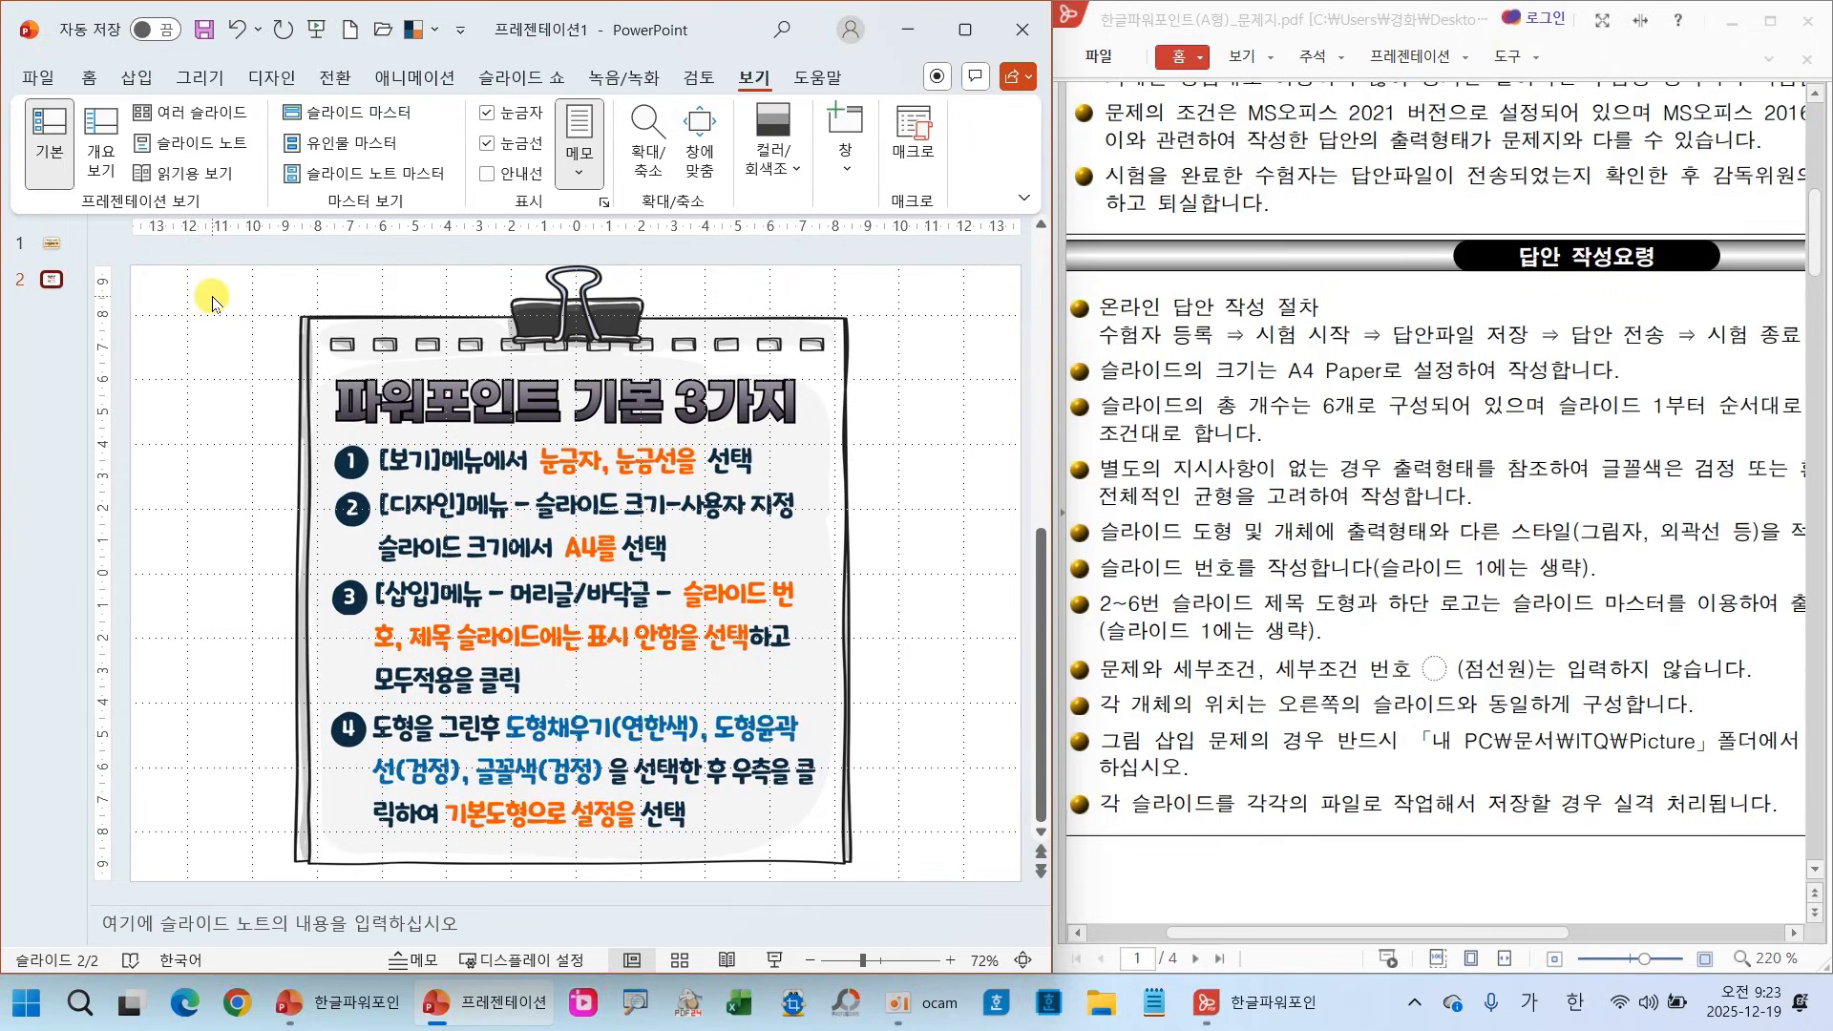
click(486, 144)
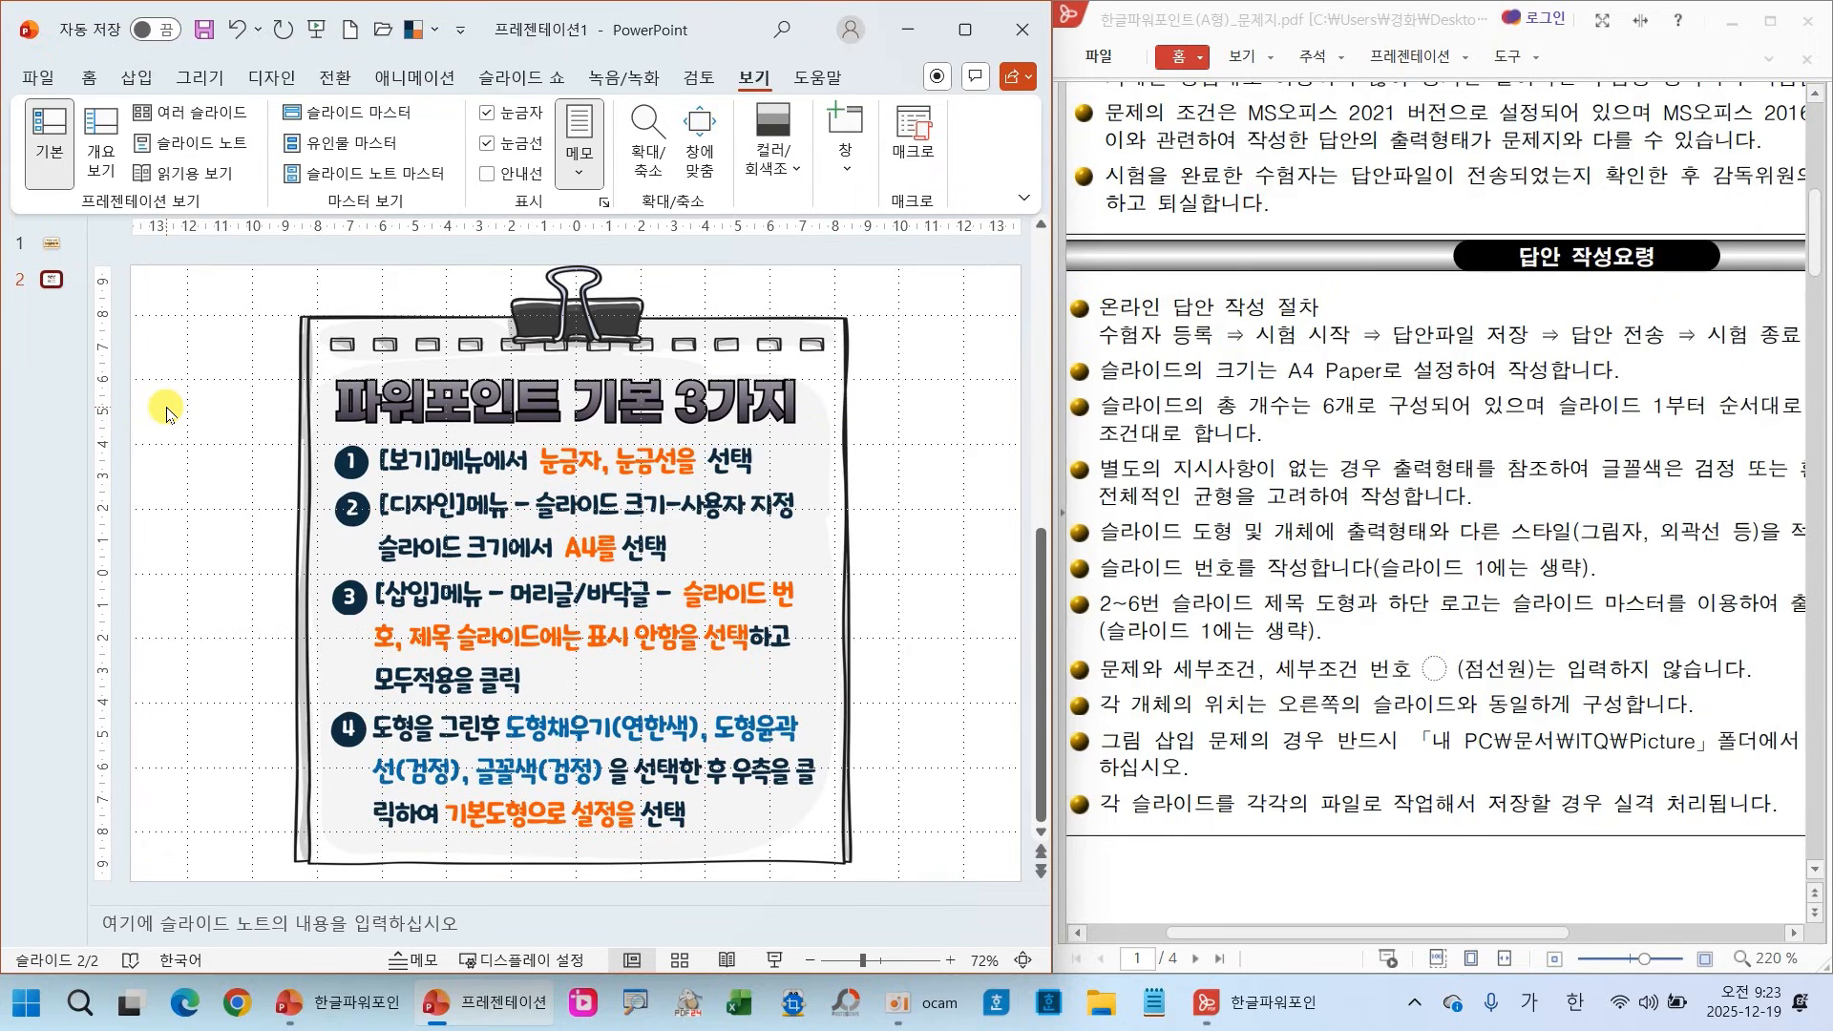
click(523, 153)
click(515, 177)
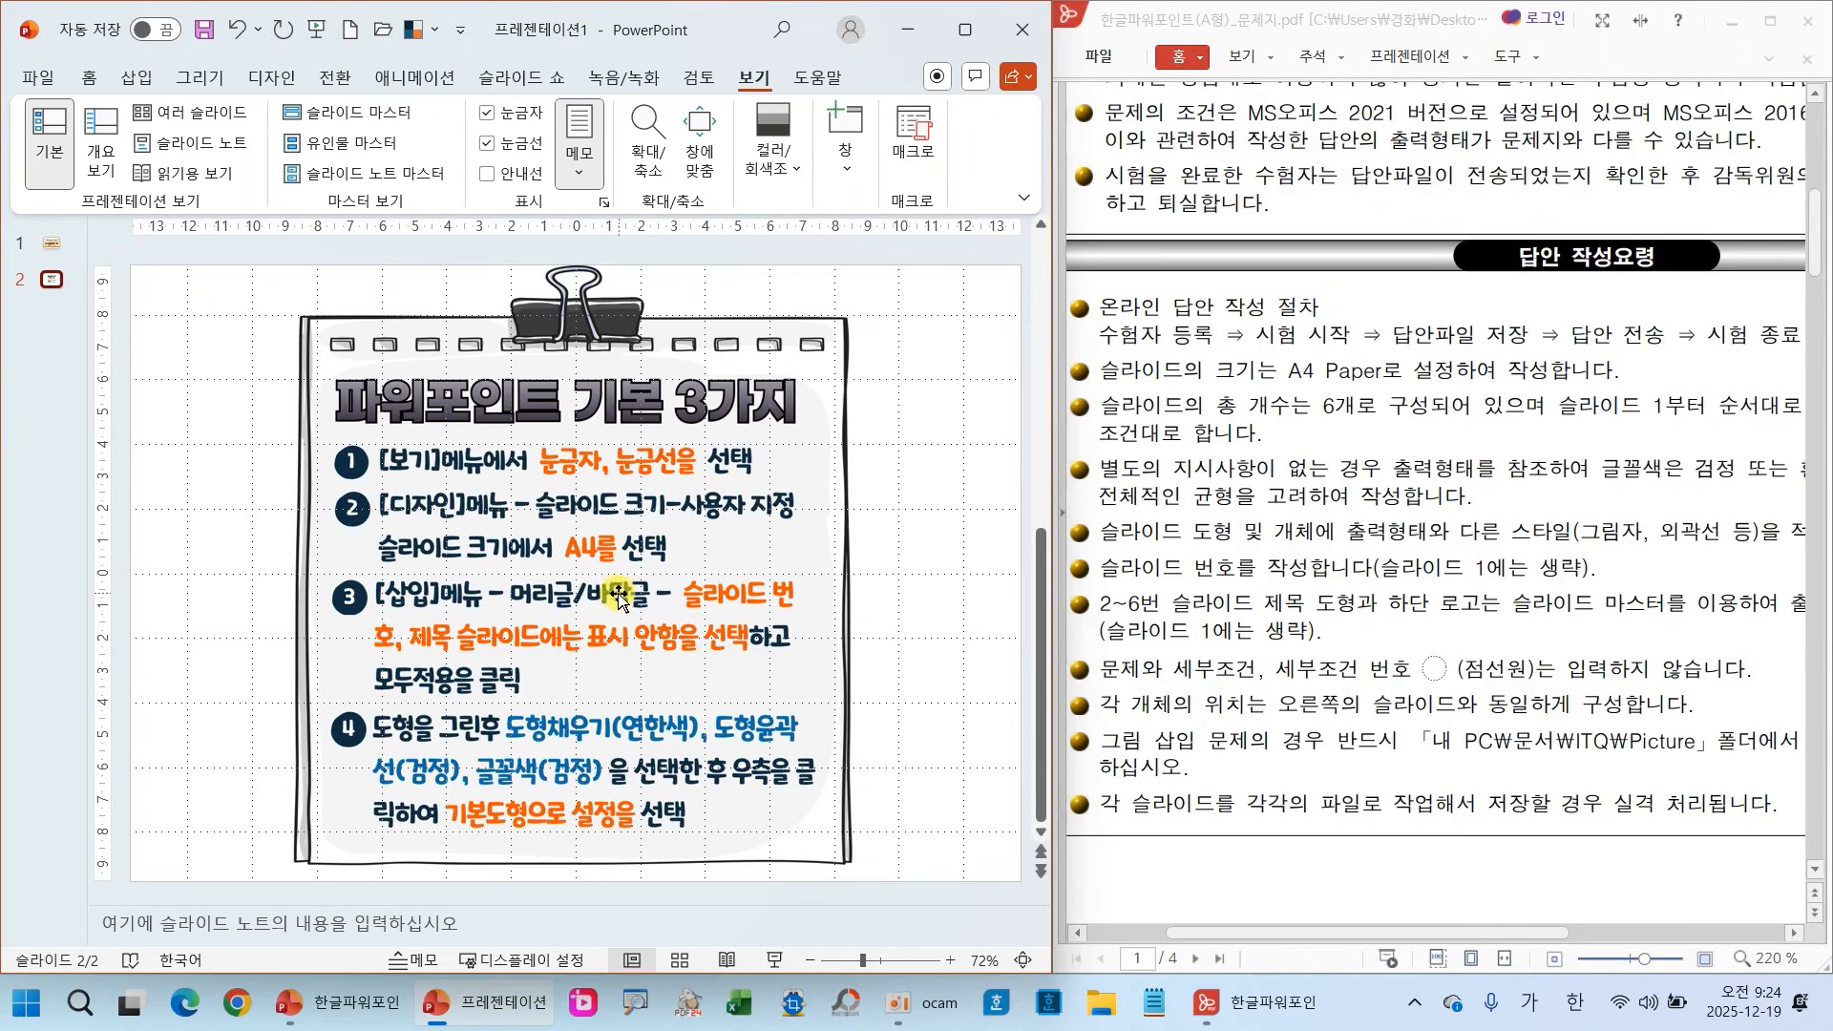
mouse_move(620, 570)
mouse_down()
mouse_move(525, 565)
mouse_move(637, 510)
mouse_move(632, 573)
mouse_move(605, 571)
mouse_up()
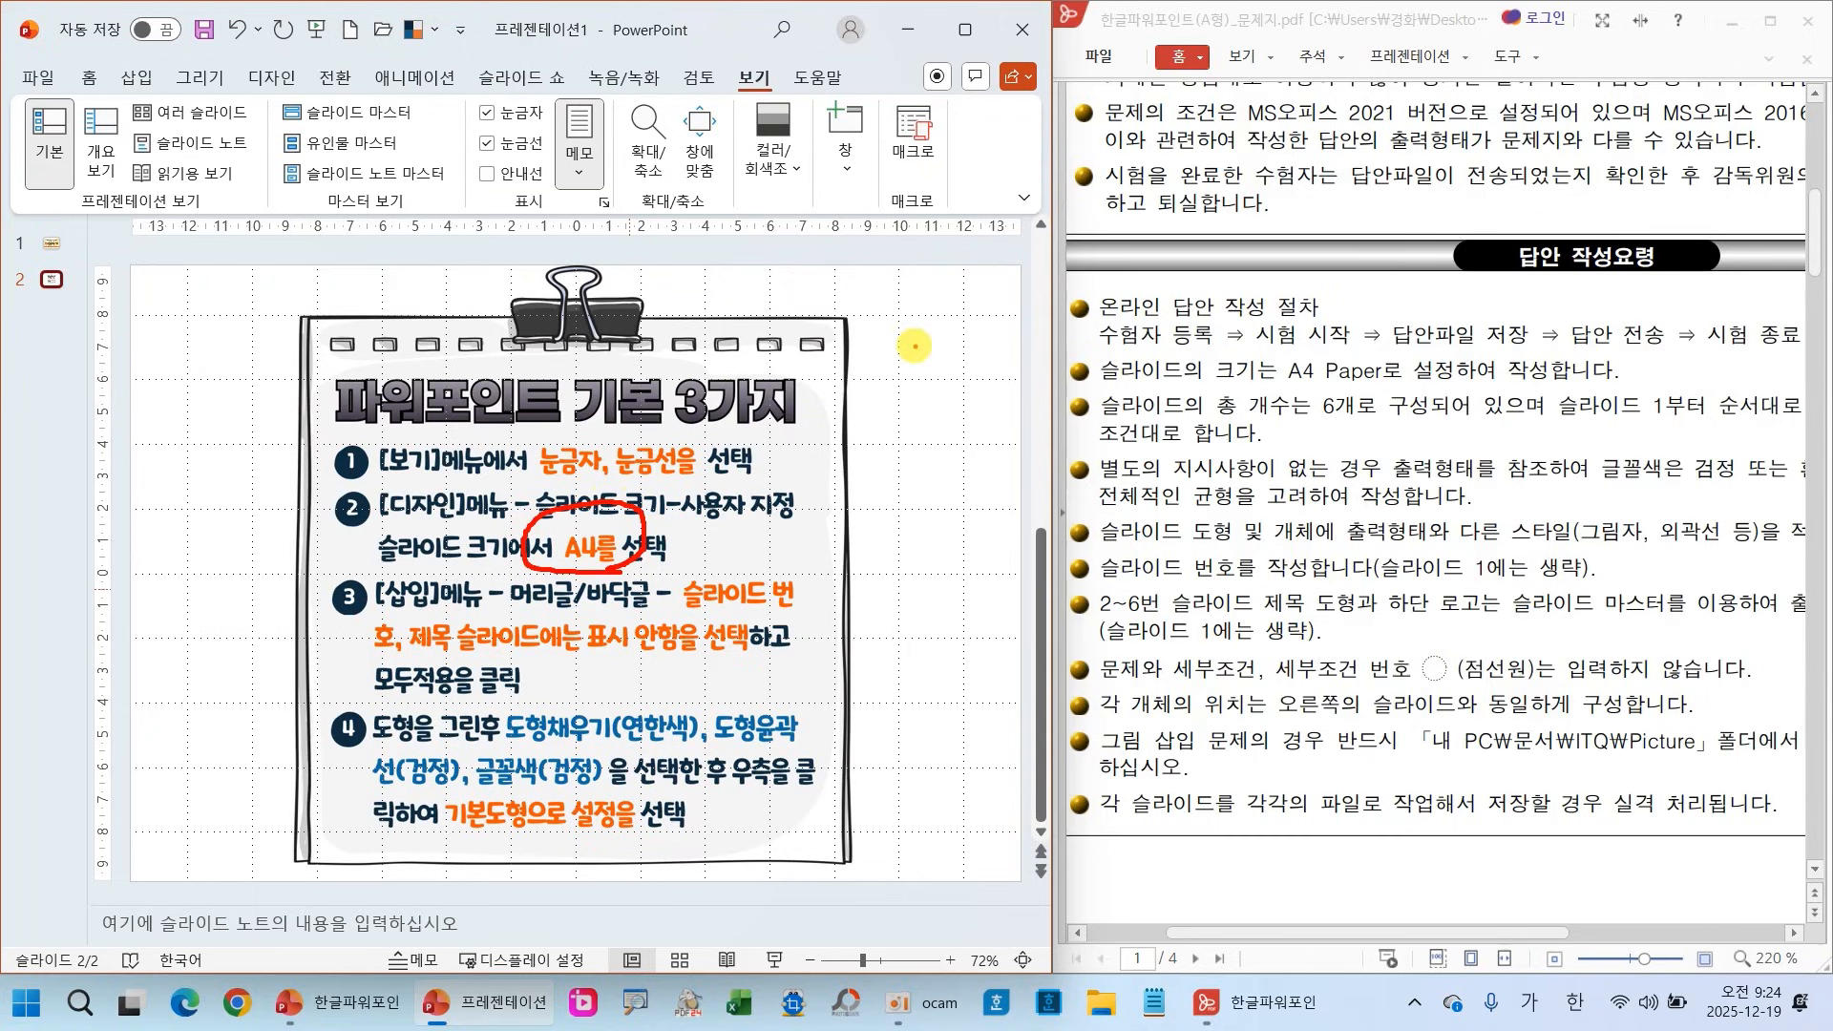
Set the custom slide size to A4 용지(210x297mm) in landscape orientation
click(271, 77)
click(613, 148)
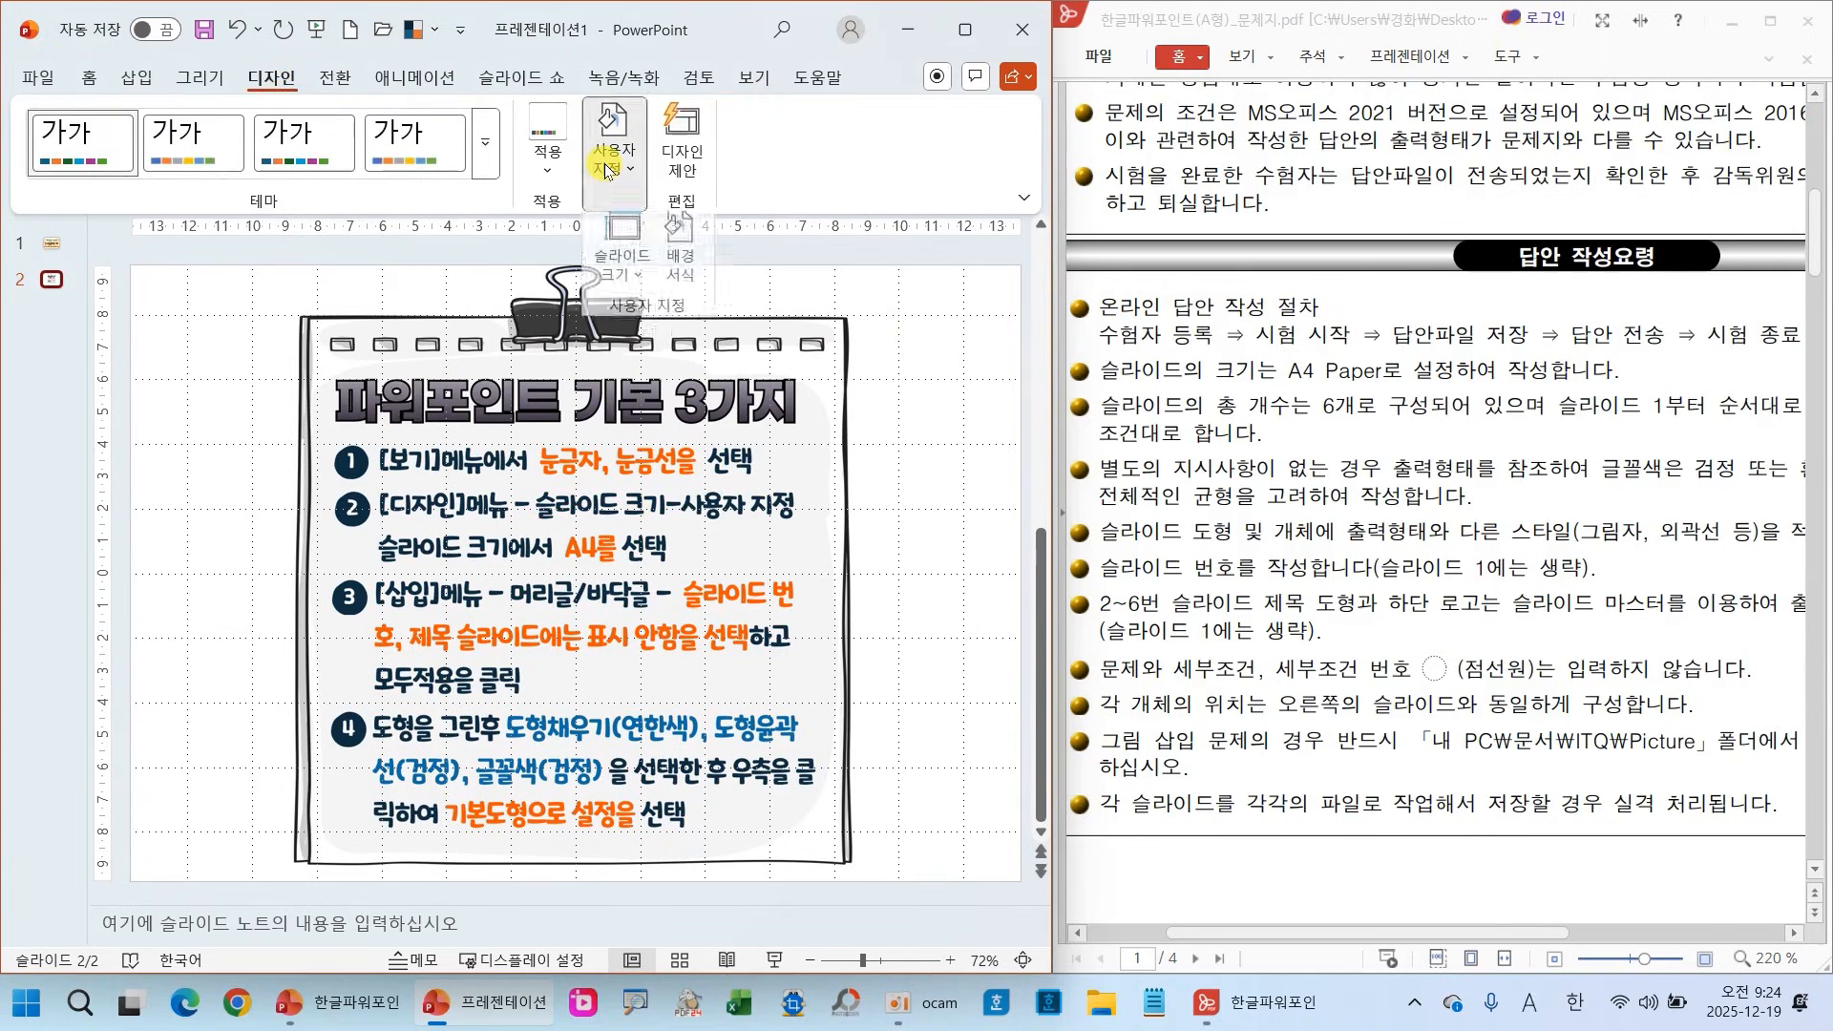
click(622, 258)
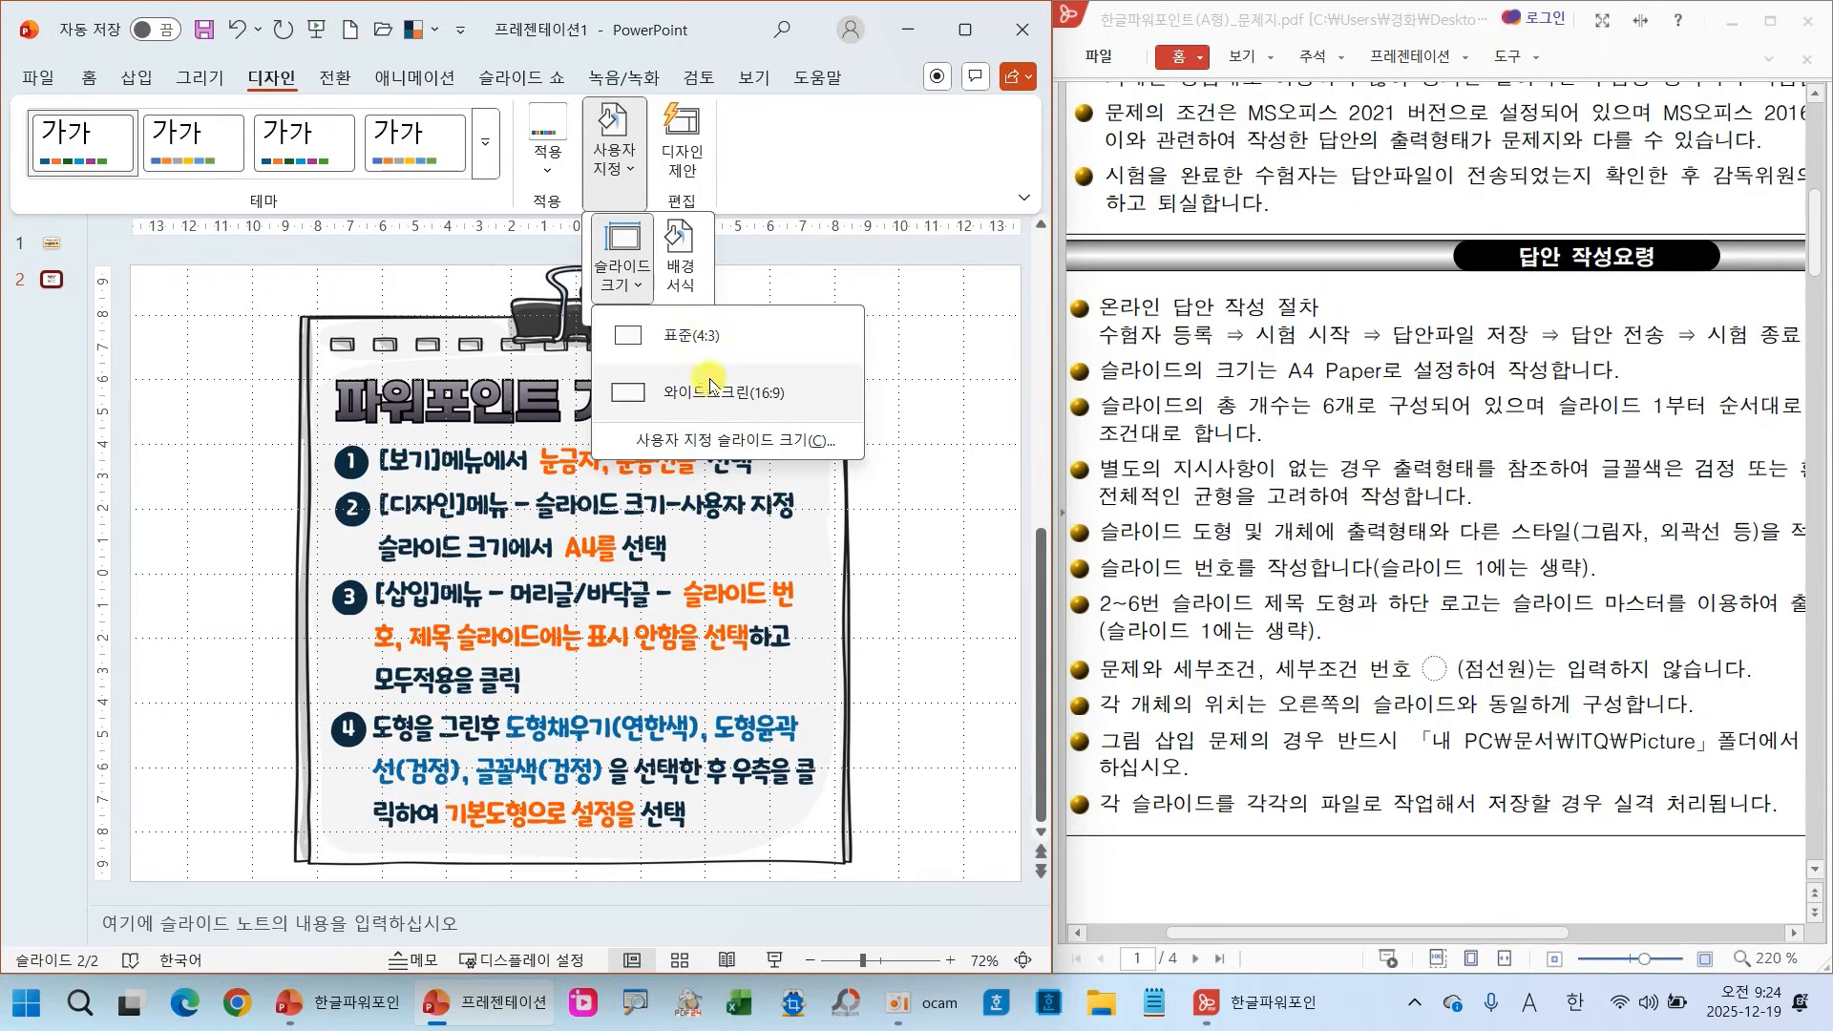
click(718, 441)
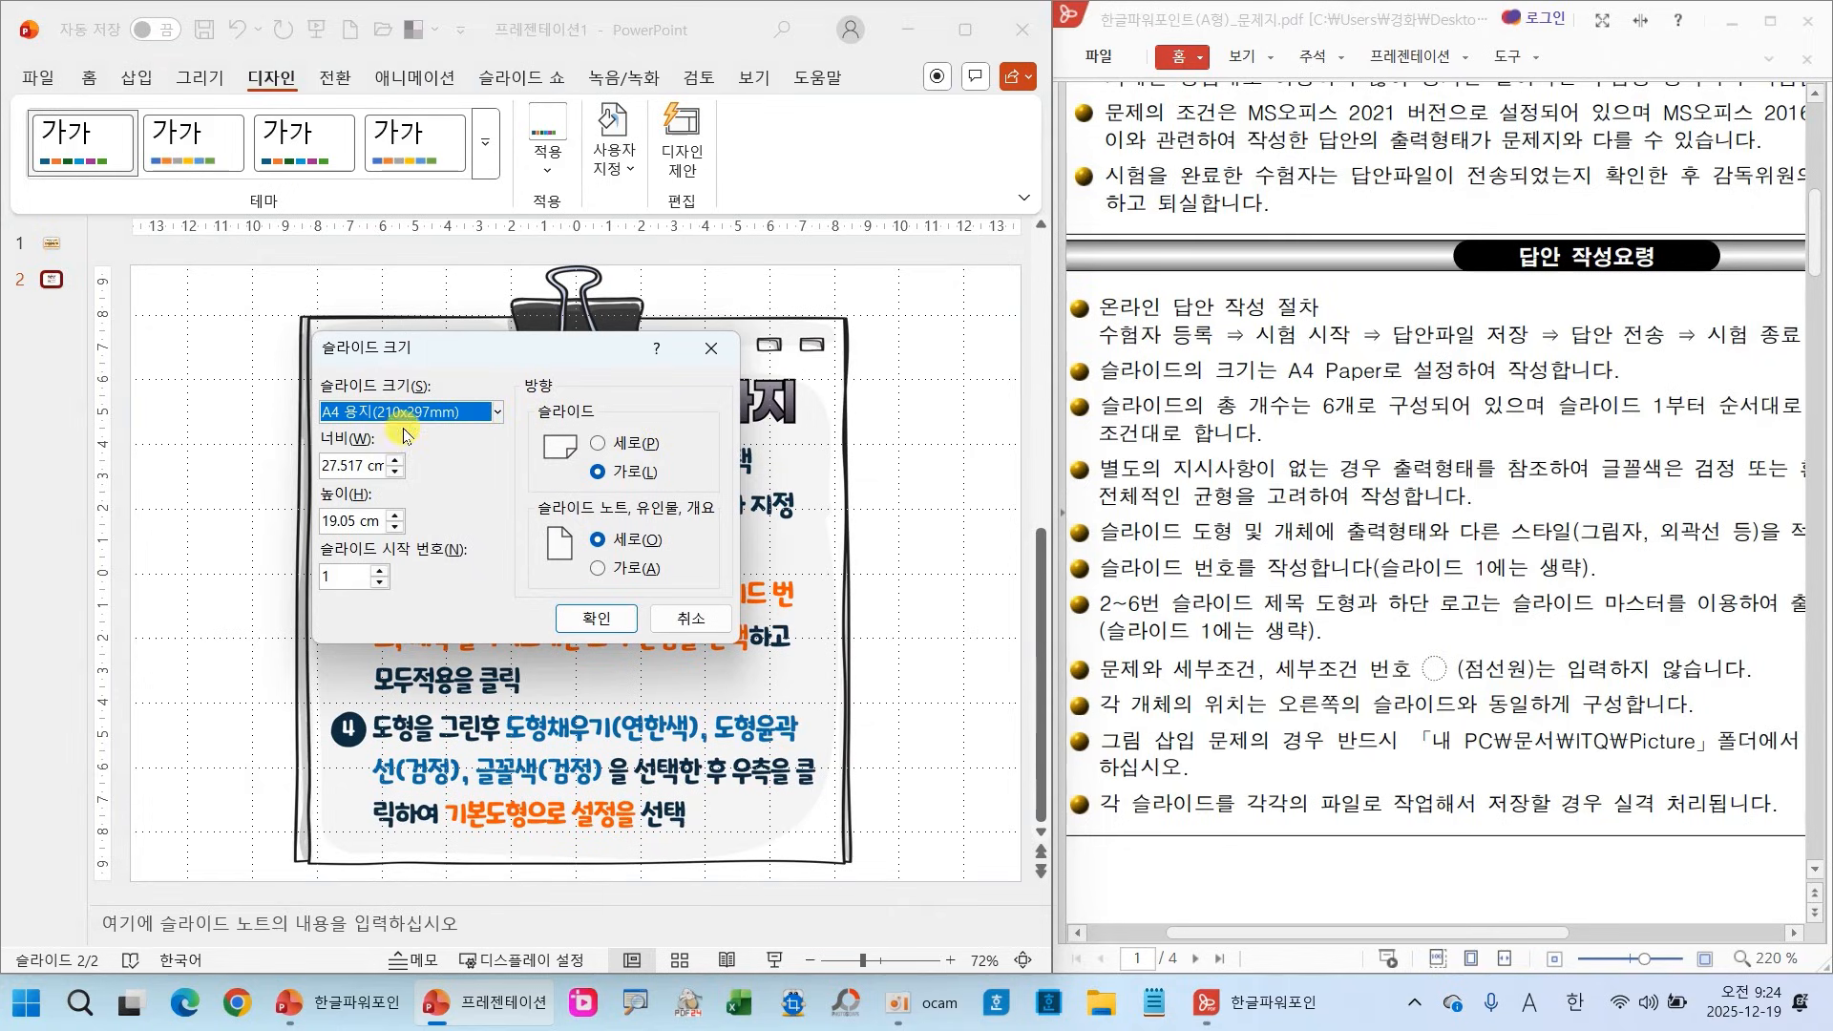
mouse_move(393, 434)
mouse_down()
mouse_move(286, 406)
mouse_move(394, 393)
mouse_up()
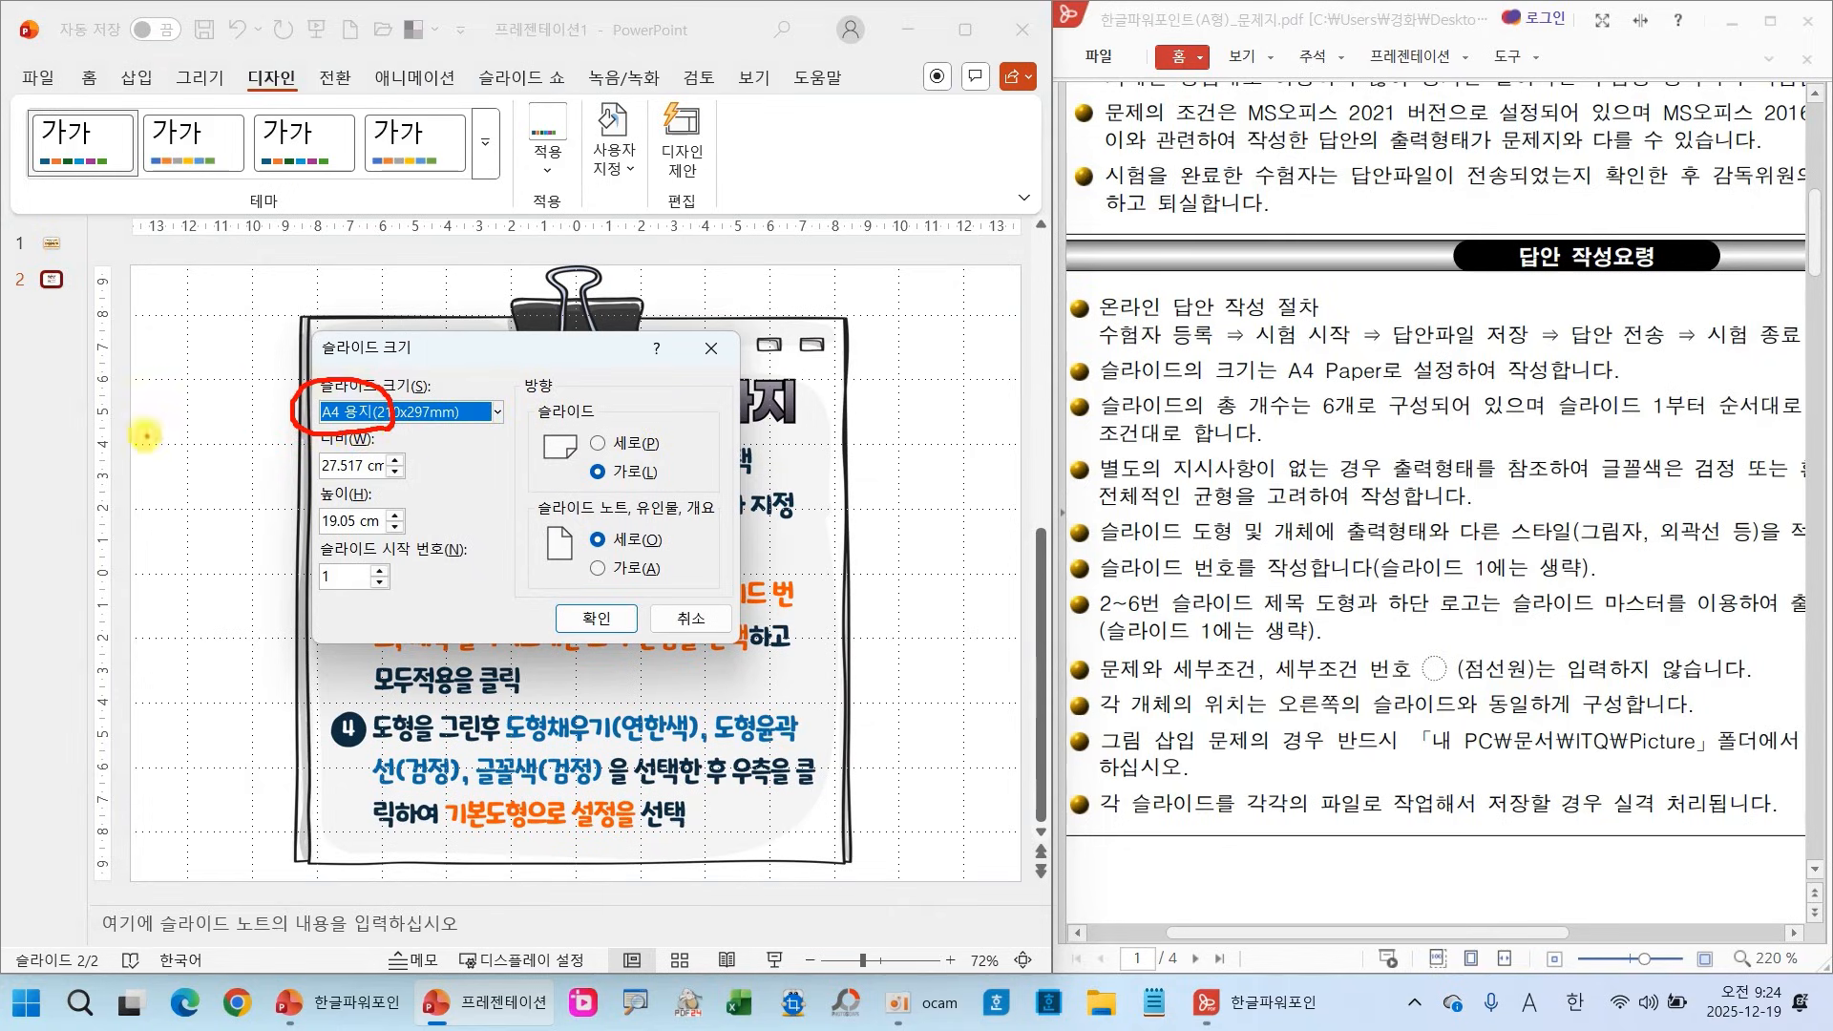
mouse_move(117, 463)
mouse_down()
mouse_move(164, 352)
mouse_move(184, 494)
mouse_up()
drag(131, 425, 197, 420)
mouse_move(199, 352)
mouse_down()
mouse_move(186, 401)
mouse_move(275, 429)
mouse_move(234, 411)
mouse_move(225, 465)
mouse_up()
drag(81, 503, 285, 506)
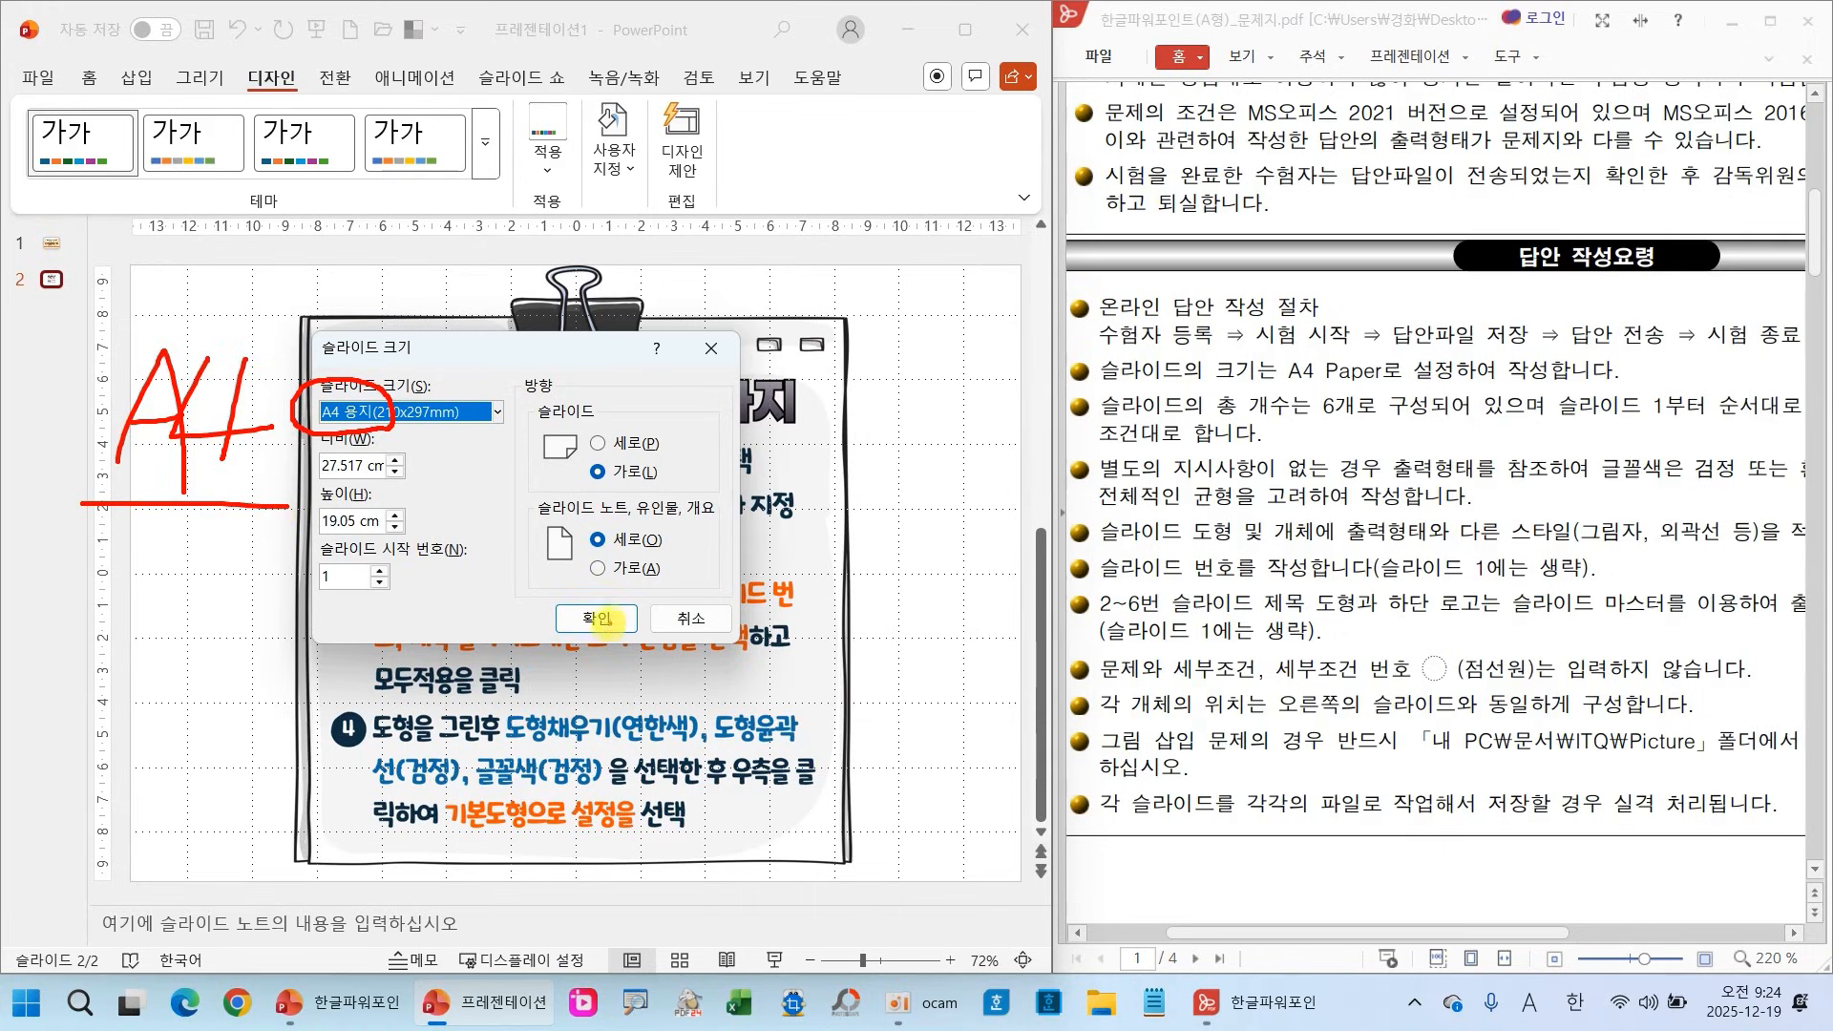
click(583, 620)
click(585, 620)
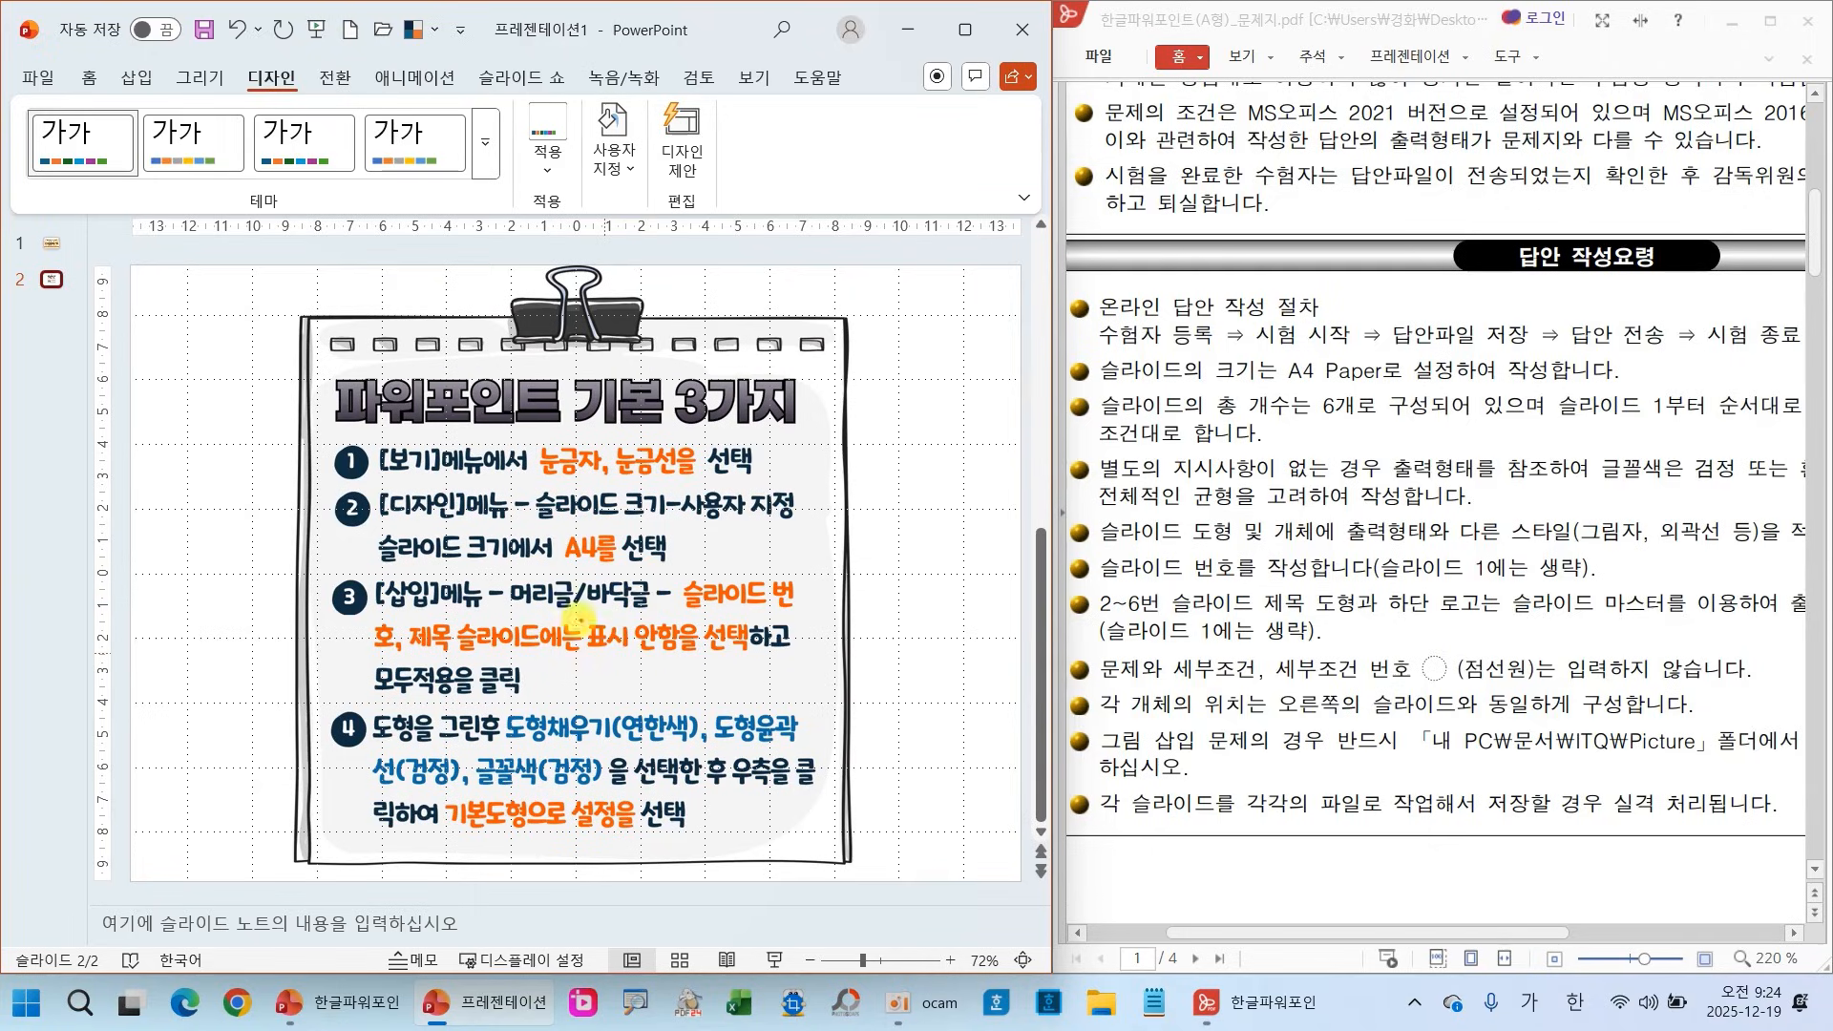
mouse_move(655, 611)
mouse_down()
mouse_move(470, 591)
mouse_move(661, 580)
mouse_move(632, 600)
mouse_move(848, 621)
mouse_up()
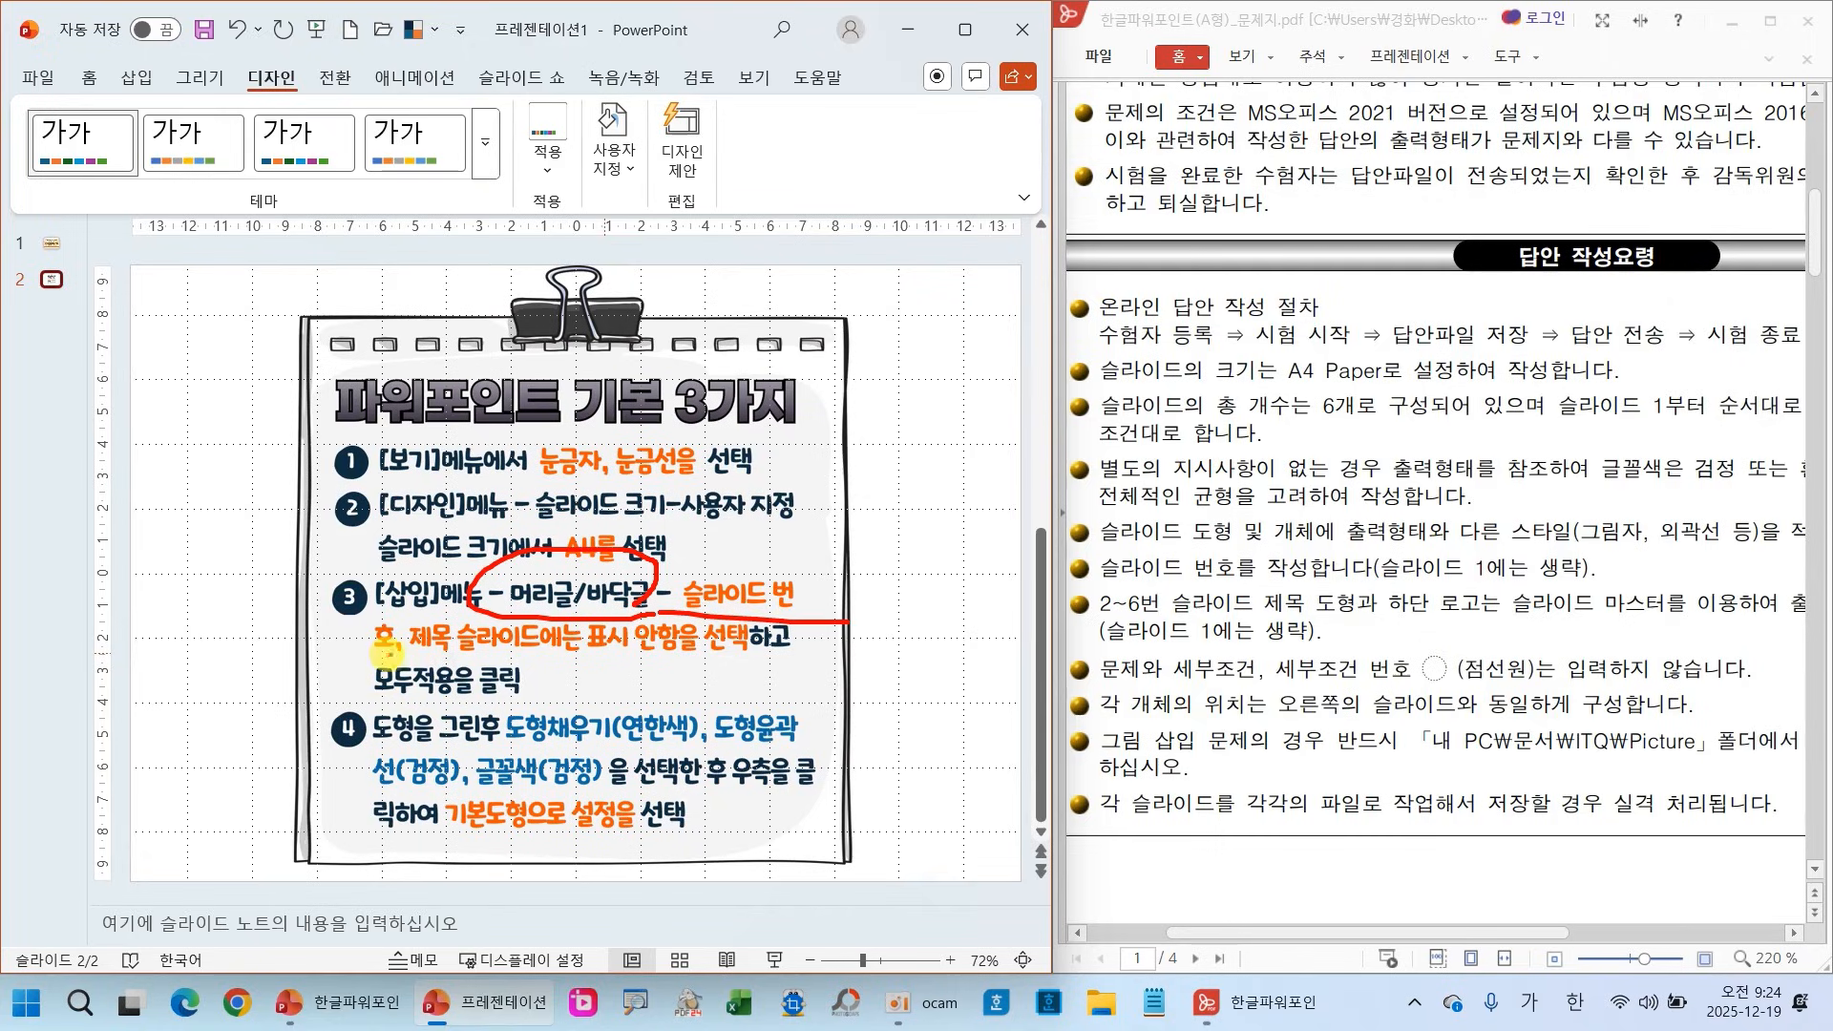
drag(375, 653, 412, 654)
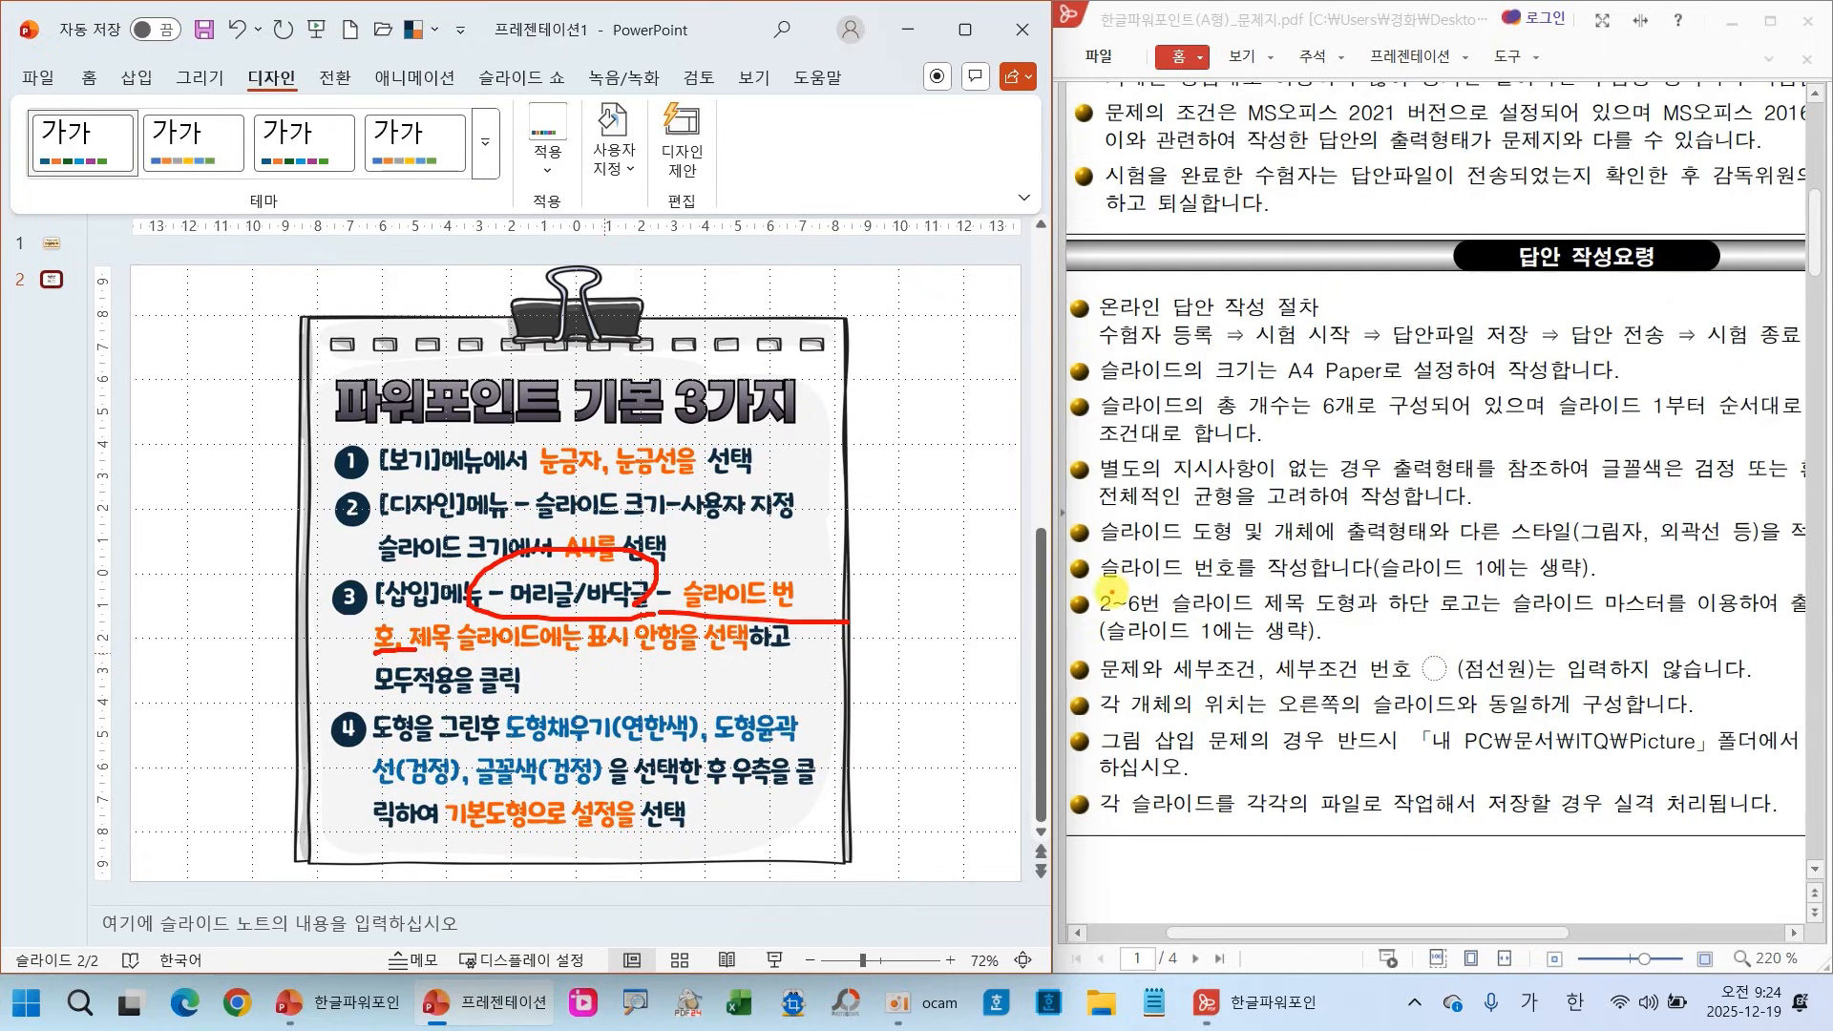
drag(1076, 551, 1602, 580)
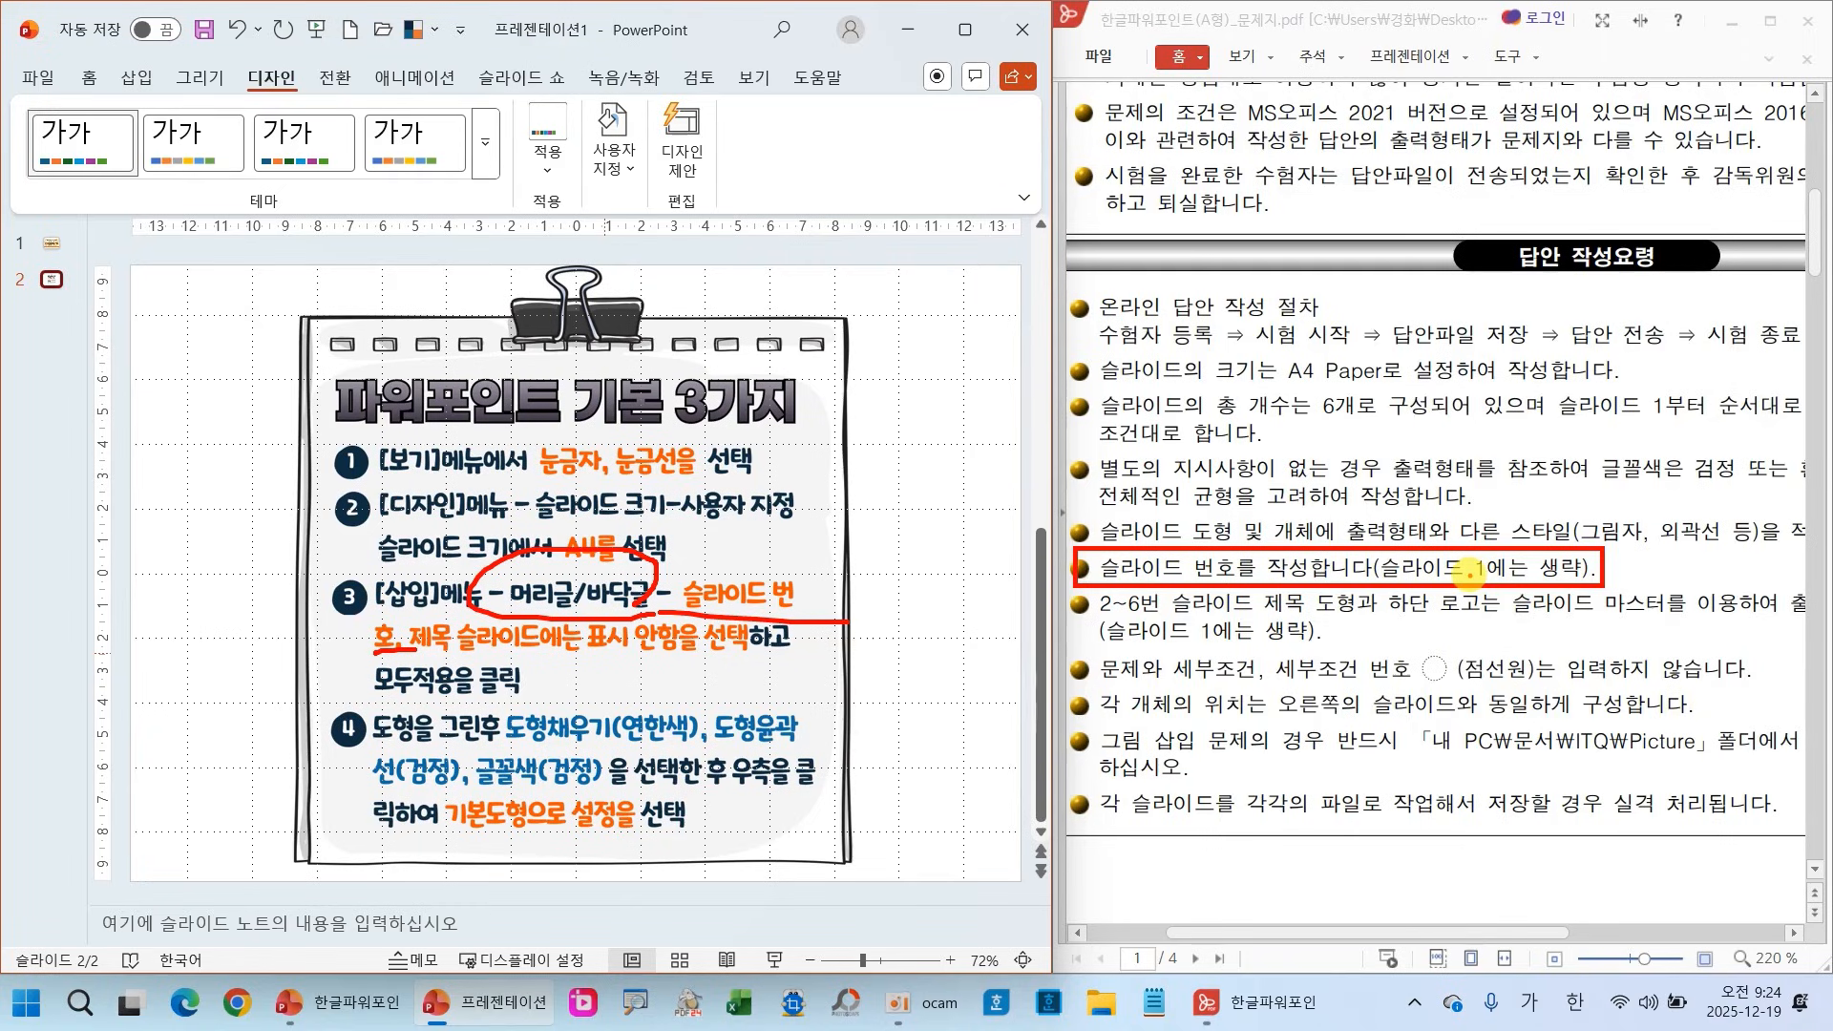
key(Escape)
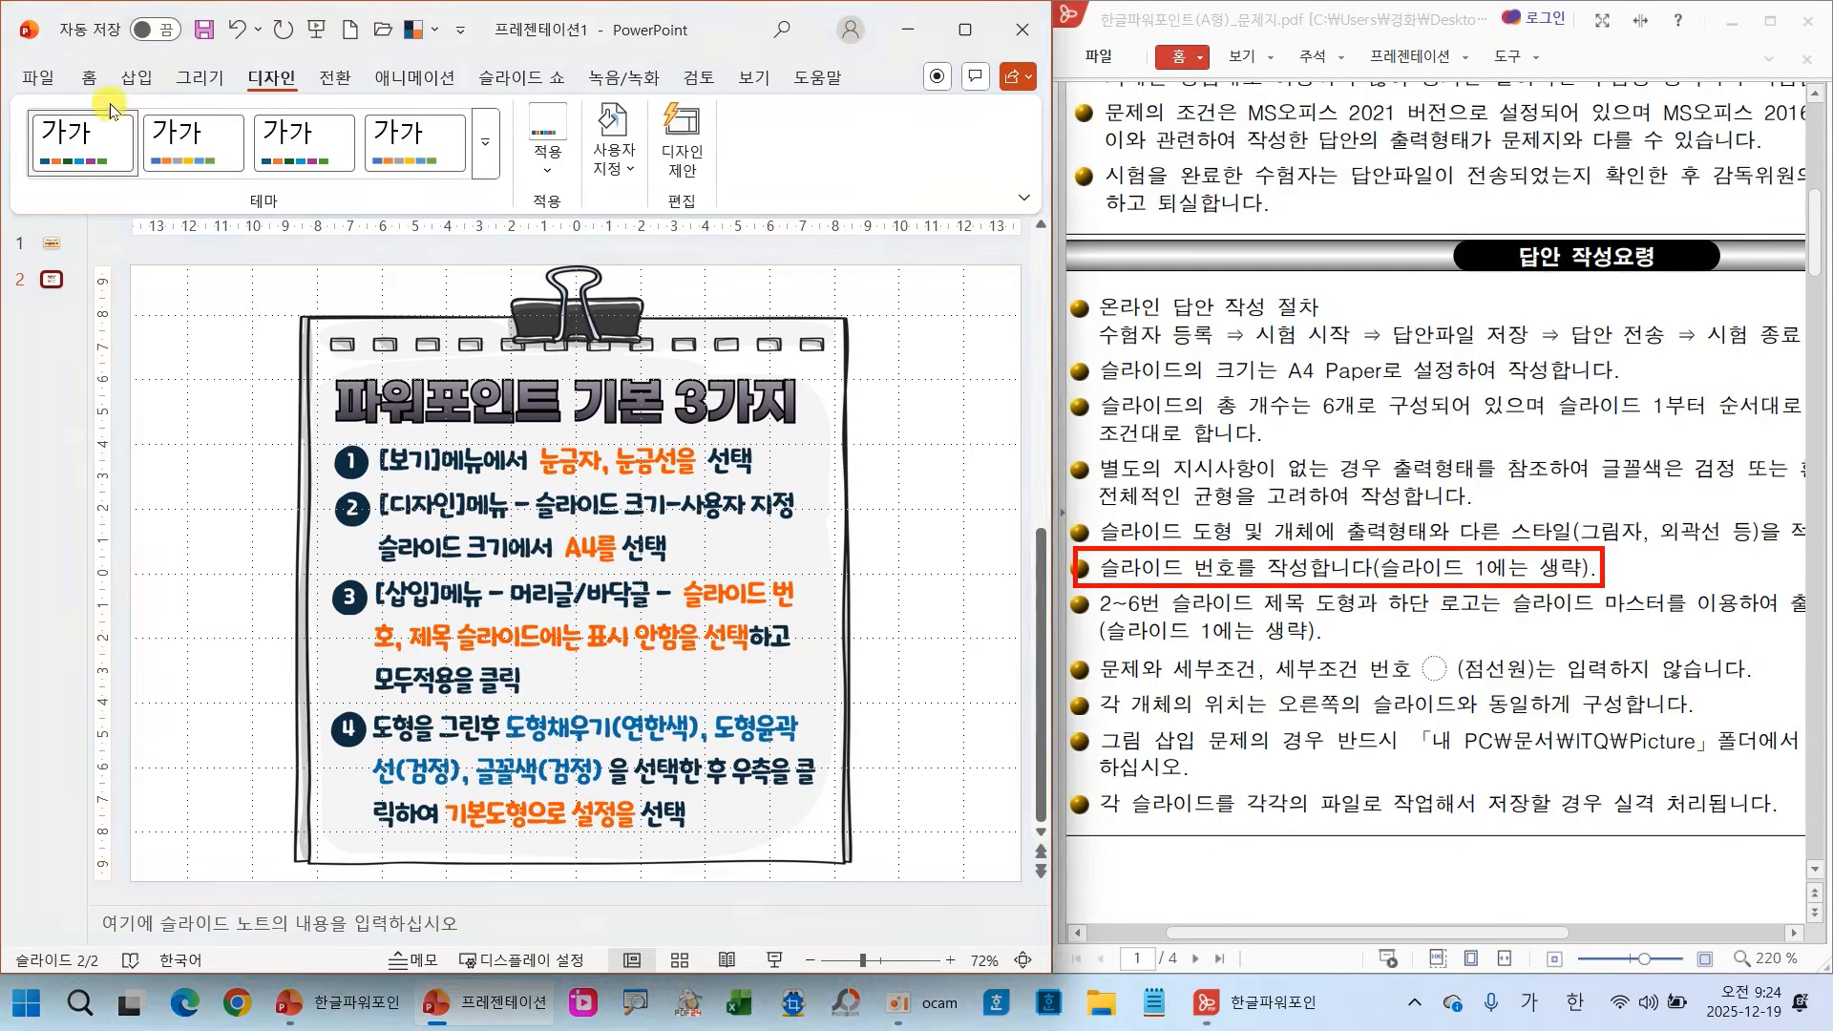
Add slide numbers to all slides except the title slide, and check slides 1 and 2
click(130, 86)
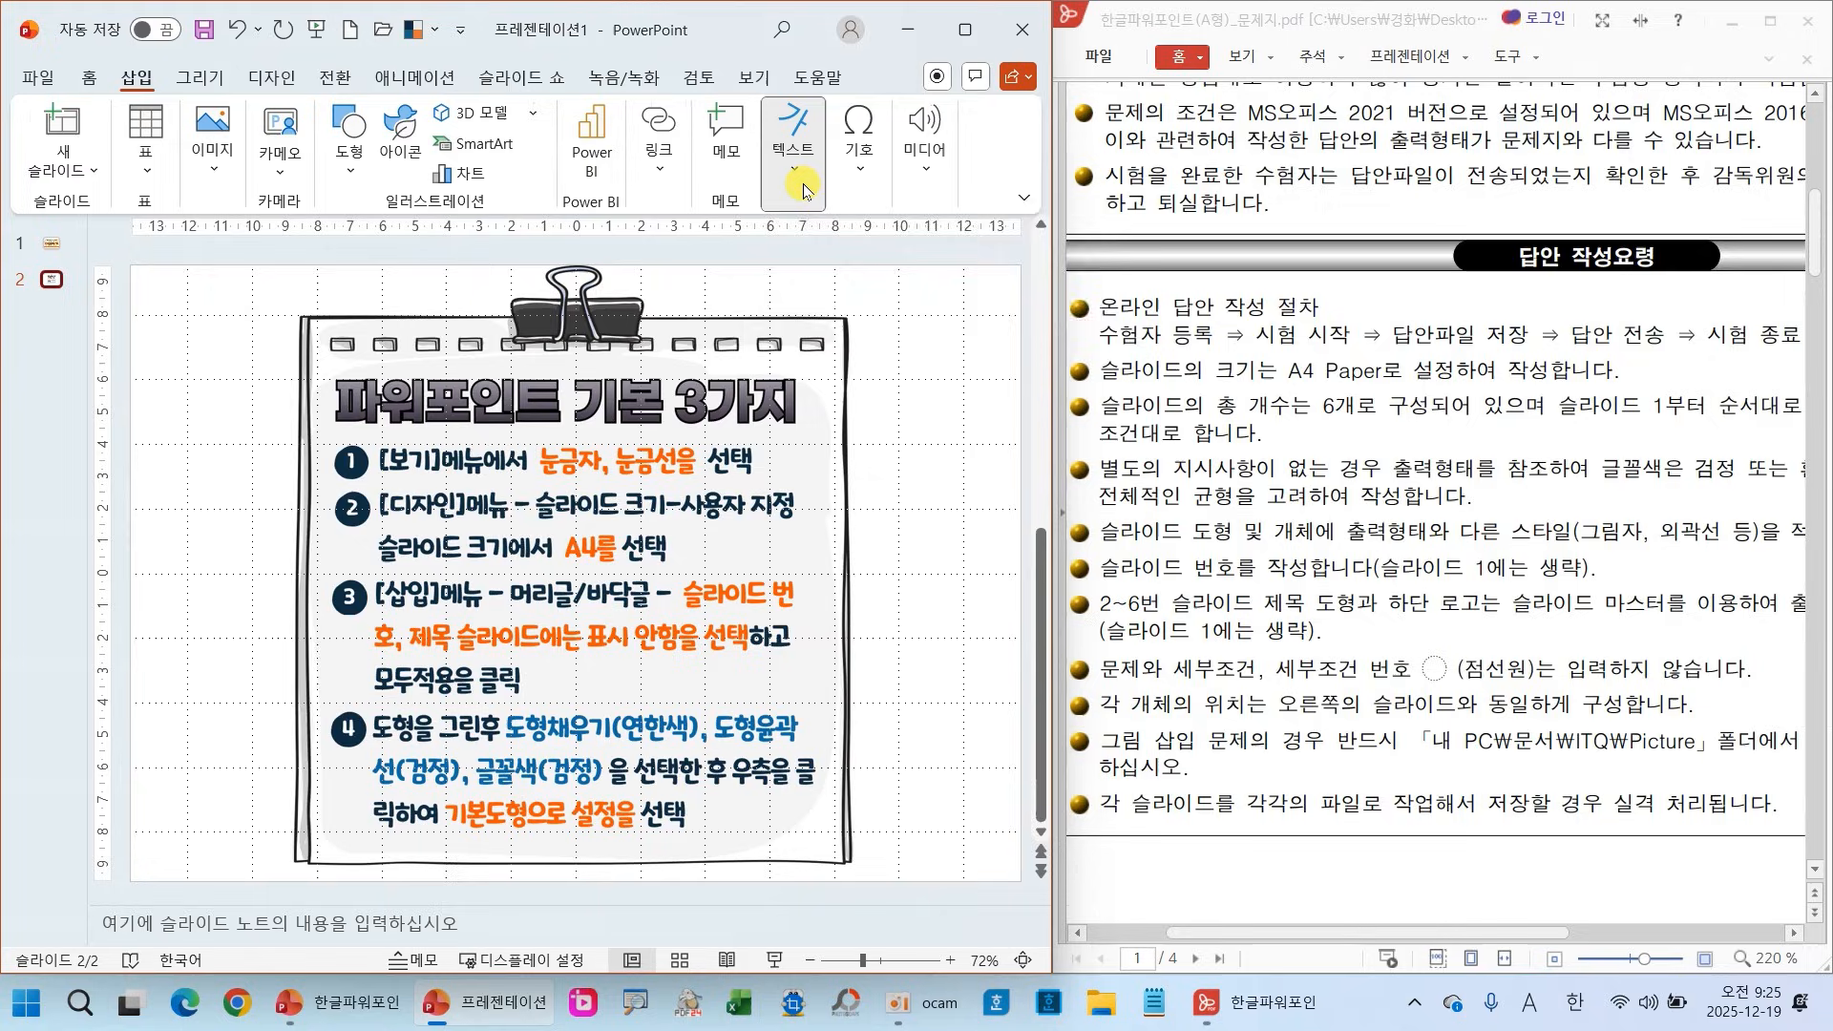
click(794, 143)
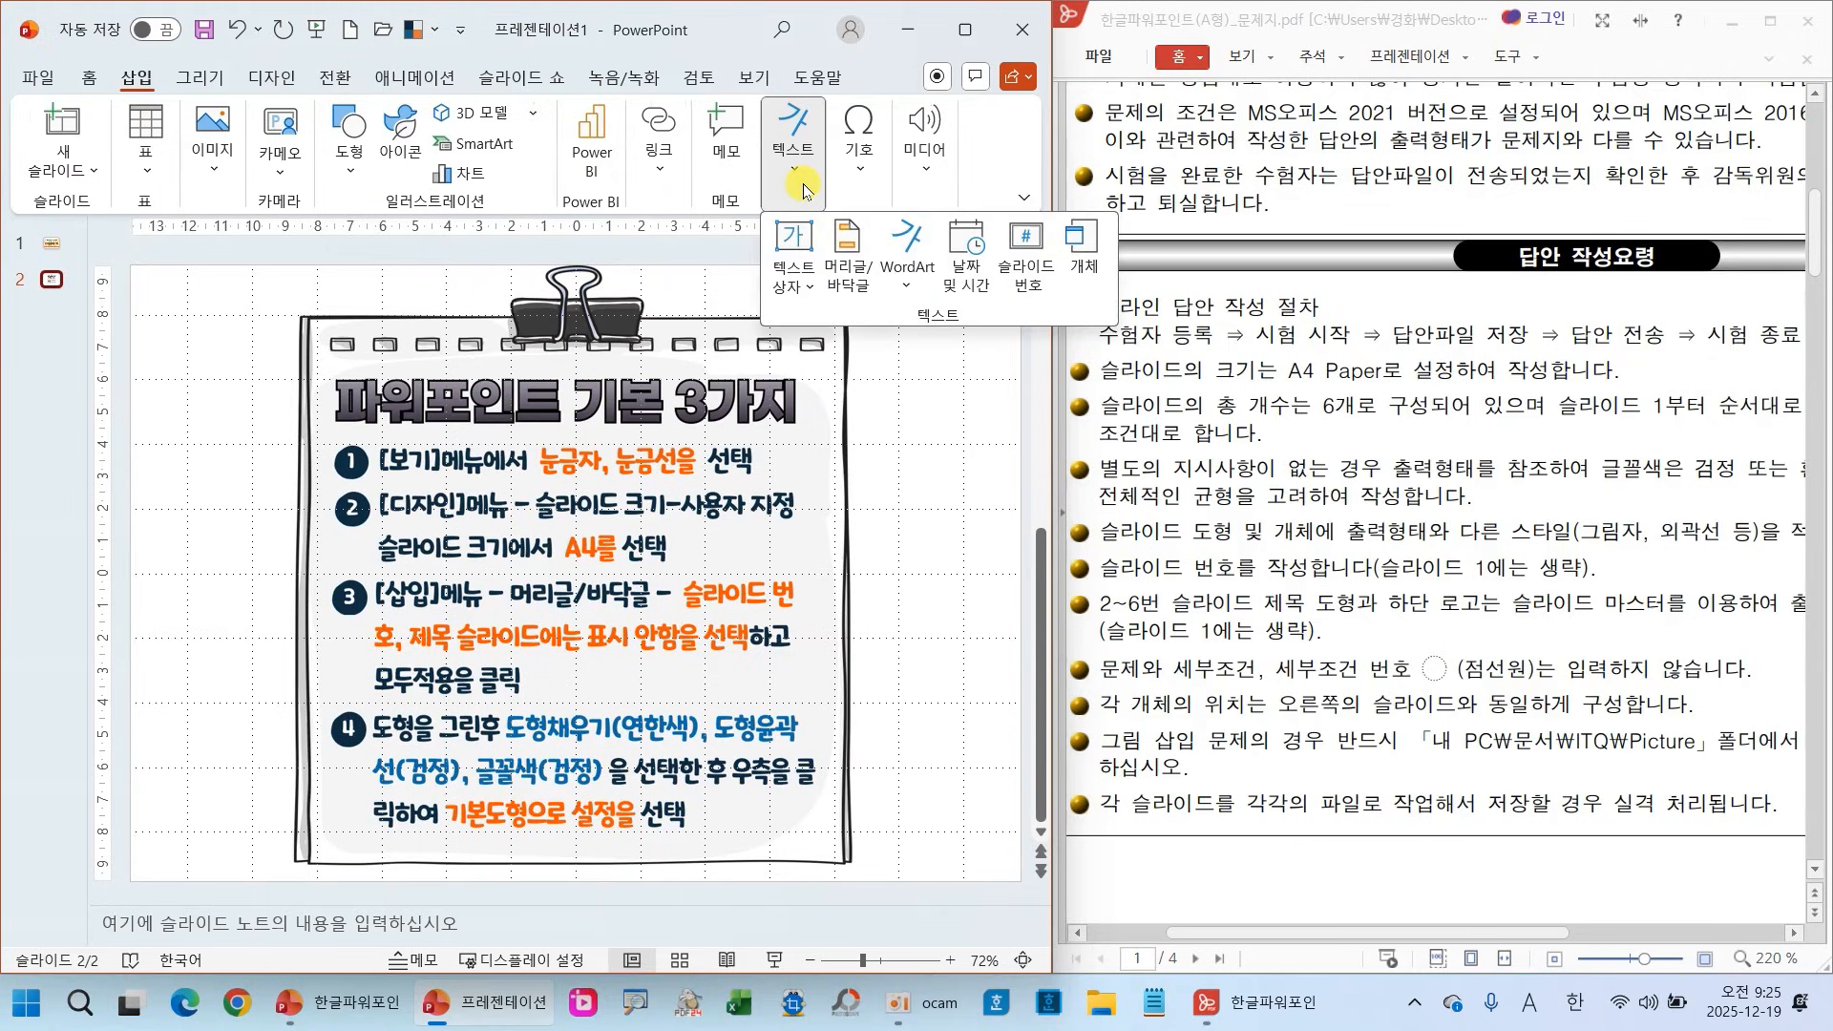
click(849, 272)
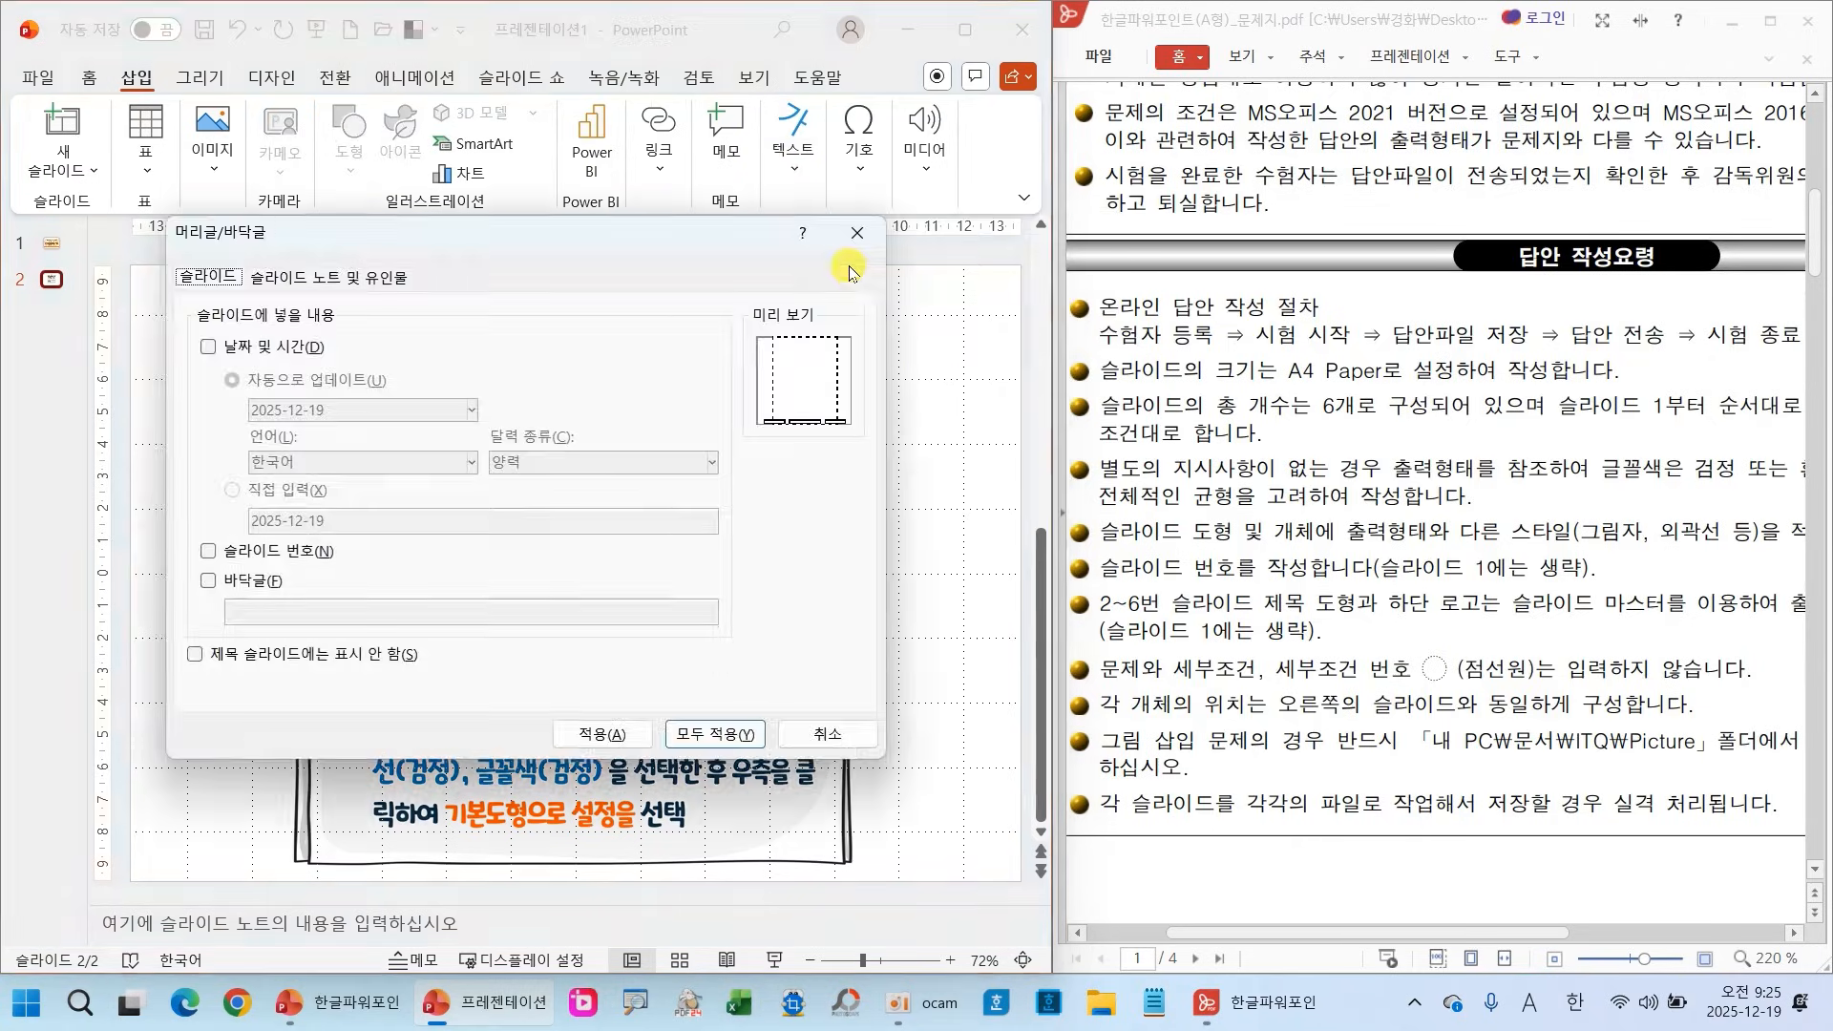
click(299, 559)
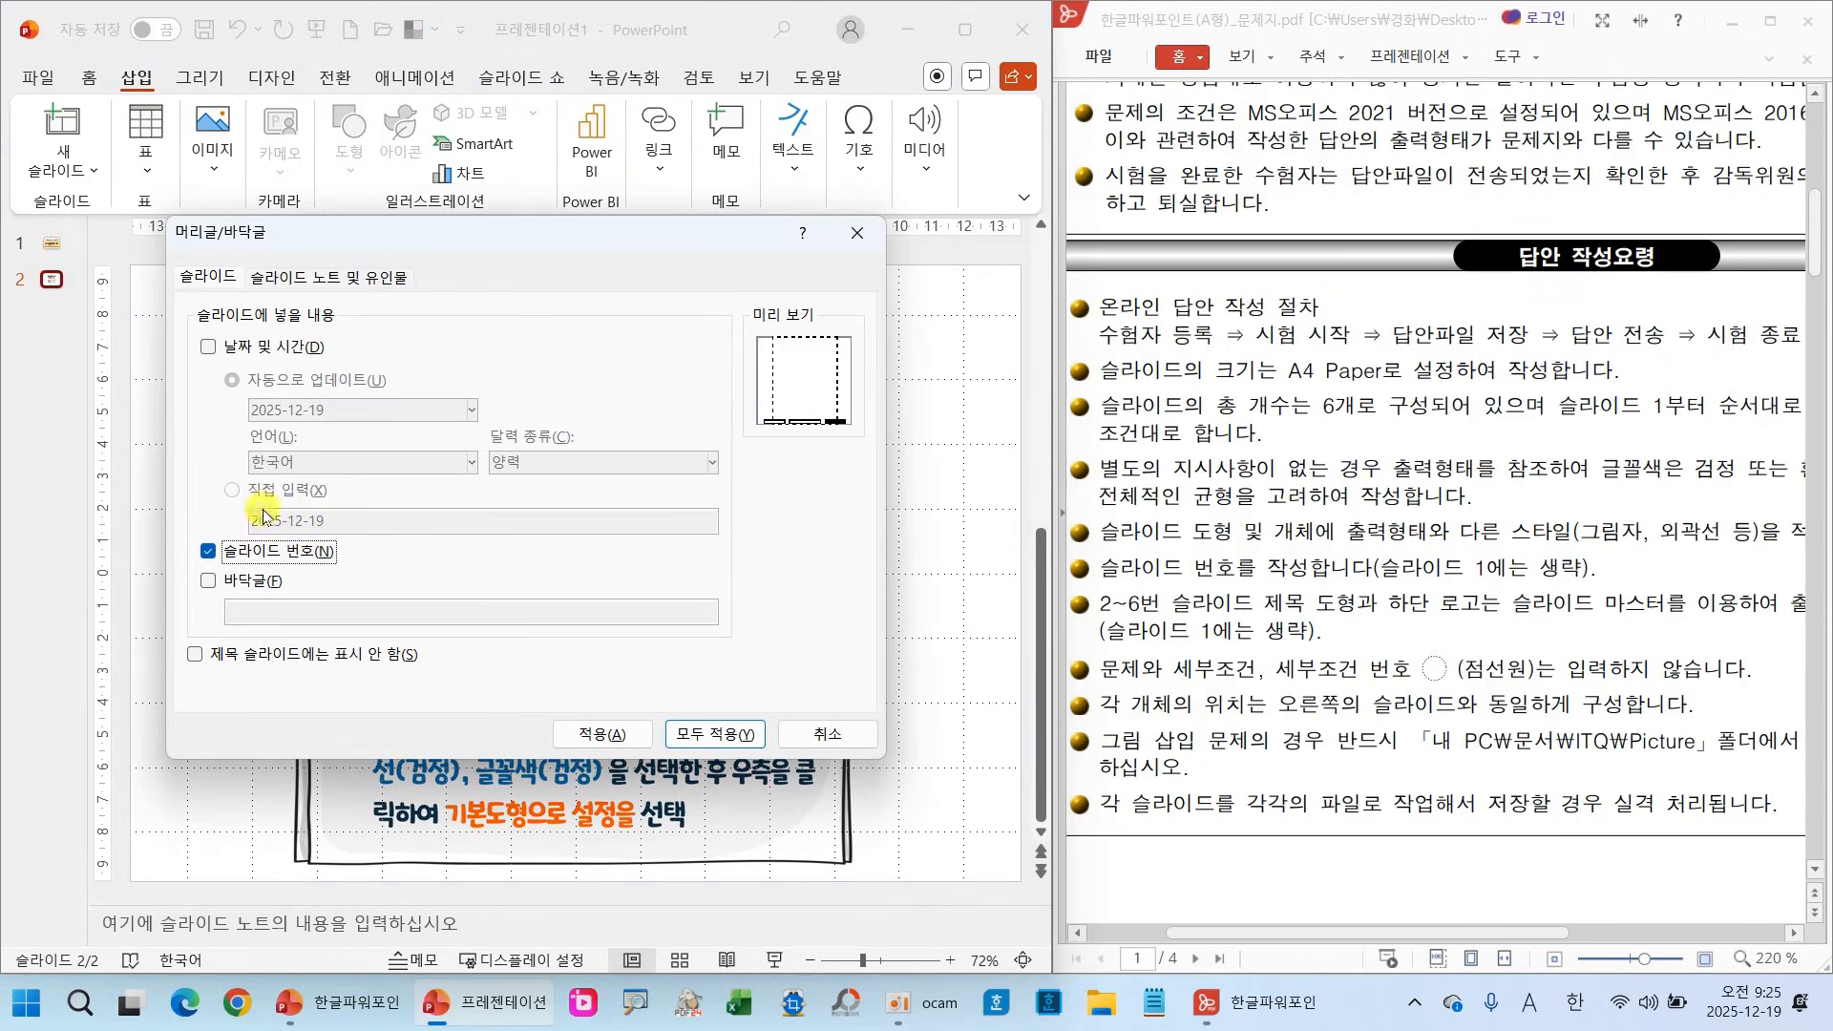
click(323, 658)
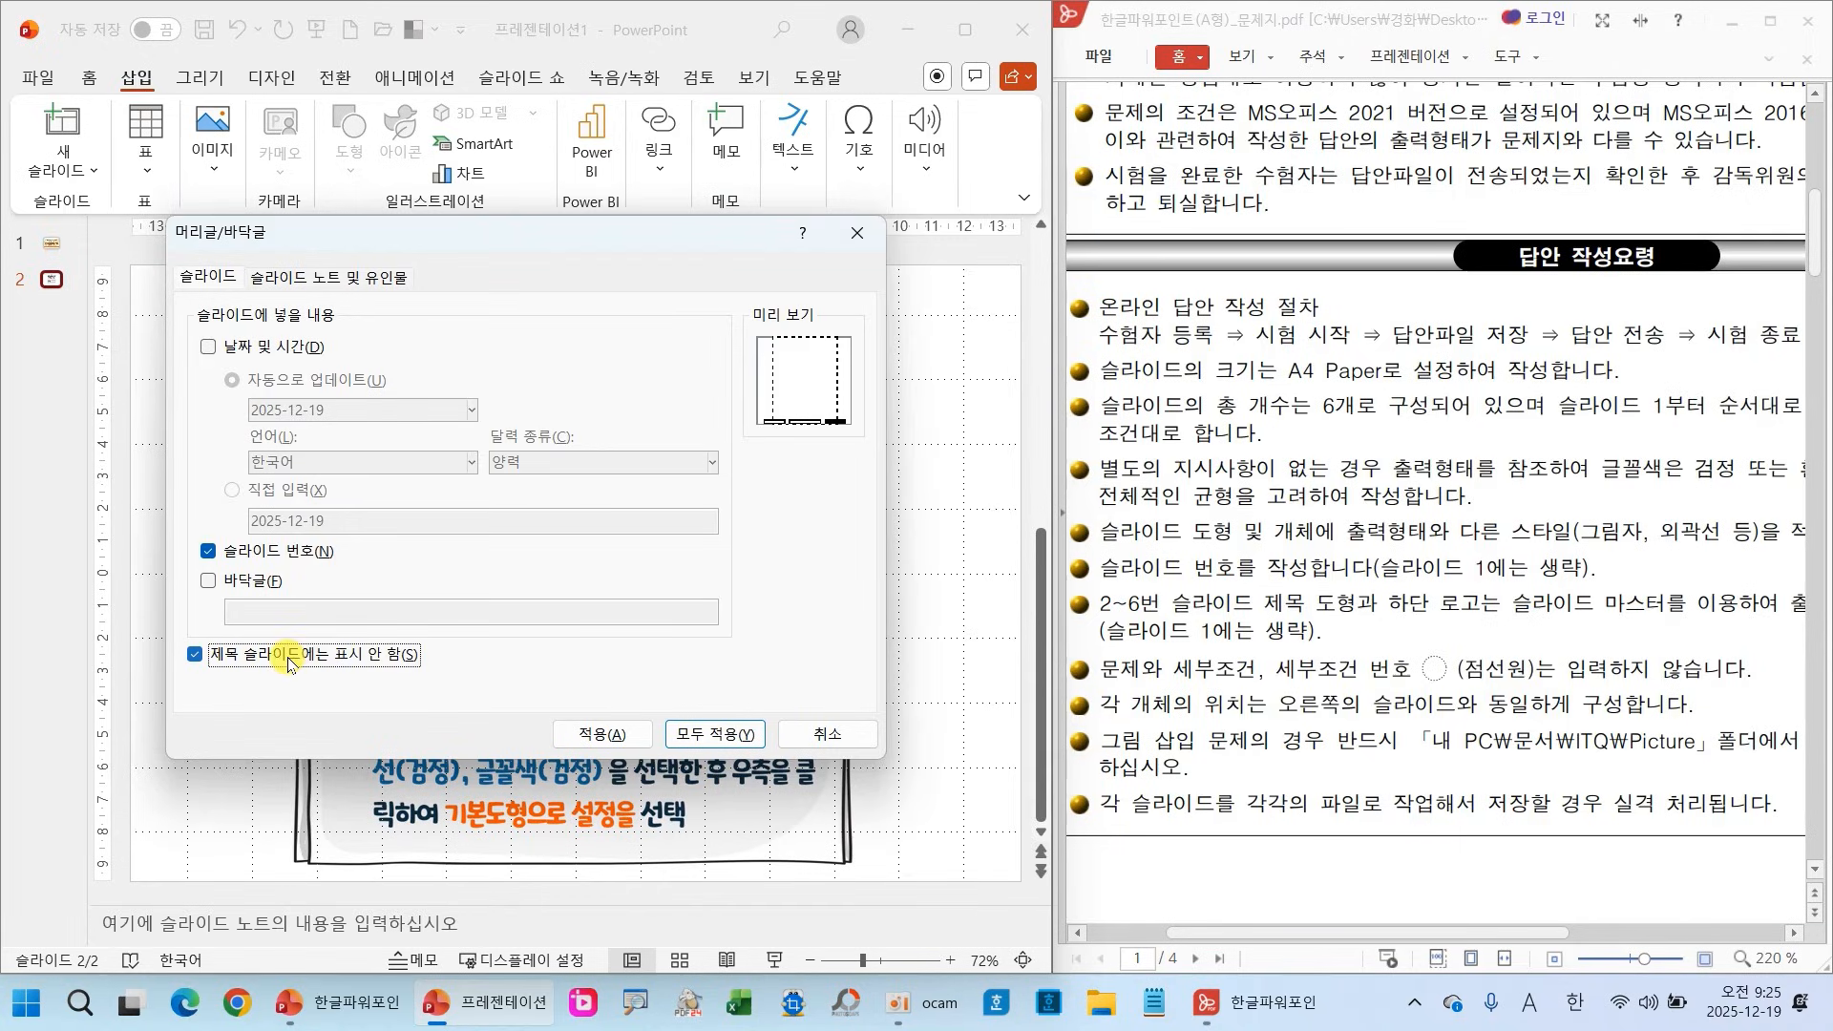
mouse_move(97, 261)
mouse_down()
mouse_move(36, 205)
mouse_move(109, 250)
mouse_move(92, 274)
mouse_up()
drag(163, 632, 462, 676)
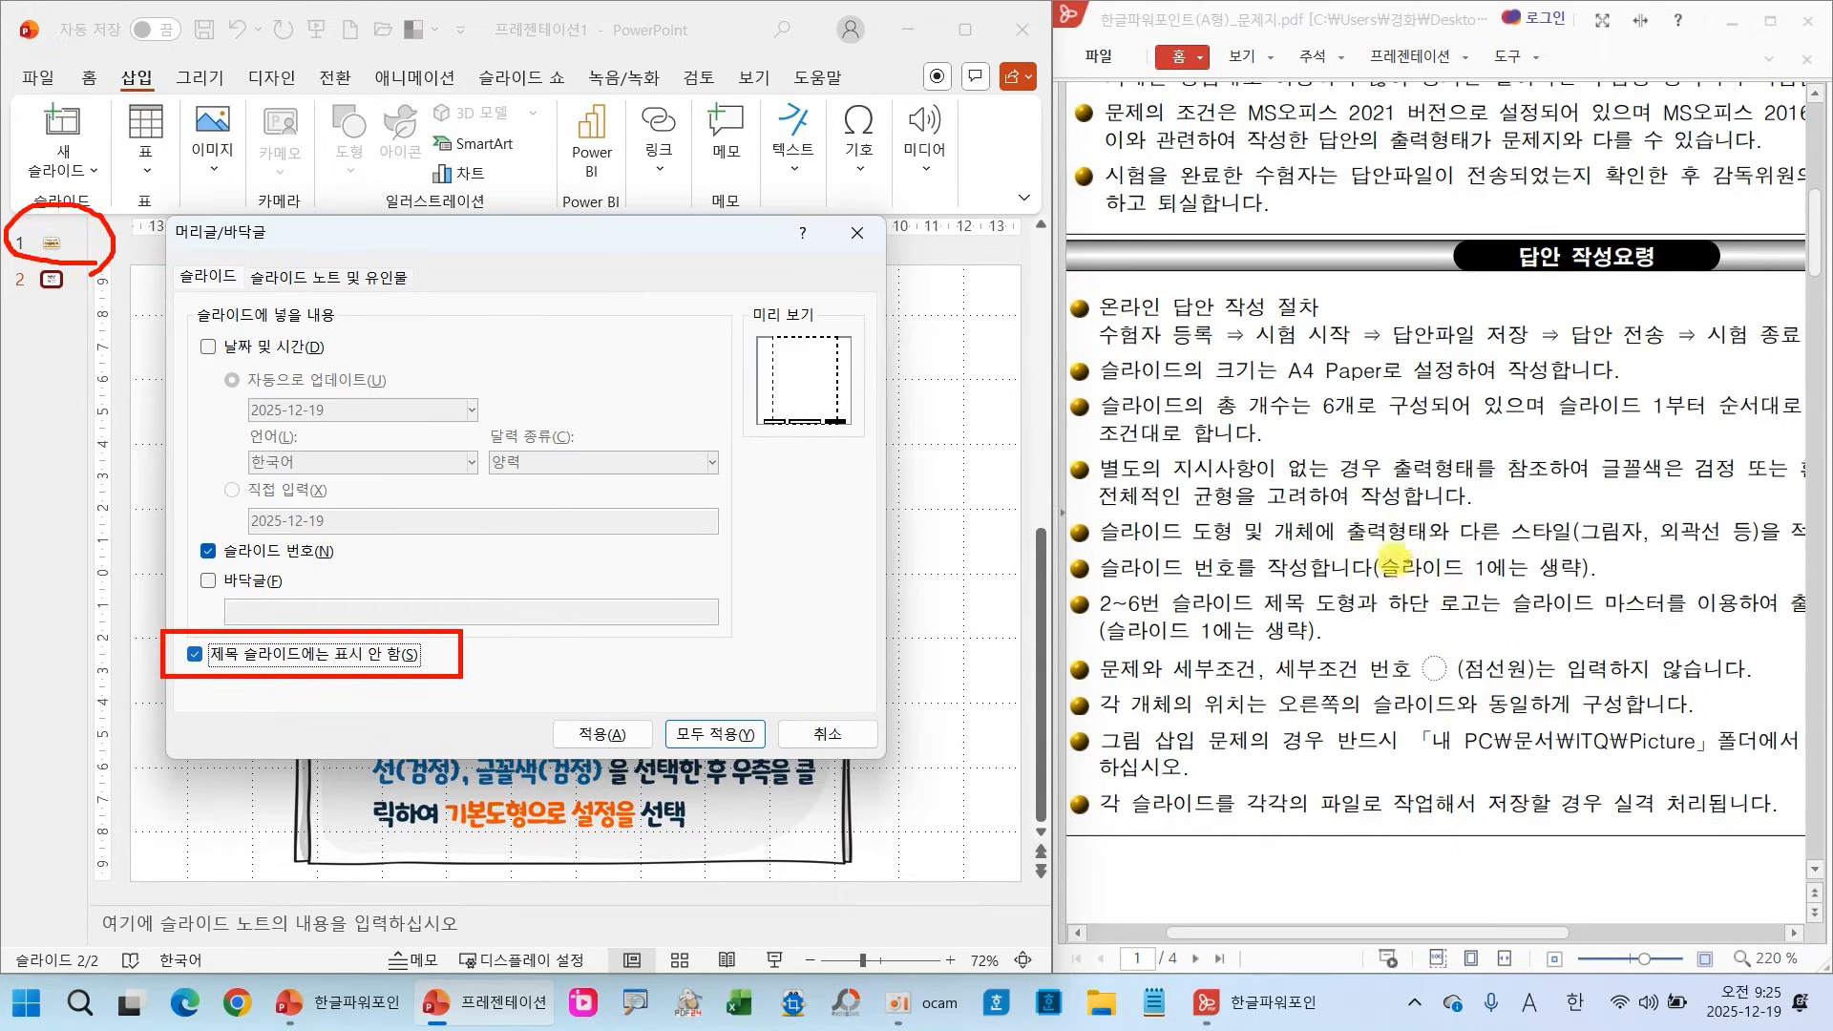
drag(1365, 551, 1610, 586)
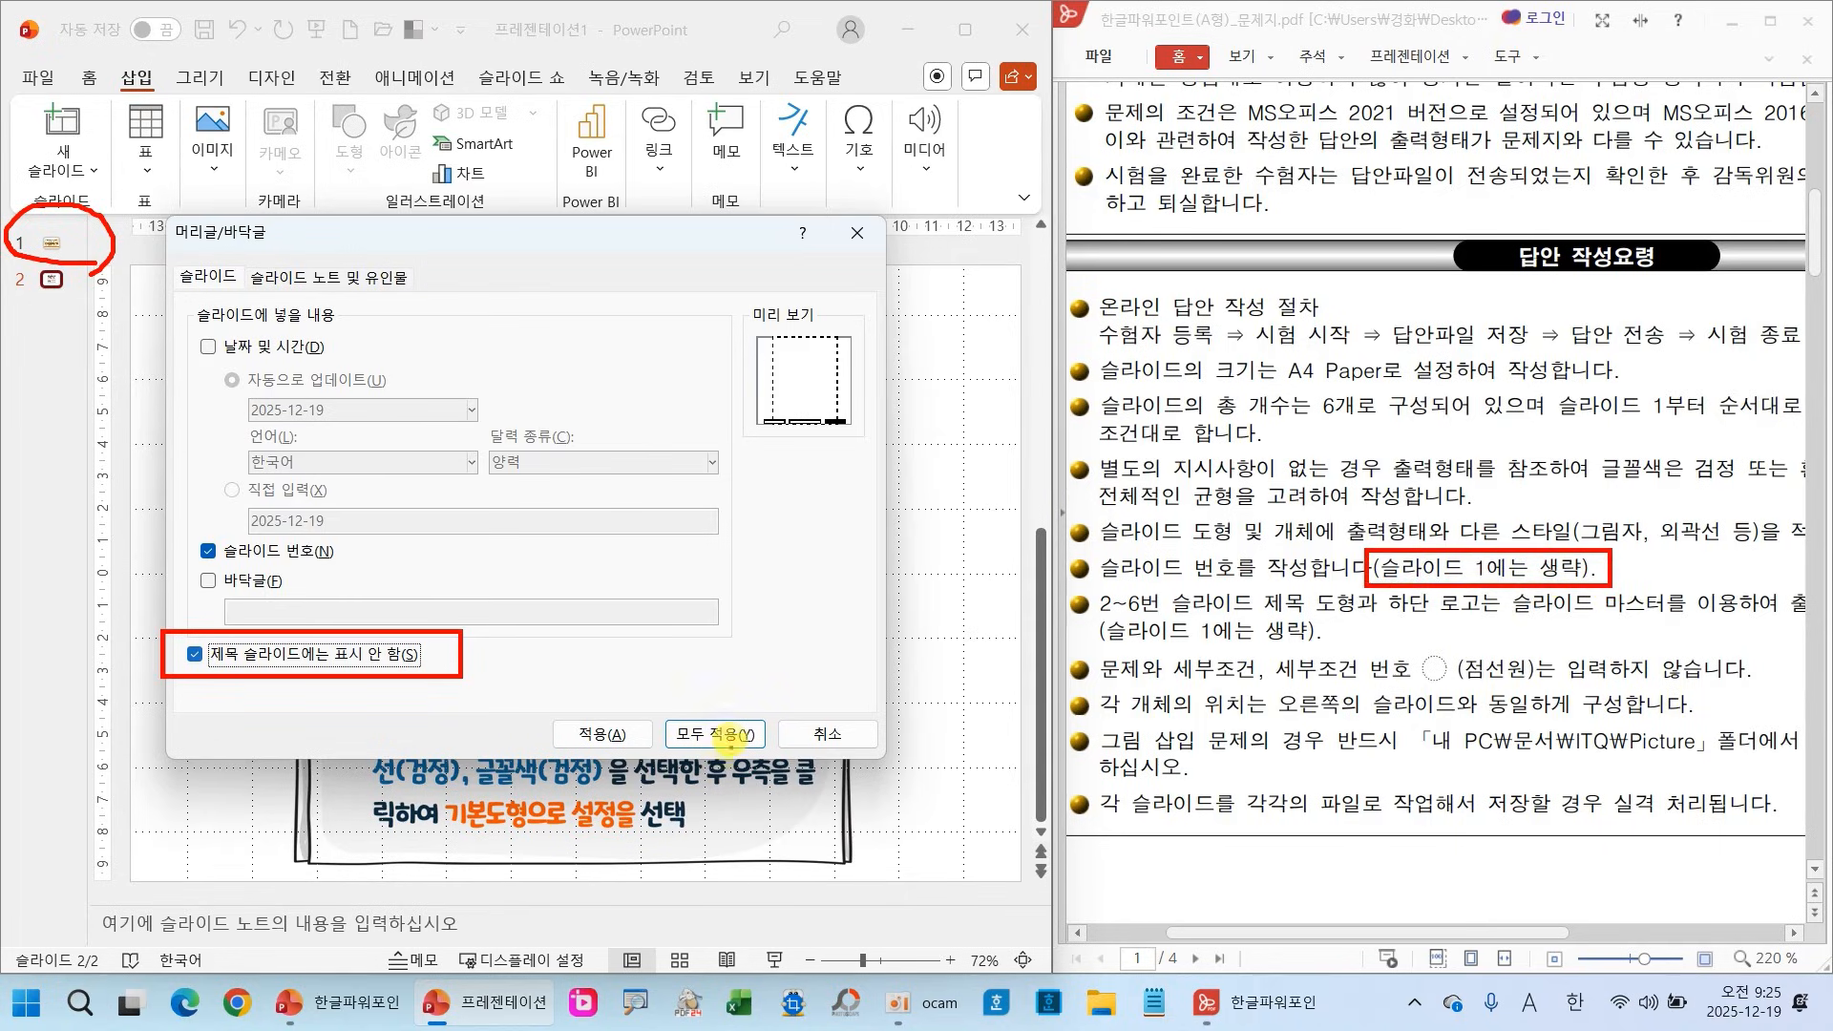
click(726, 735)
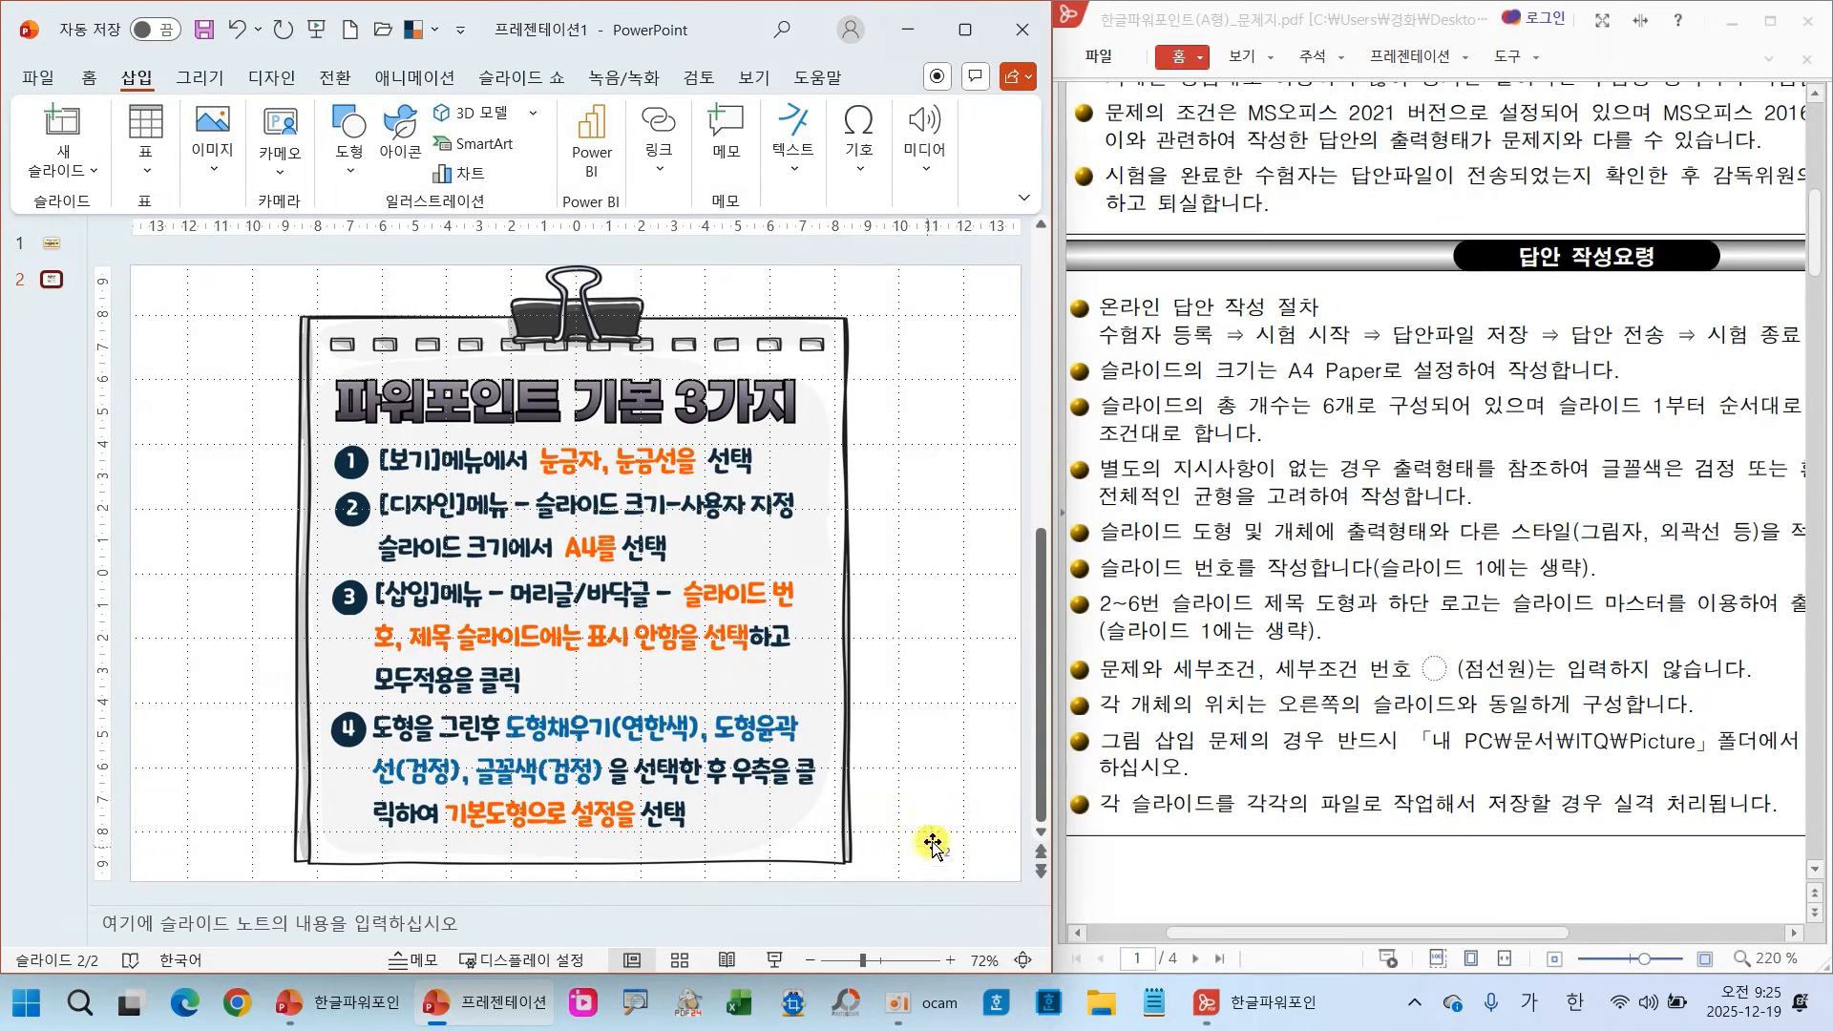
click(48, 244)
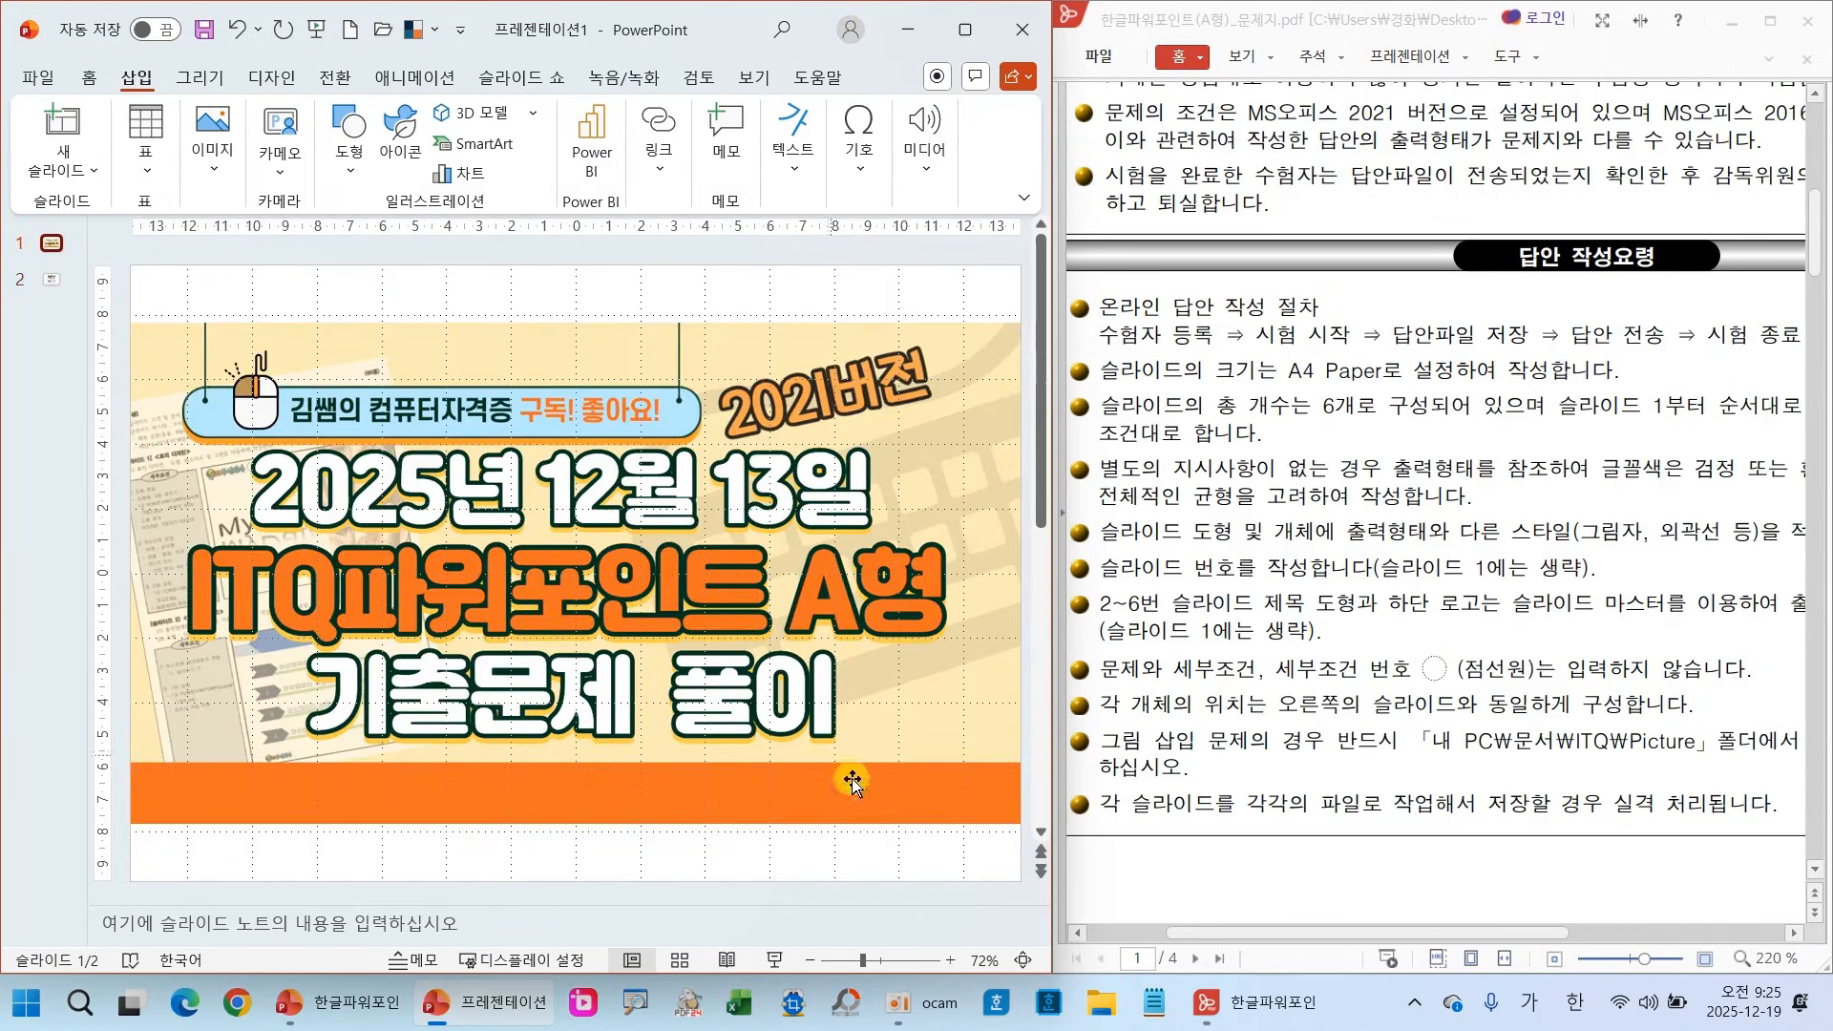
click(54, 285)
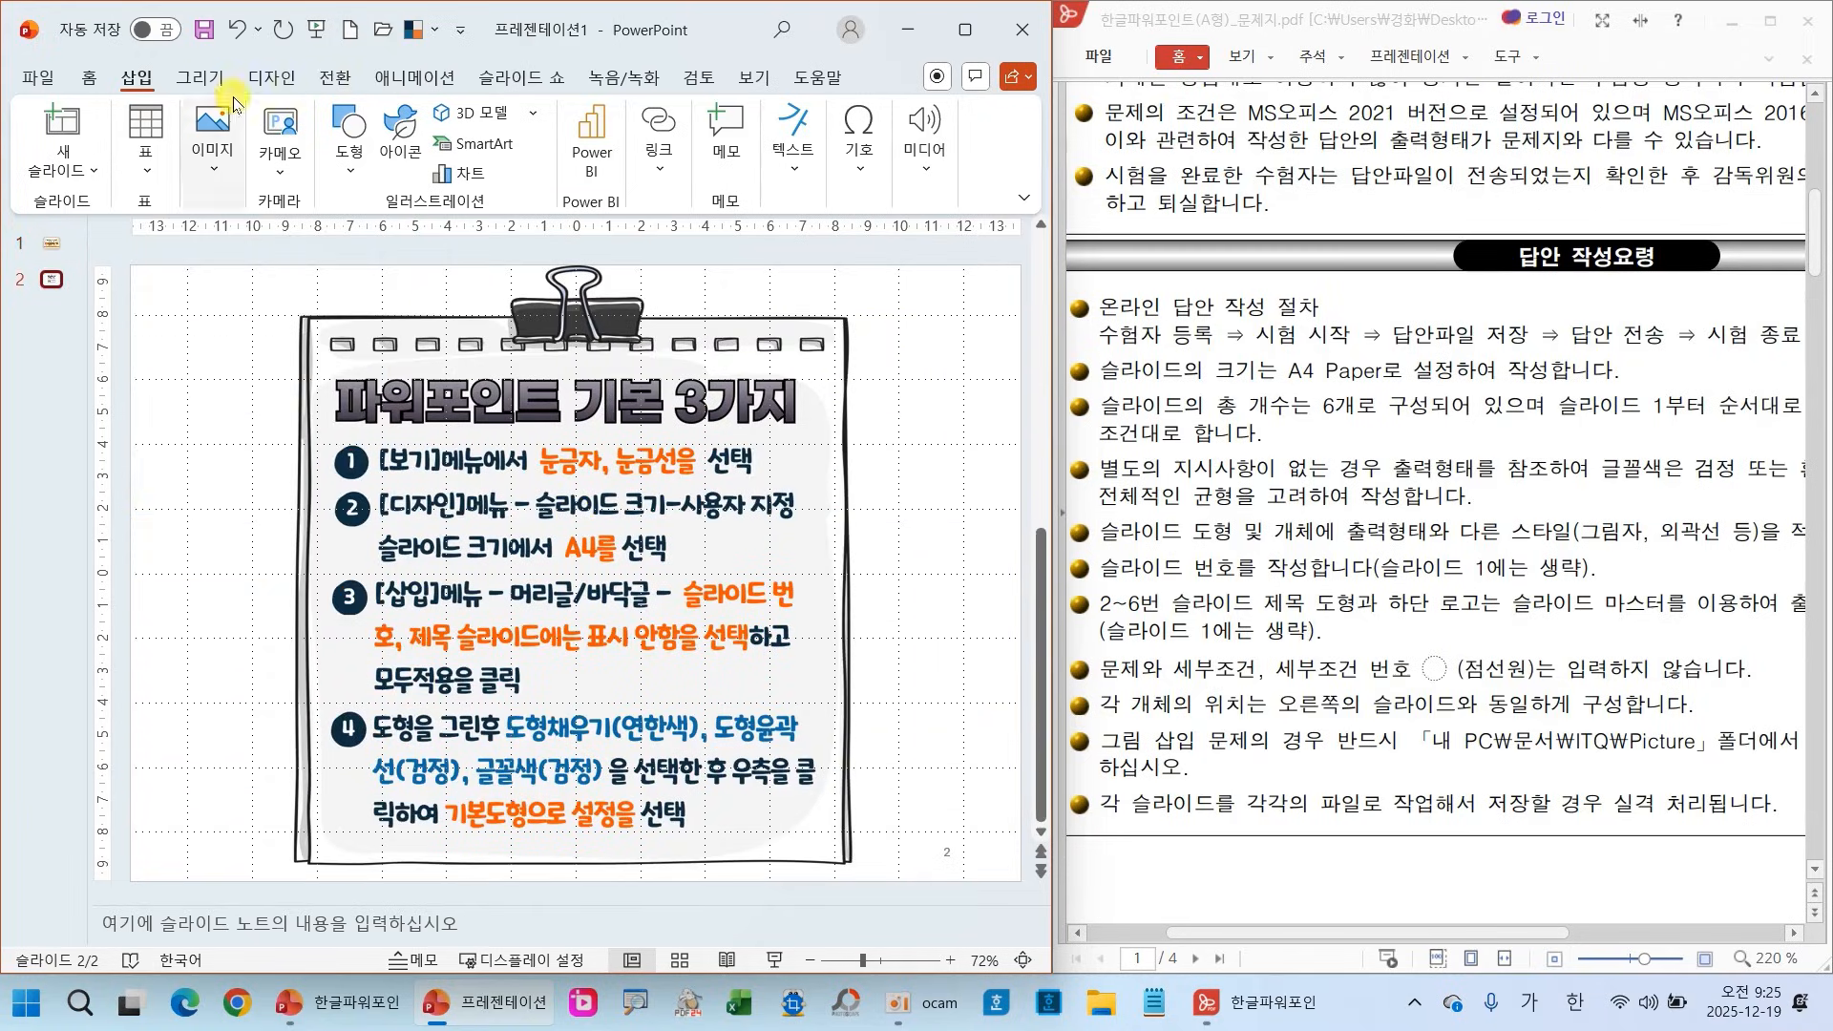
Draw a rounded rectangle beside the notepad graphic on slide 2 and move it up over the notepad's right edge
click(90, 78)
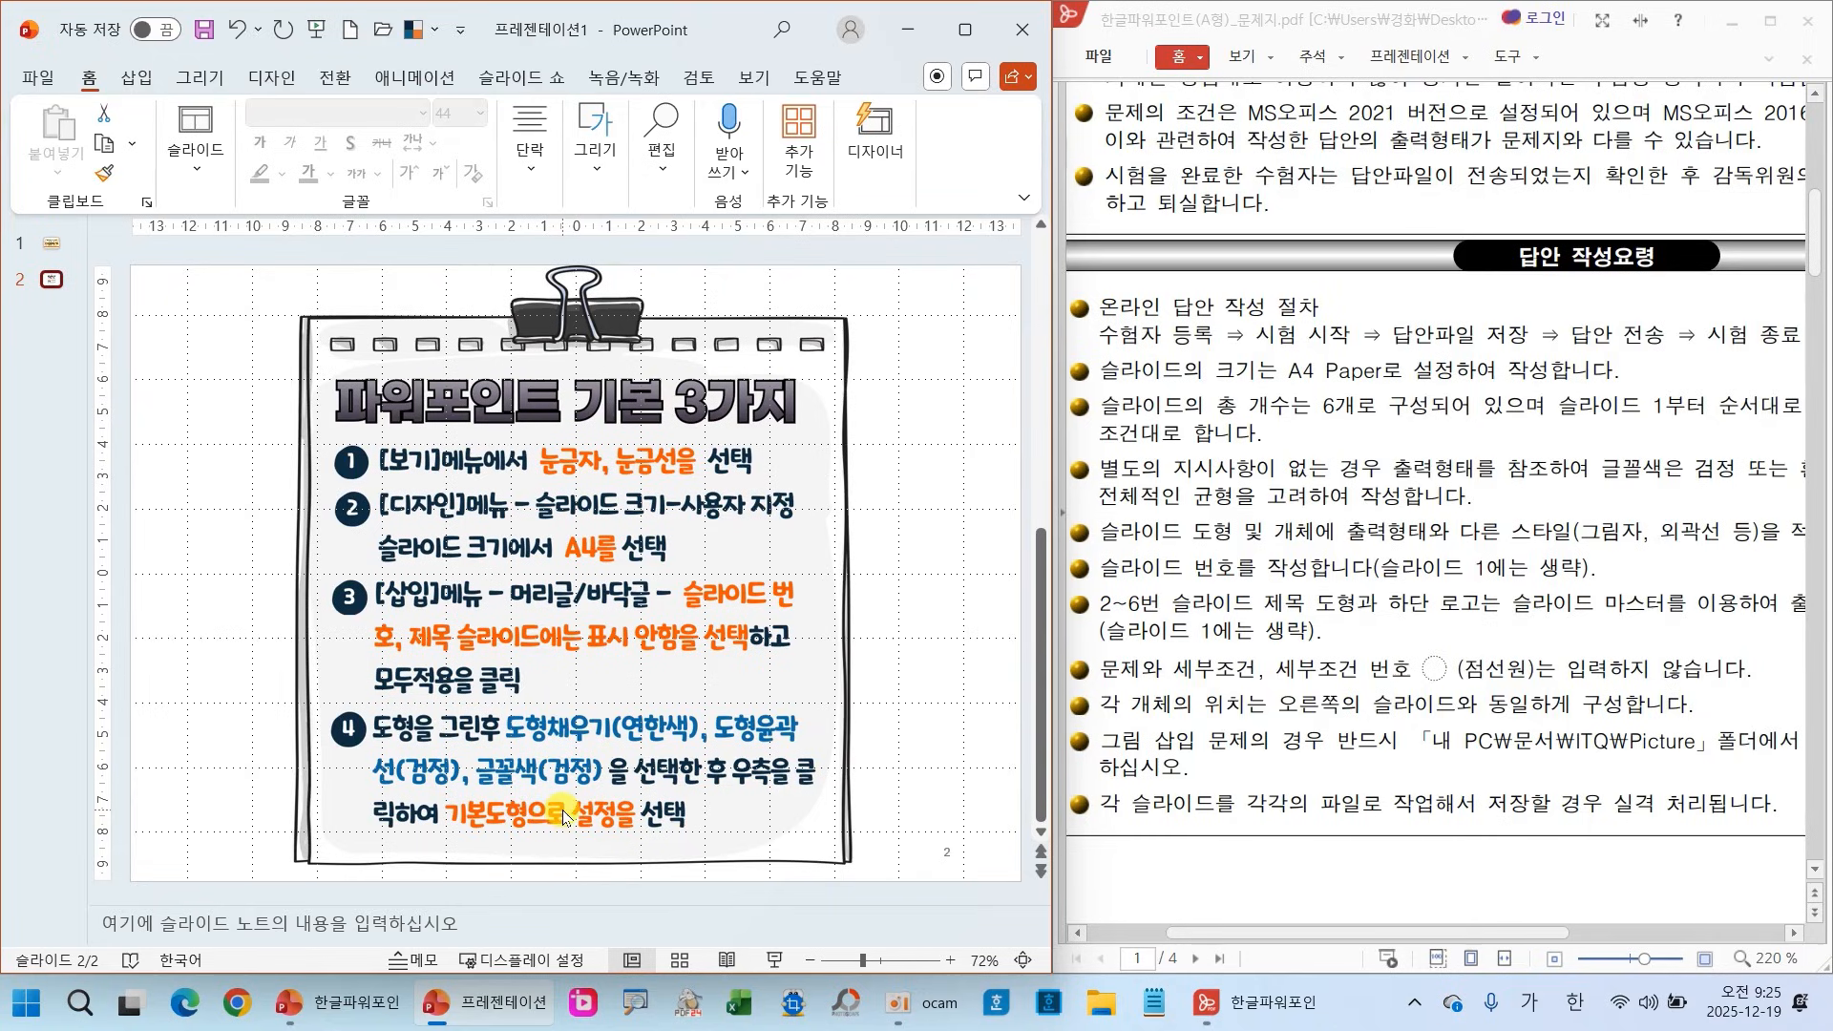
drag(265, 710, 350, 659)
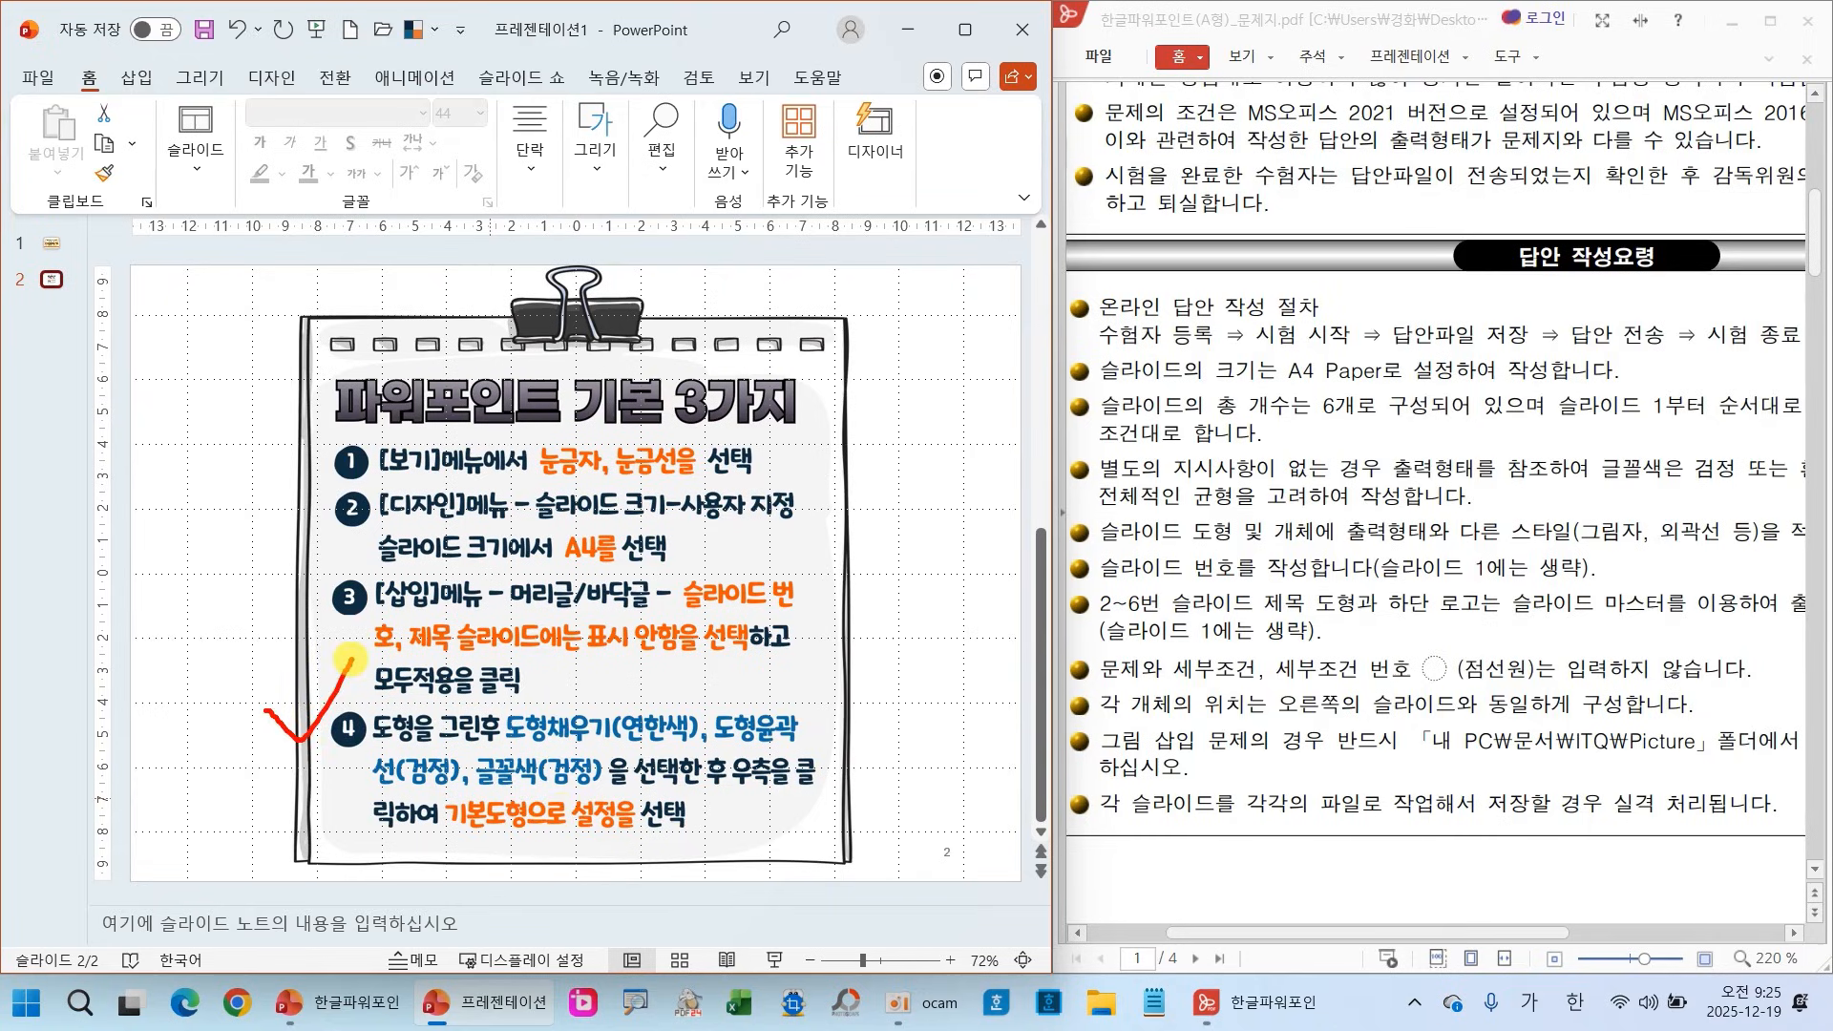
key(Escape)
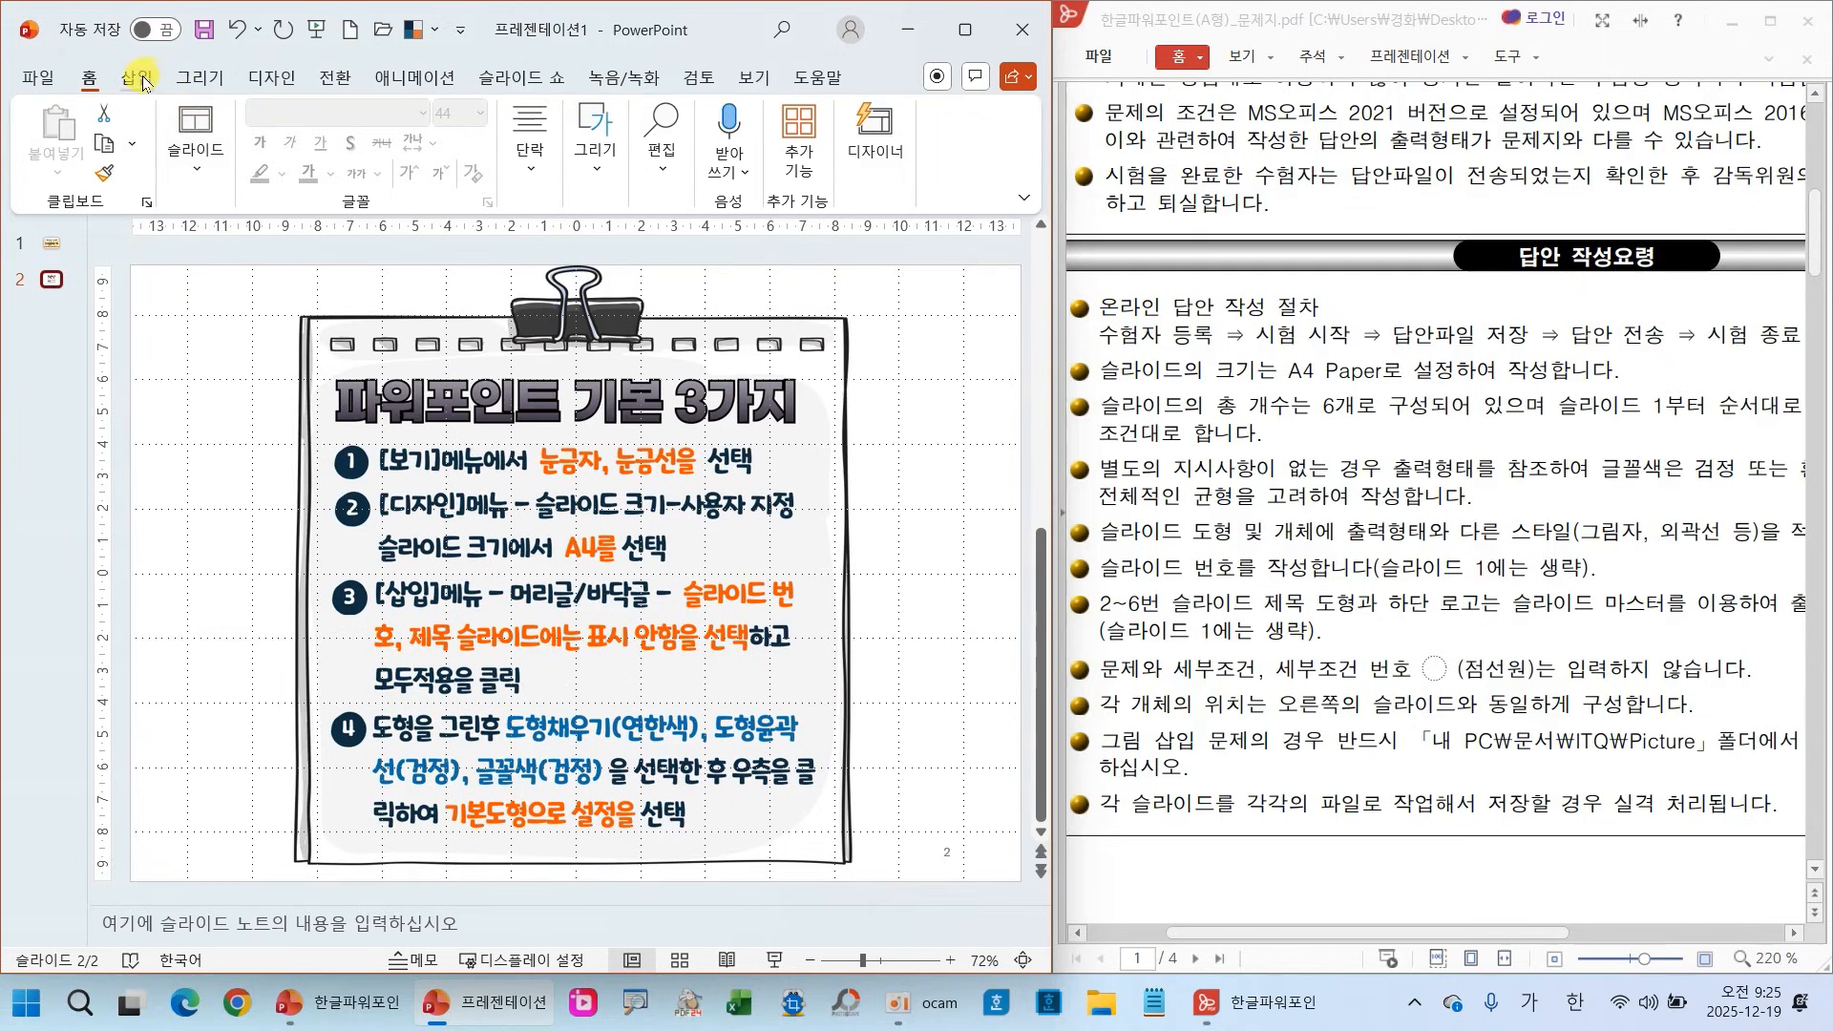
click(618, 170)
click(588, 258)
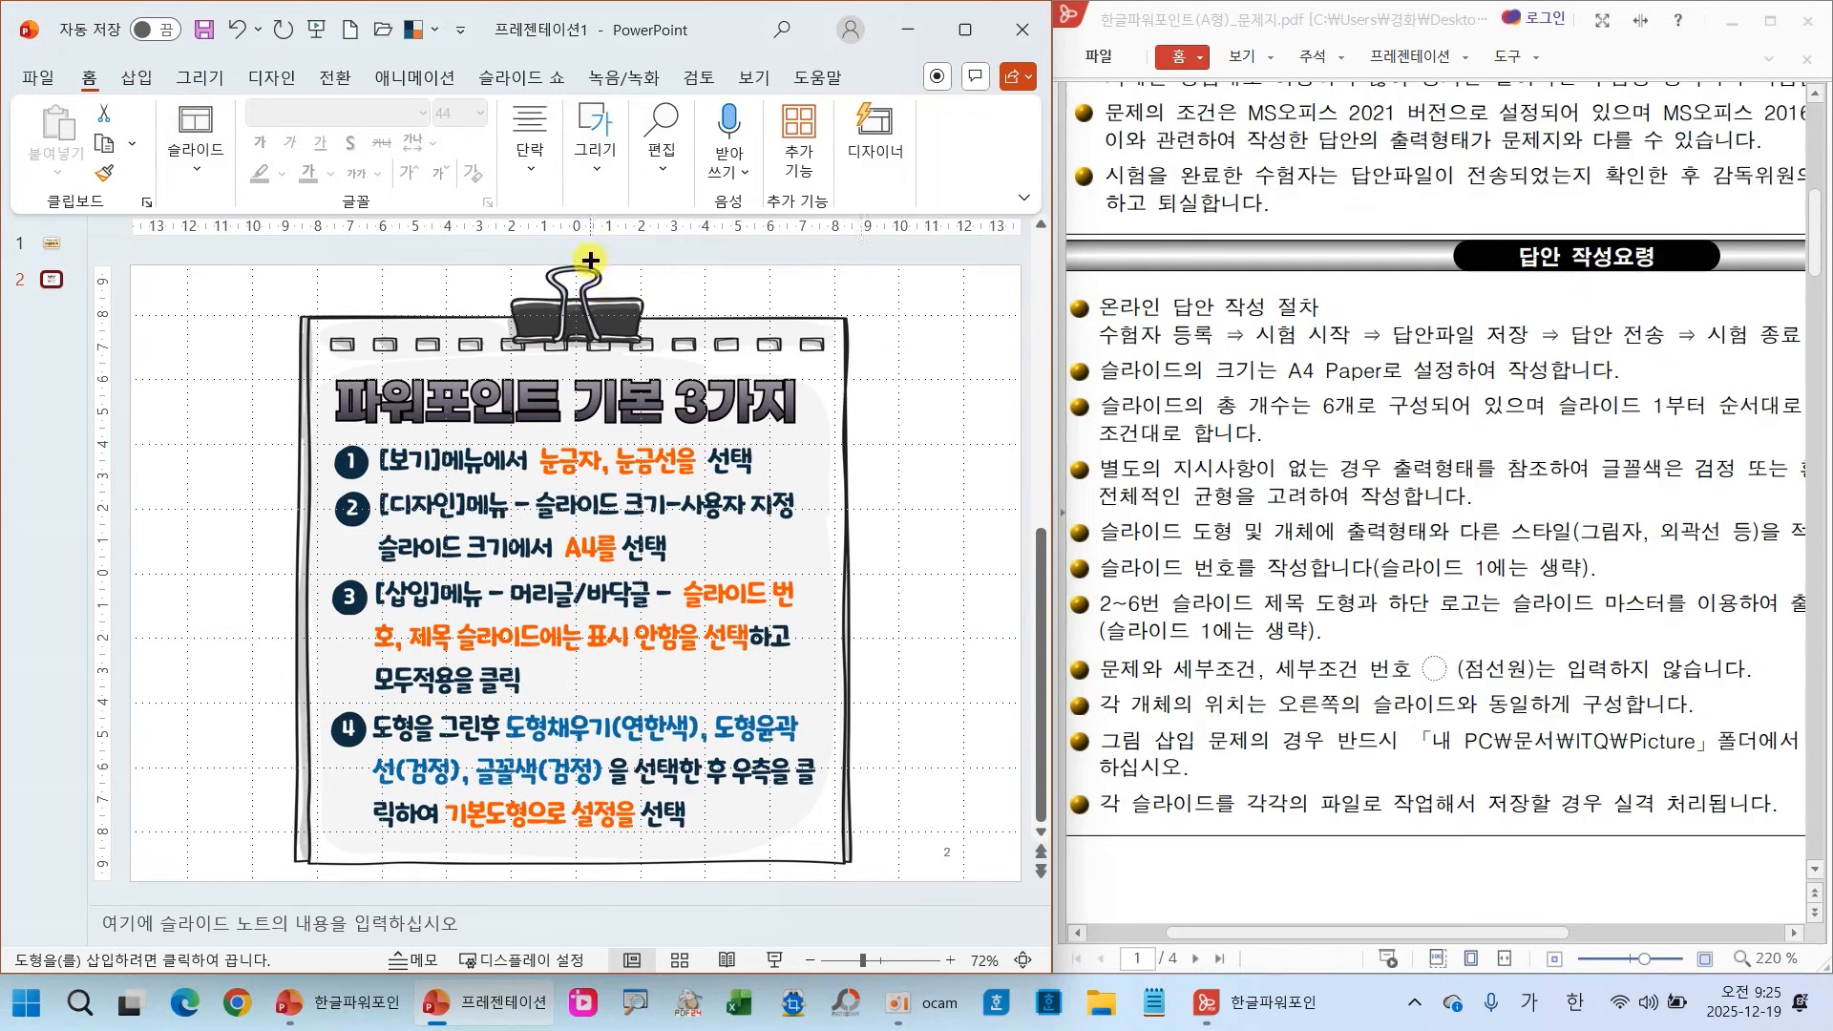
mouse_move(820, 470)
mouse_down()
mouse_move(1008, 625)
mouse_move(997, 608)
mouse_up()
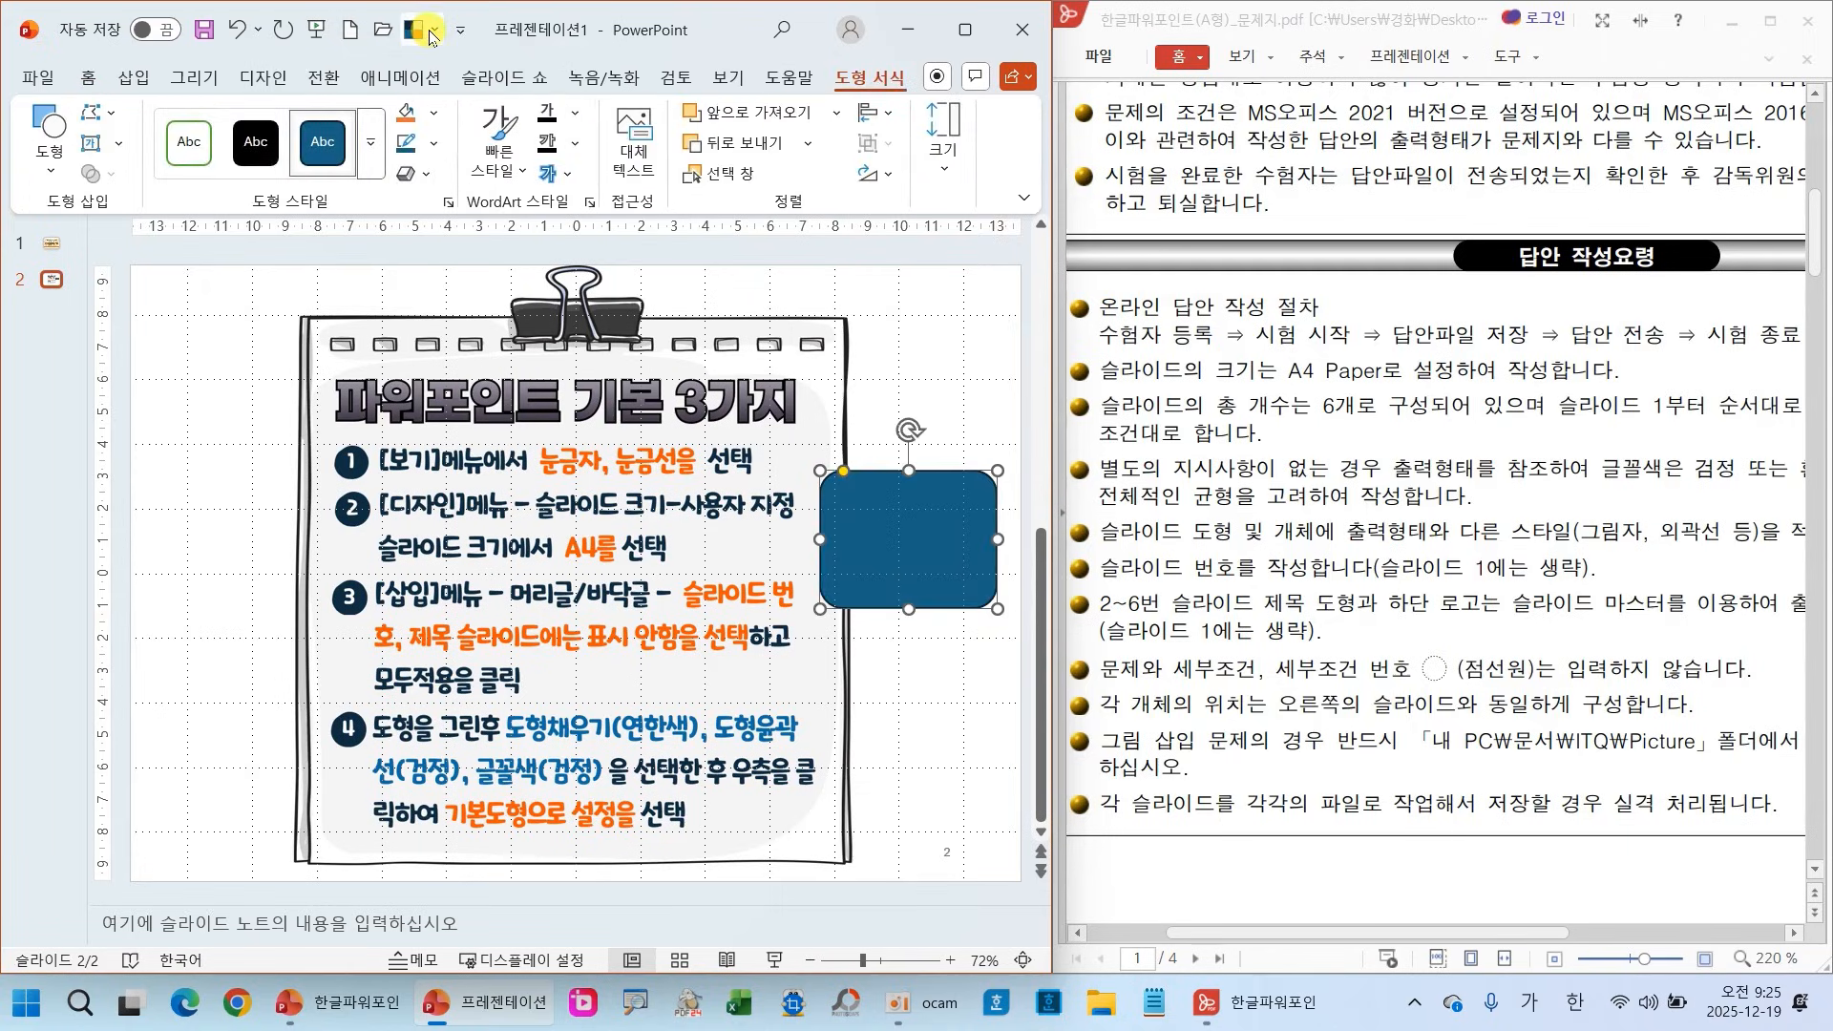
drag(905, 523, 875, 438)
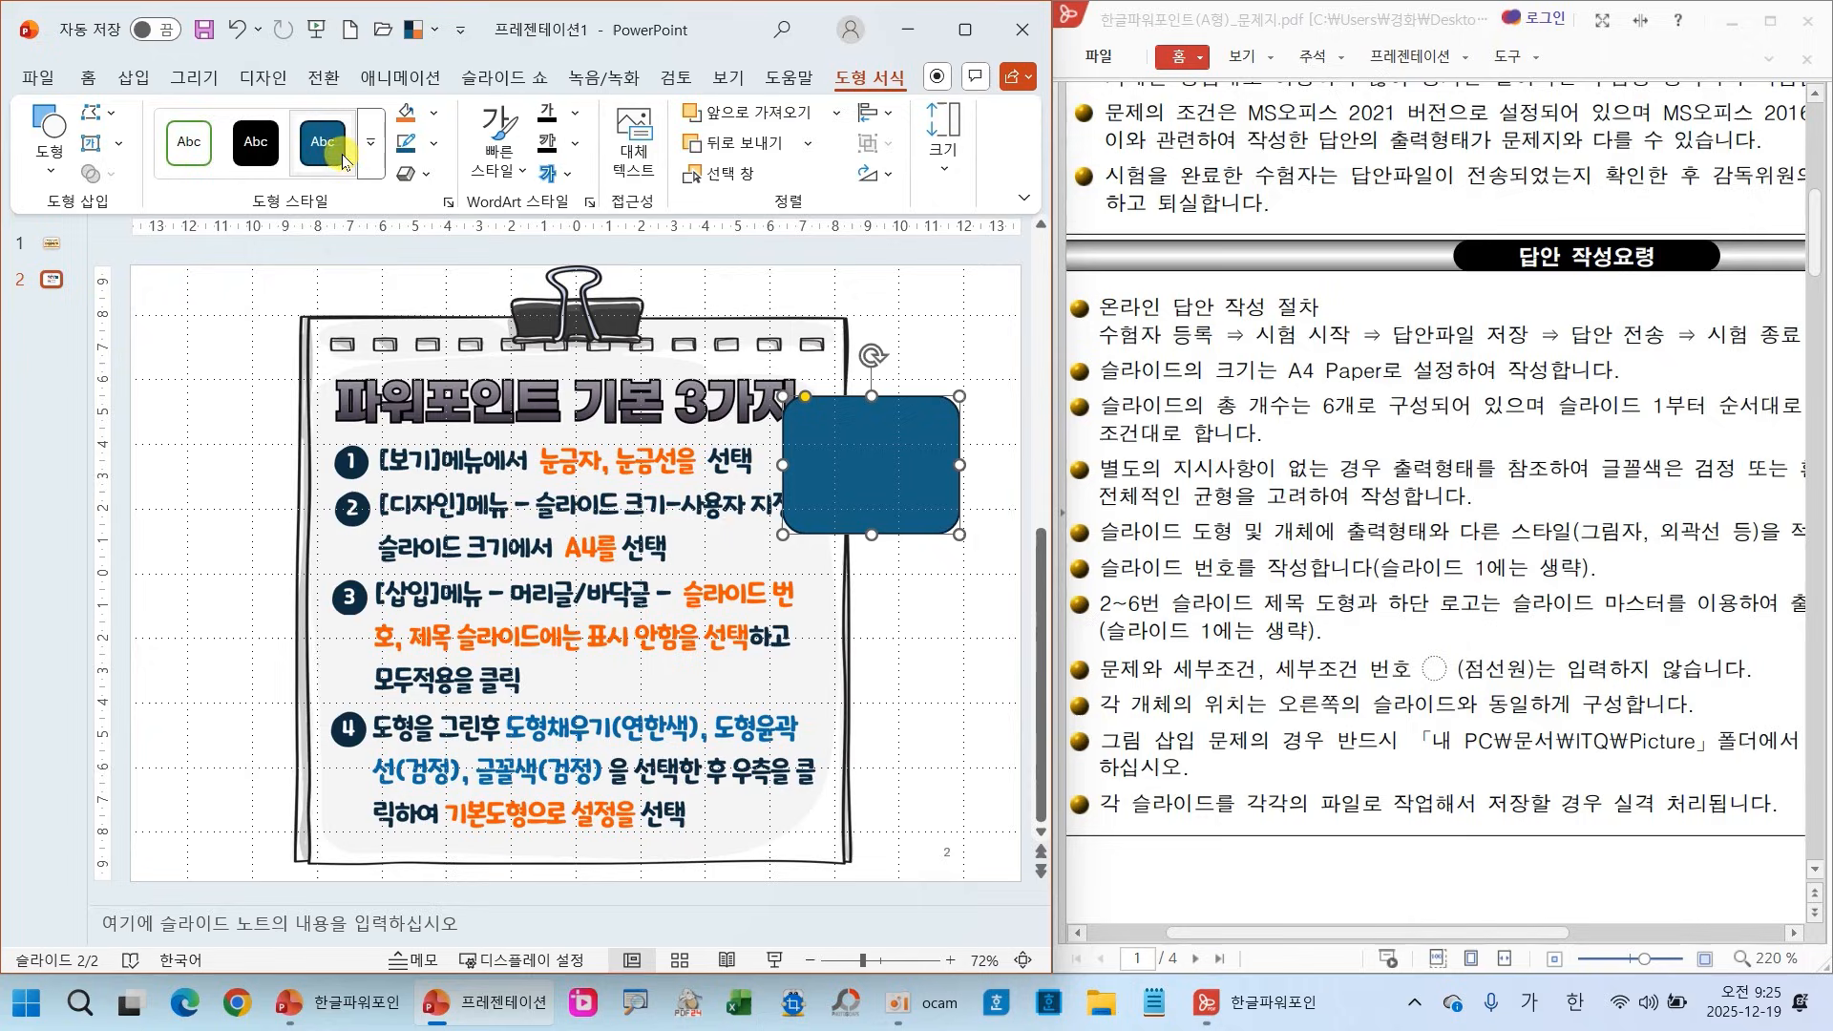
Apply the Office 2013 - 2022 theme to the presentation
click(262, 76)
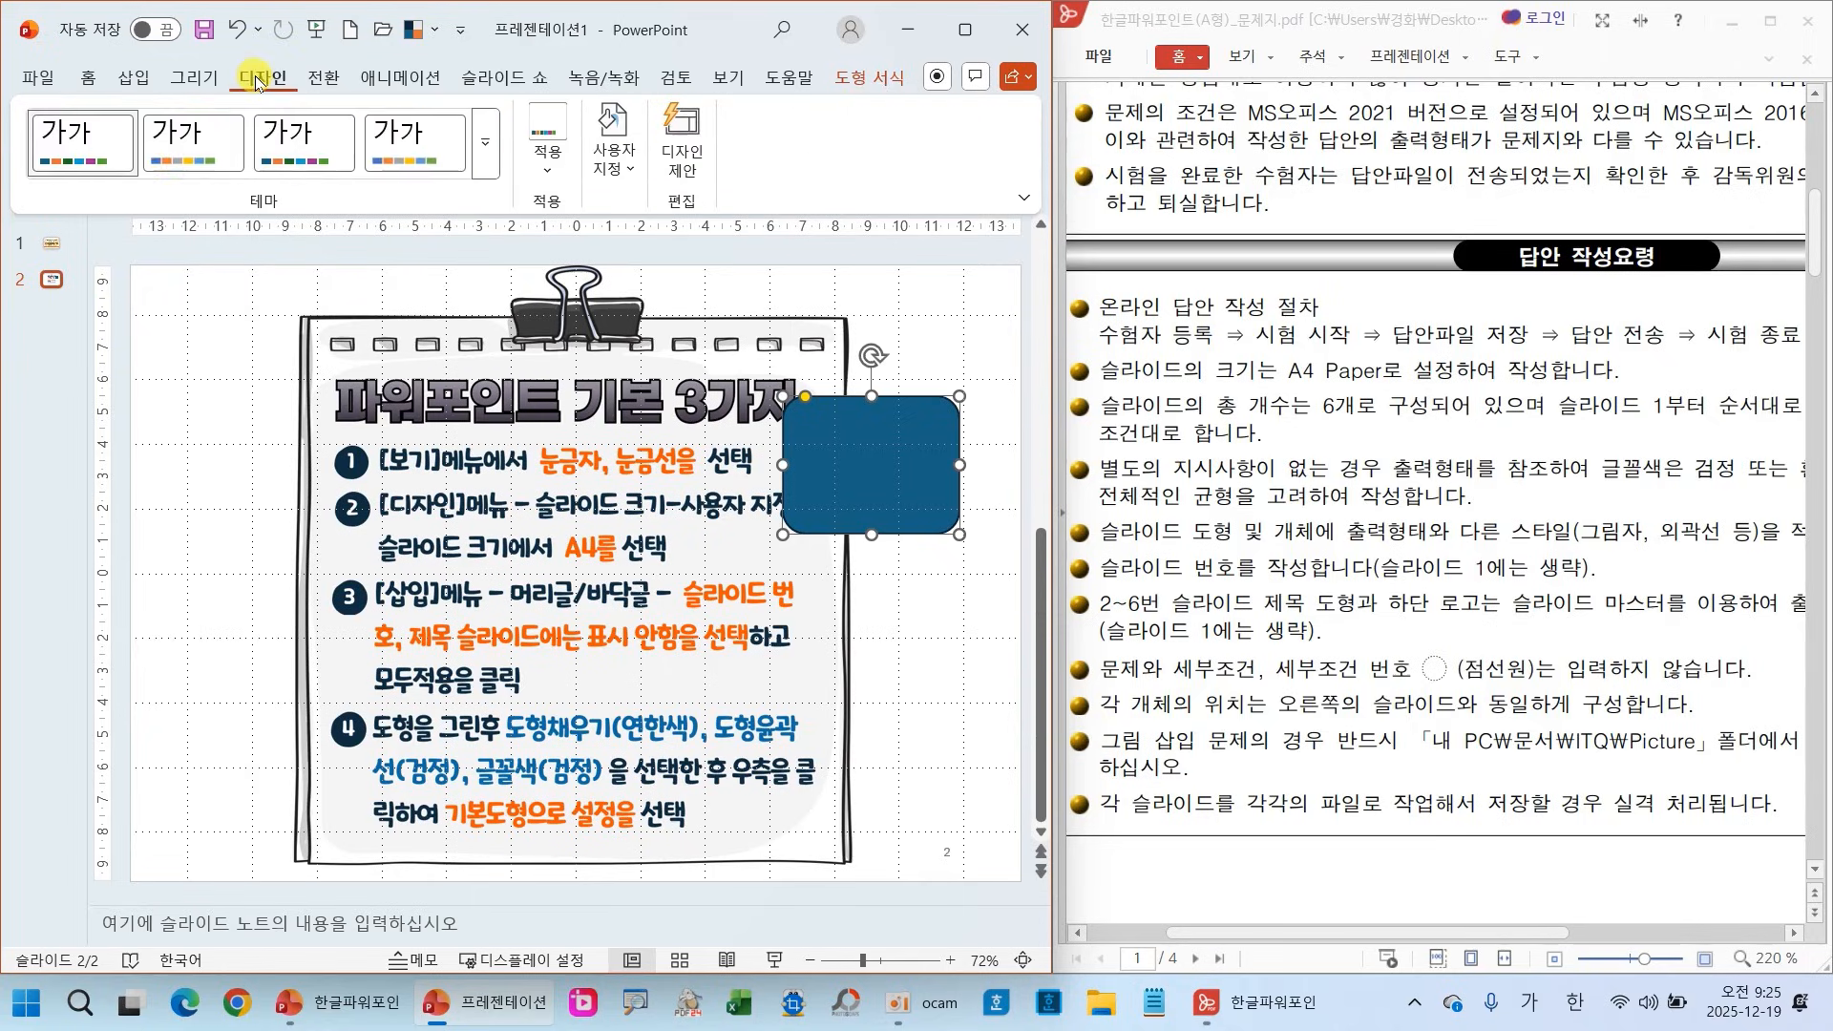
click(485, 143)
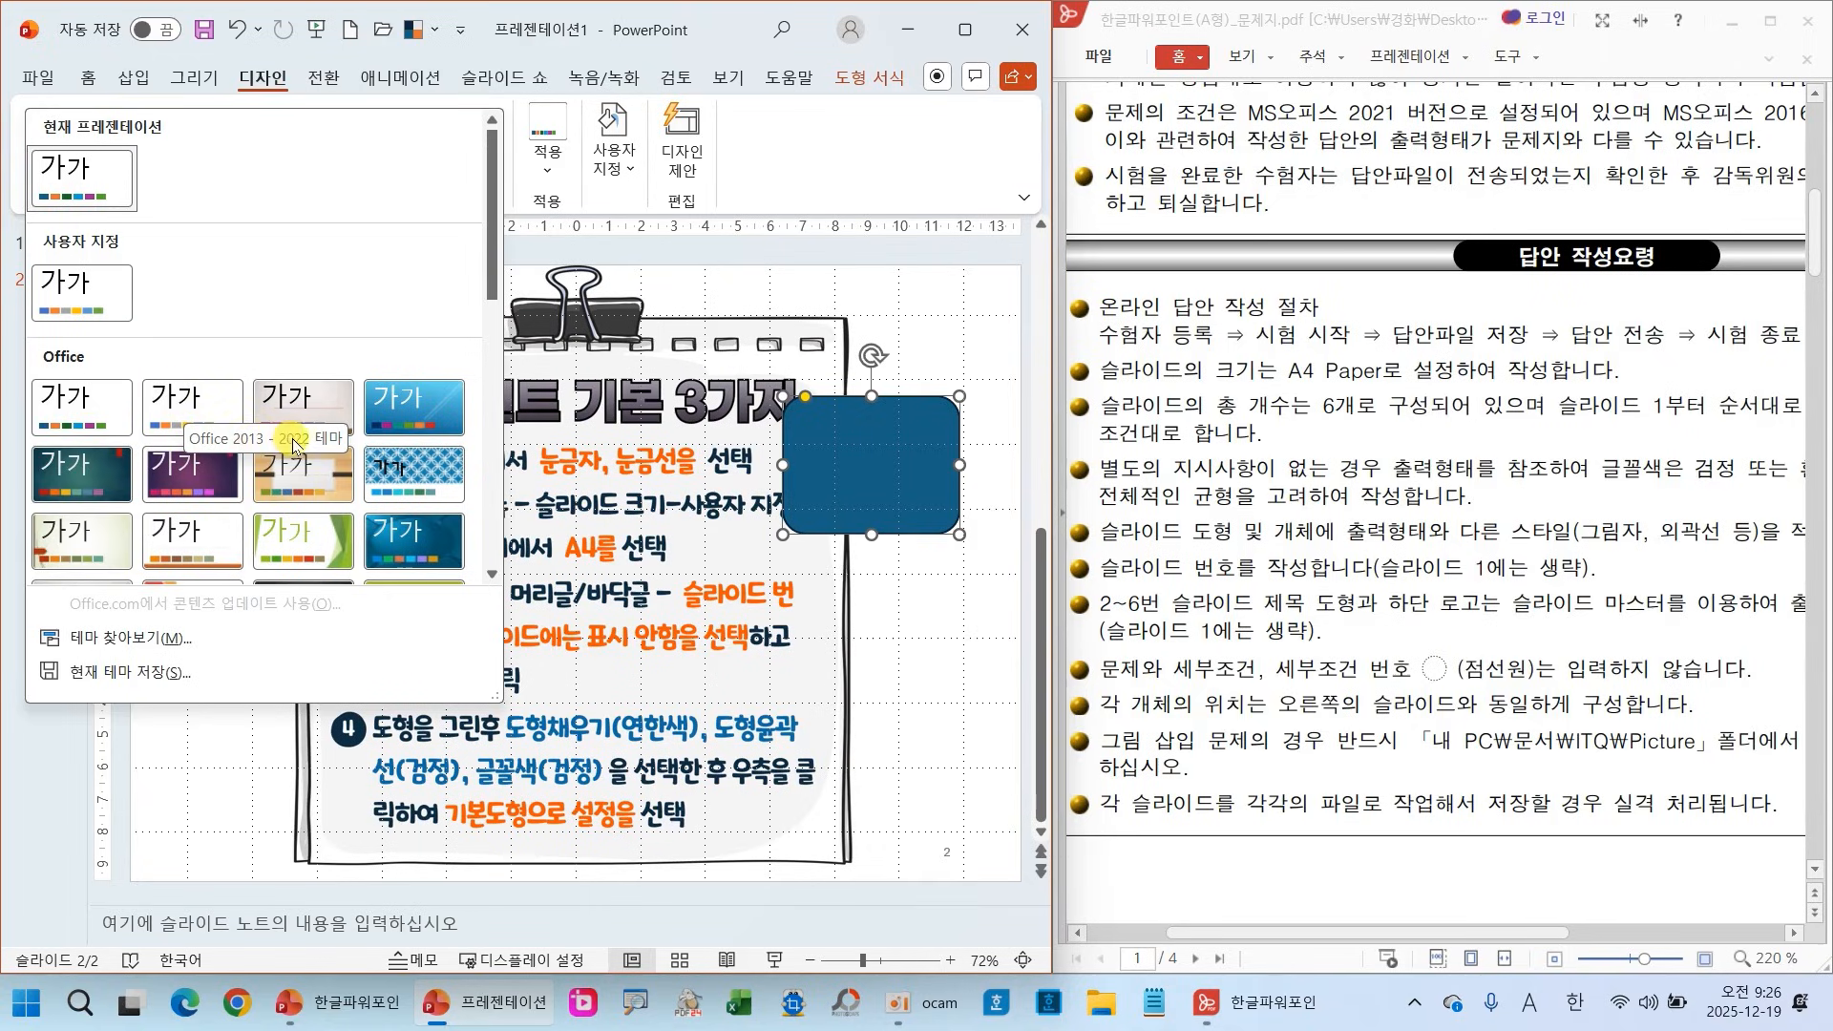
click(193, 394)
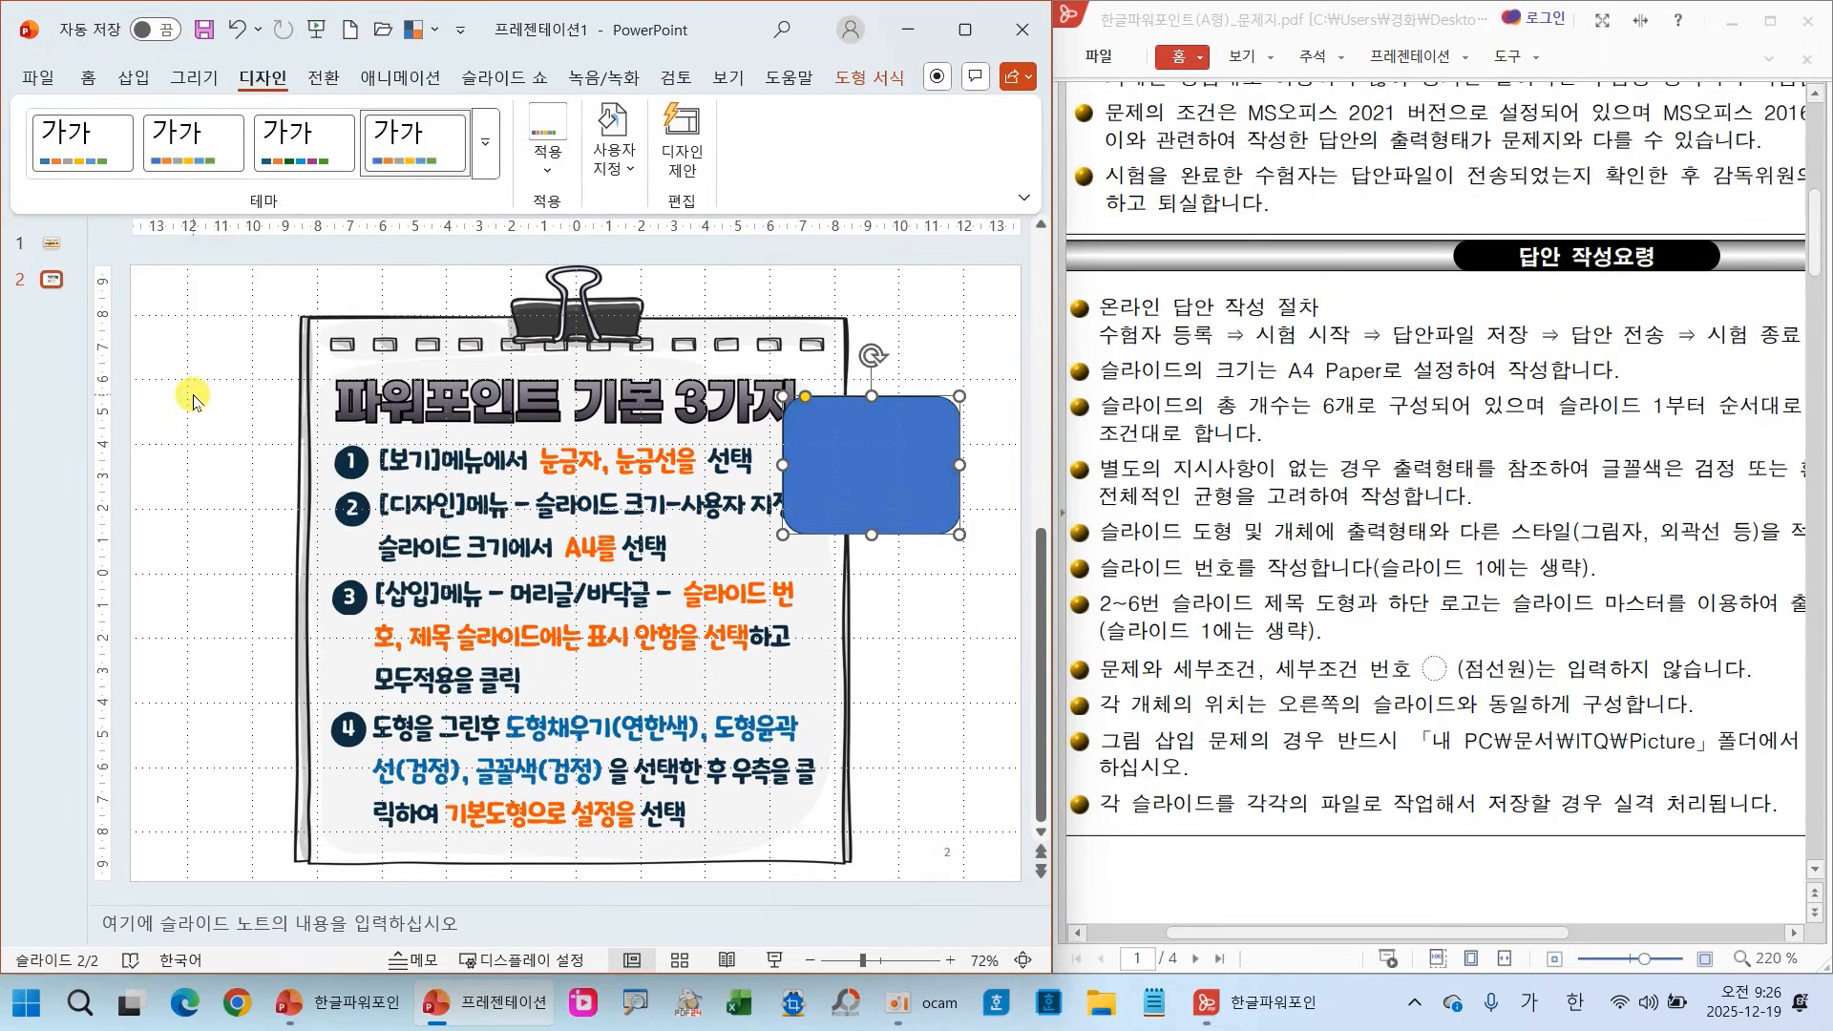
Enlarge the rounded rectangle on slide 2 over the notepad's edge and fill it with a light blue theme colour
mouse_move(846, 436)
mouse_down()
mouse_move(845, 482)
mouse_move(707, 359)
mouse_move(839, 441)
mouse_move(837, 409)
mouse_up()
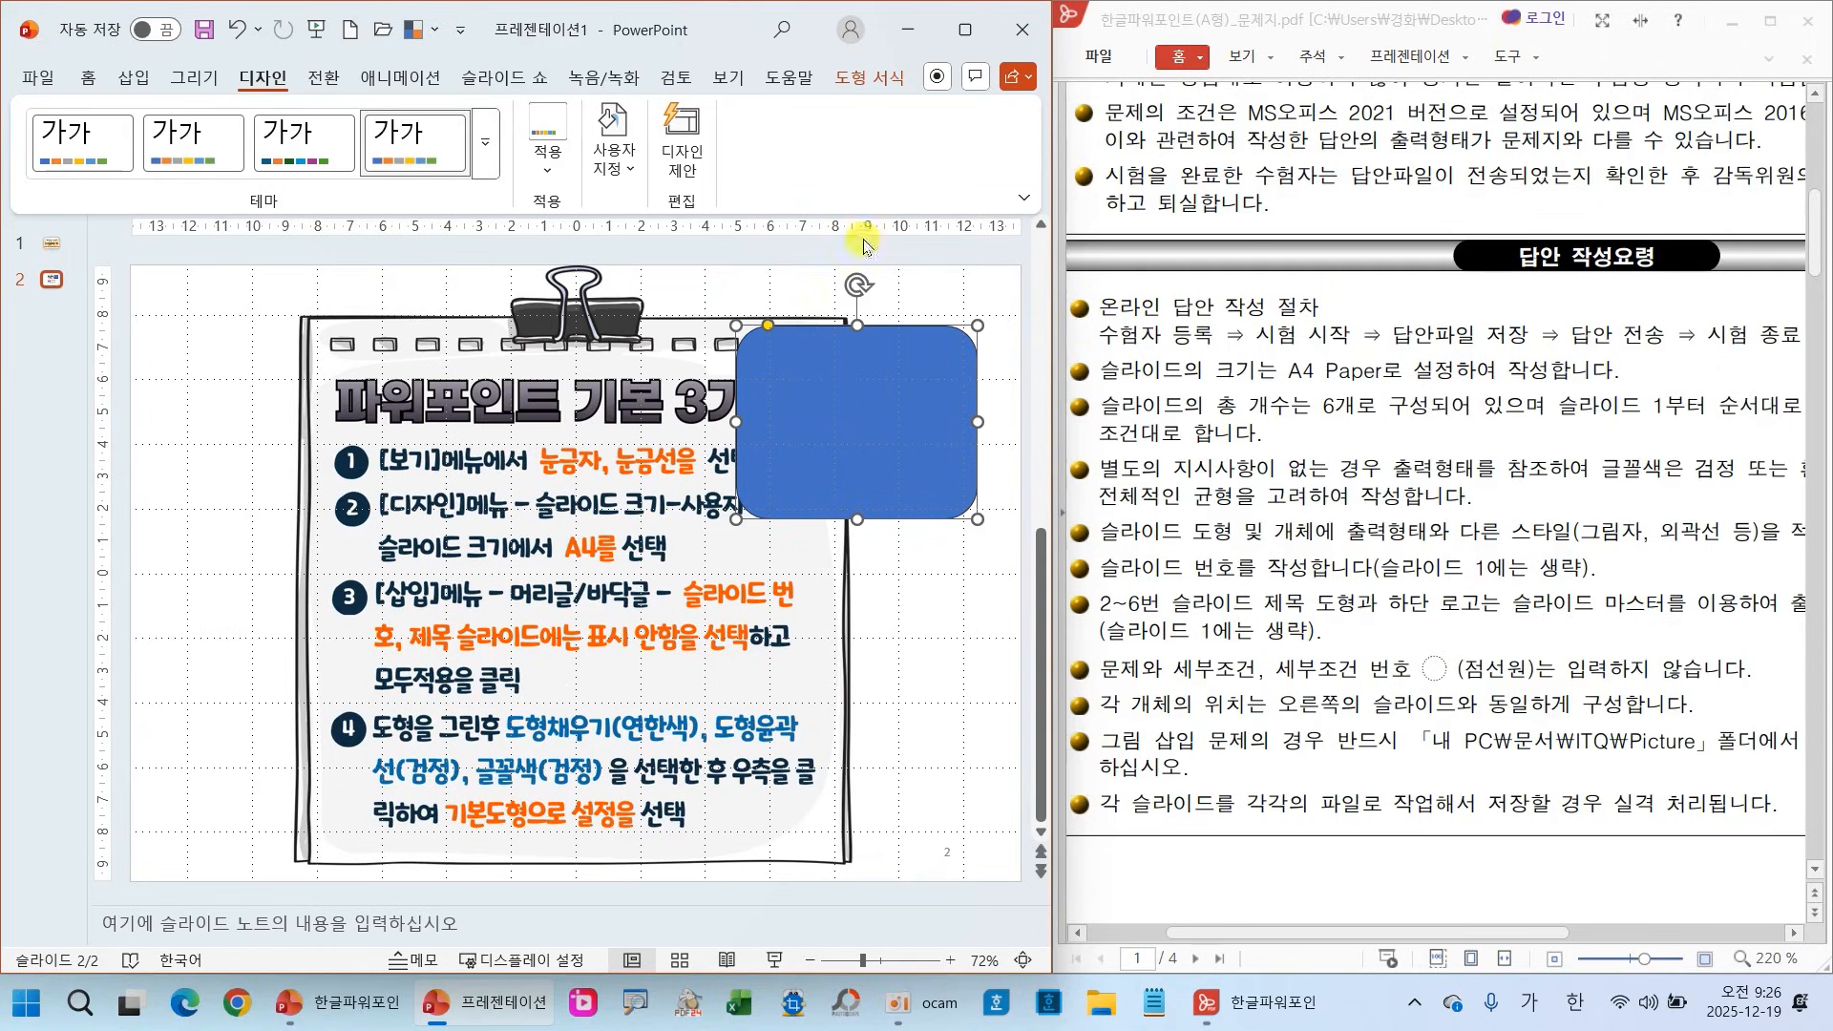
click(868, 77)
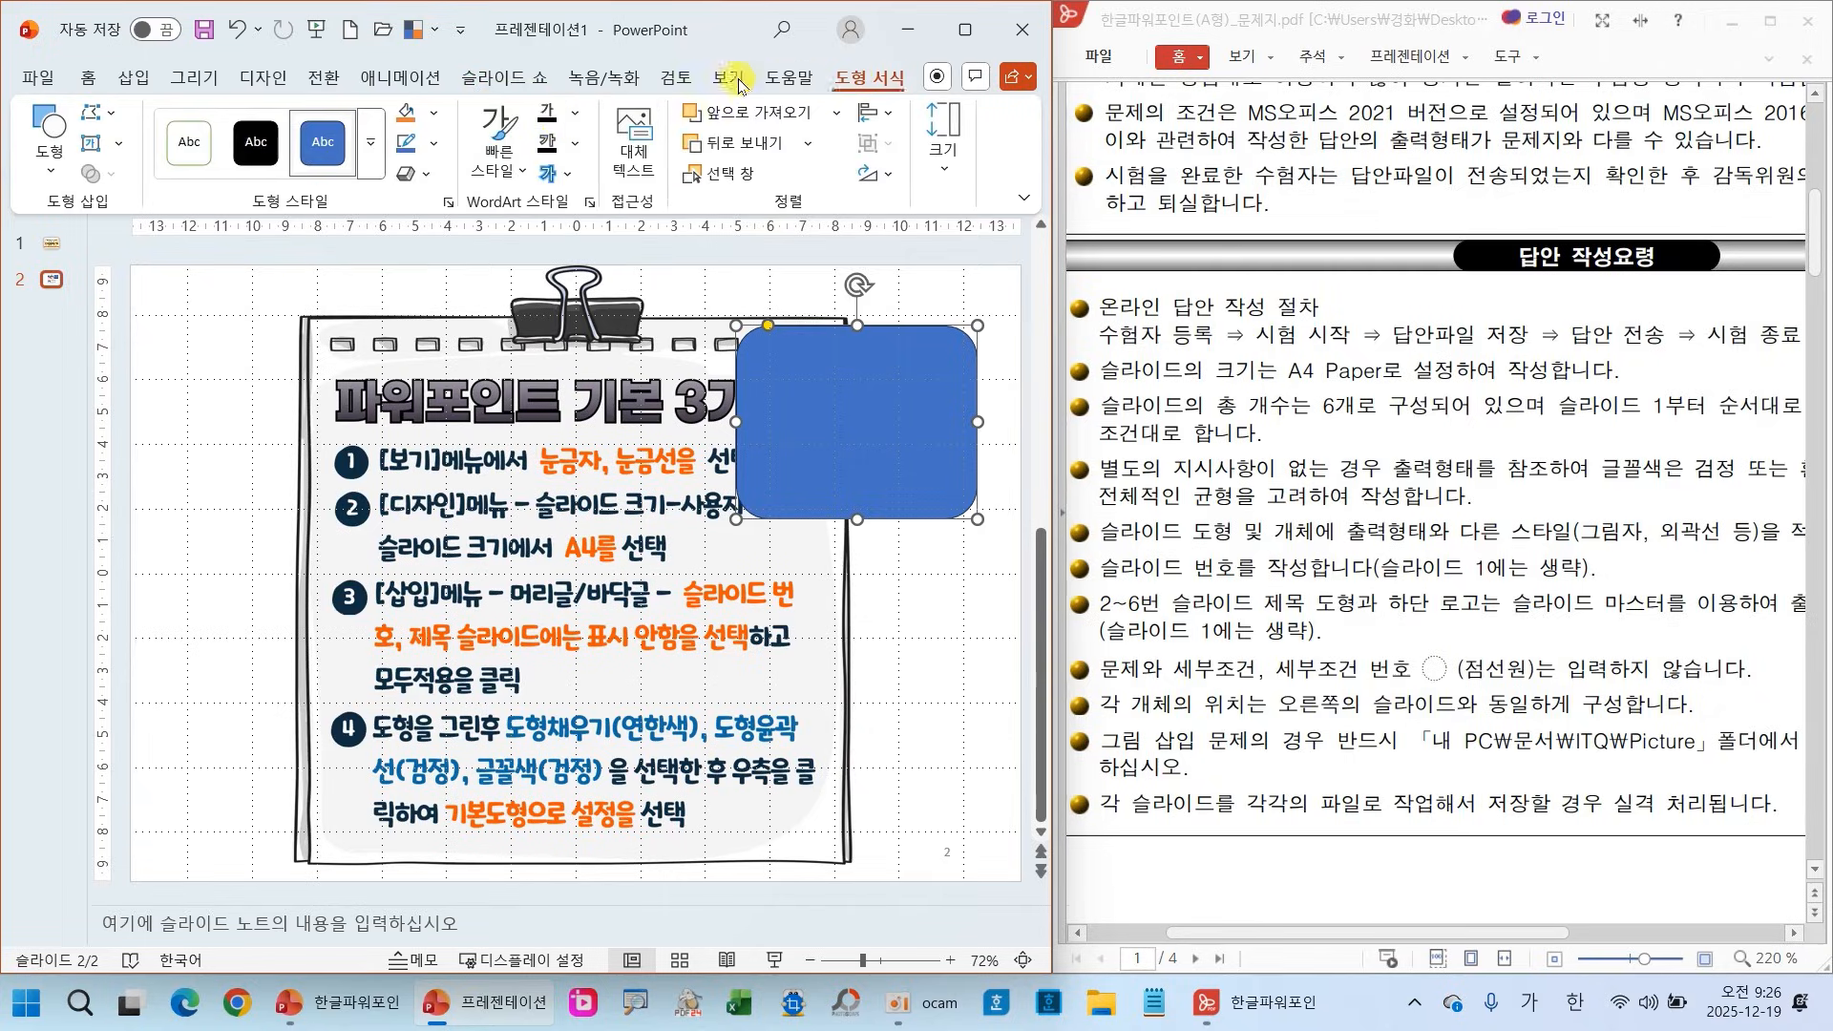
click(437, 115)
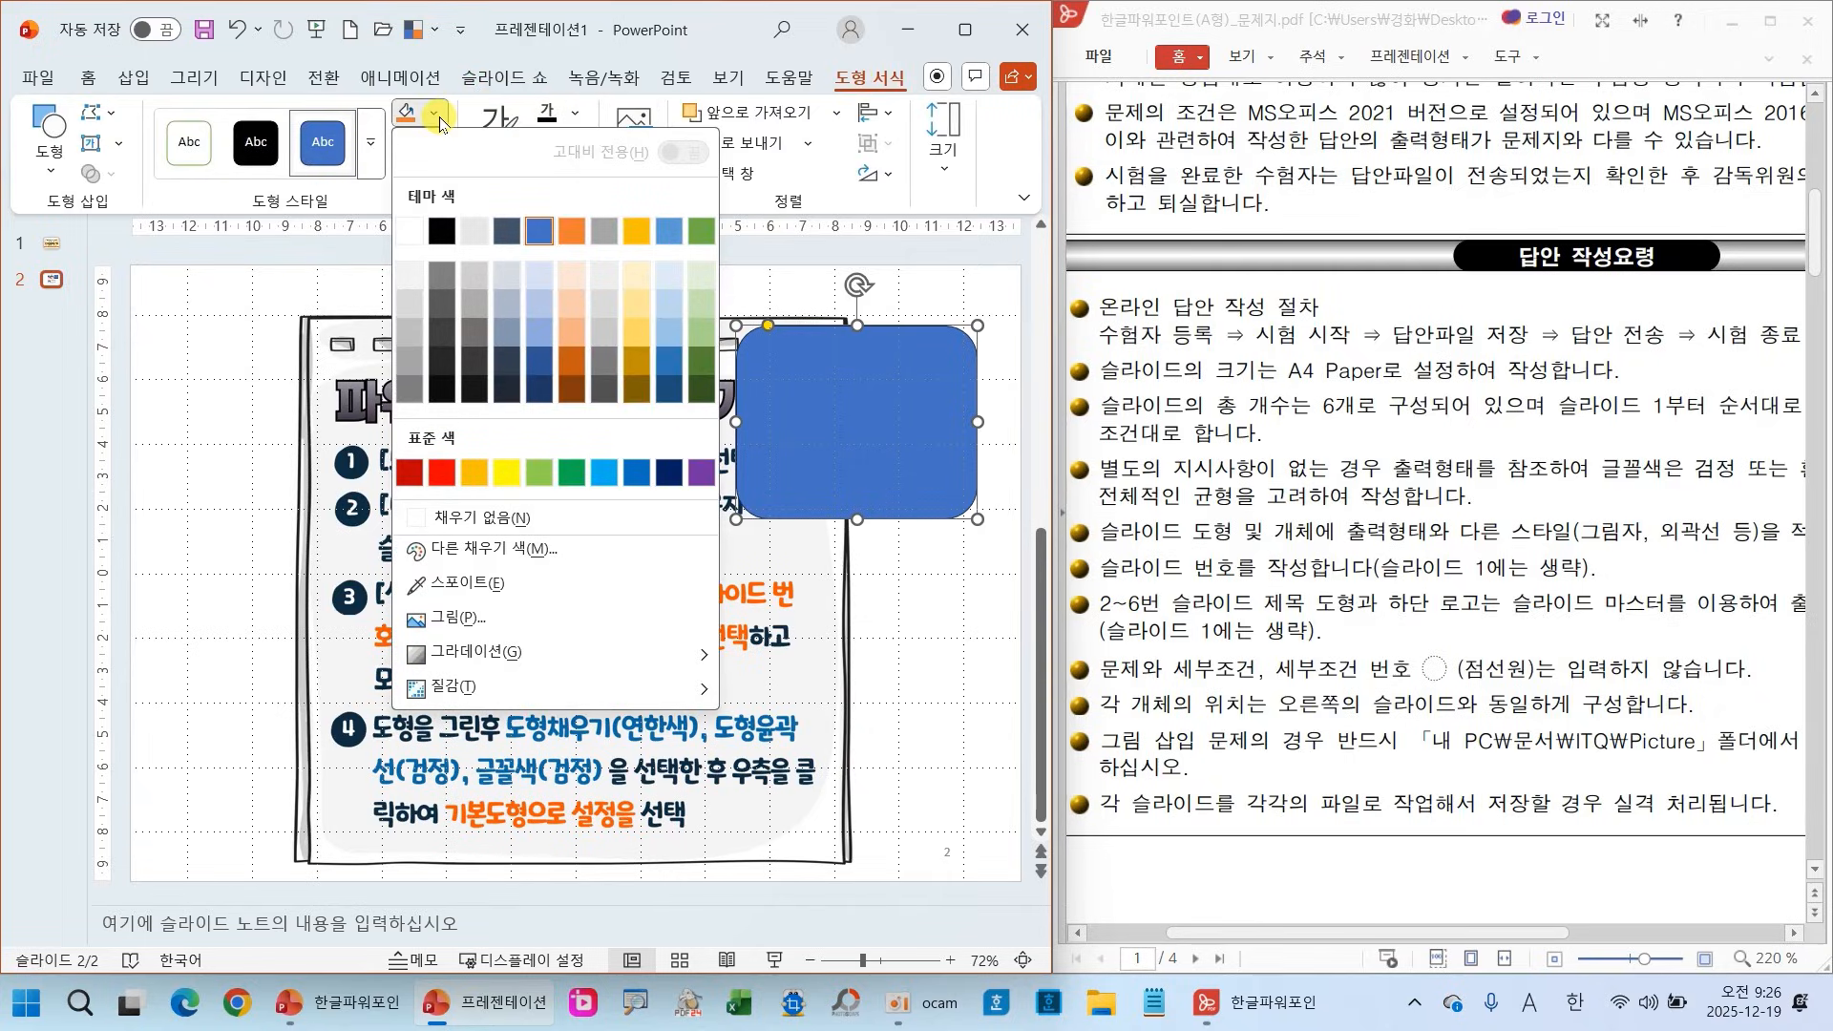
click(668, 300)
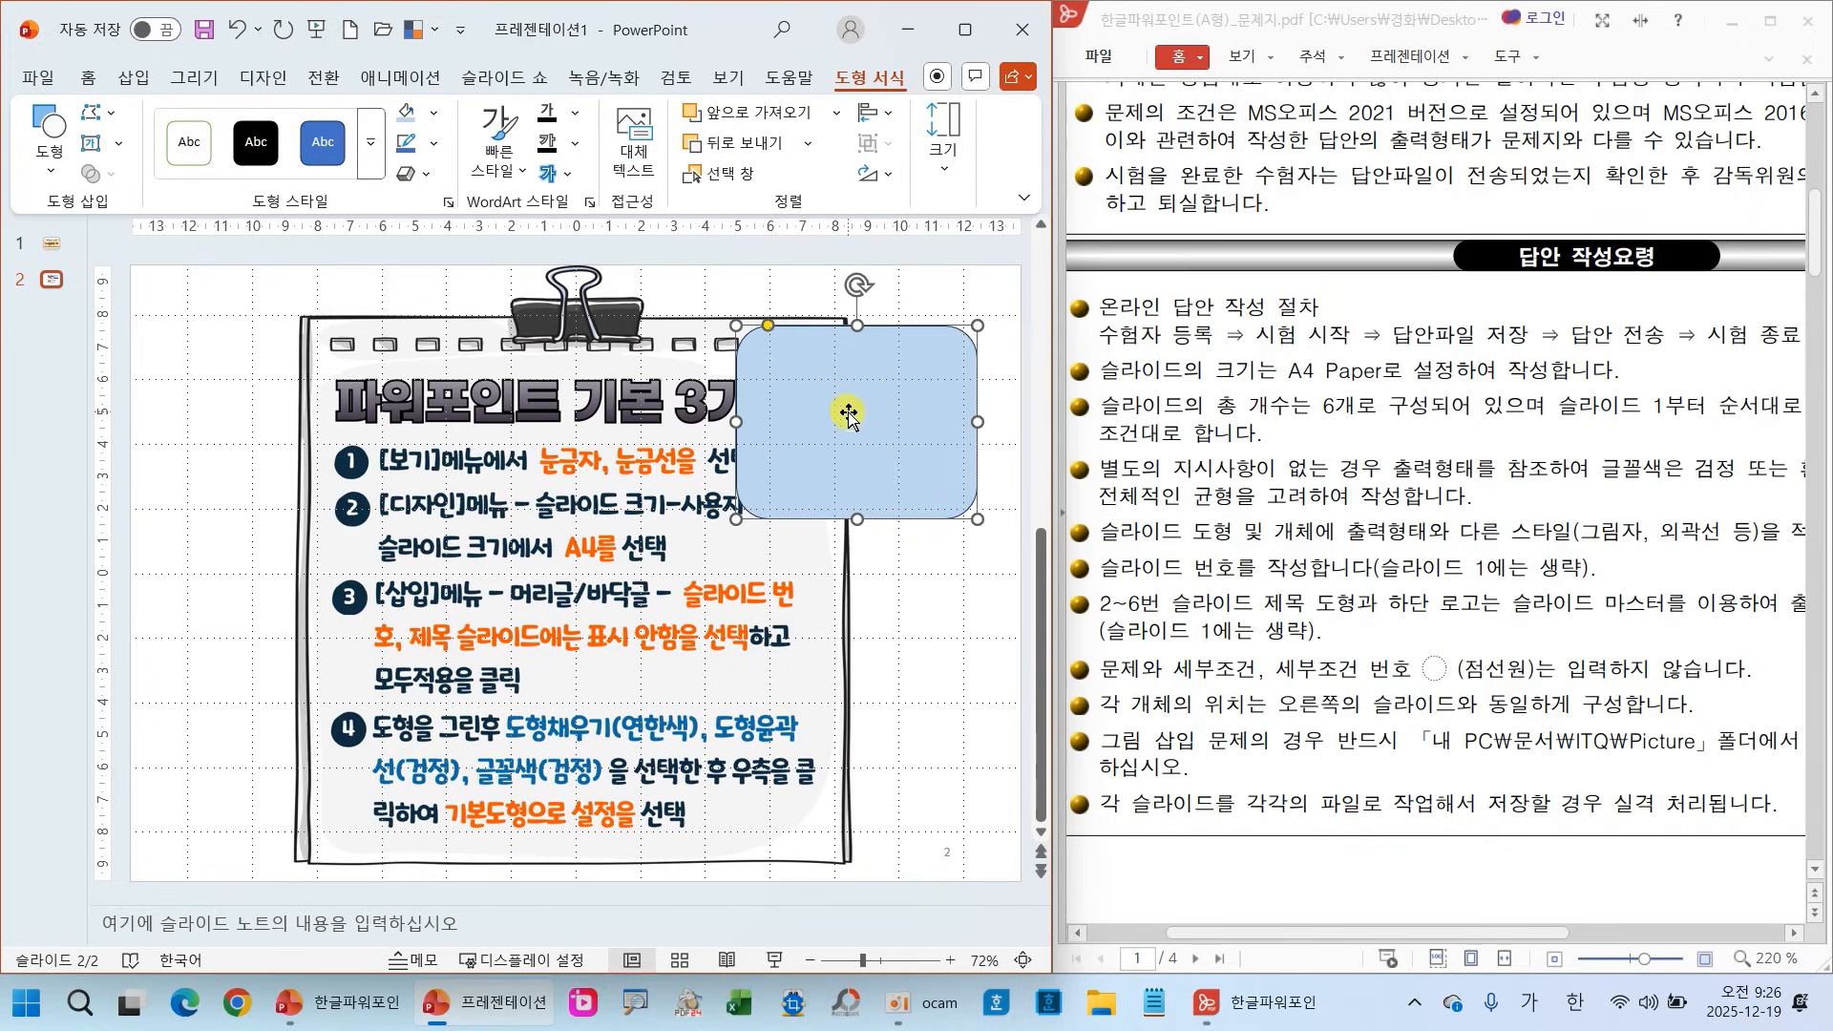
Check the exam PDF's answer instructions about using black or white as the font colour
text(도형도호)
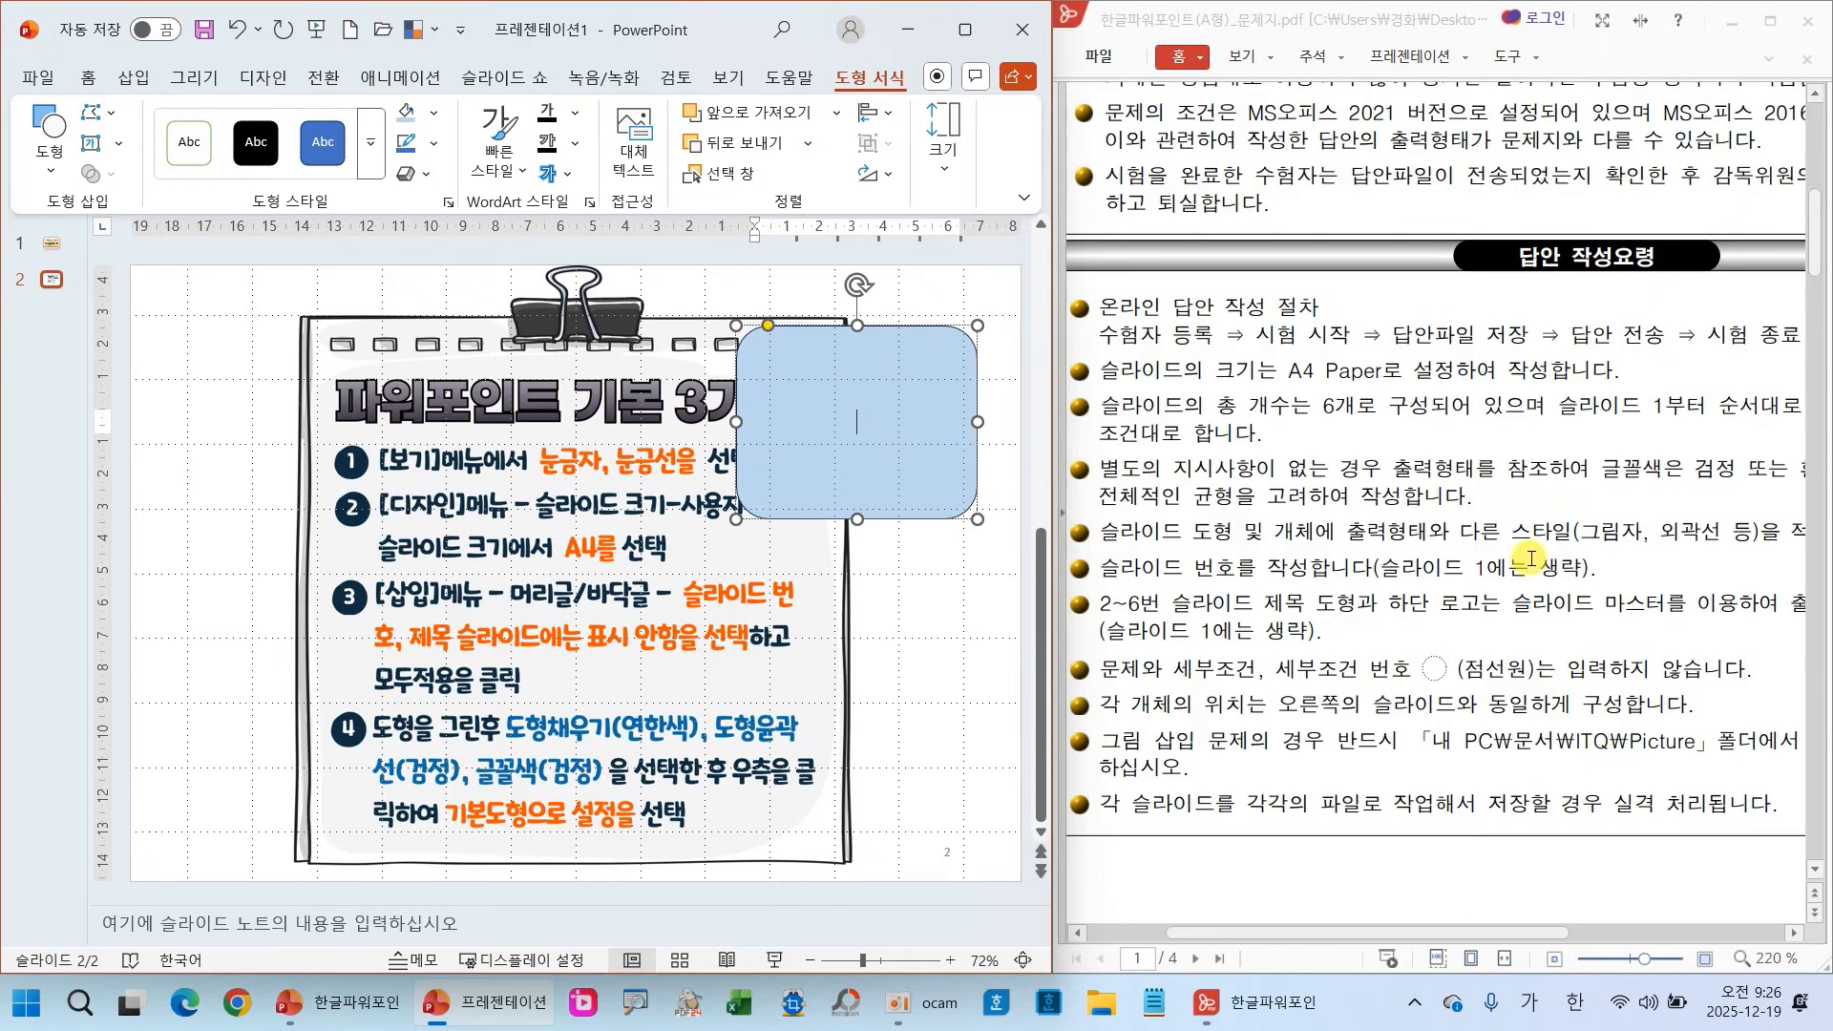
drag(1482, 933, 1547, 940)
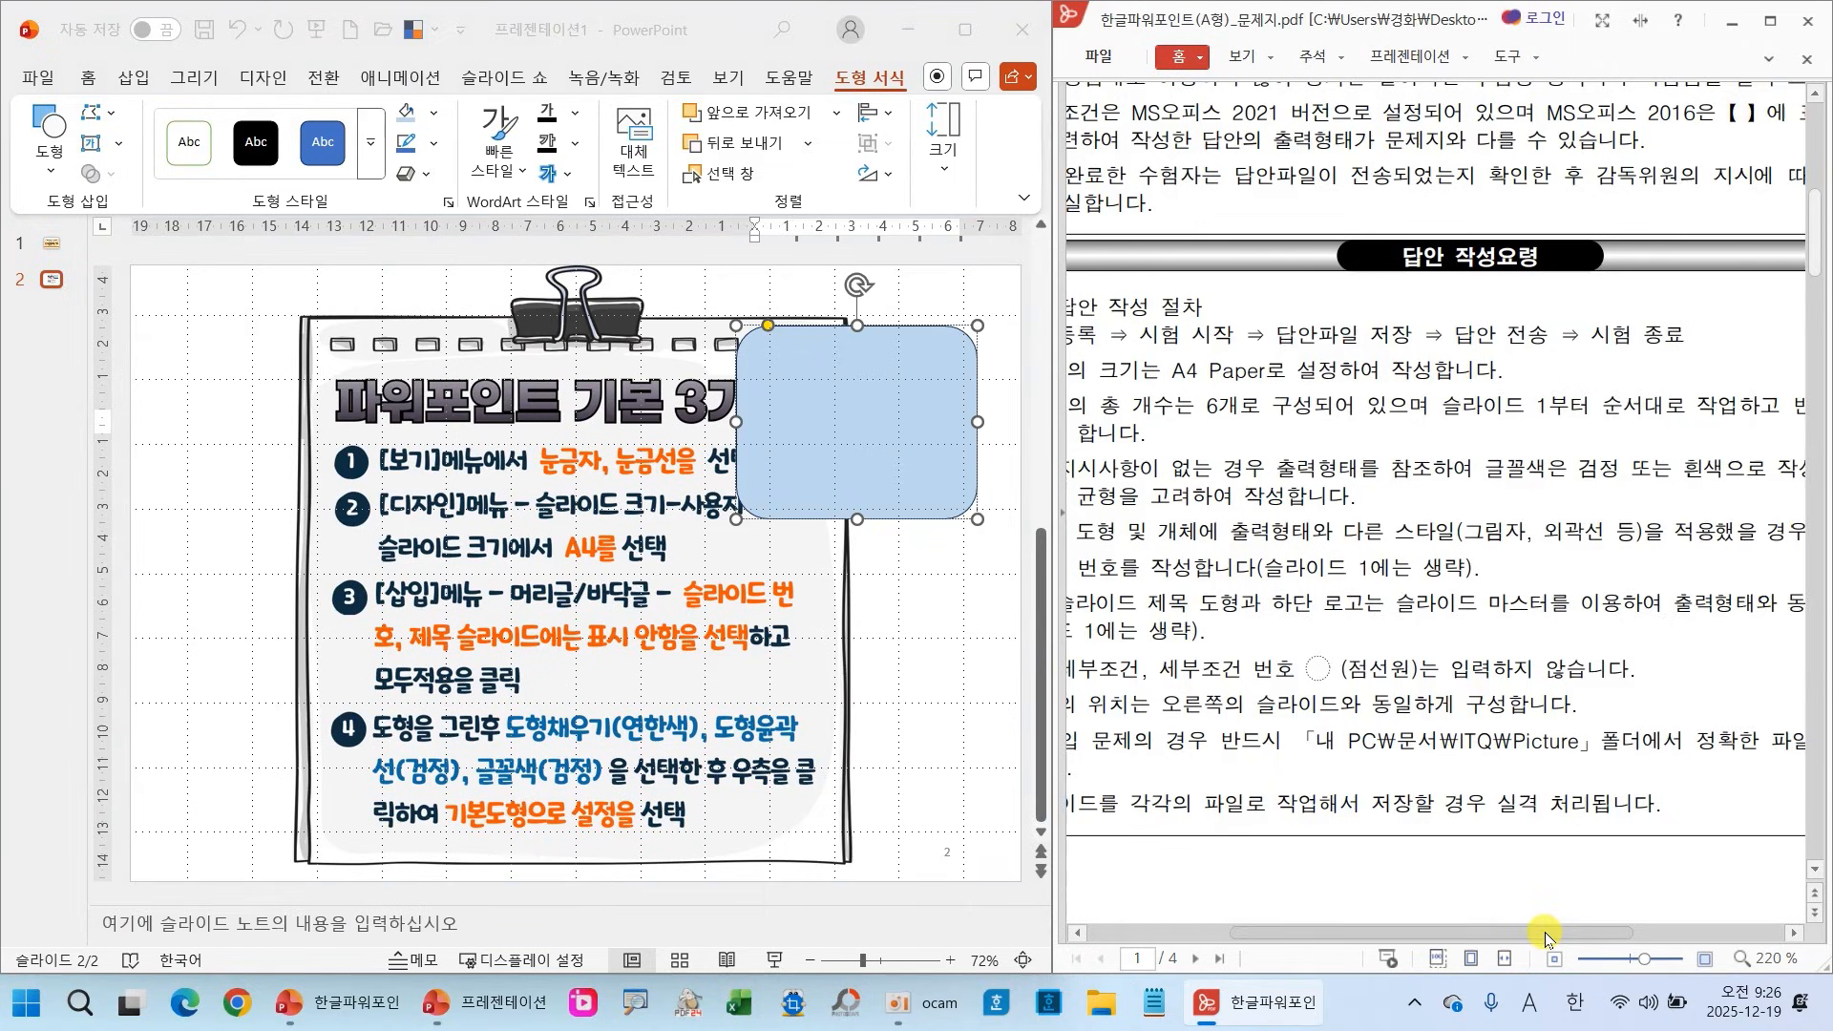
drag(1471, 446, 1730, 490)
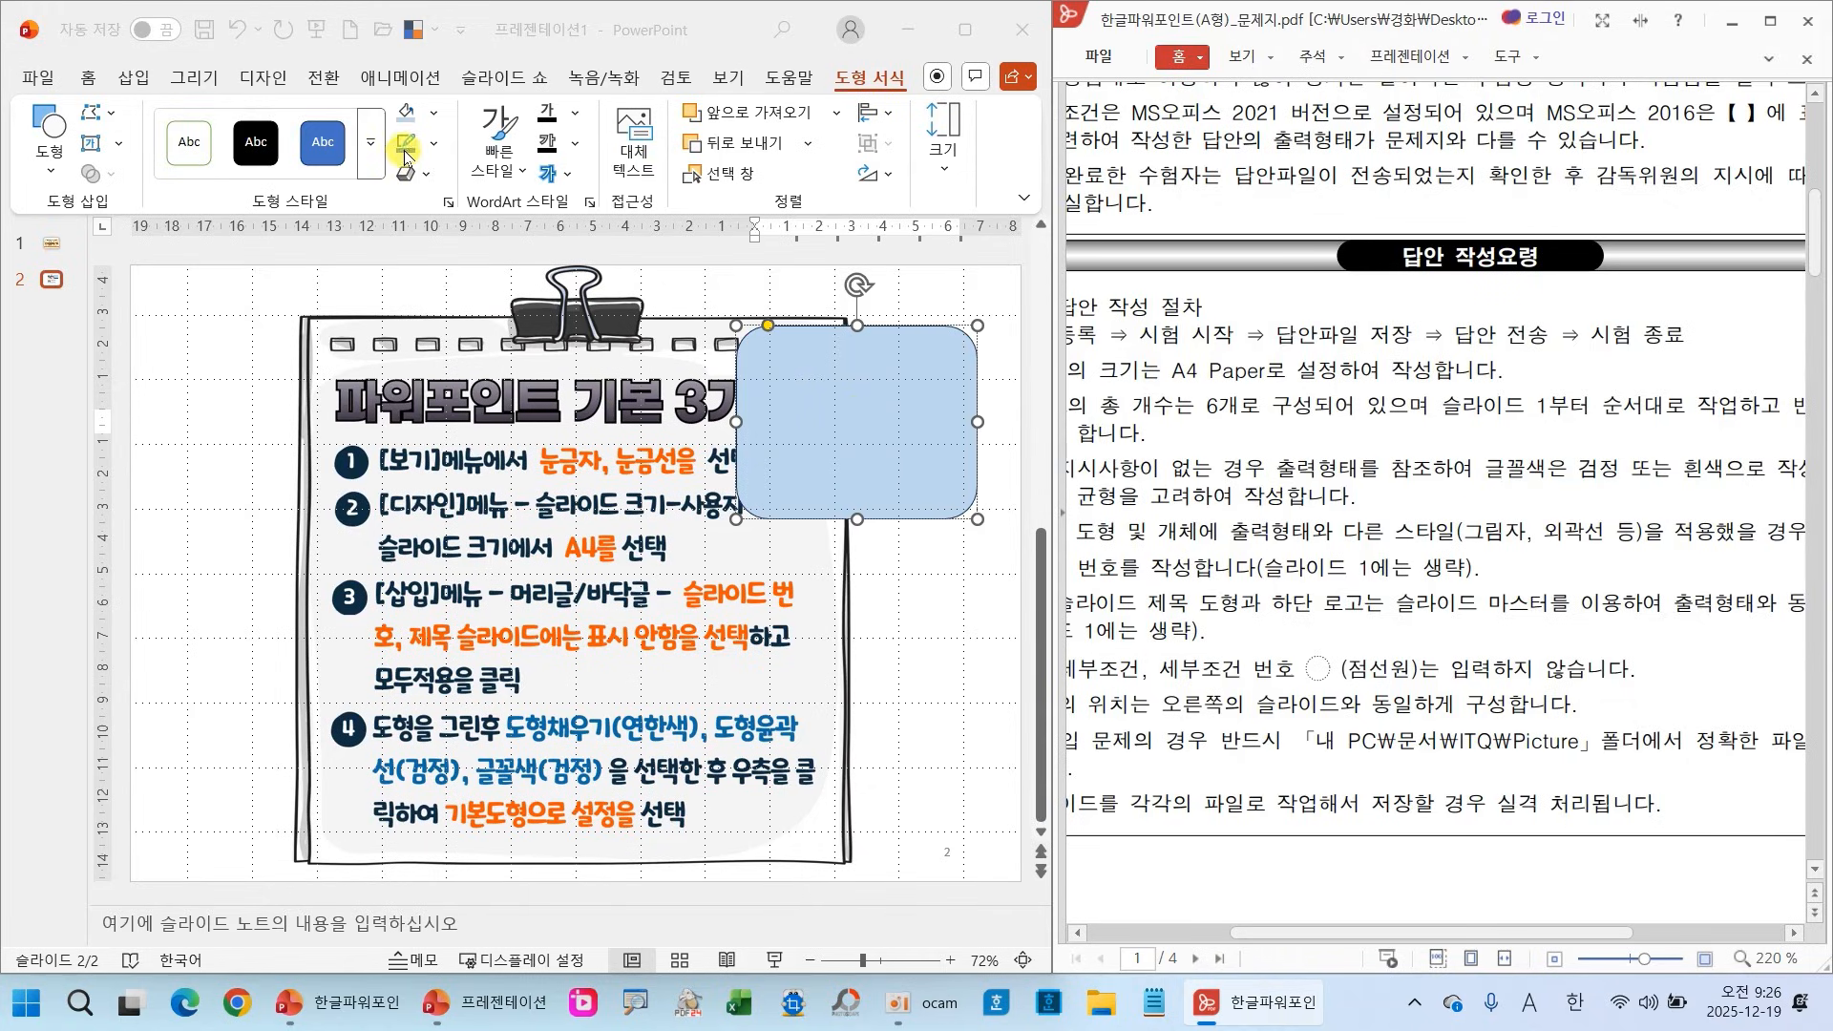
Set the rounded rectangle's outline colour to black and reselect the whole shape
click(434, 145)
click(434, 145)
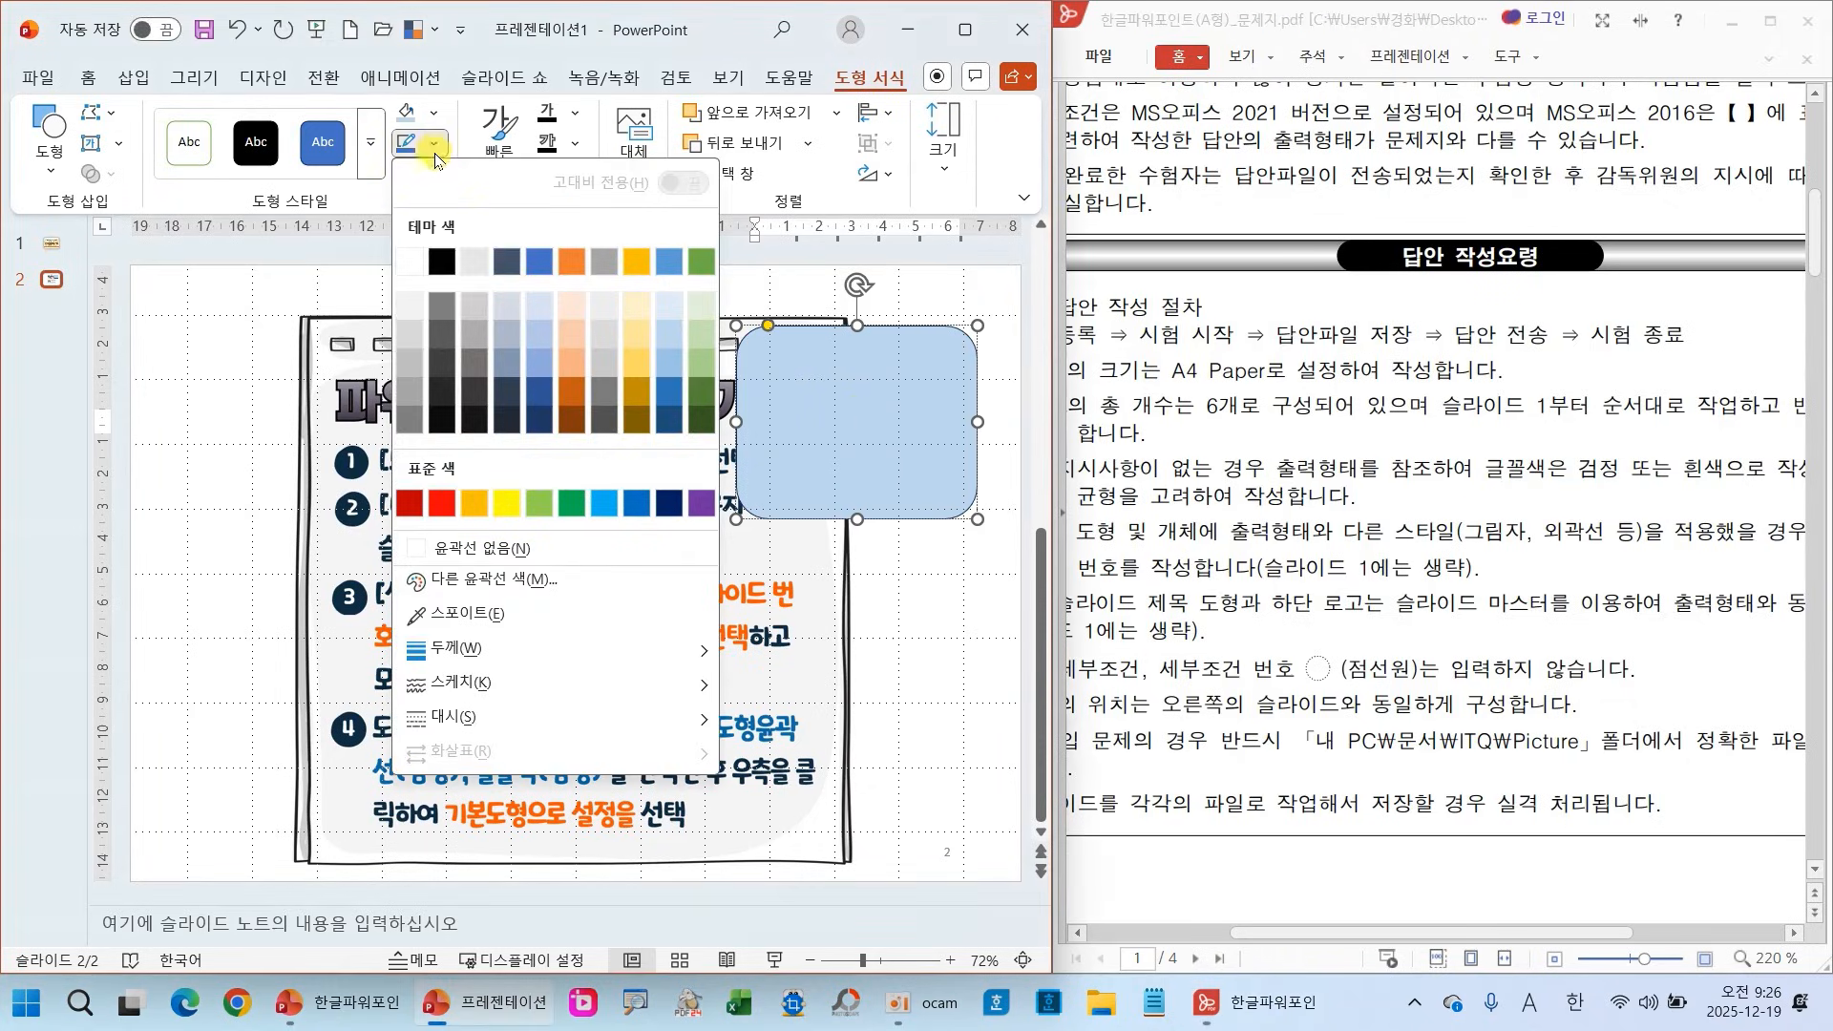
click(441, 261)
click(927, 387)
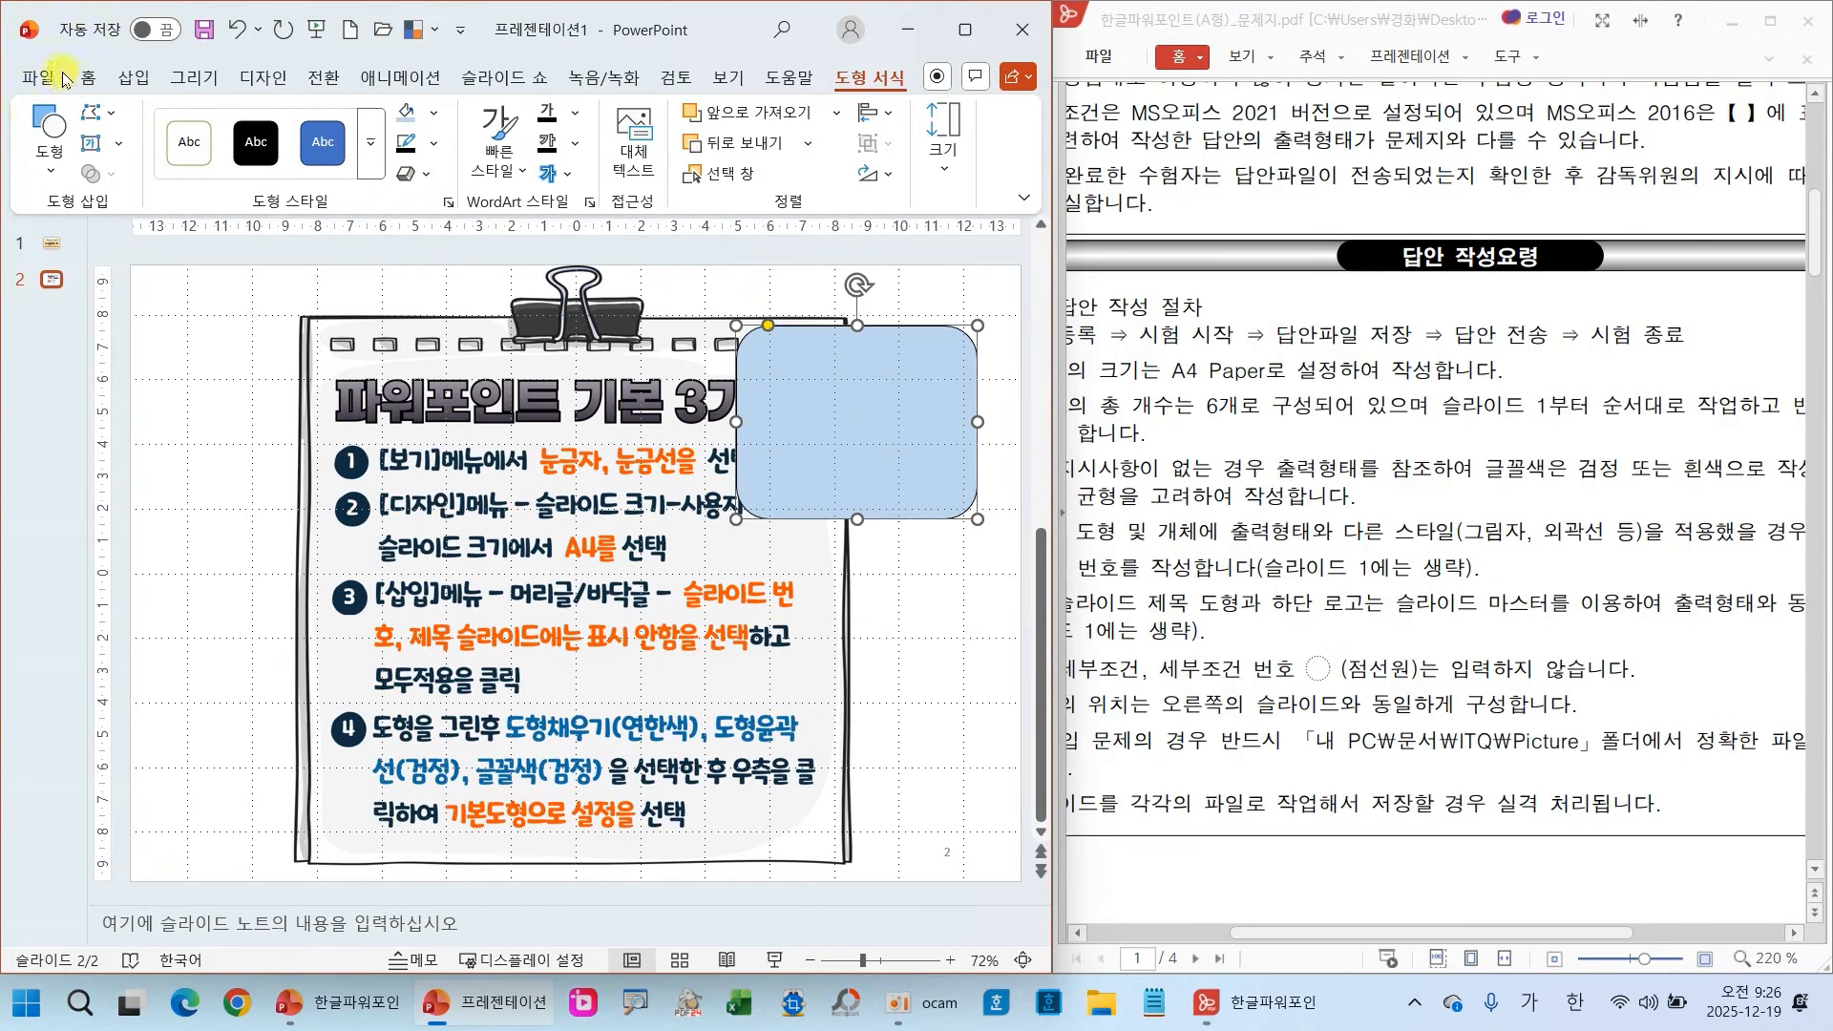
Set the rounded rectangle's font colour to black and move the shape slightly up and left on the slide
click(90, 80)
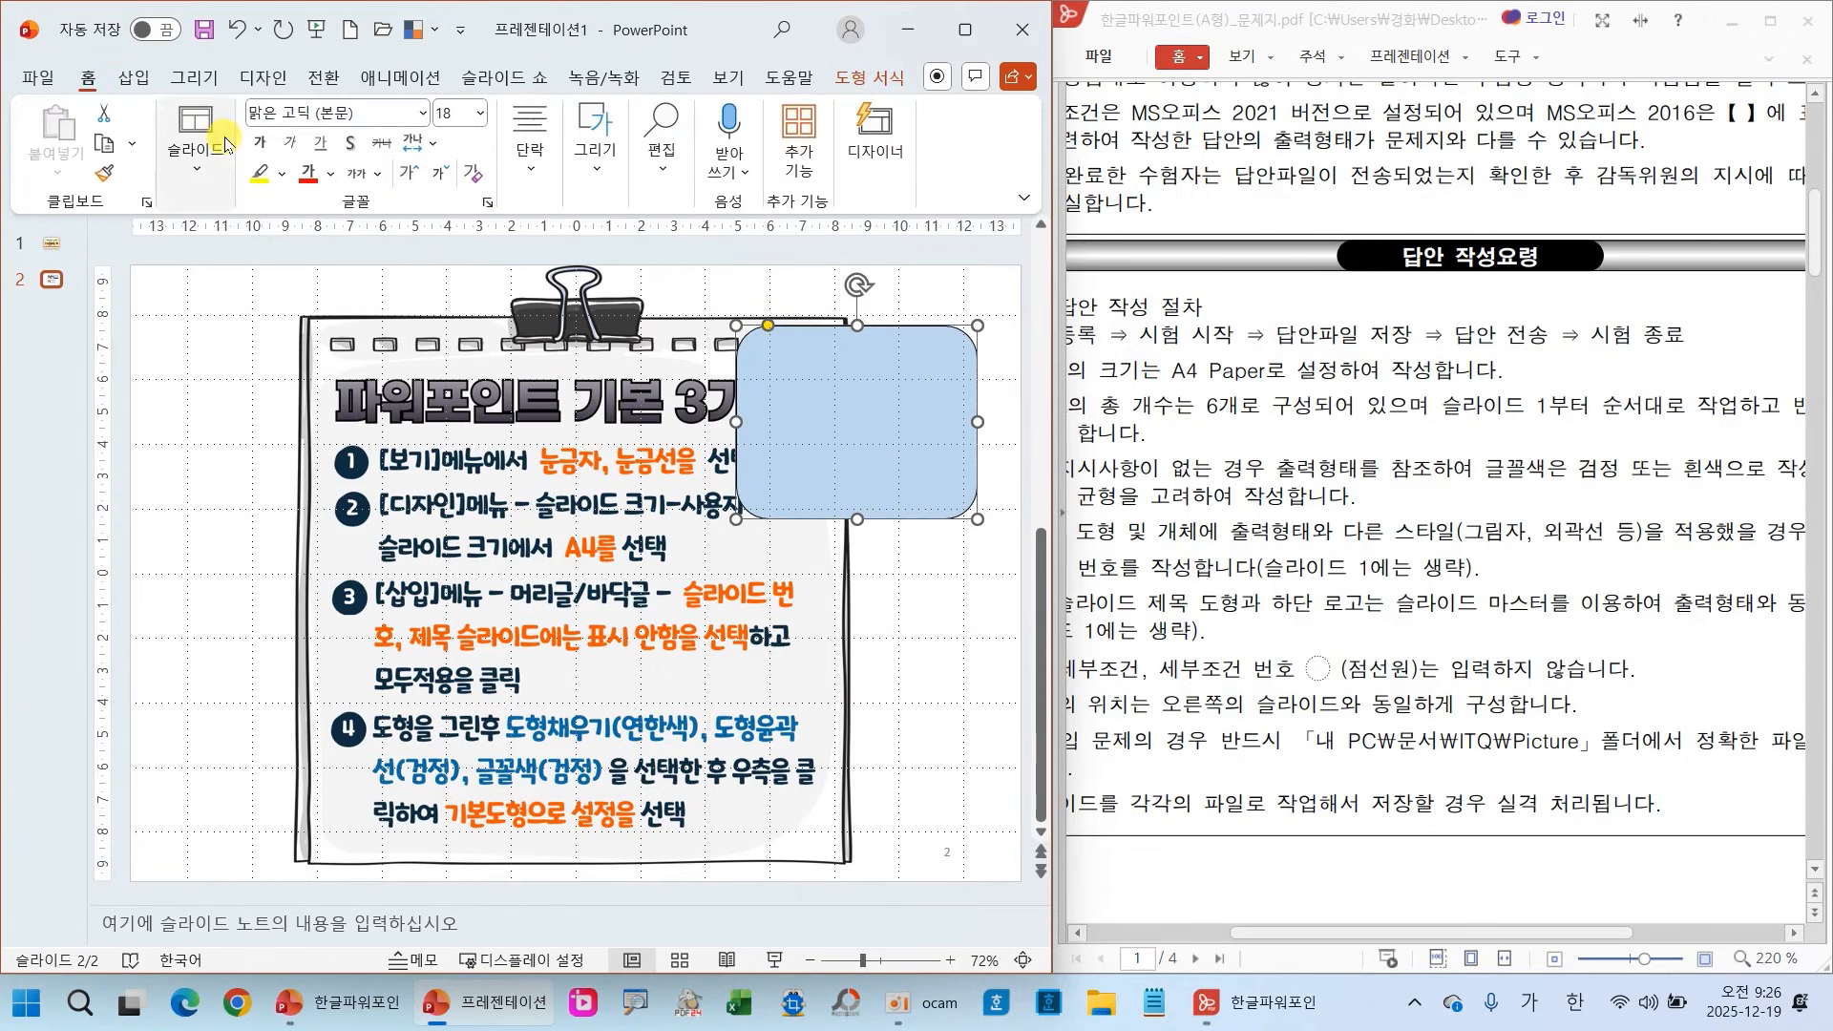
click(331, 174)
click(331, 267)
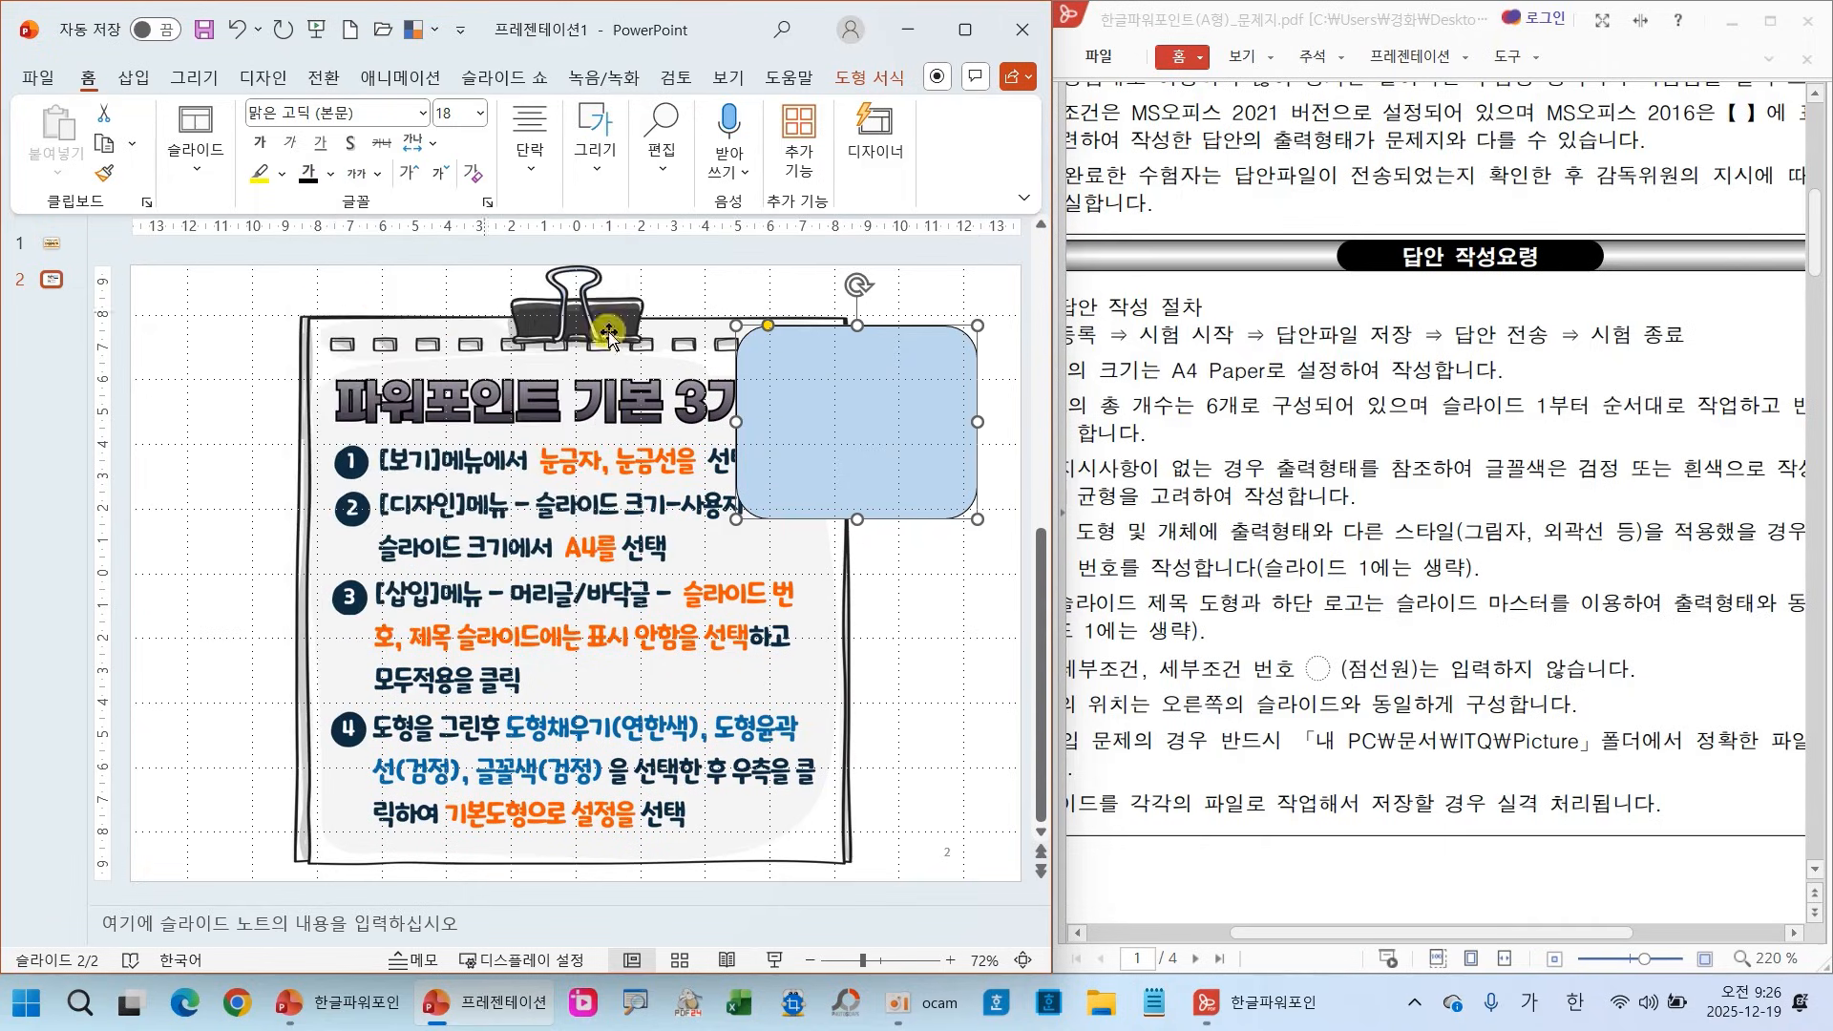
drag(839, 430, 821, 411)
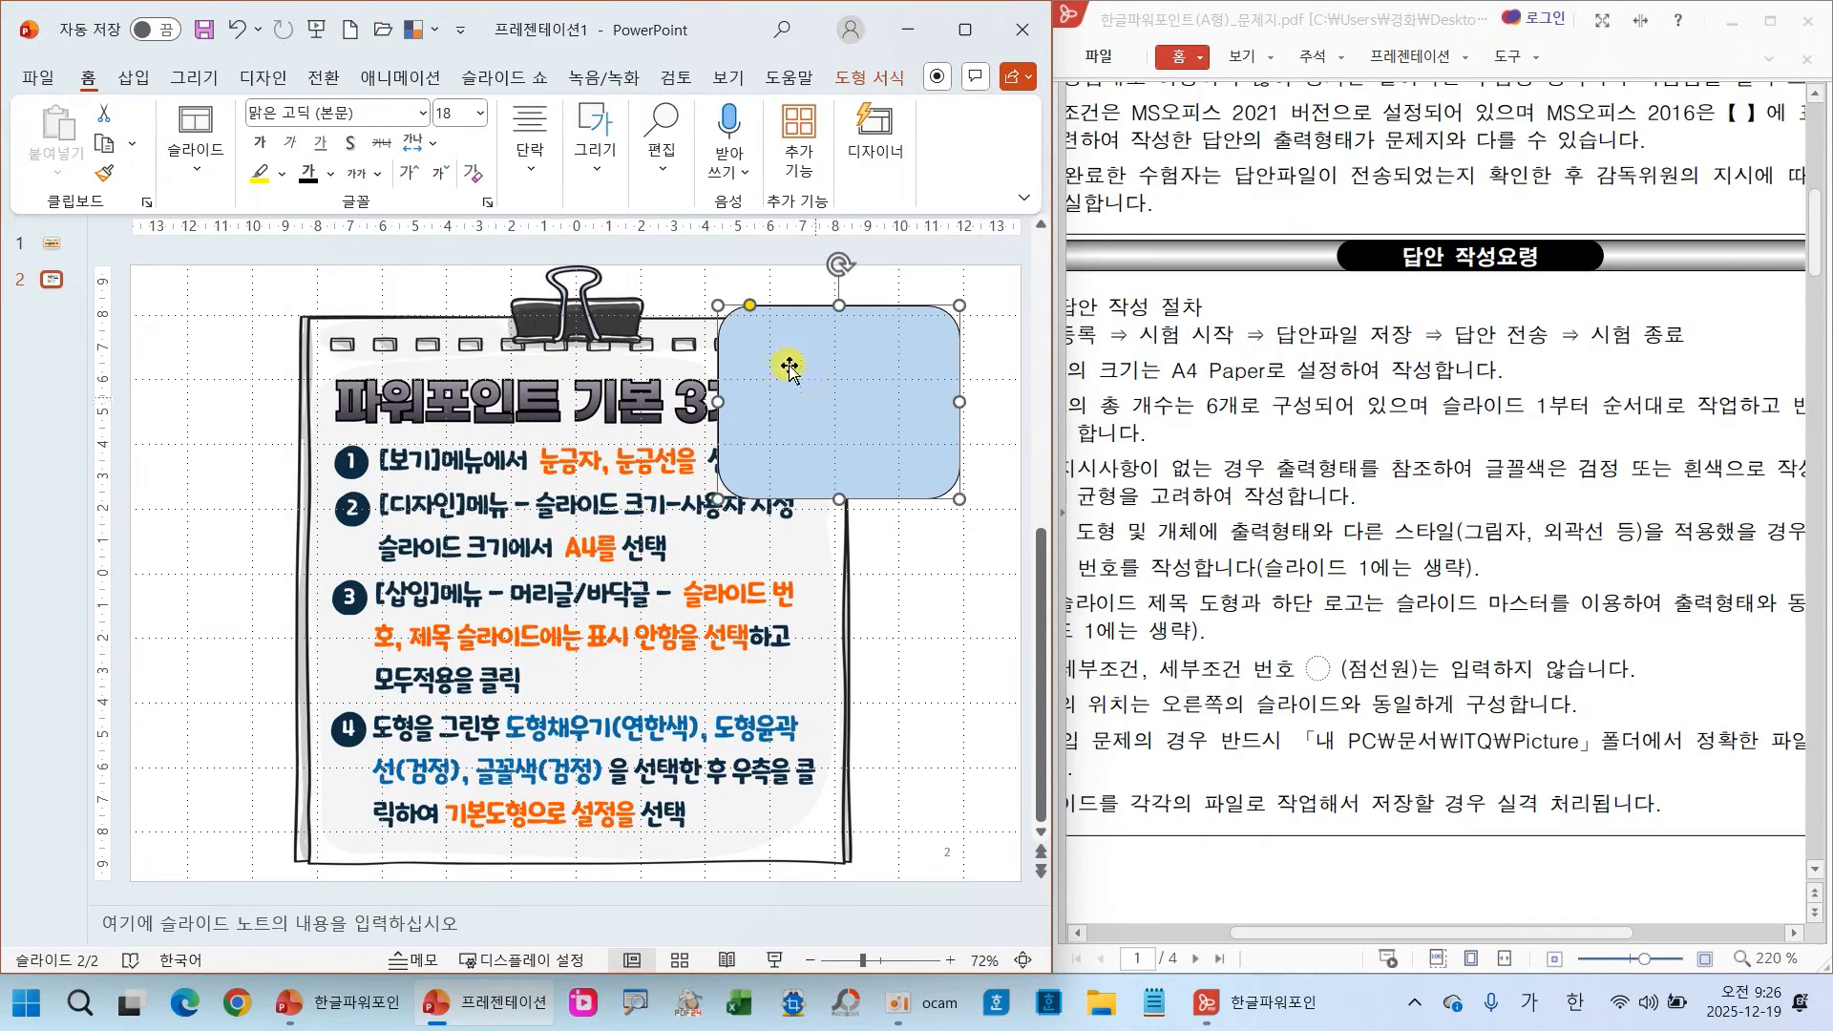
Draw a trial rectangle below the rounded rectangle to check its default style, and delete it
click(134, 77)
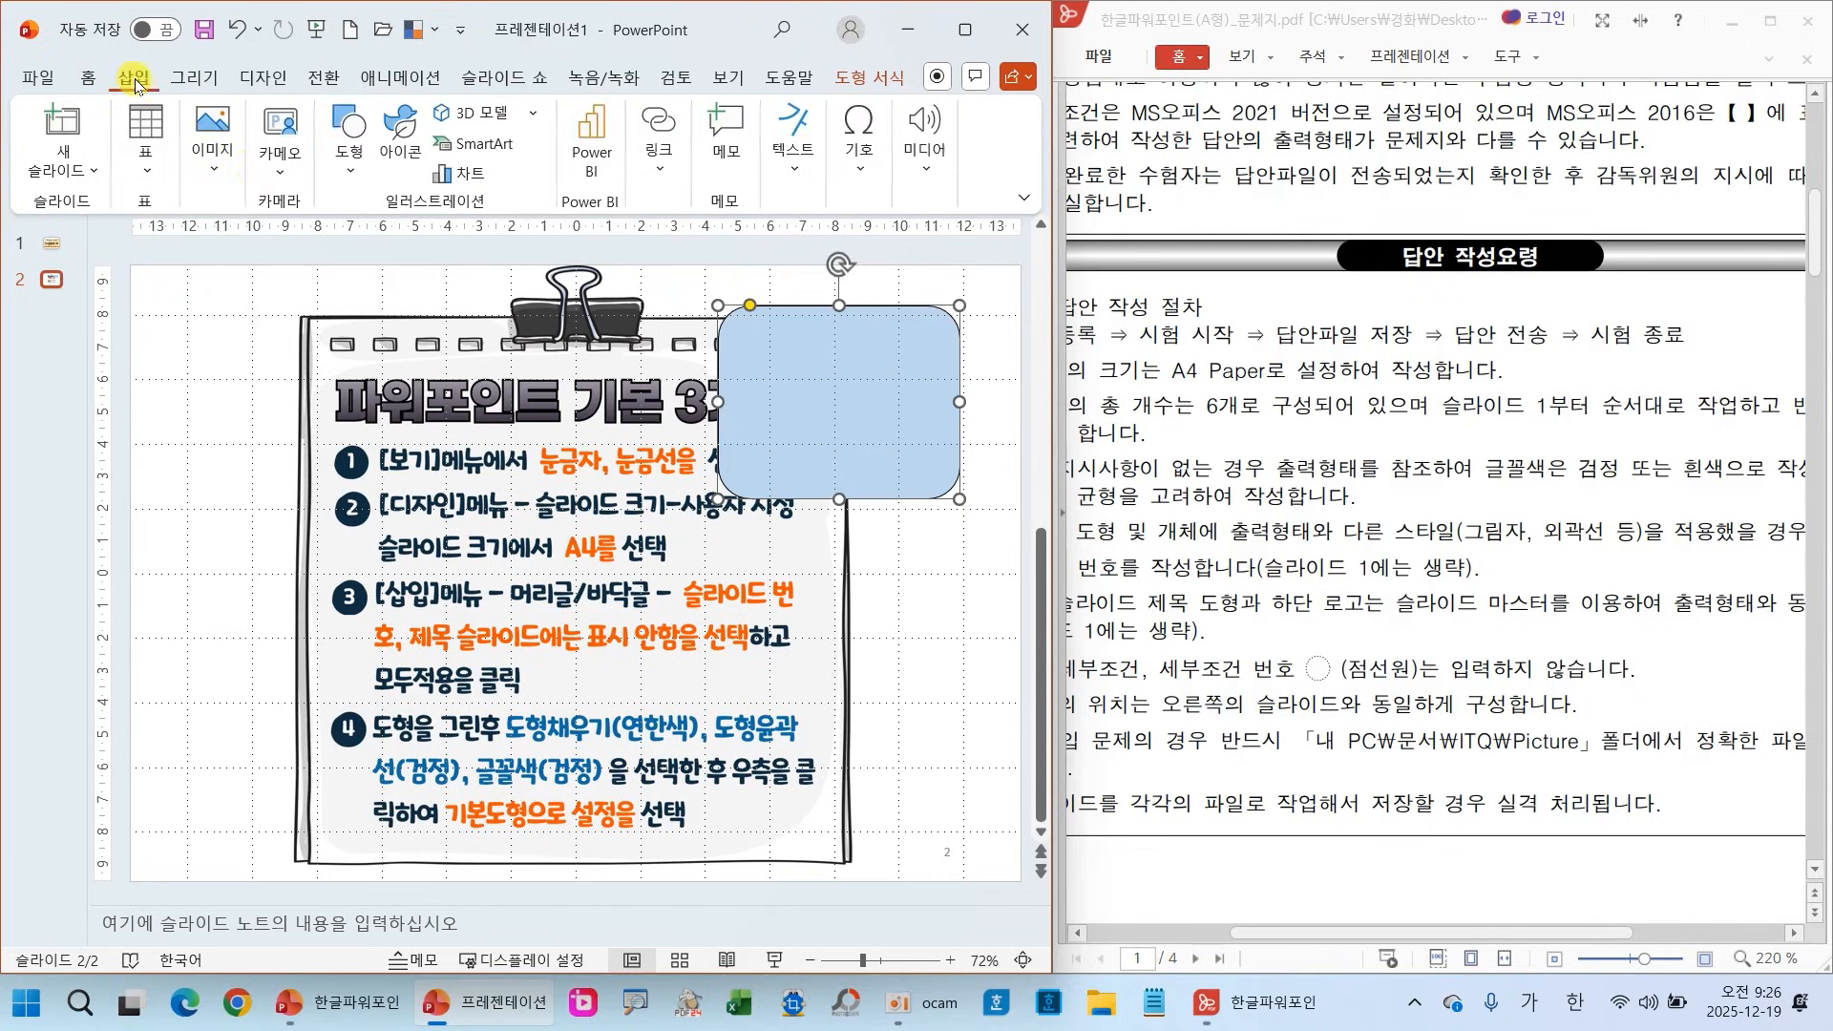
click(350, 143)
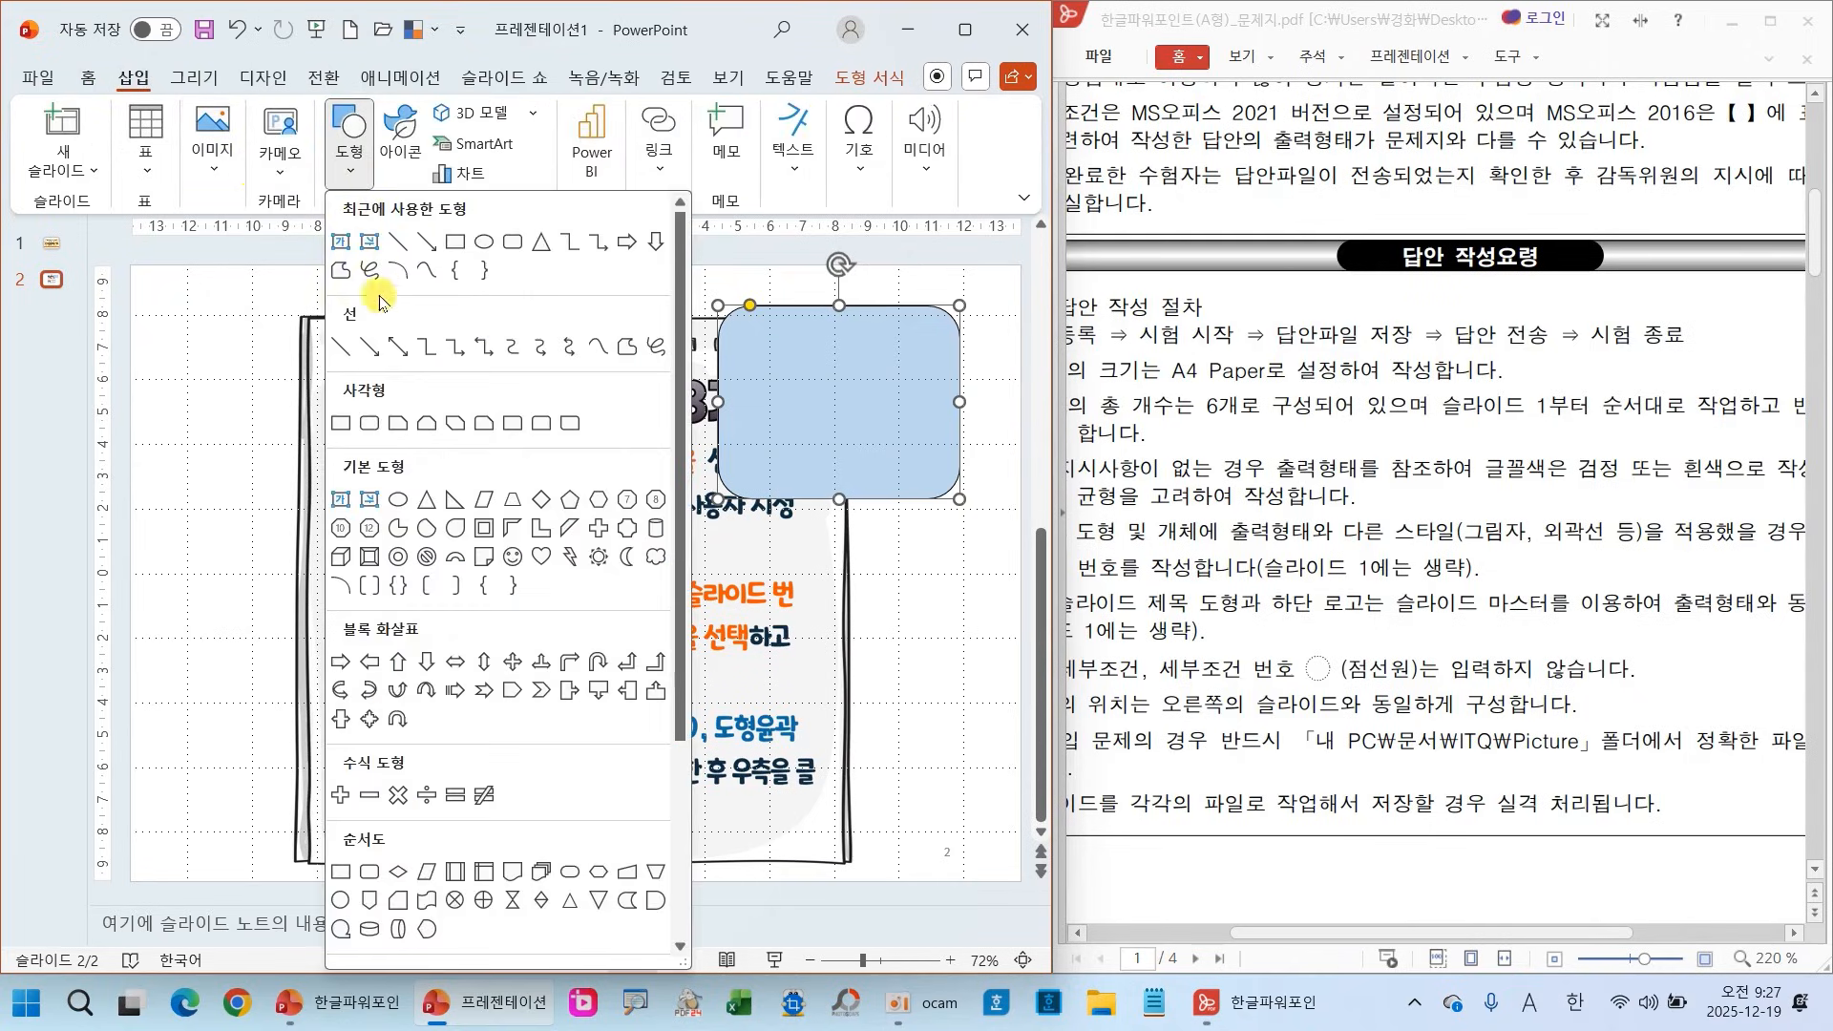
click(340, 425)
drag(729, 586, 986, 761)
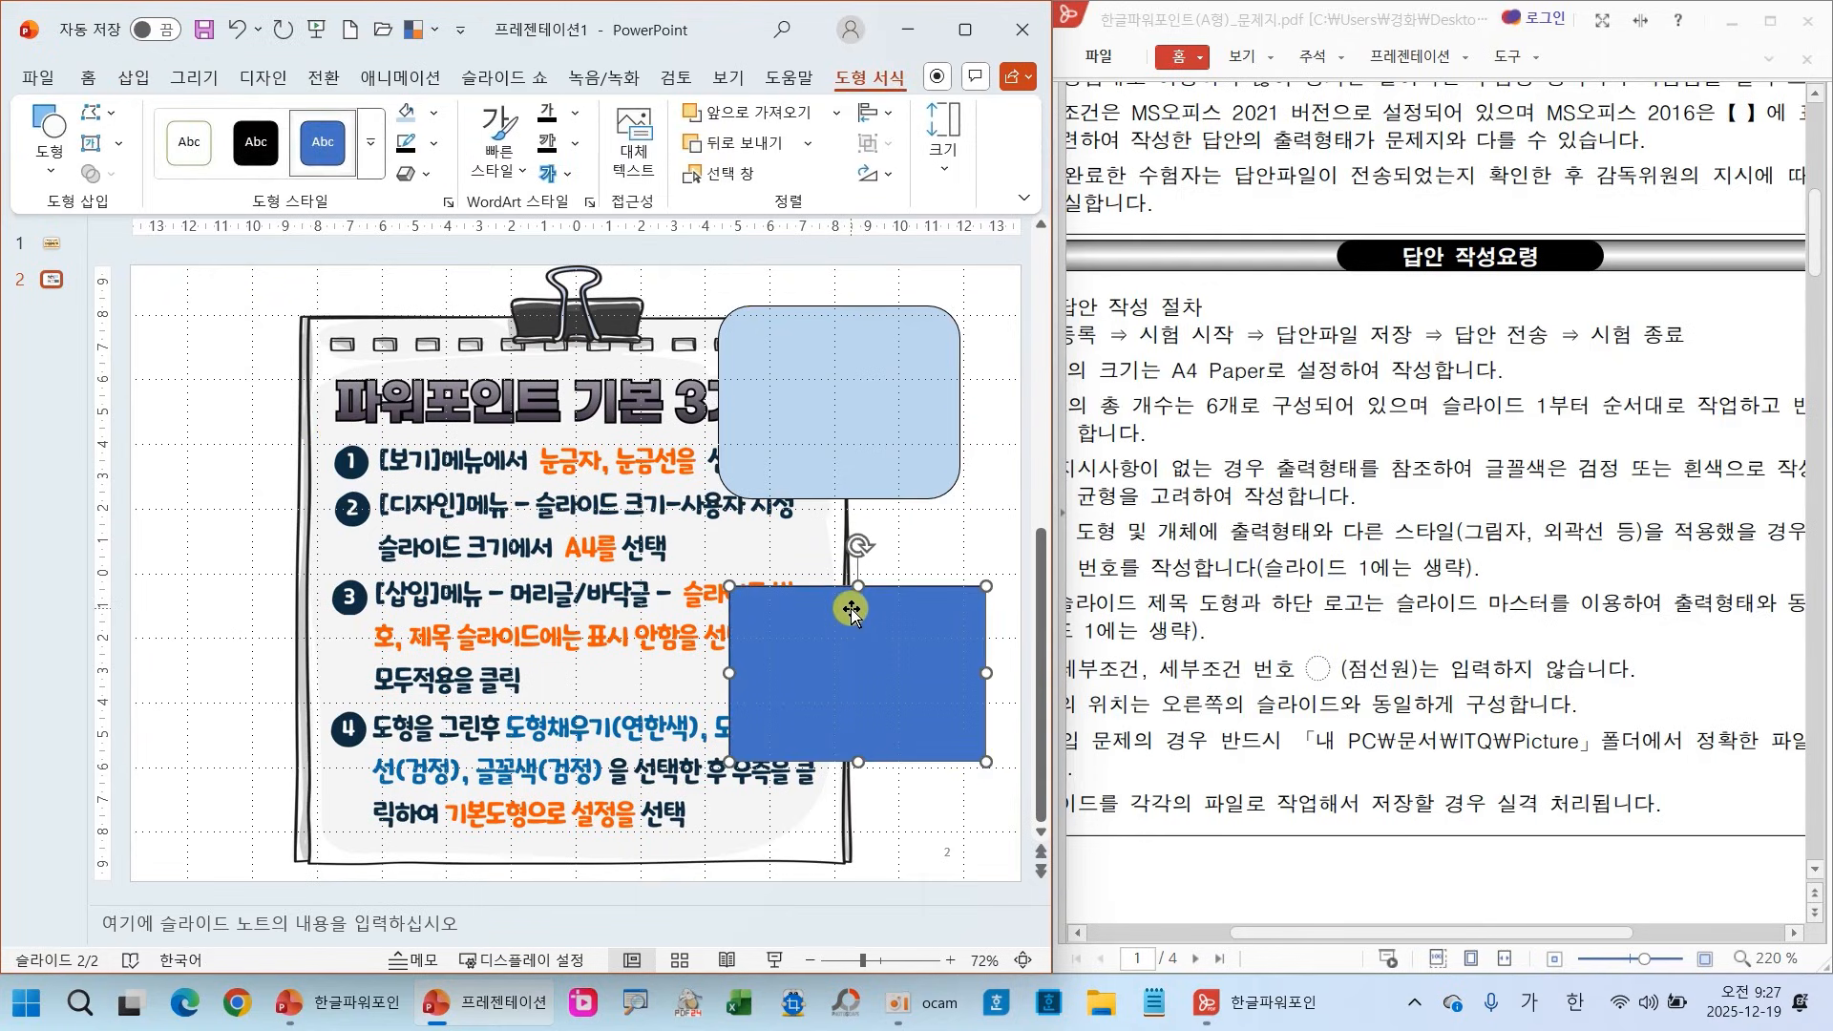
key(Delete)
Make the rounded rectangle's formatting the default for new shapes with 기본 도형으로 설정
click(823, 449)
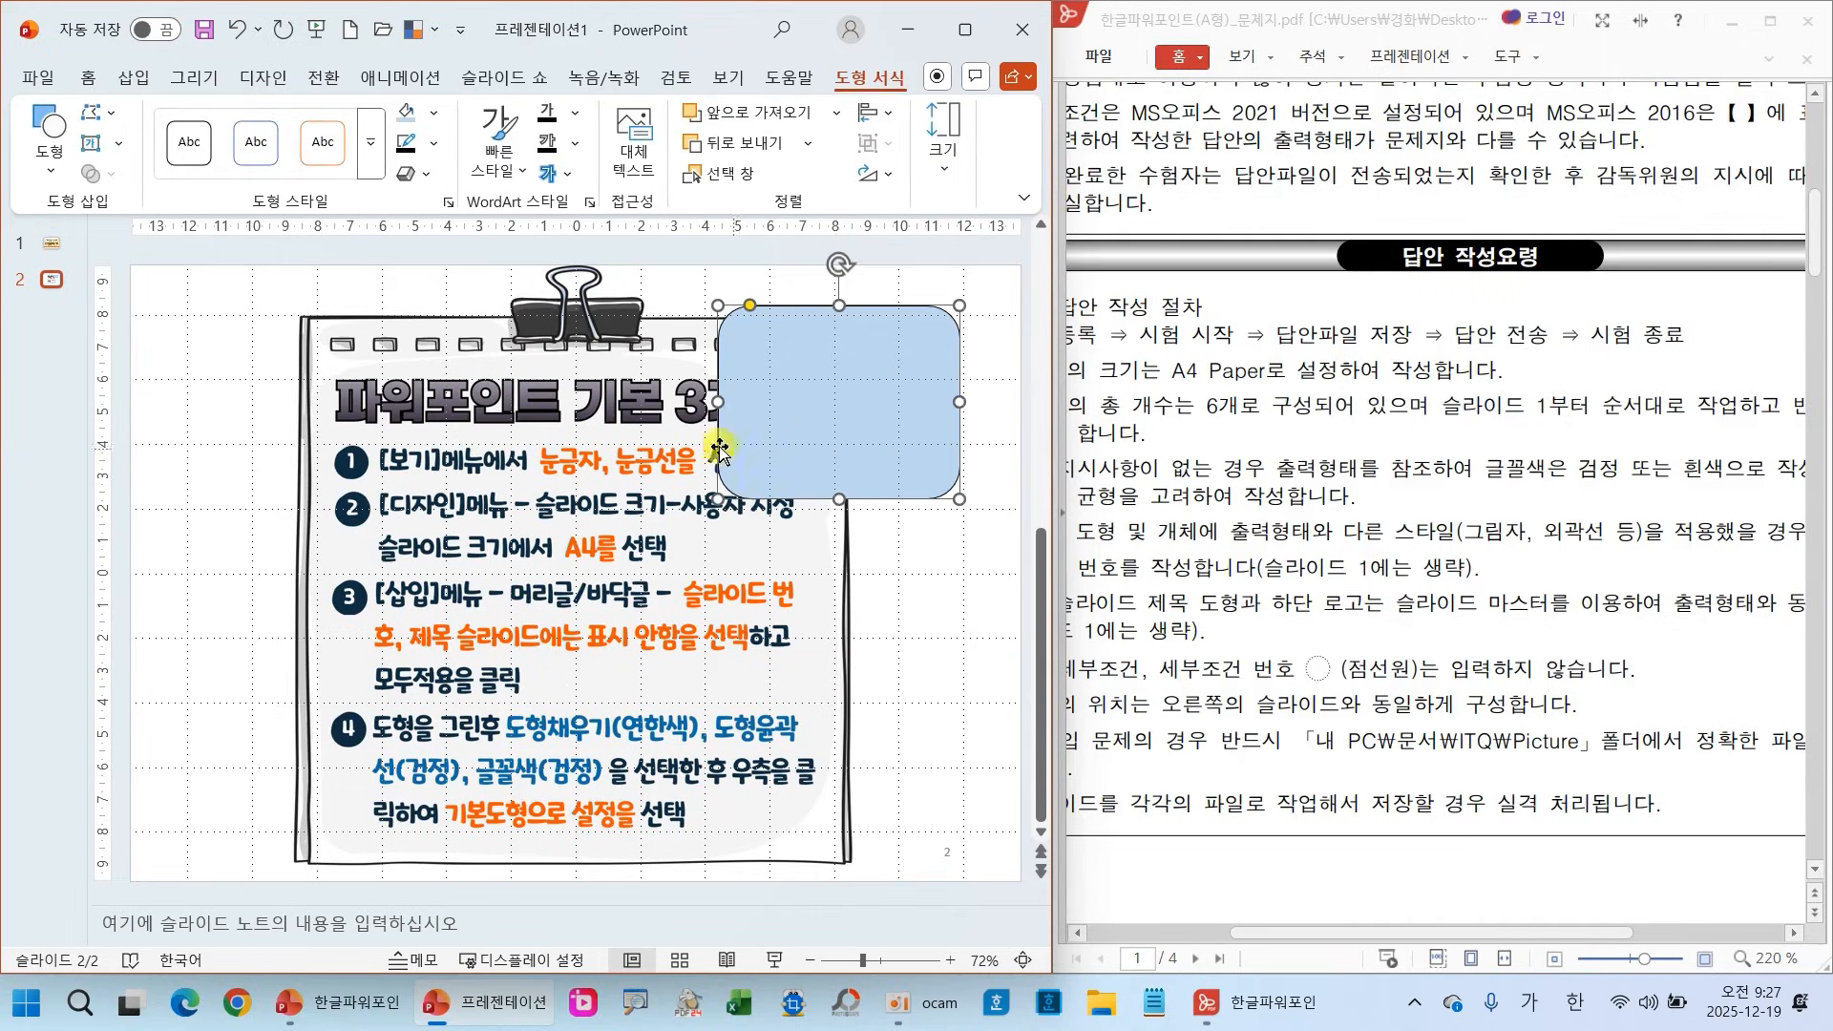
right_click(833, 427)
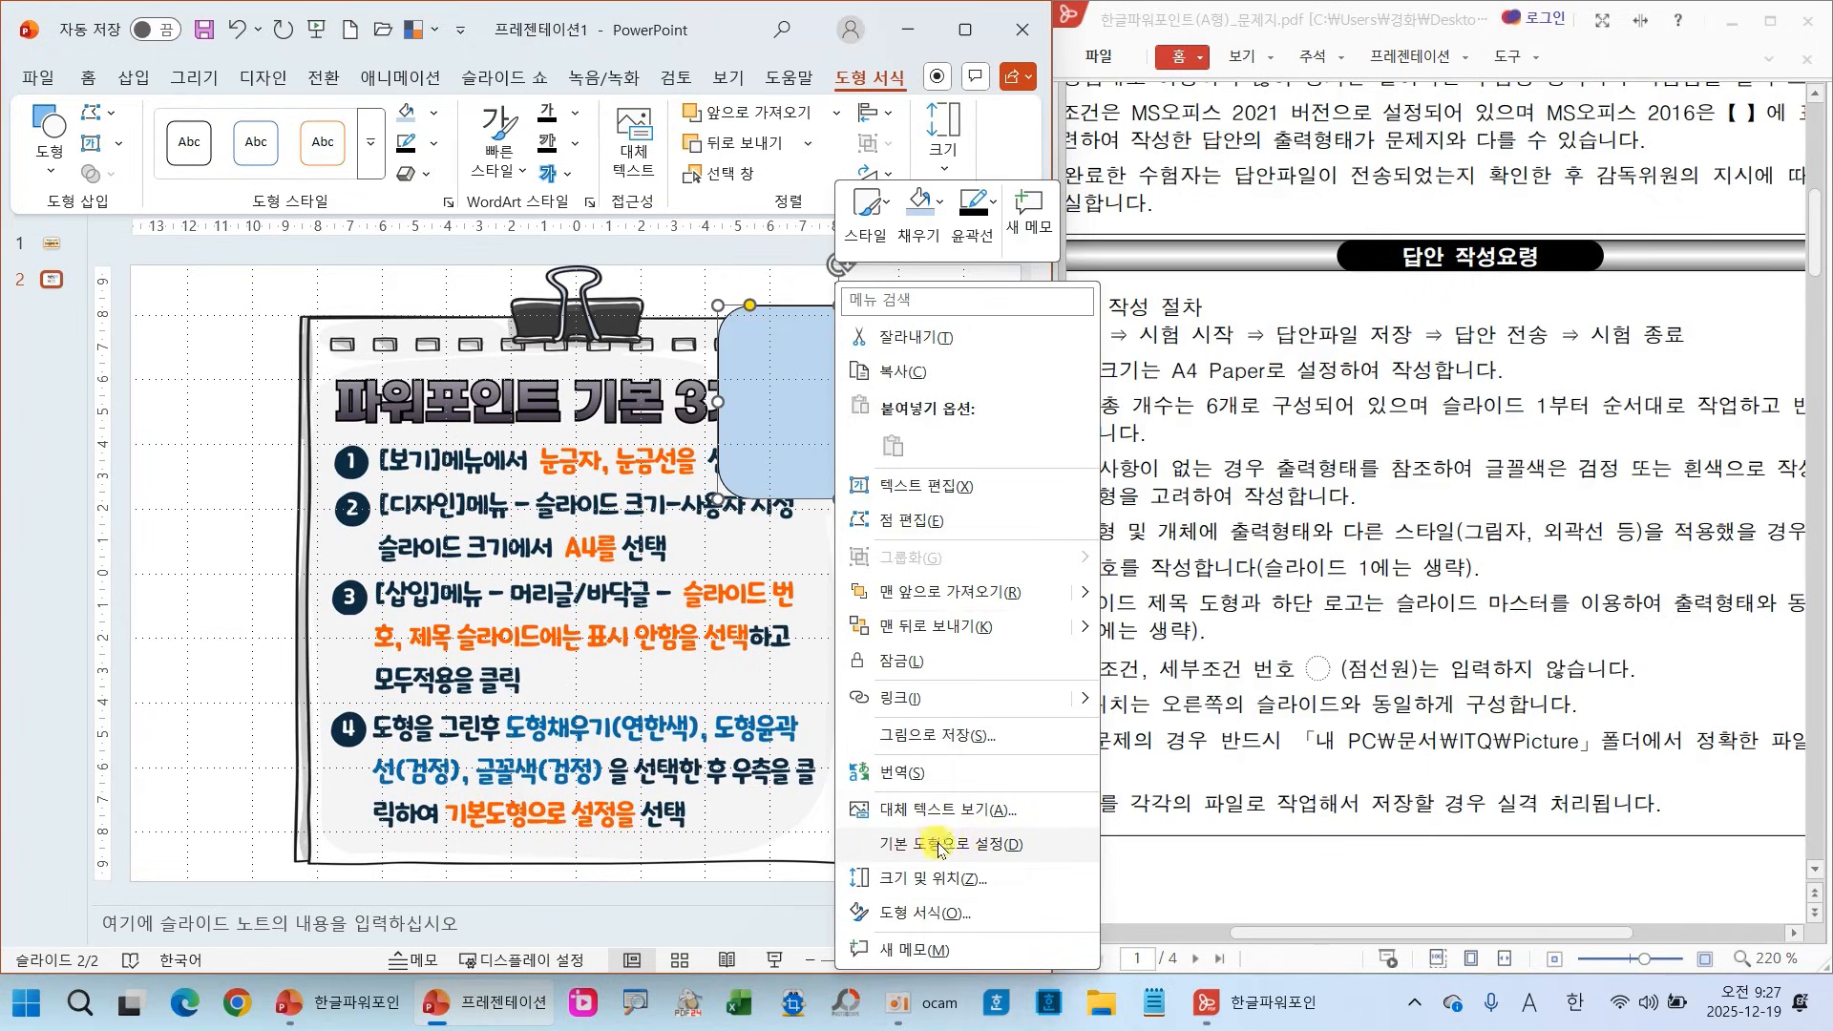
click(907, 847)
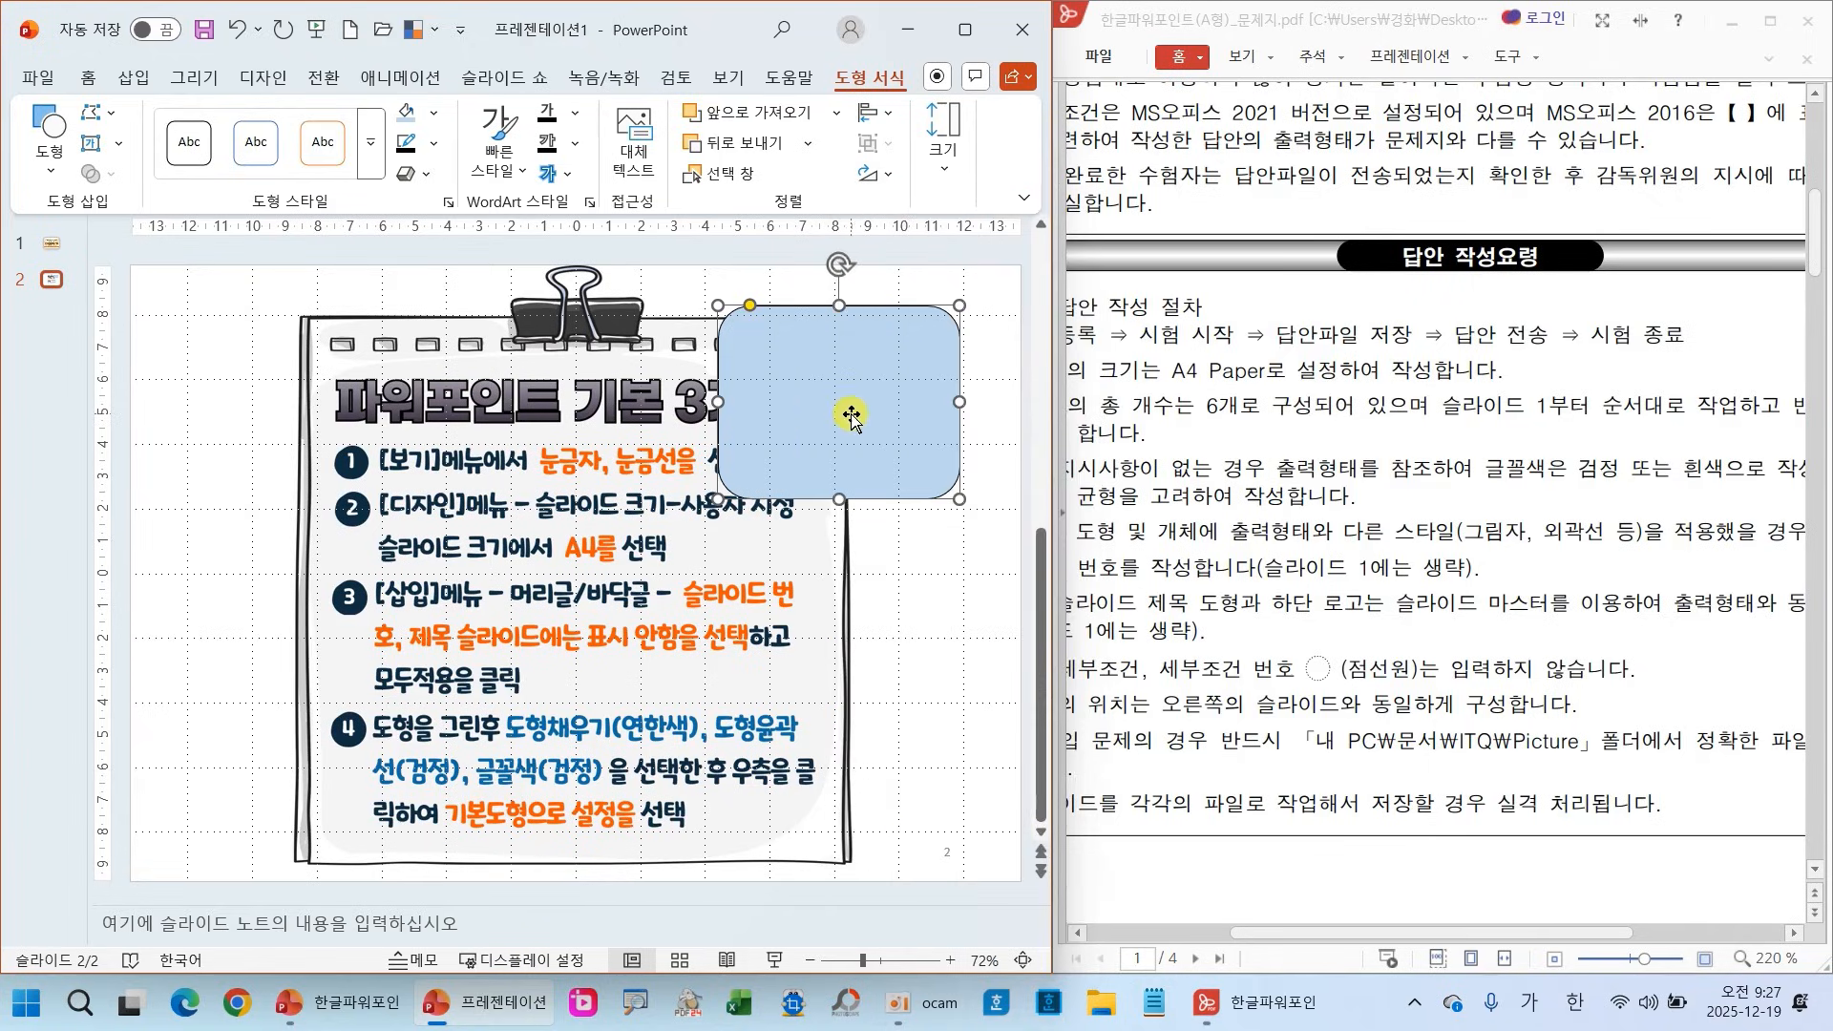
Test the new default style with a plain rectangle drawn under the rounded rectangle, and remove the test shape
click(50, 143)
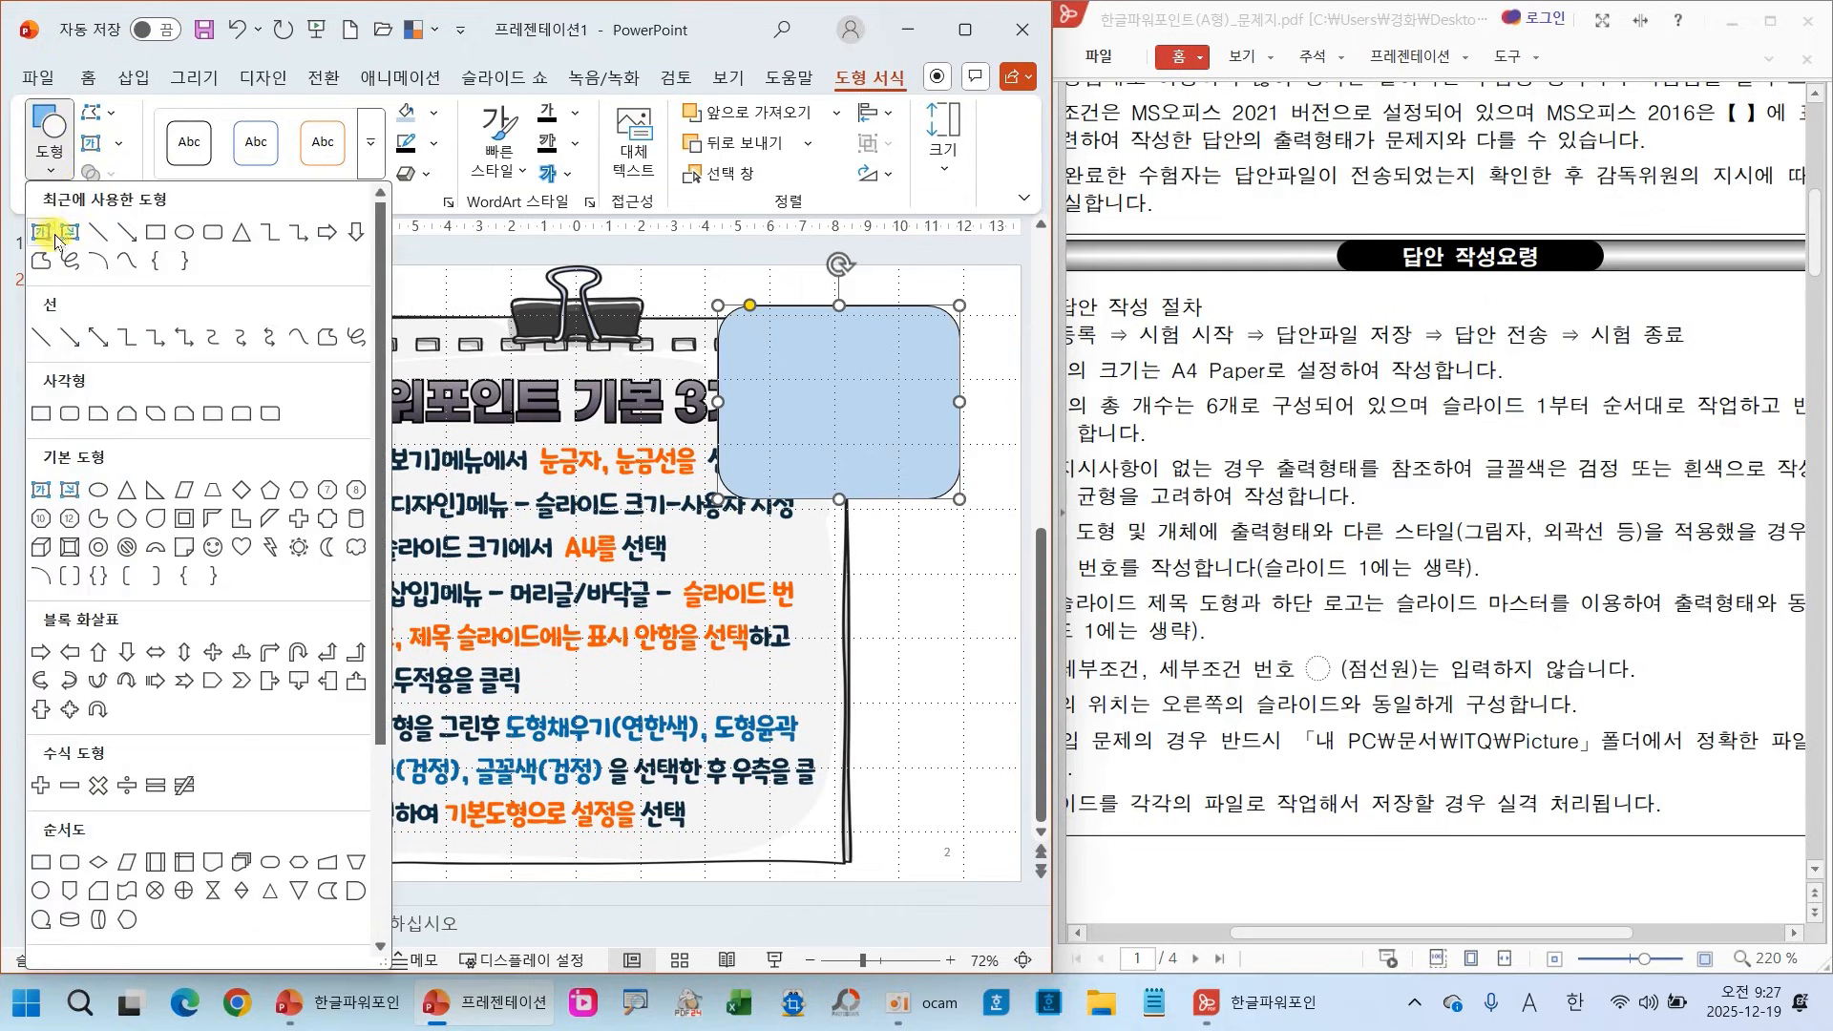
click(45, 417)
drag(627, 573, 960, 745)
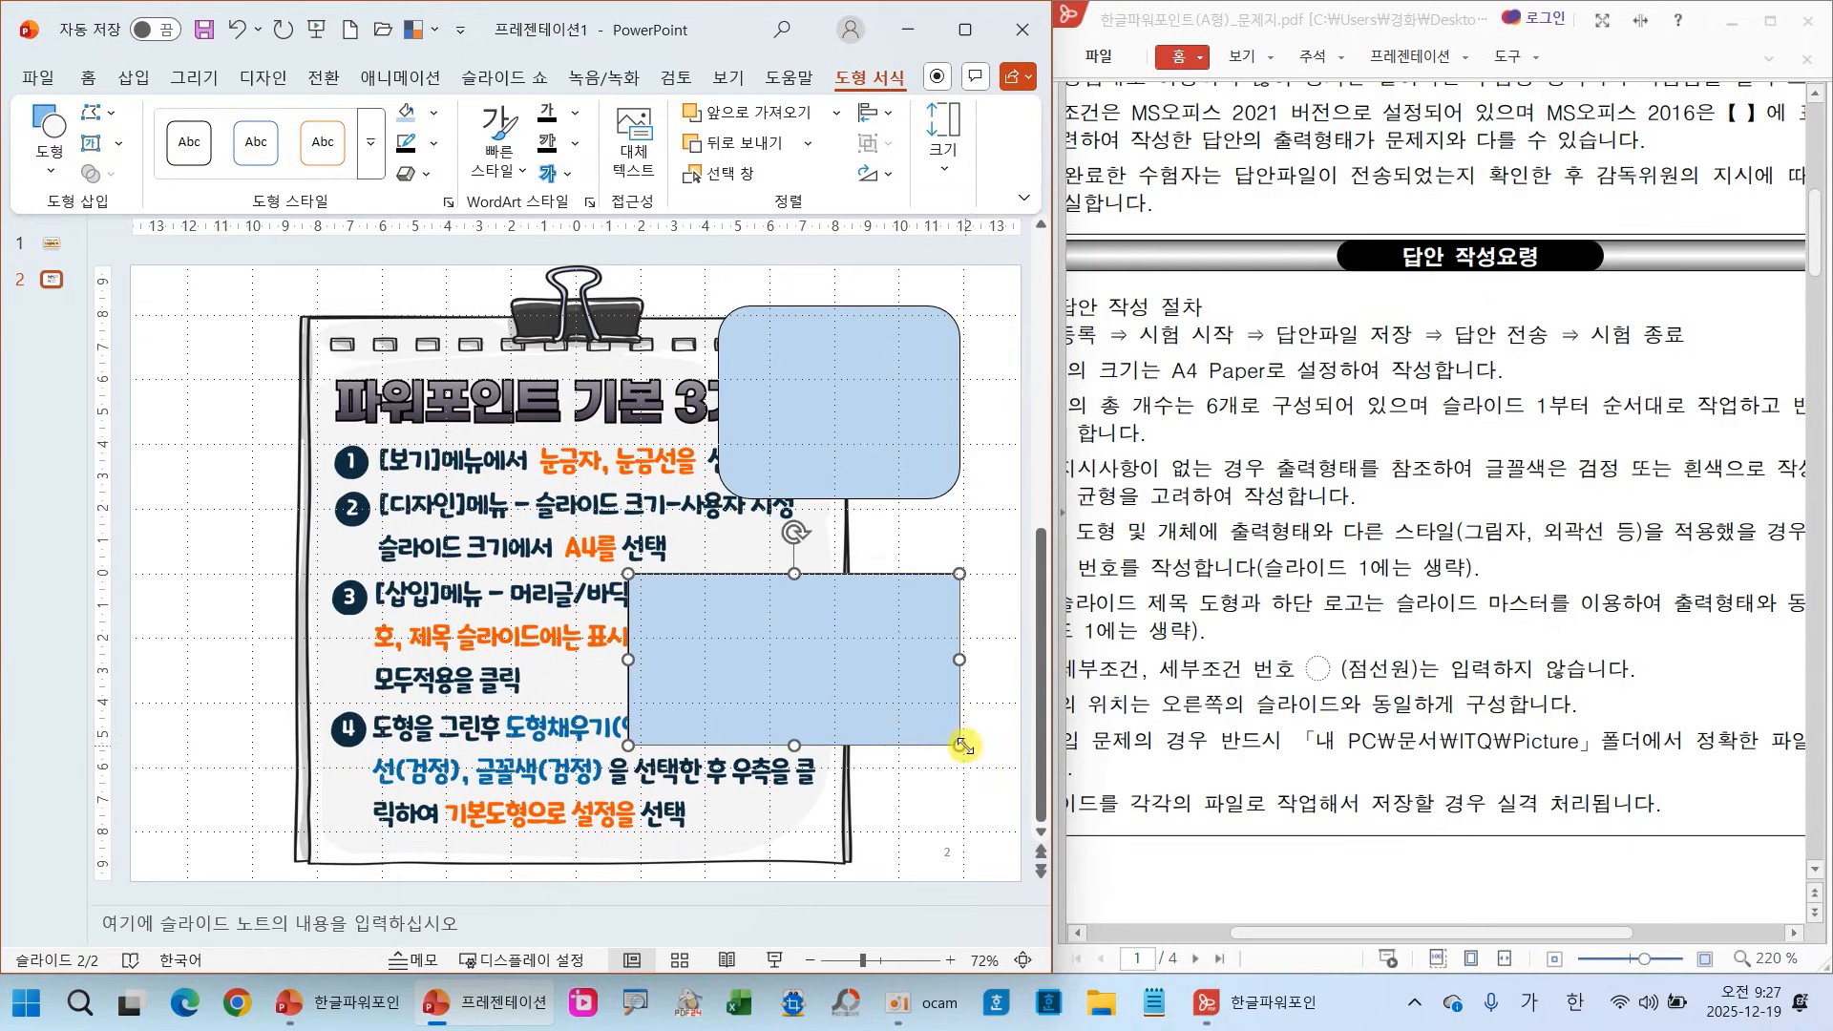
key(Delete)
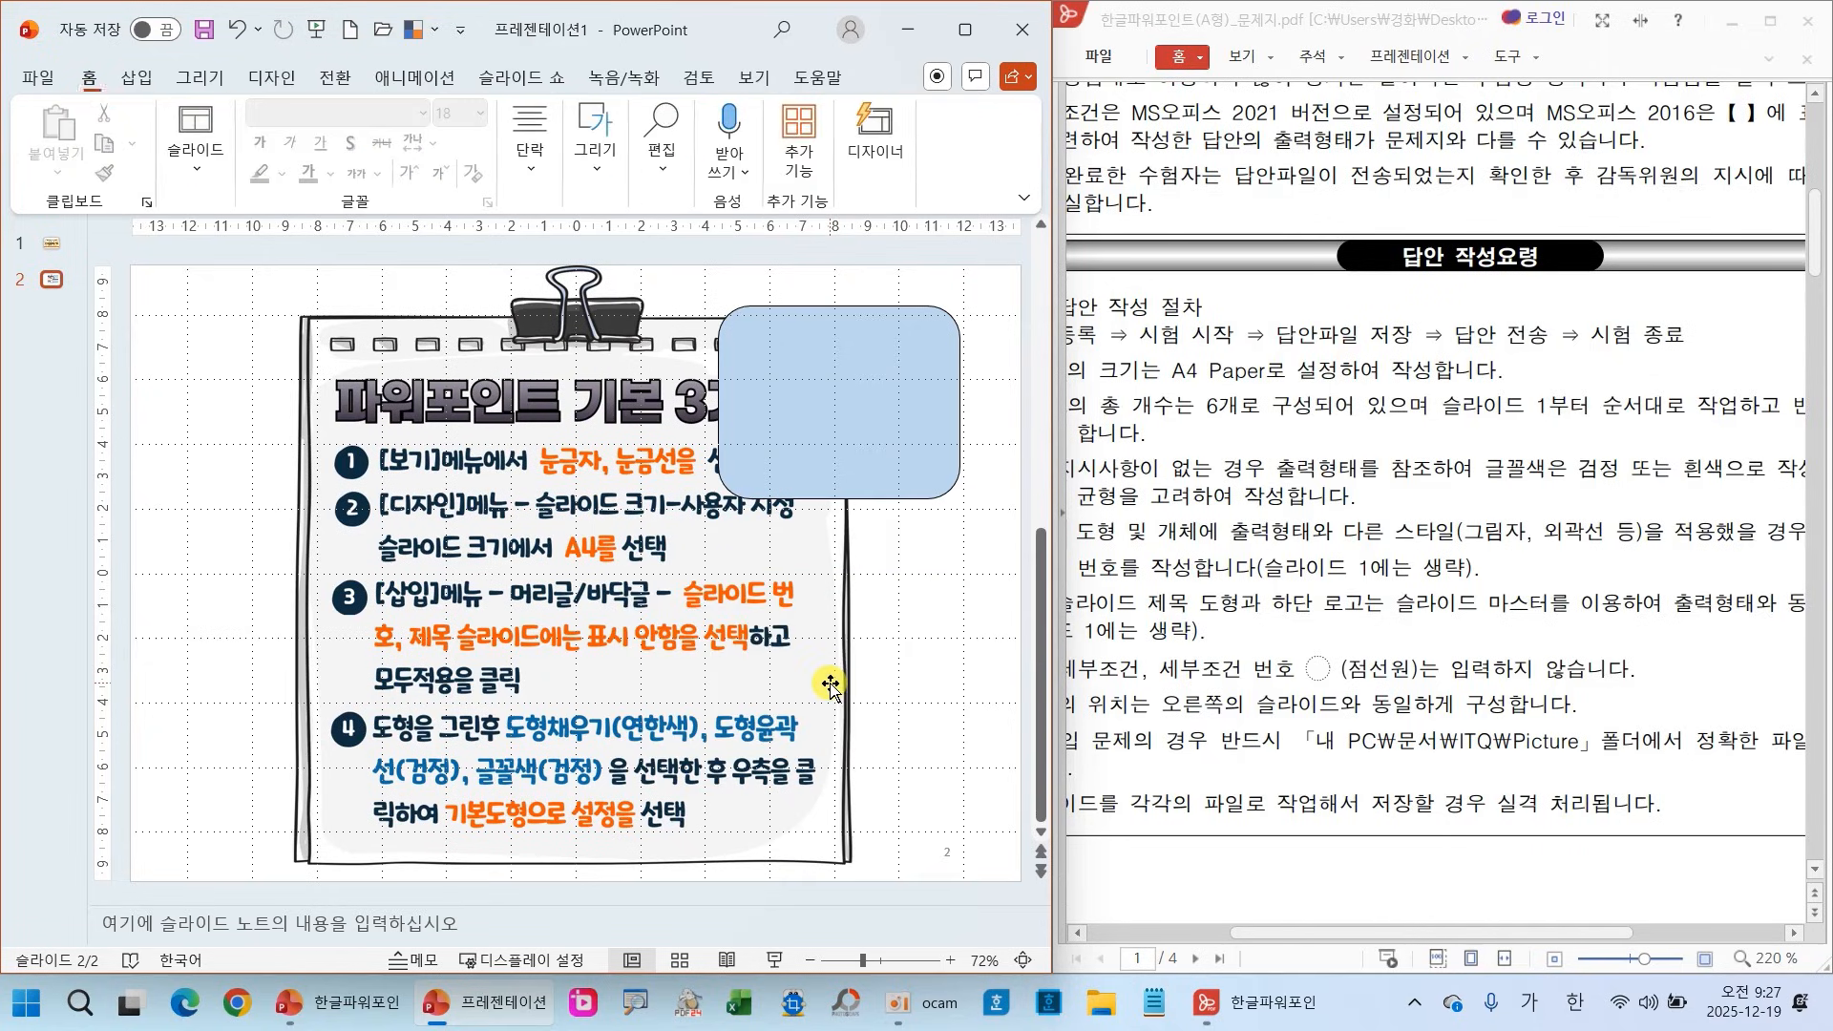
Review the 기본 도형으로 설정 option for the rounded rectangle without applying it again, and delete the shape
click(823, 434)
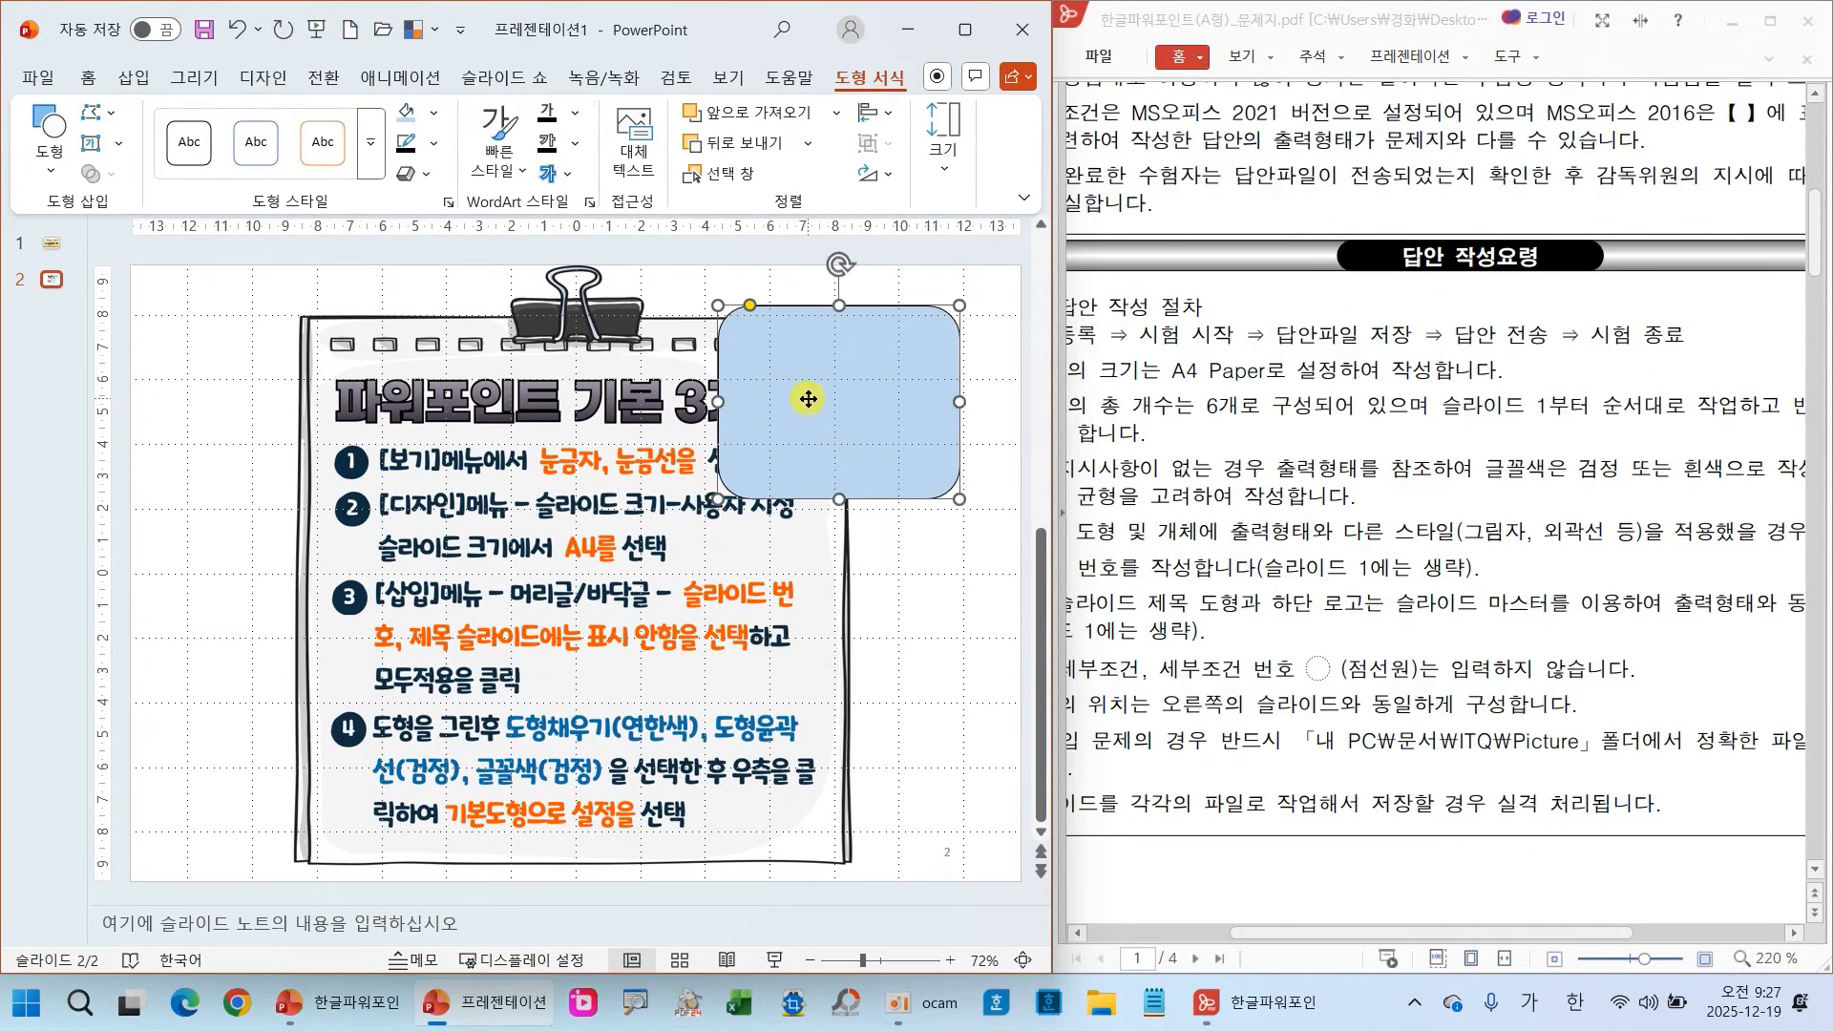
right_click(807, 401)
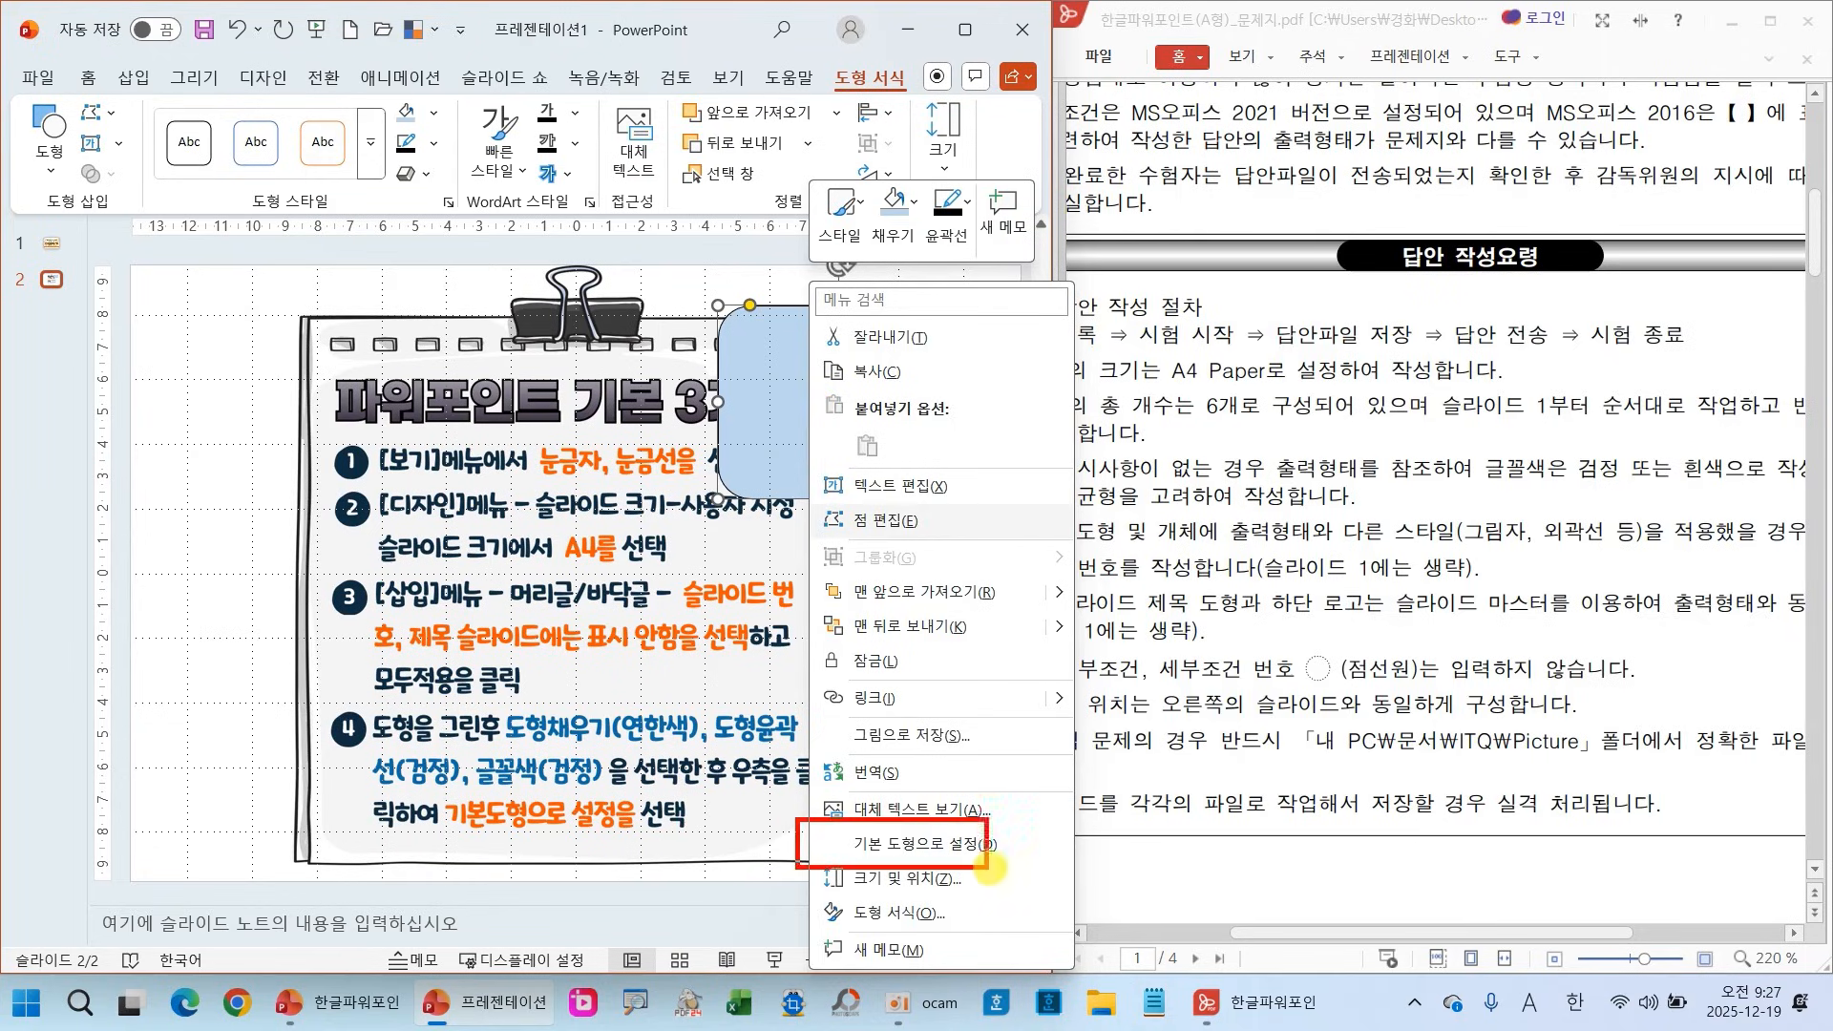
mouse_move(990, 868)
mouse_down()
mouse_move(1047, 860)
mouse_move(1127, 728)
mouse_up()
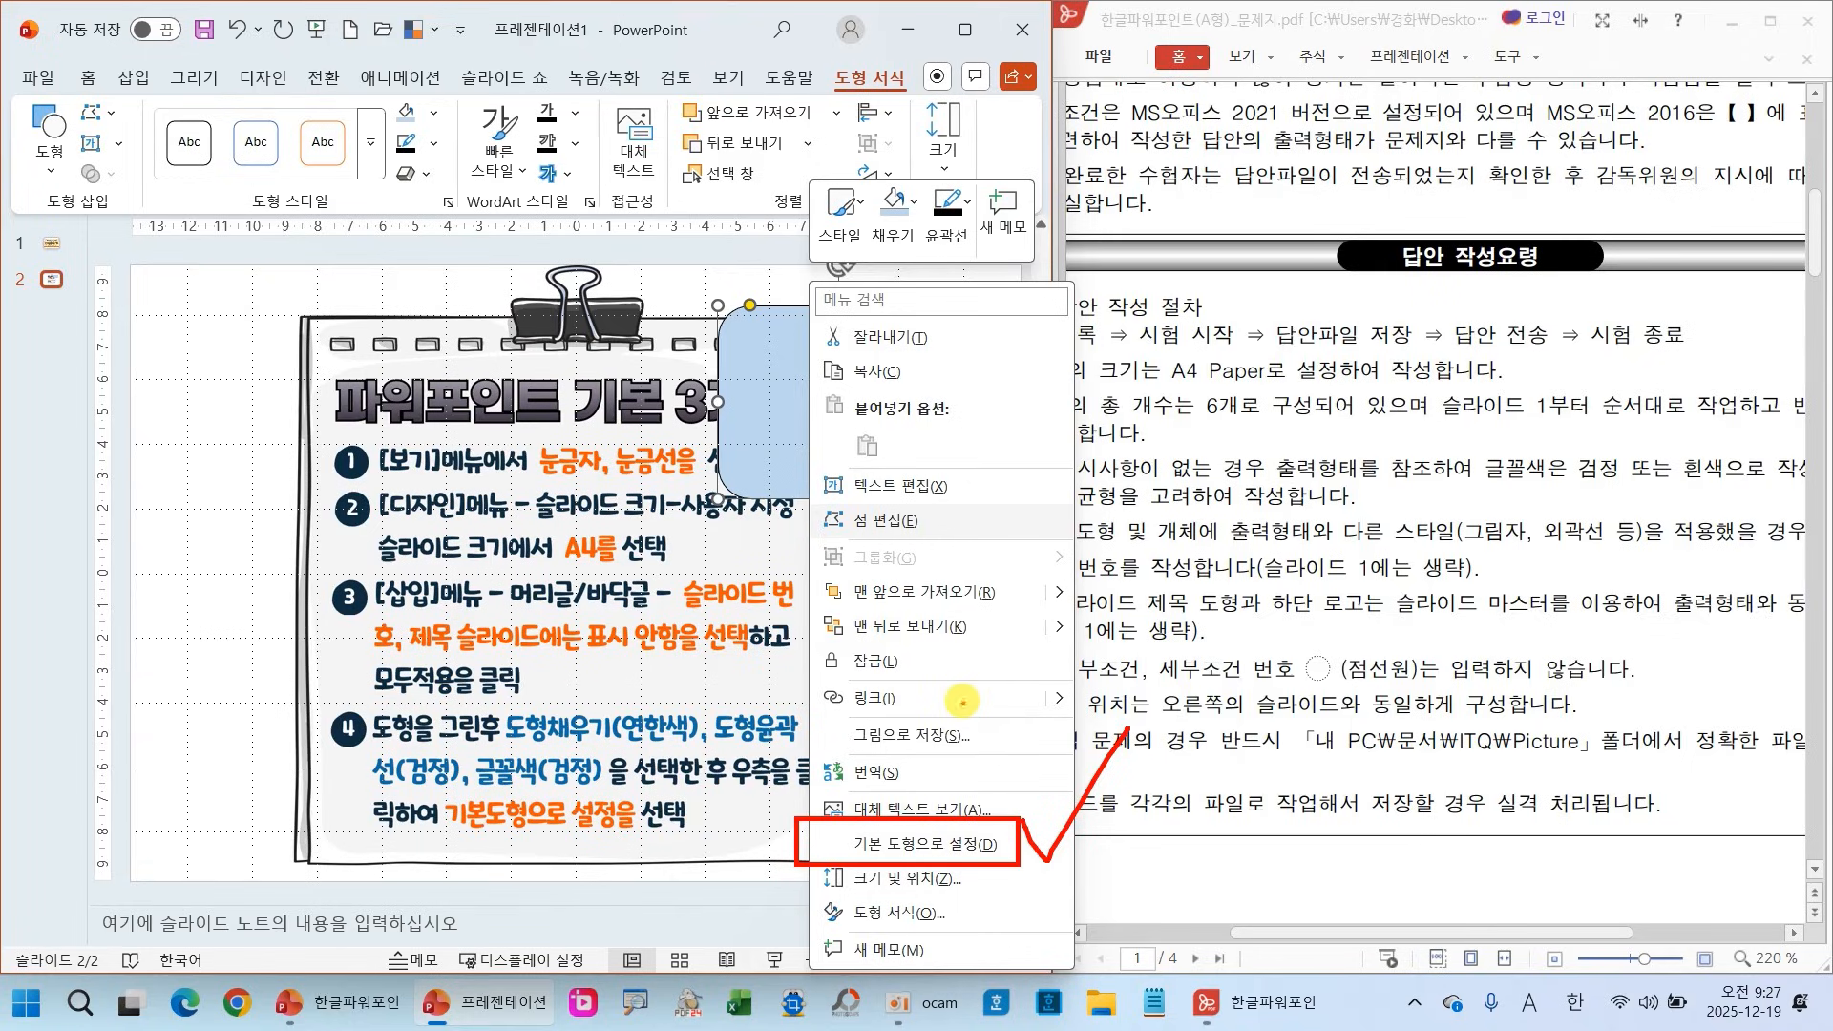
key(Escape)
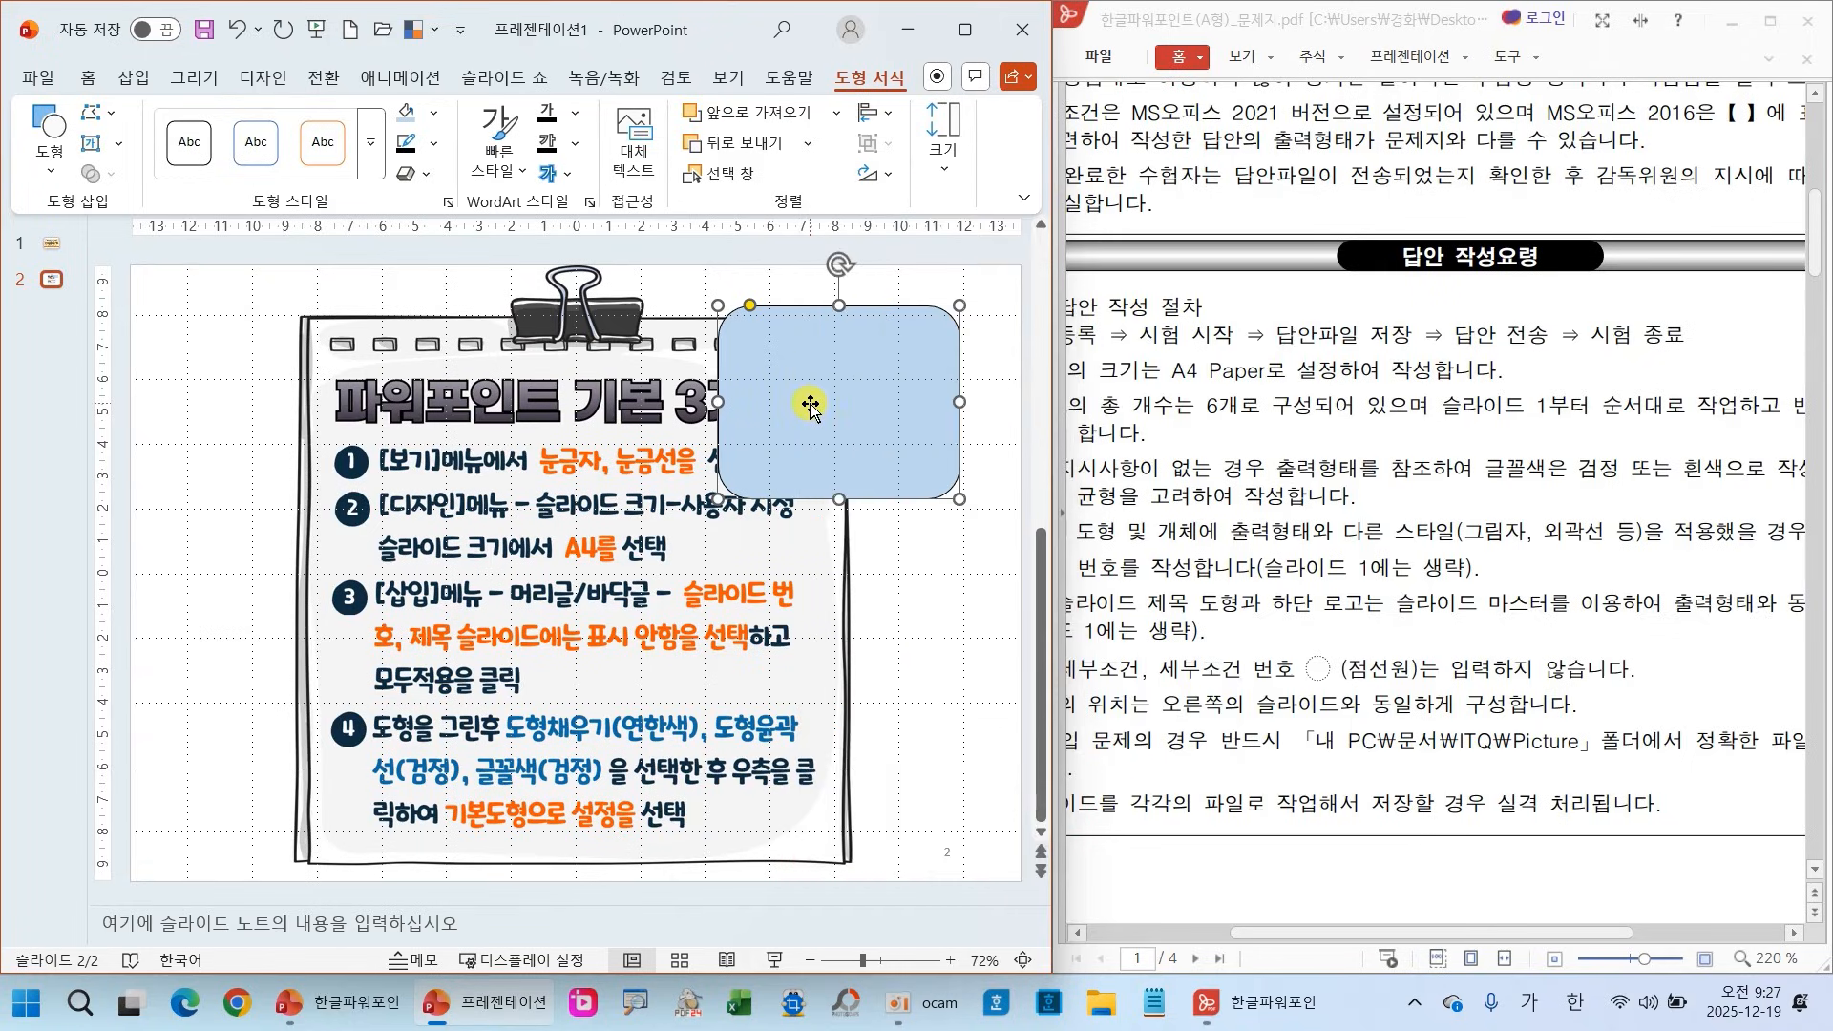
key(Delete)
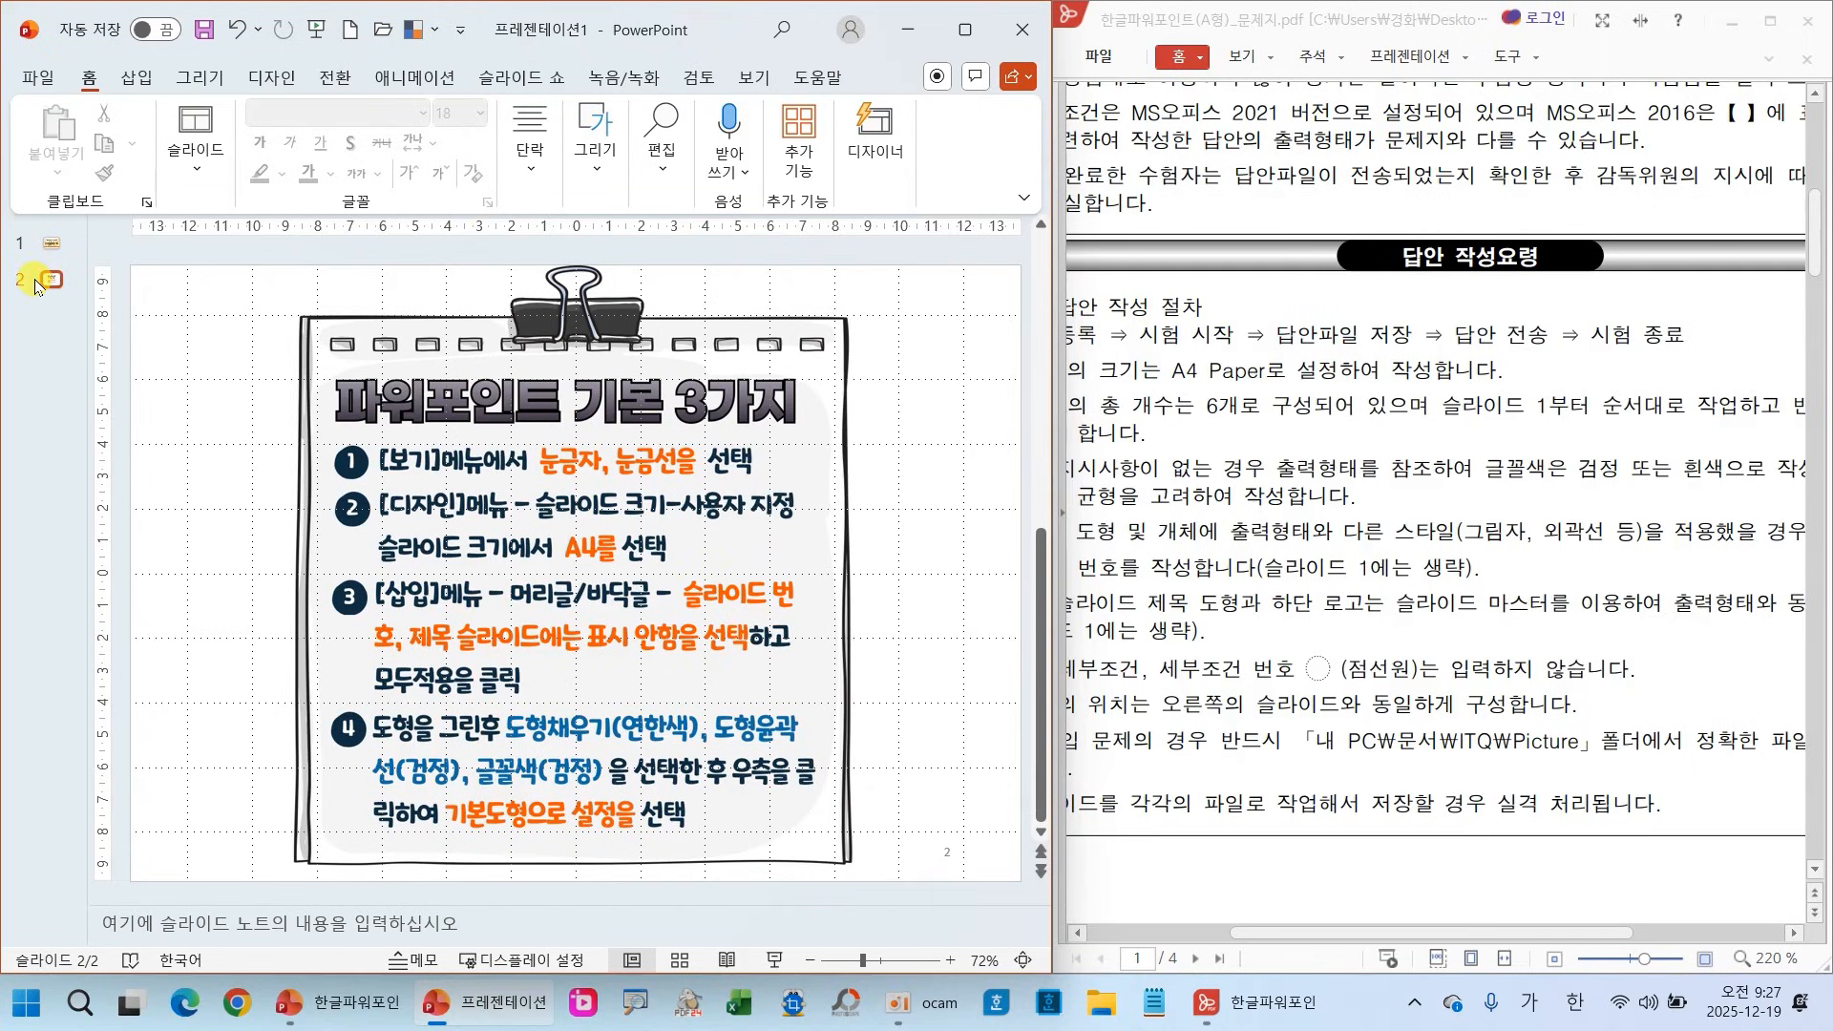
Delete slide 2 and remove the graphic from slide 1
right_click(63, 288)
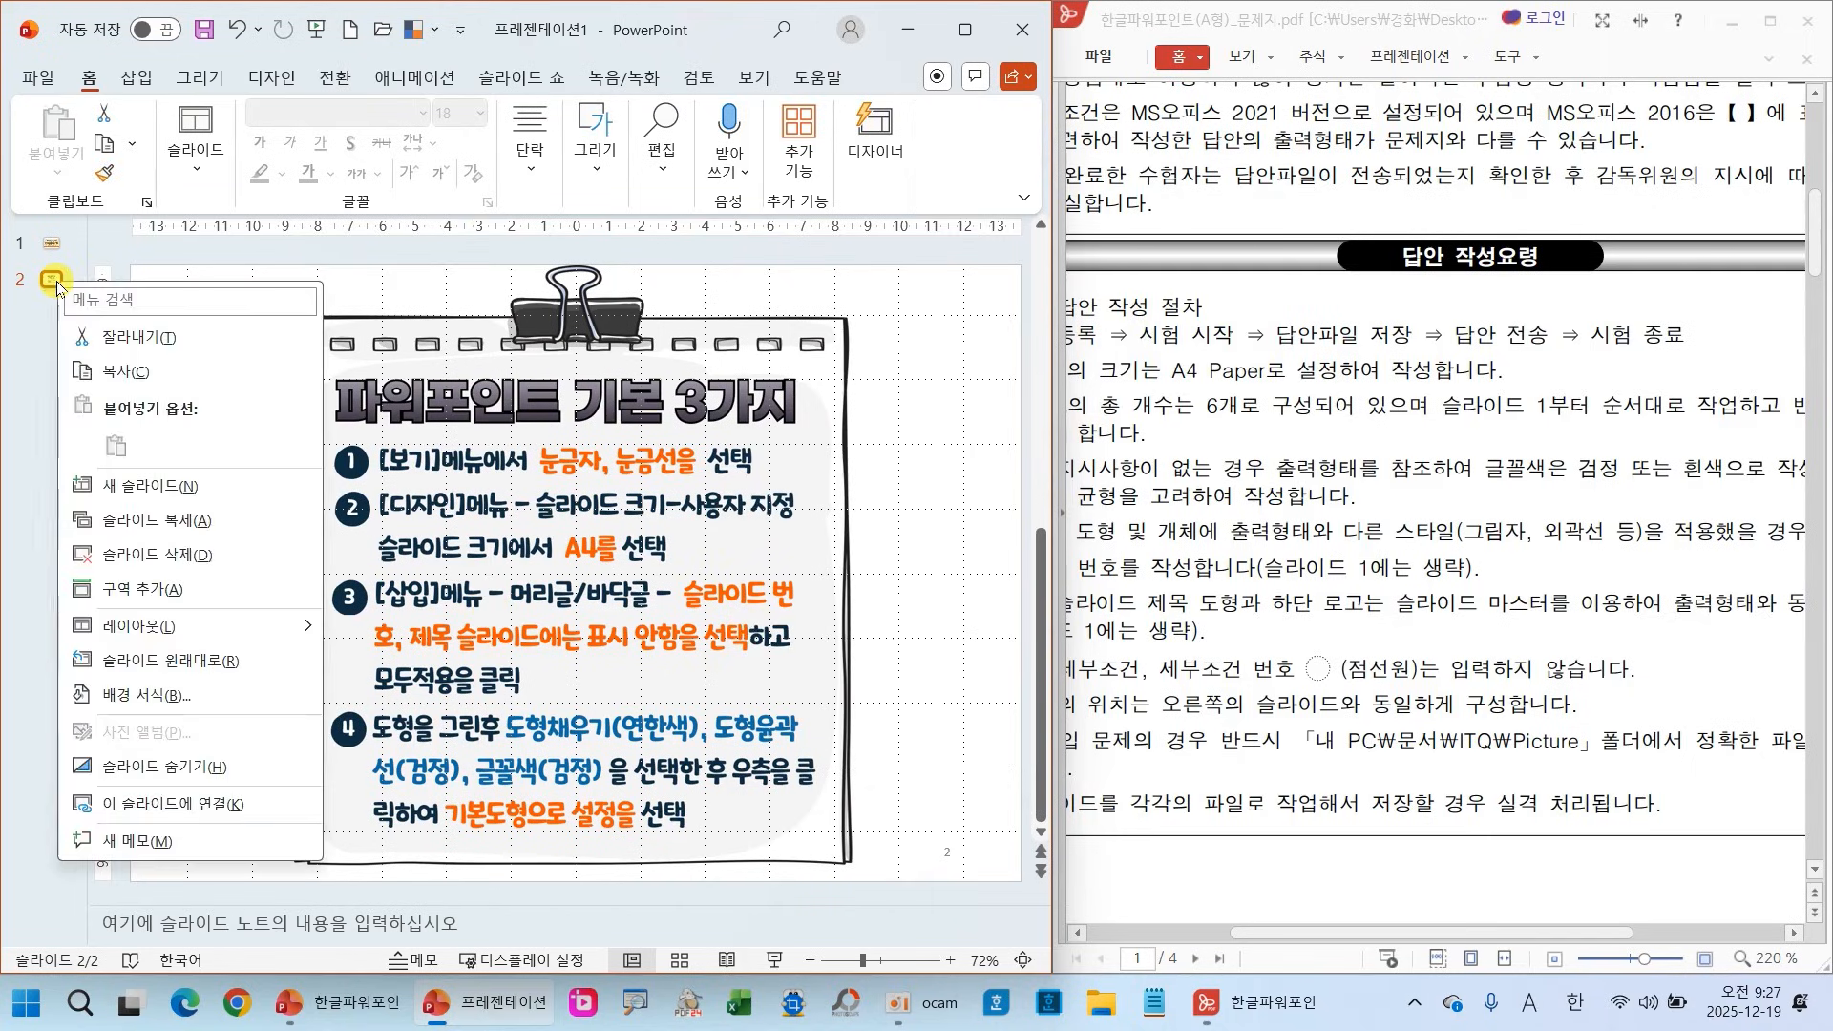
click(198, 559)
click(391, 435)
key(Delete)
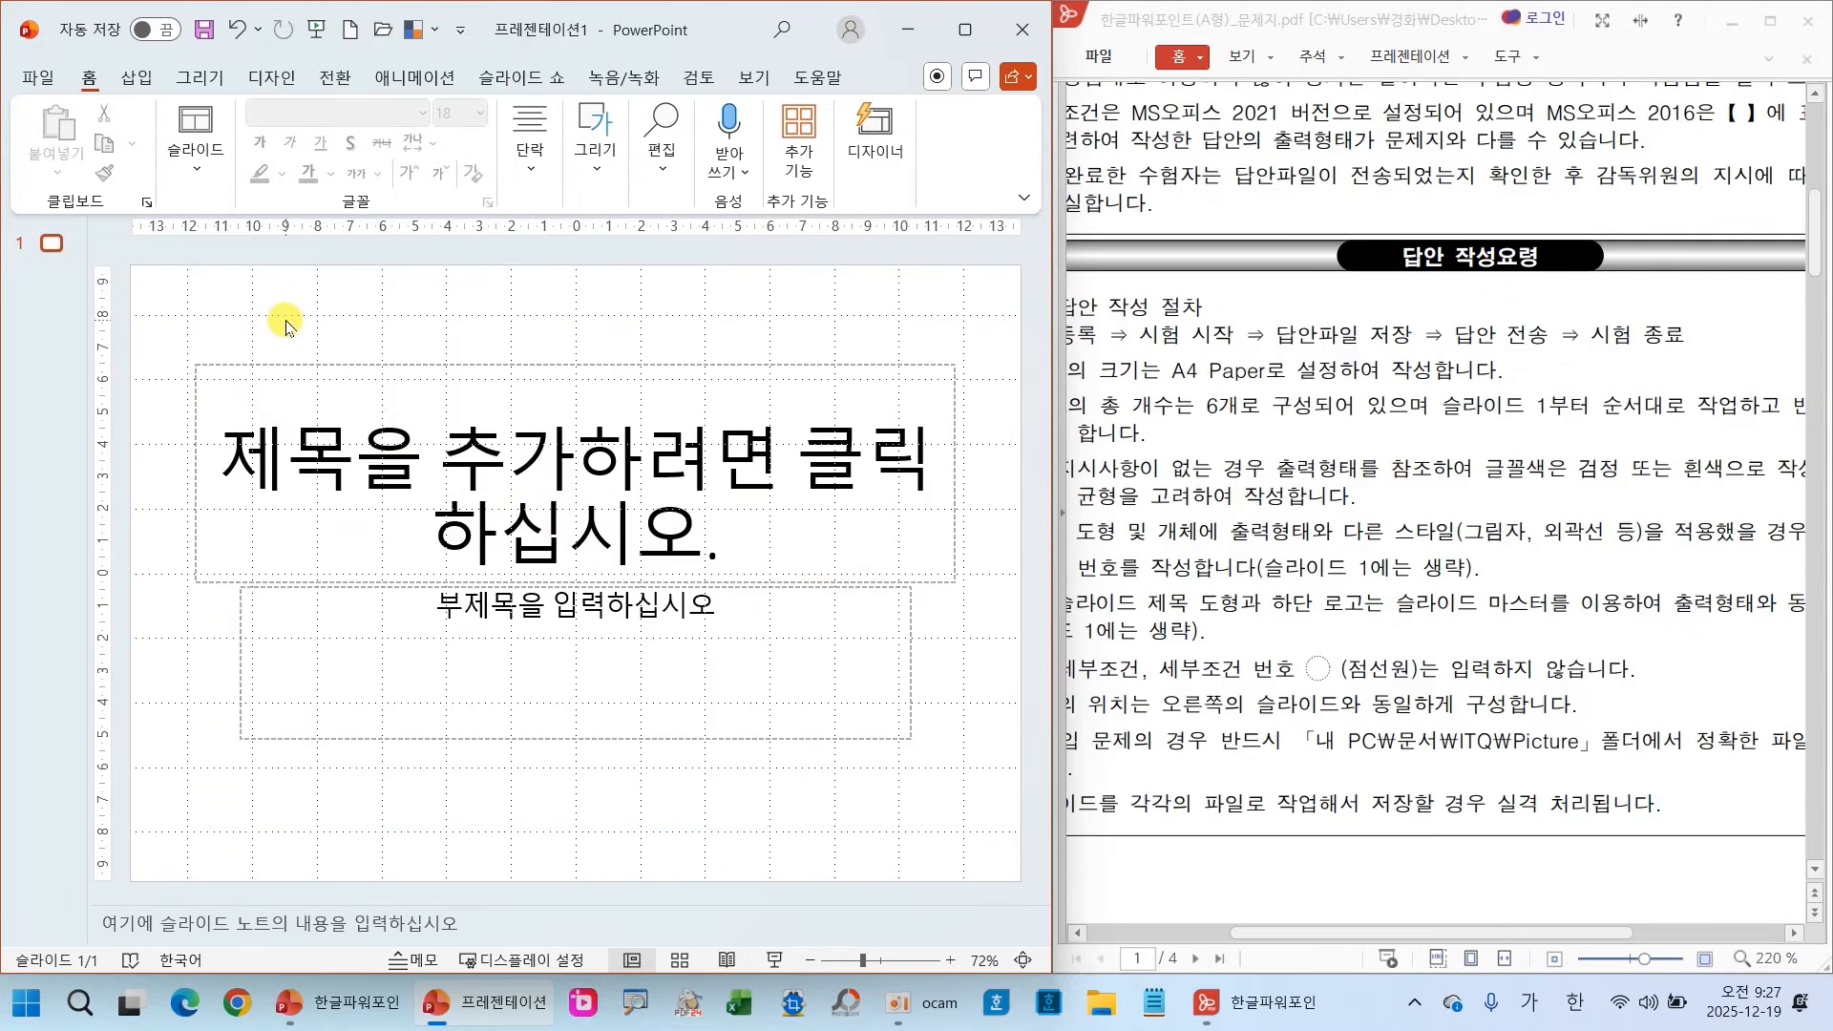
Start saving the presentation under a new name and open the ITQ folder in 문서 as the save location
click(38, 76)
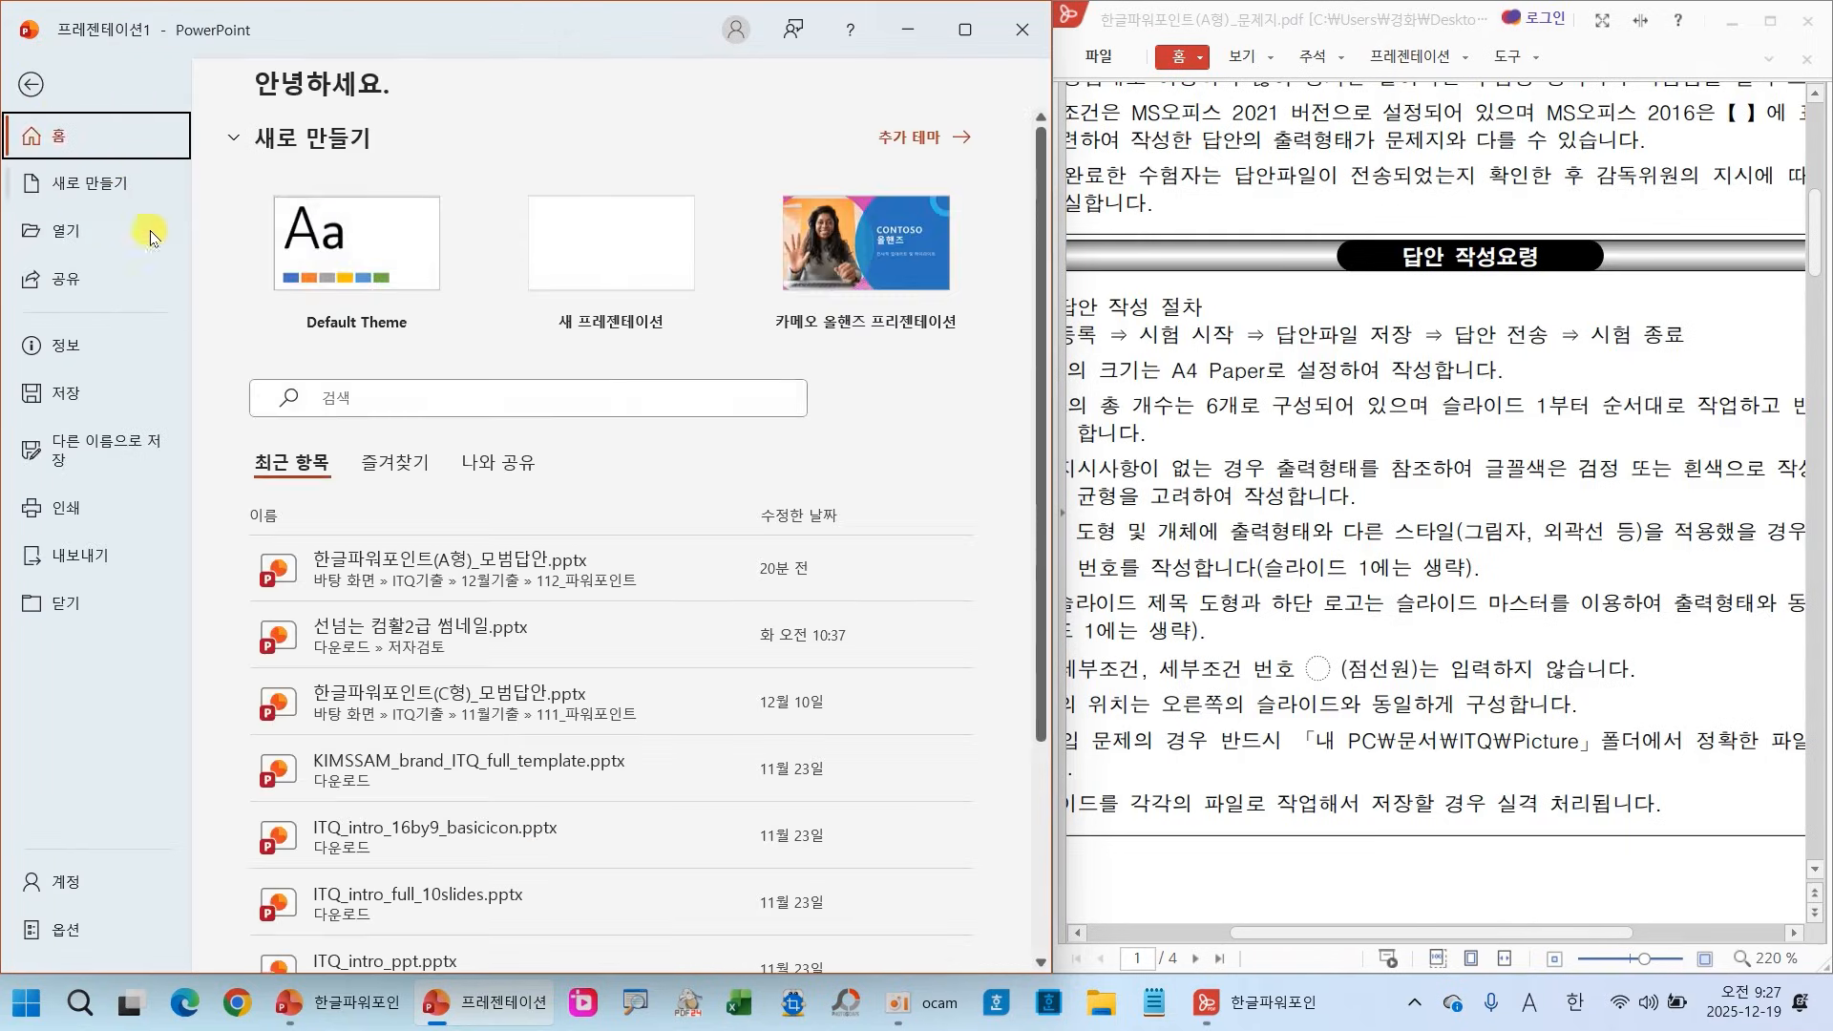
click(112, 439)
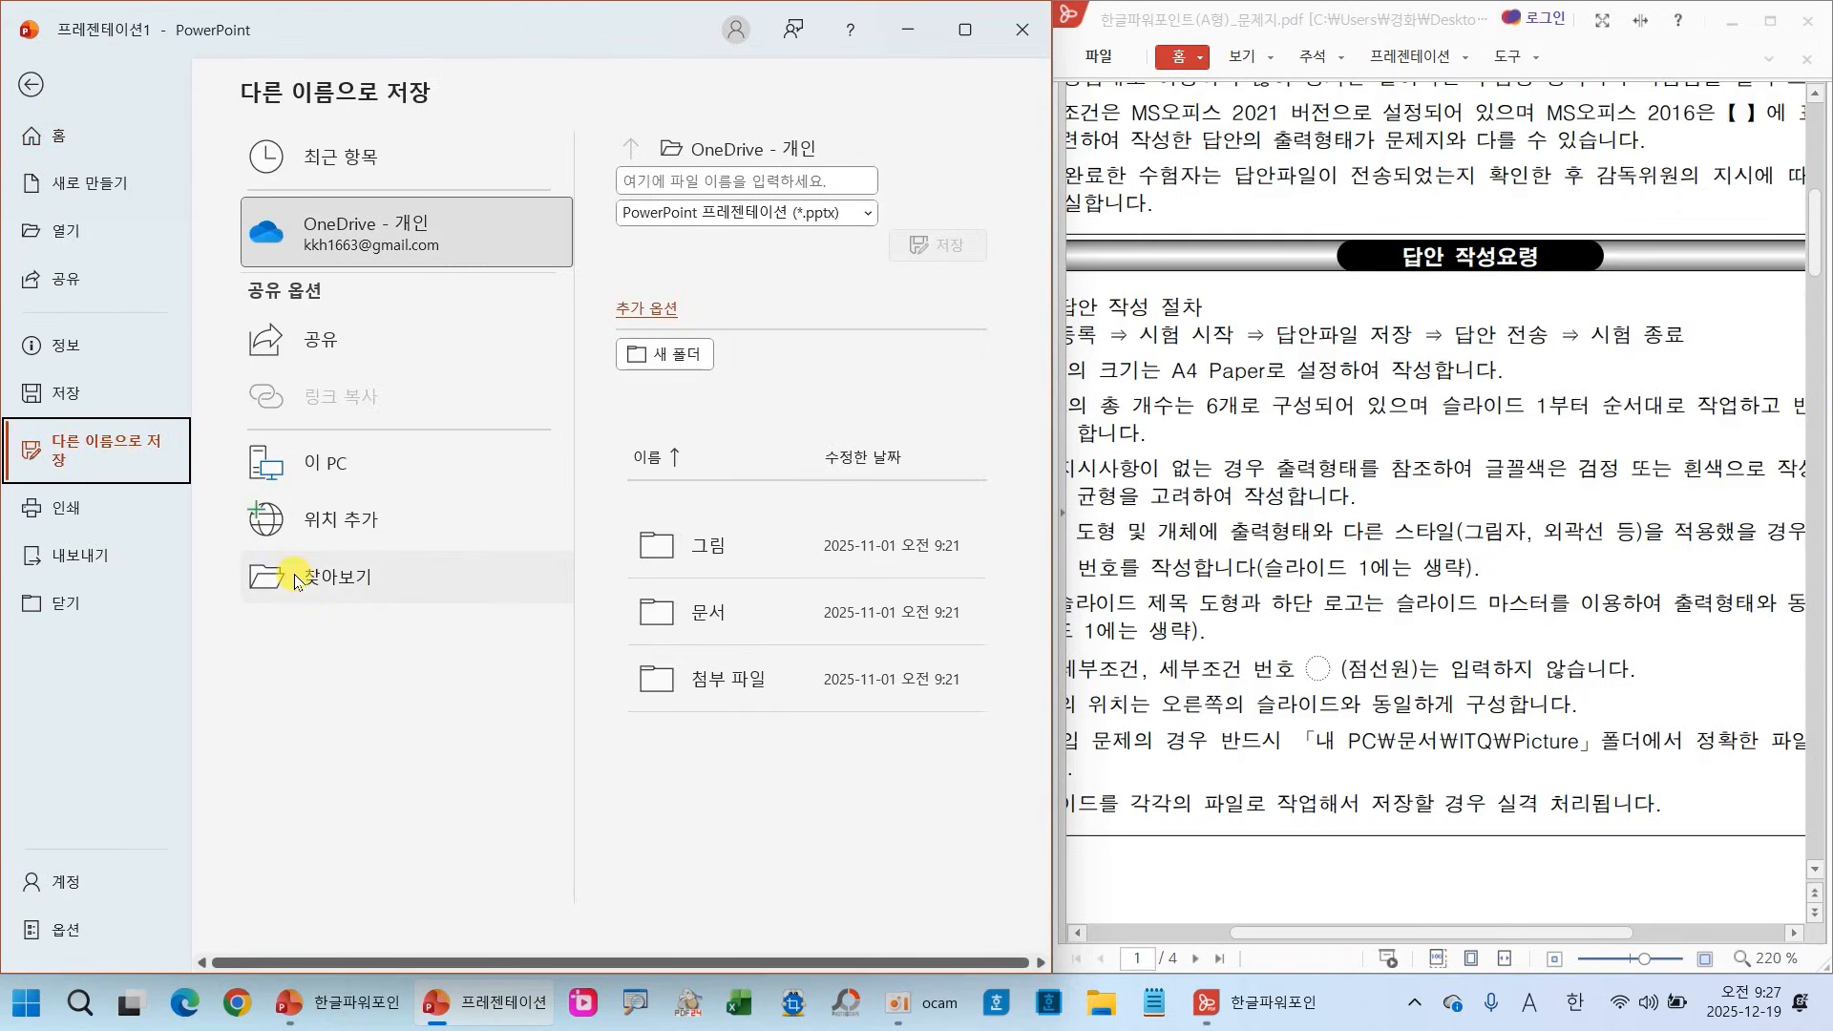
click(363, 575)
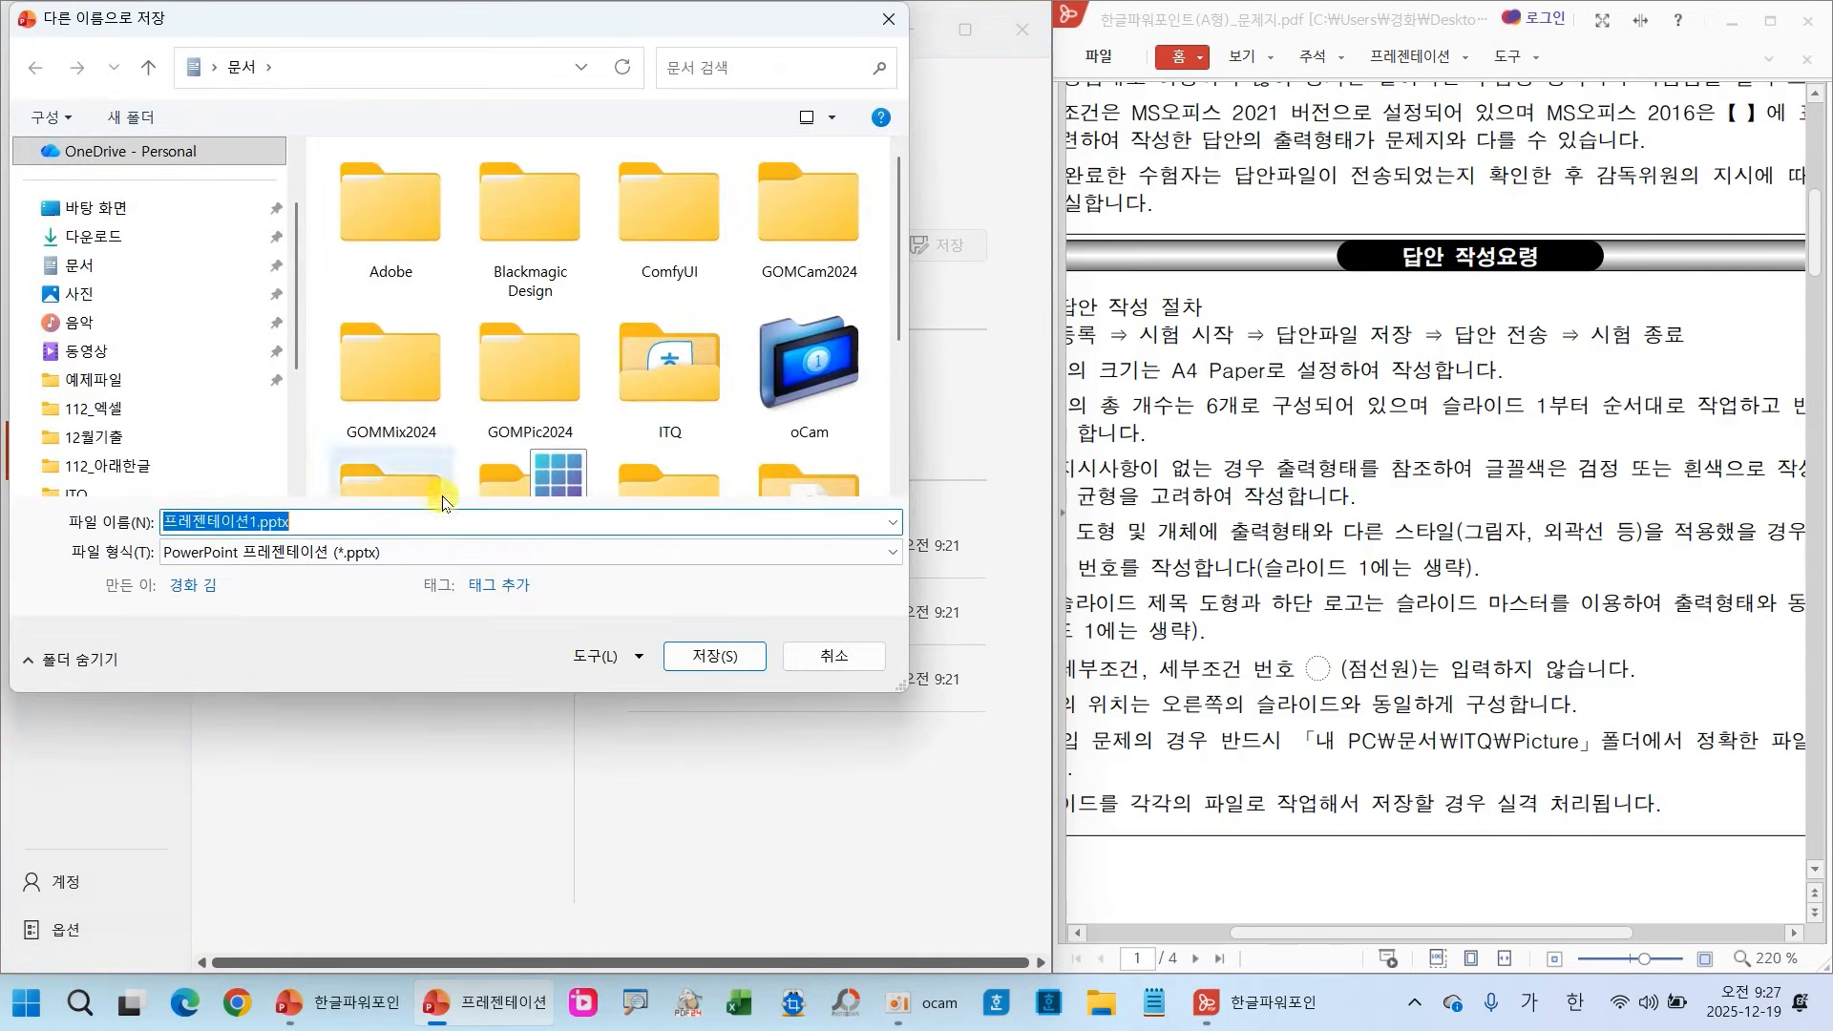
key(ctrl+2)
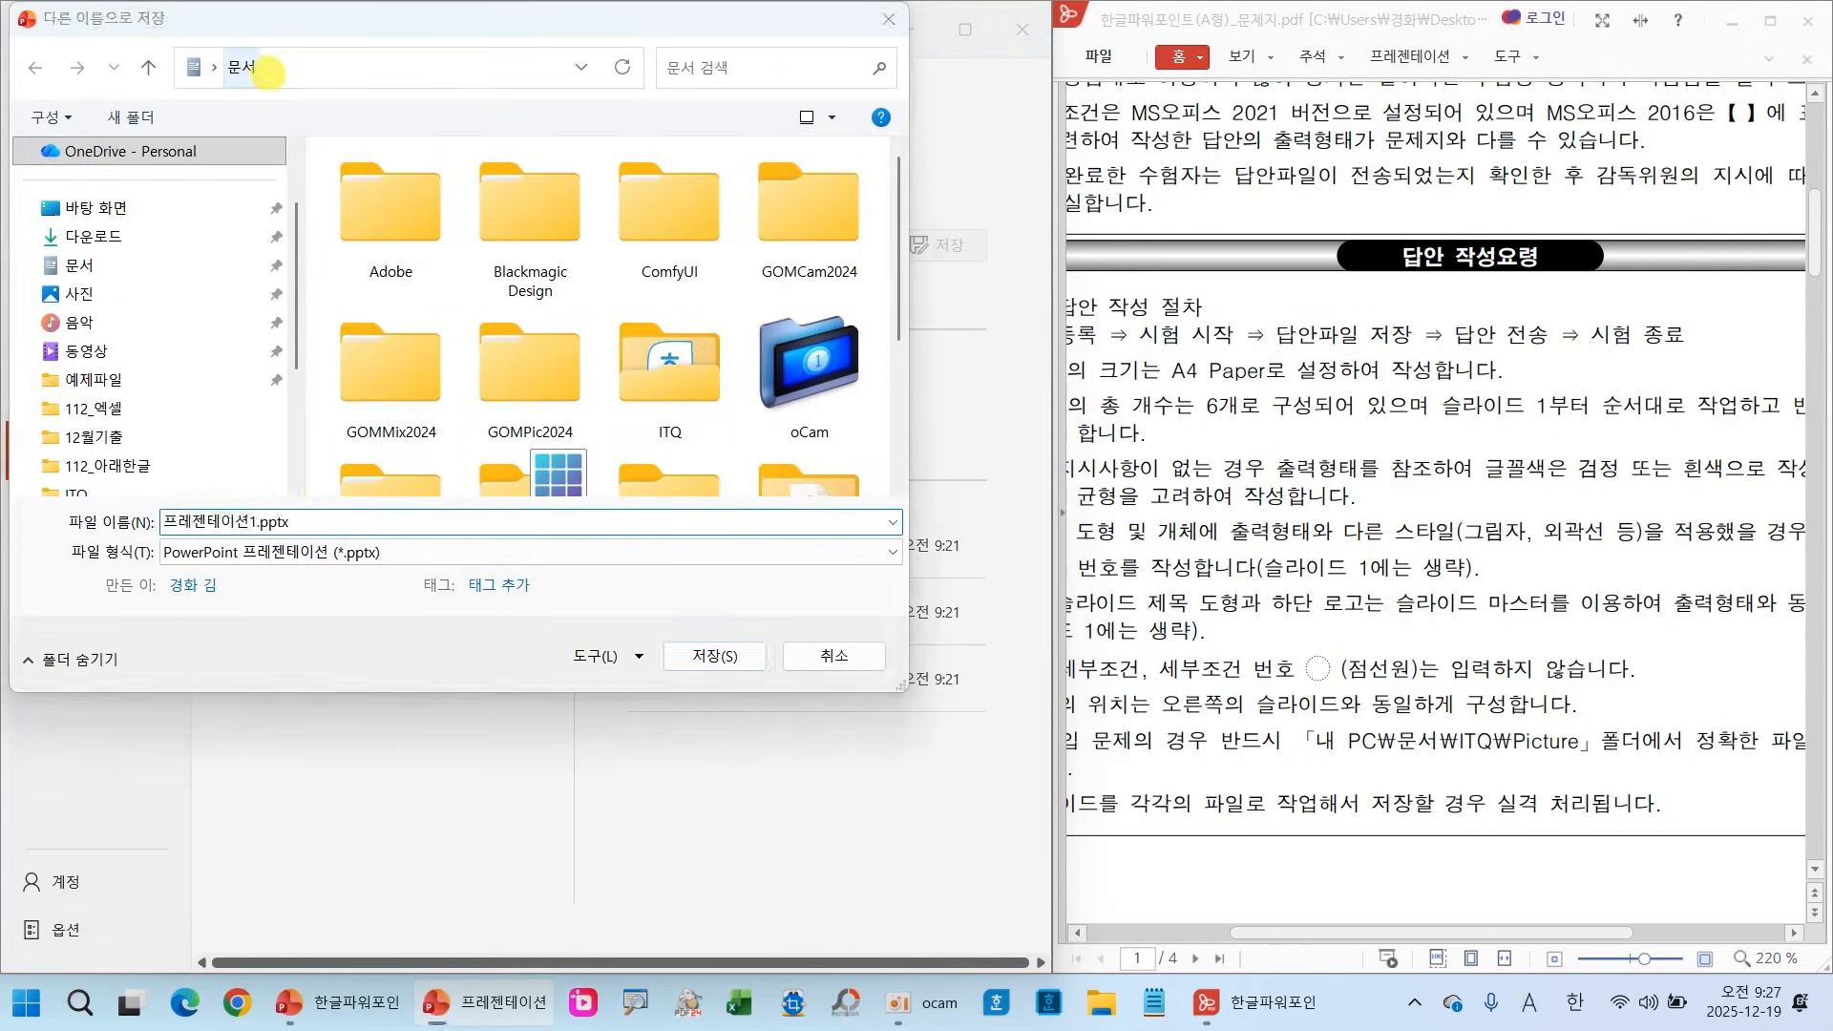
mouse_move(306, 77)
mouse_down()
mouse_move(264, 90)
mouse_move(308, 17)
mouse_move(285, 74)
mouse_up()
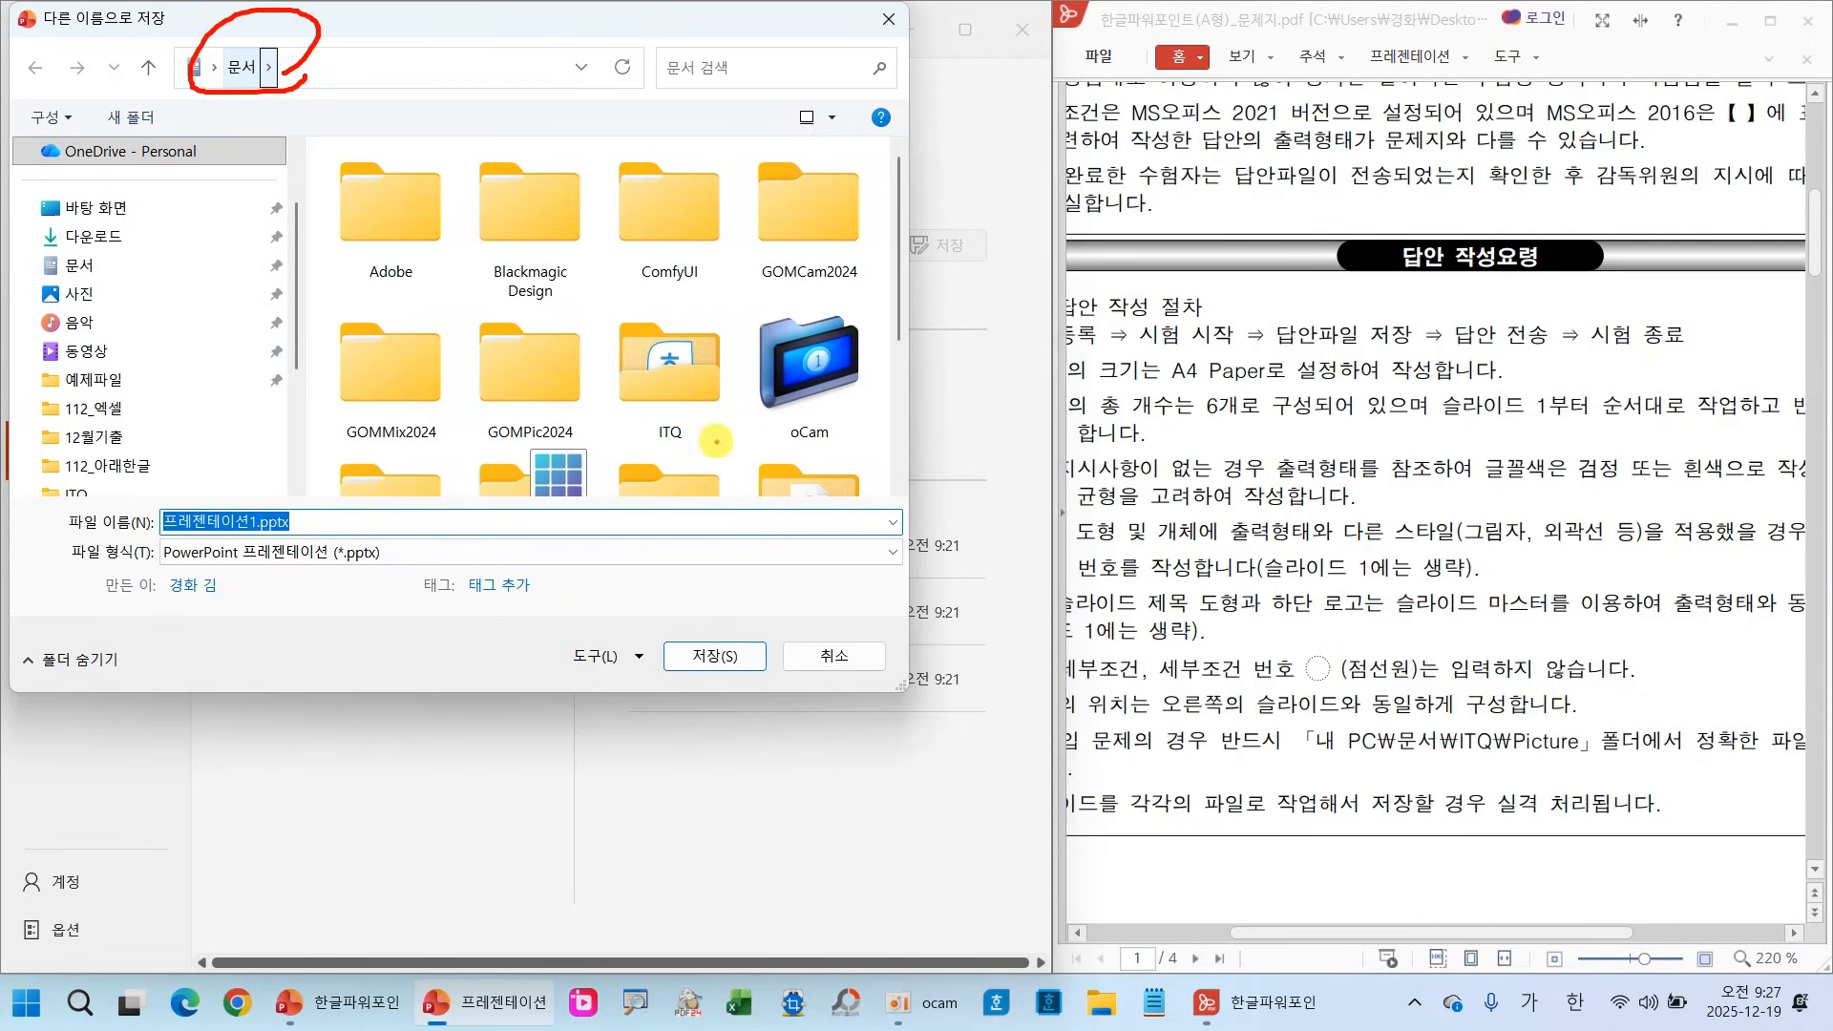
mouse_move(716, 441)
mouse_down()
mouse_move(549, 406)
mouse_move(704, 358)
mouse_move(692, 427)
mouse_up()
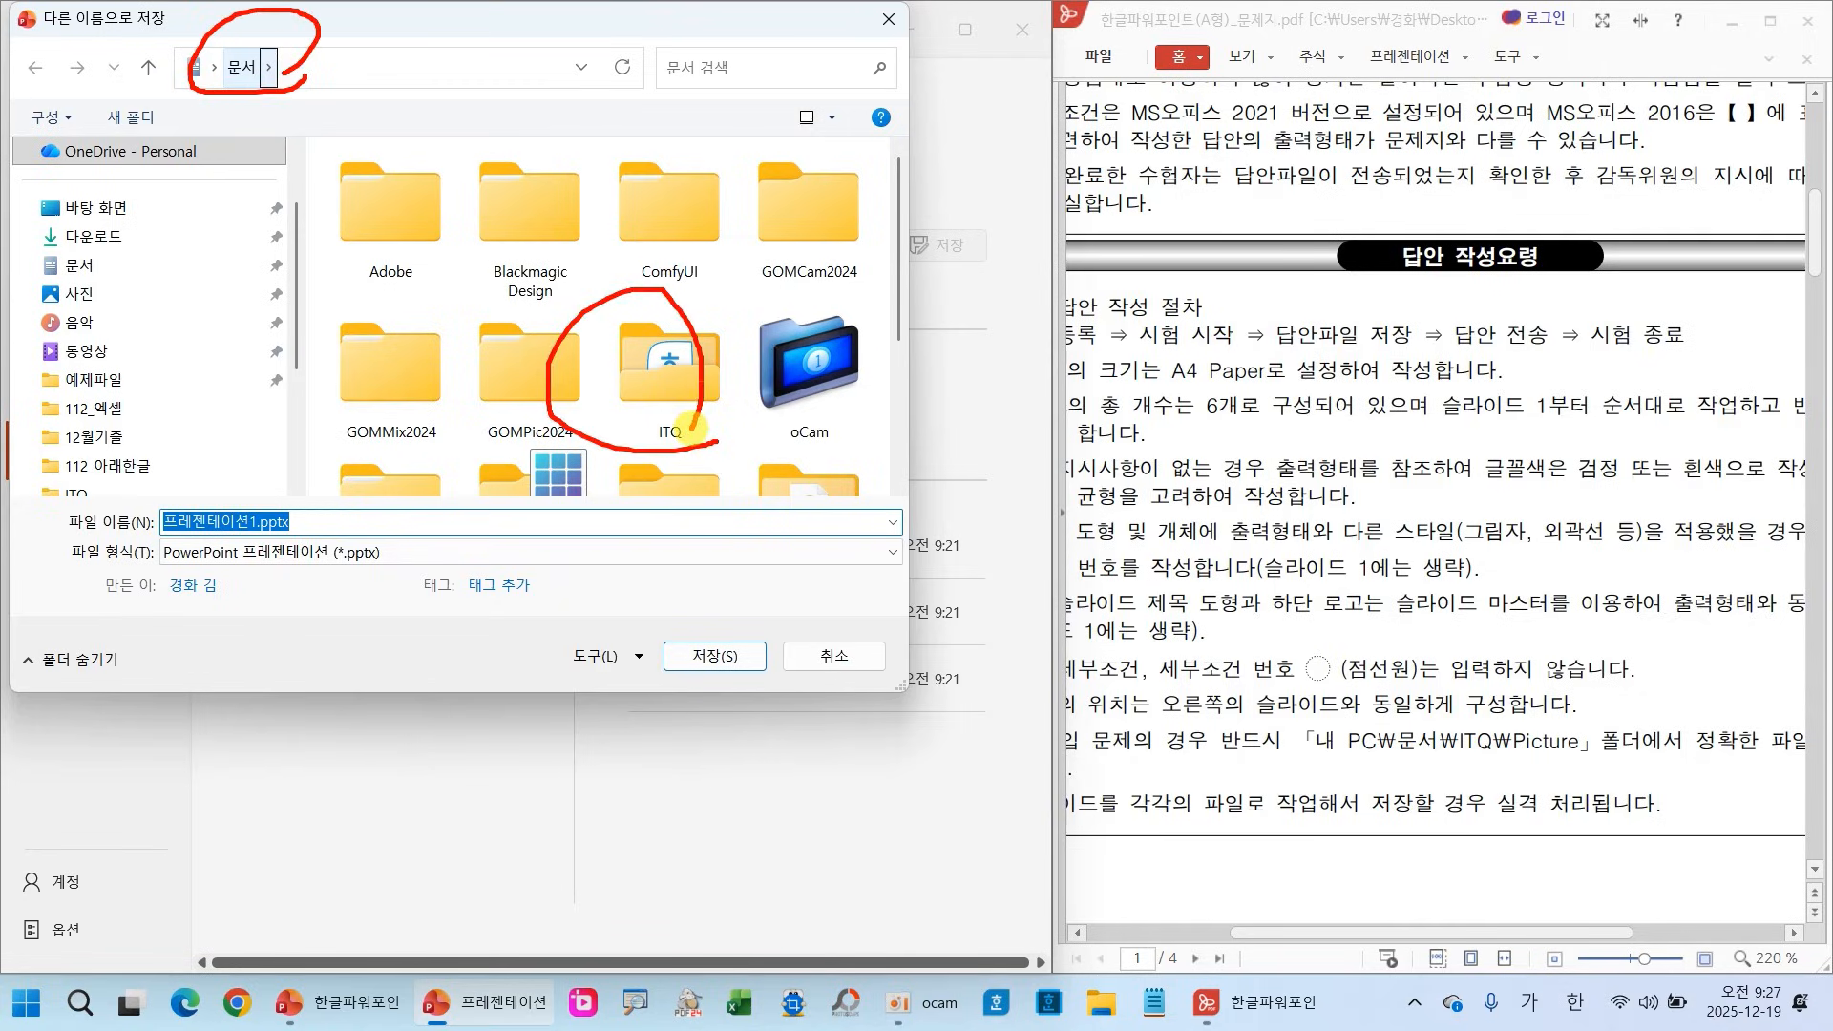
key(Escape)
double_click(672, 382)
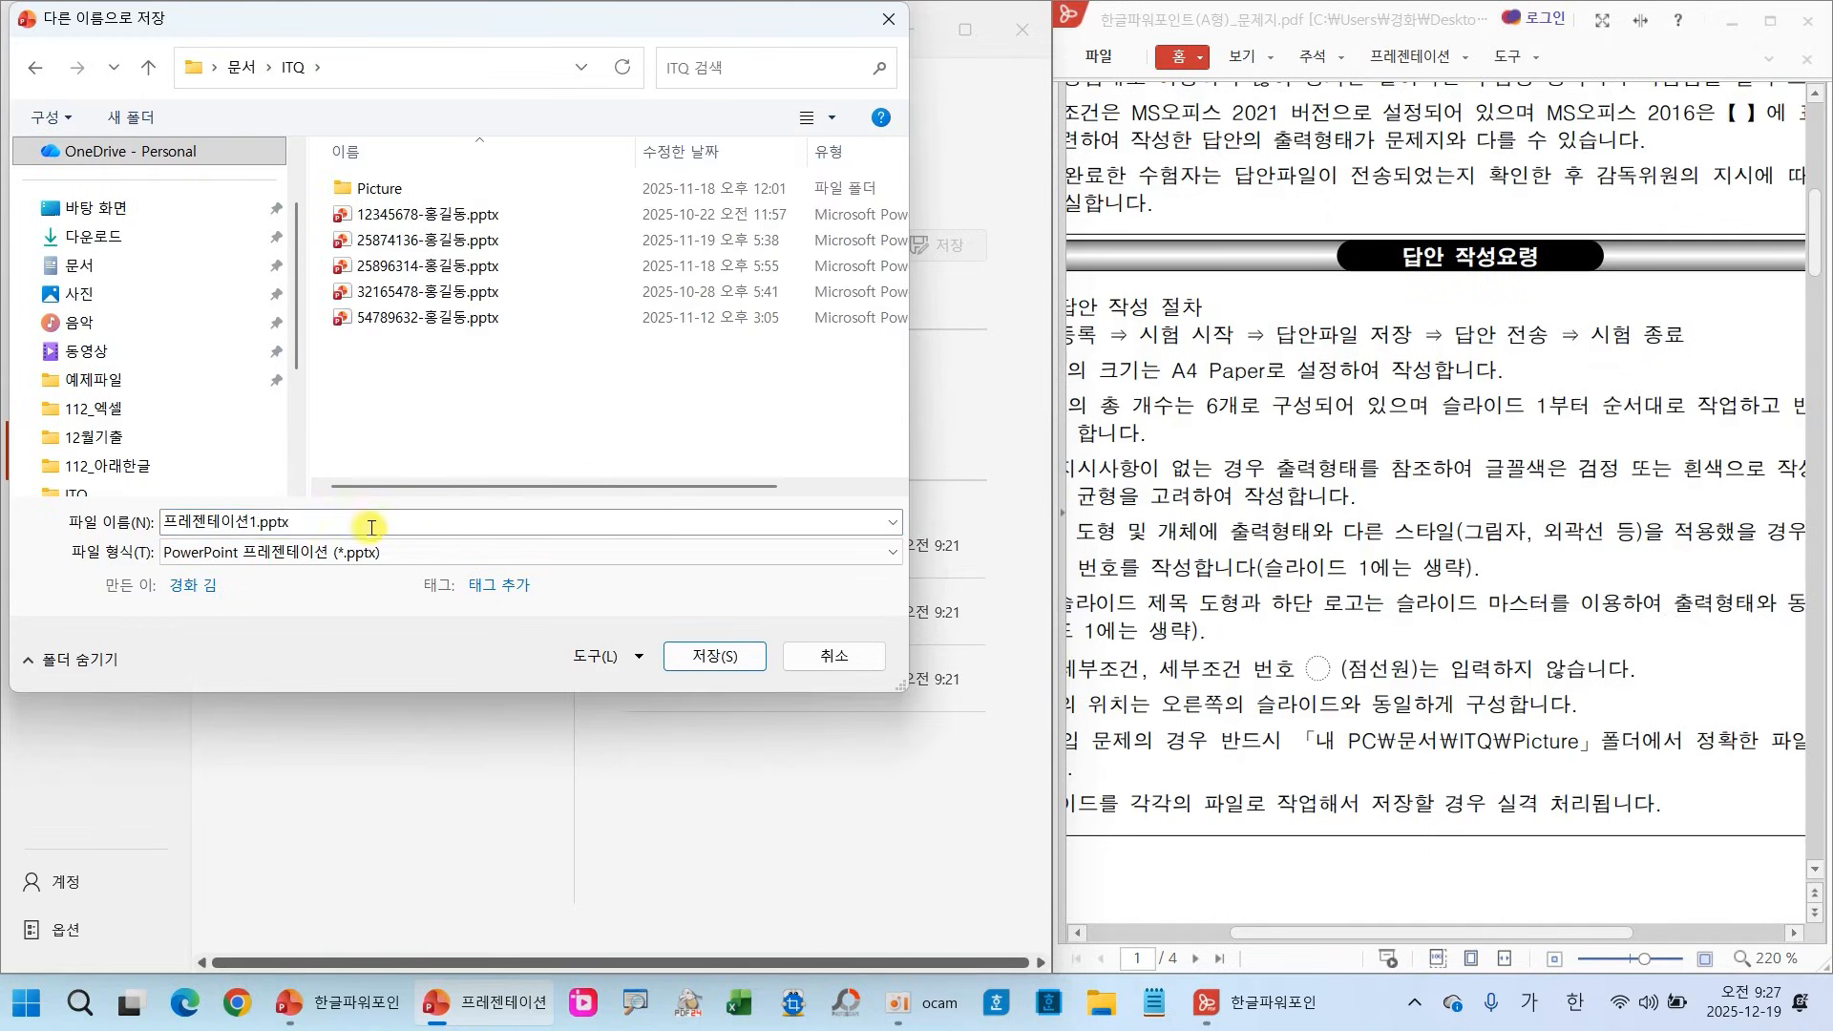
Name the presentation with the examinee number, a hyphen and the examinee's name, and save it as a .pptx file
double_click(371, 527)
text(9)
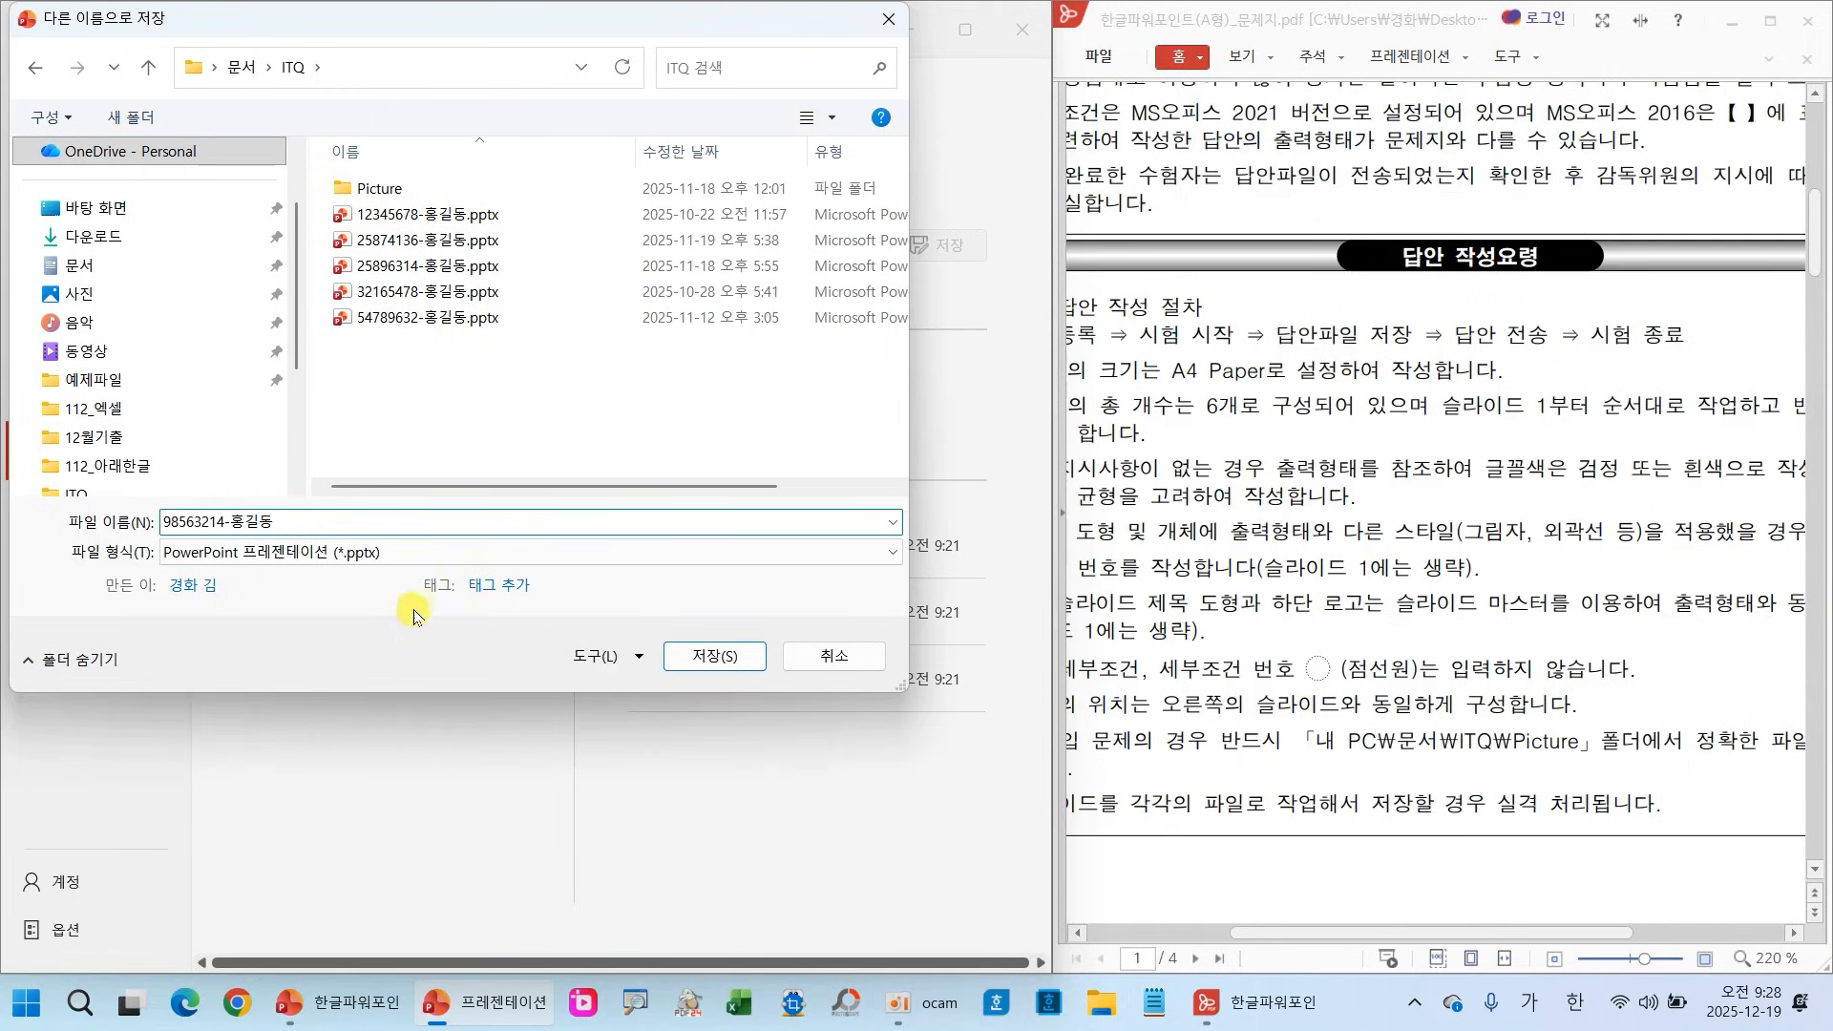
text(8563214-홍길동)
click(681, 654)
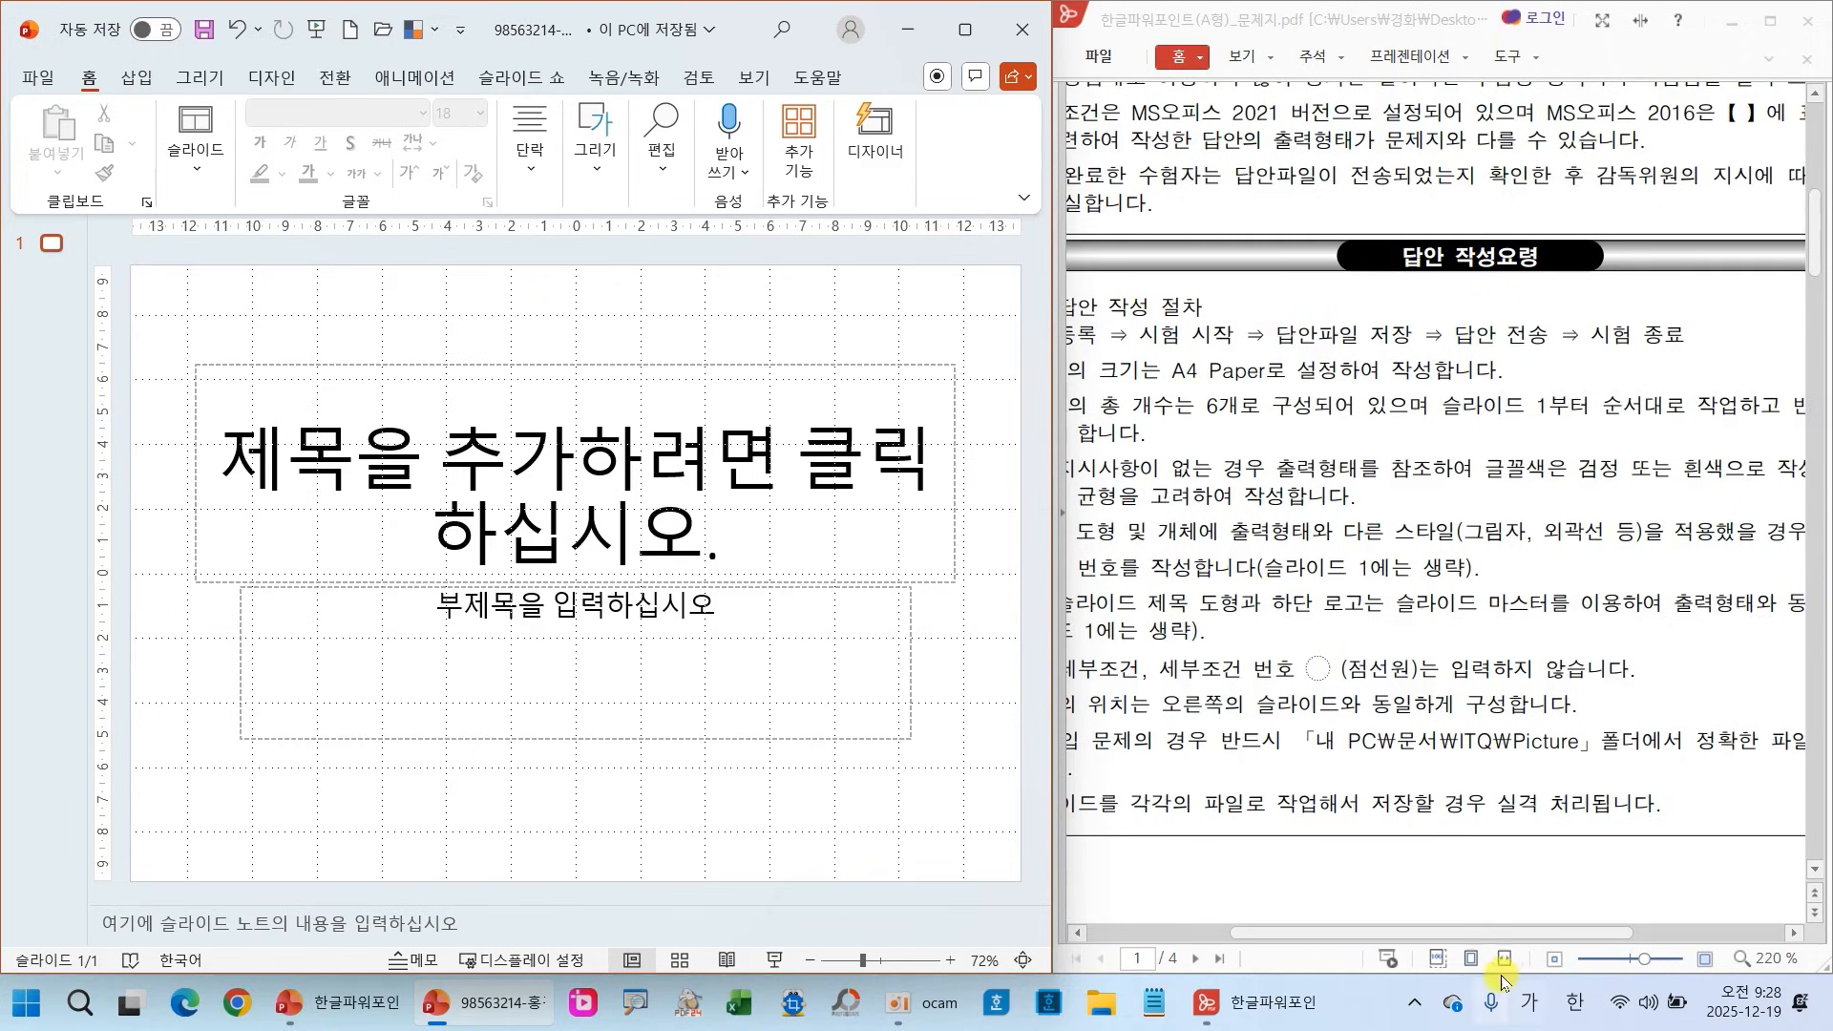
Review the exam paper's 답안 작성요령 for the slide size, number of slides, working order and shape style rules
drag(1516, 936, 1447, 941)
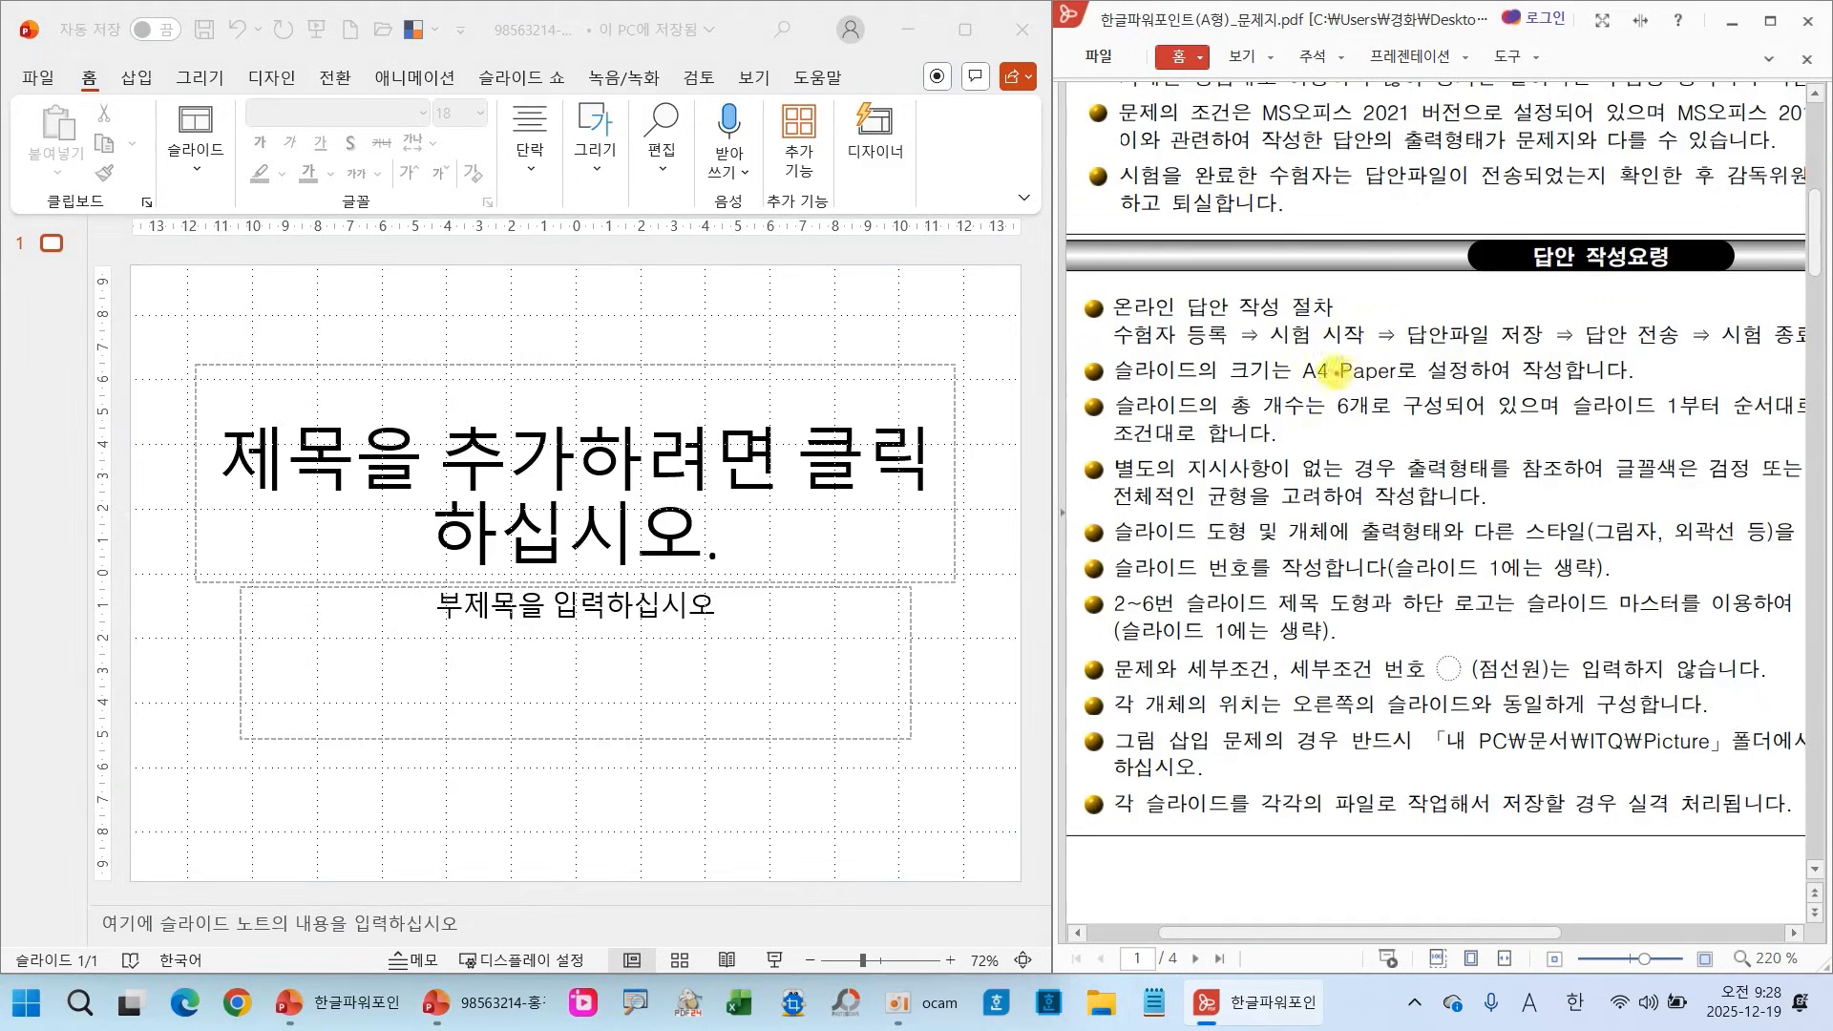
mouse_move(1284, 360)
mouse_down()
mouse_move(1362, 383)
mouse_move(1413, 426)
mouse_up()
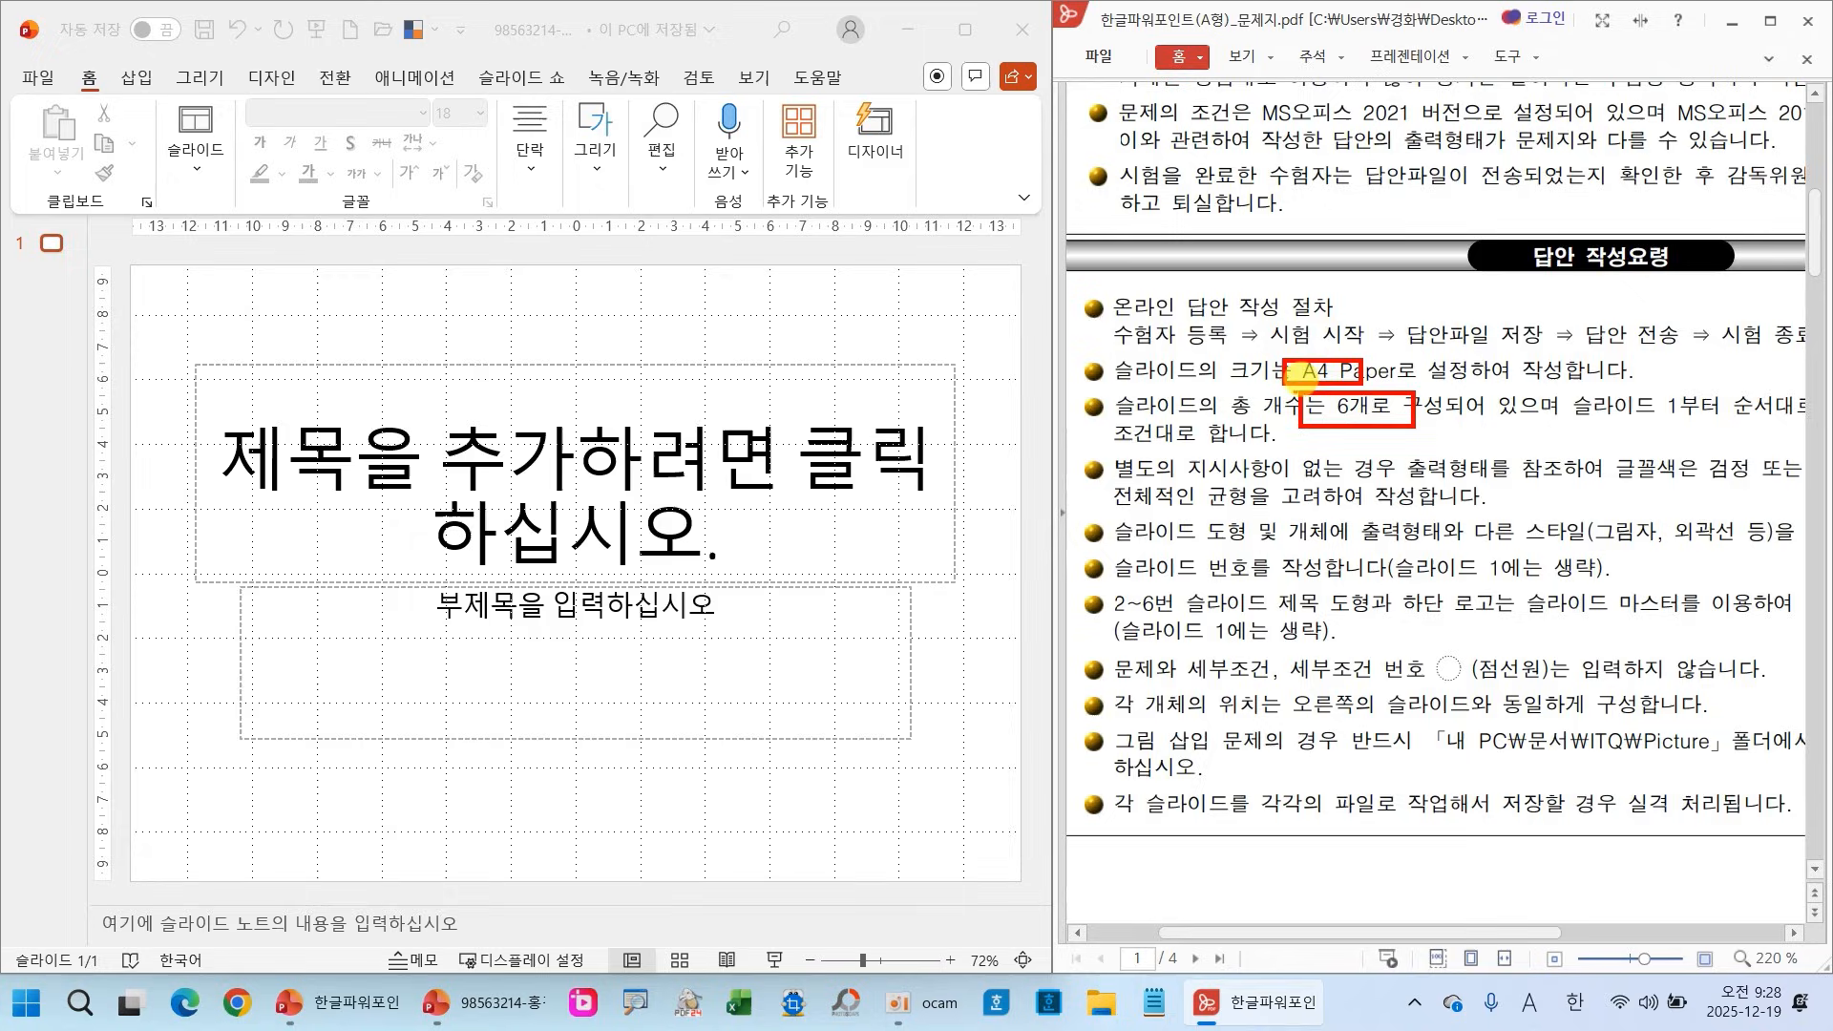
drag(1580, 417, 1696, 430)
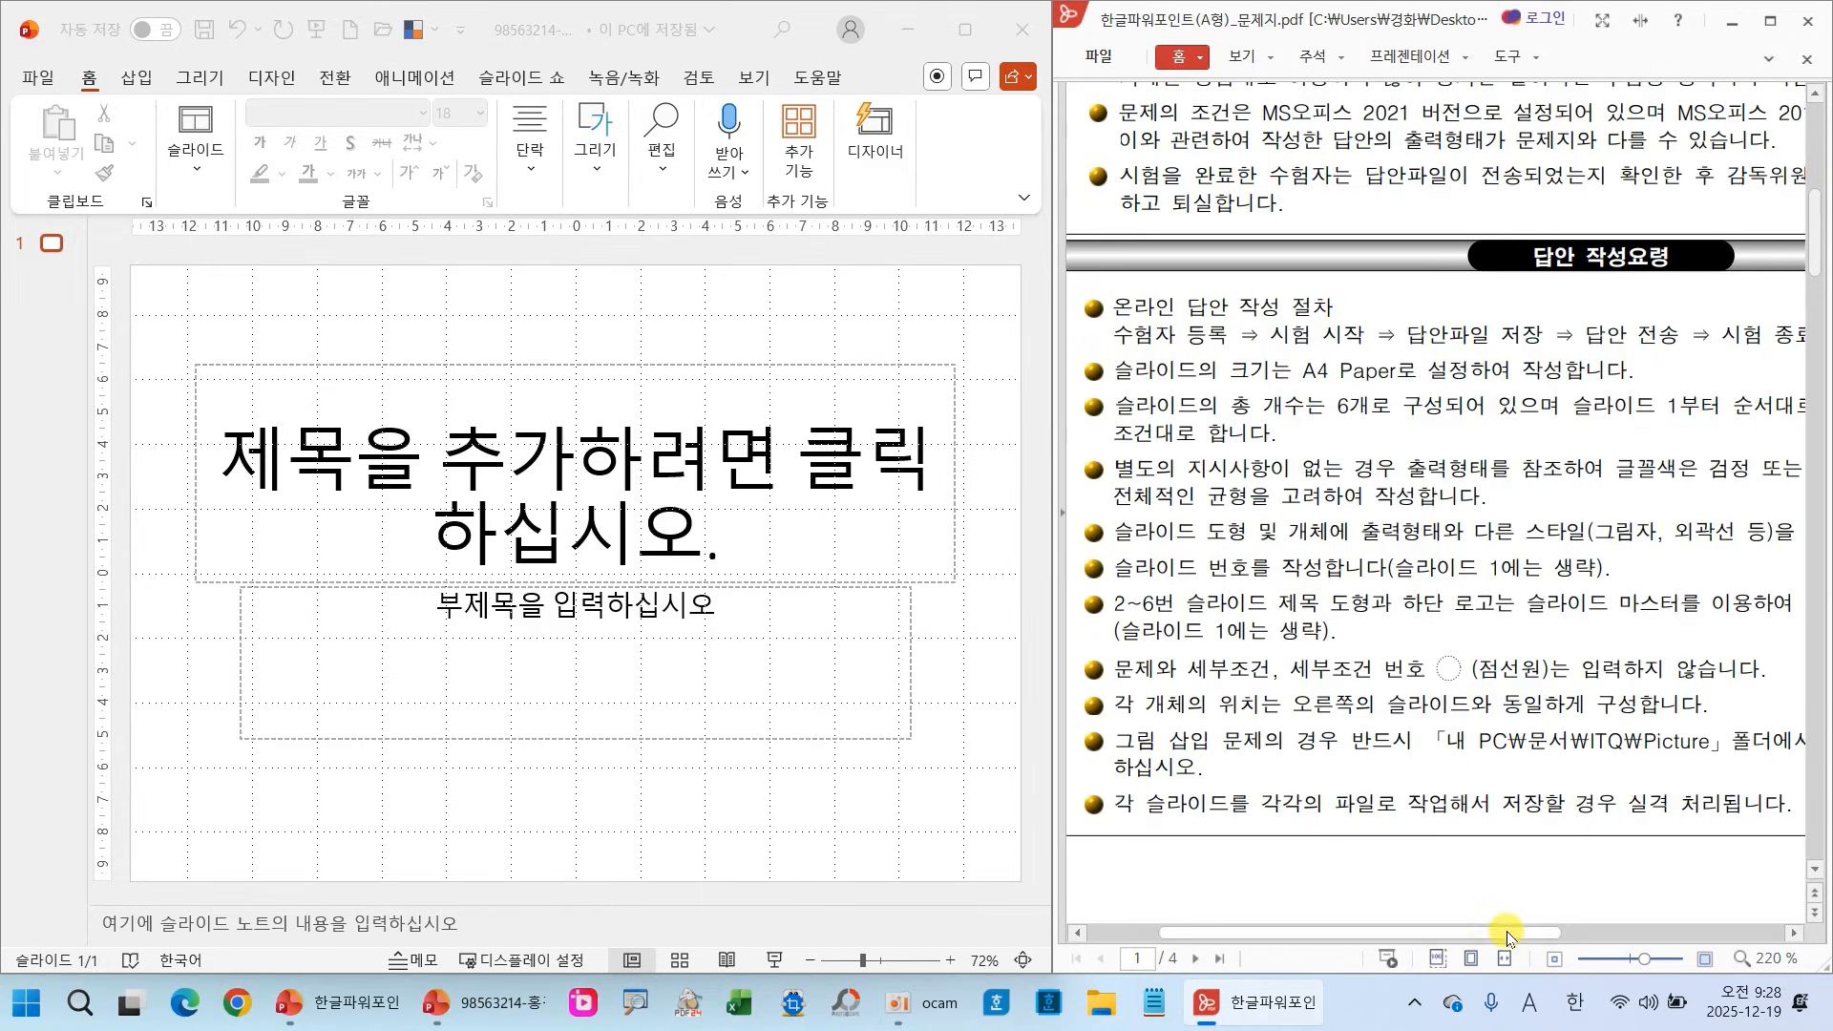
drag(1511, 933, 1564, 932)
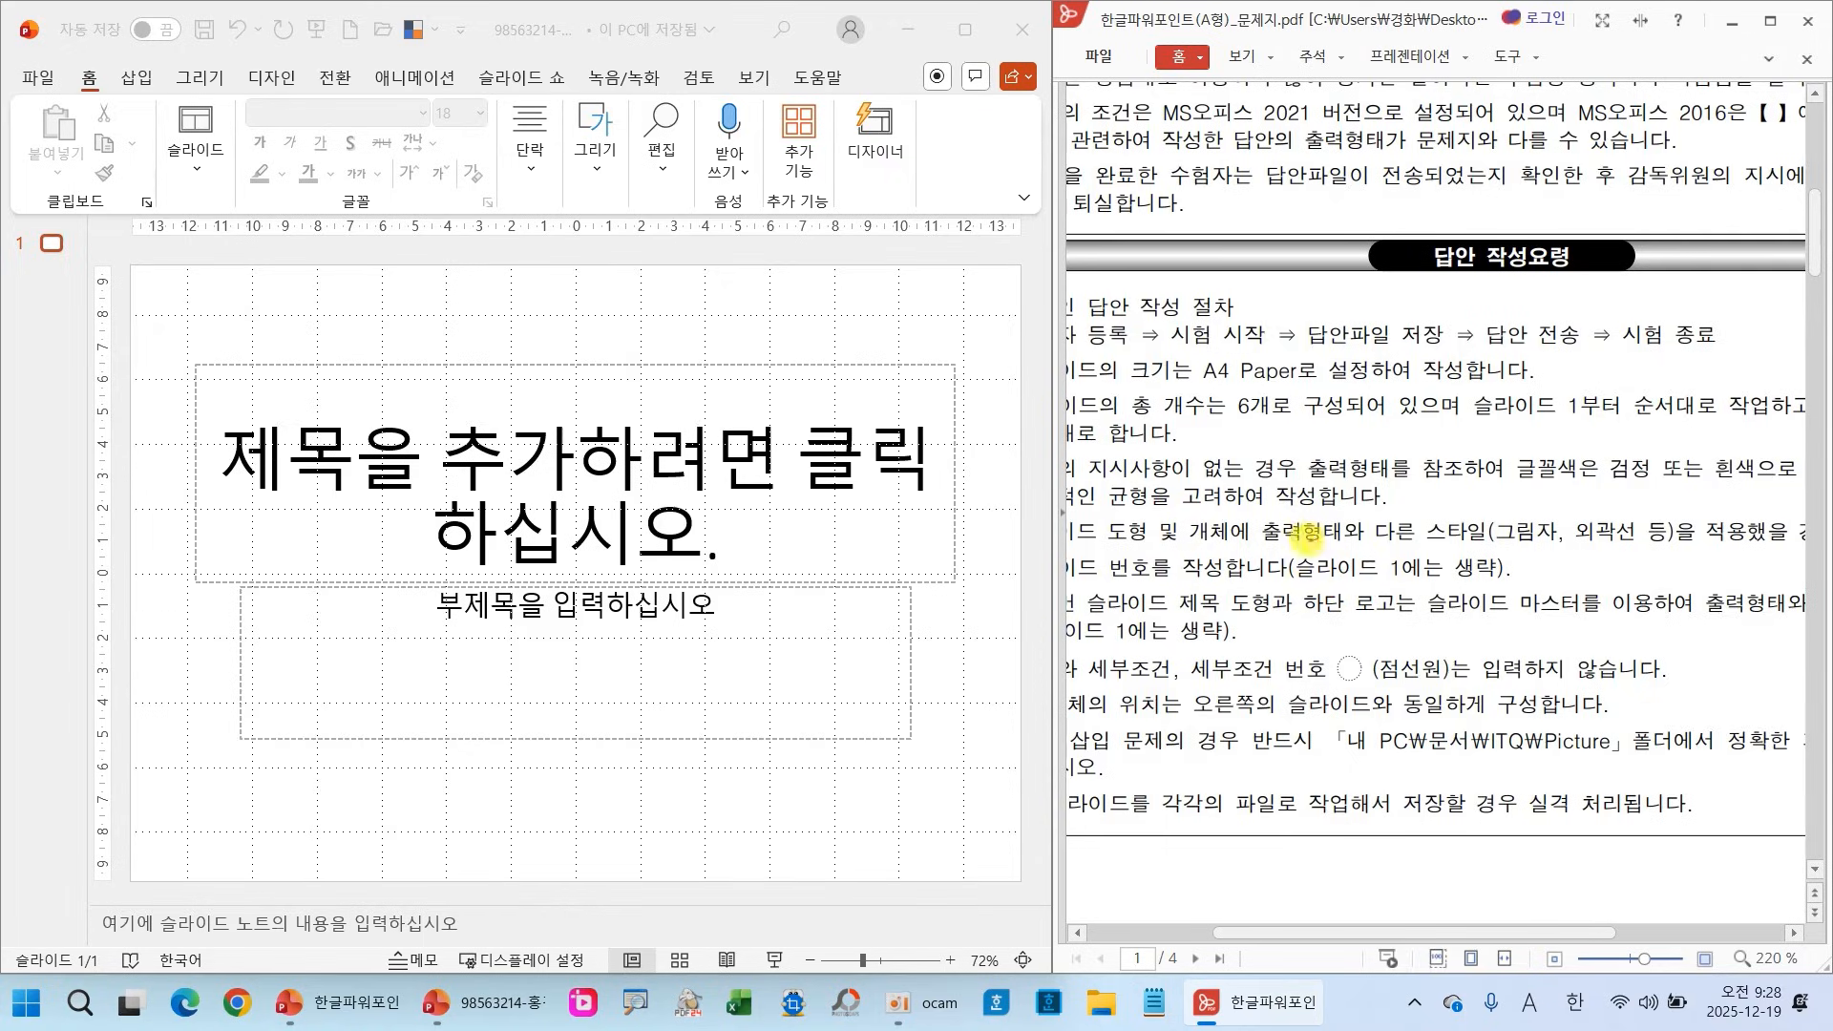
mouse_move(1252, 516)
mouse_down()
mouse_move(1327, 539)
mouse_move(1756, 556)
mouse_up()
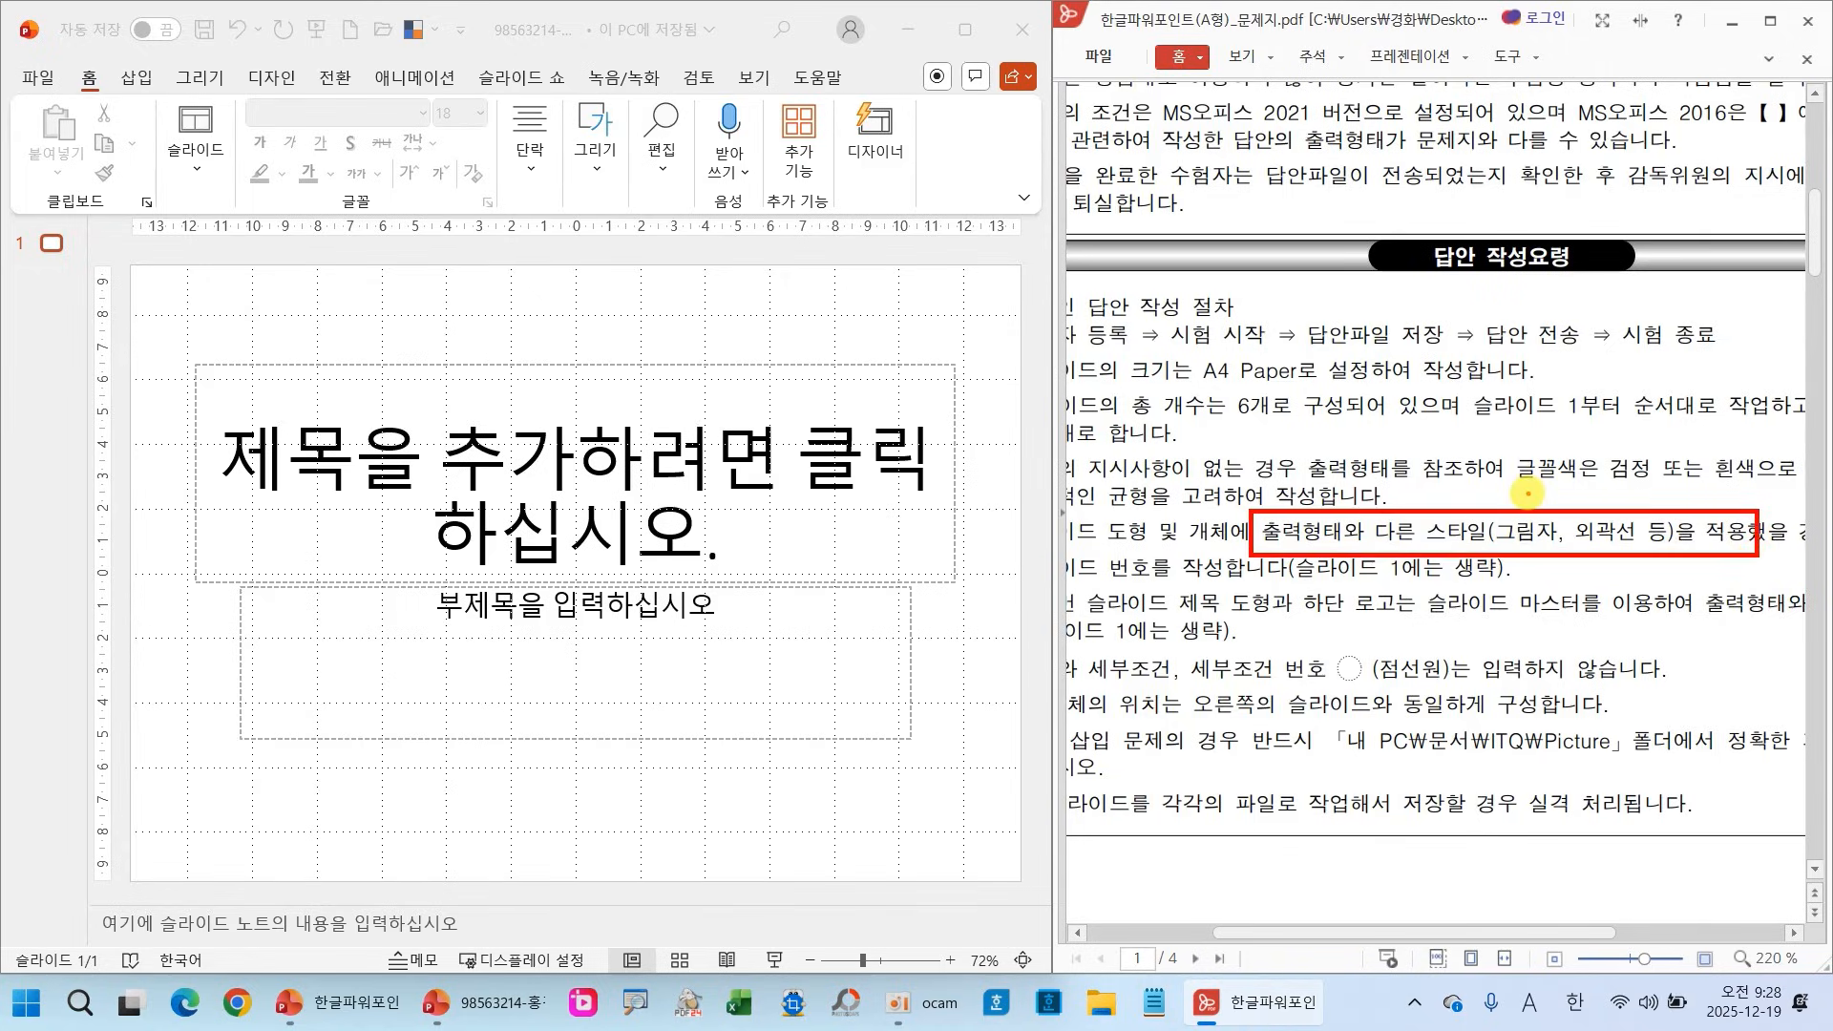
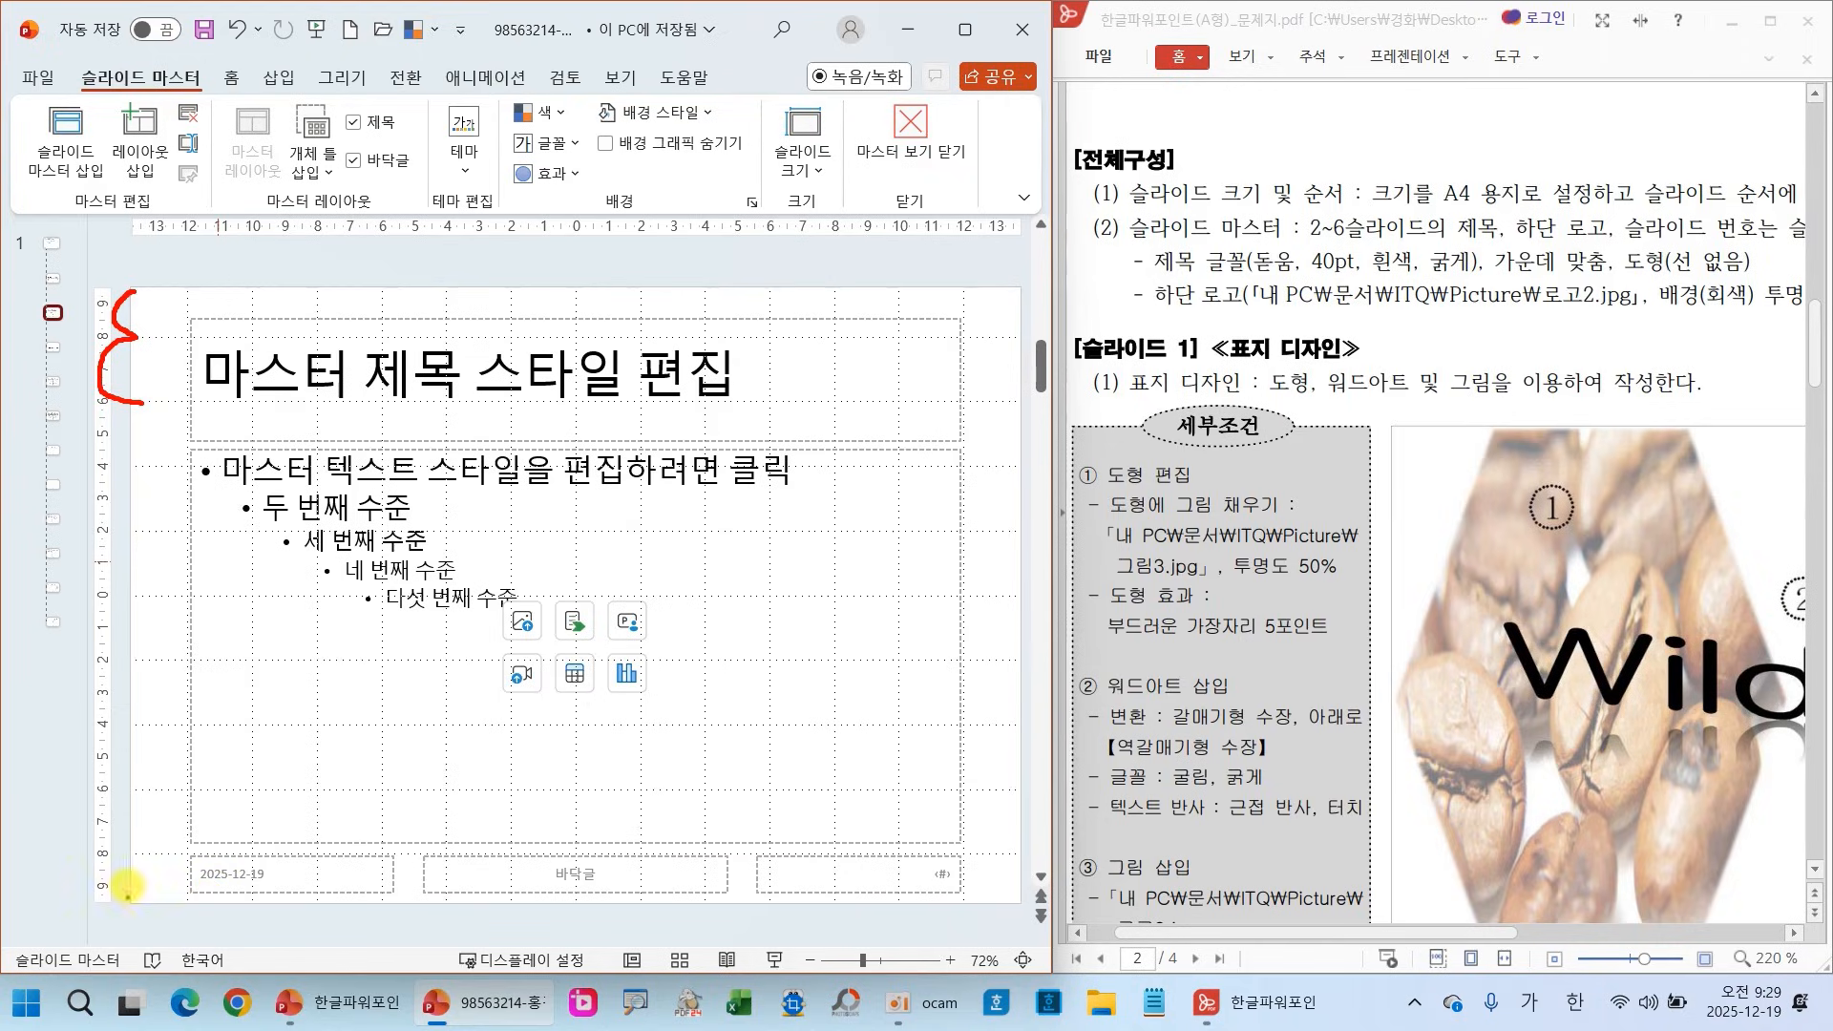
Compare the title and footer areas of the layout in the slide master with the 목차 slide in the exam paper
drag(133, 852, 108, 857)
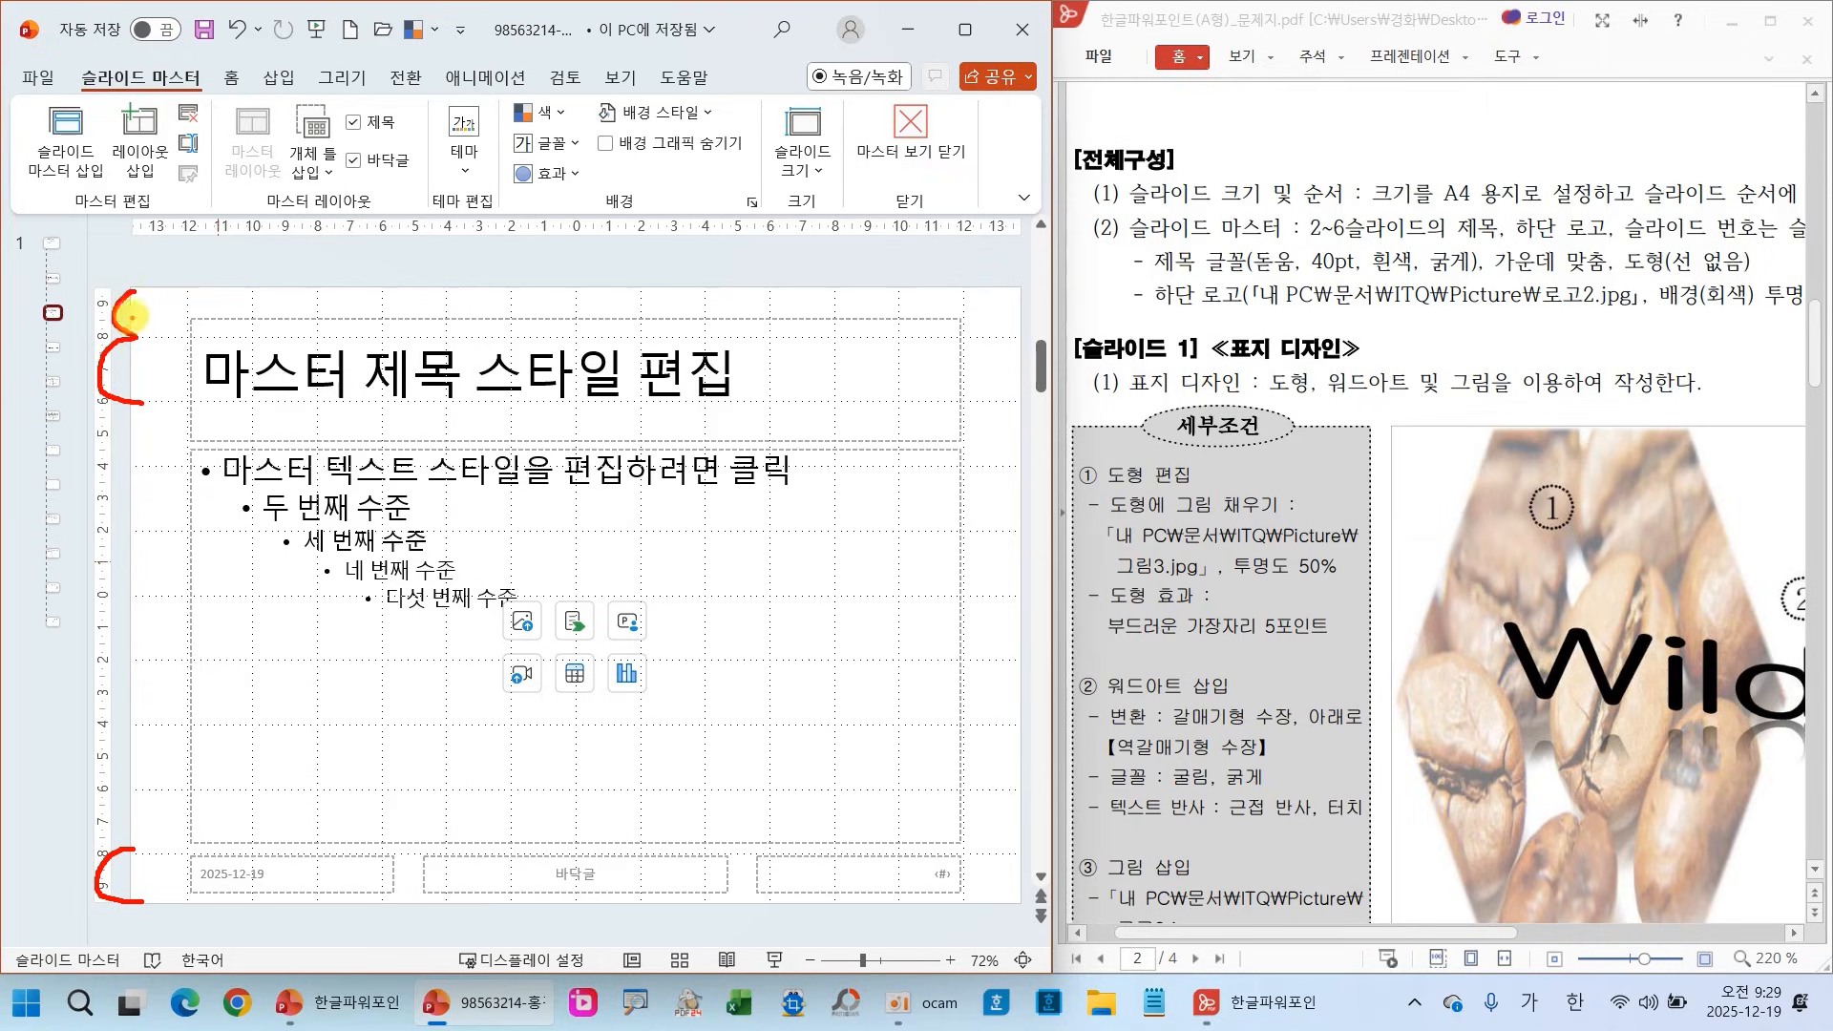
drag(127, 337, 124, 406)
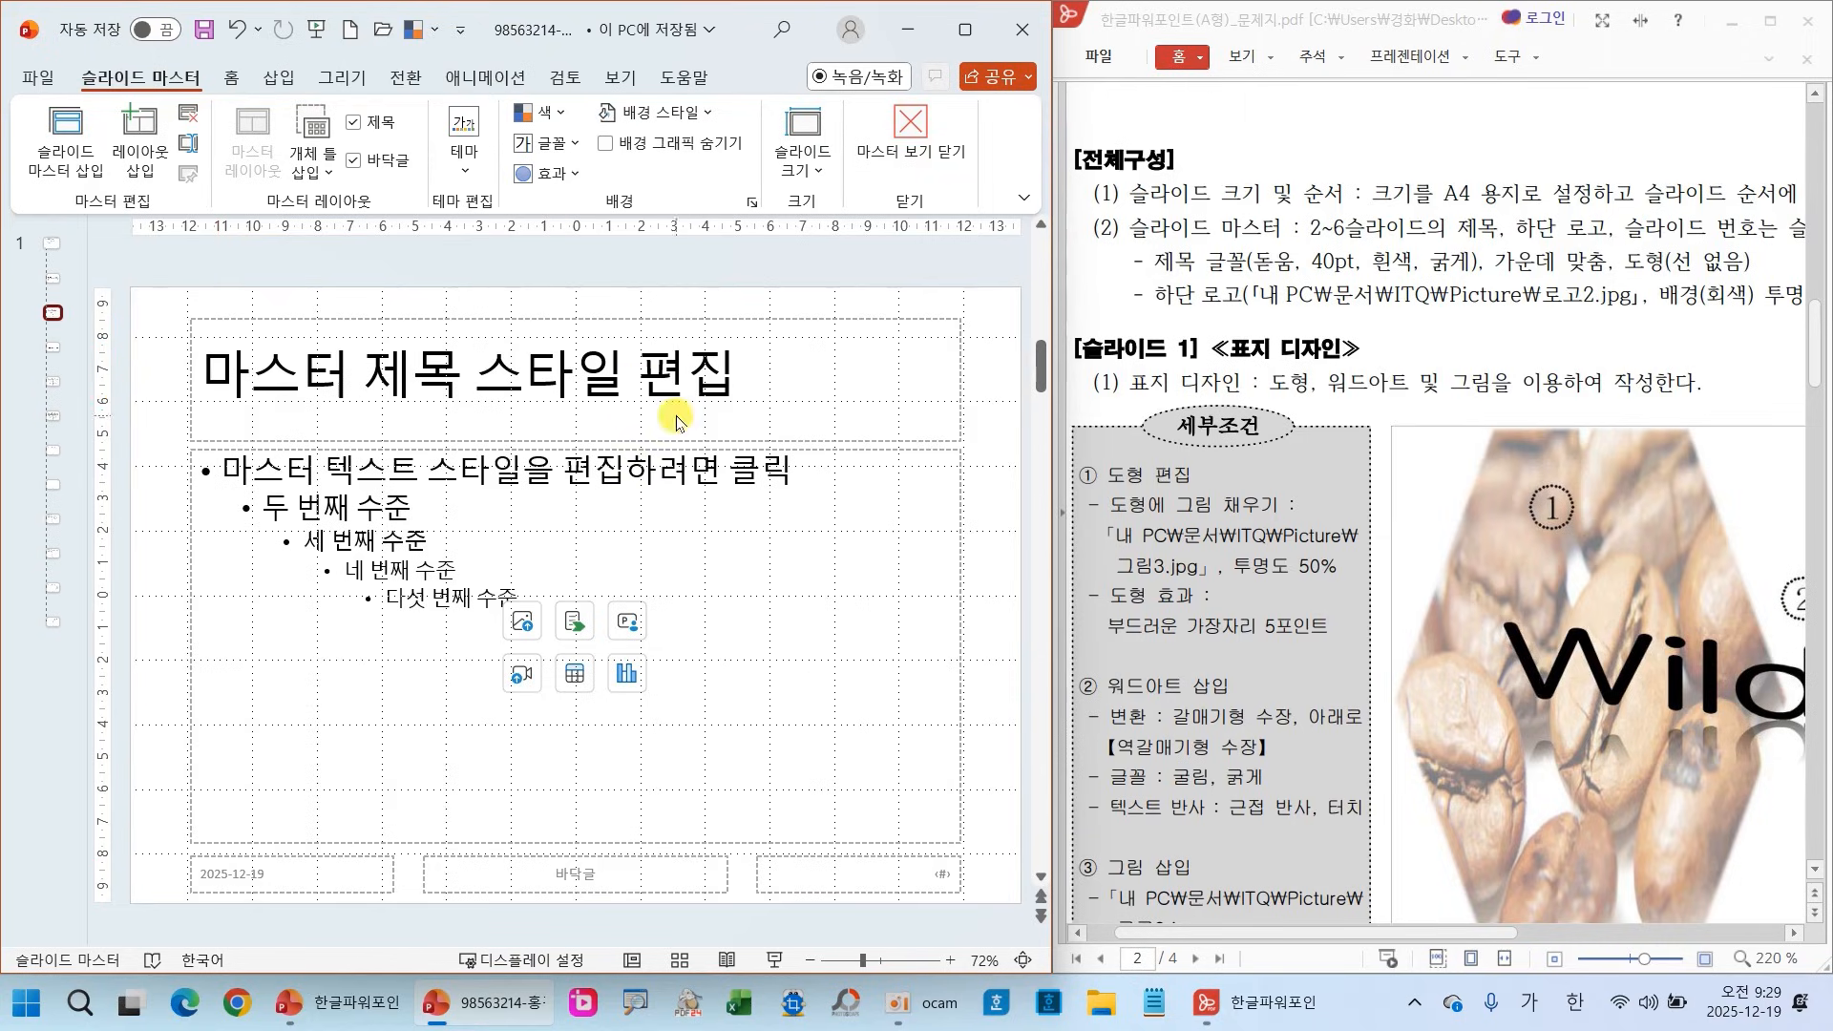
scroll(1452, 525, down, 5)
scroll(1442, 564, down, 2)
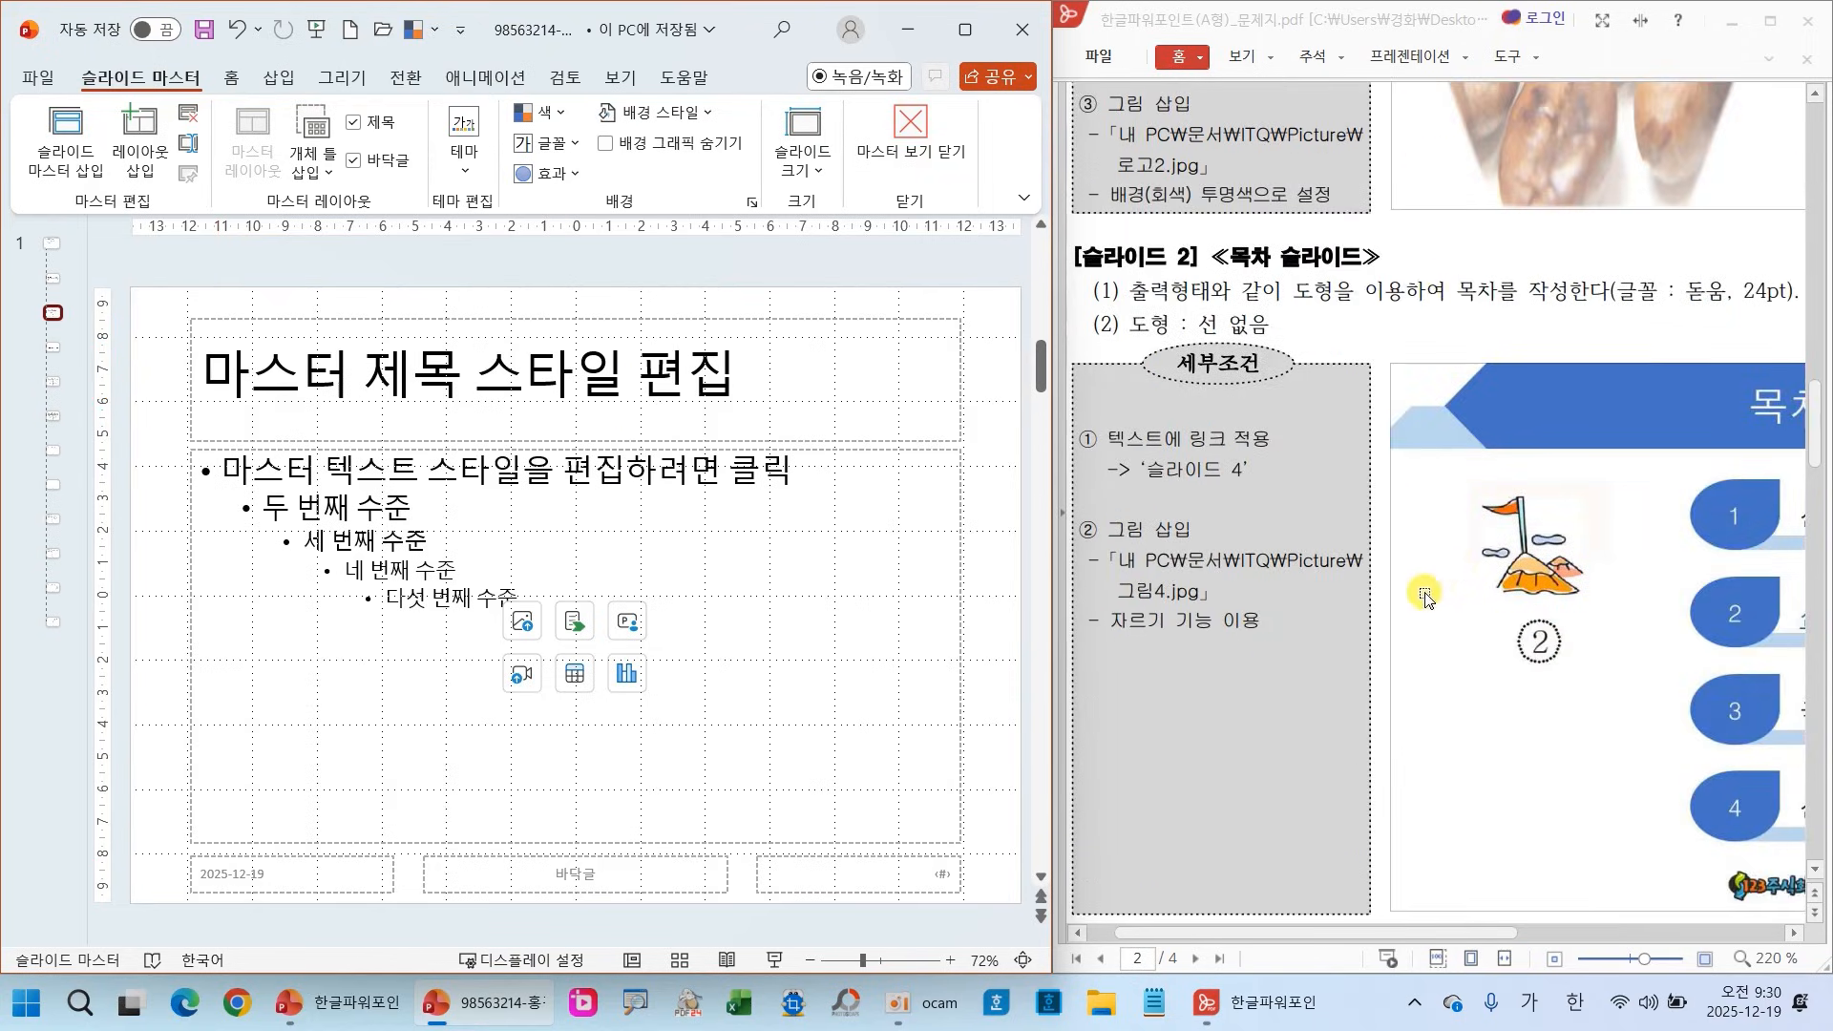
mouse_move(1372, 934)
mouse_down()
mouse_move(1588, 913)
mouse_move(1510, 911)
mouse_up()
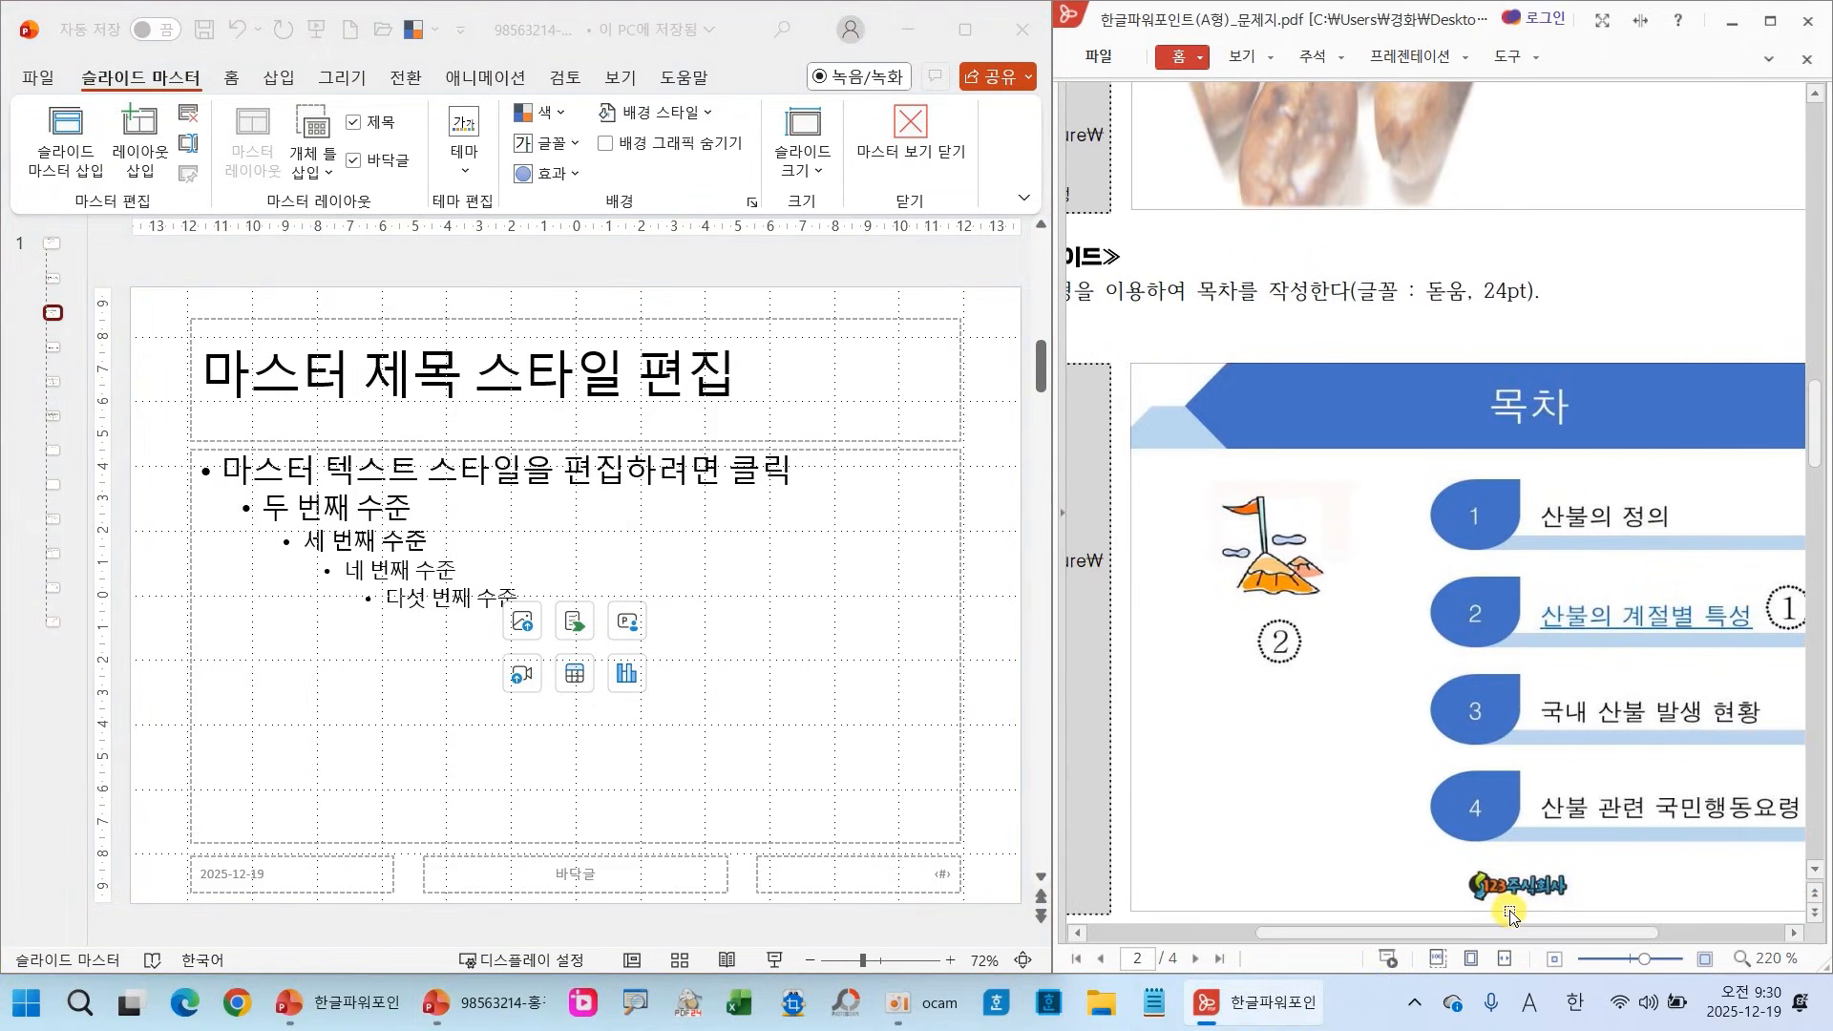
mouse_move(1110, 374)
mouse_down()
mouse_move(1161, 434)
mouse_move(1251, 286)
mouse_up()
Draw a rectangle with both top corners snipped across the full slide width over the master layout's title placeholder
click(263, 84)
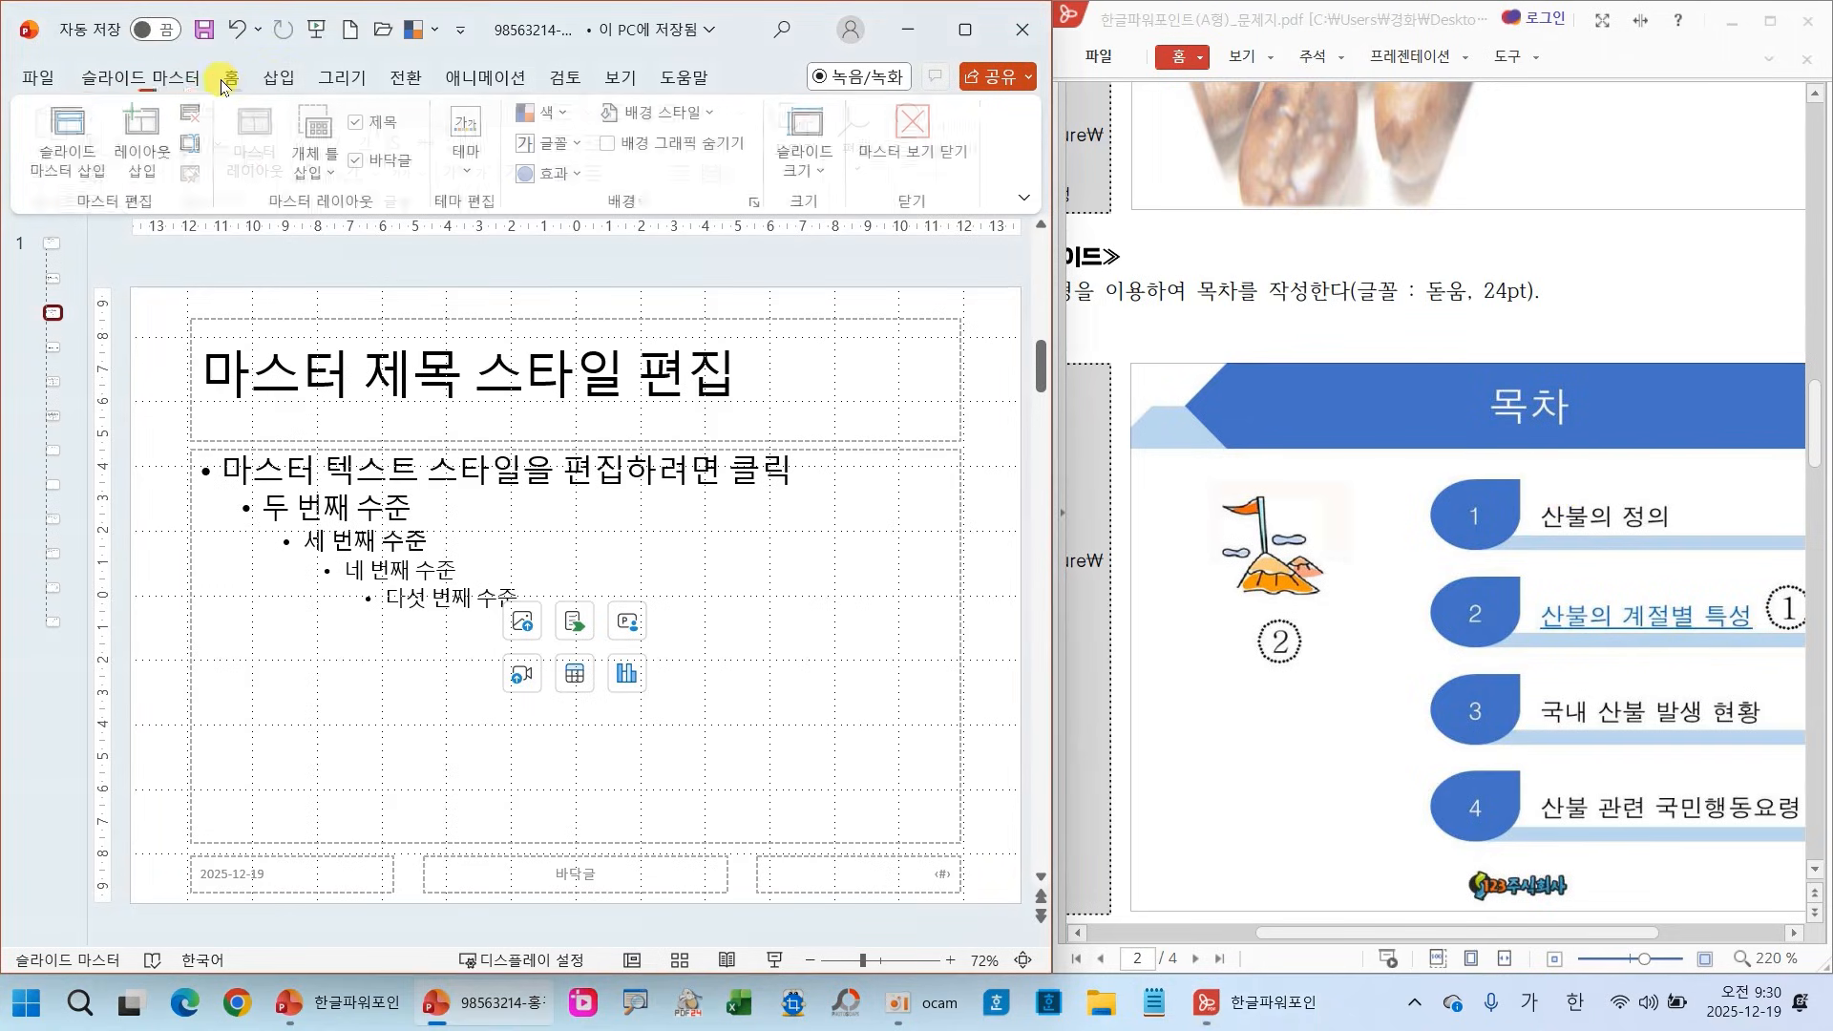
click(232, 76)
click(788, 181)
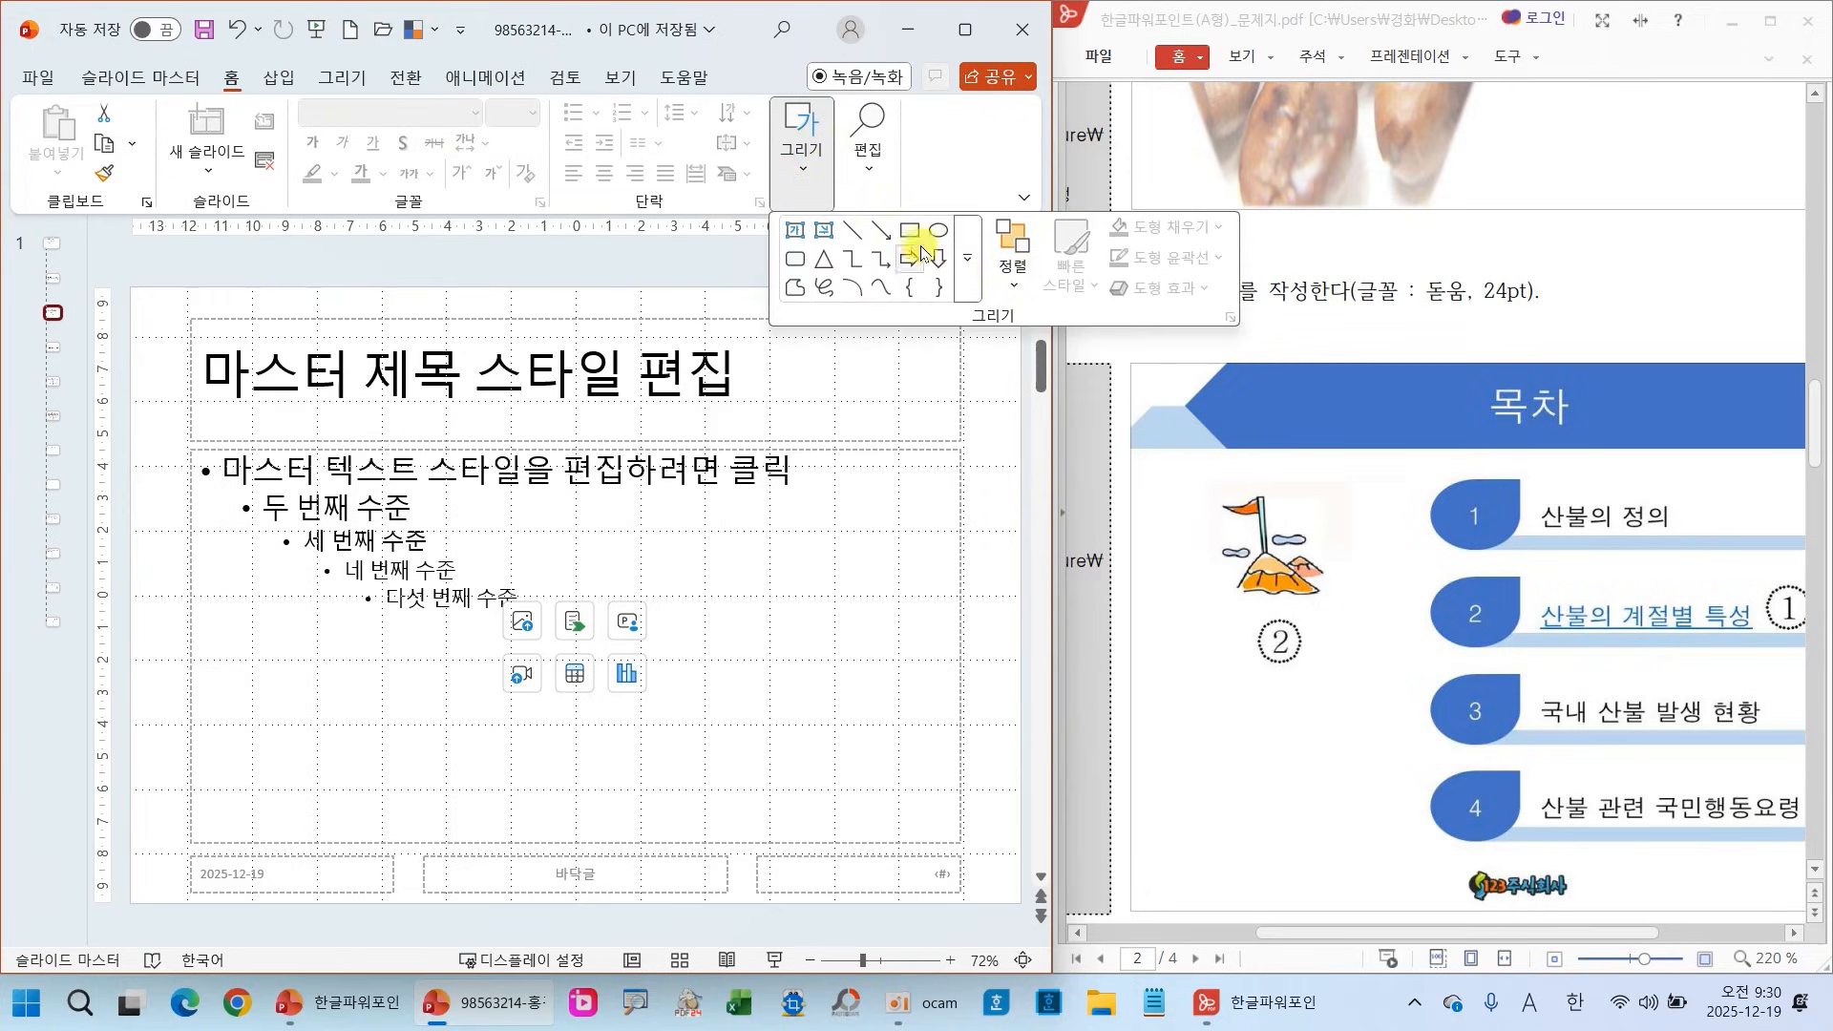
click(967, 285)
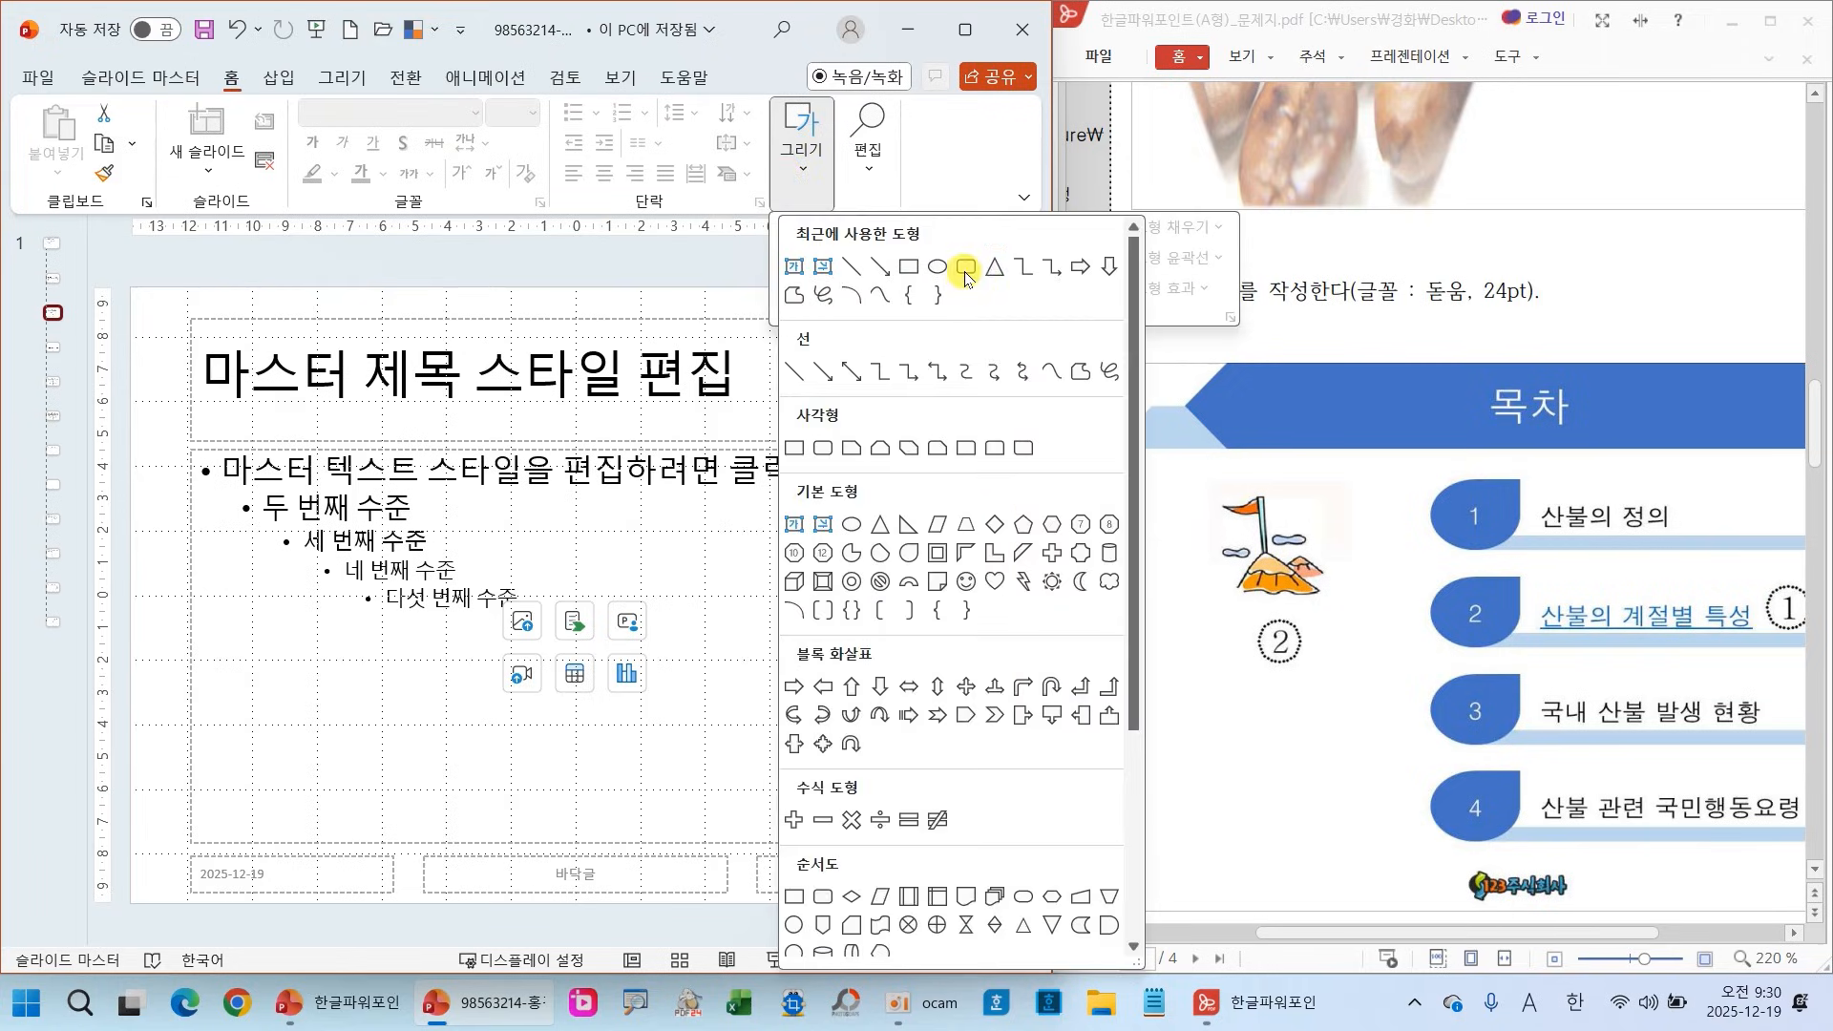
click(879, 449)
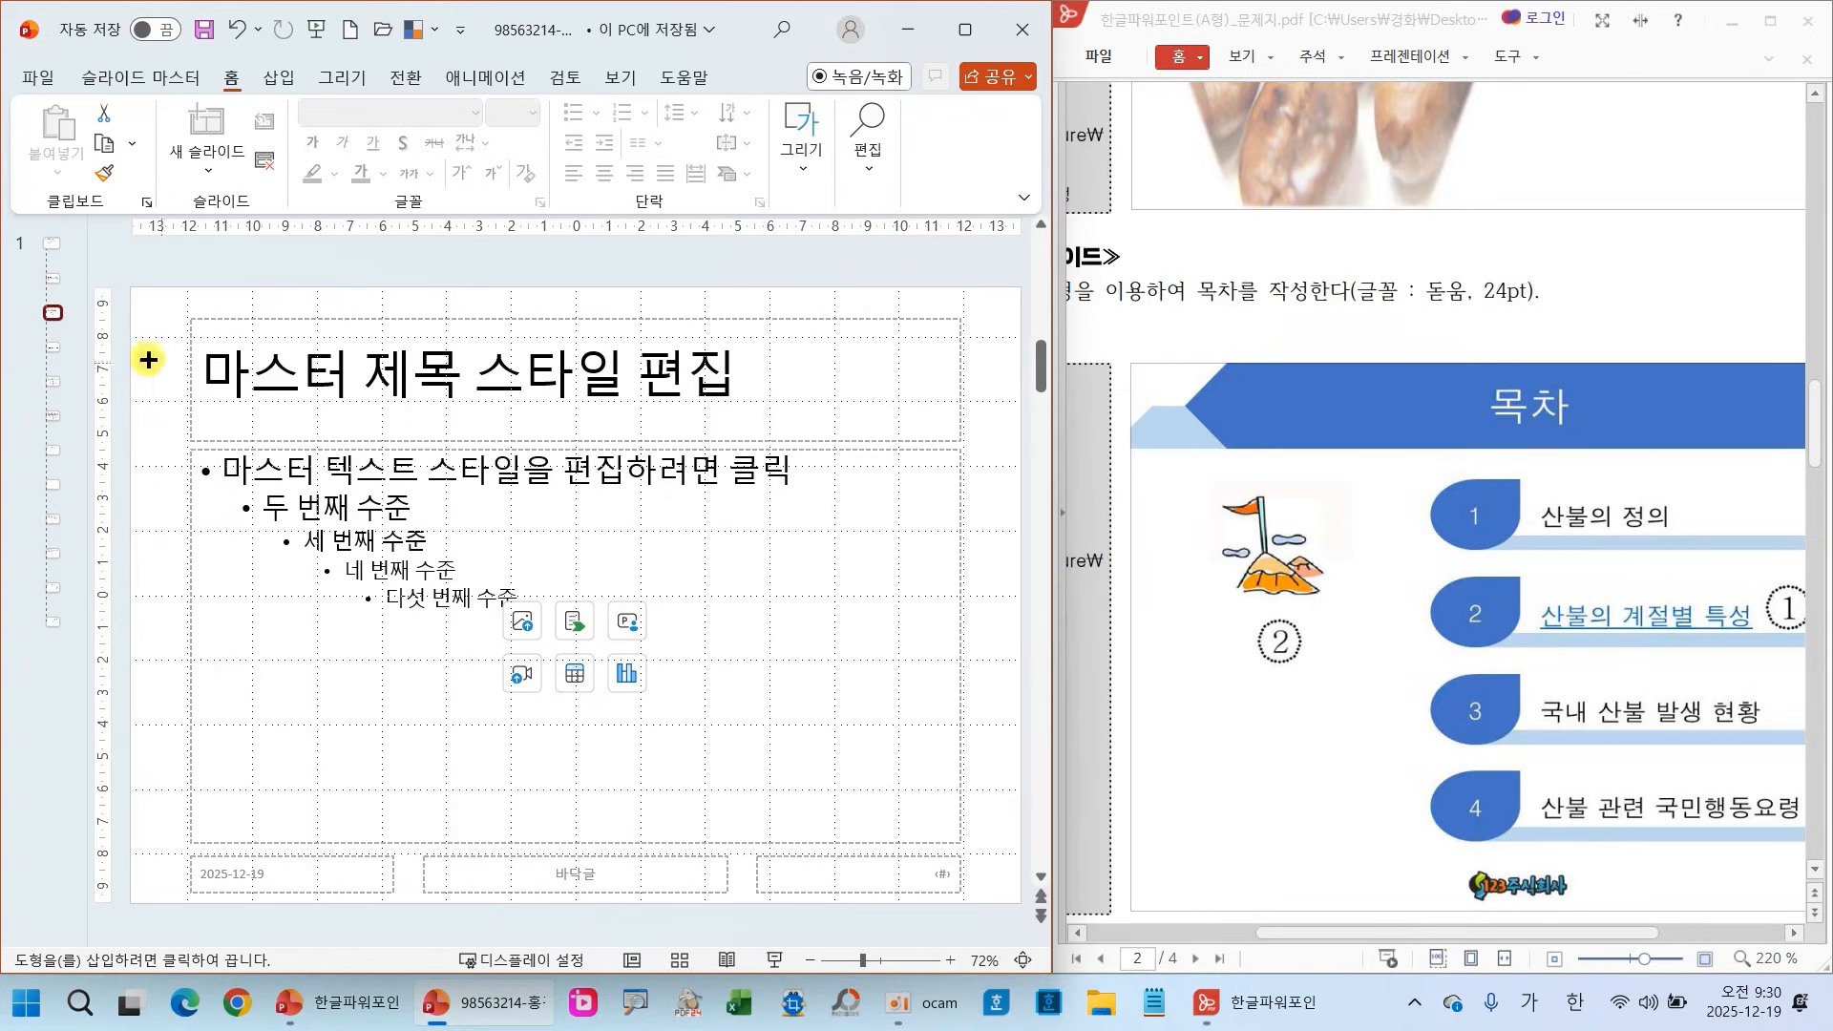
drag(127, 360, 1022, 392)
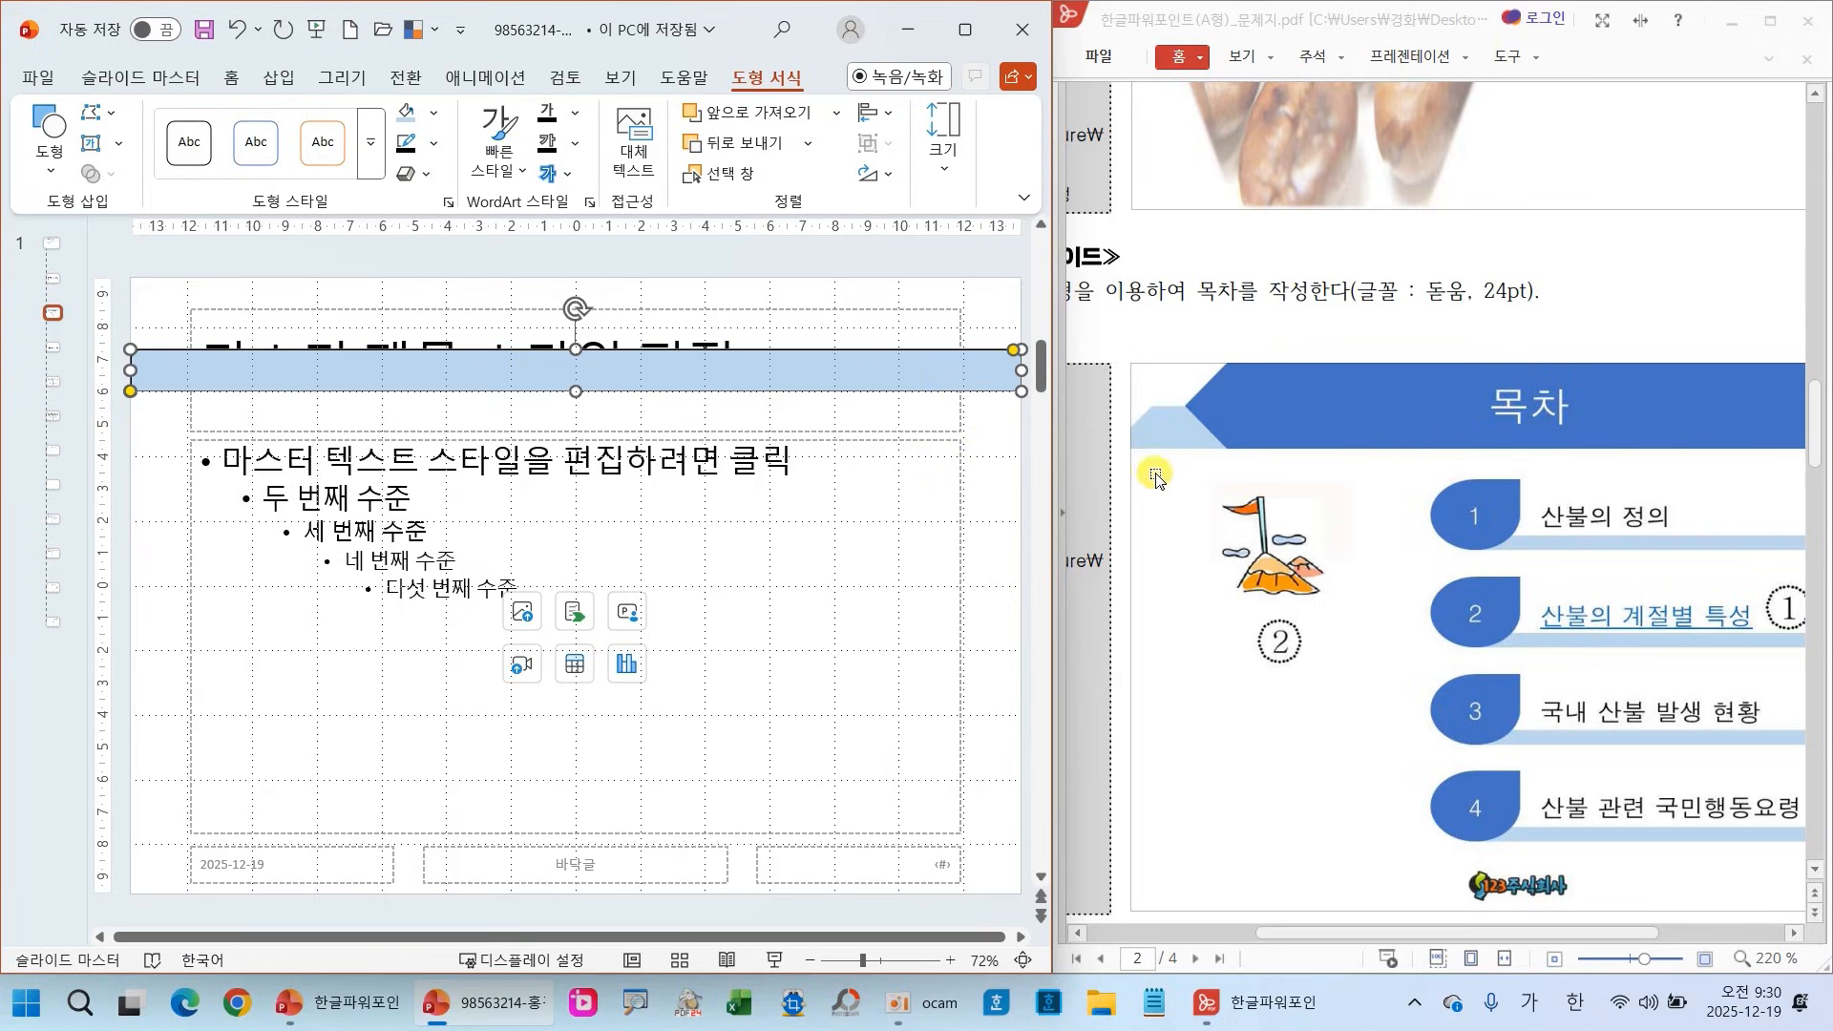
Enlarge the snipped top corners of the title rectangle slightly, following the light blue shape behind the 목차 title
mouse_move(1105, 413)
mouse_down()
mouse_move(1170, 392)
mouse_move(1198, 418)
mouse_up()
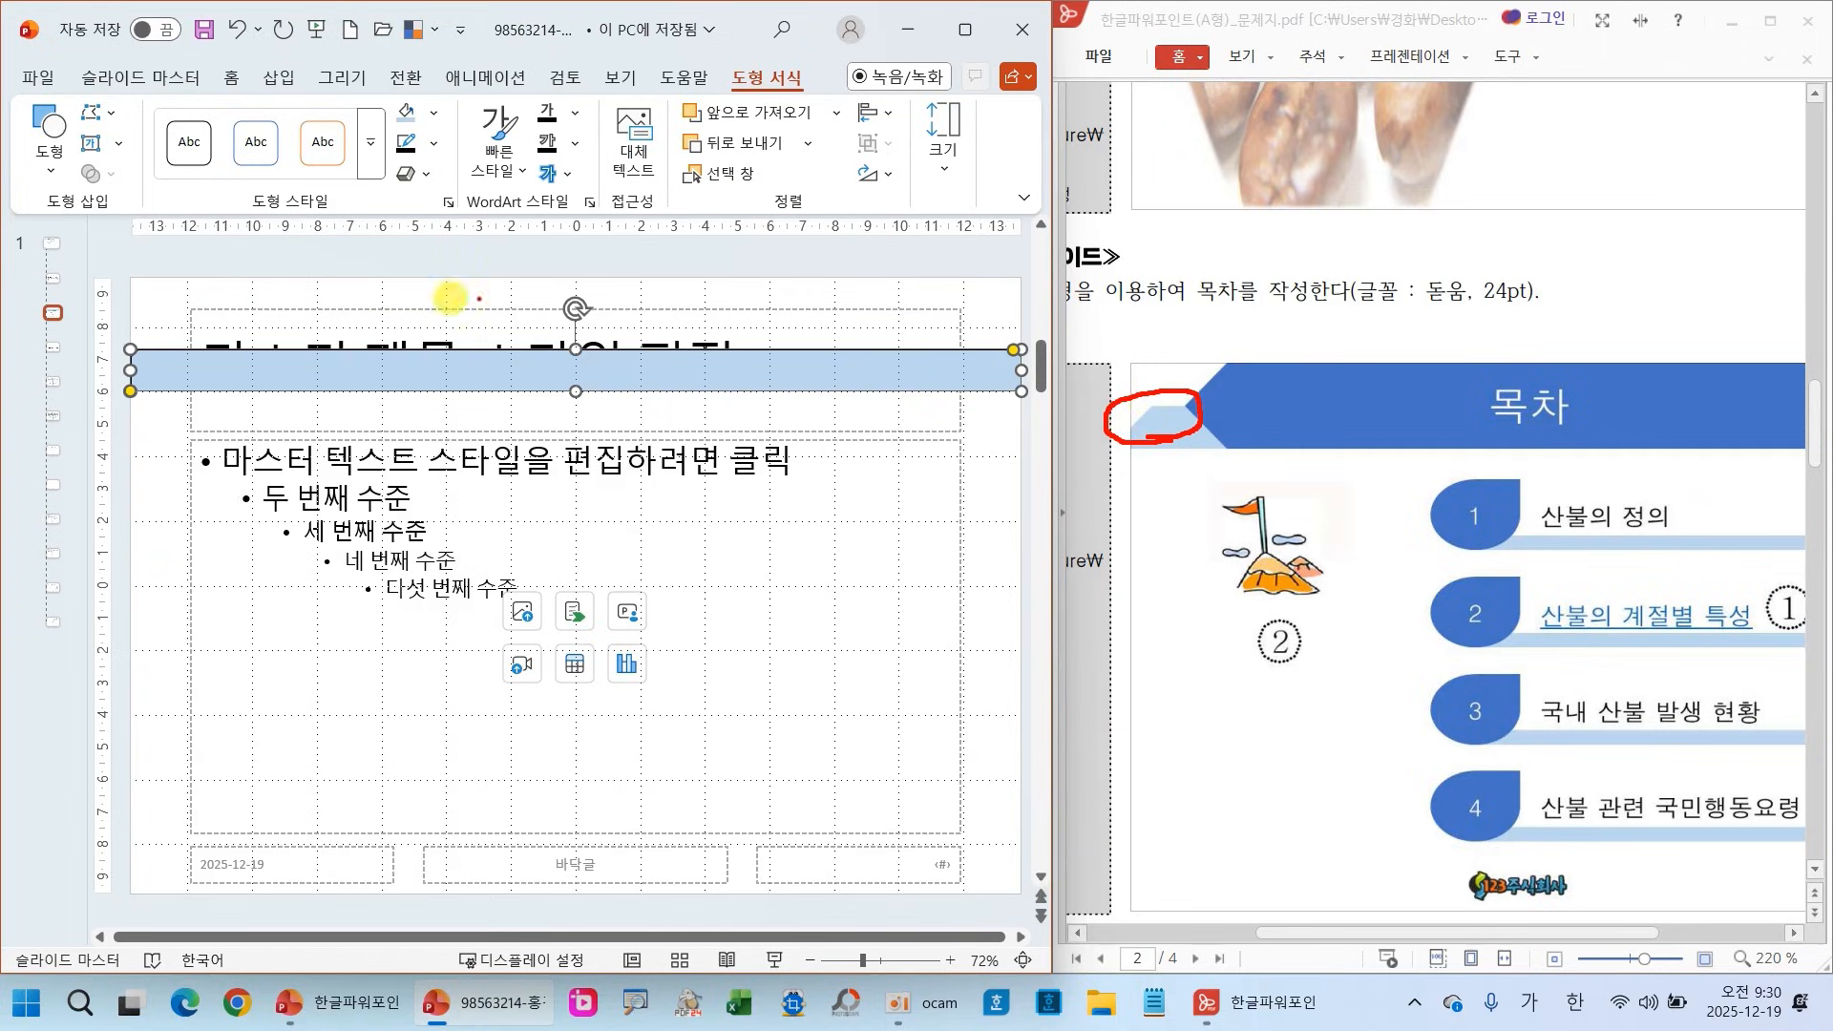
mouse_move(1045, 363)
mouse_down()
mouse_move(984, 334)
mouse_move(1019, 350)
mouse_up()
key(Escape)
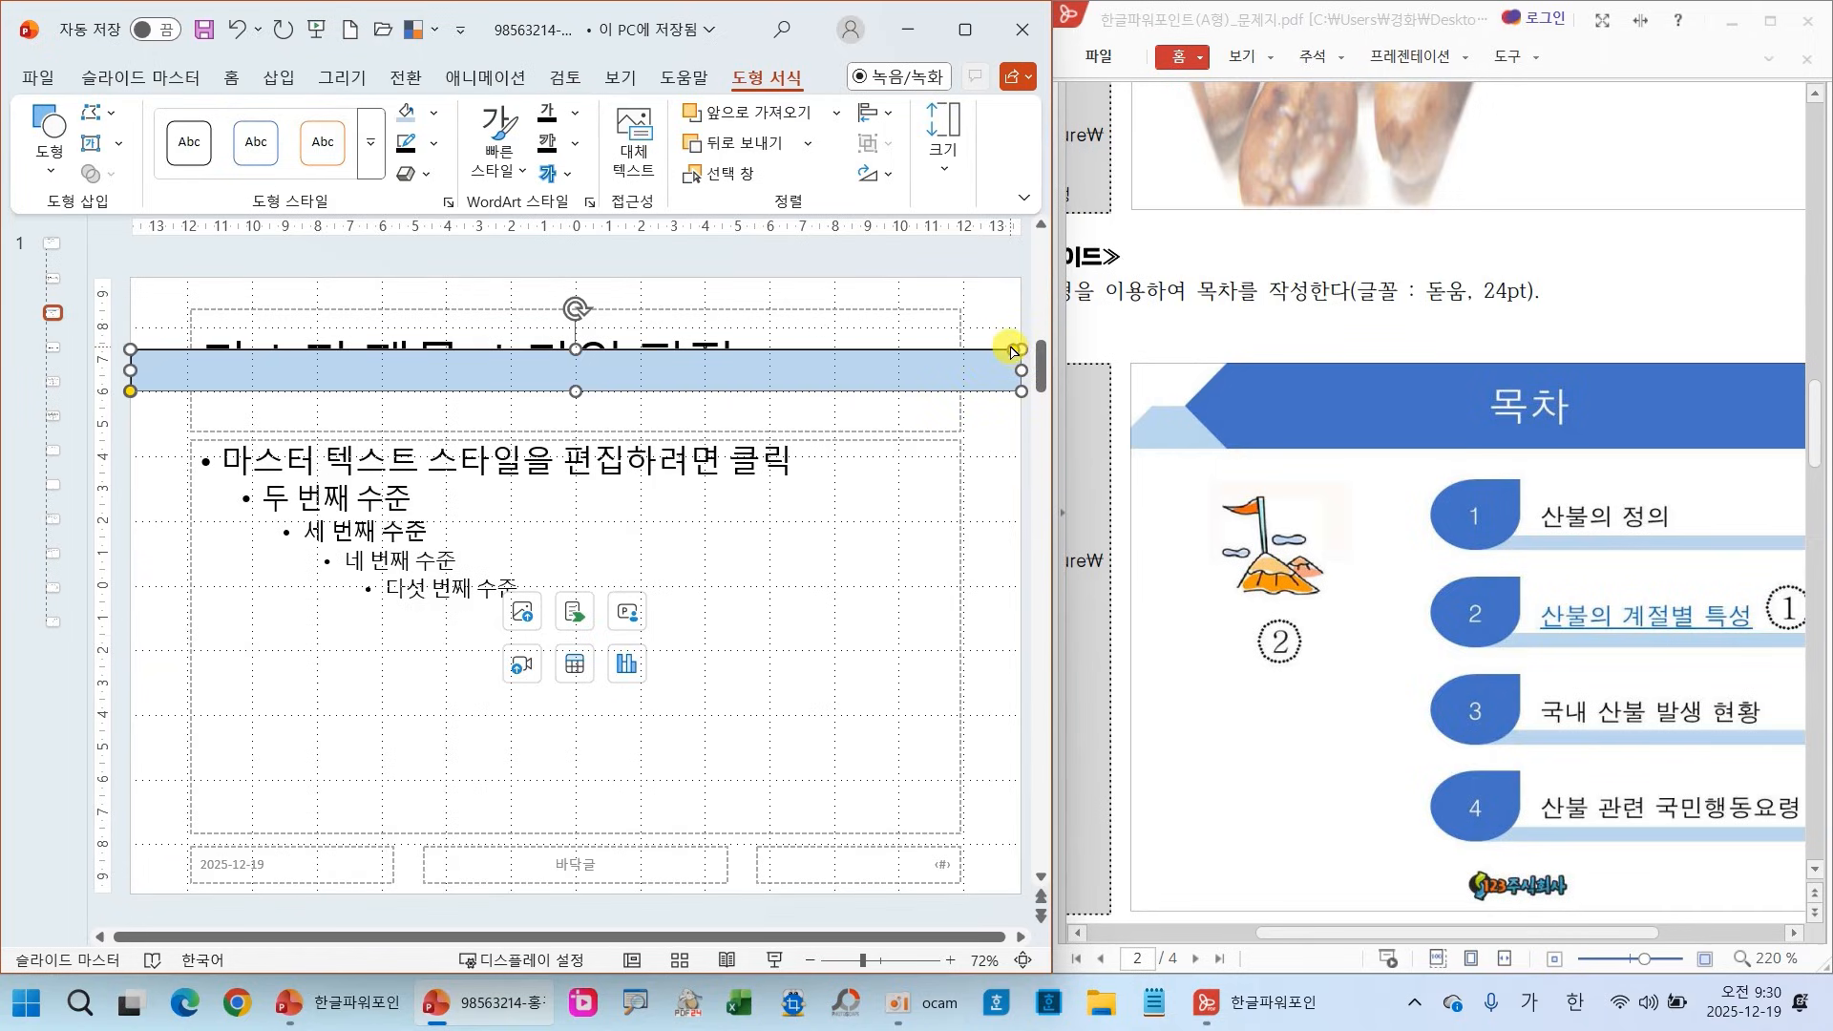
click(1009, 351)
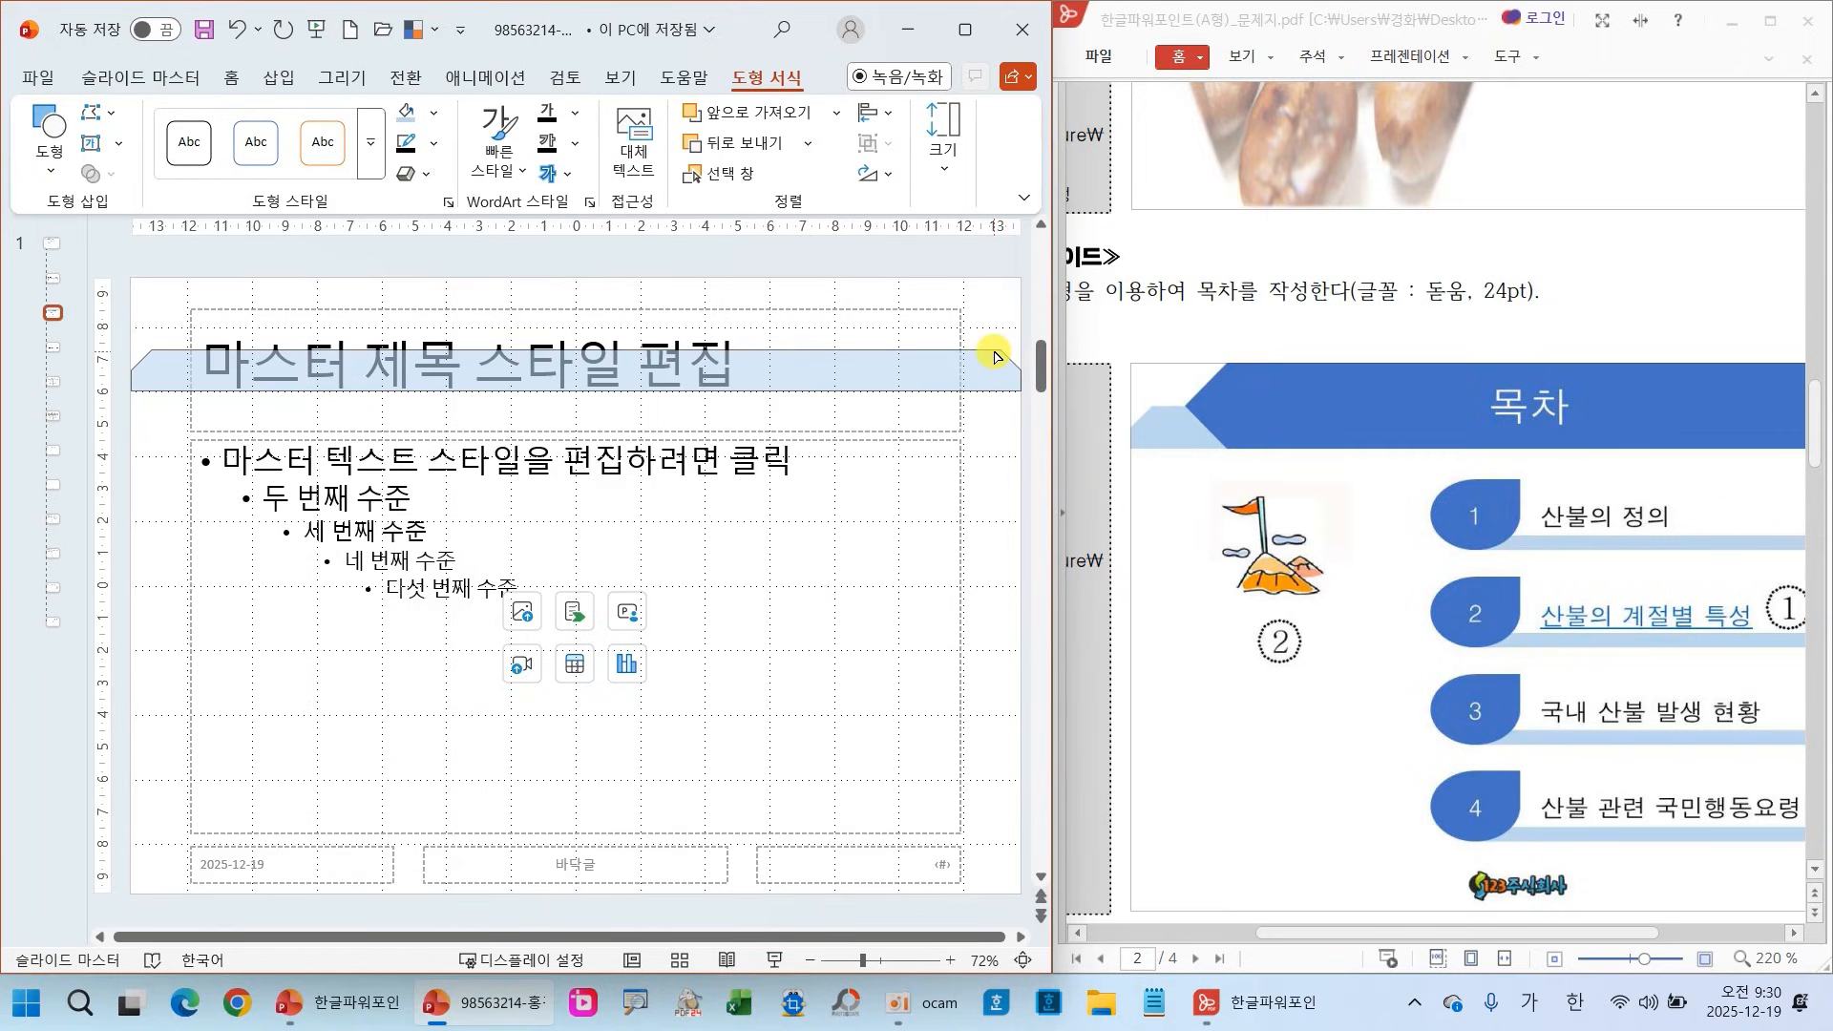
drag(993, 353, 993, 353)
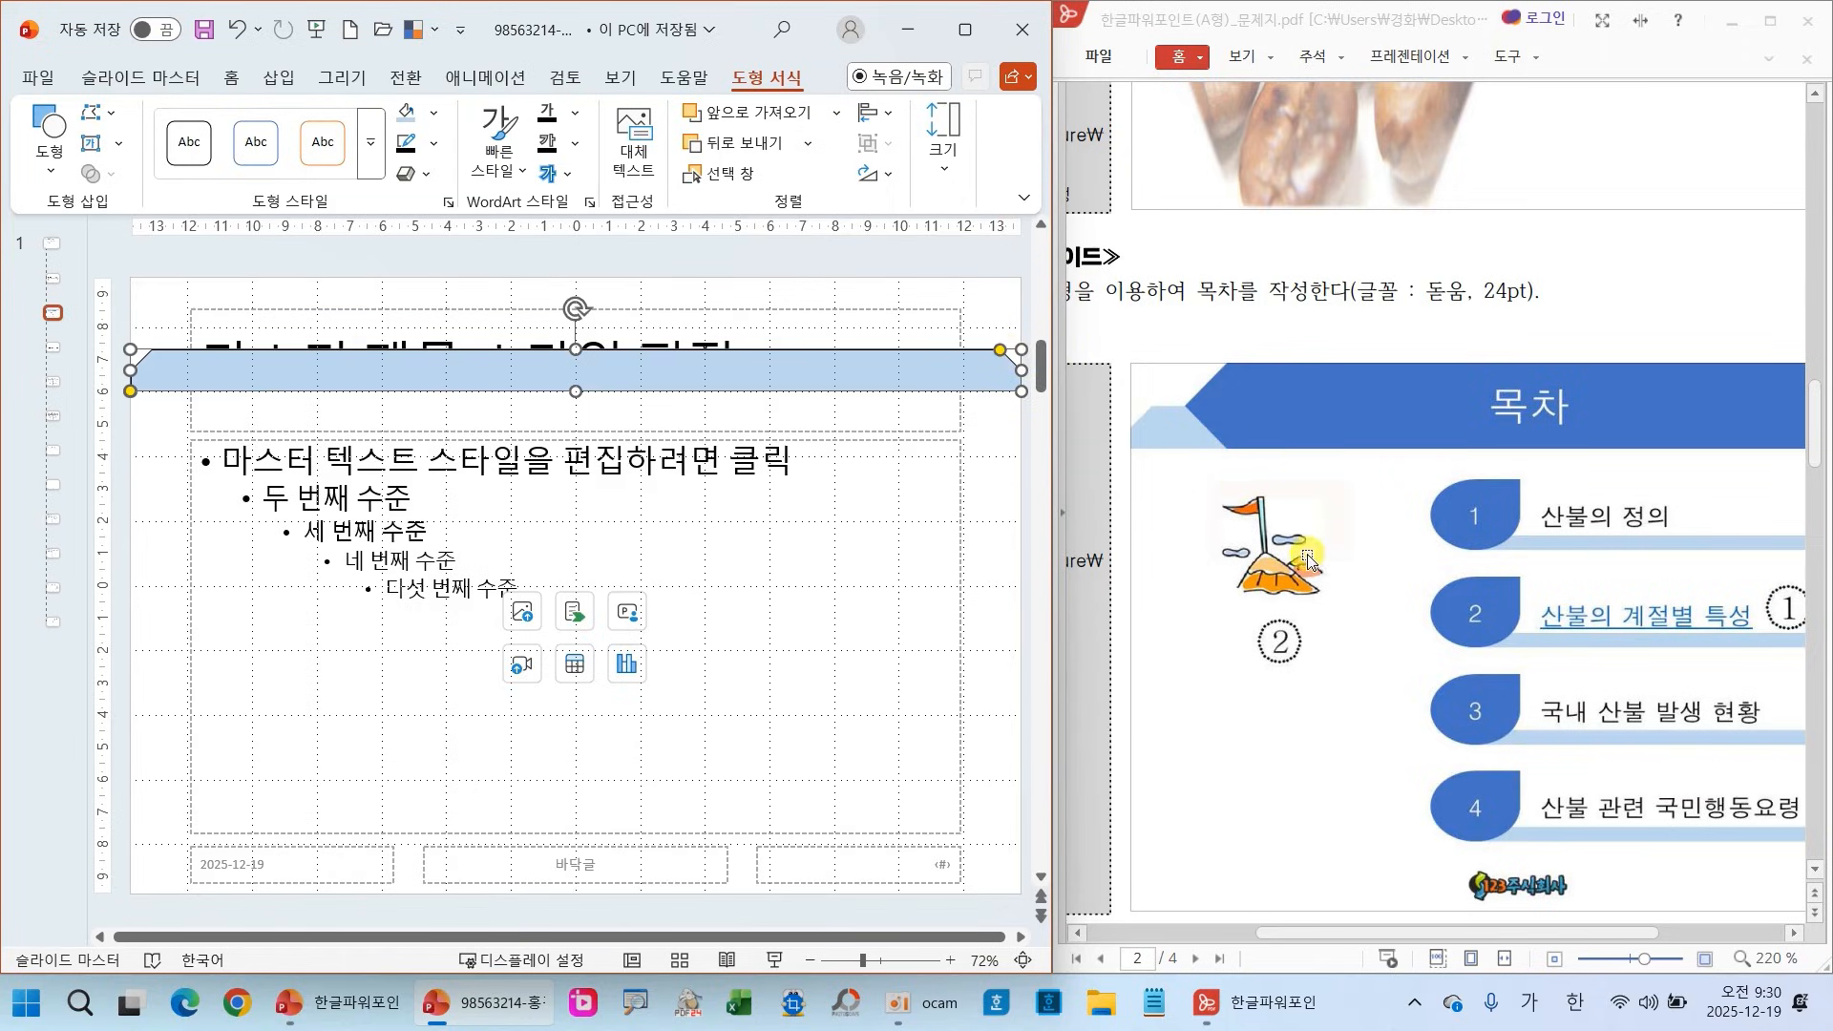
Check the exam paper's title shape condition 도형(선 없음) and remove the outline of the snipped rectangle
scroll(1313, 571, up, 8)
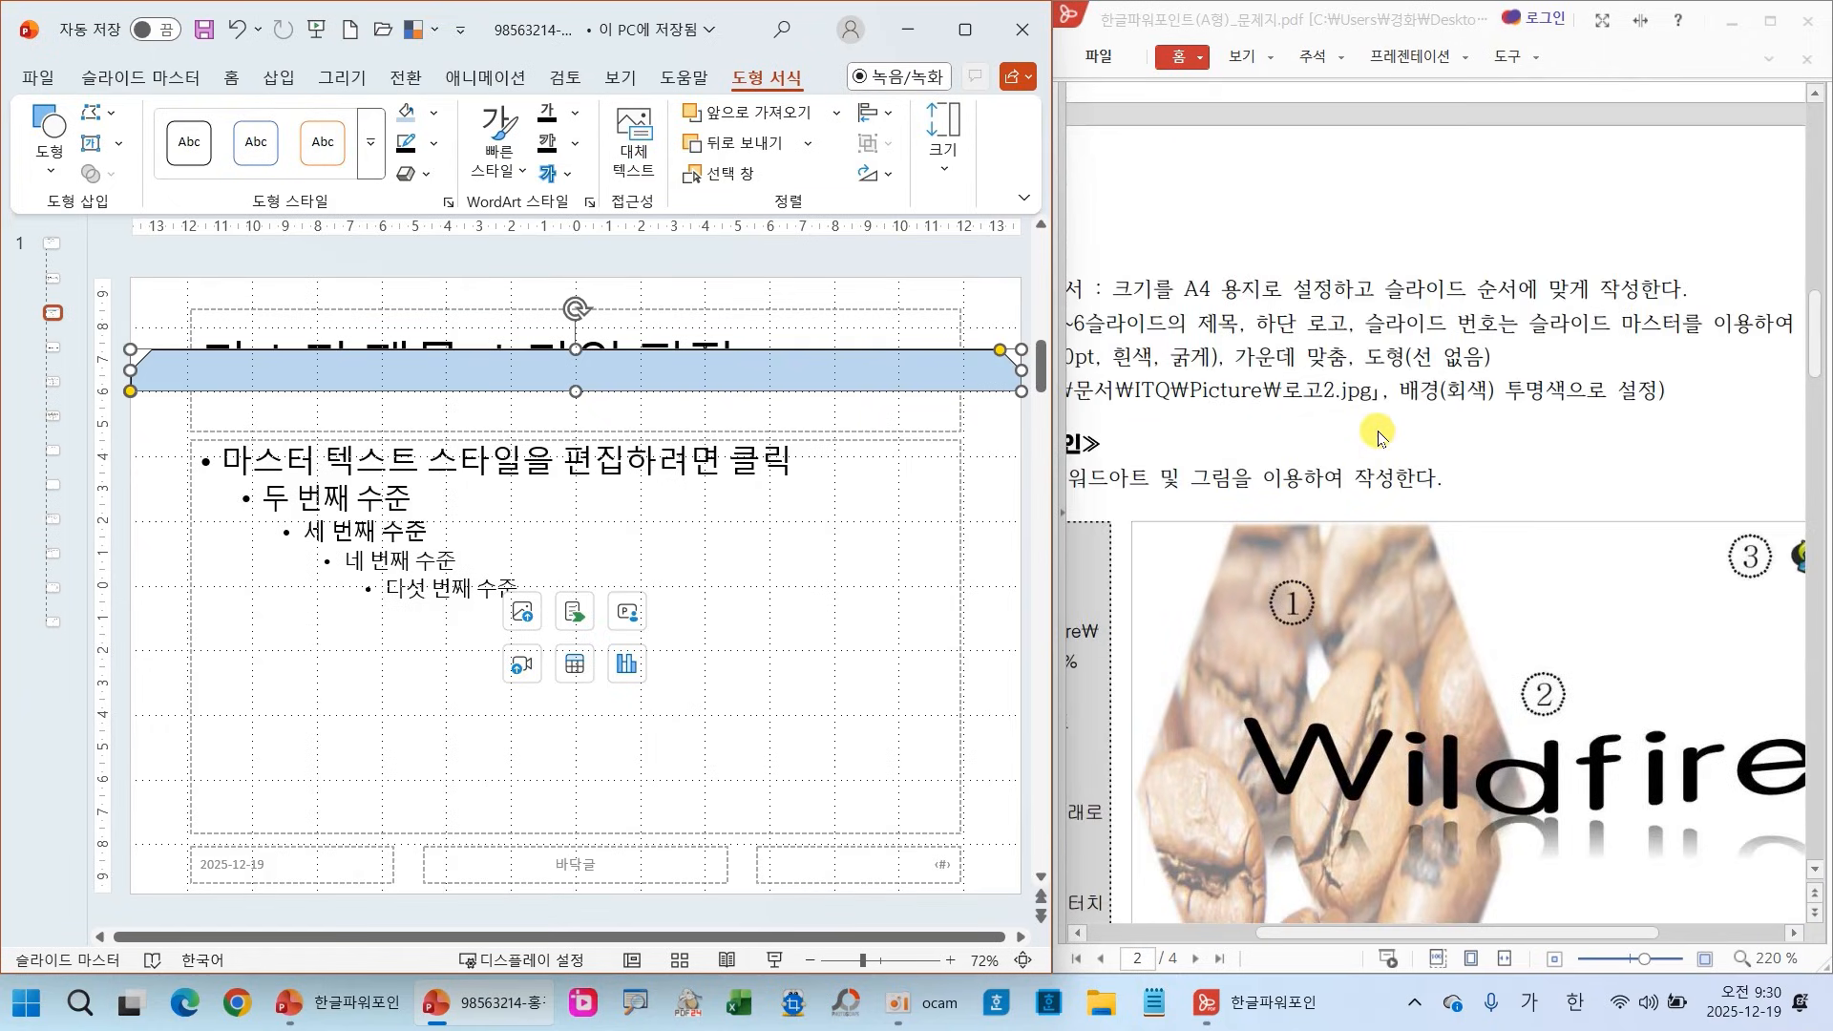
mouse_move(1353, 340)
mouse_down()
mouse_move(1497, 370)
mouse_move(1577, 263)
mouse_up()
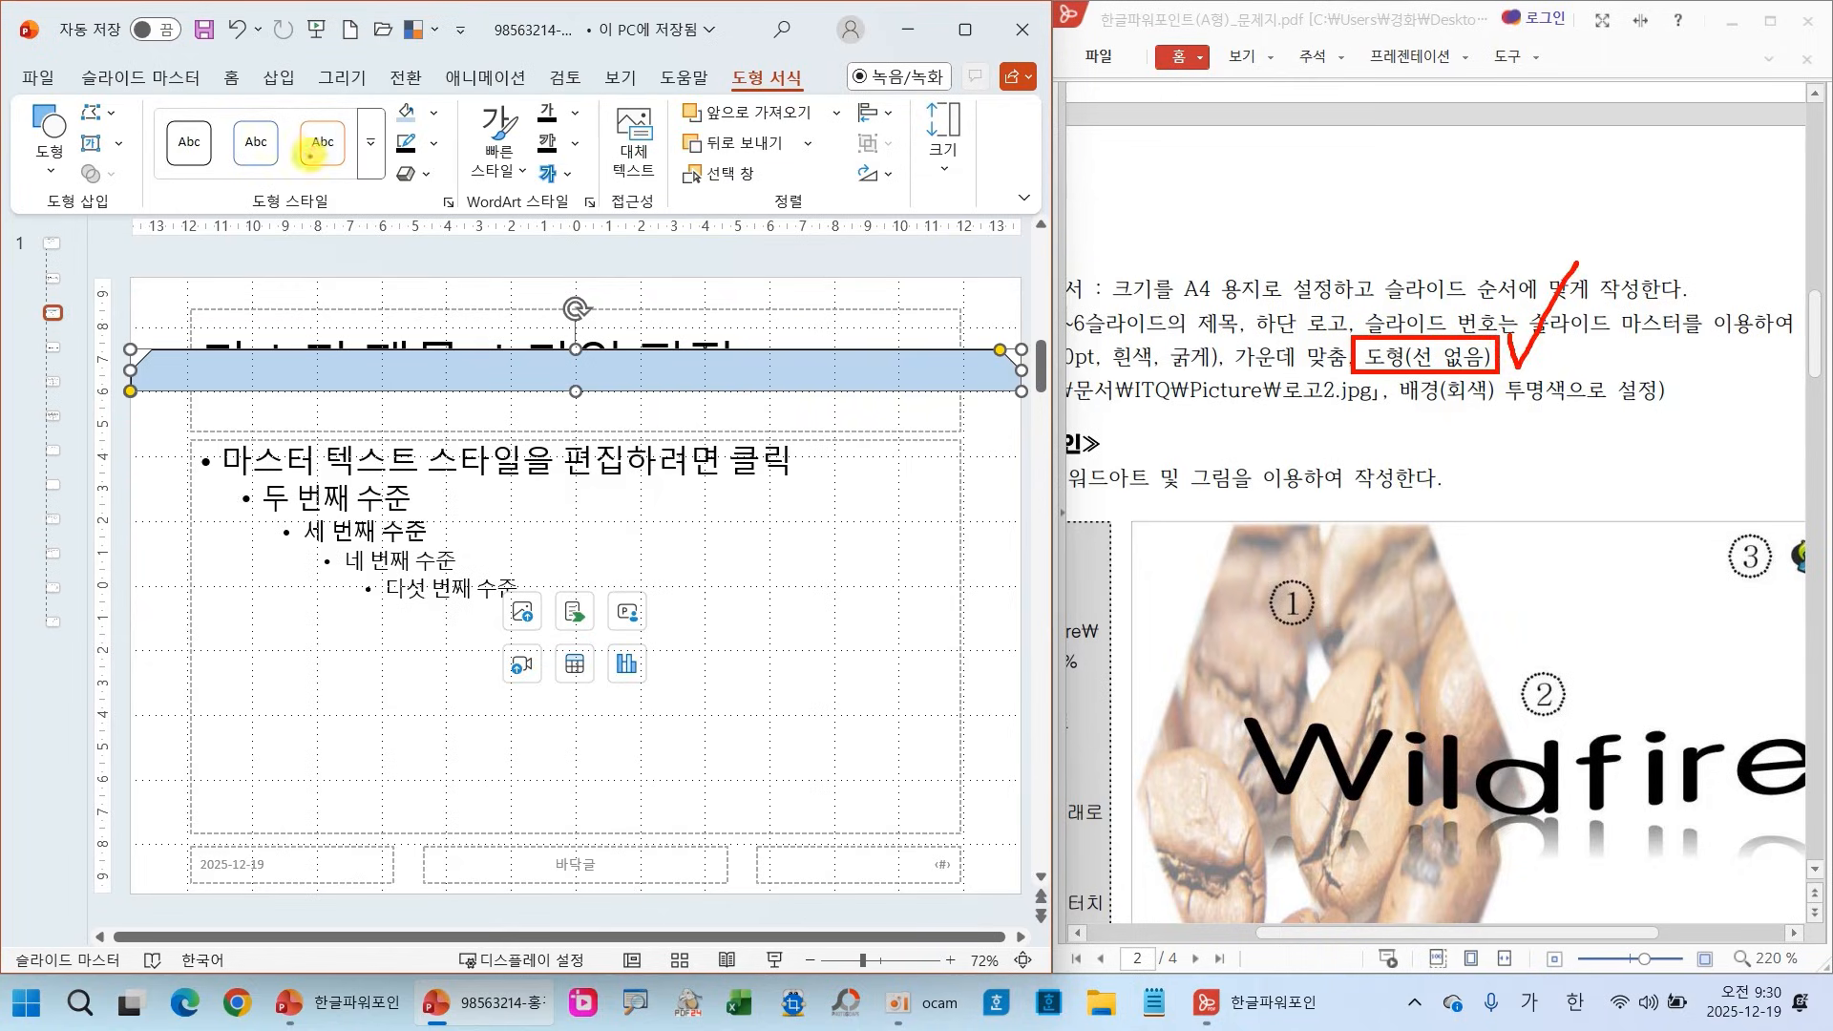
click(434, 143)
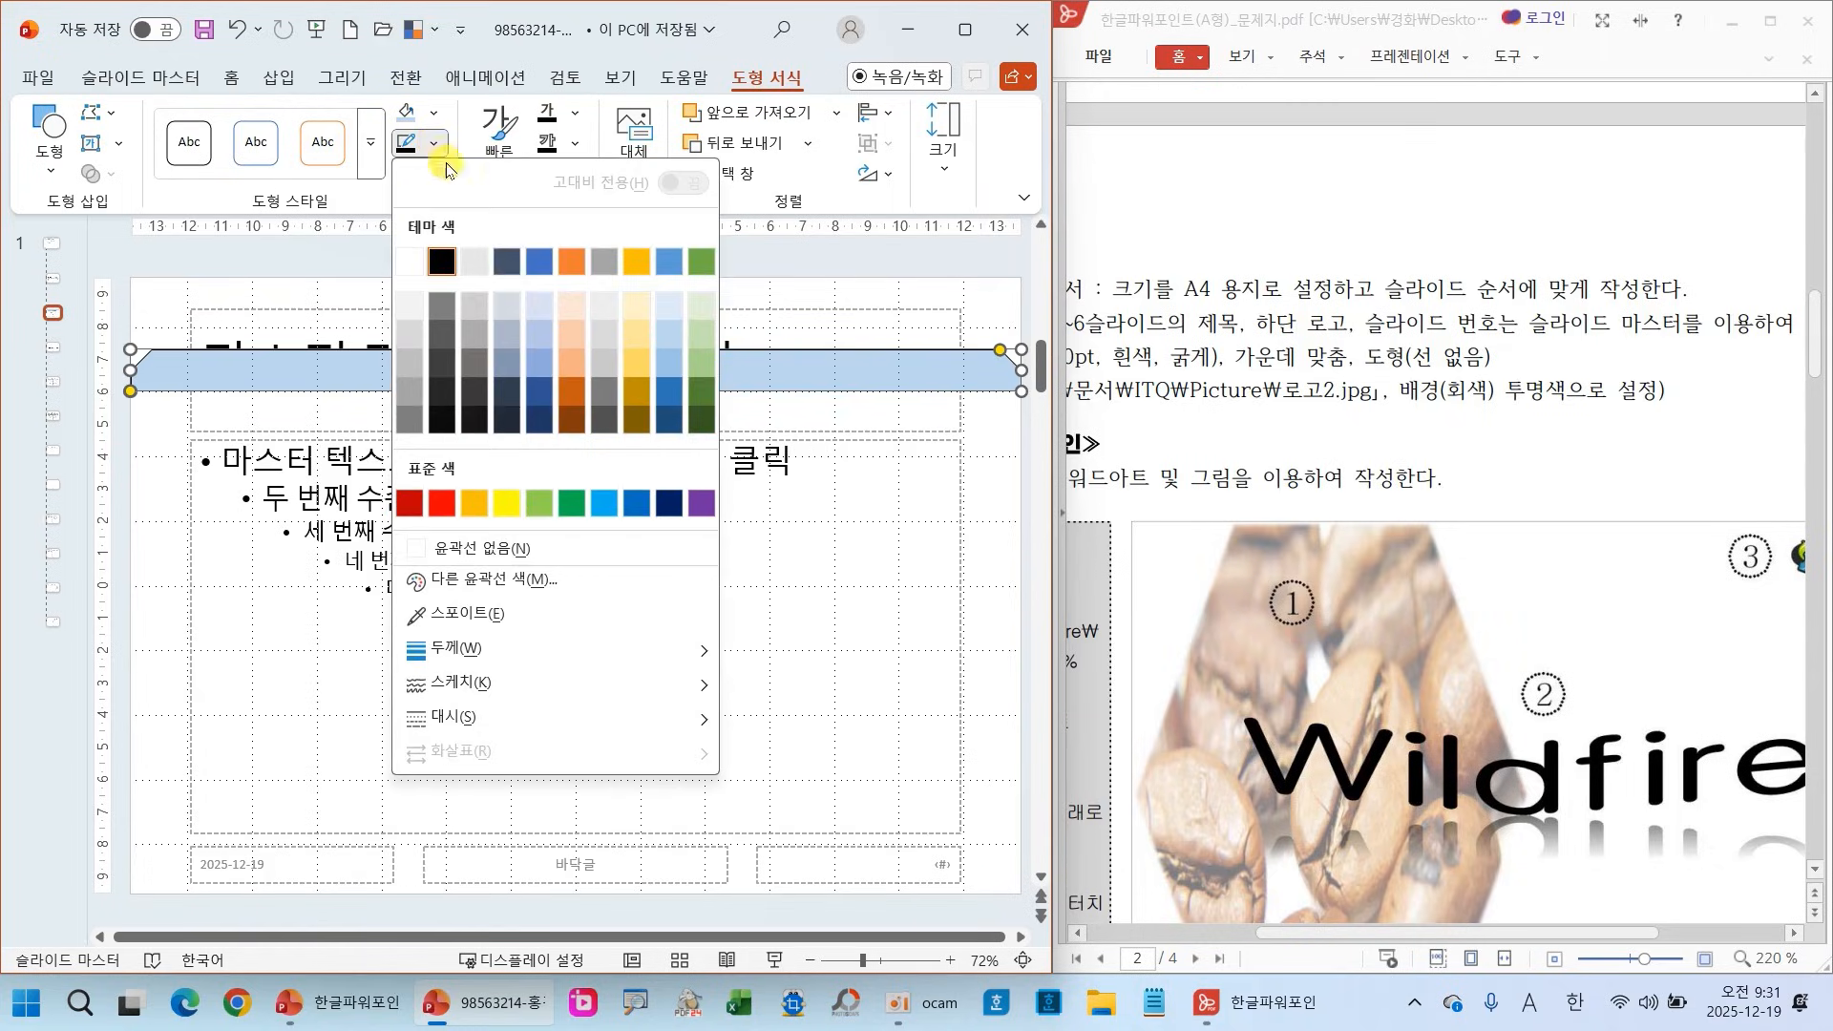
click(523, 556)
click(143, 437)
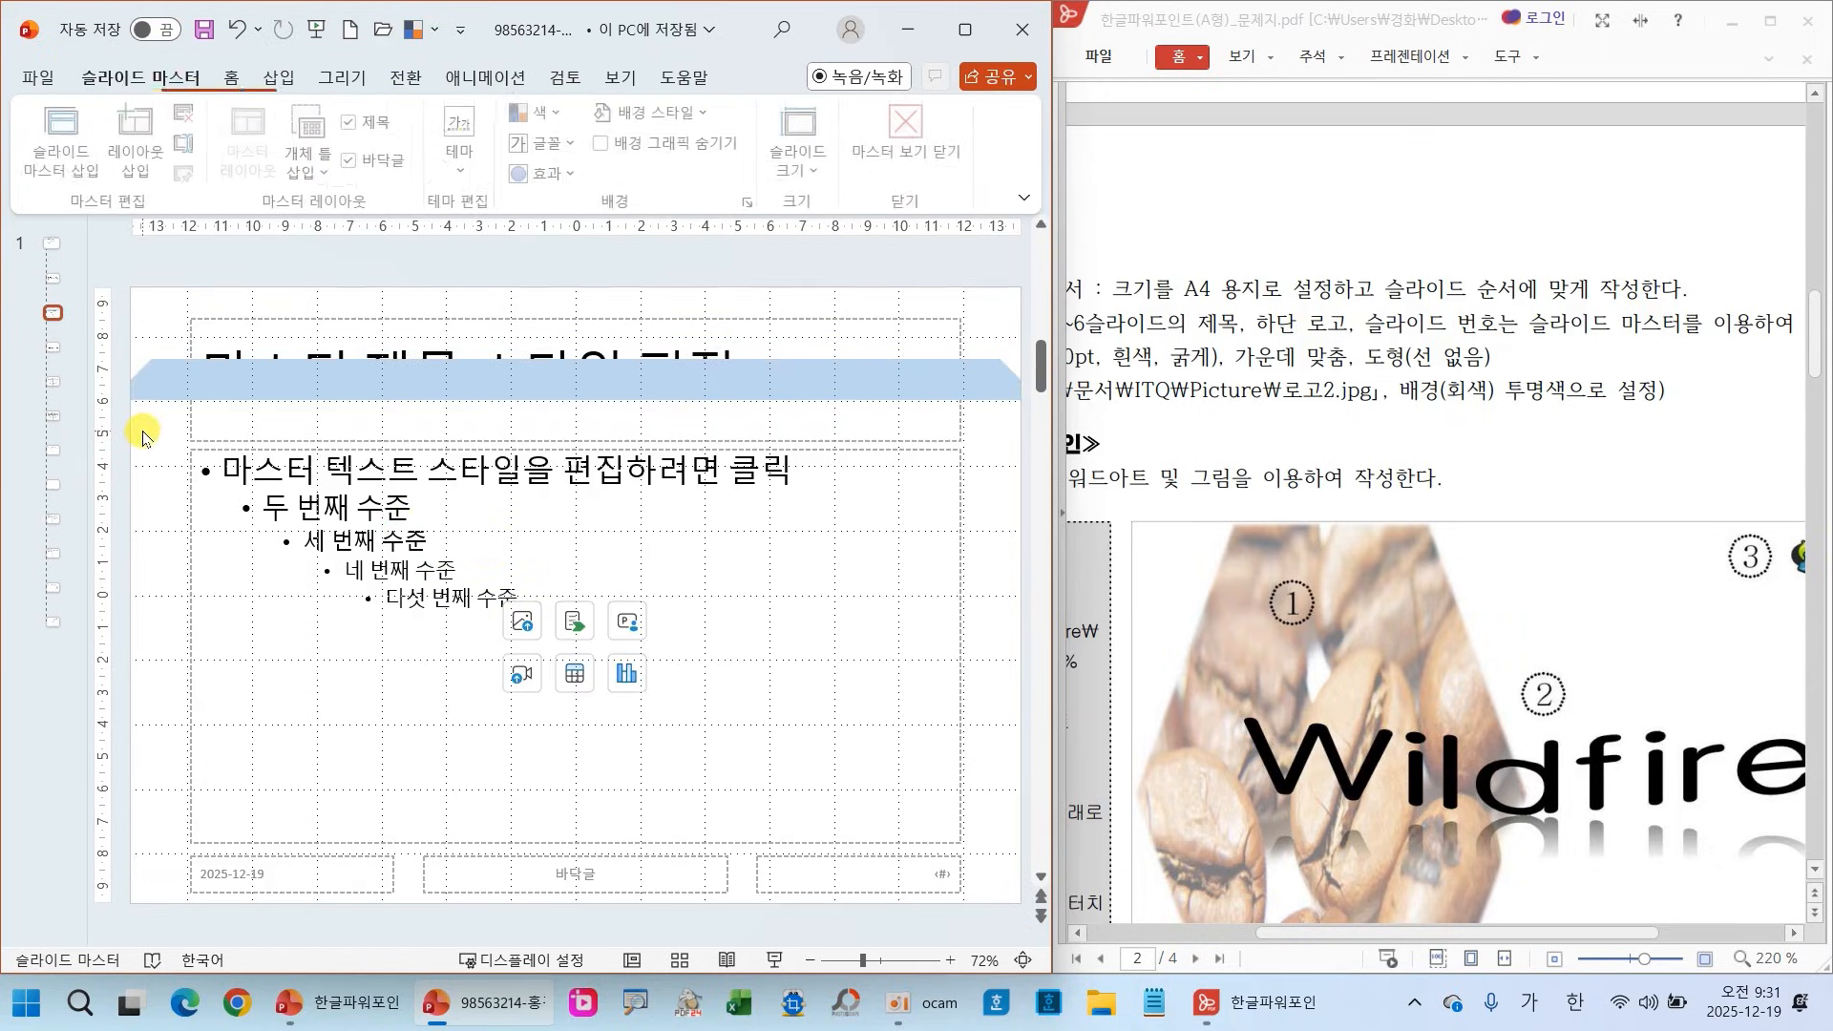
Reduce the snipped top corners of the title rectangle slightly and compare it with the 목차 slide's title shape
click(973, 399)
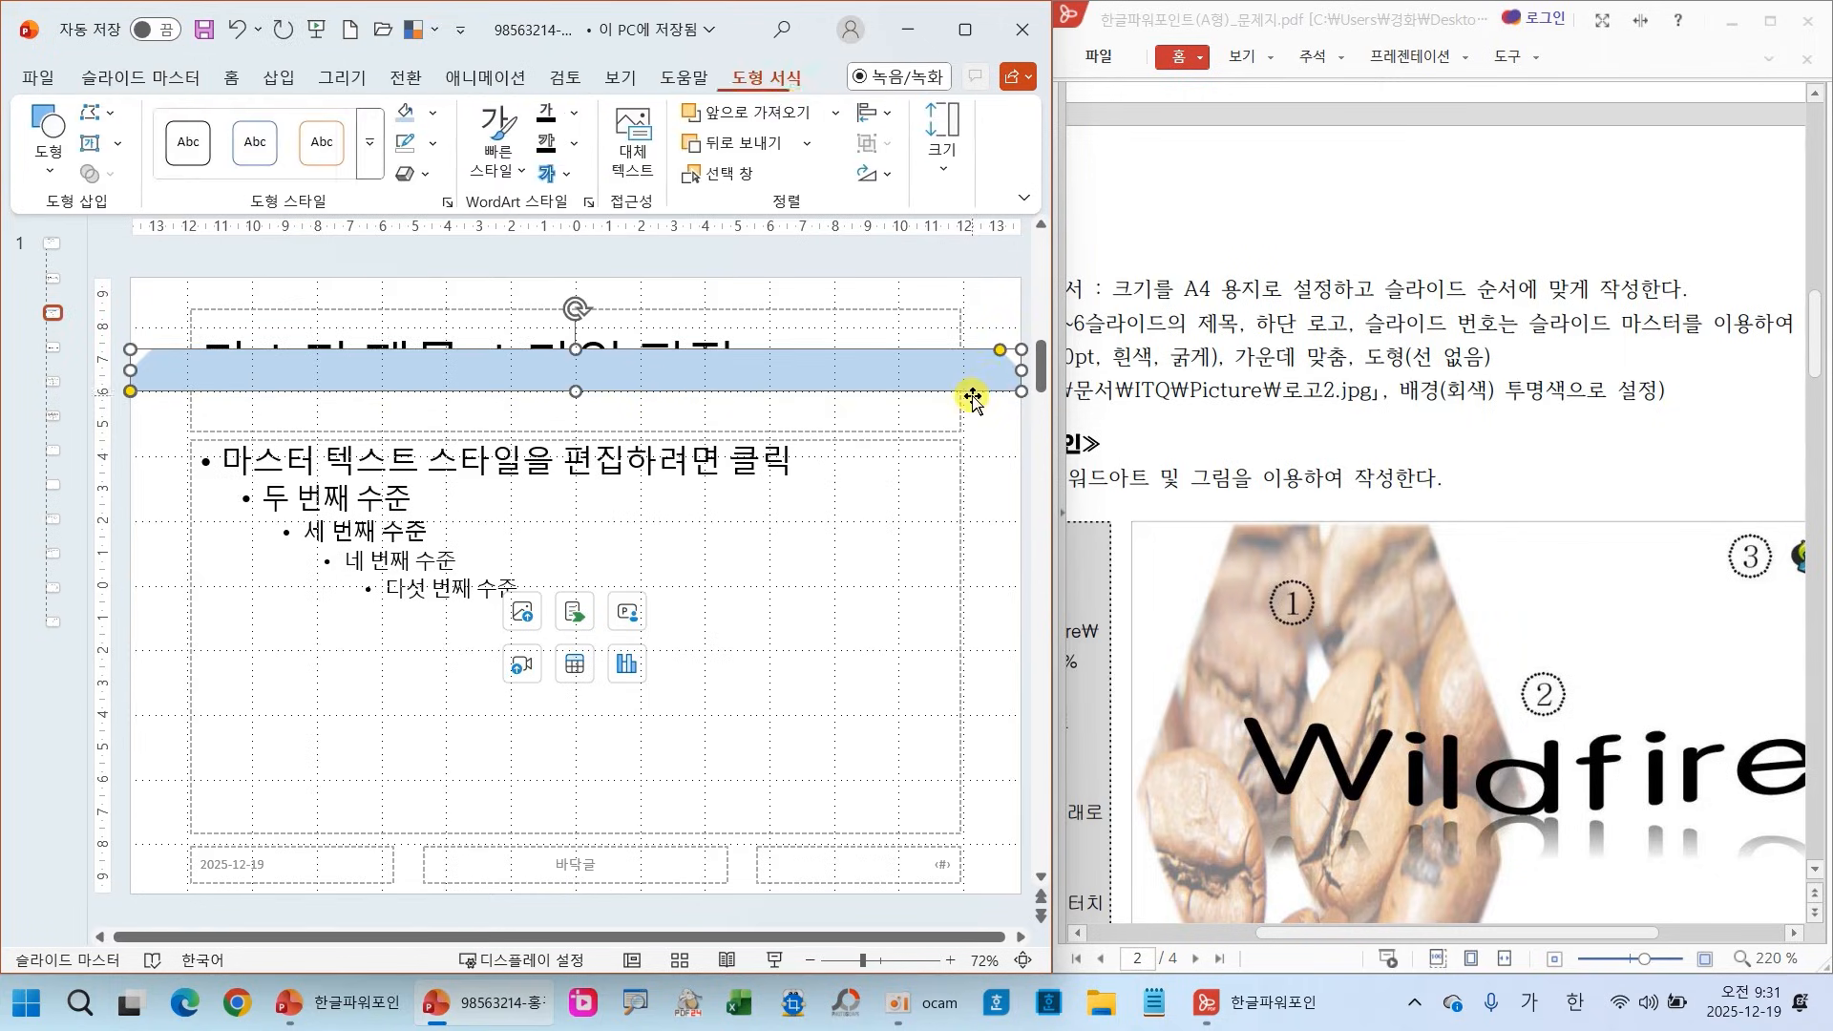
drag(1000, 355, 1008, 360)
scroll(1306, 659, down, 6)
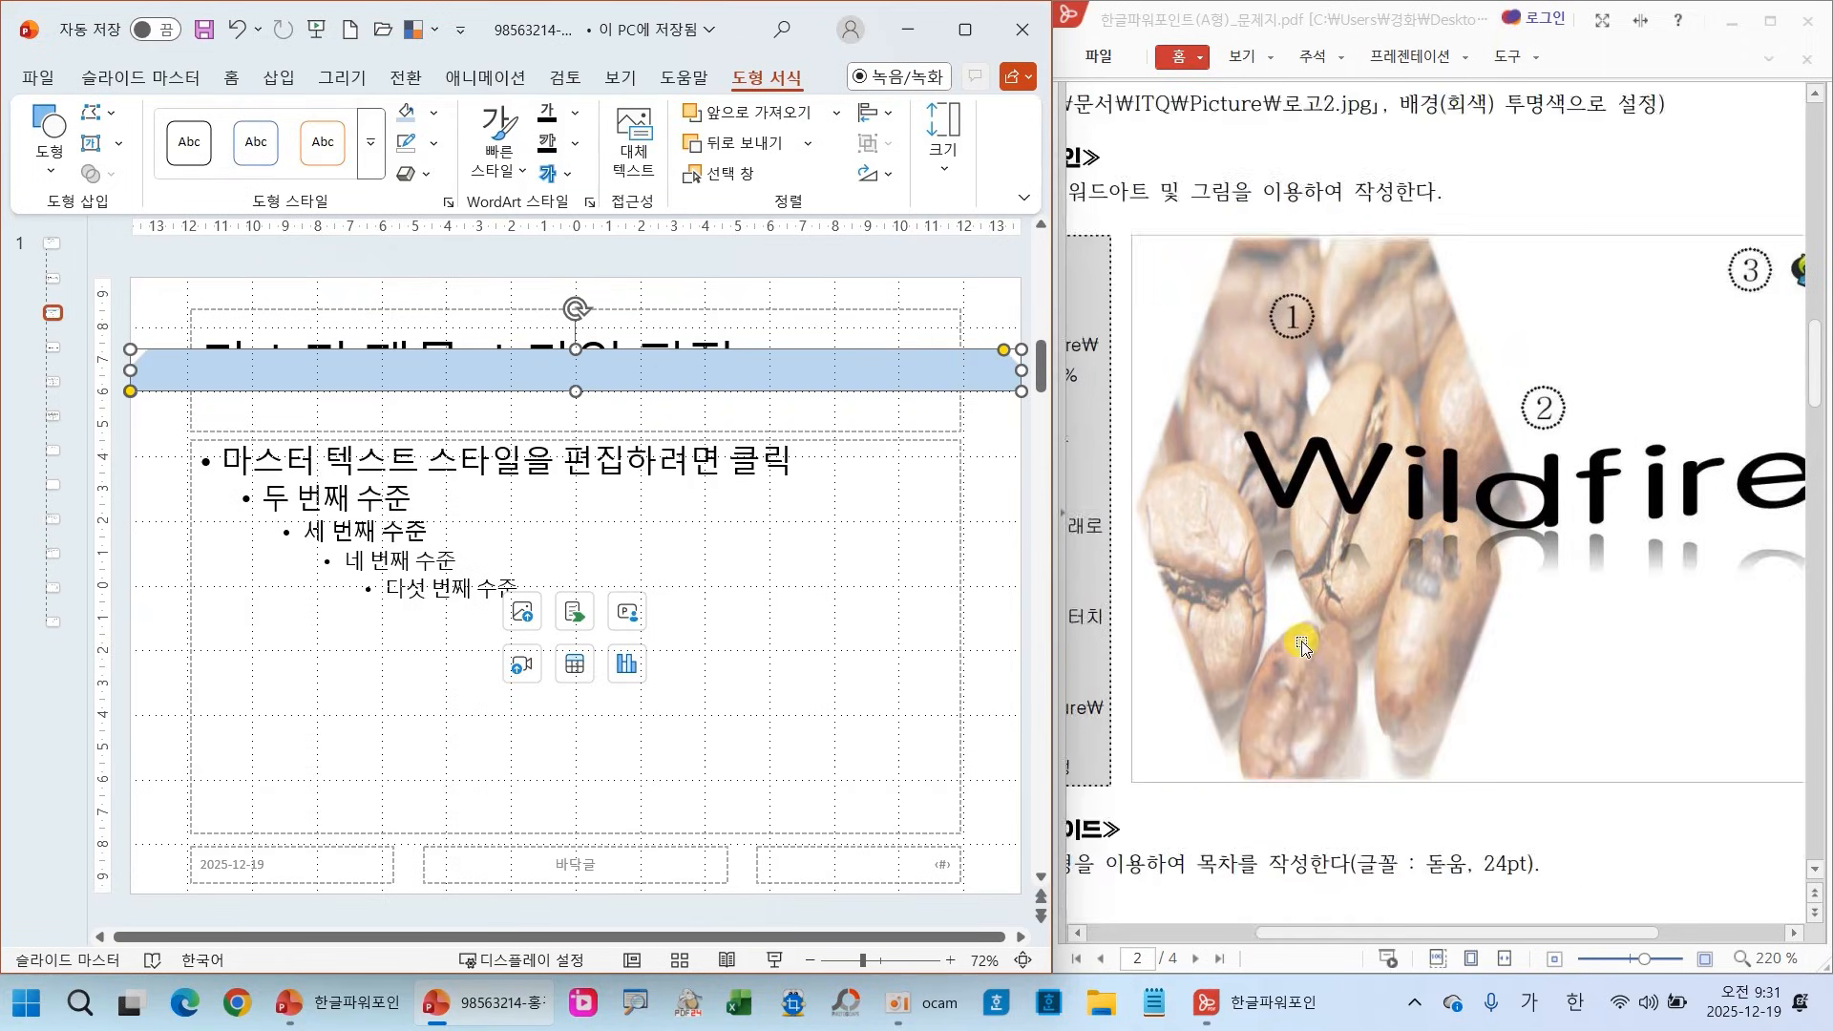
scroll(1306, 659, down, 4)
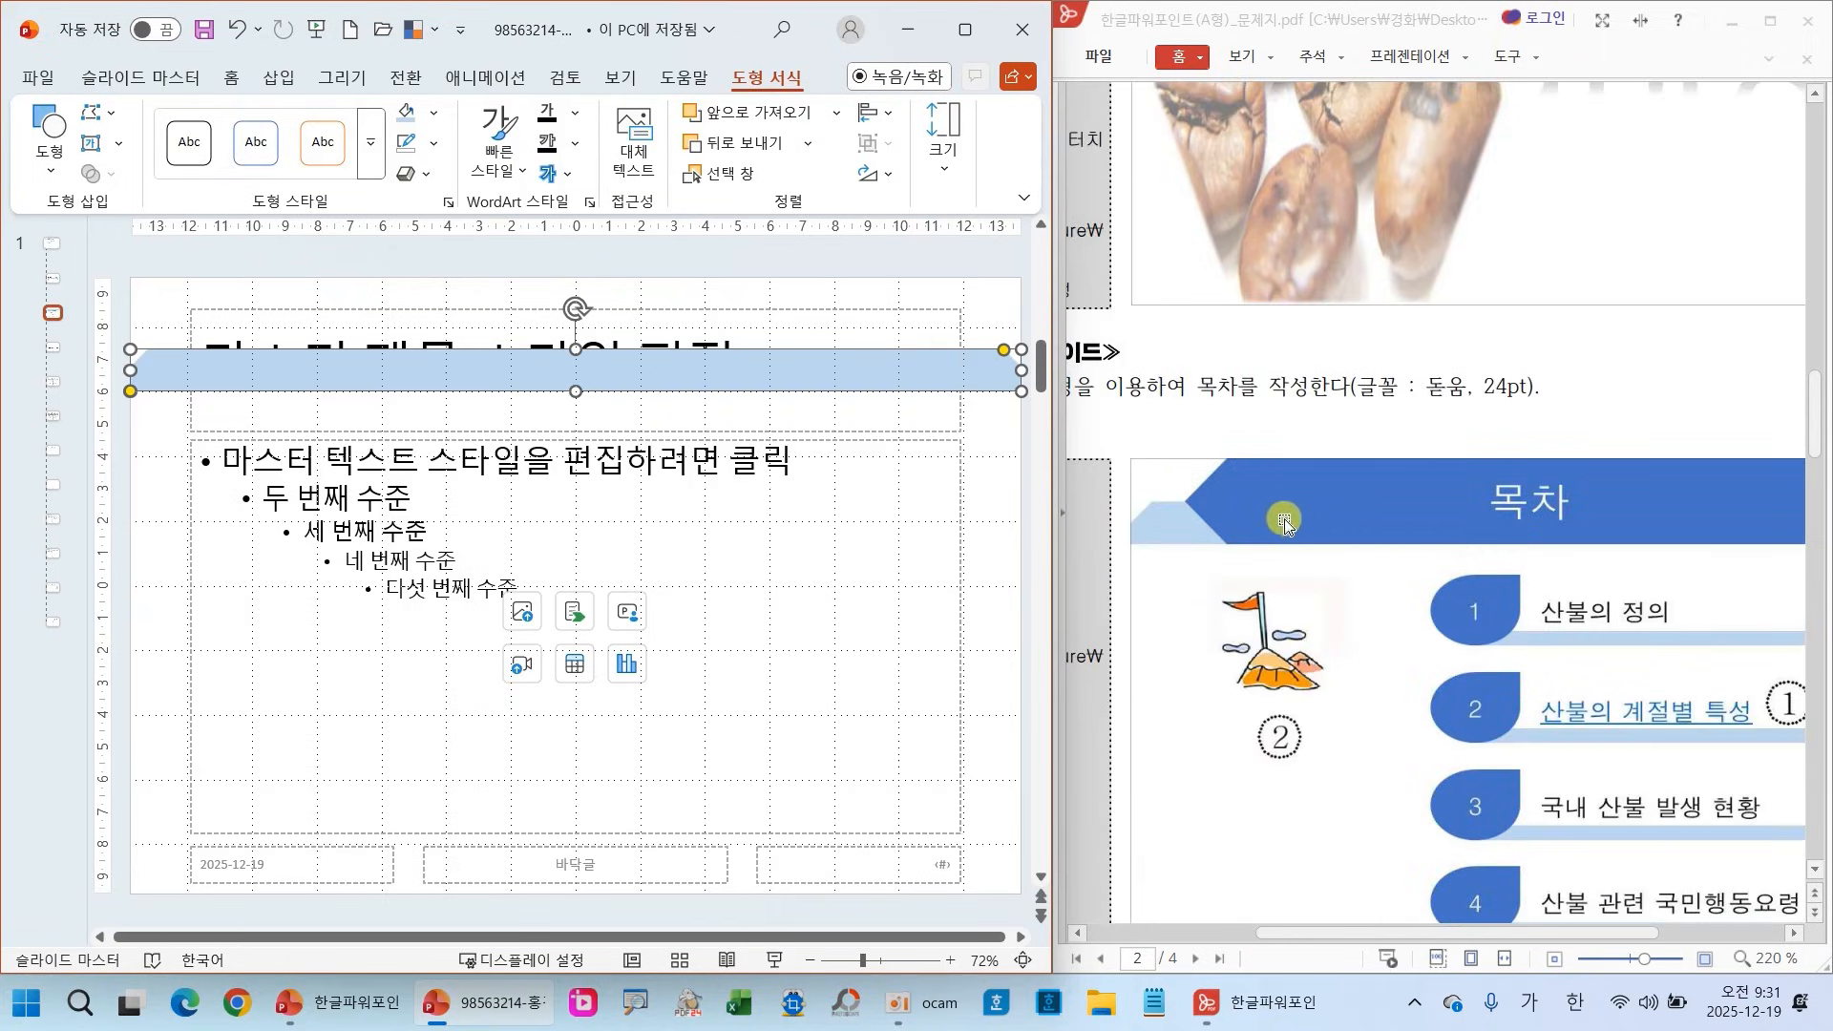
Draw a hexagon spanning the title placeholder's width, from the slide's upper edge to the light blue shape's lower edge, filled darker blue without outline
click(145, 416)
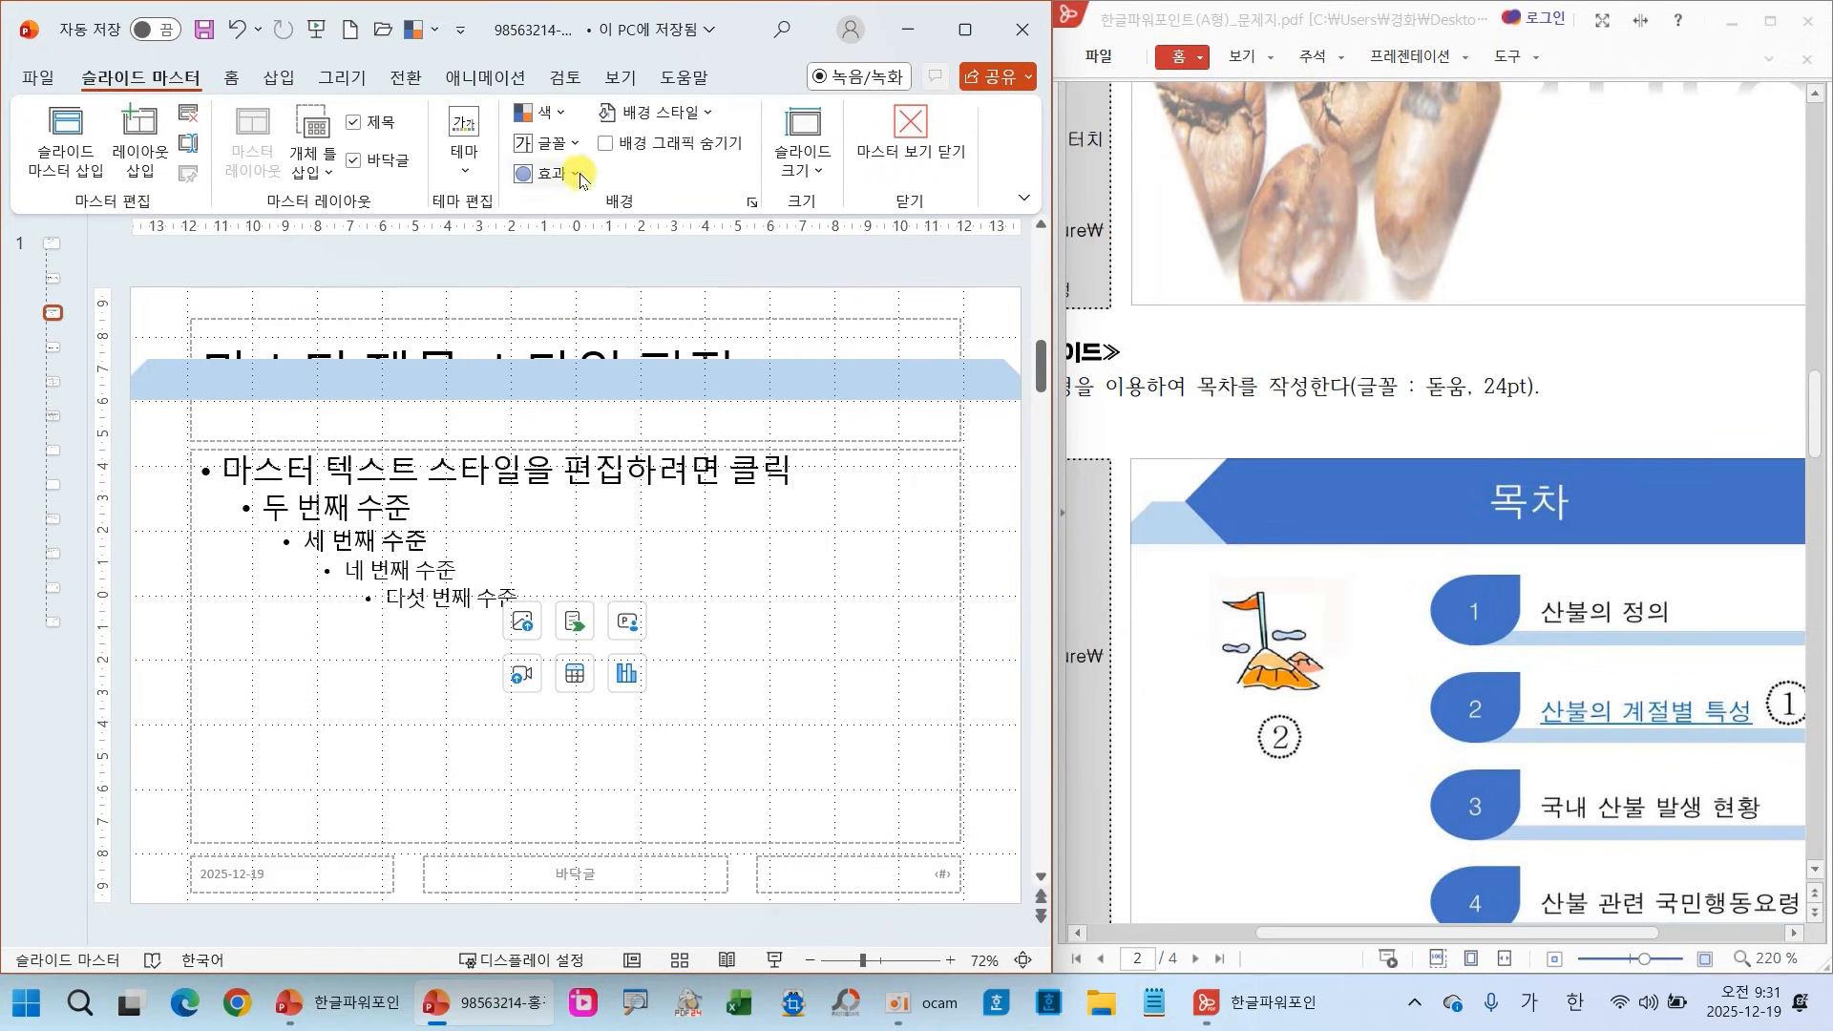
click(278, 80)
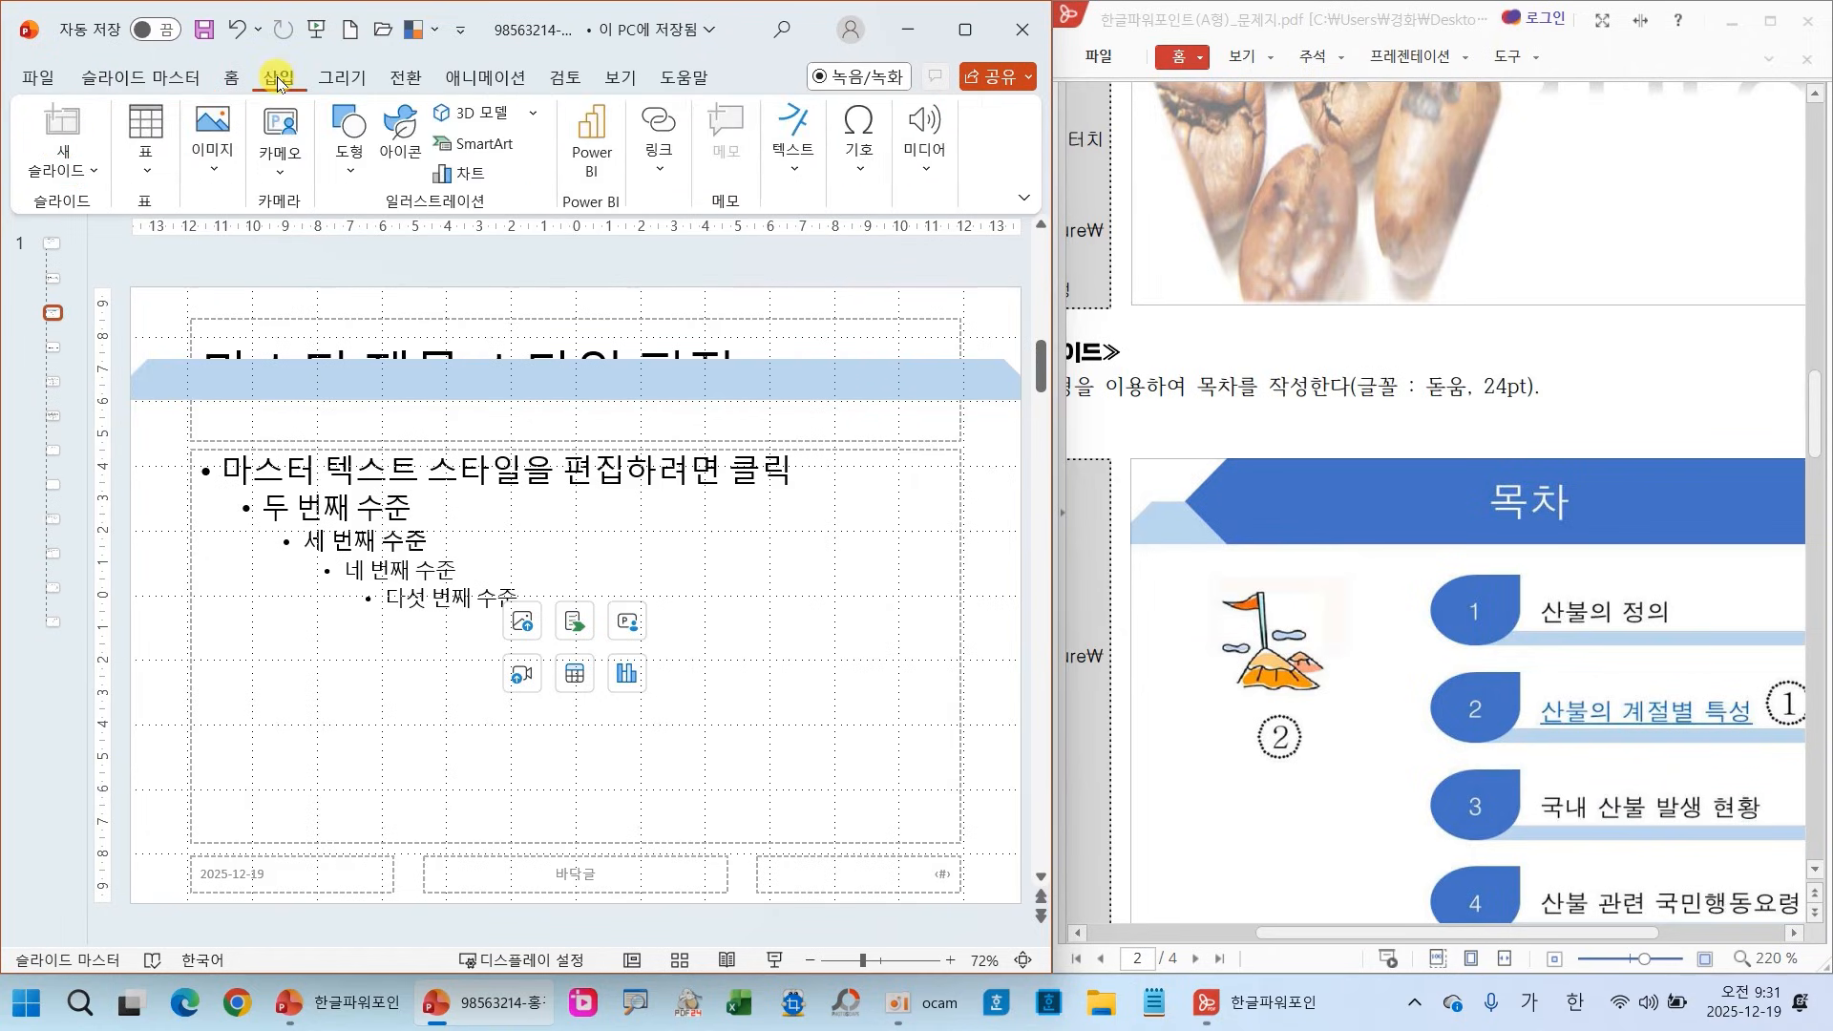
click(348, 129)
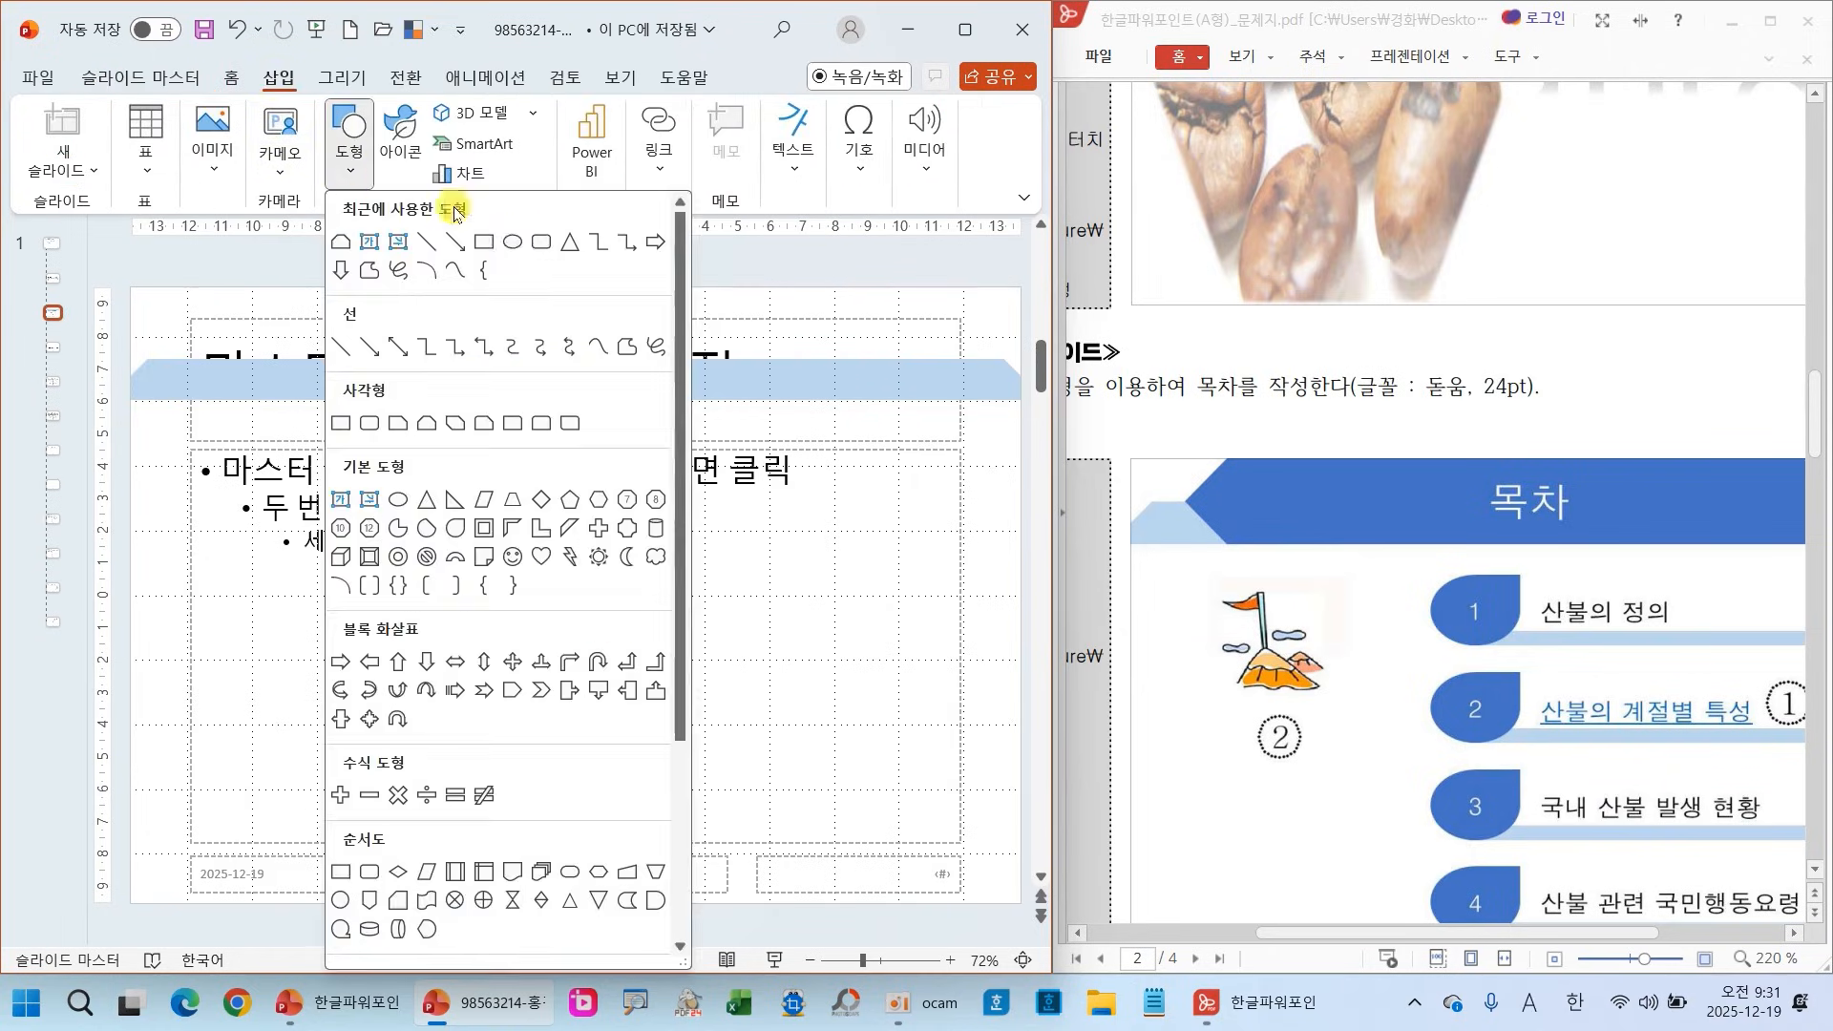
click(598, 503)
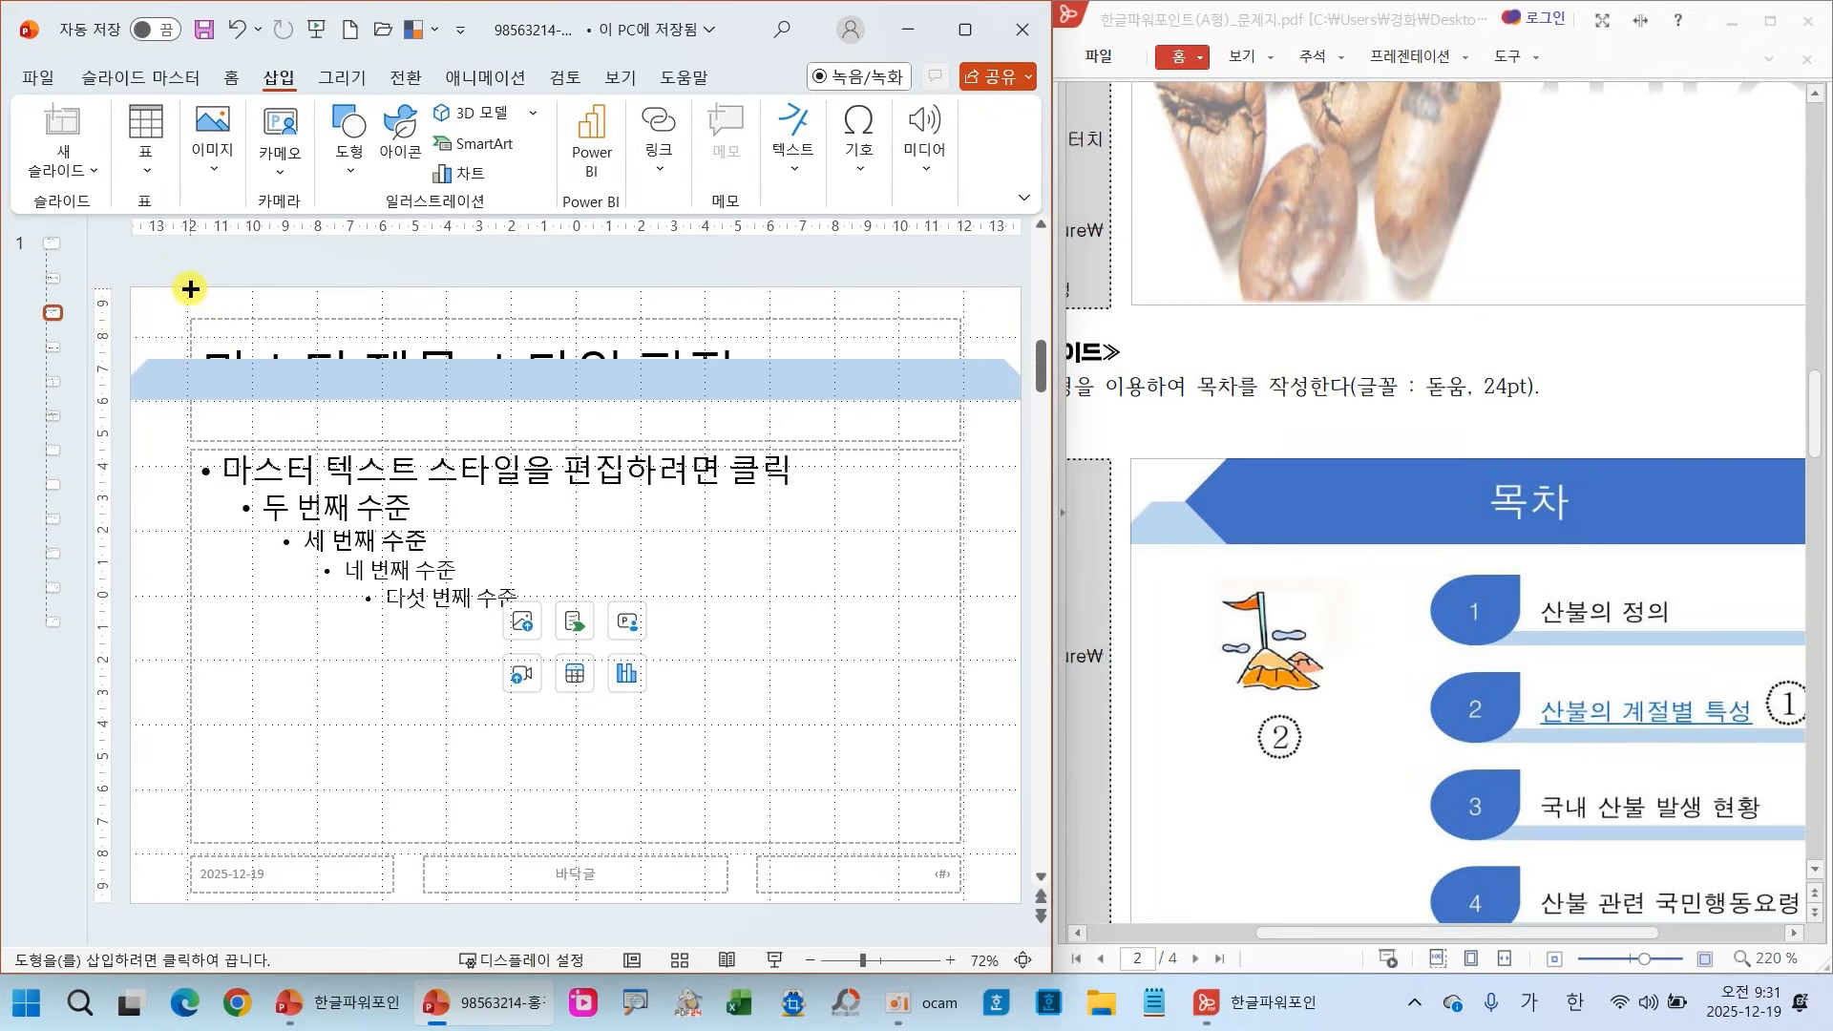
drag(189, 287, 963, 399)
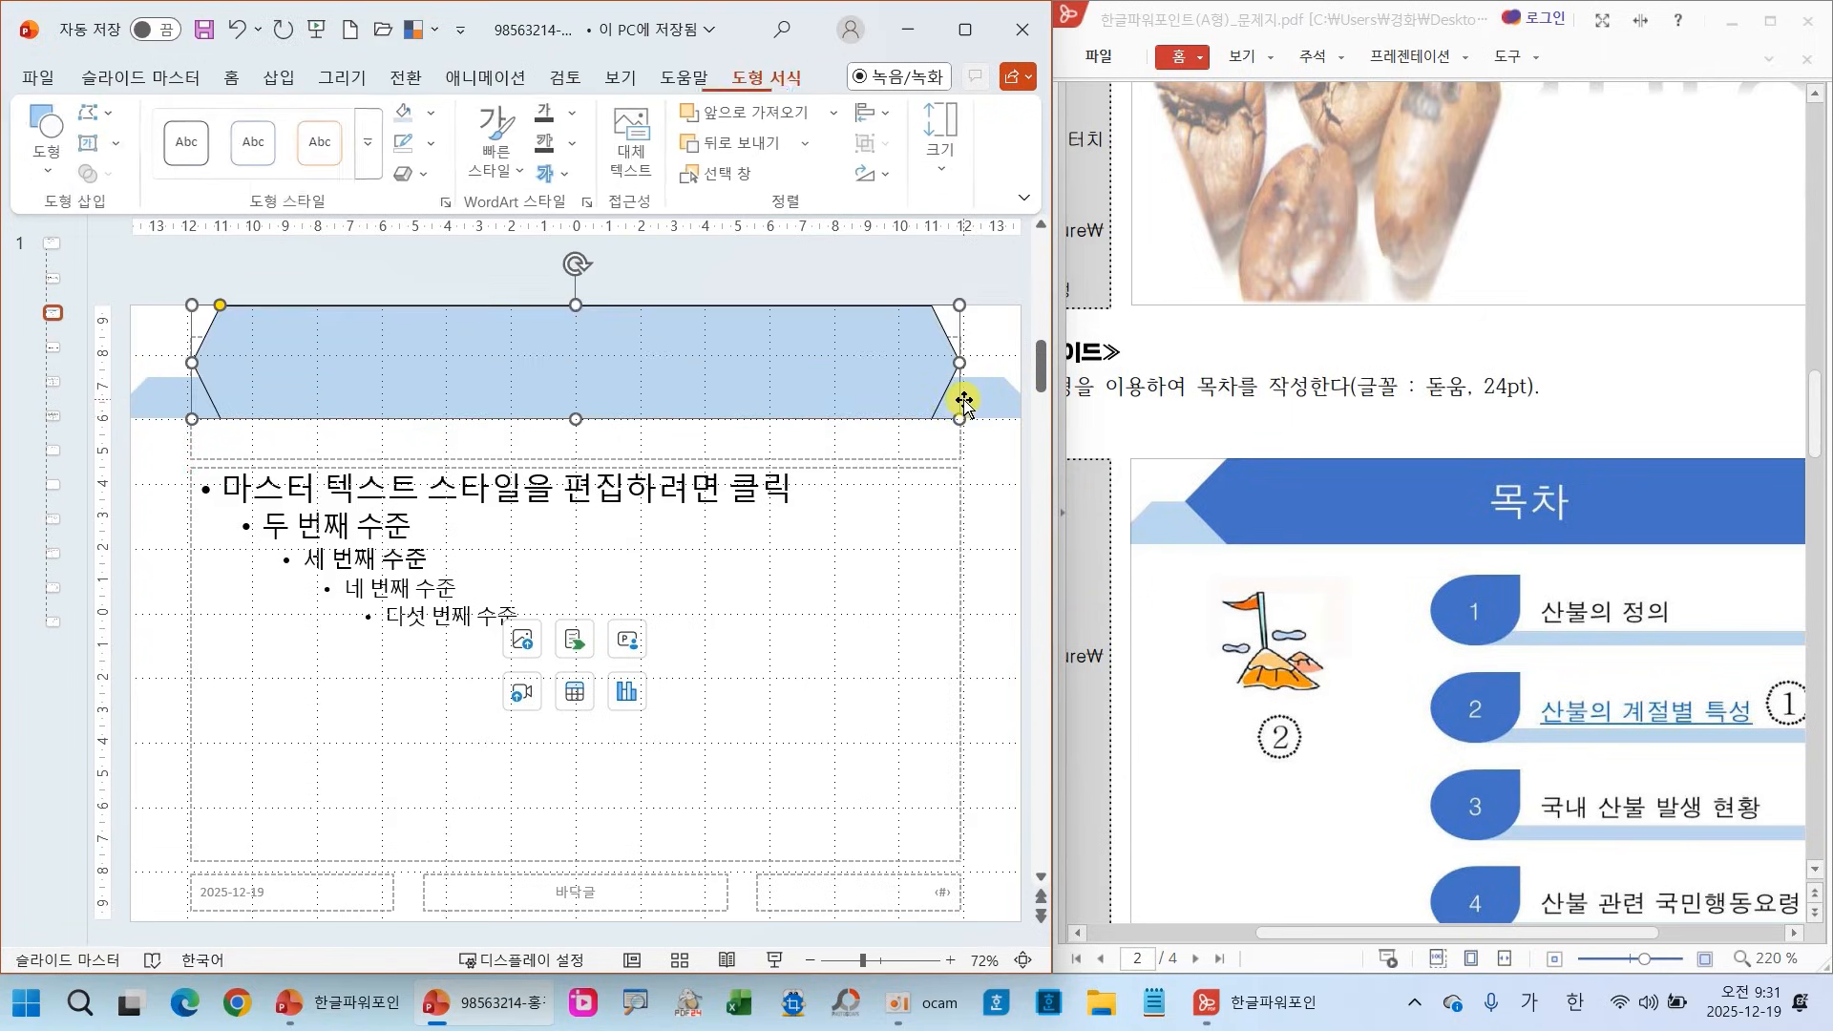
click(427, 118)
click(669, 360)
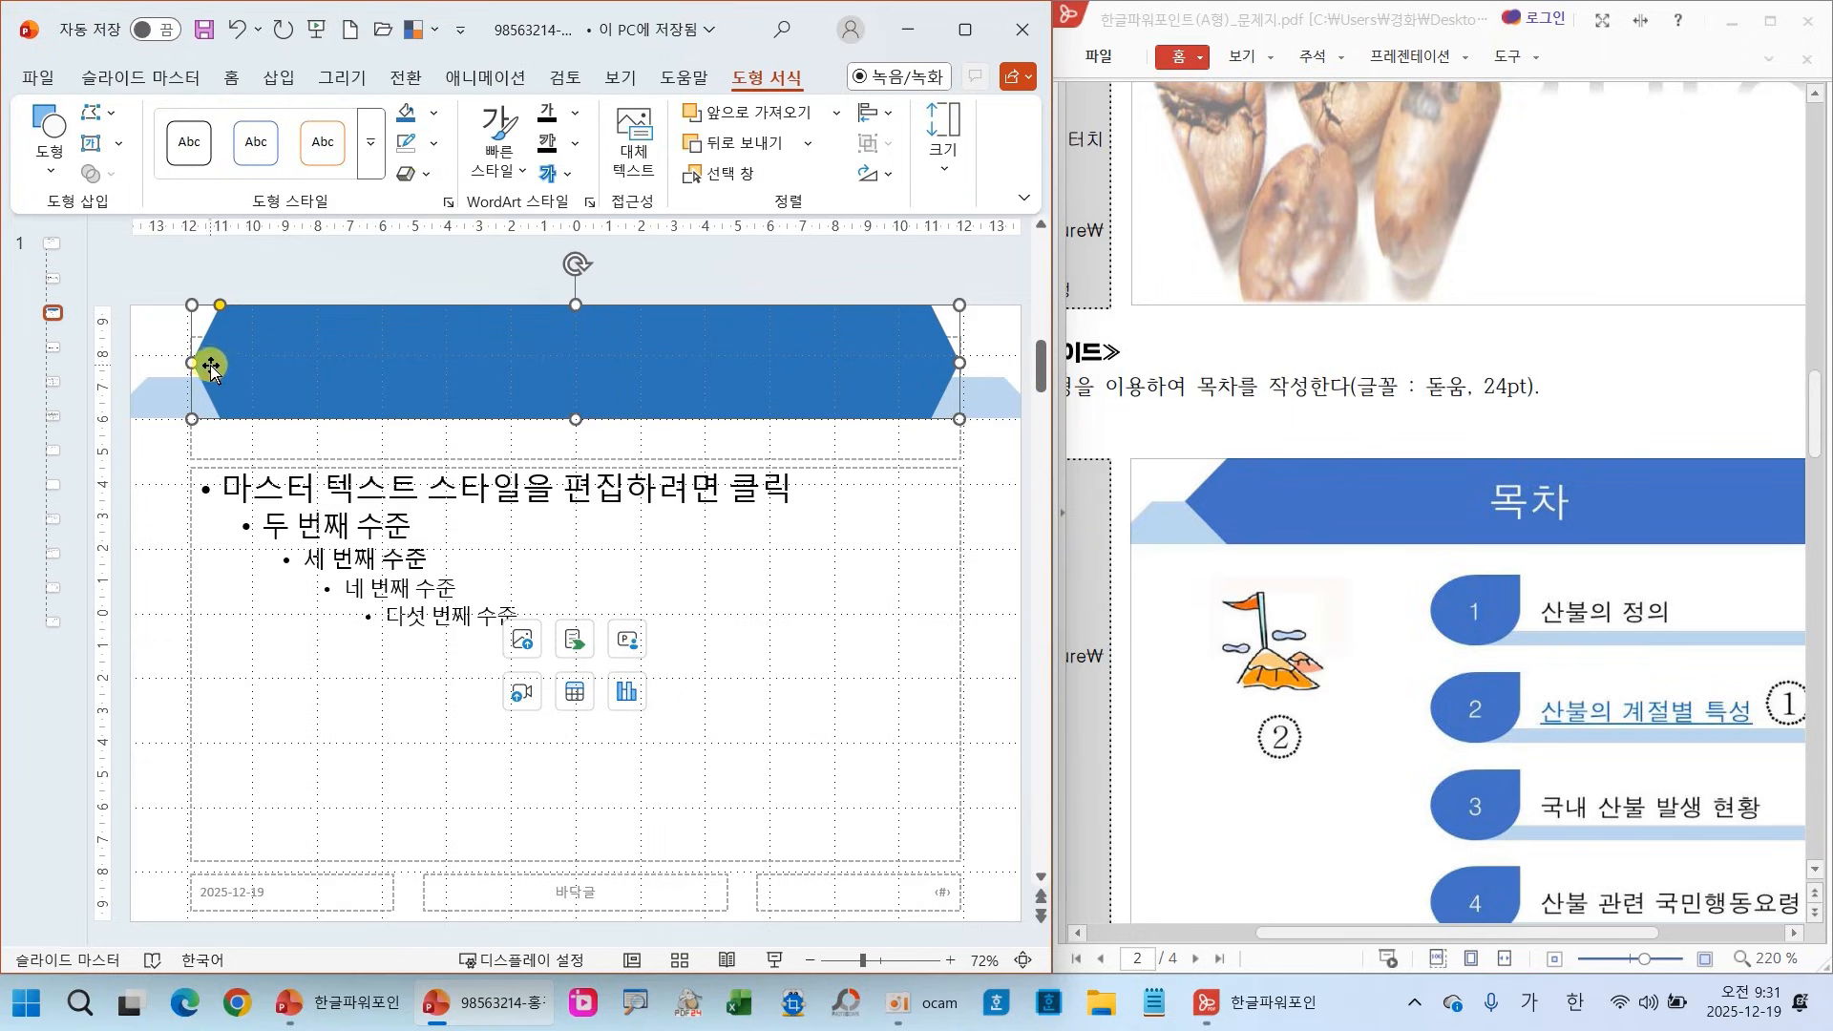
Raise the upper edge of the light blue snipped rectangle slightly so it is taller behind the hexagon
click(165, 399)
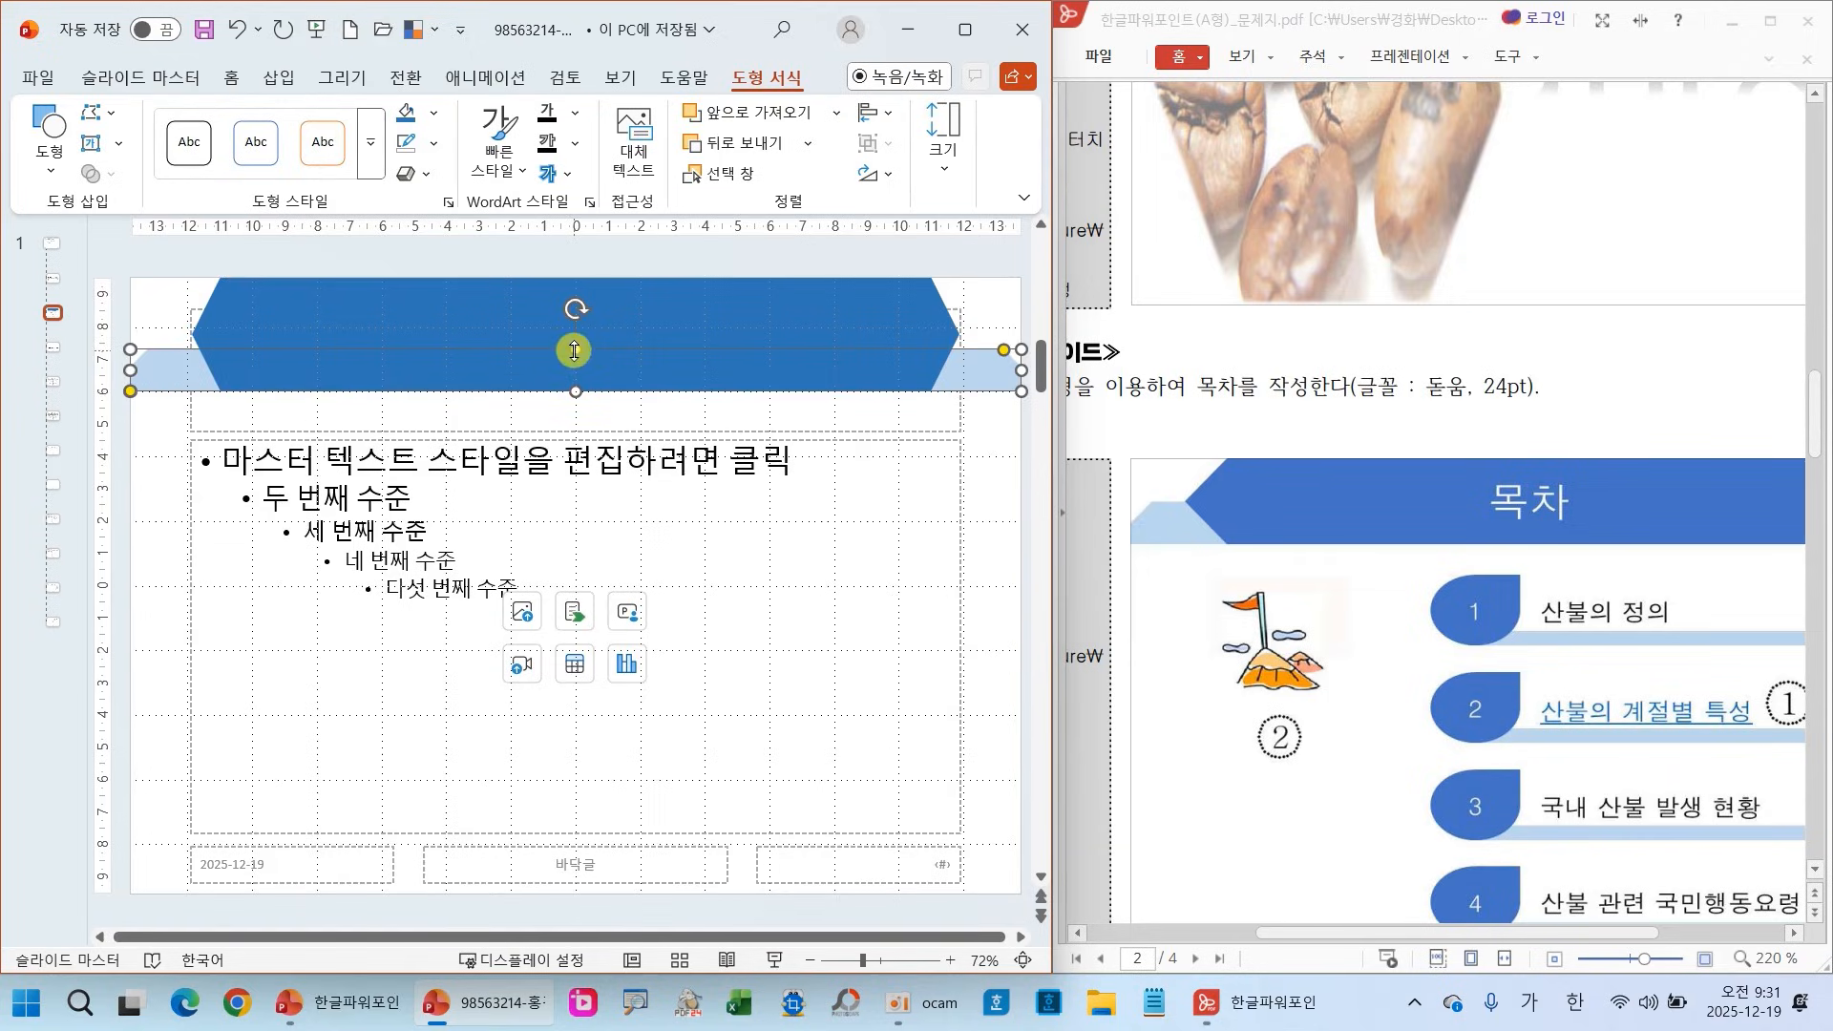
drag(575, 351, 582, 333)
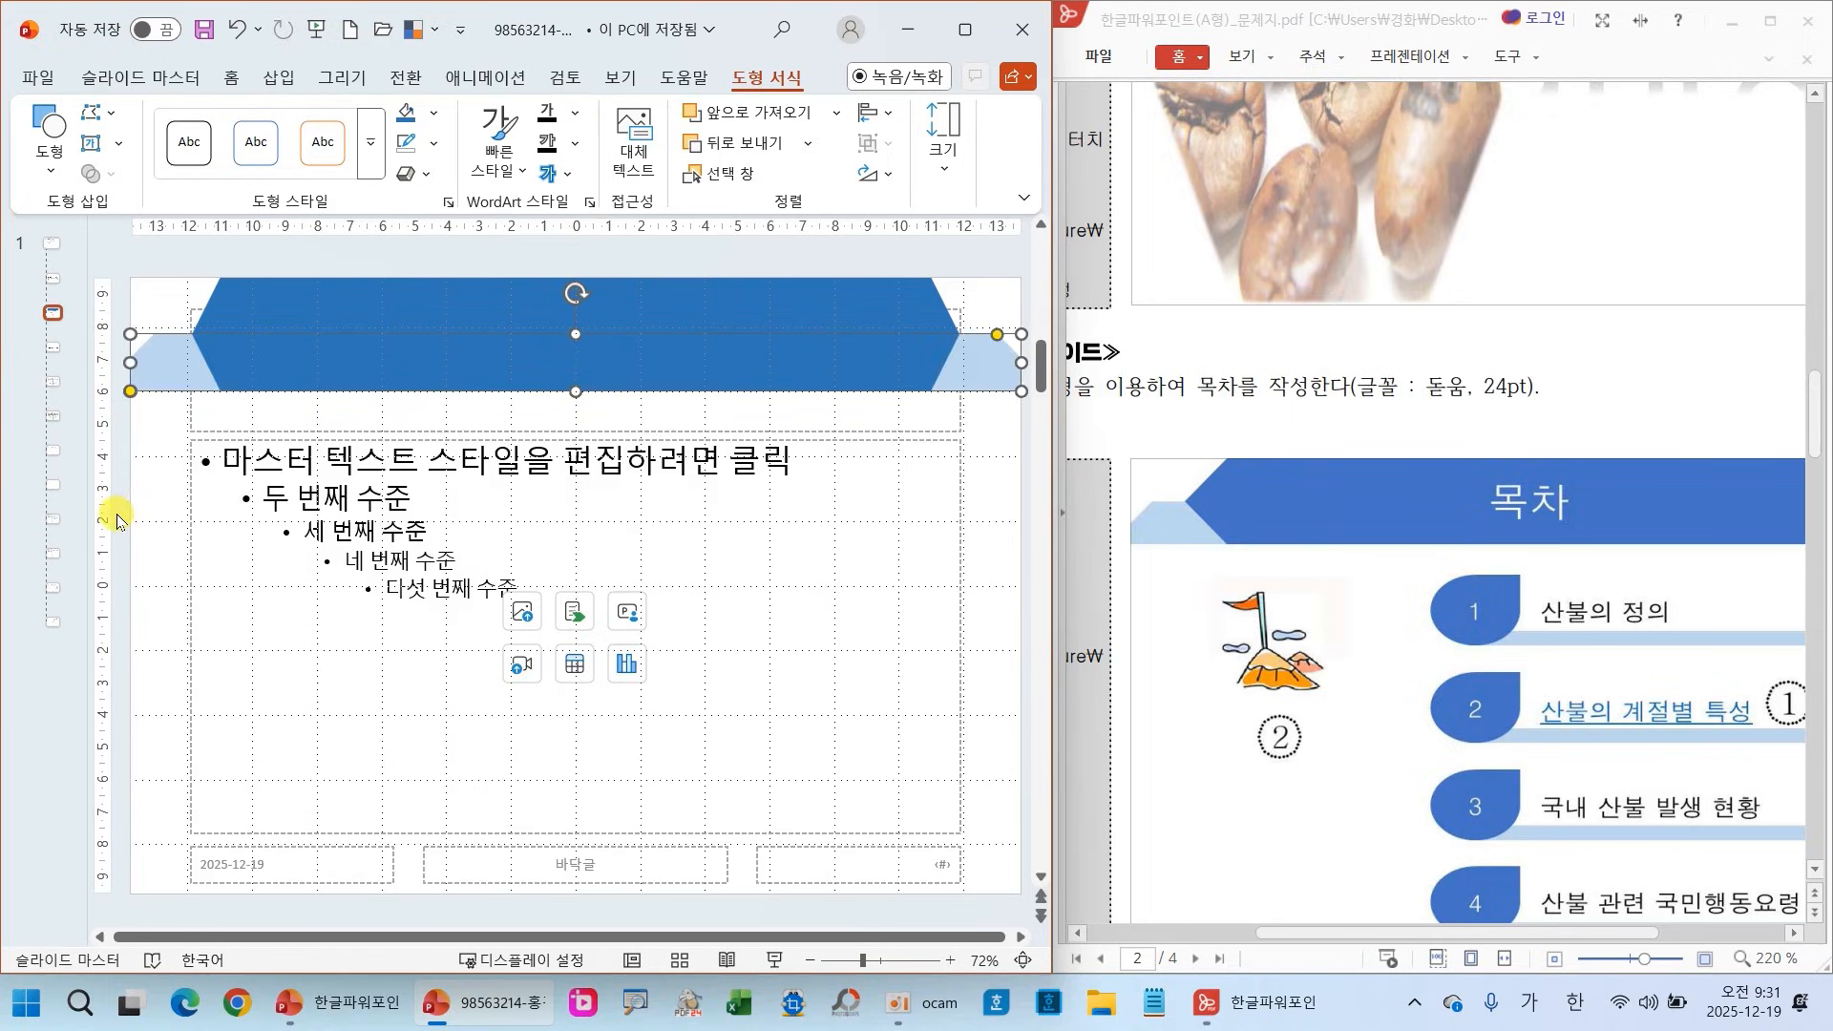
click(1027, 487)
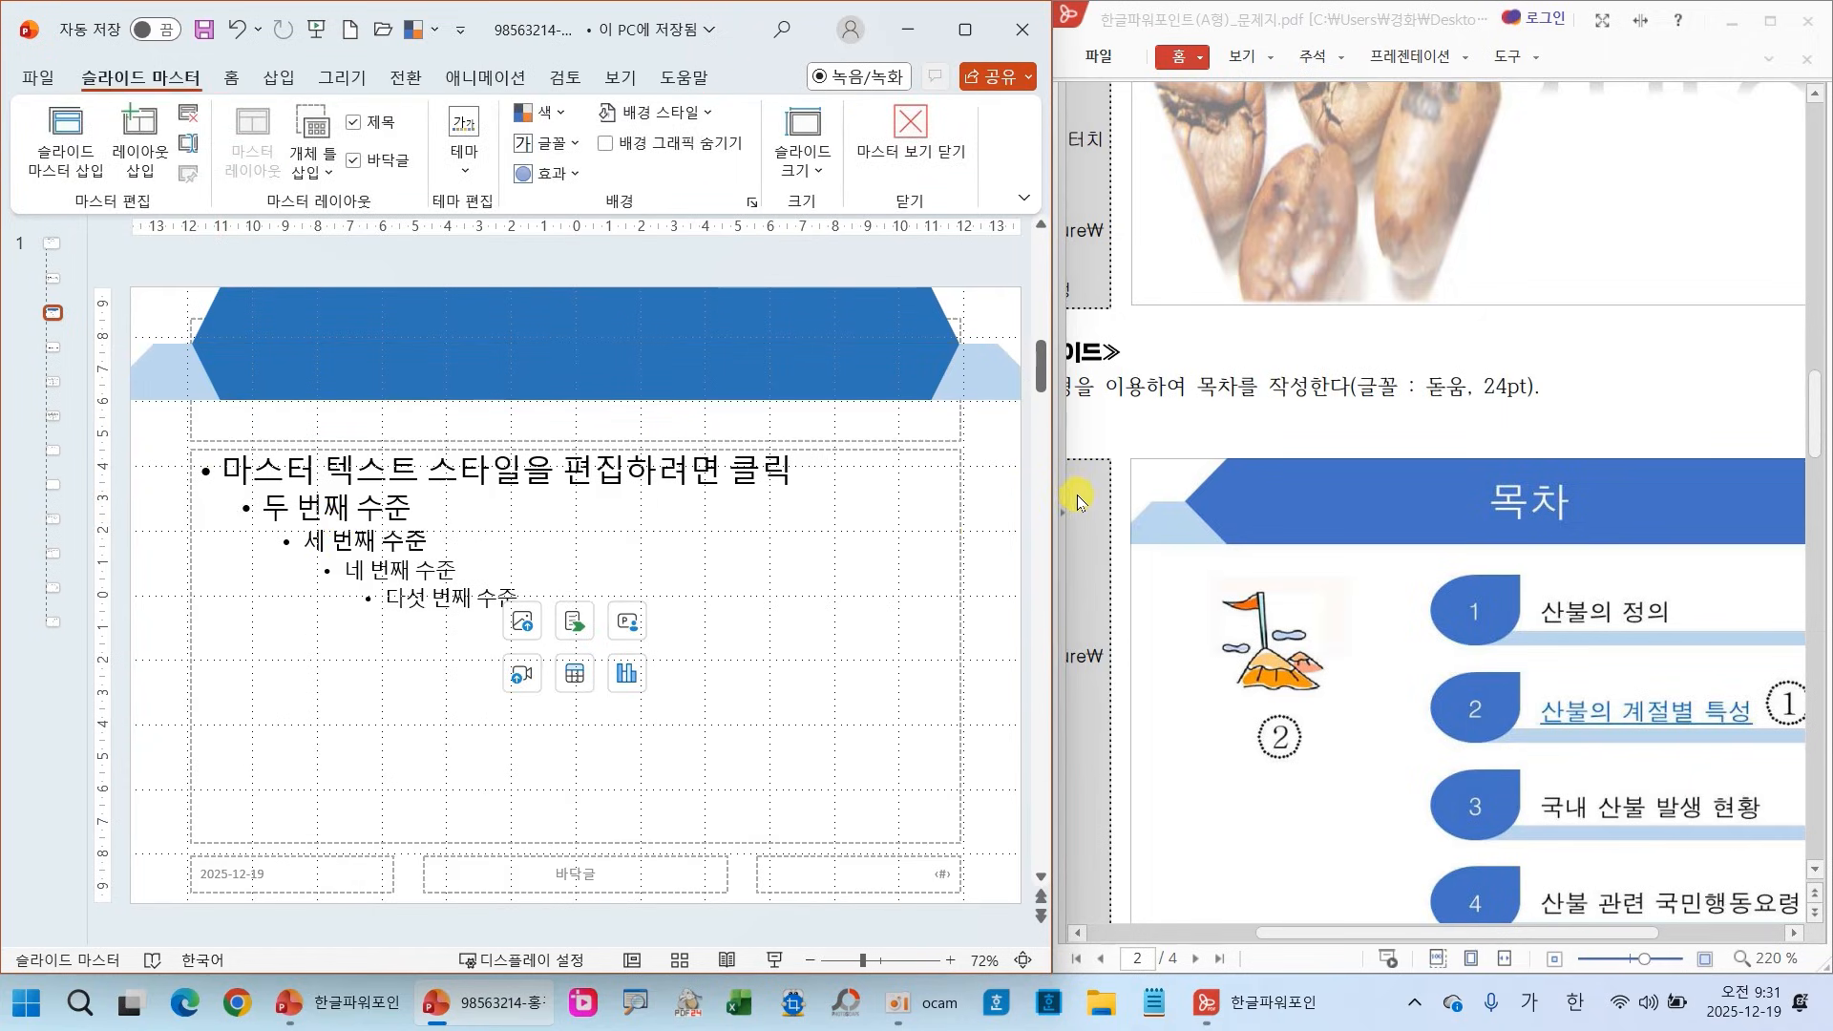
Deepen the hexagon's pointed ends to match the 목차 slide's title shape and widen the hexagon slightly
click(568, 348)
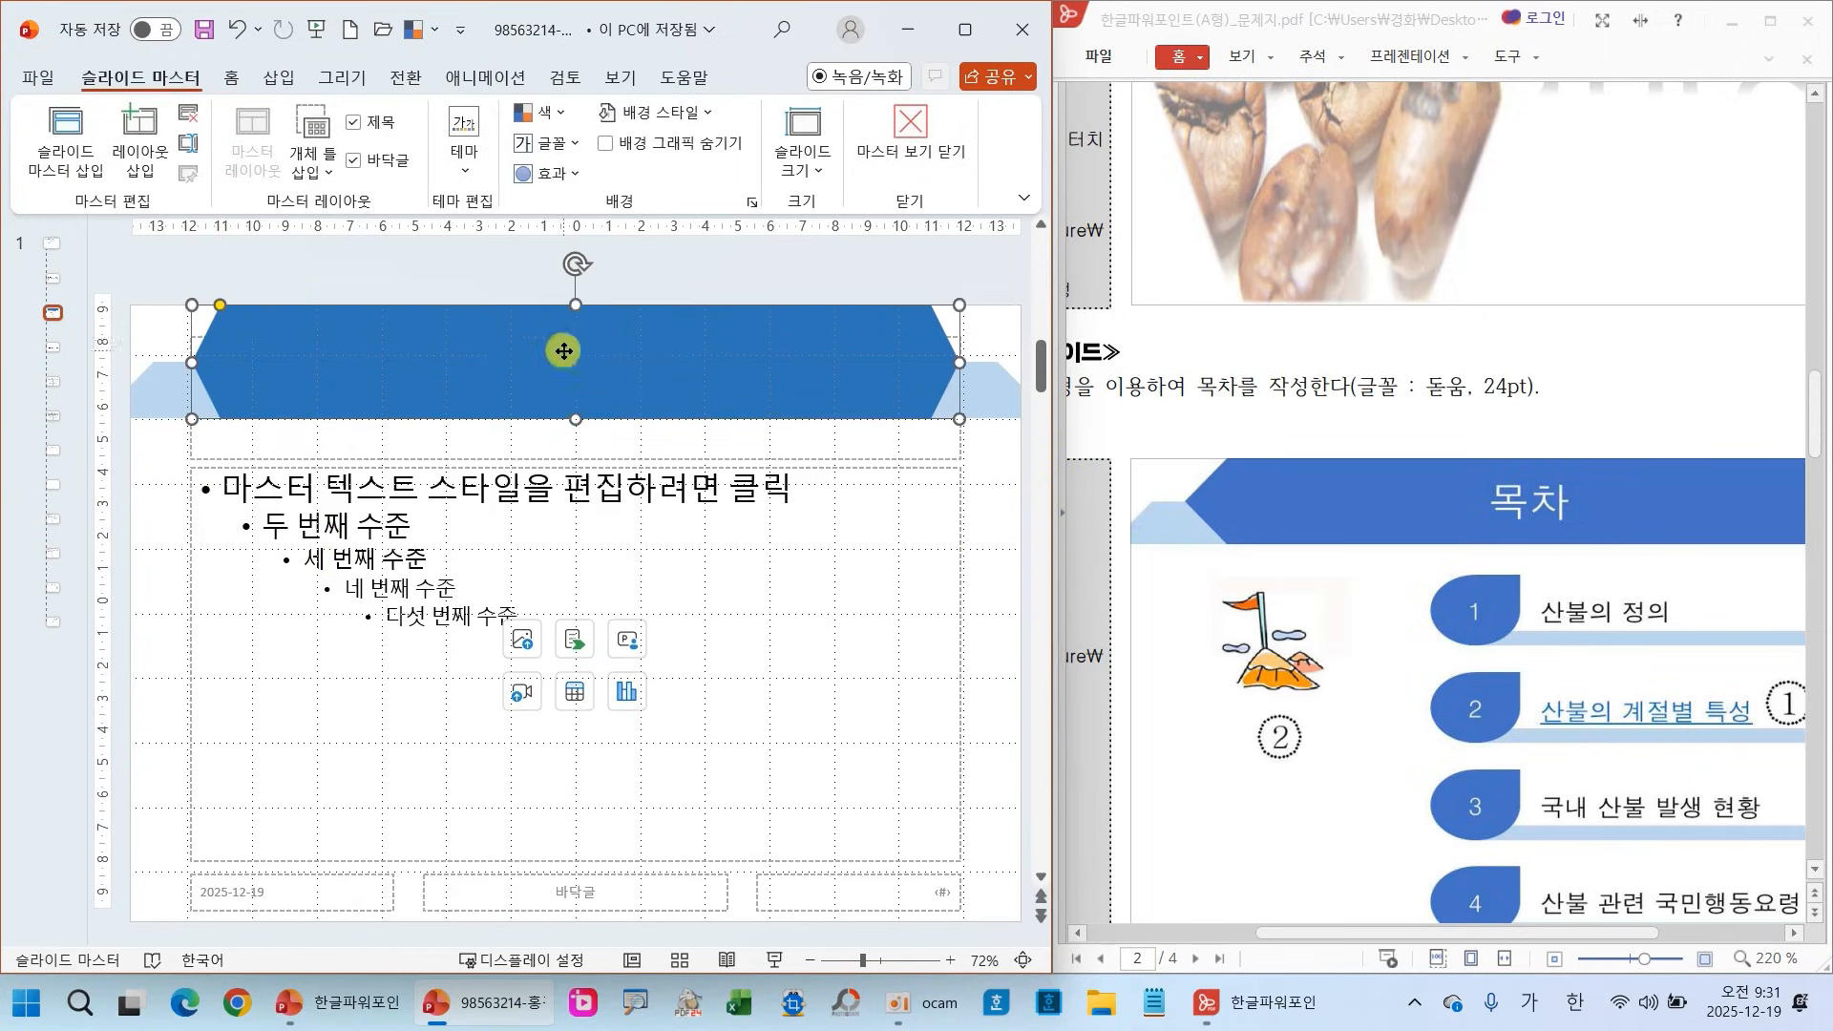
drag(223, 304, 243, 305)
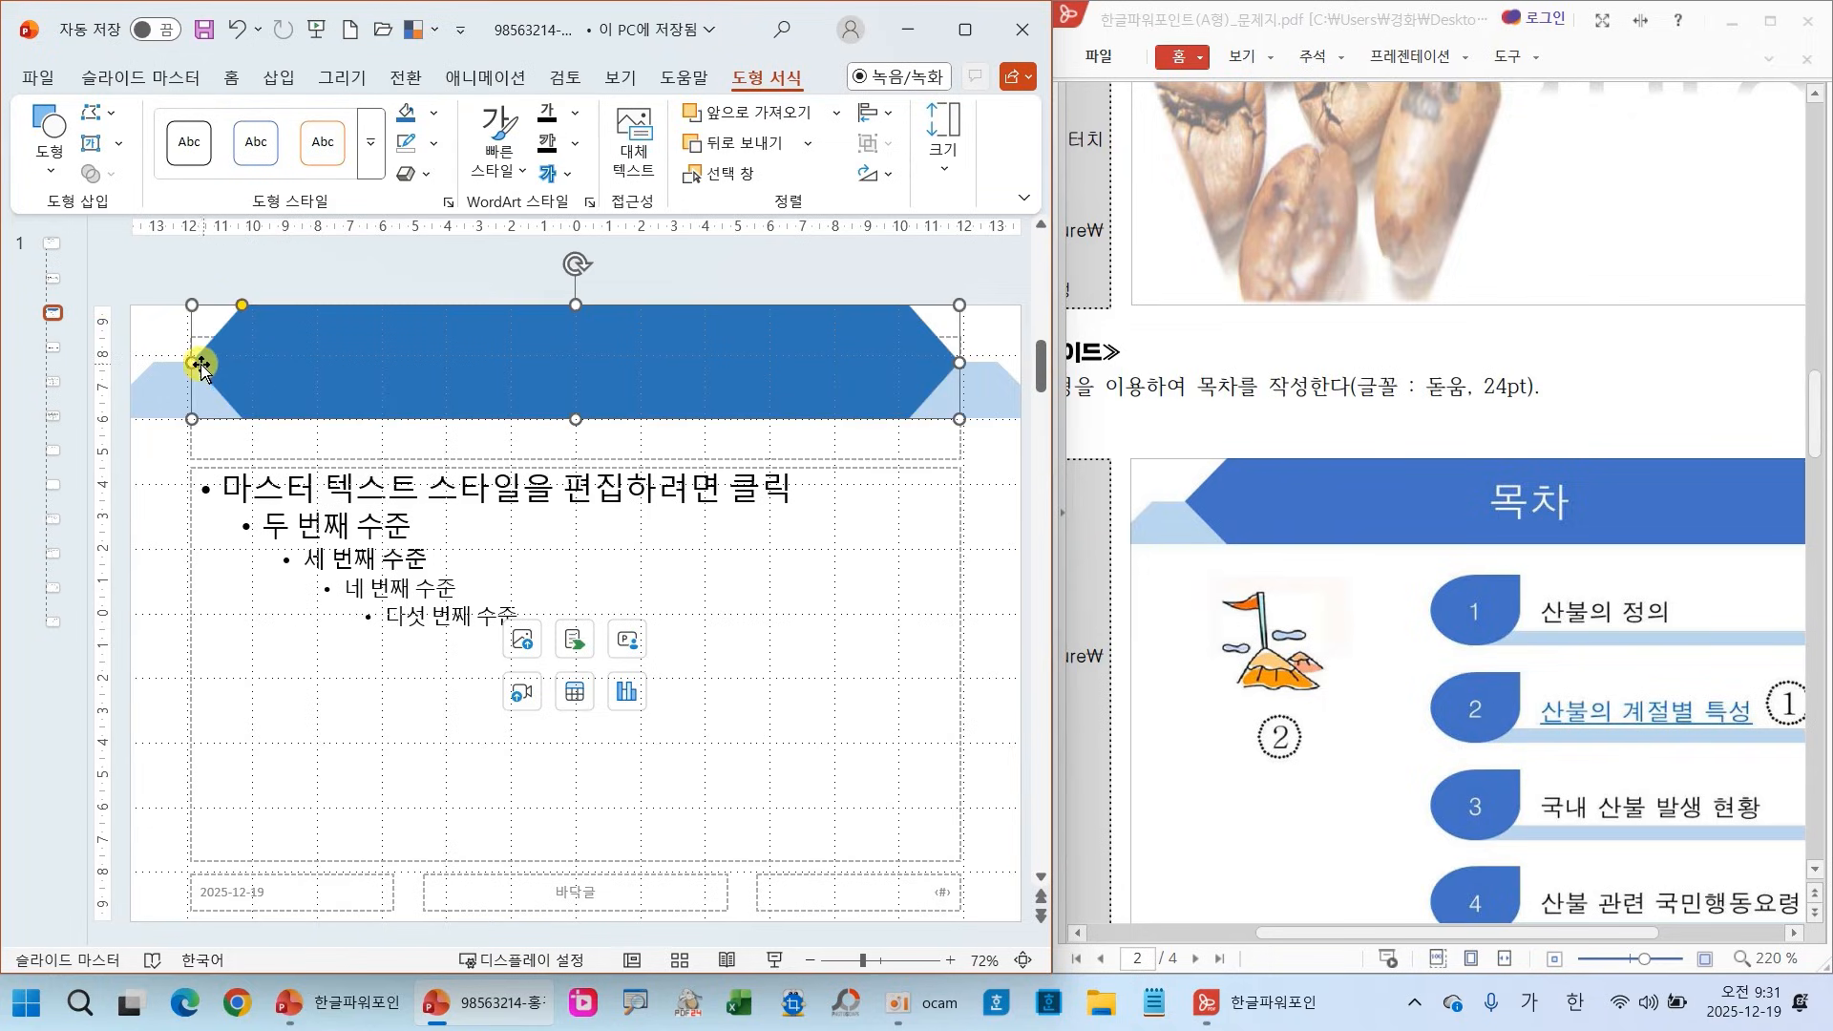
click(360, 276)
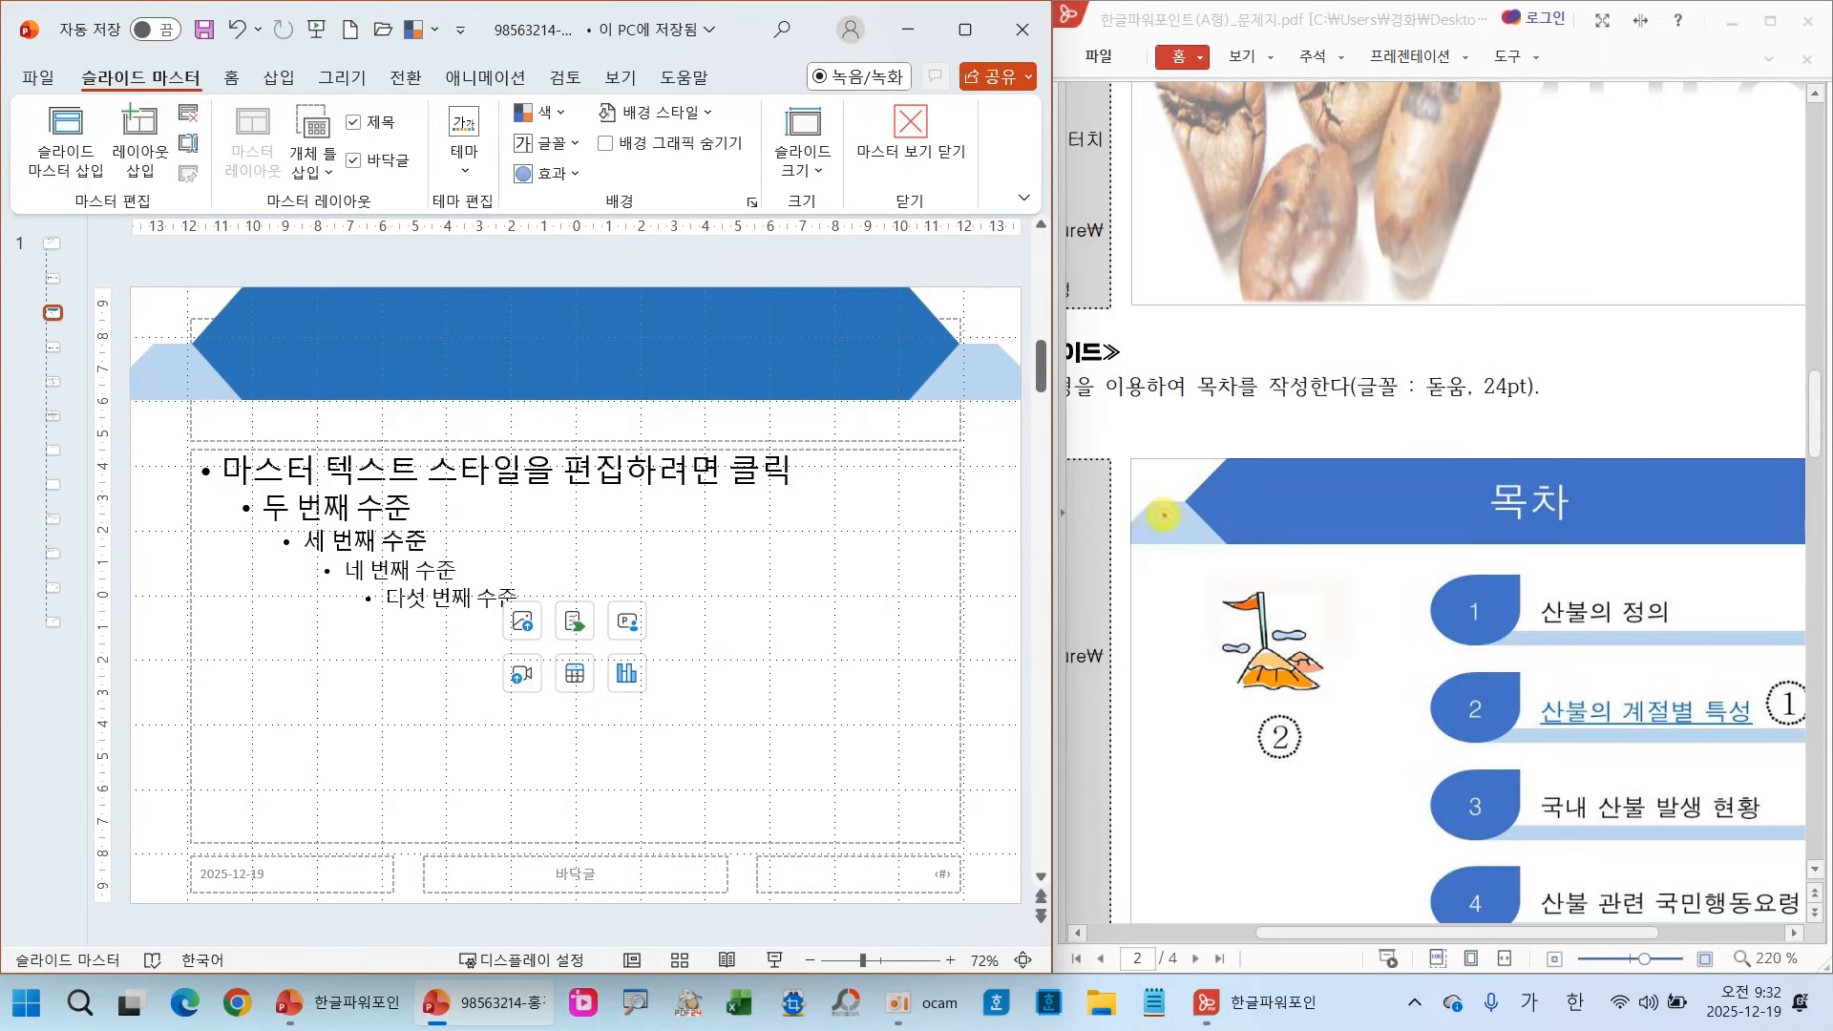
mouse_move(1159, 497)
mouse_down()
mouse_move(1105, 523)
mouse_move(1159, 500)
mouse_move(1176, 468)
mouse_move(1182, 507)
mouse_move(1244, 487)
mouse_move(1237, 453)
mouse_up()
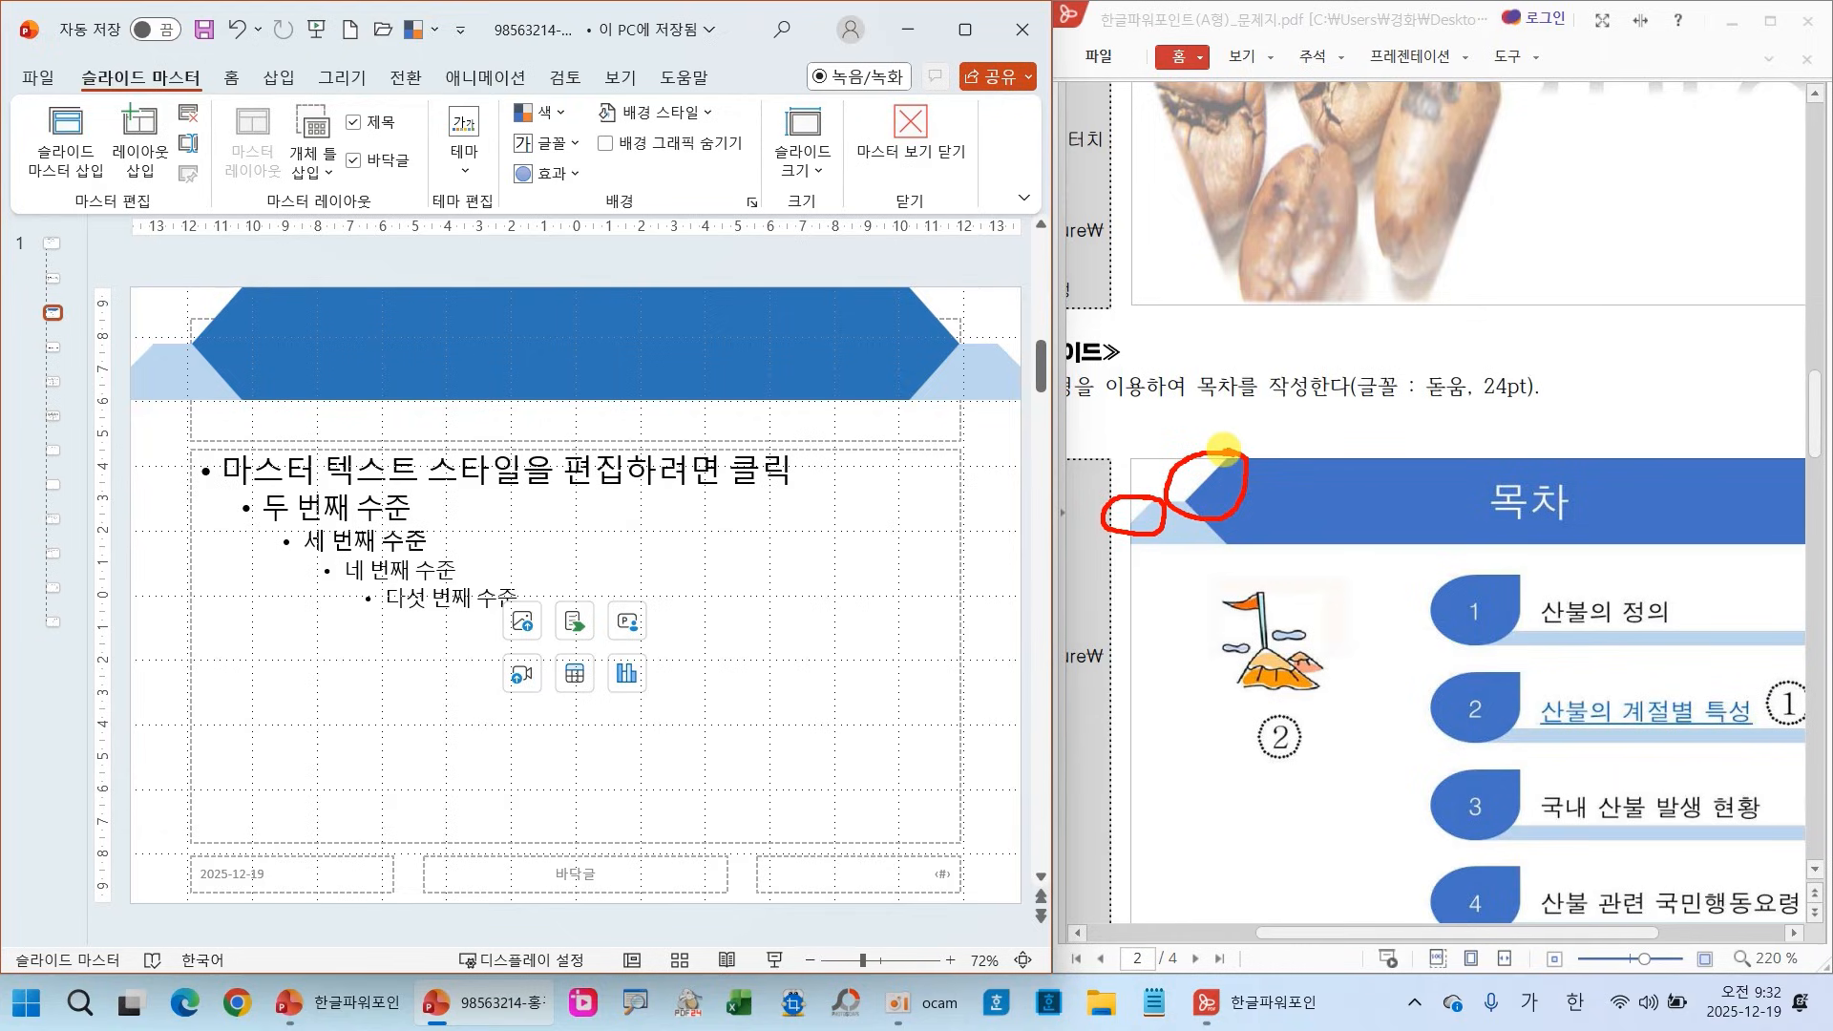
click(883, 367)
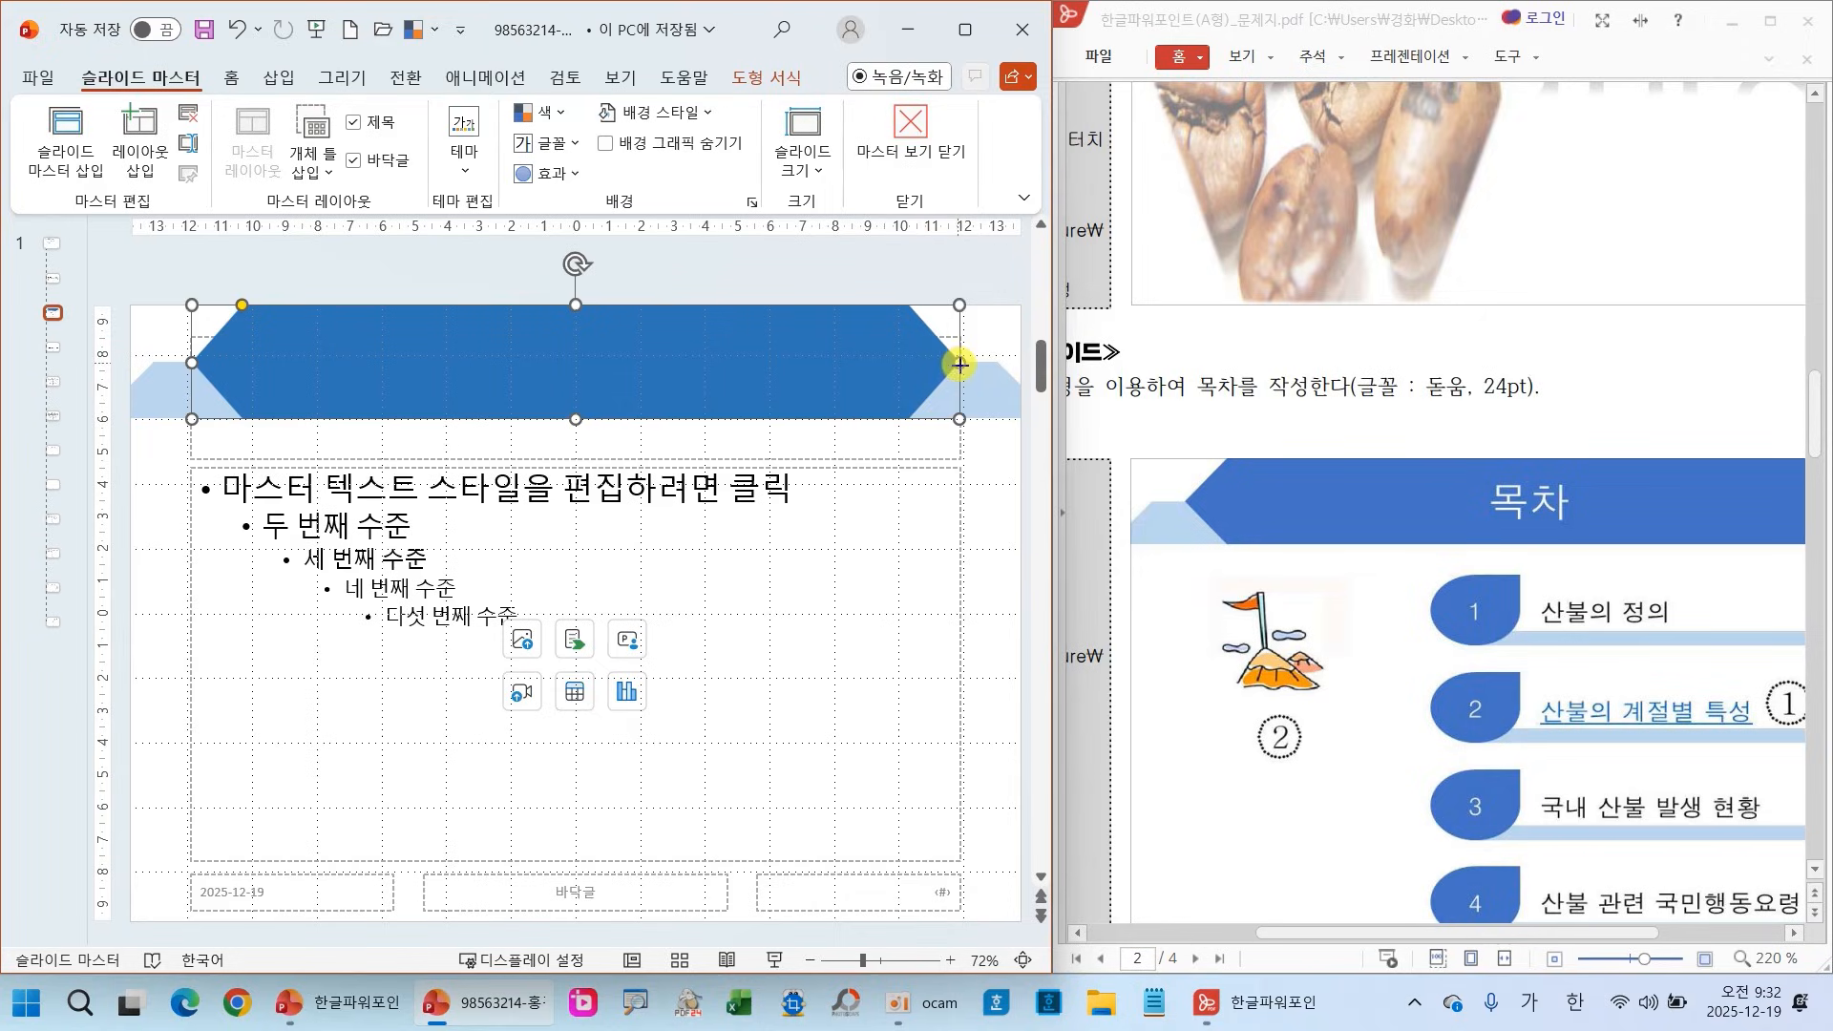
drag(959, 364, 963, 363)
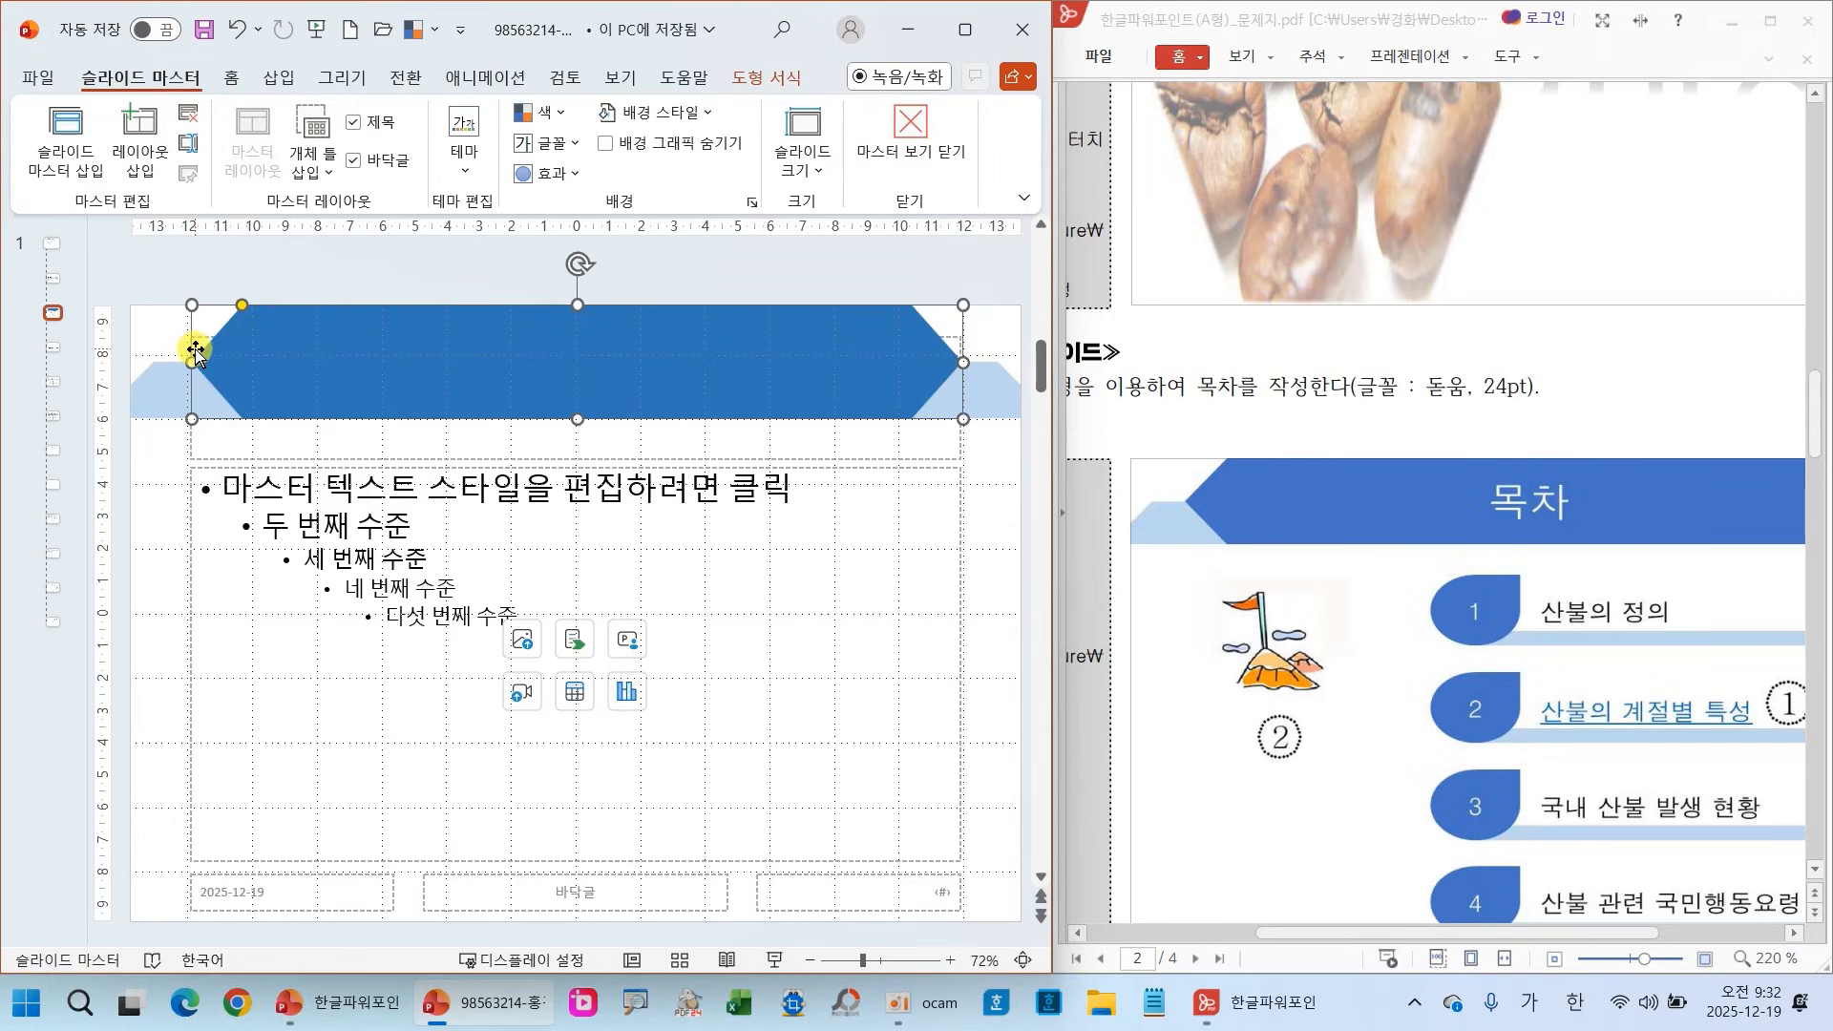
click(152, 485)
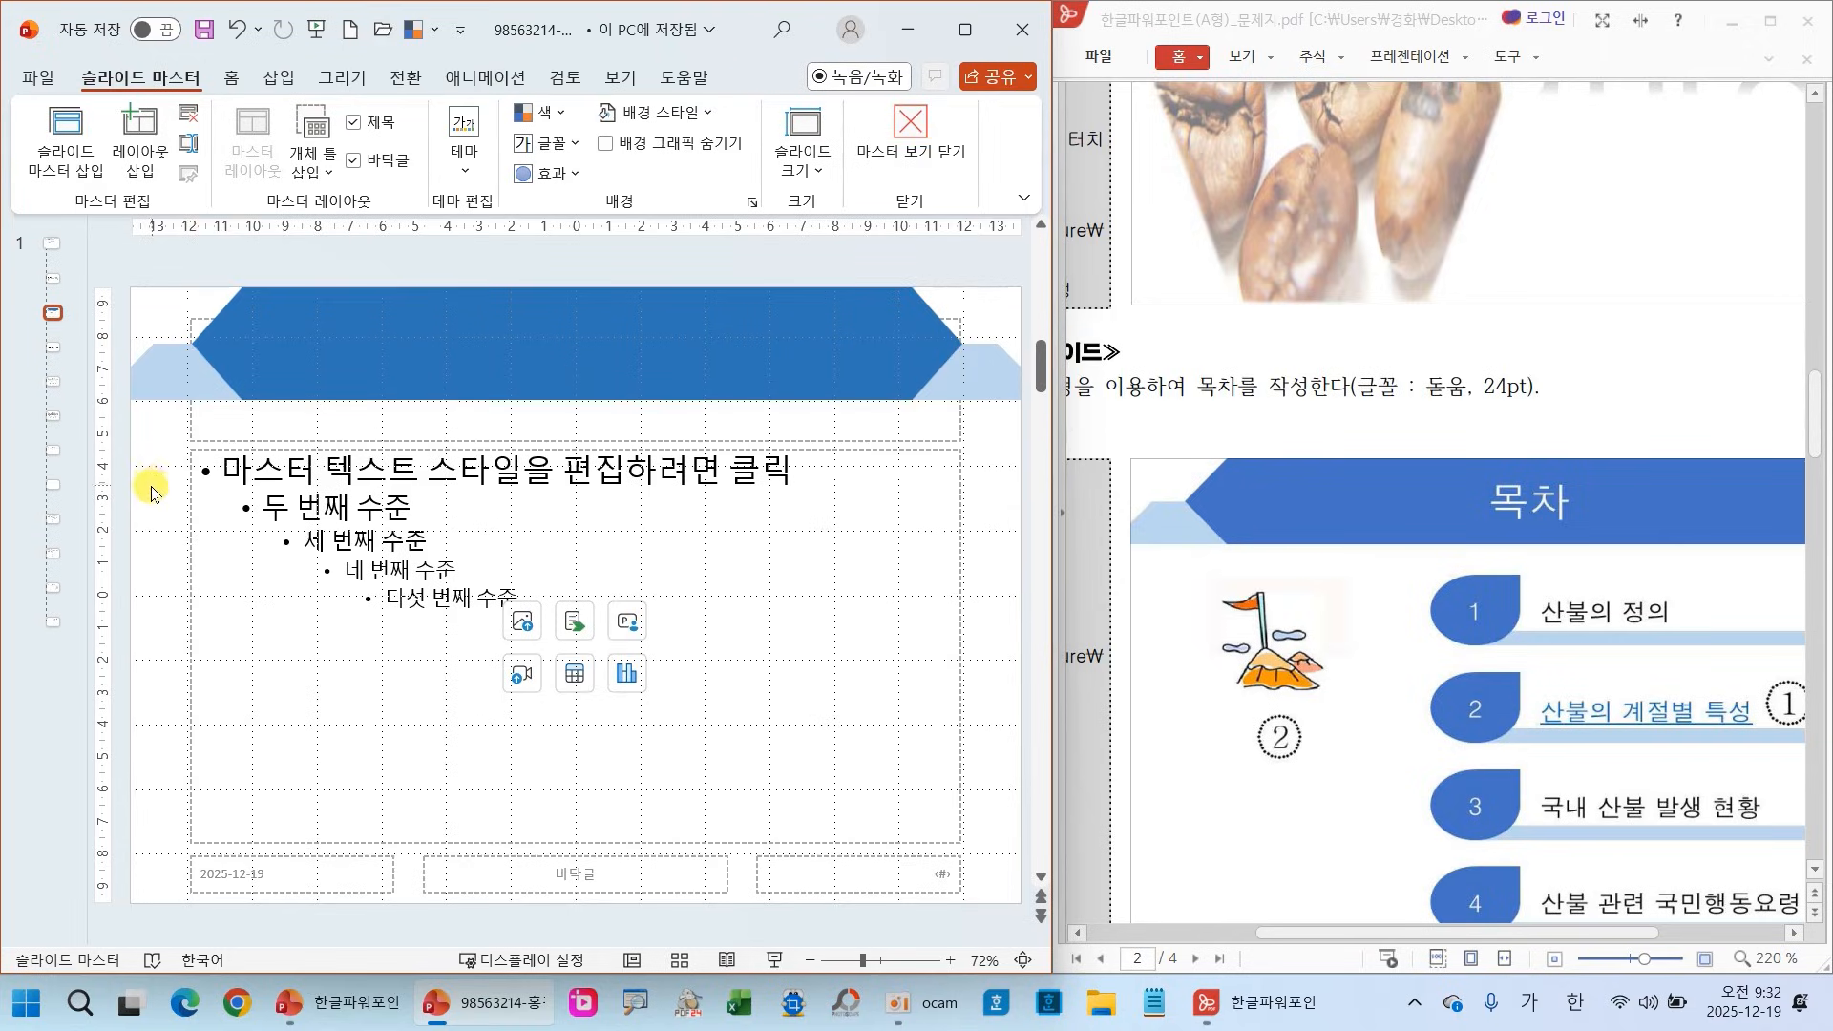
Select the master title placeholder and check the title font conditions in the exam paper PDF
mouse_move(986, 425)
mouse_down()
mouse_move(954, 410)
mouse_move(982, 442)
mouse_move(998, 421)
mouse_up()
click(961, 426)
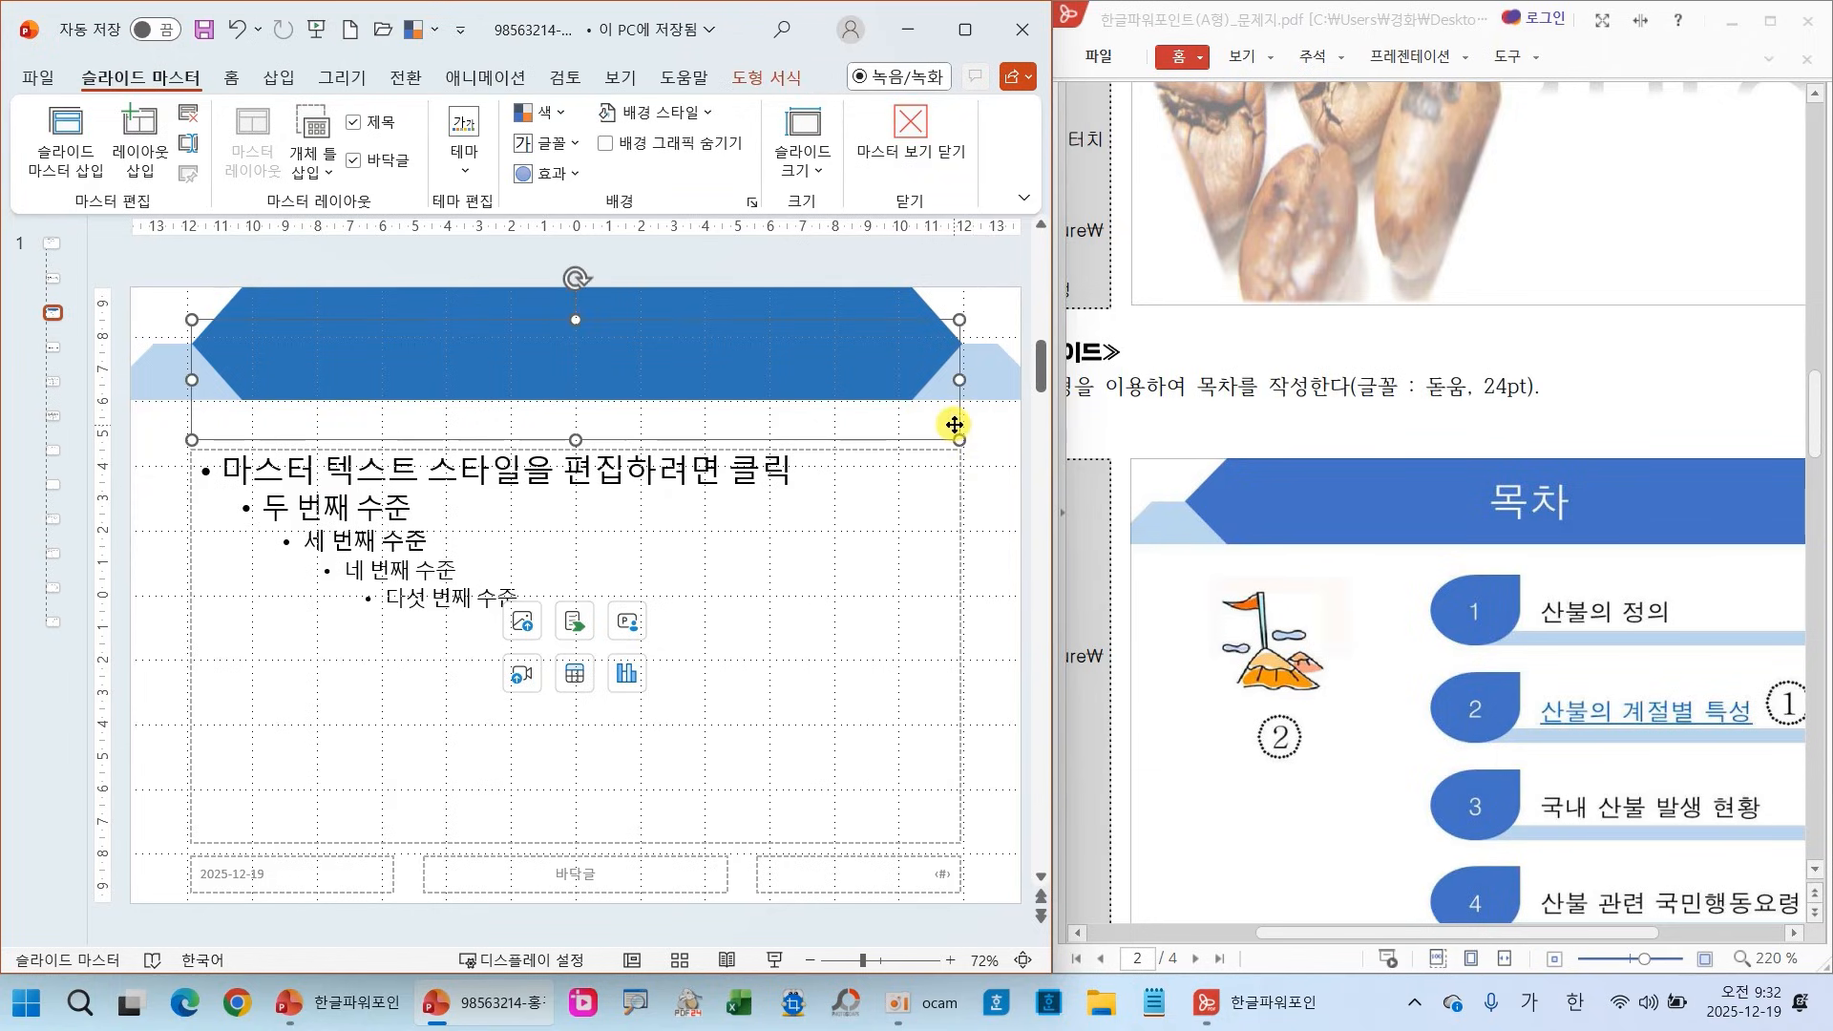
scroll(1261, 622, up, 2)
scroll(1261, 622, up, 6)
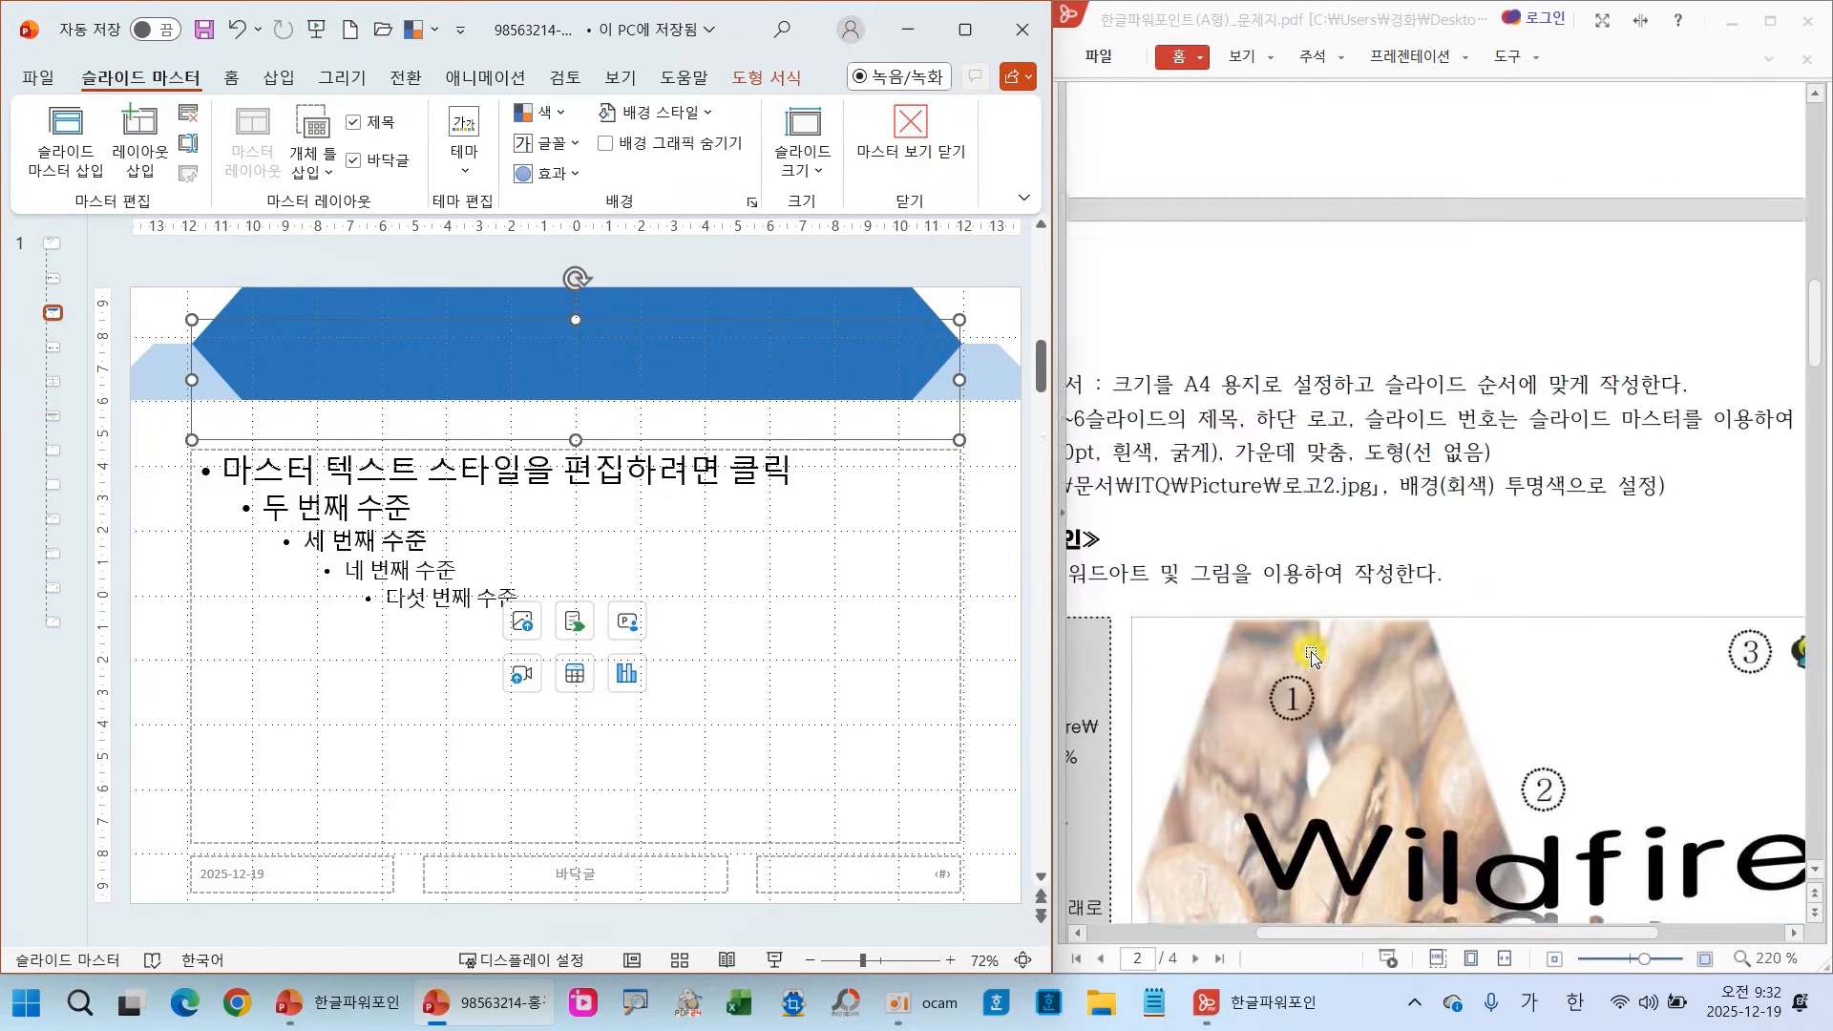
drag(1340, 930, 1233, 934)
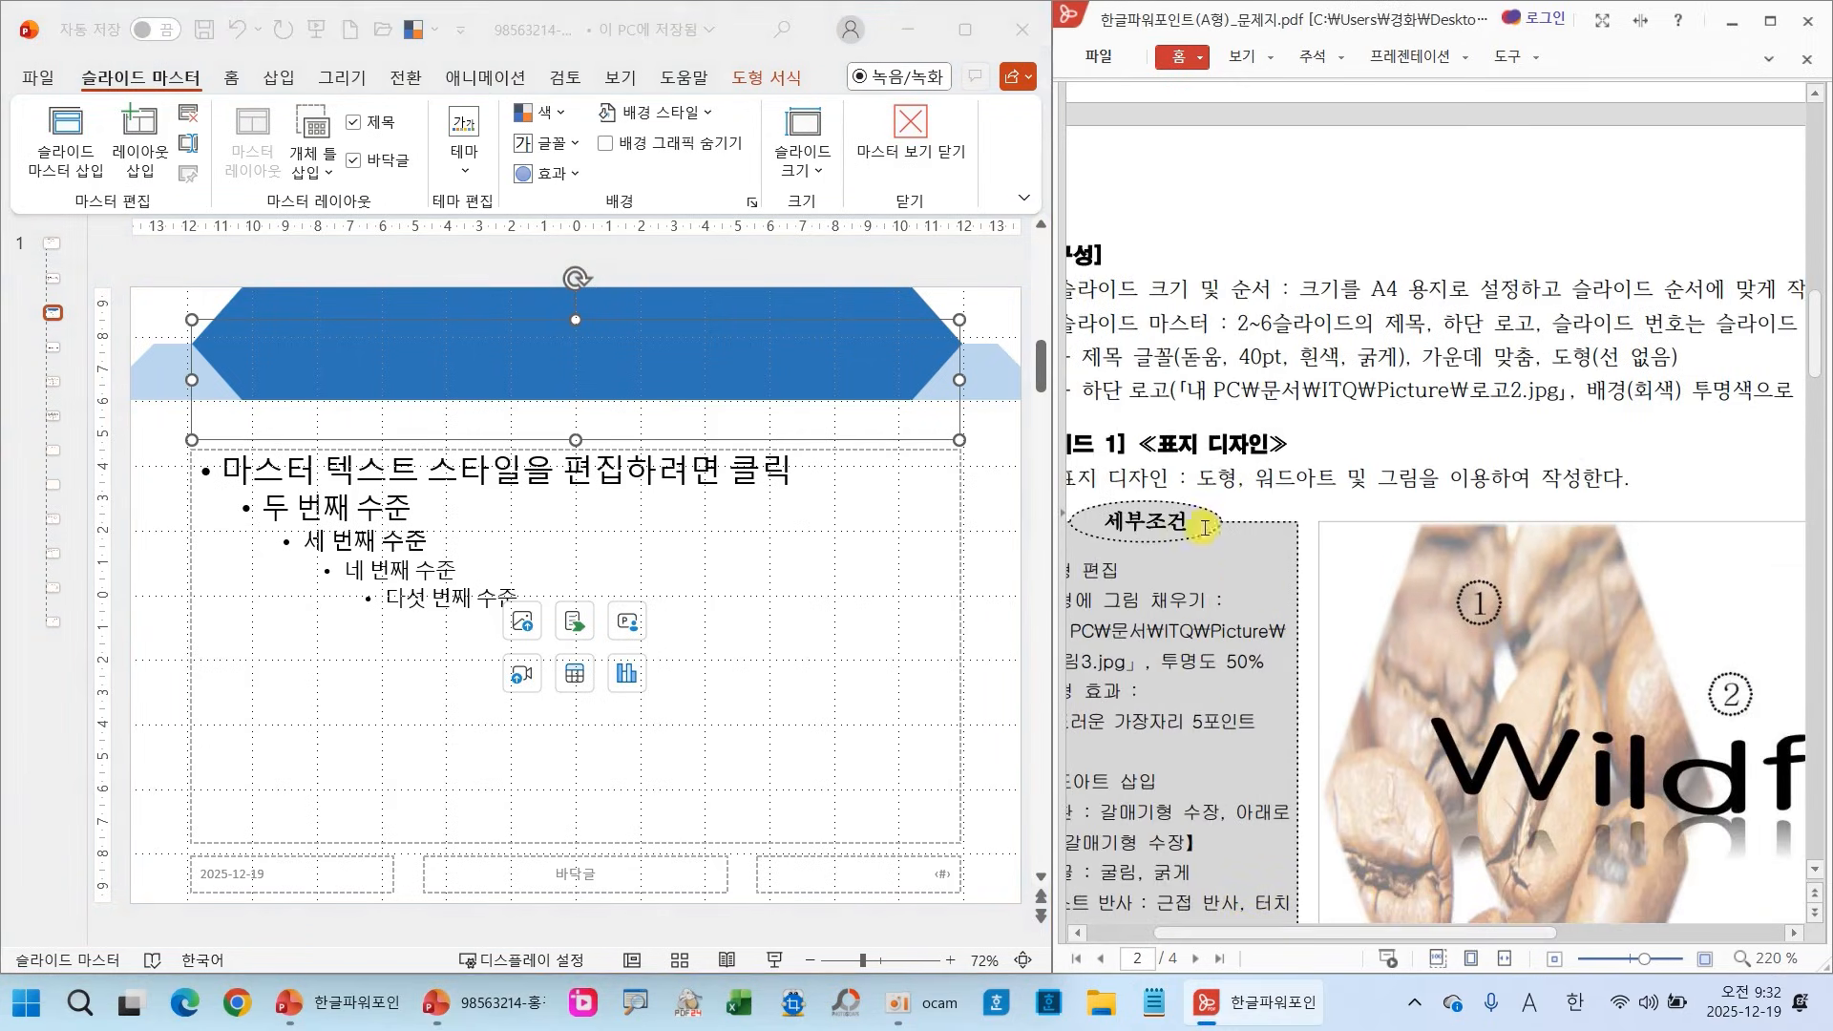
key(ctrl+2)
drag(1063, 338, 1427, 377)
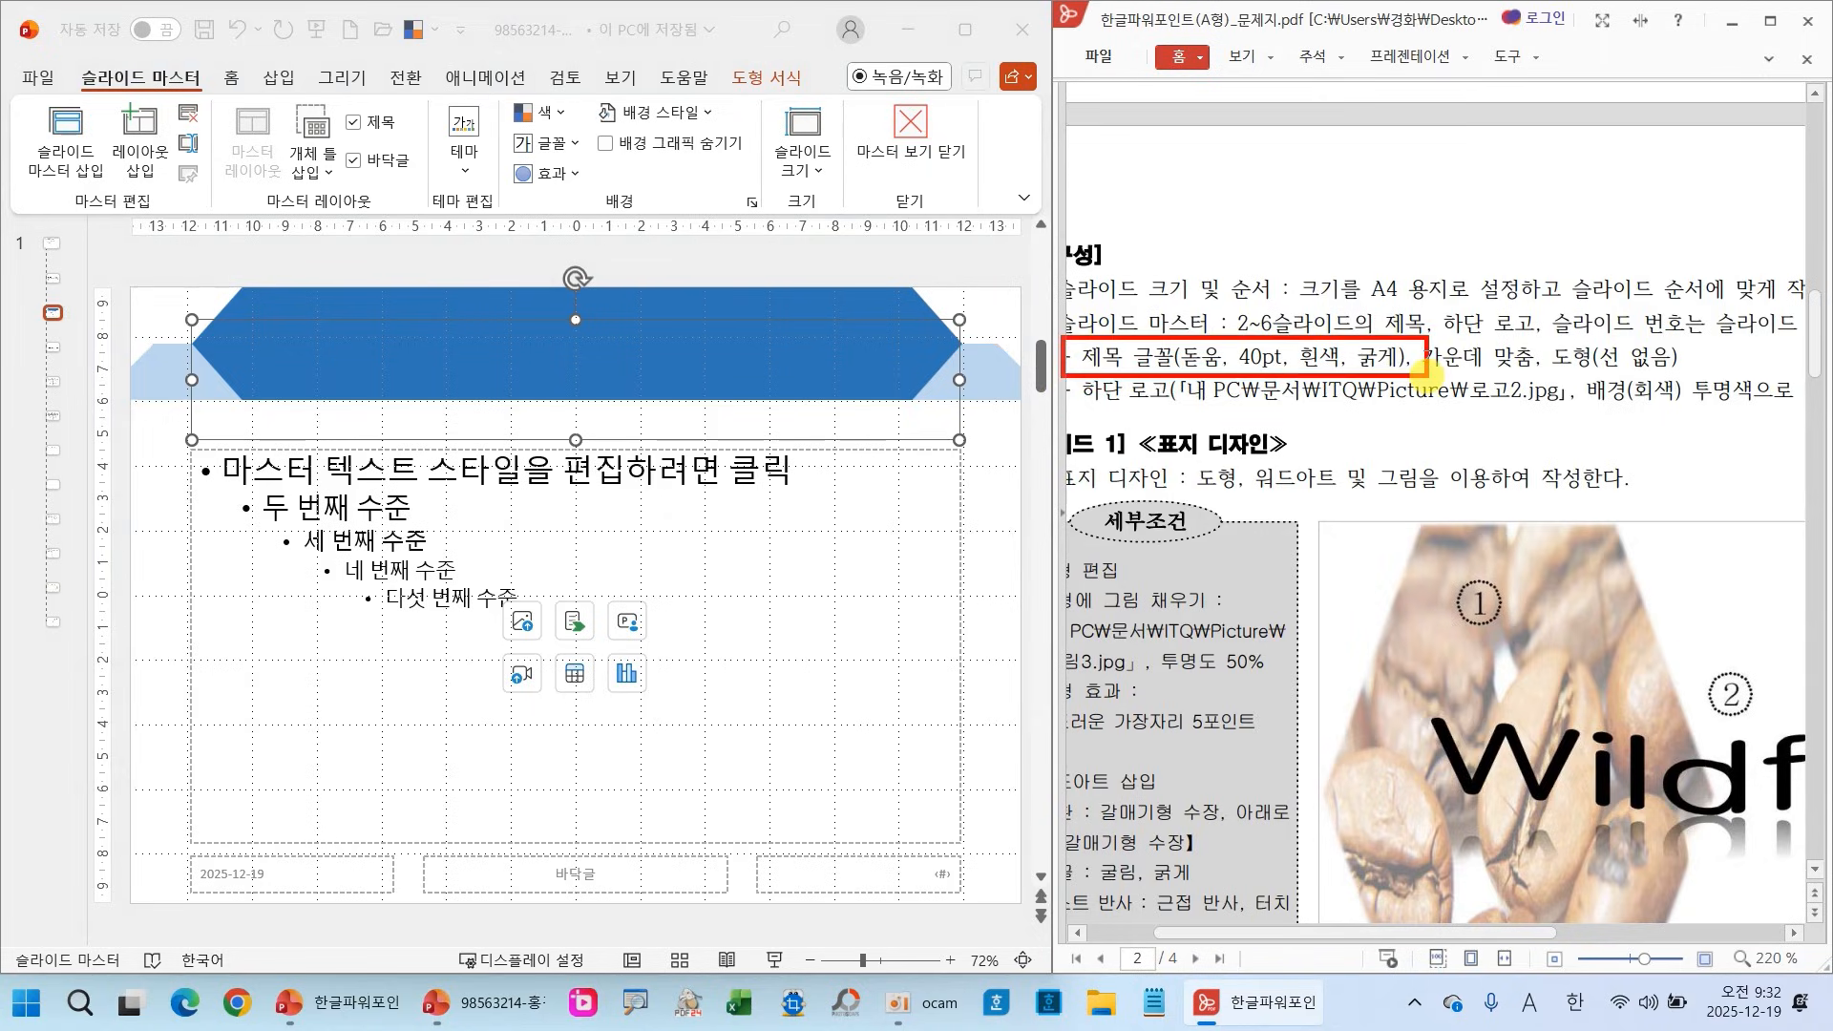
key(Escape)
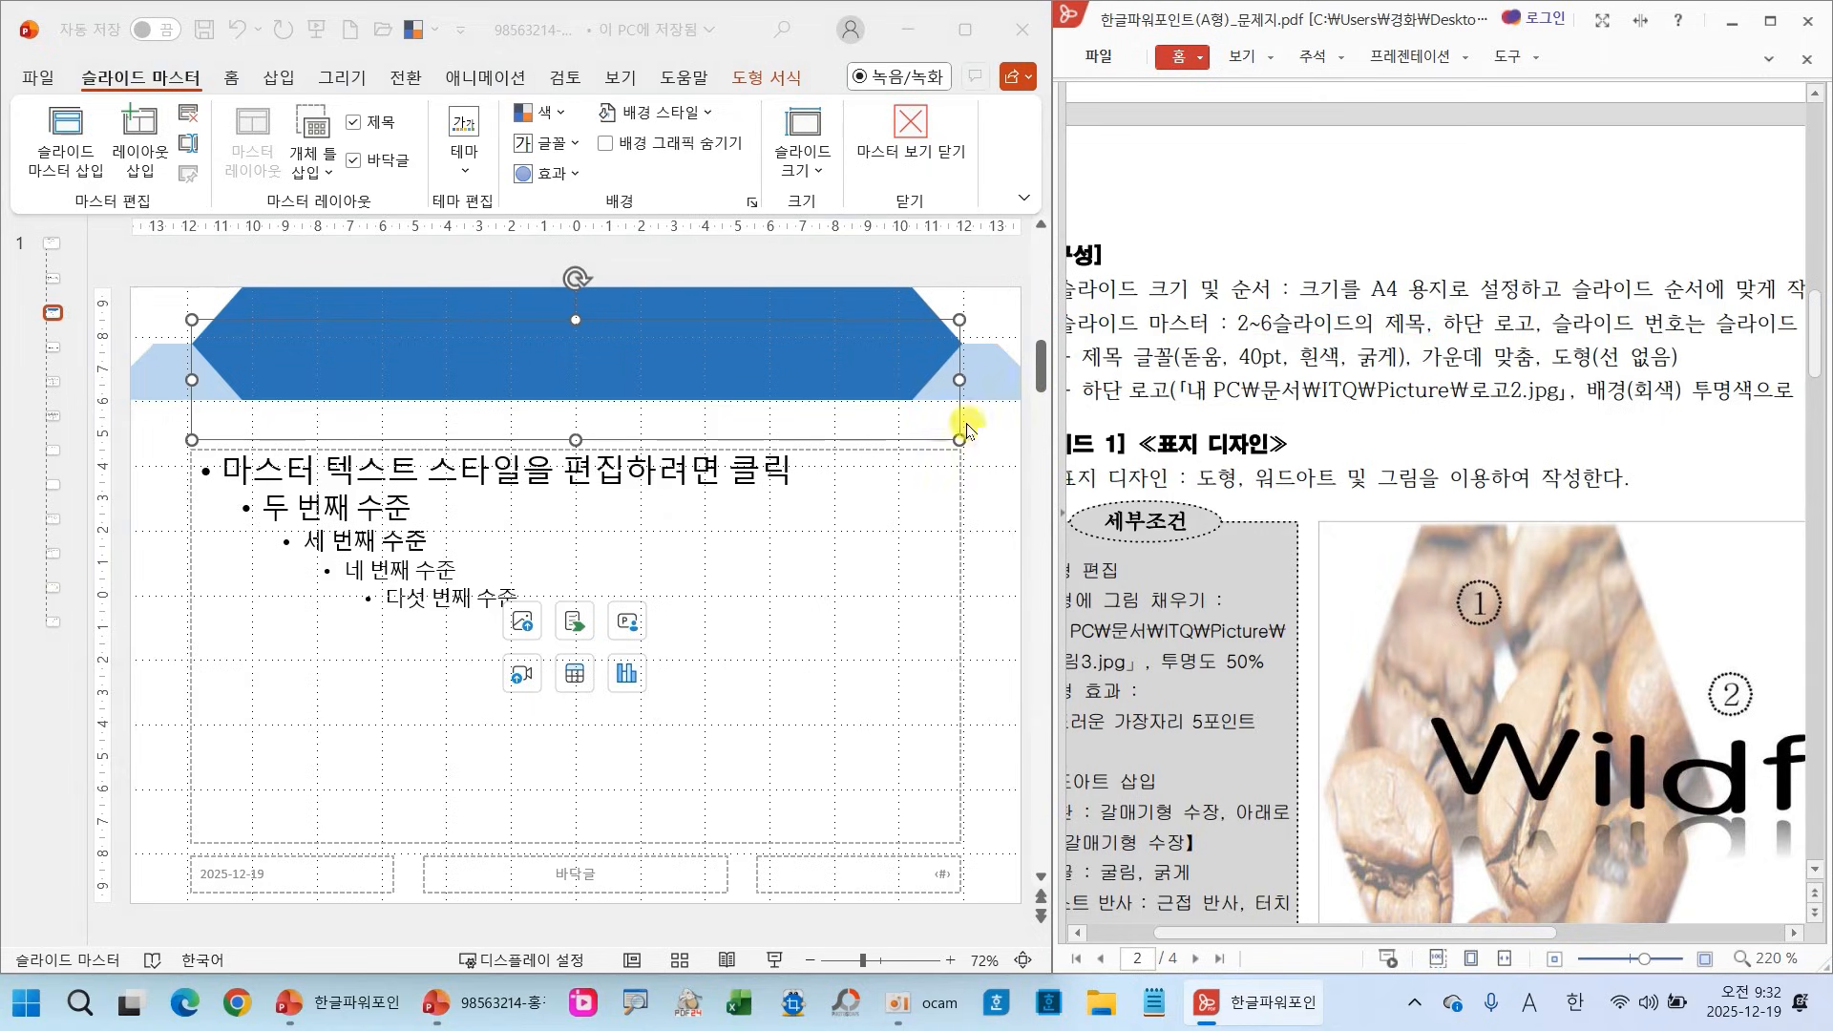
Bring the master title placeholder in front of the hexagon and the light blue shape
click(958, 432)
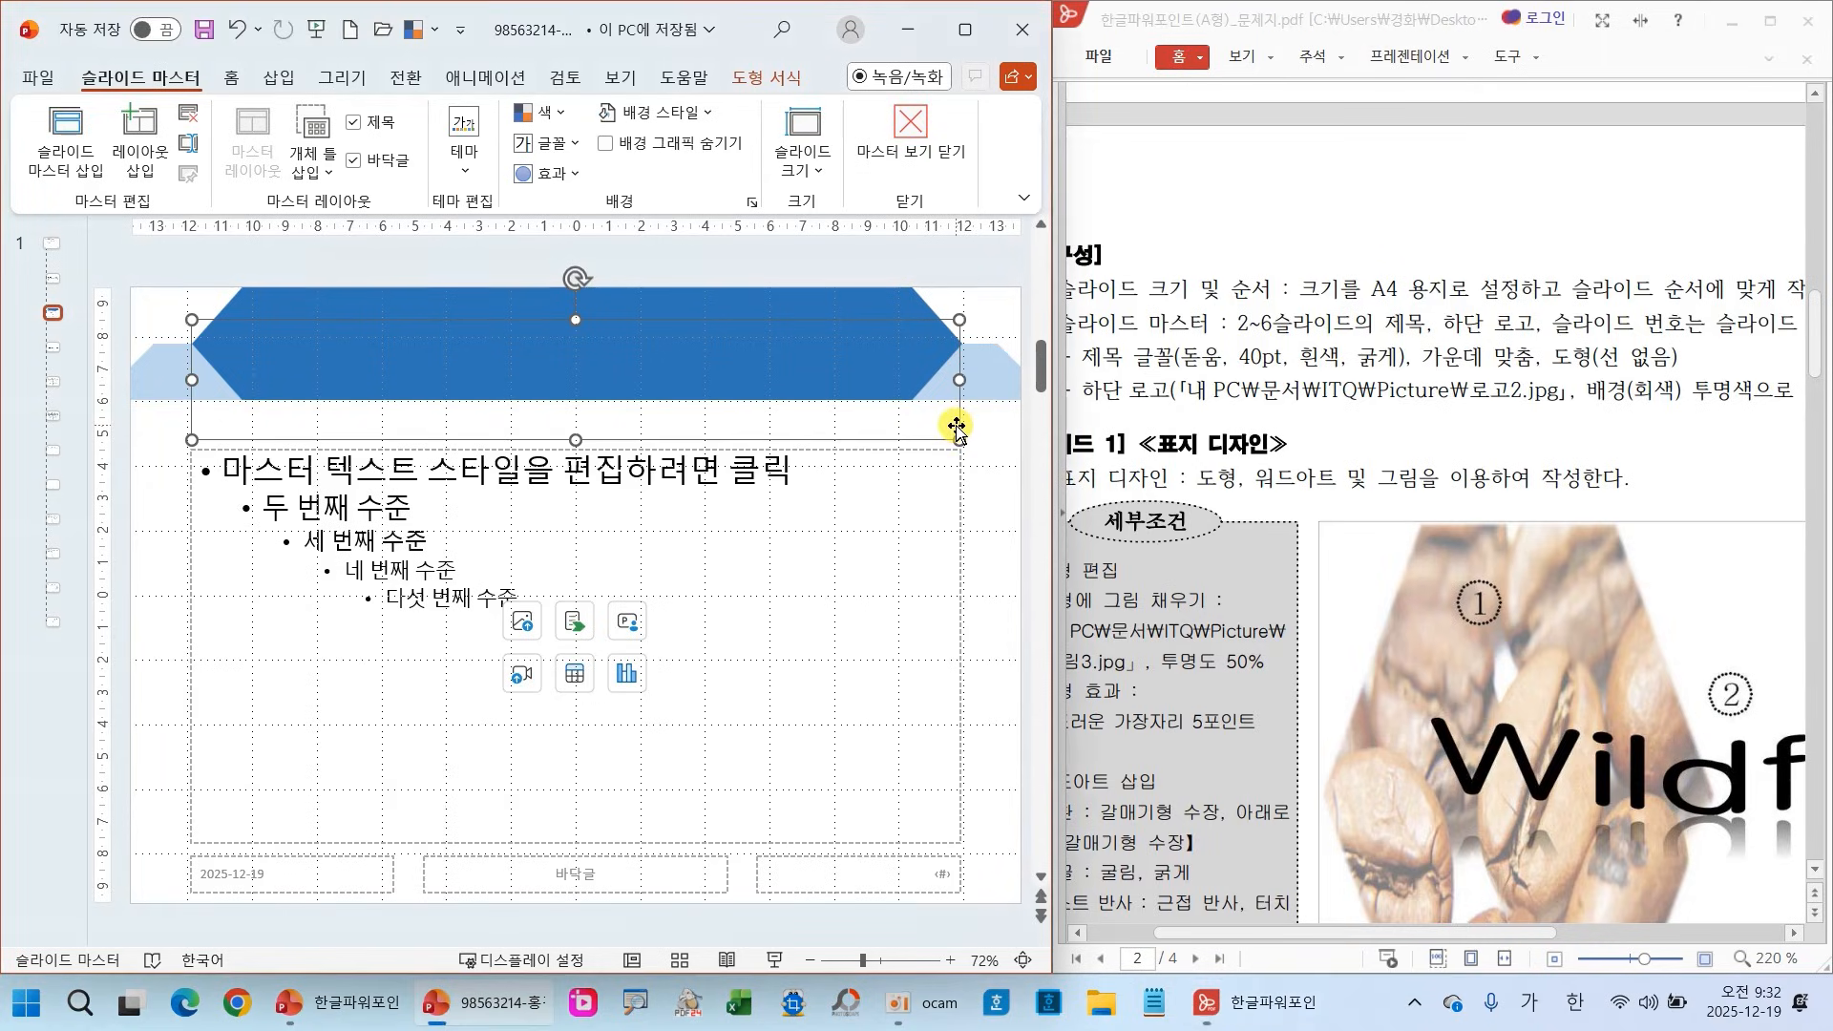
click(231, 77)
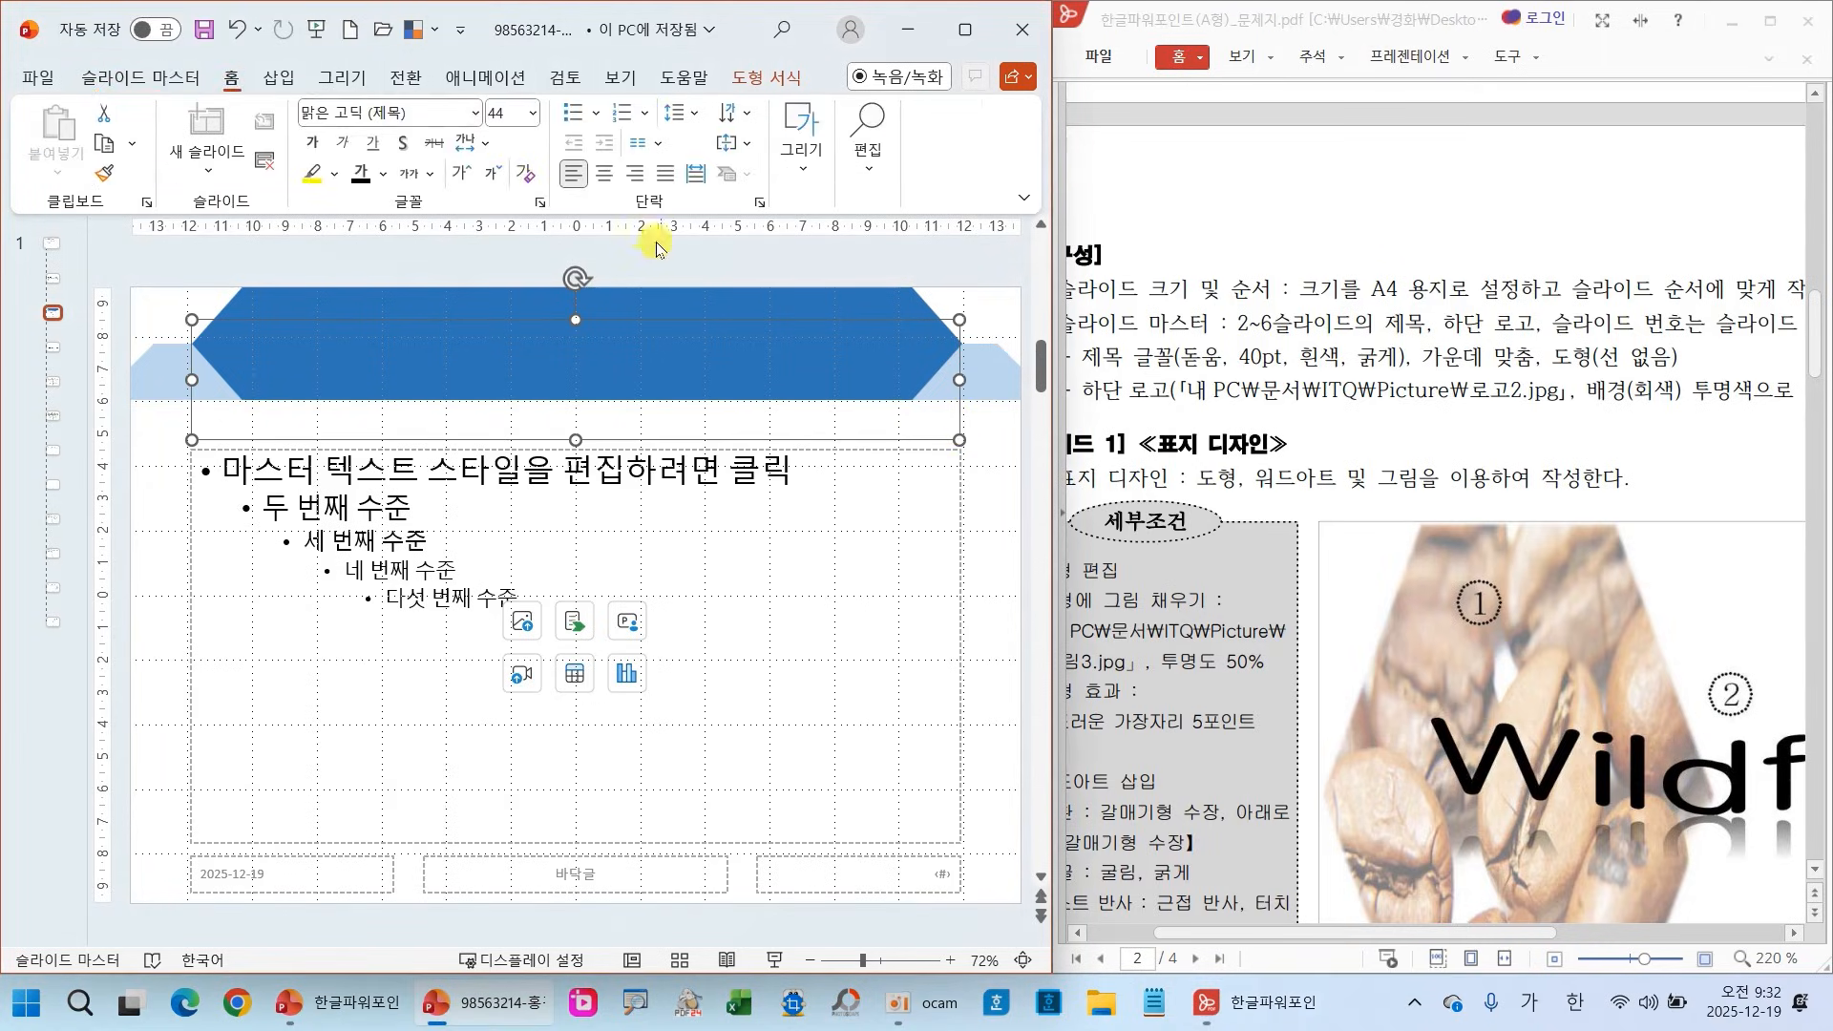
click(802, 191)
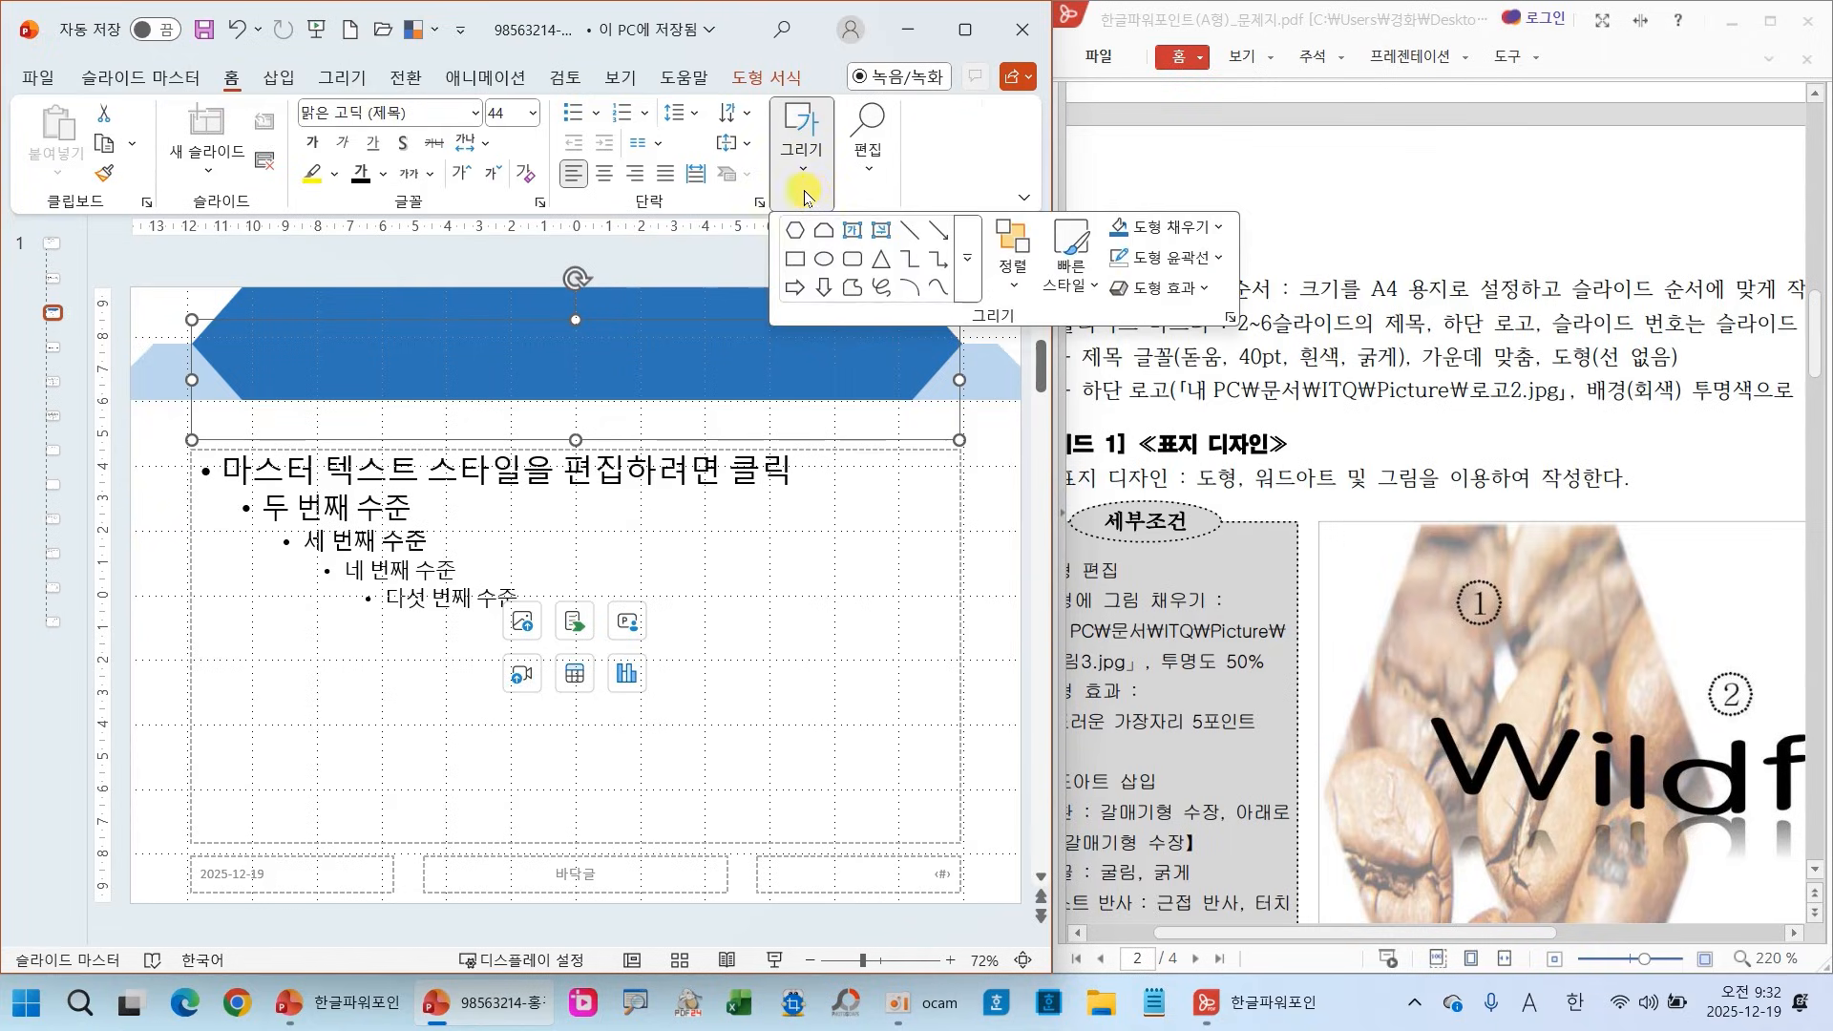
click(1013, 291)
click(1018, 355)
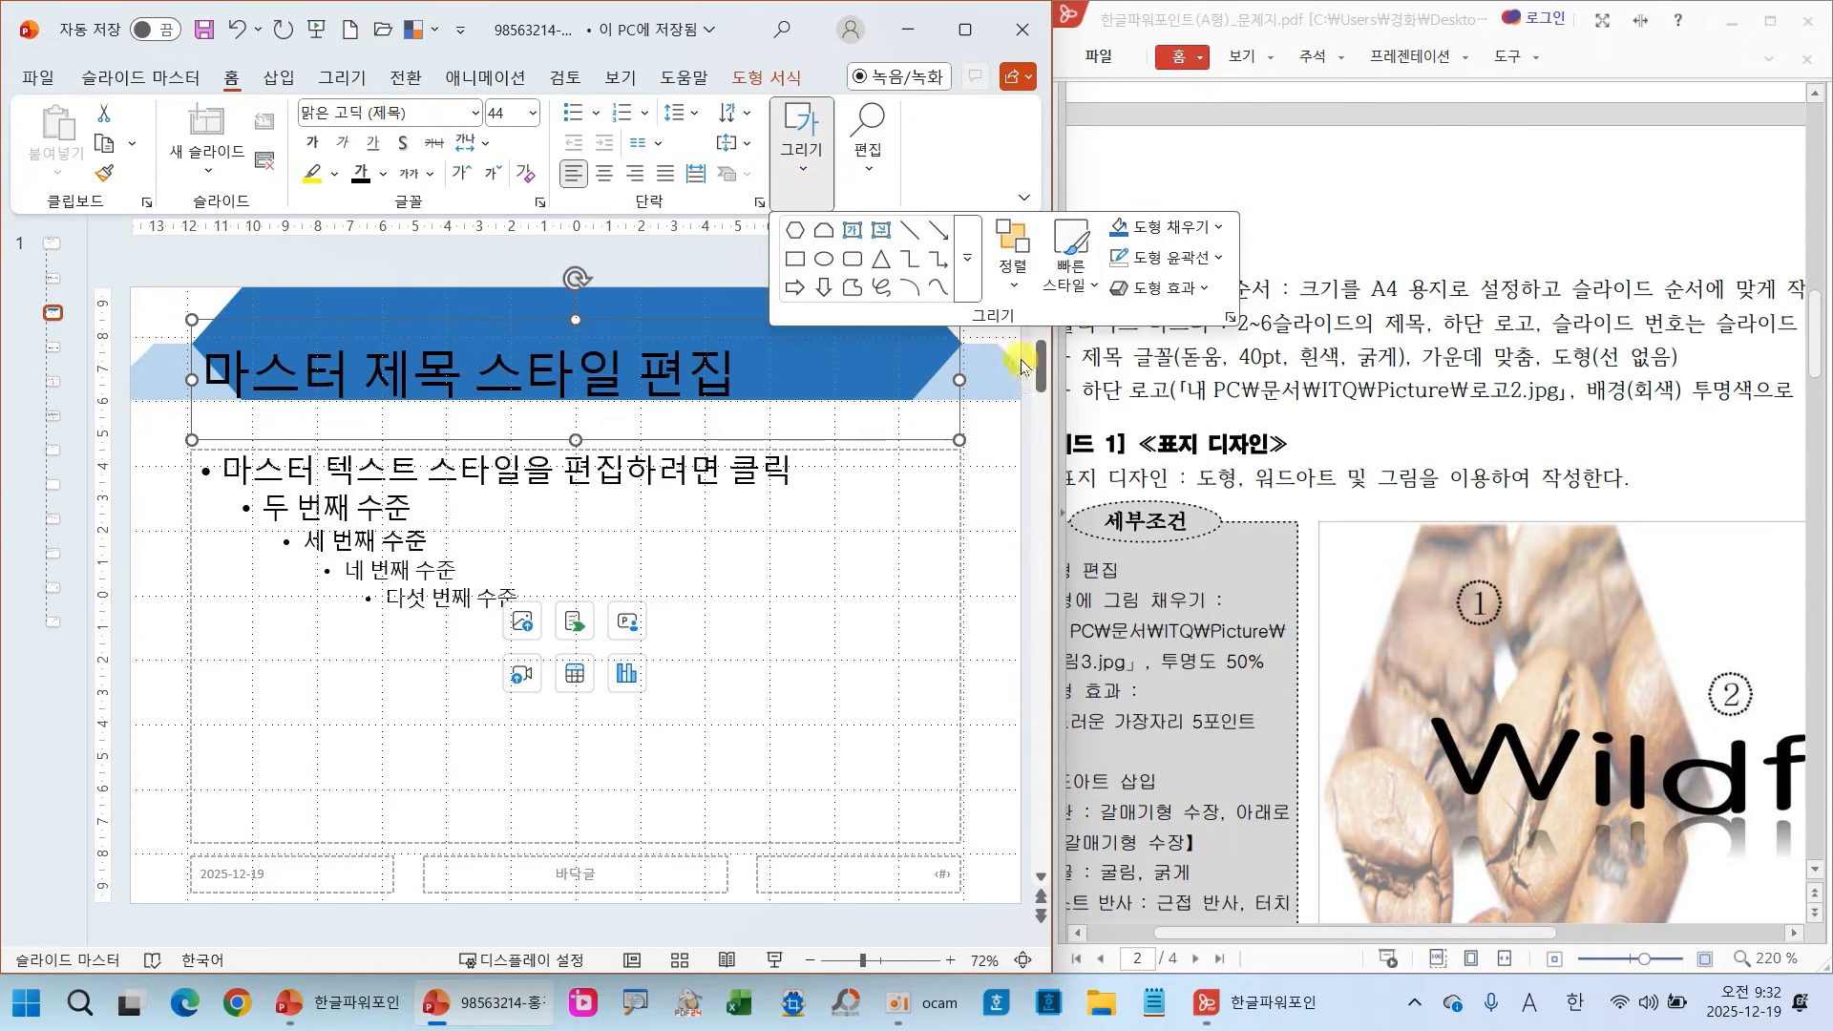
Set the master title's font to 돋움 at 40 pt
click(427, 115)
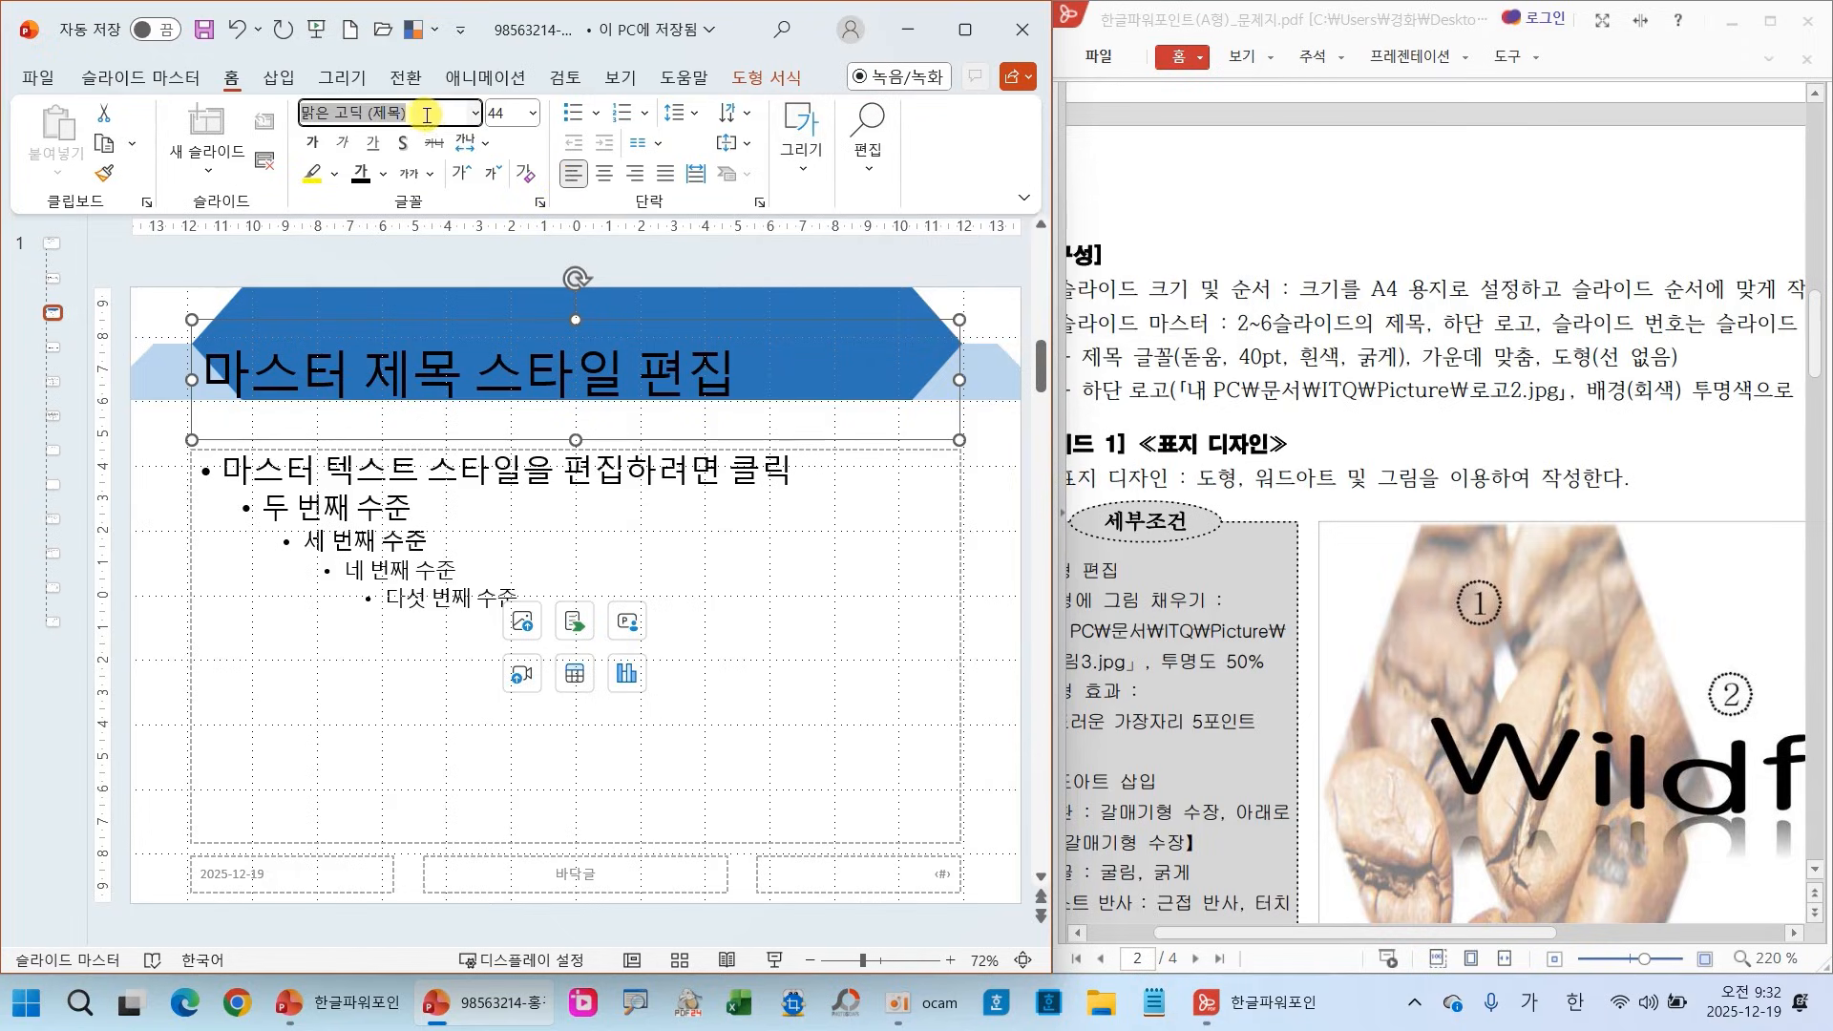
text(돋)
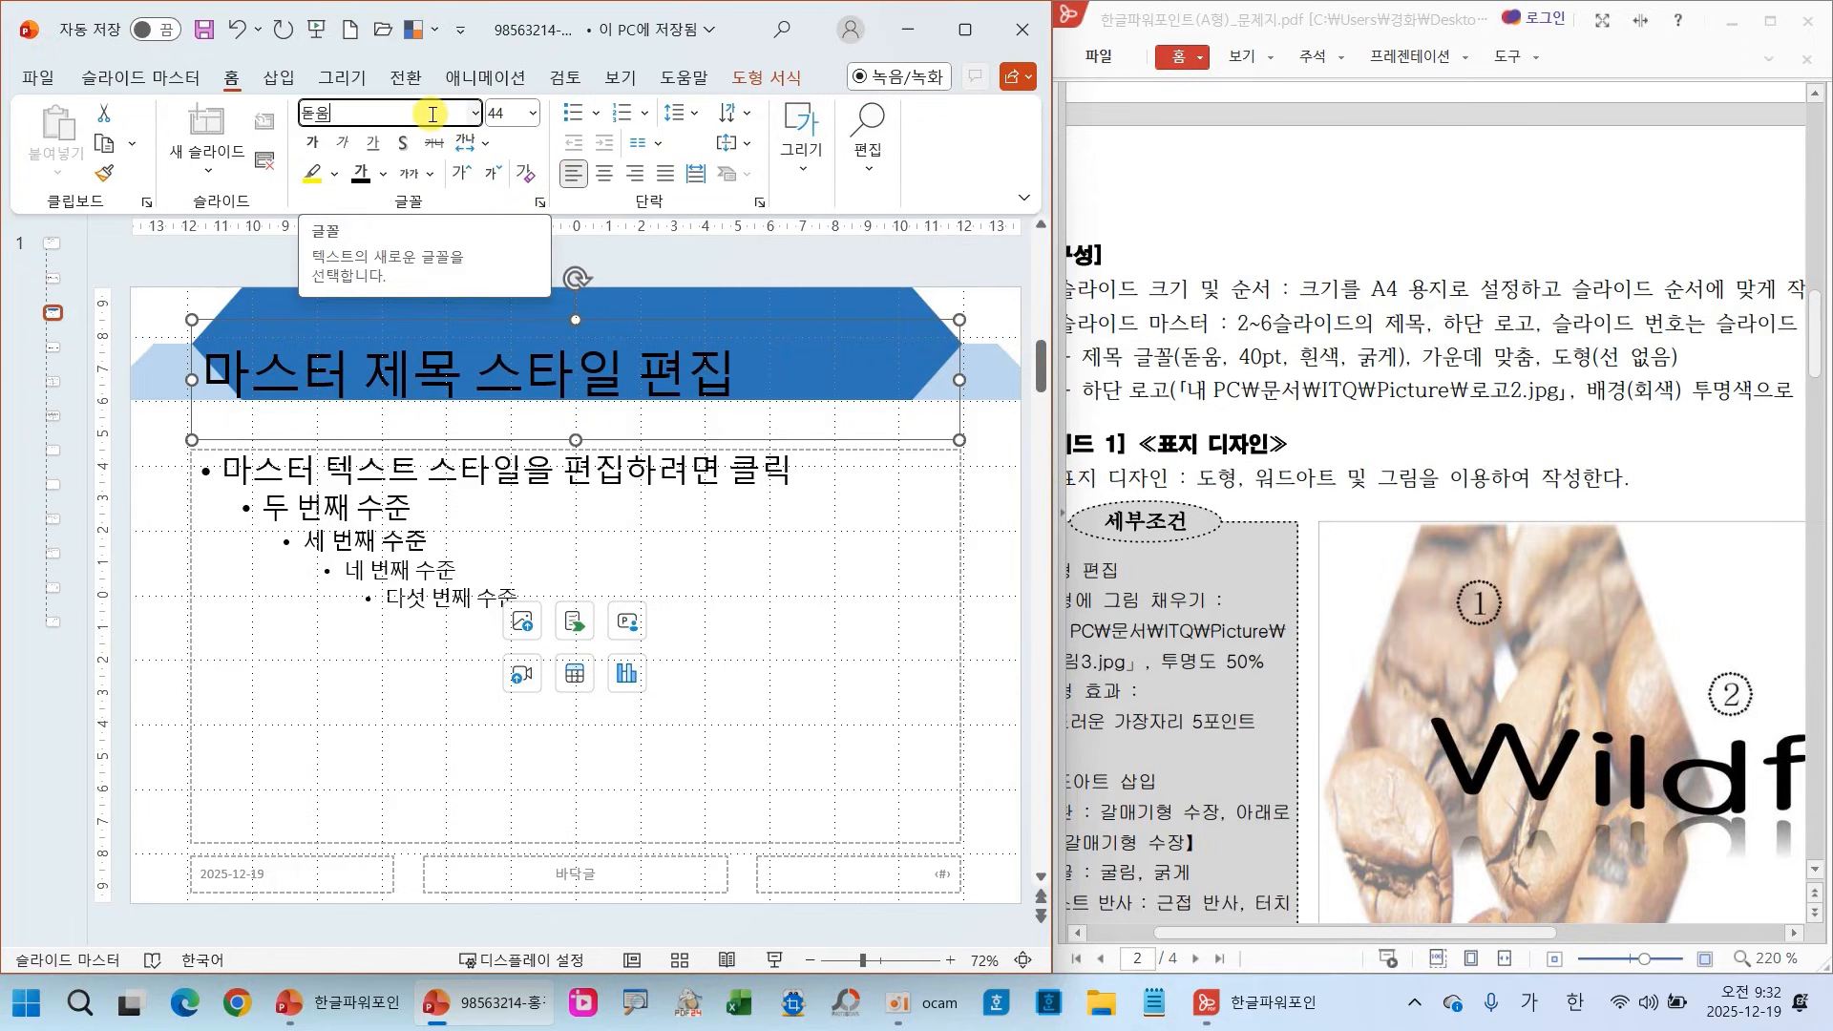
text(움)
key(Return)
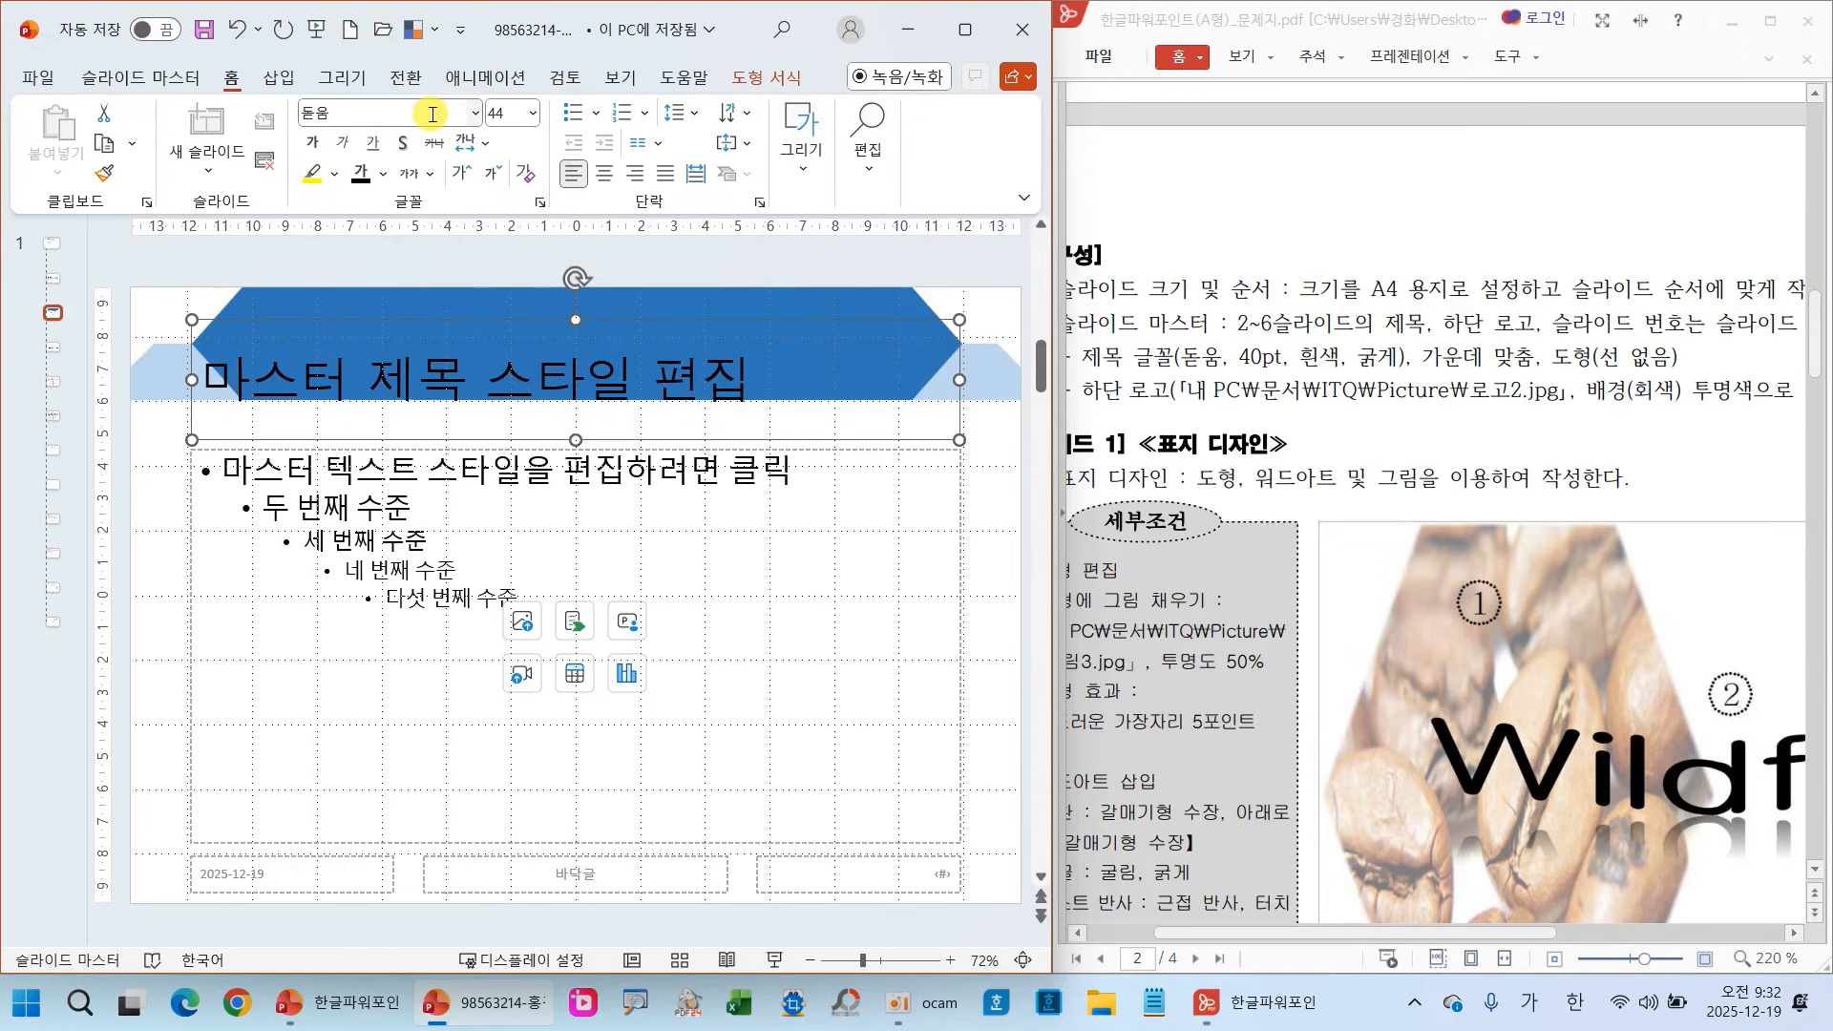
click(537, 123)
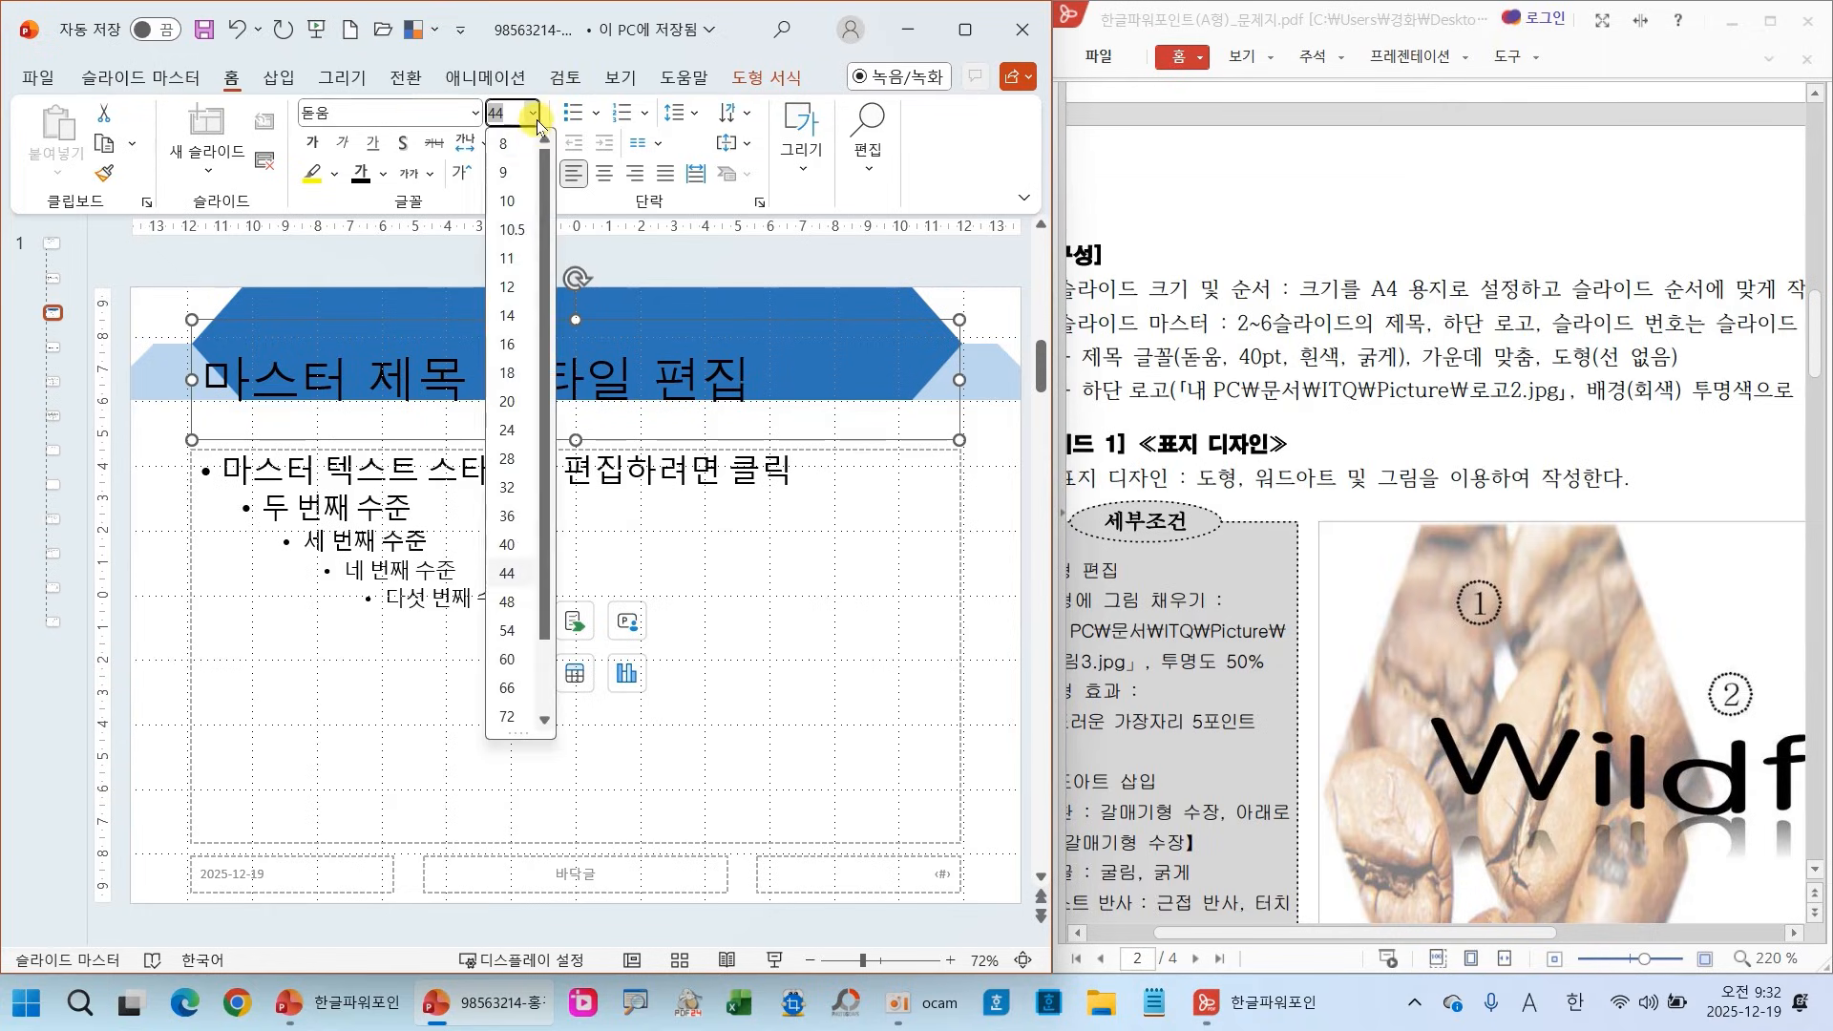
click(505, 545)
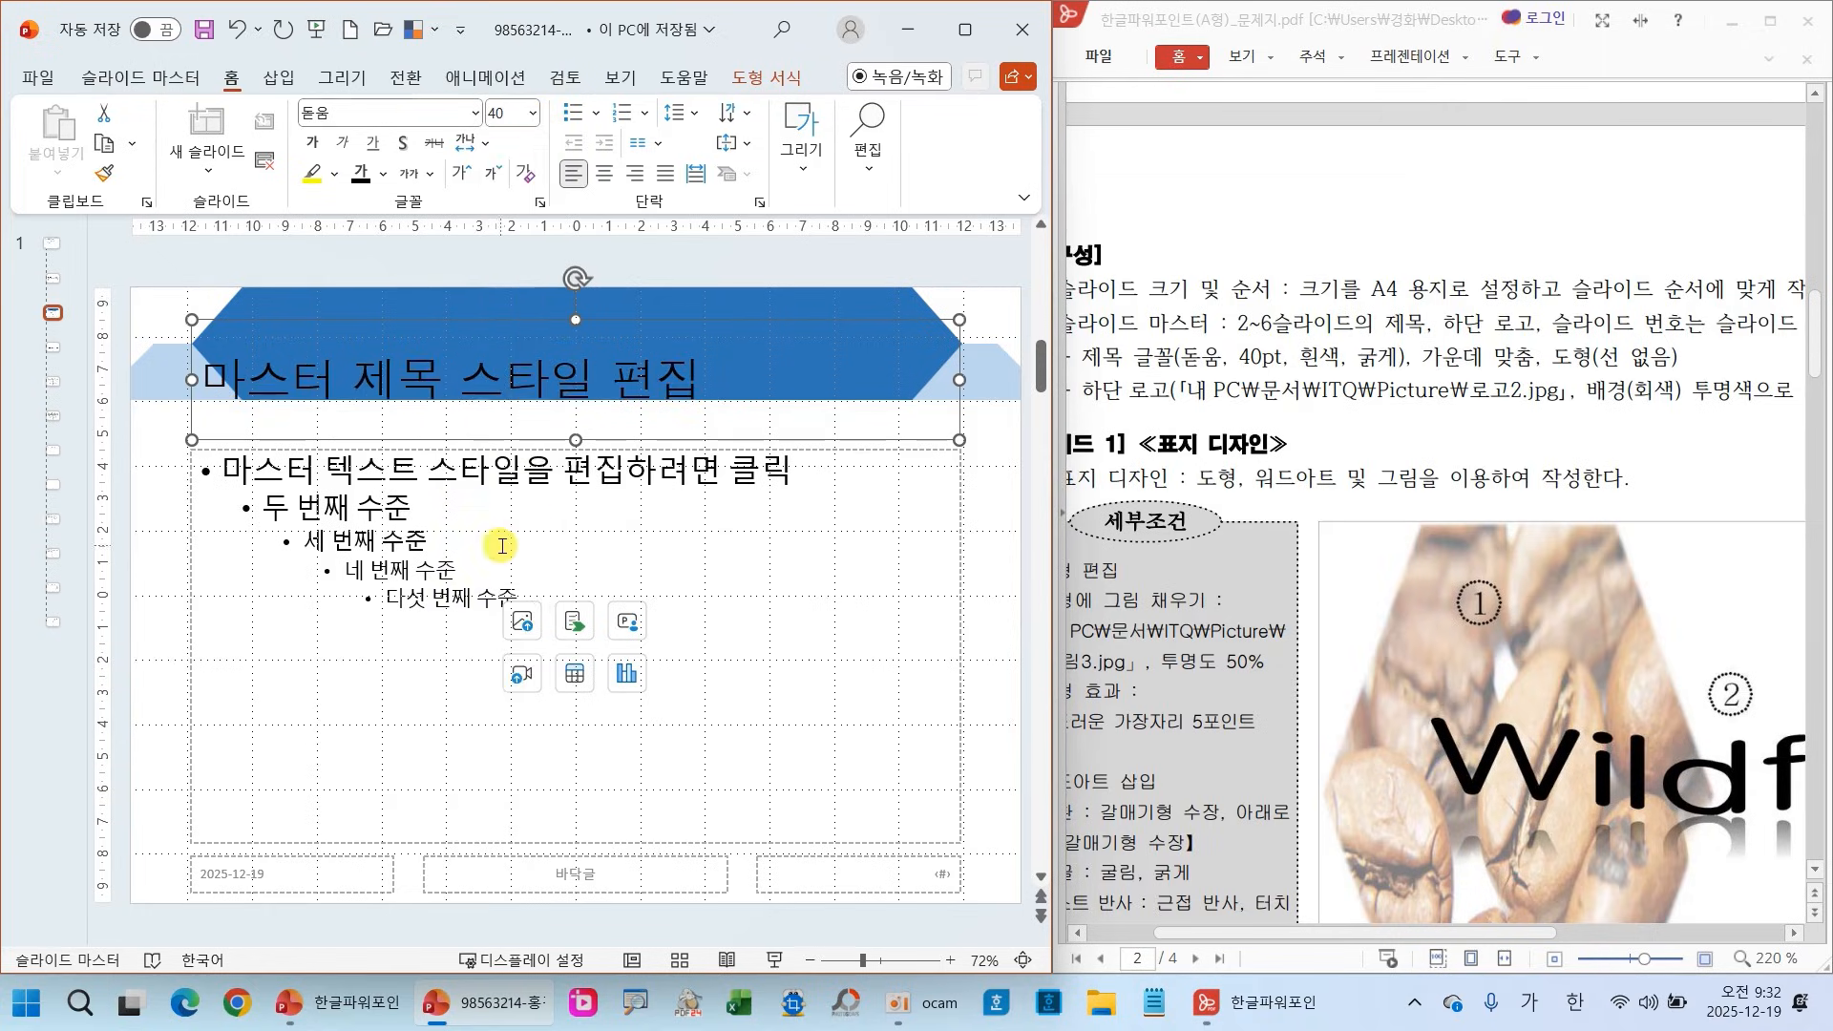
Make the master title bold and white, and center its text
click(313, 145)
click(383, 173)
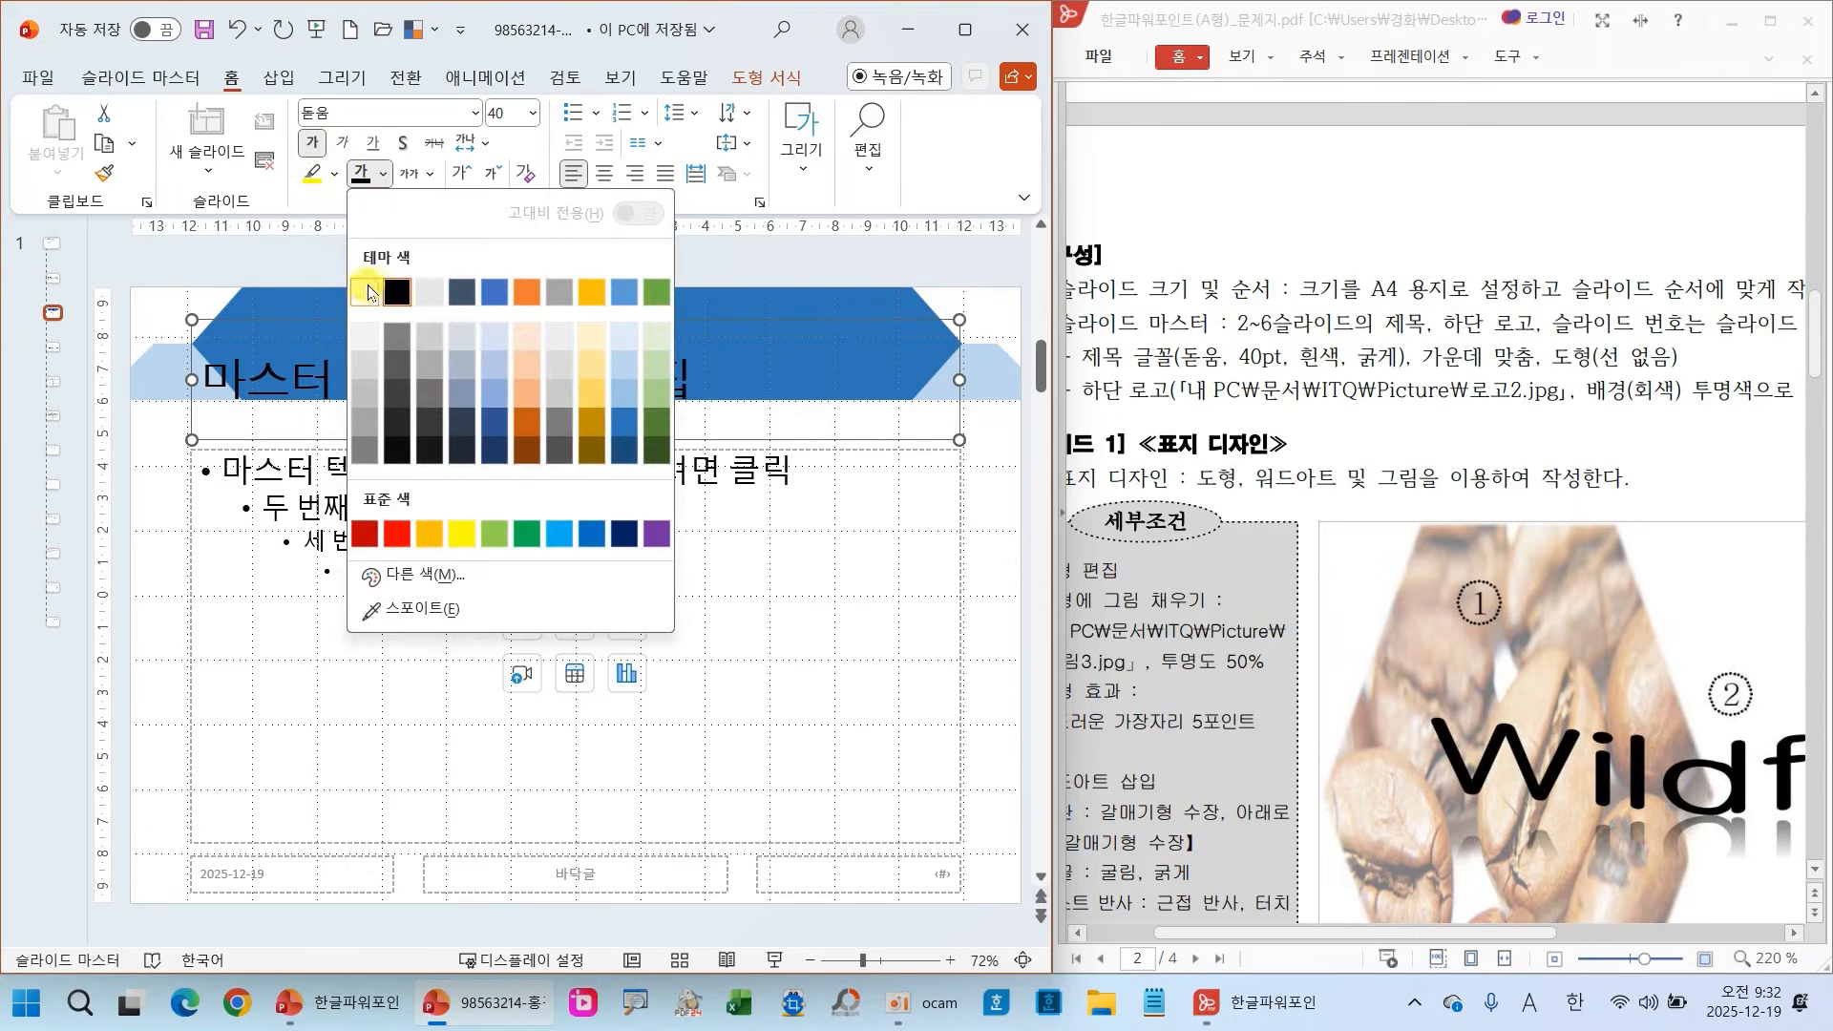
click(368, 293)
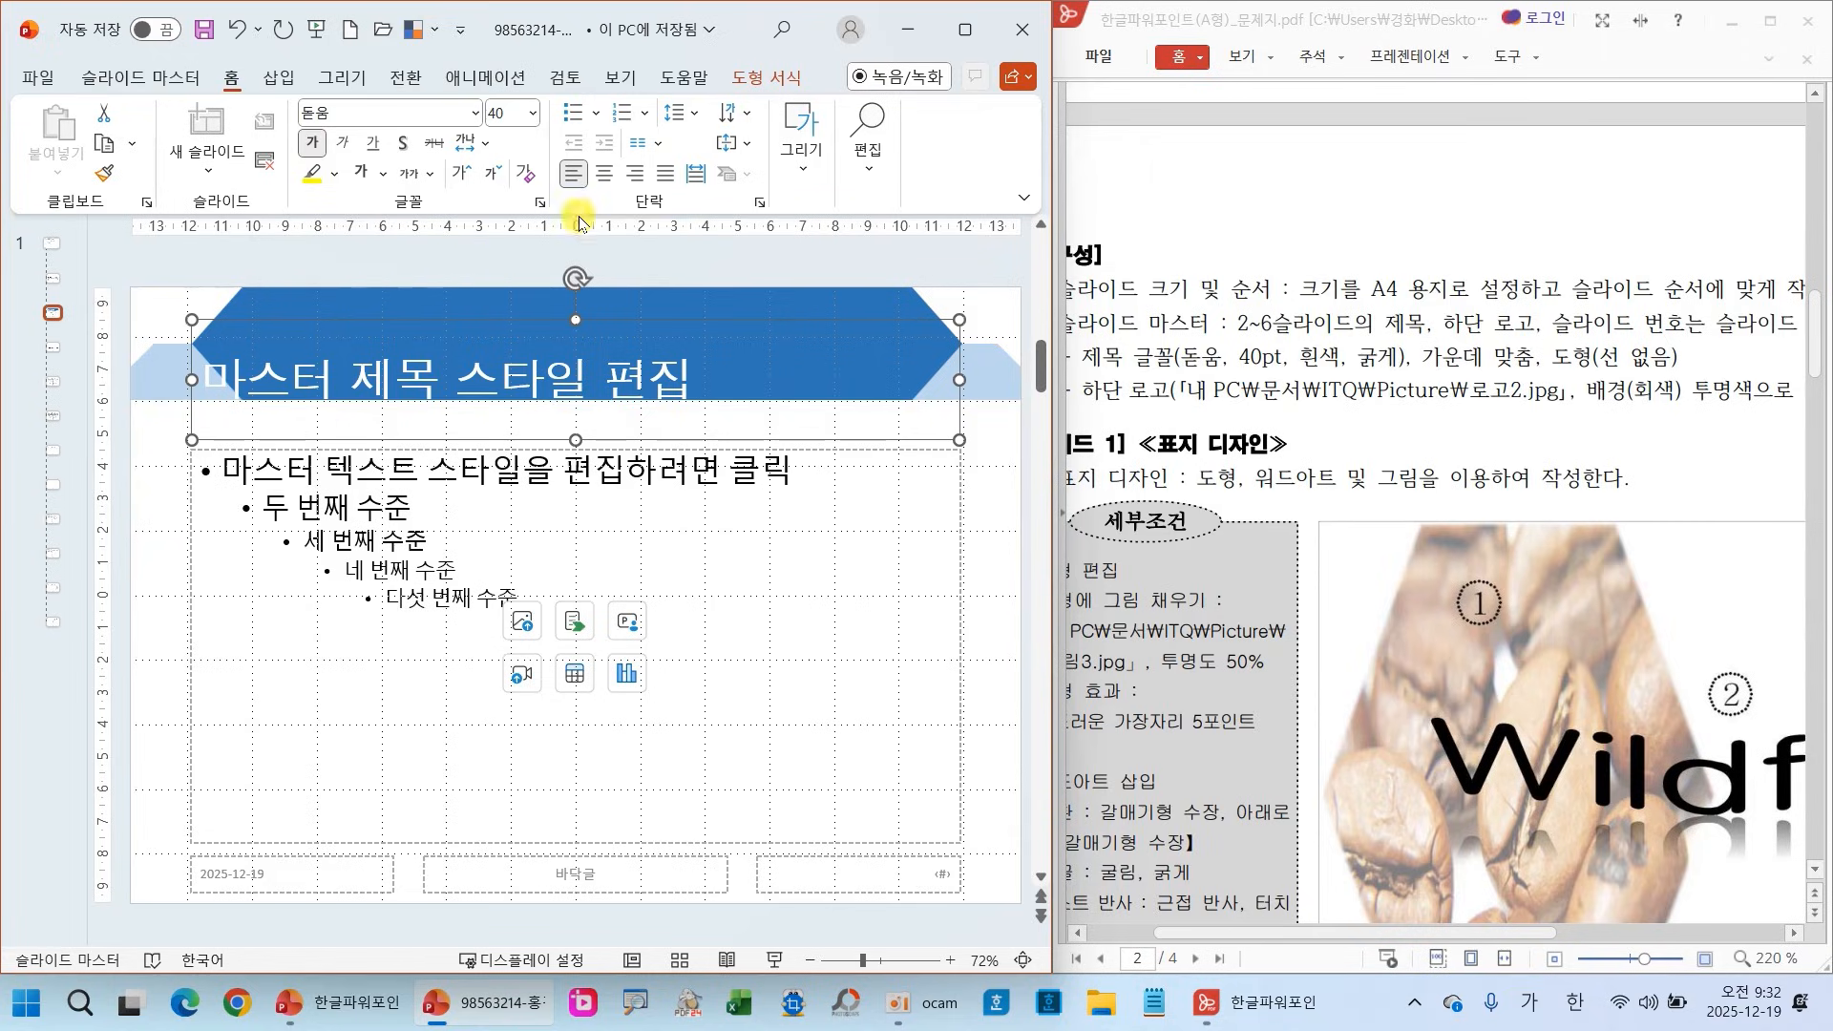
click(607, 175)
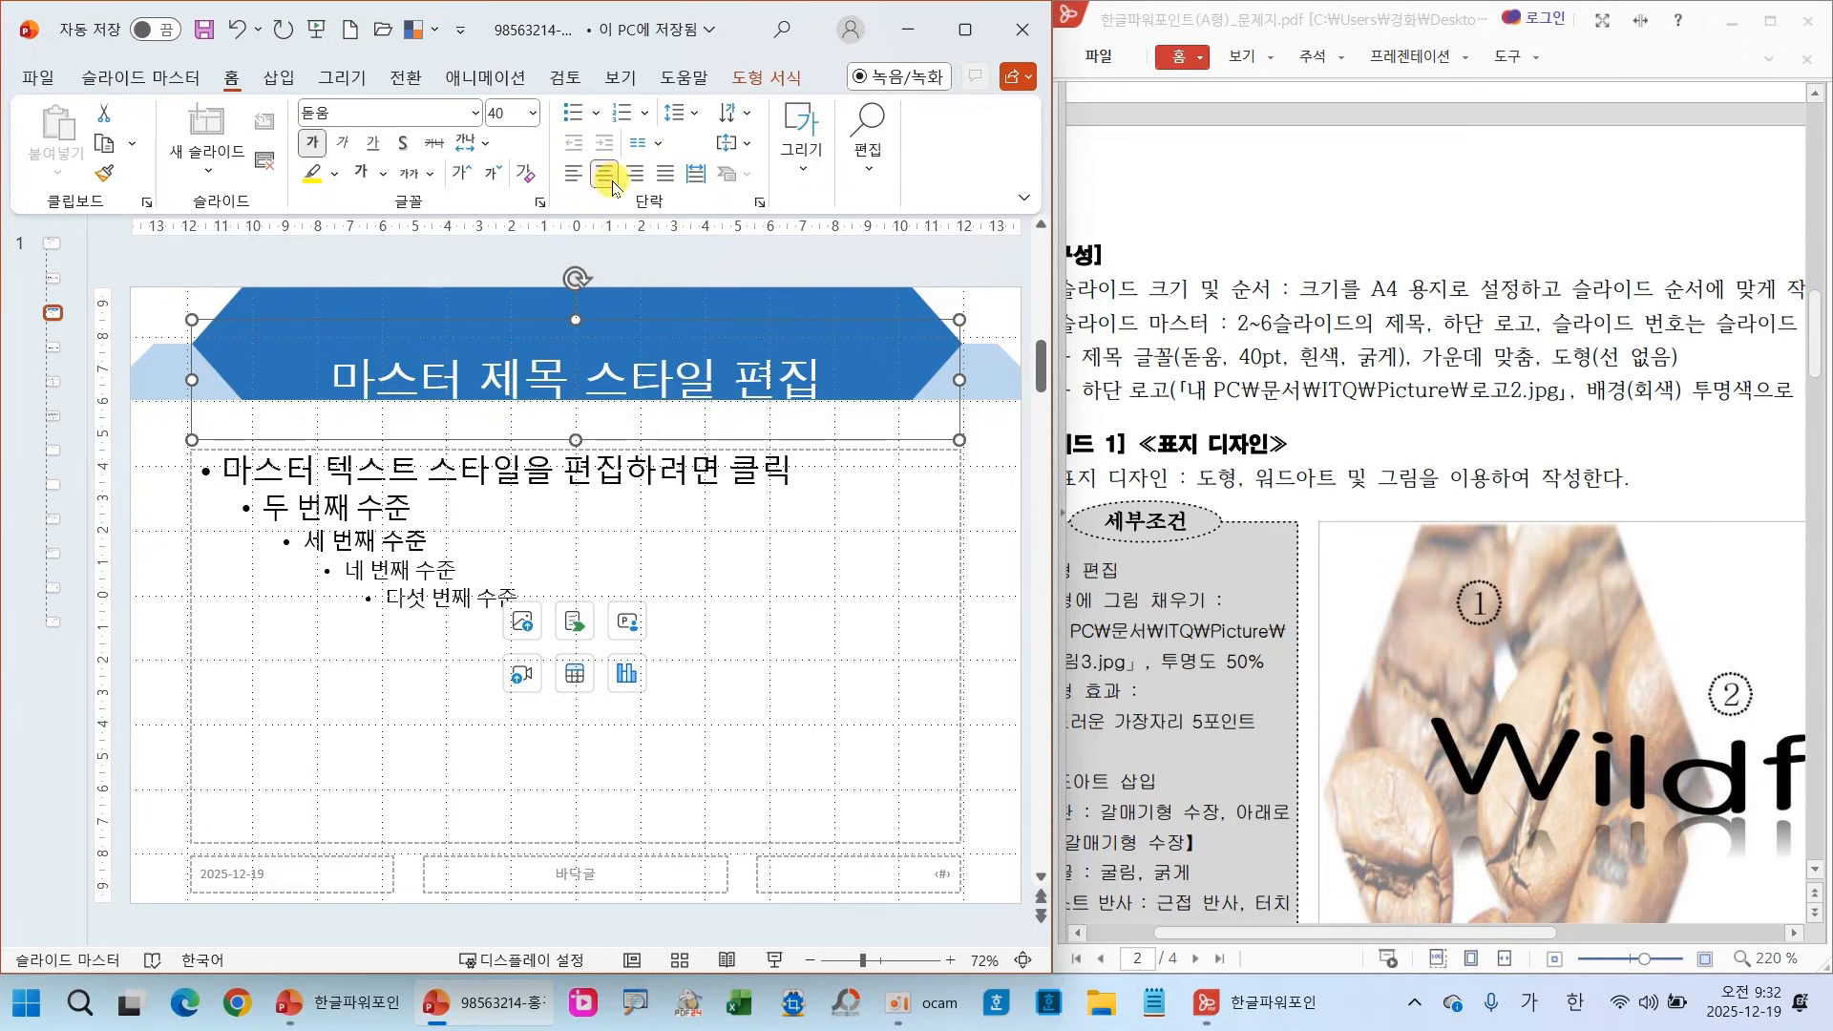
drag(558, 353, 572, 298)
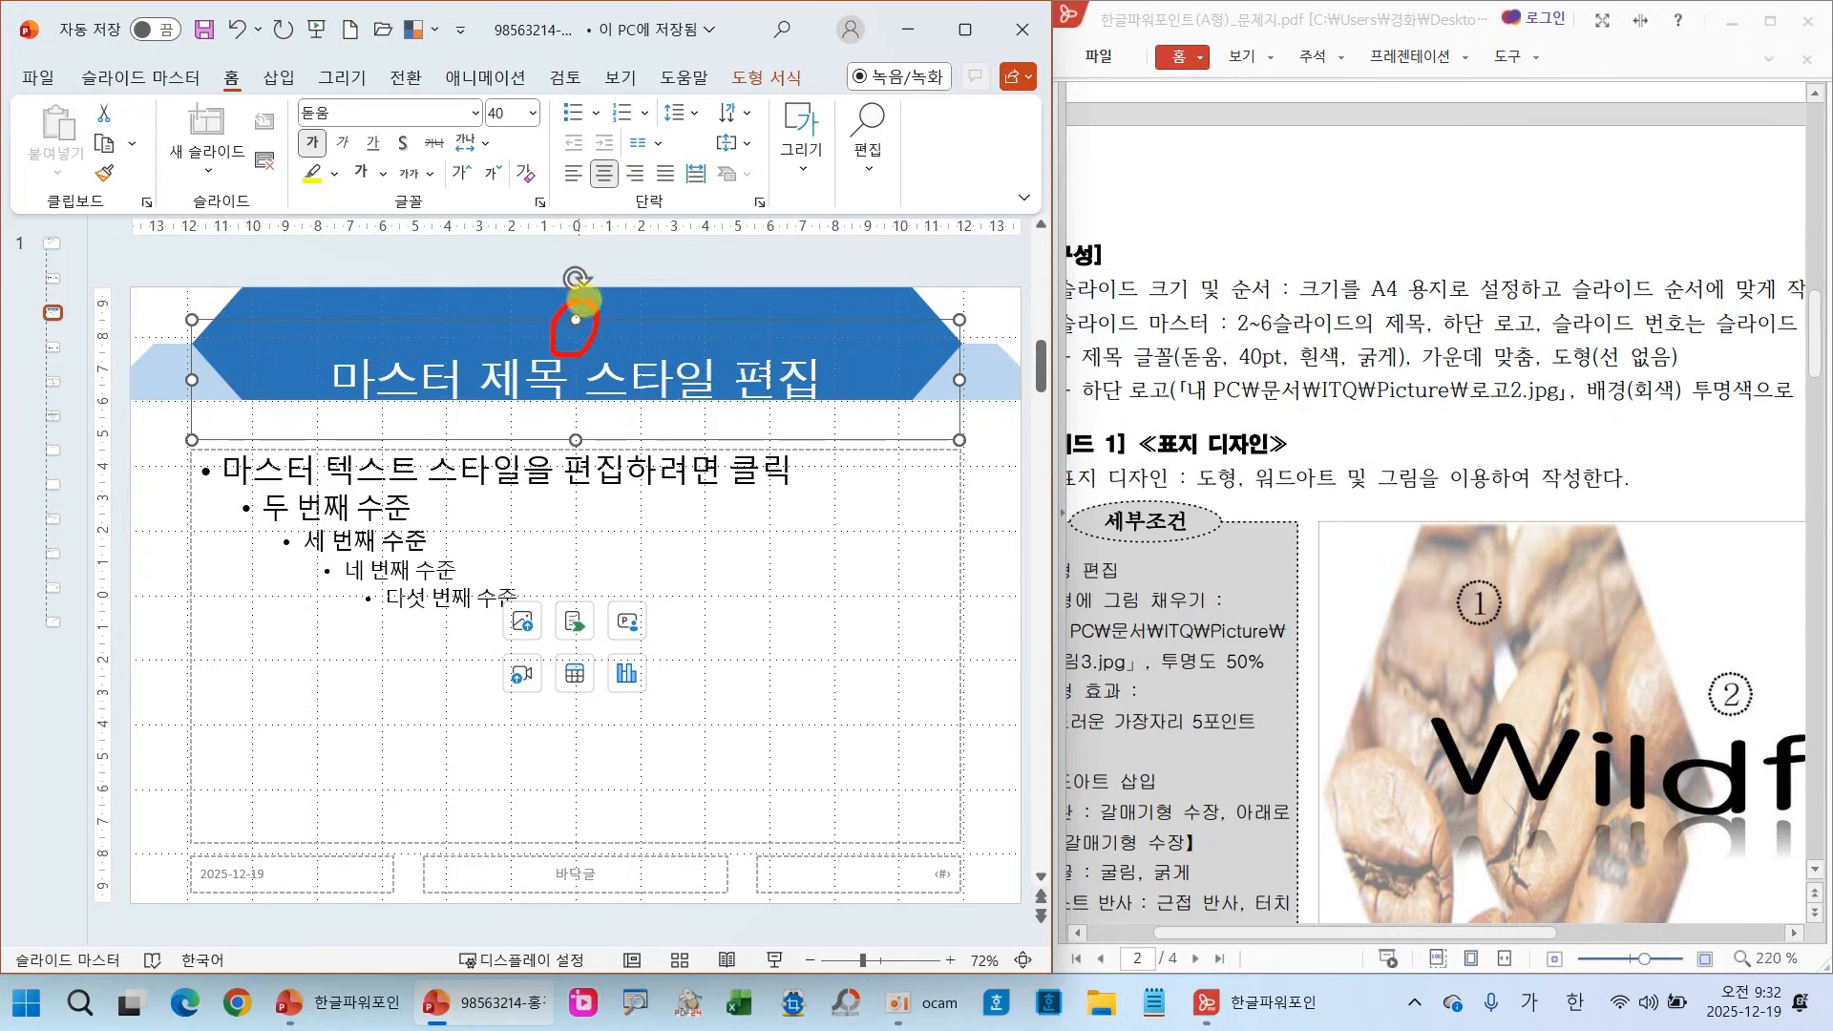
drag(577, 431, 607, 454)
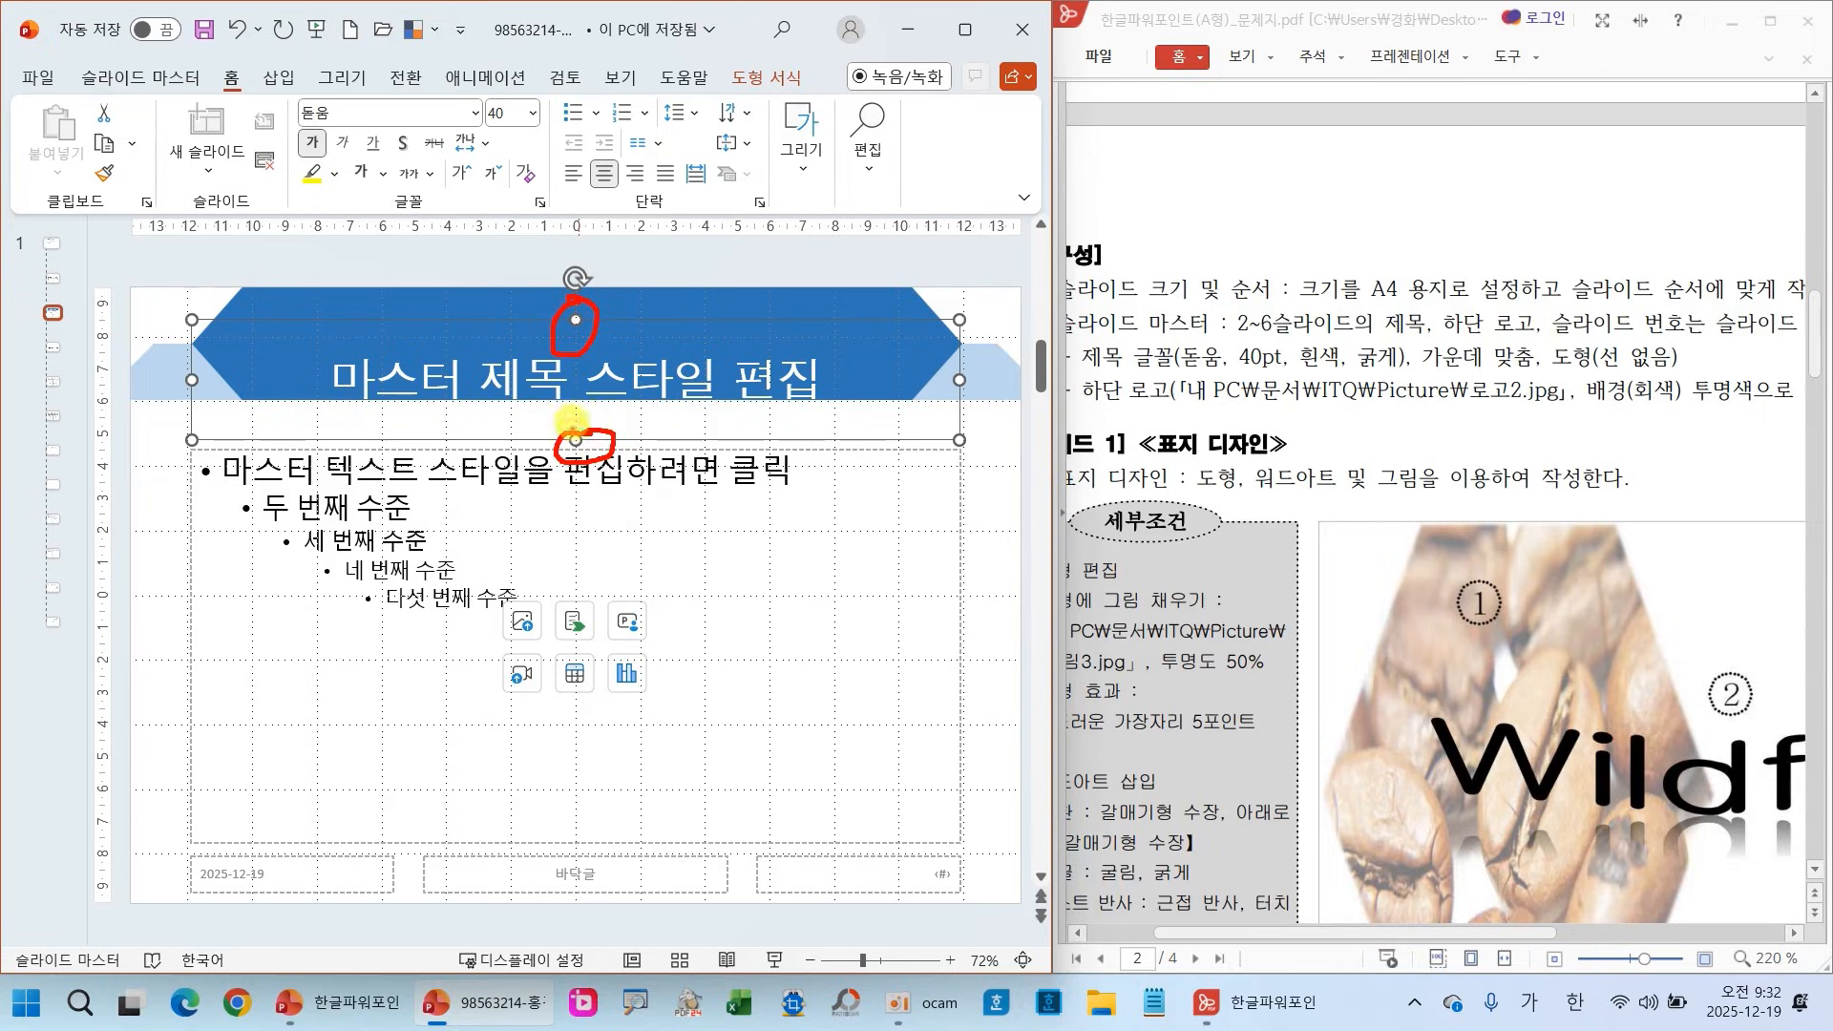
Resize the master title placeholder vertically so its upper and lower edges match the height of the blue hexagon
key(Escape)
drag(575, 320, 577, 289)
drag(576, 458, 582, 418)
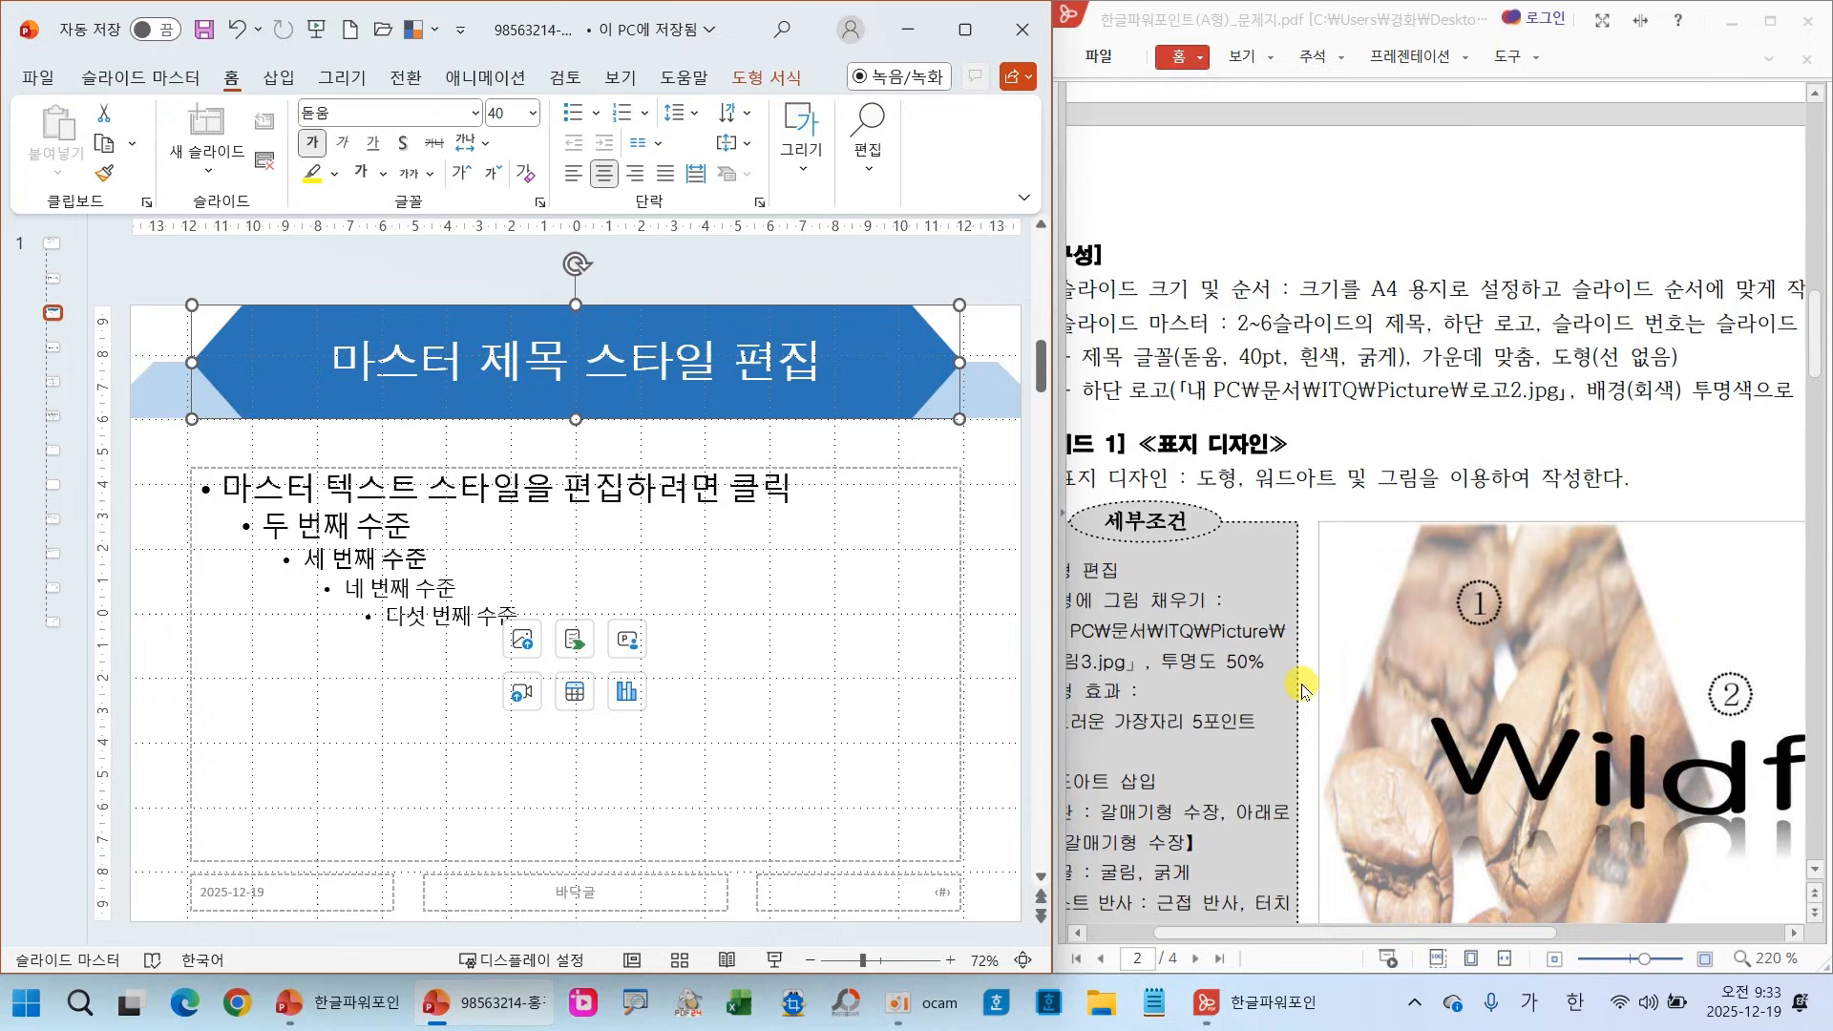
click(172, 476)
Insert the picture 로고2.jpg from the 문서\ITQ\Picture folder into the slide master layout
click(279, 78)
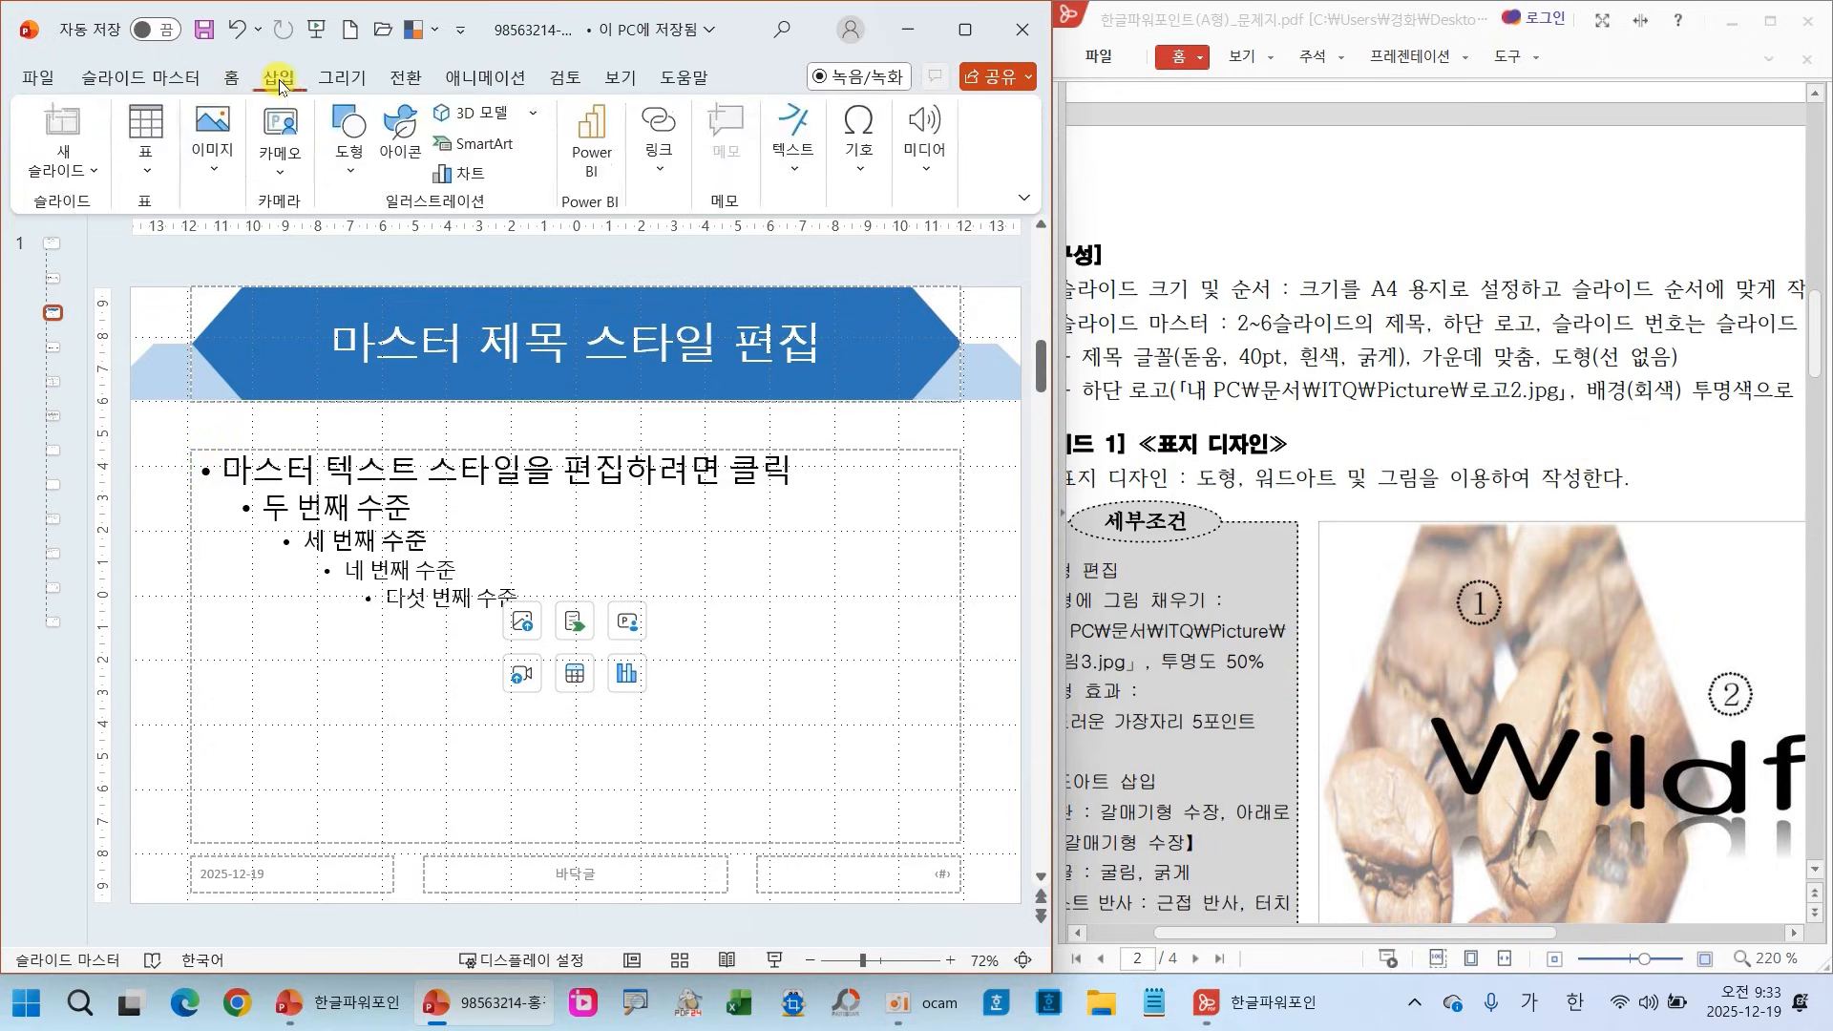
click(212, 133)
click(219, 250)
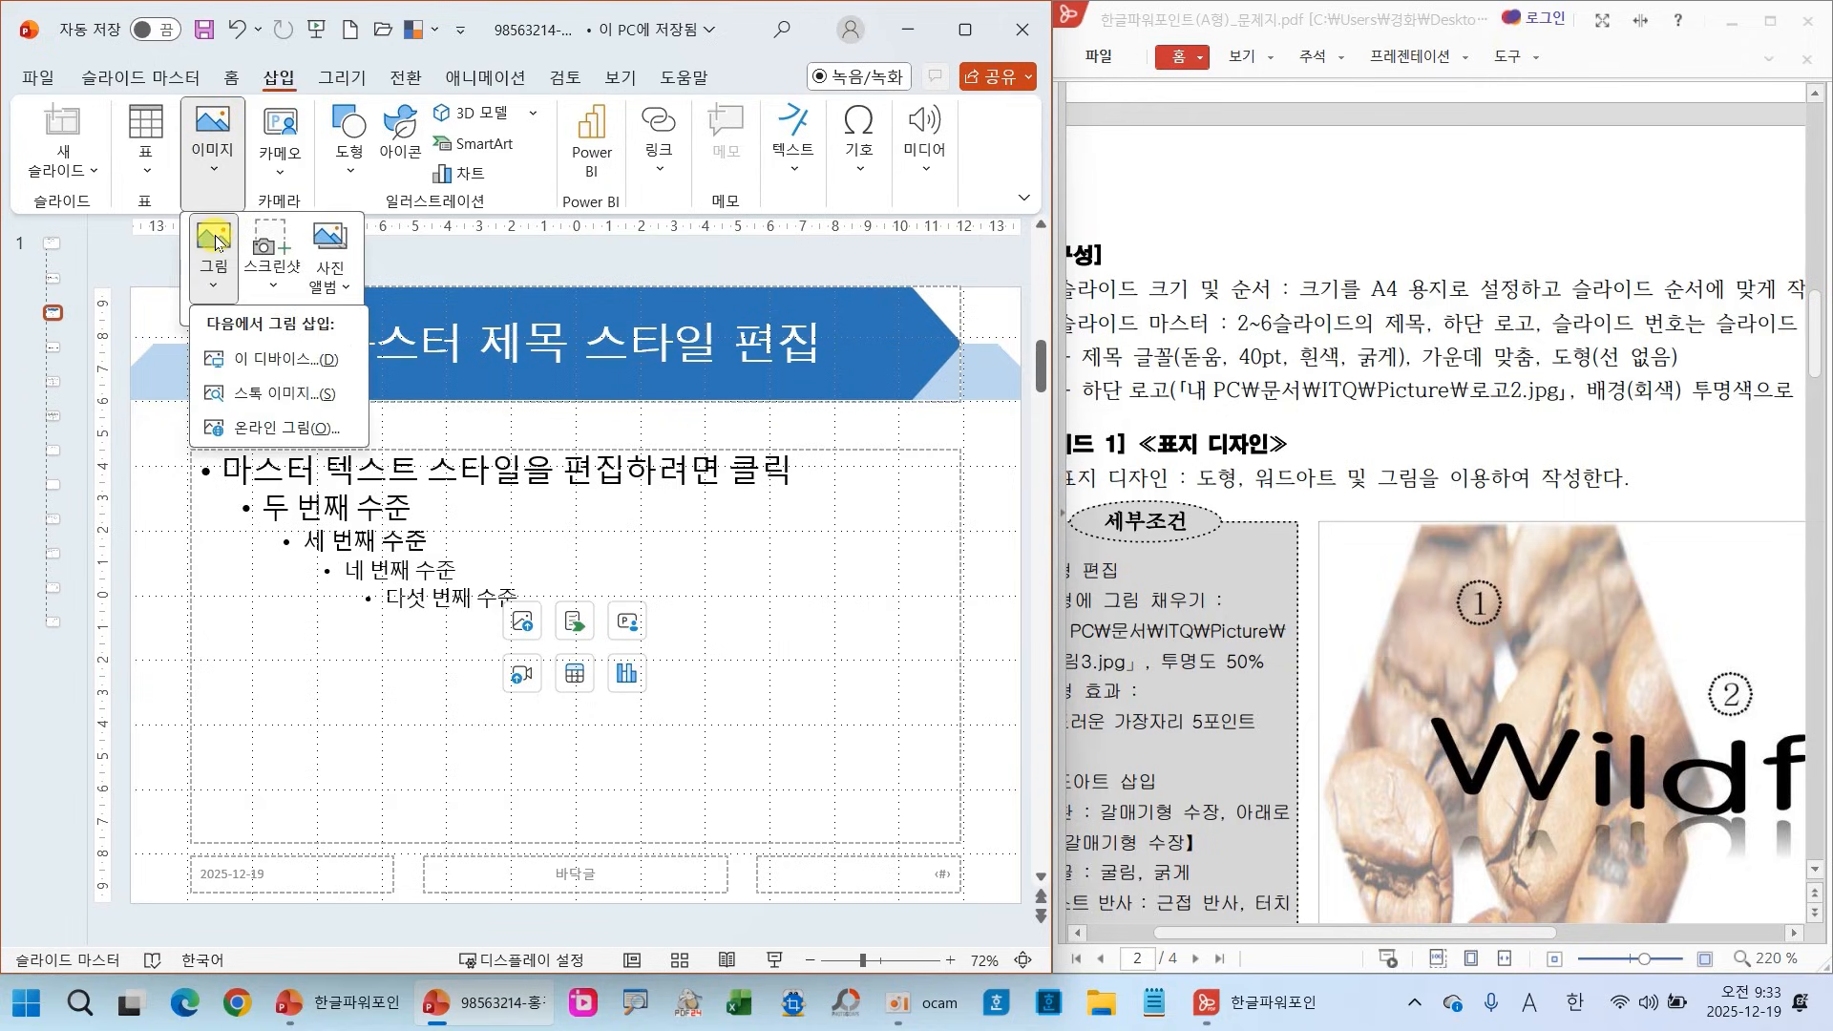
click(244, 360)
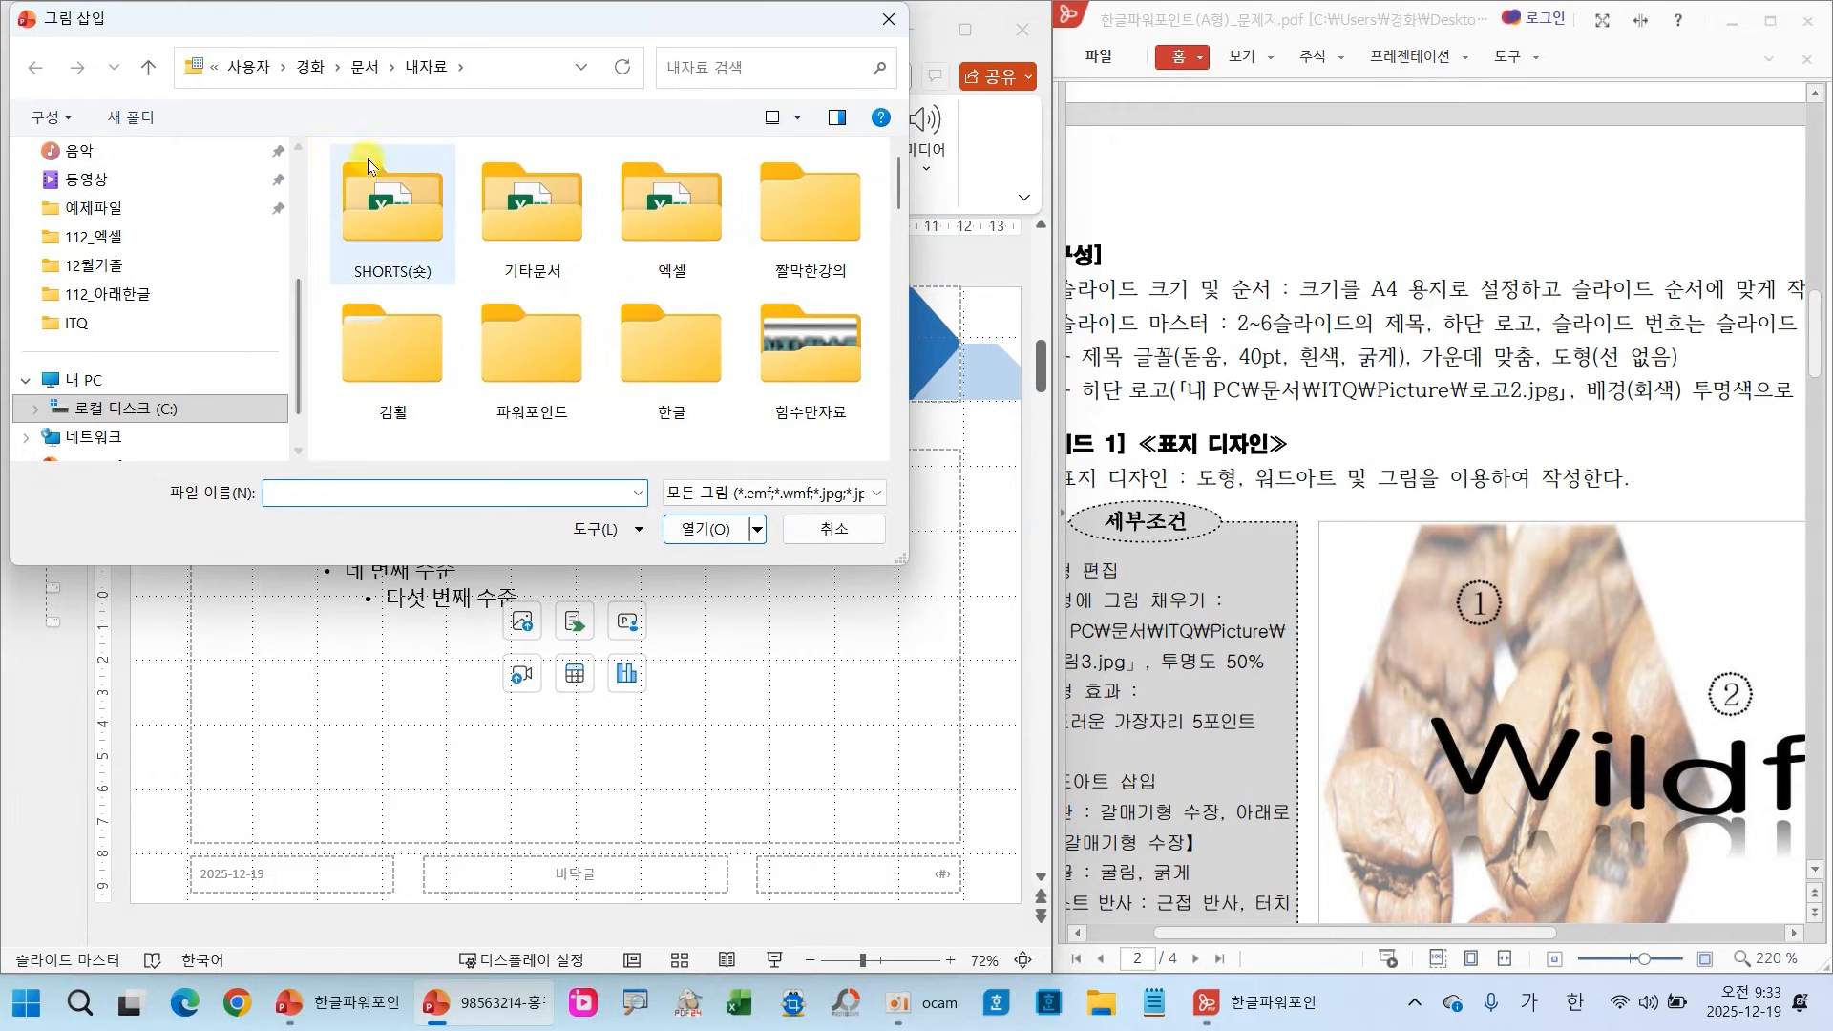
click(363, 67)
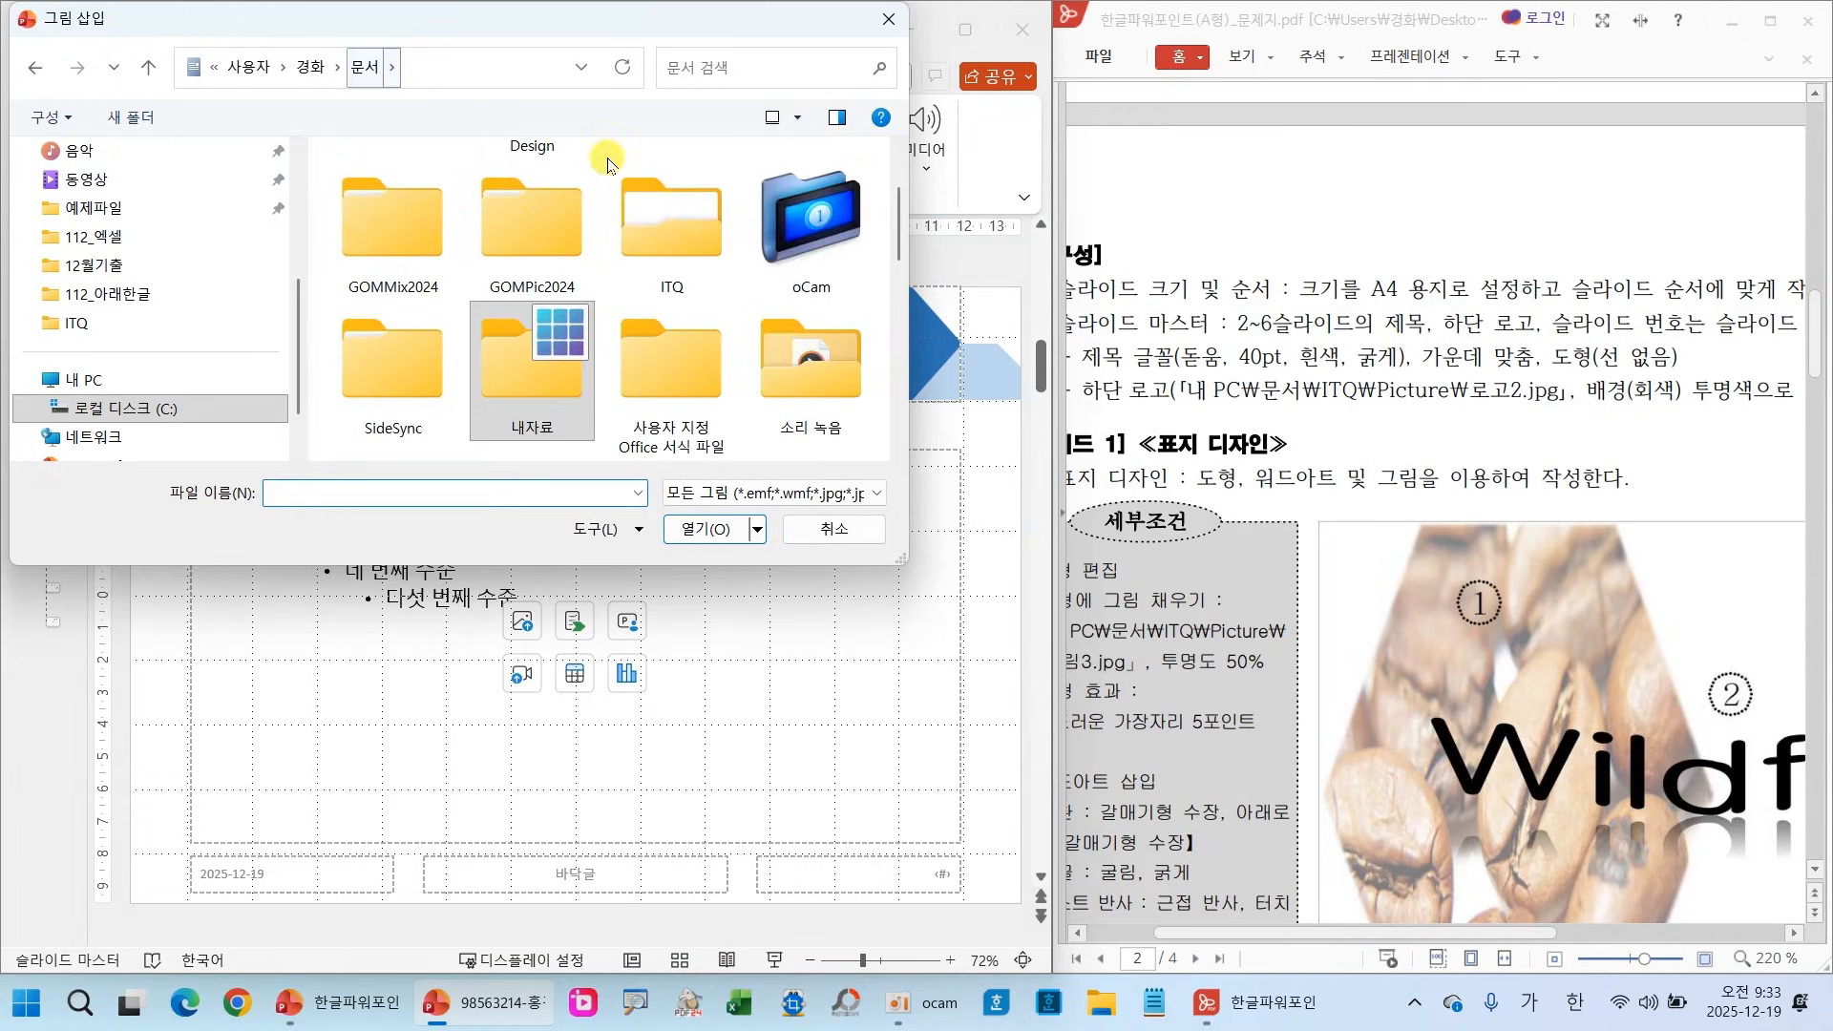
double_click(651, 216)
click(377, 192)
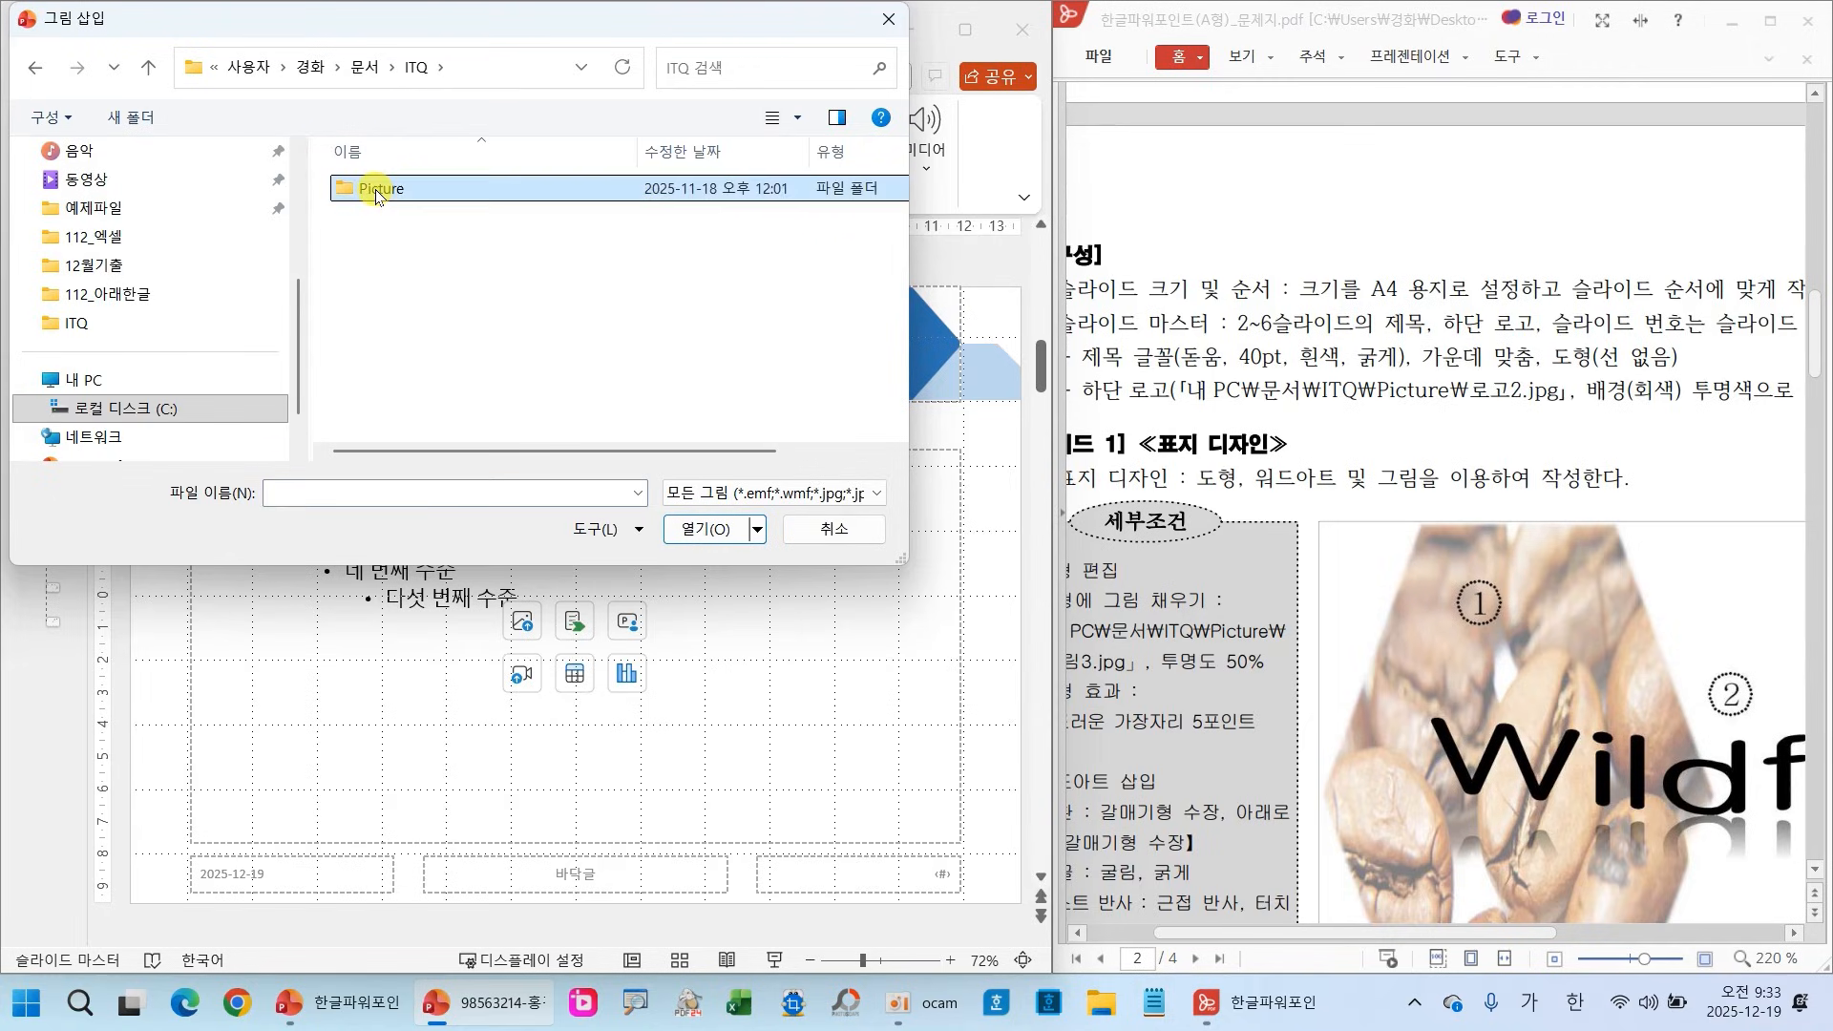
double_click(375, 191)
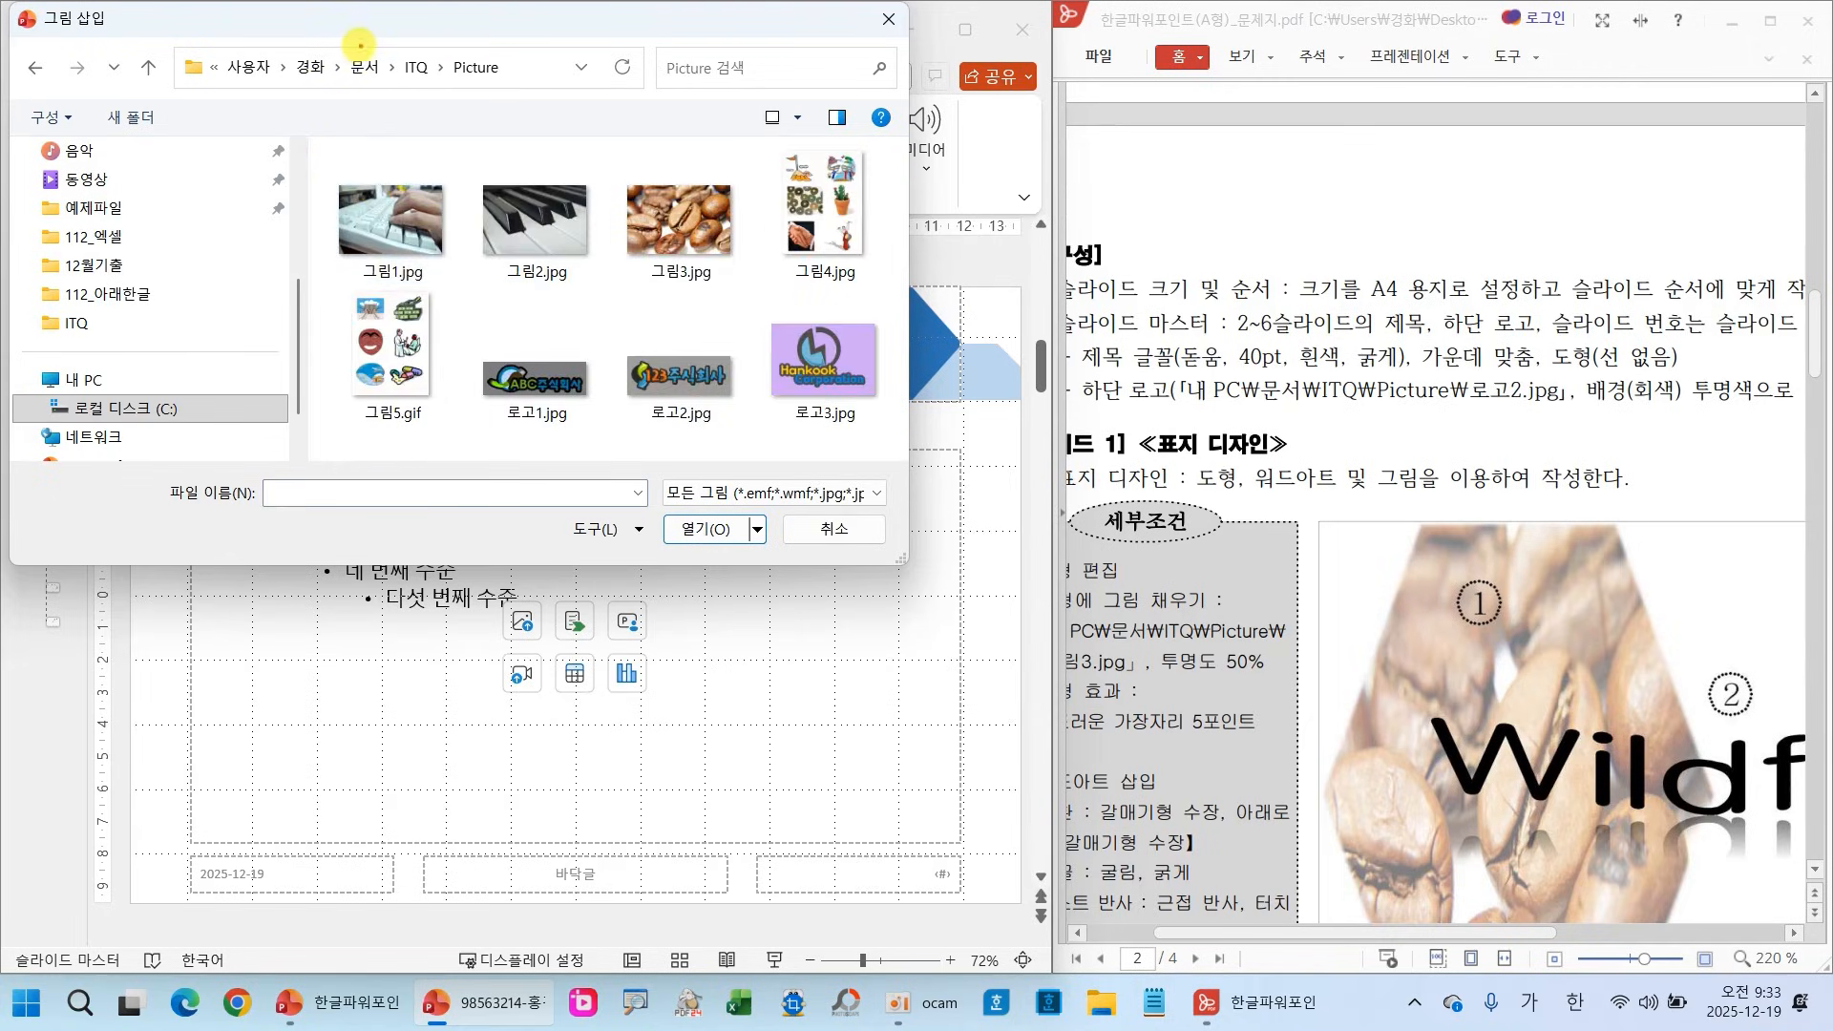
drag(337, 48, 511, 88)
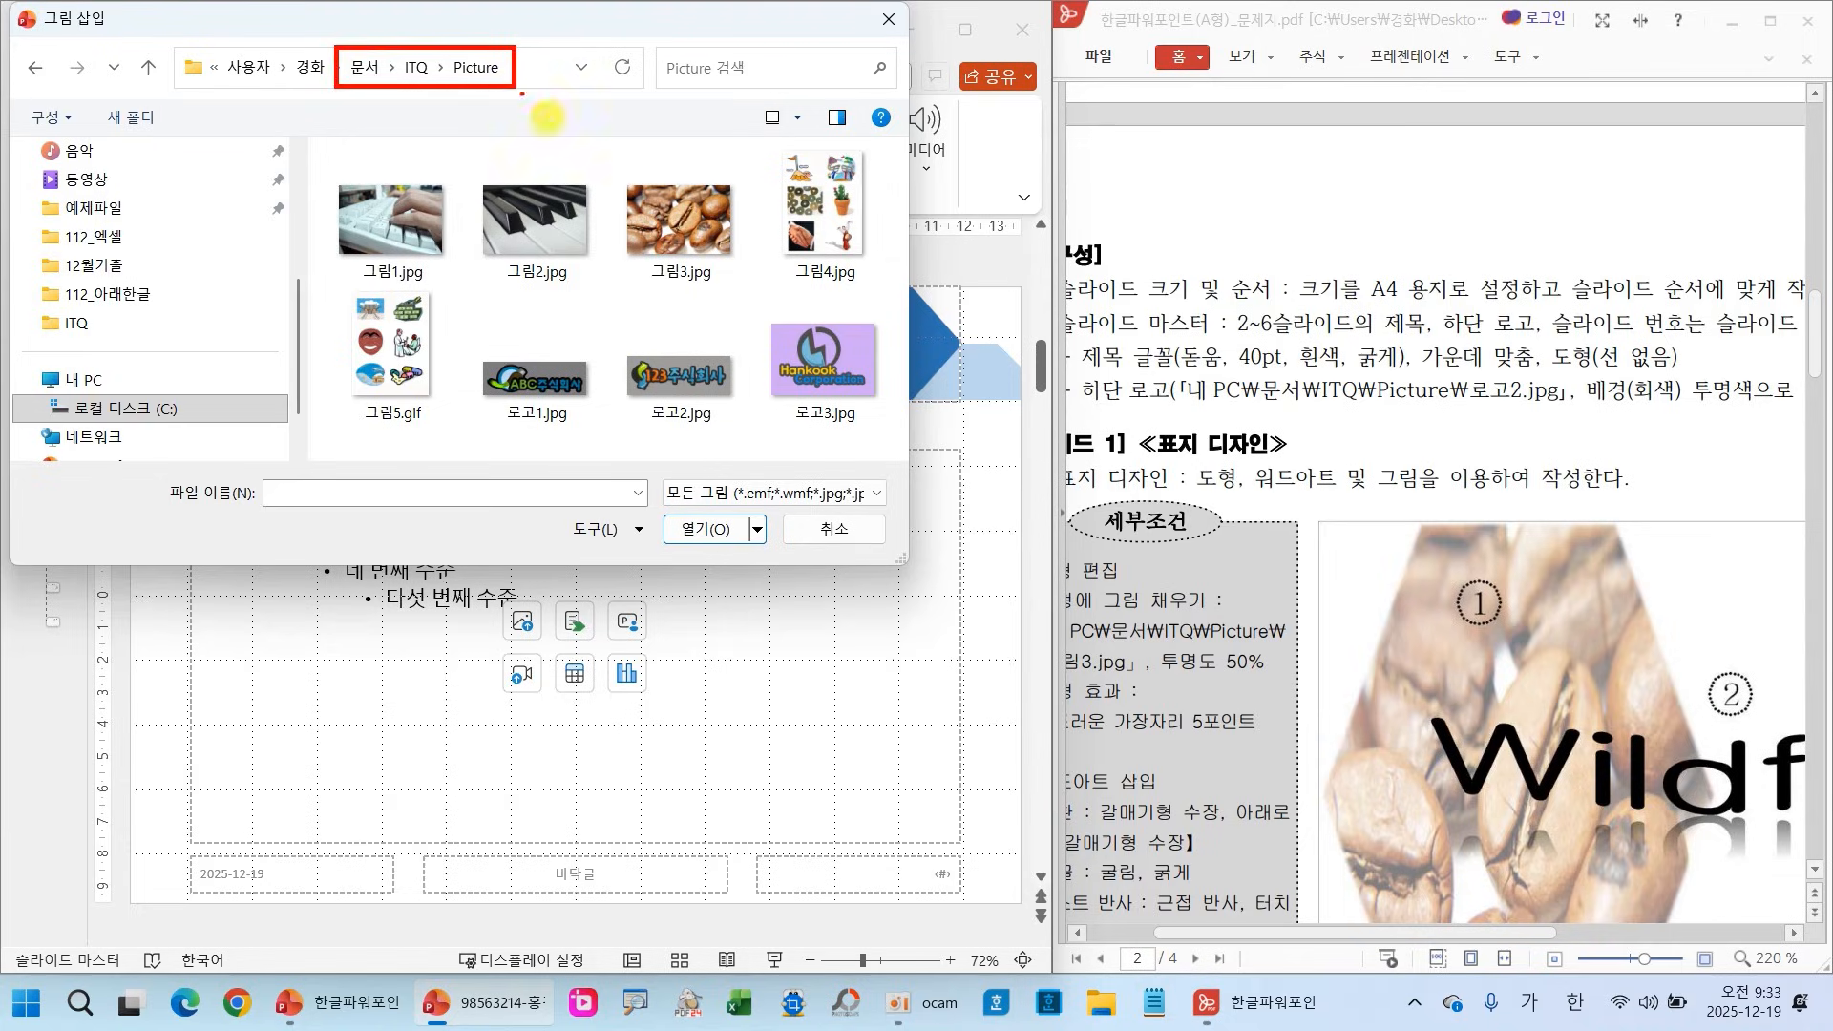
mouse_move(676, 334)
mouse_down()
mouse_move(678, 352)
mouse_move(737, 351)
mouse_move(802, 247)
mouse_up()
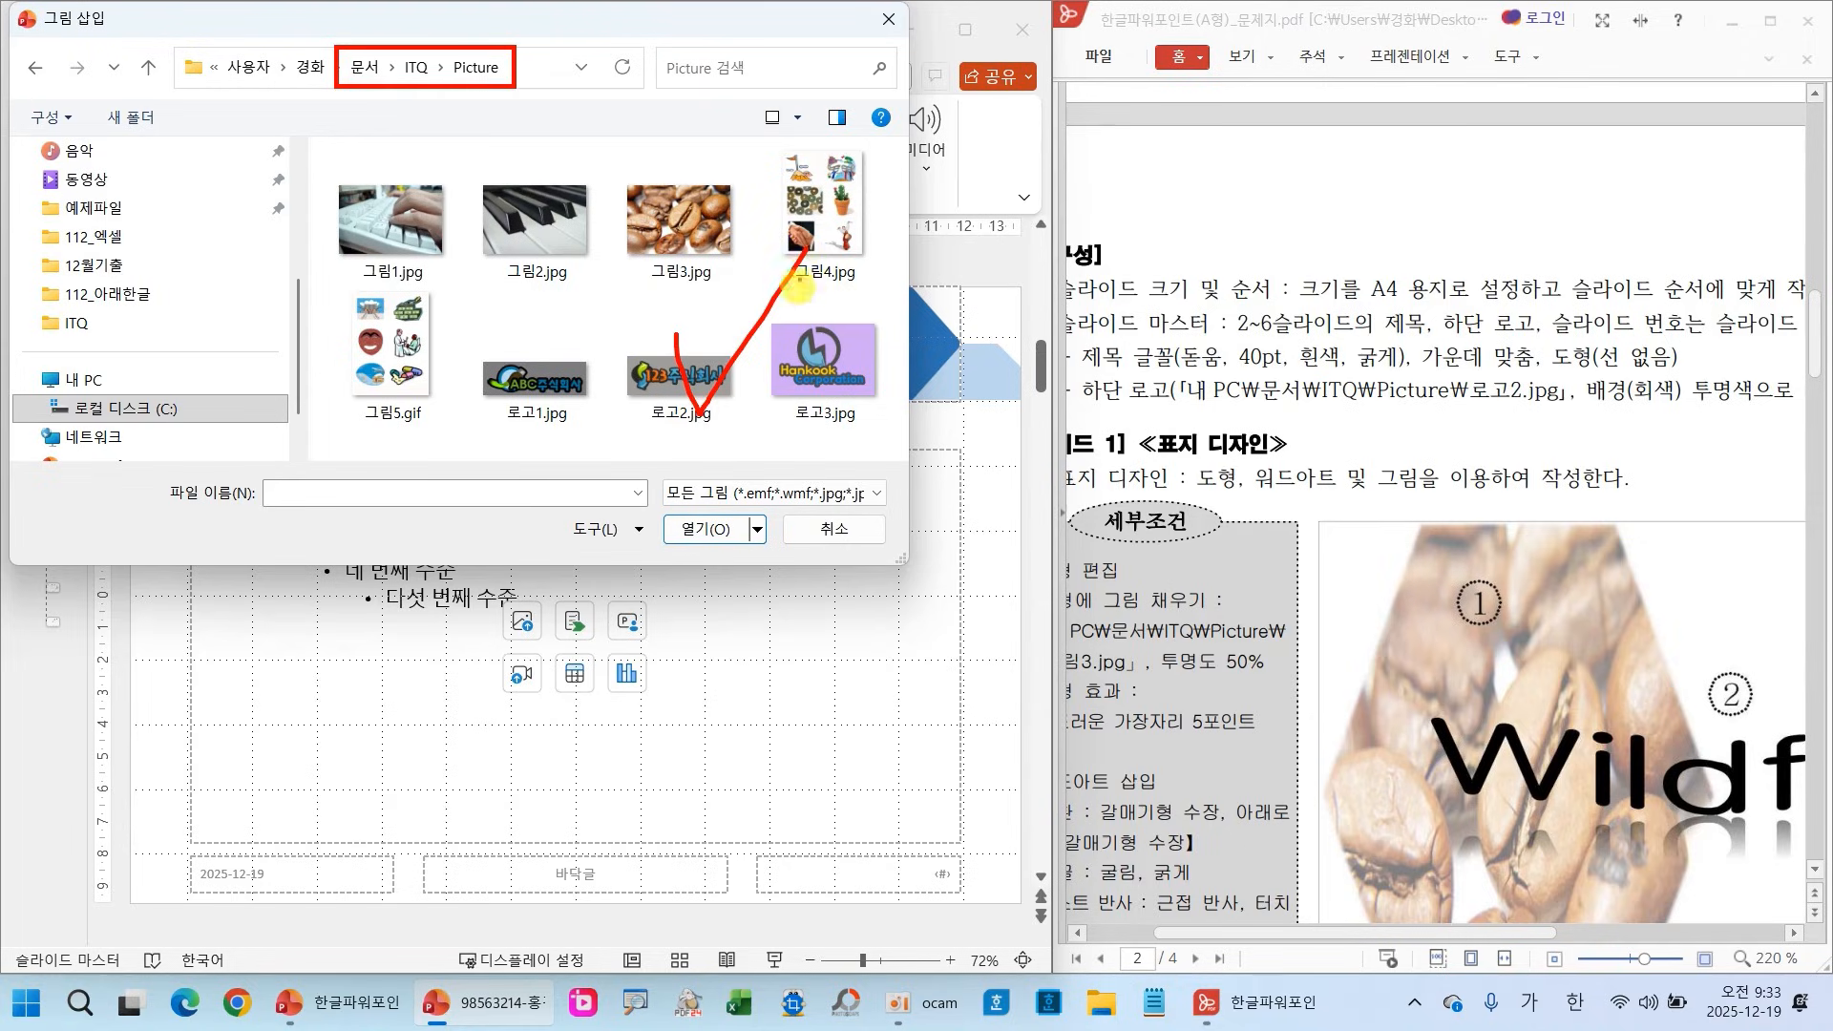
click(677, 374)
click(706, 528)
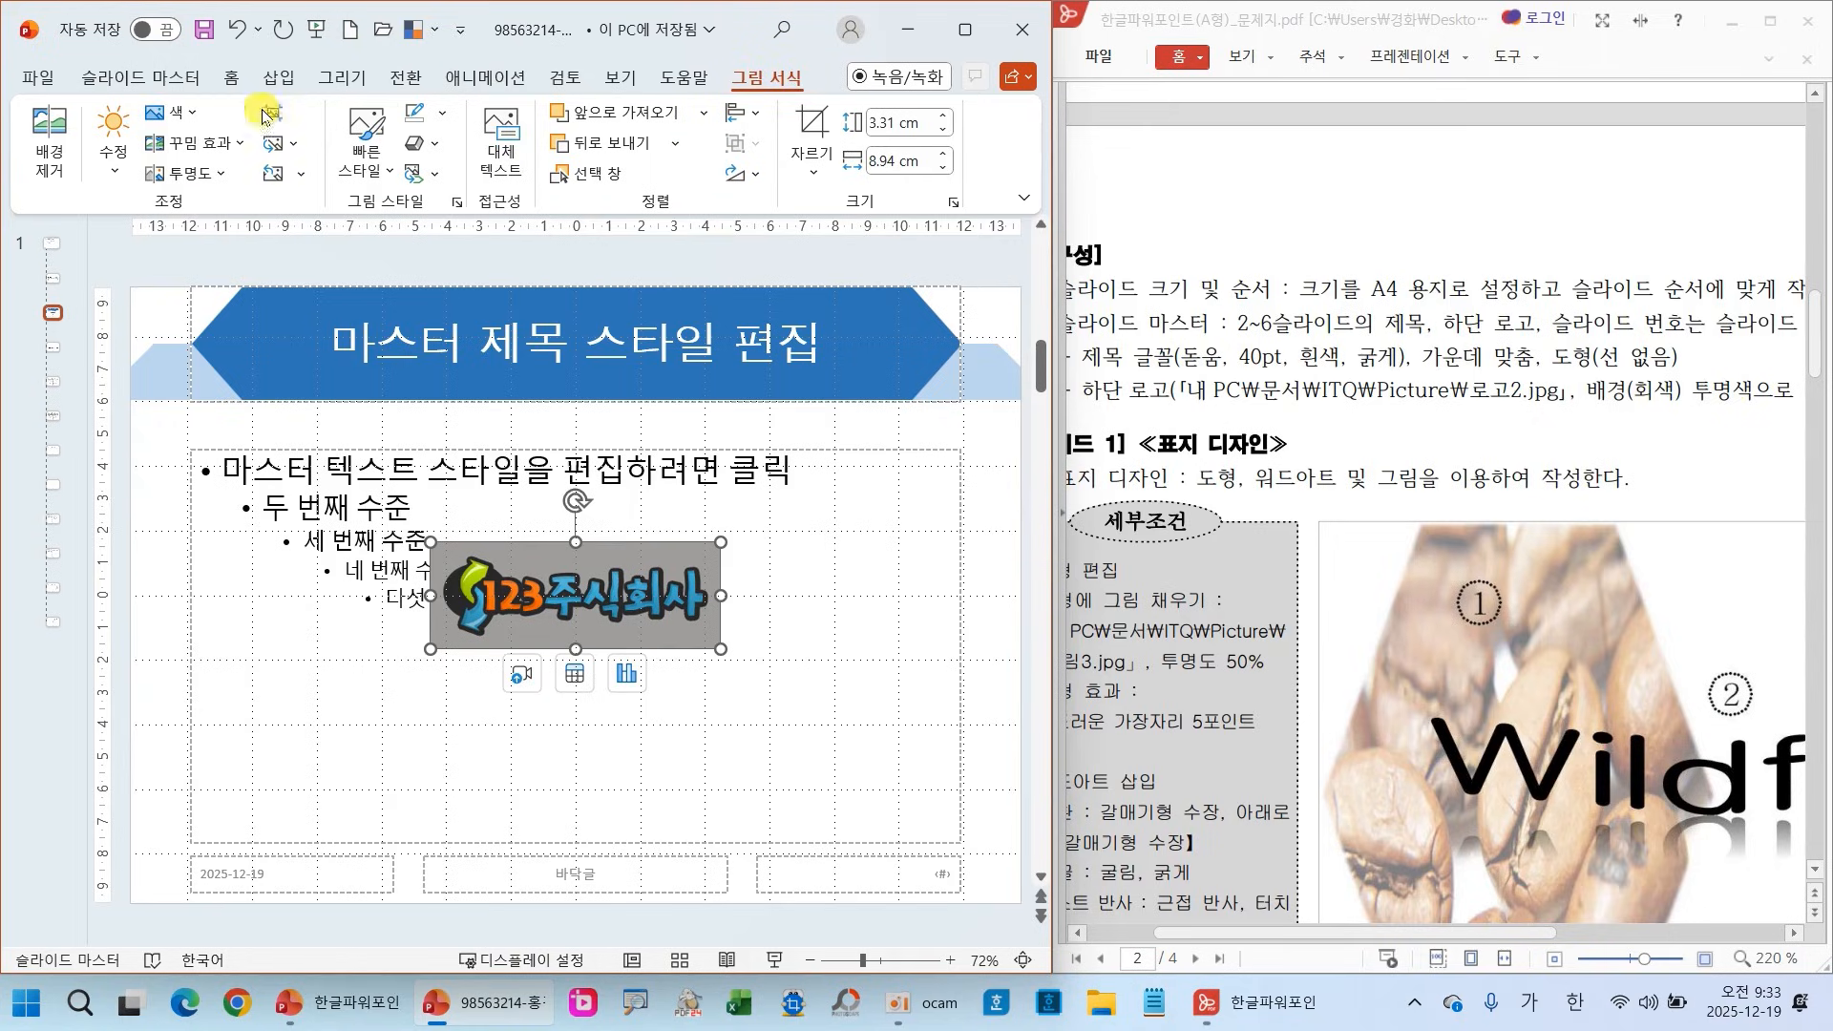
Make the gray background of the inserted logo transparent
click(172, 111)
click(295, 580)
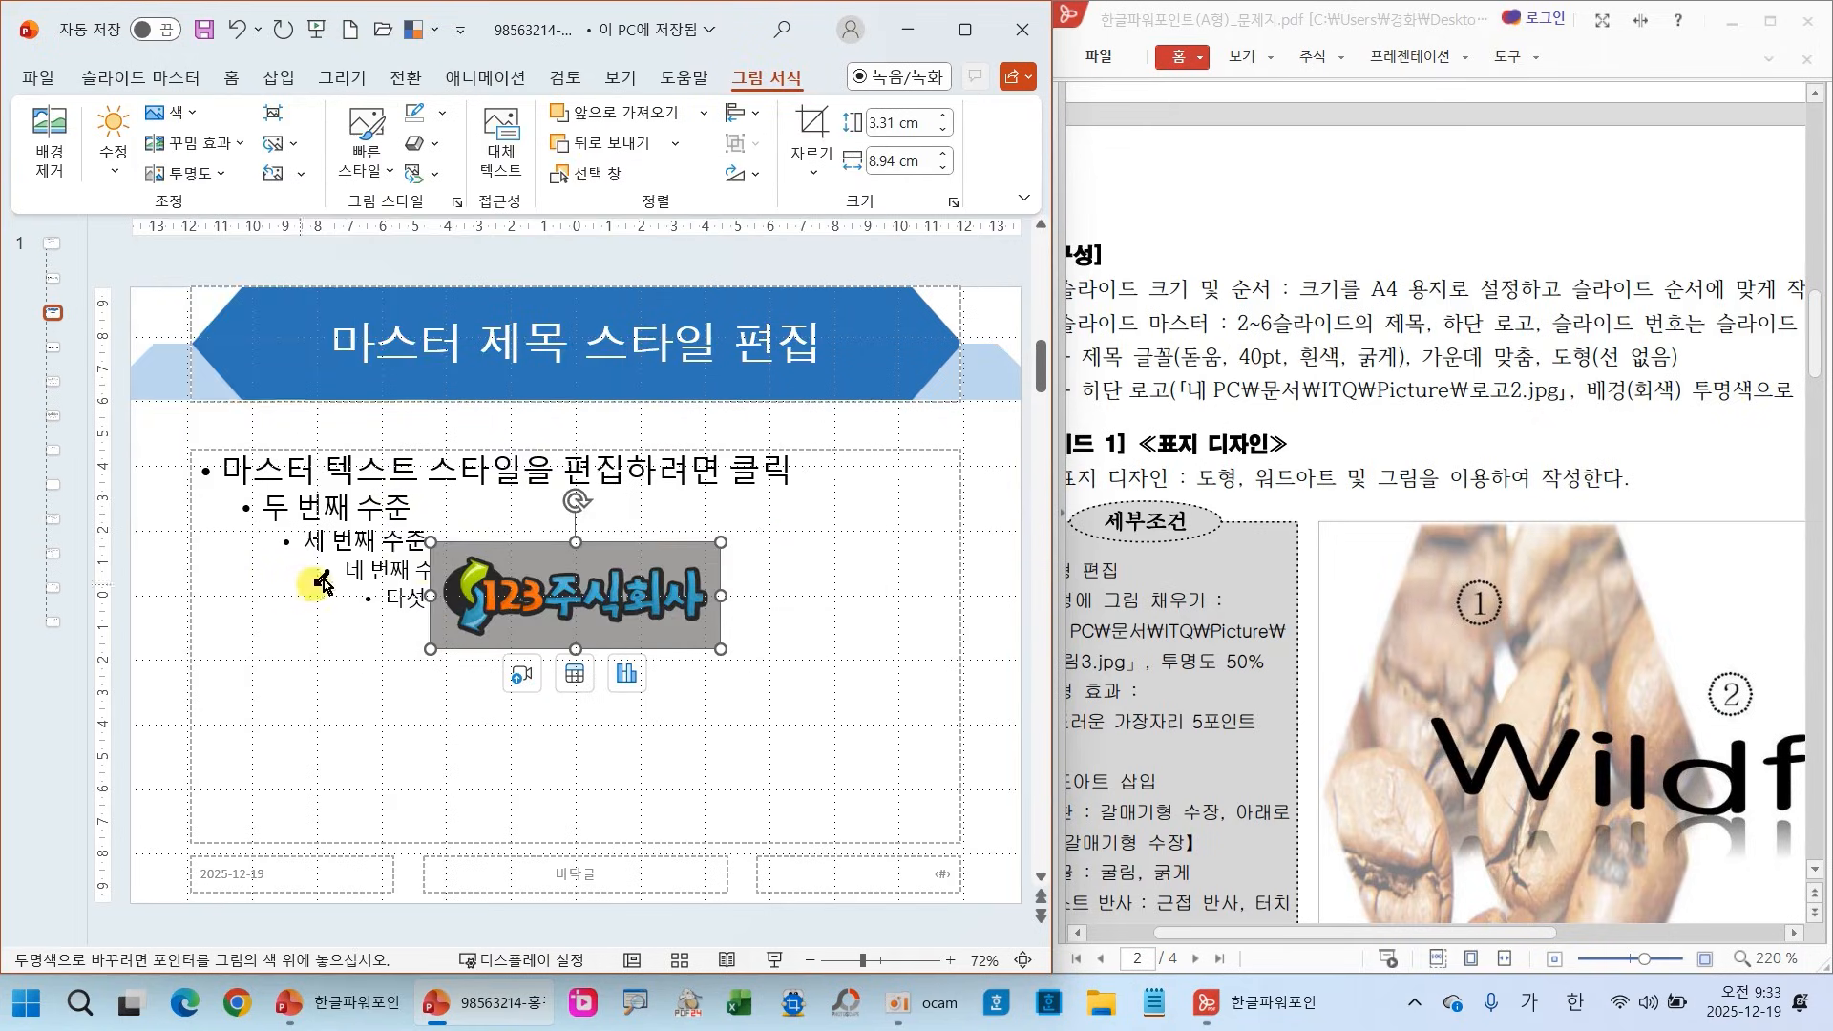
click(657, 560)
Check the logo position on slide 2 of the exam paper and shrink the logo to about 1.44 × 3.9 cm at the slide's bottom center
scroll(1272, 589, down, 10)
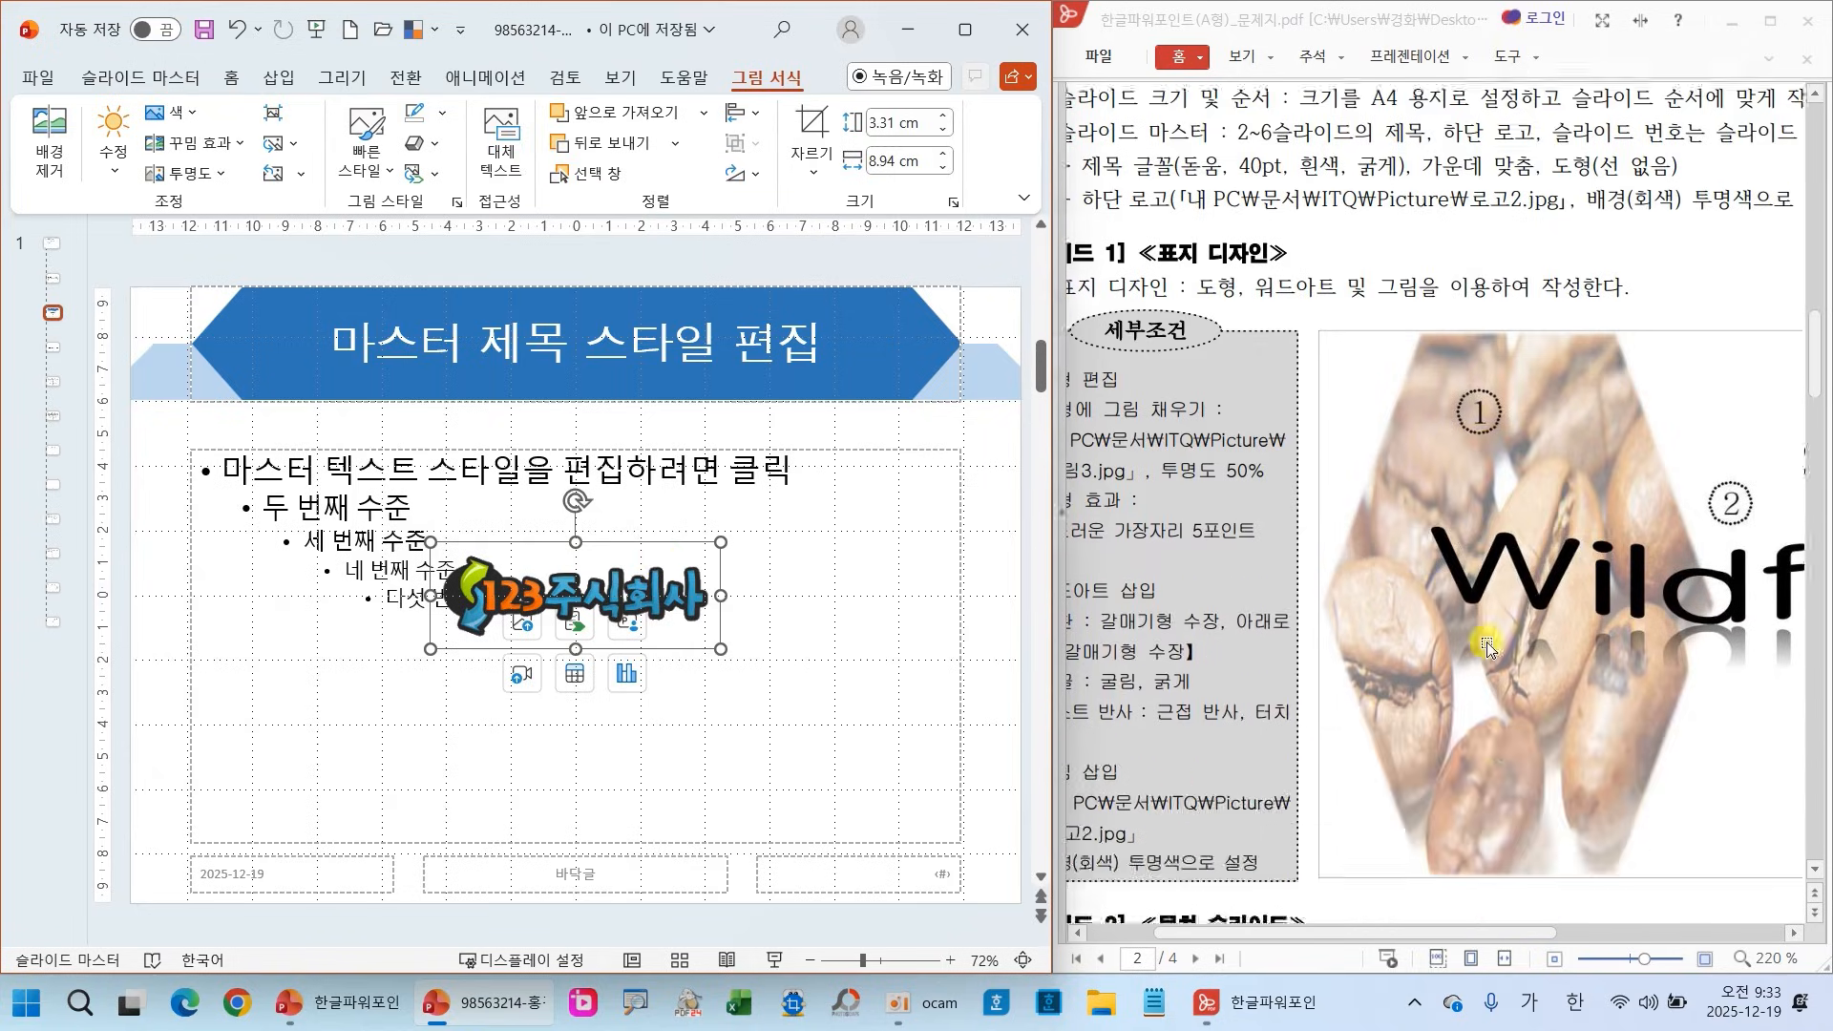
drag(1382, 922, 1556, 922)
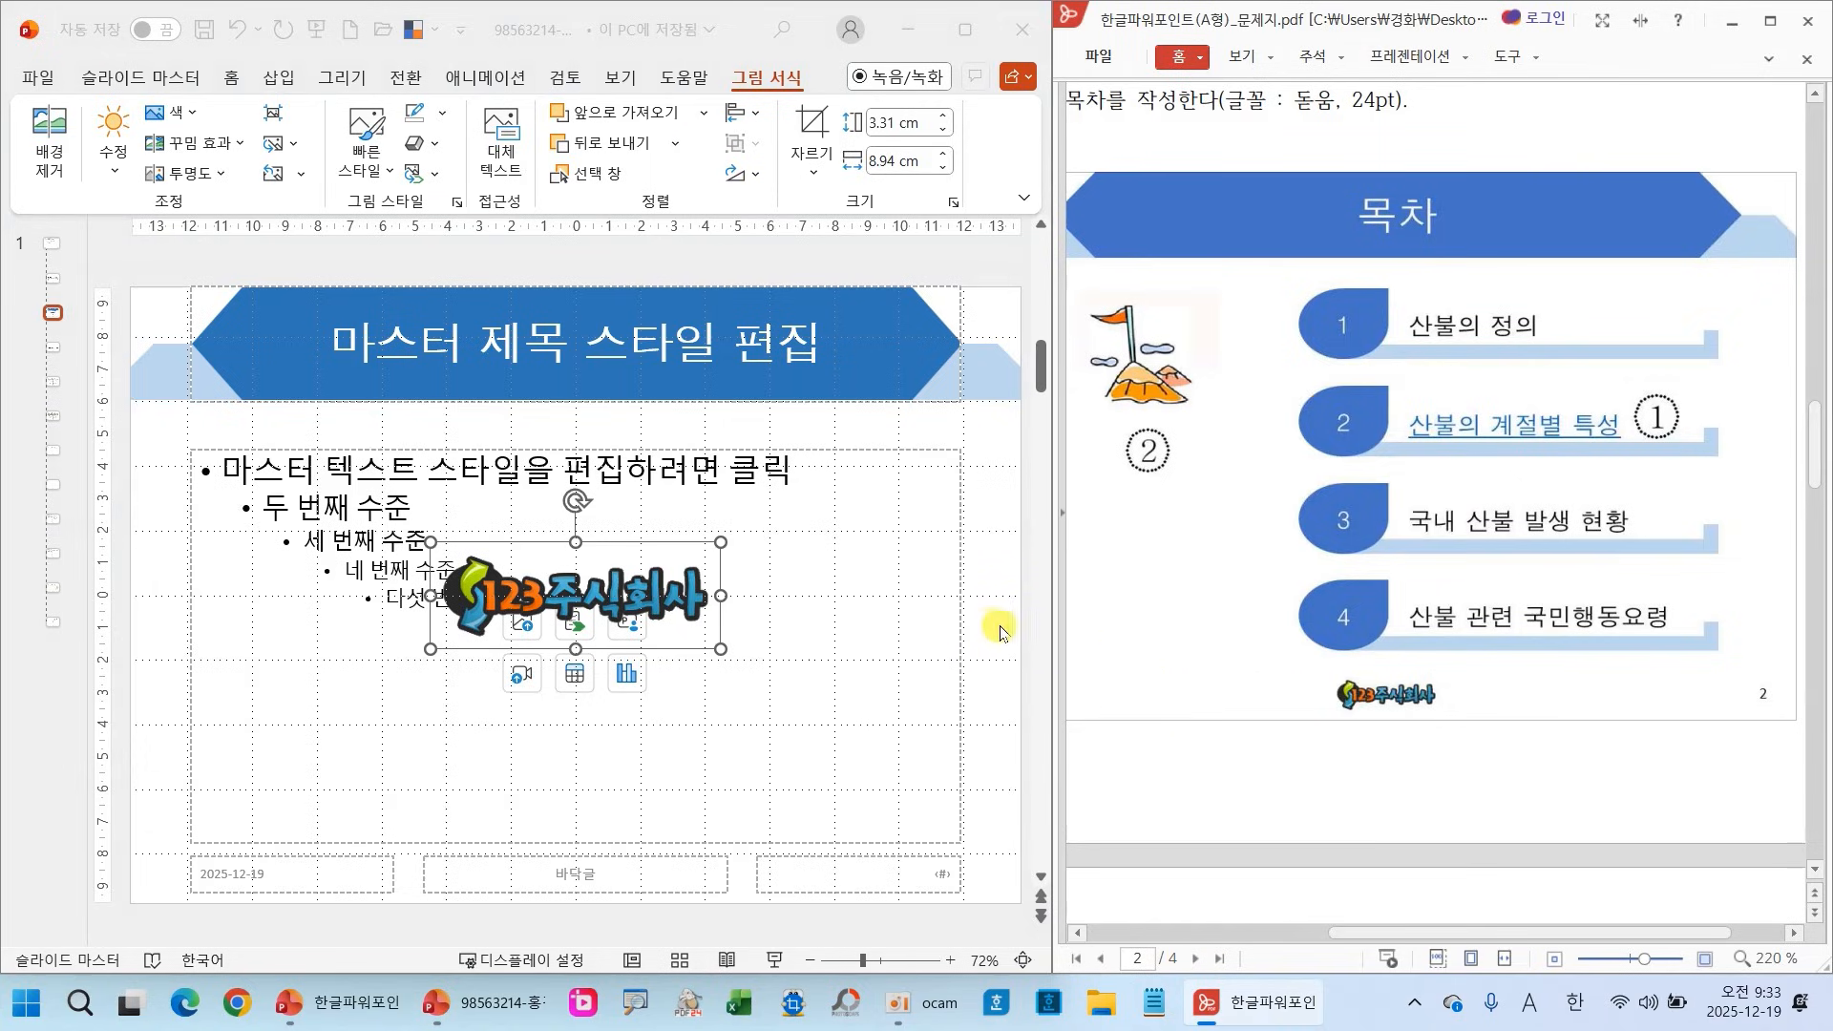
drag(721, 542, 606, 879)
Fine-tune the logo's position in small increments so it sits centered over the footer placeholder
key(ctrl+Up)
key(ctrl+Up)
key(ctrl+Up)
key(ctrl+Up)
key(ctrl+Up)
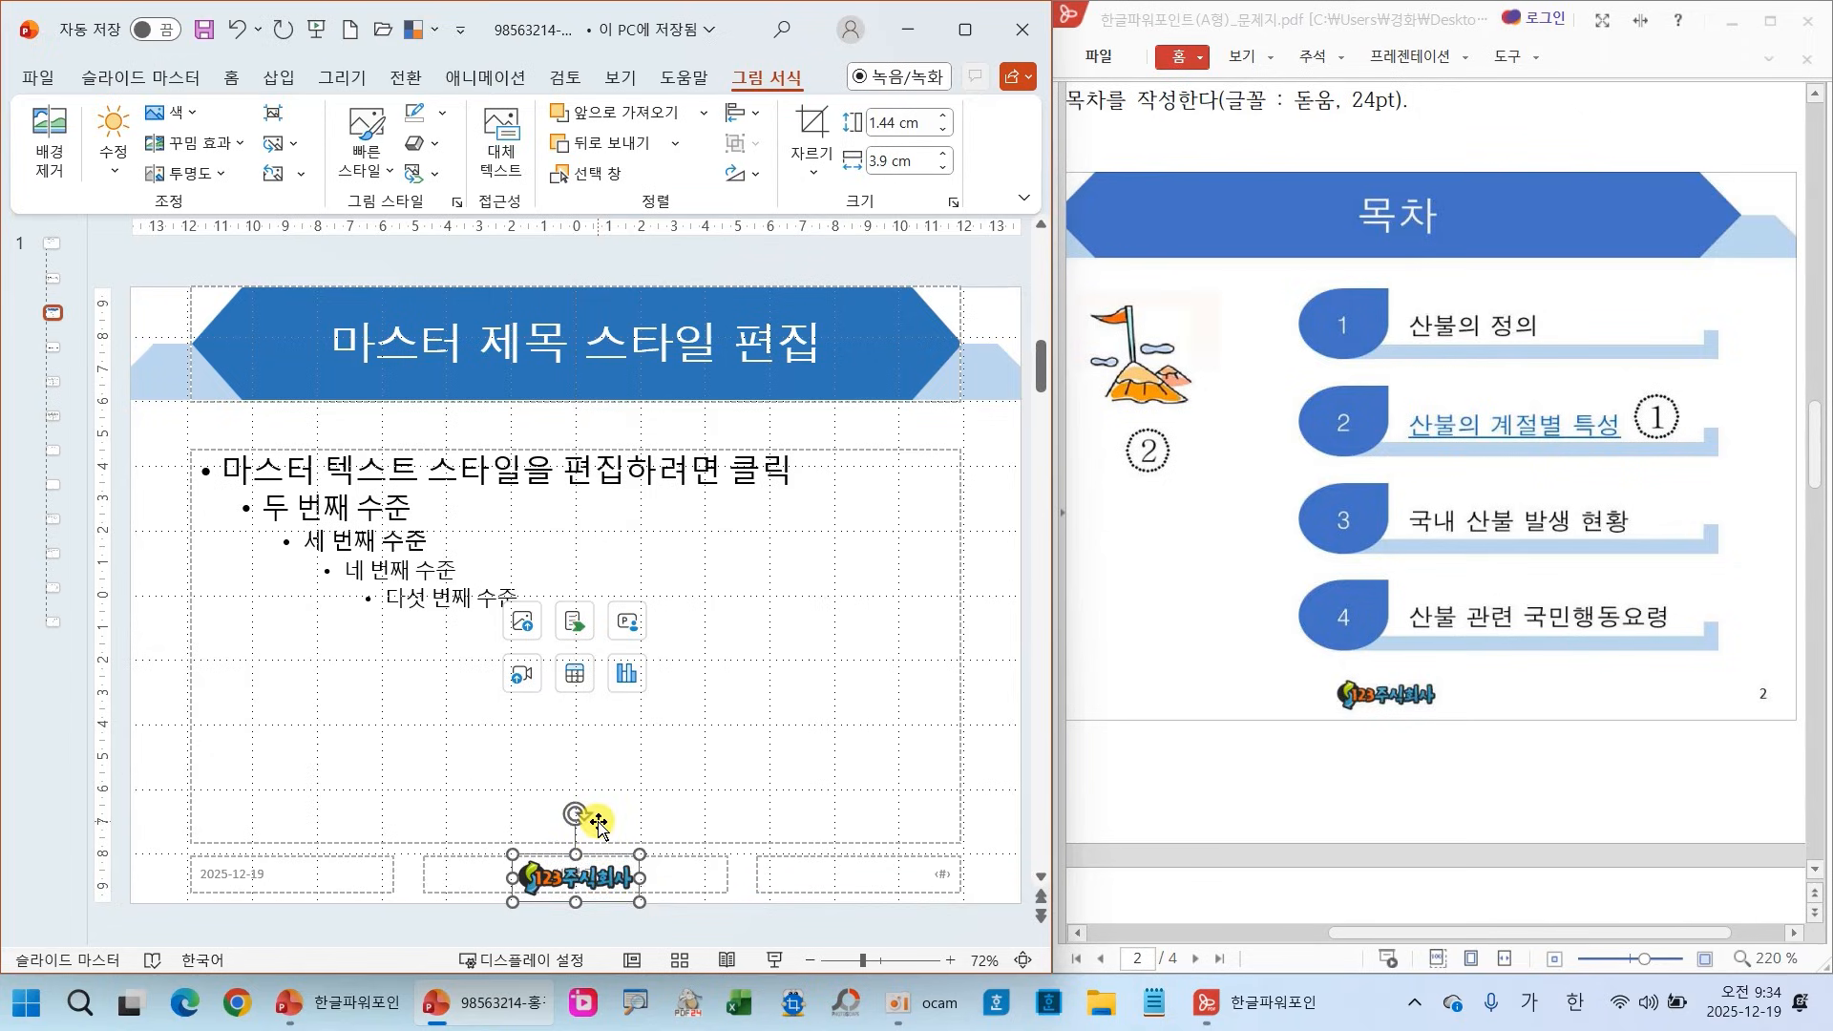
key(ctrl+Left)
key(ctrl+Down)
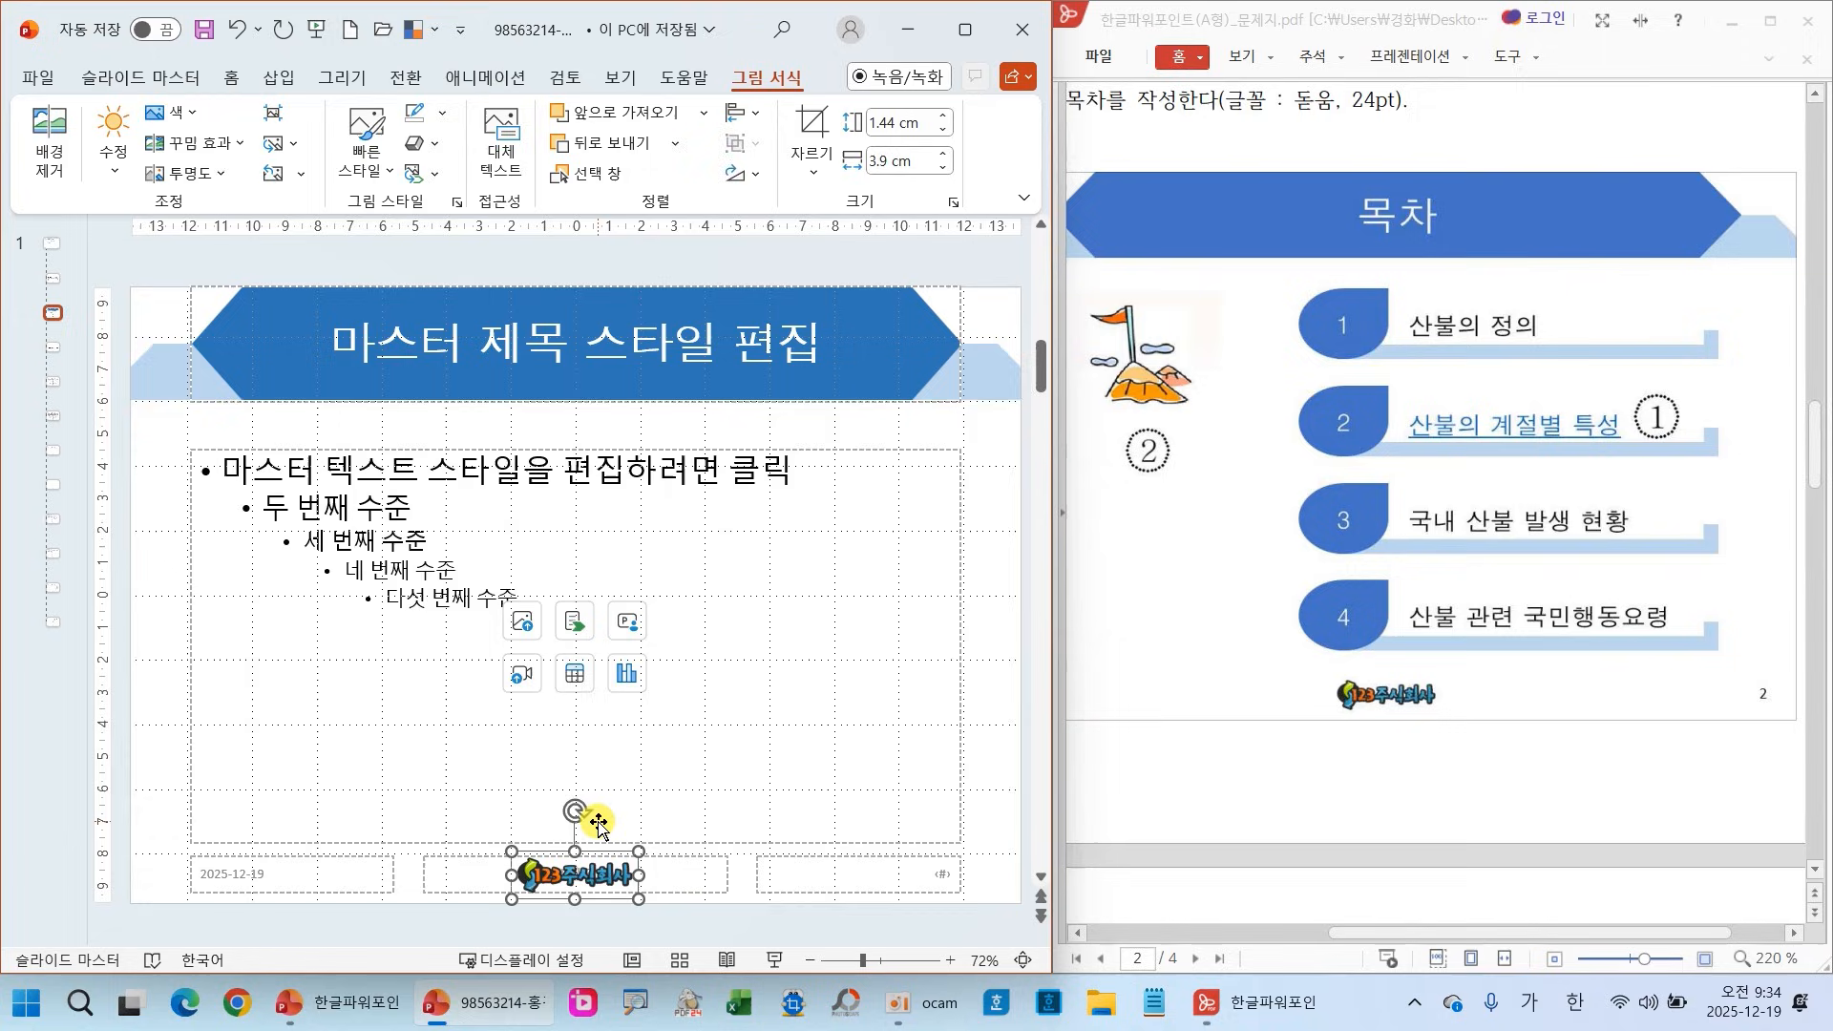
key(ctrl+Right)
key(ctrl+Right)
key(ctrl+Right)
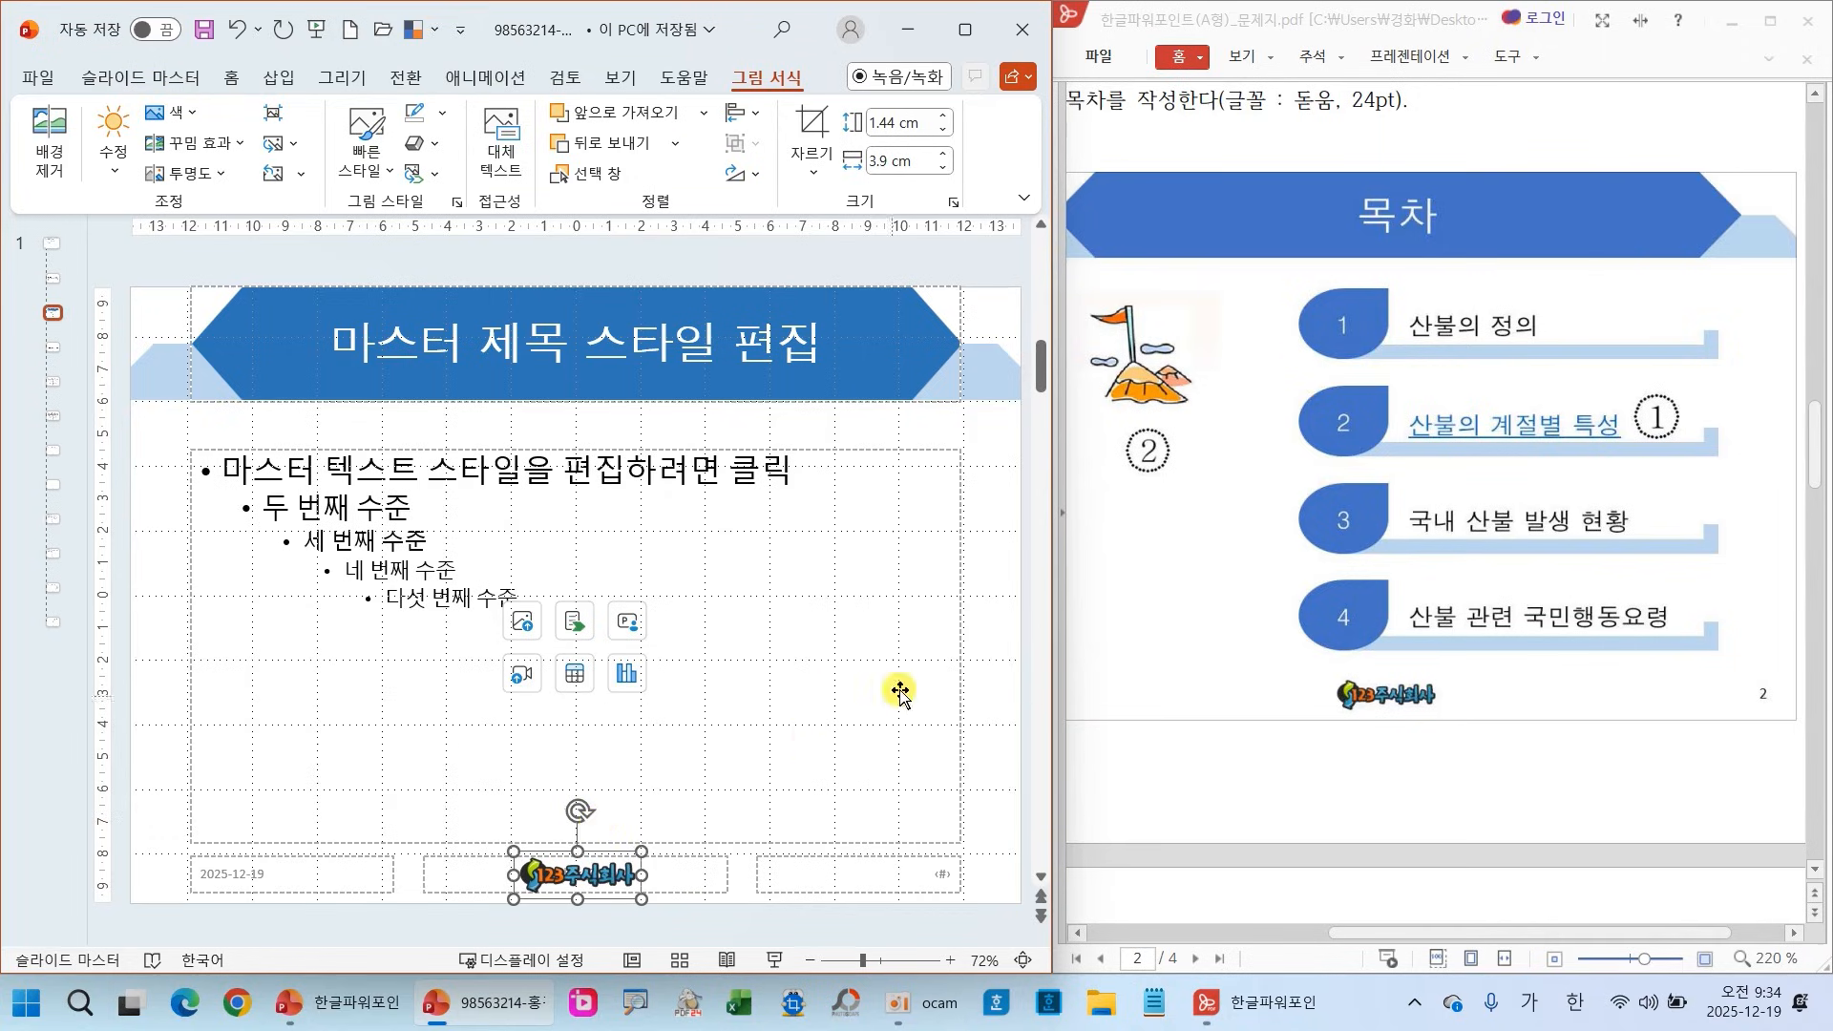
click(1016, 492)
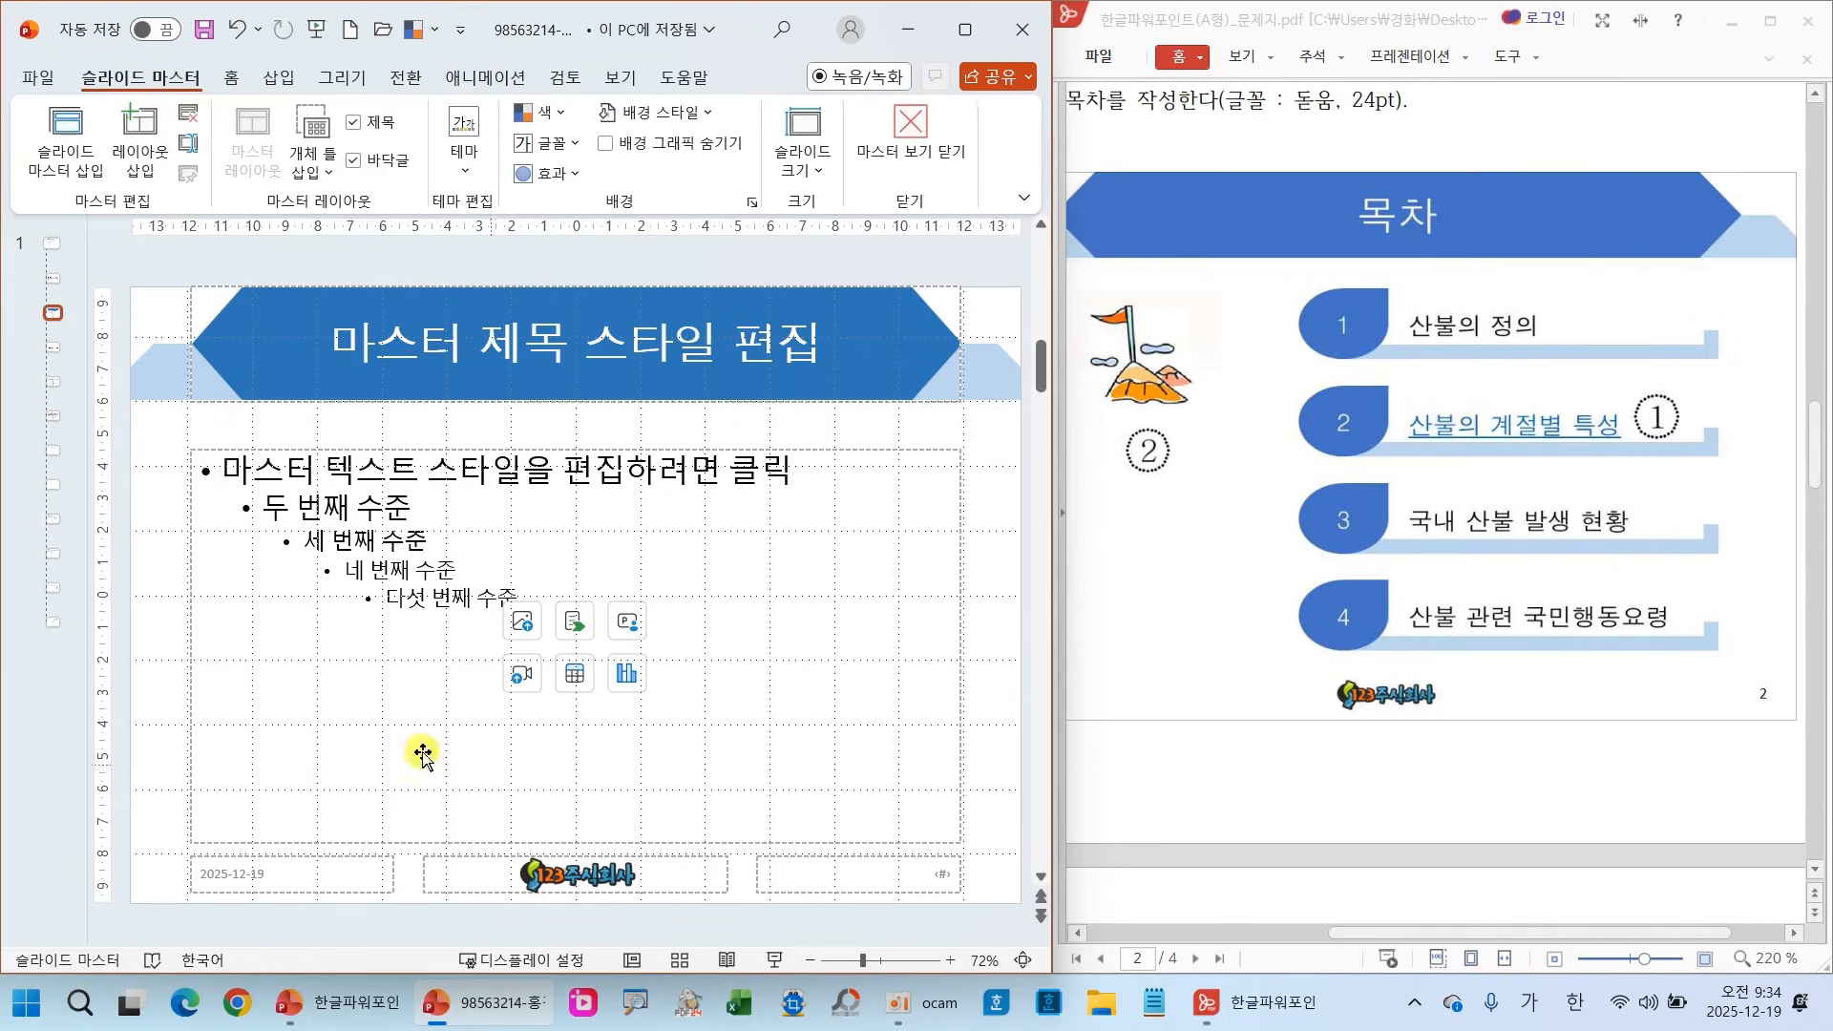
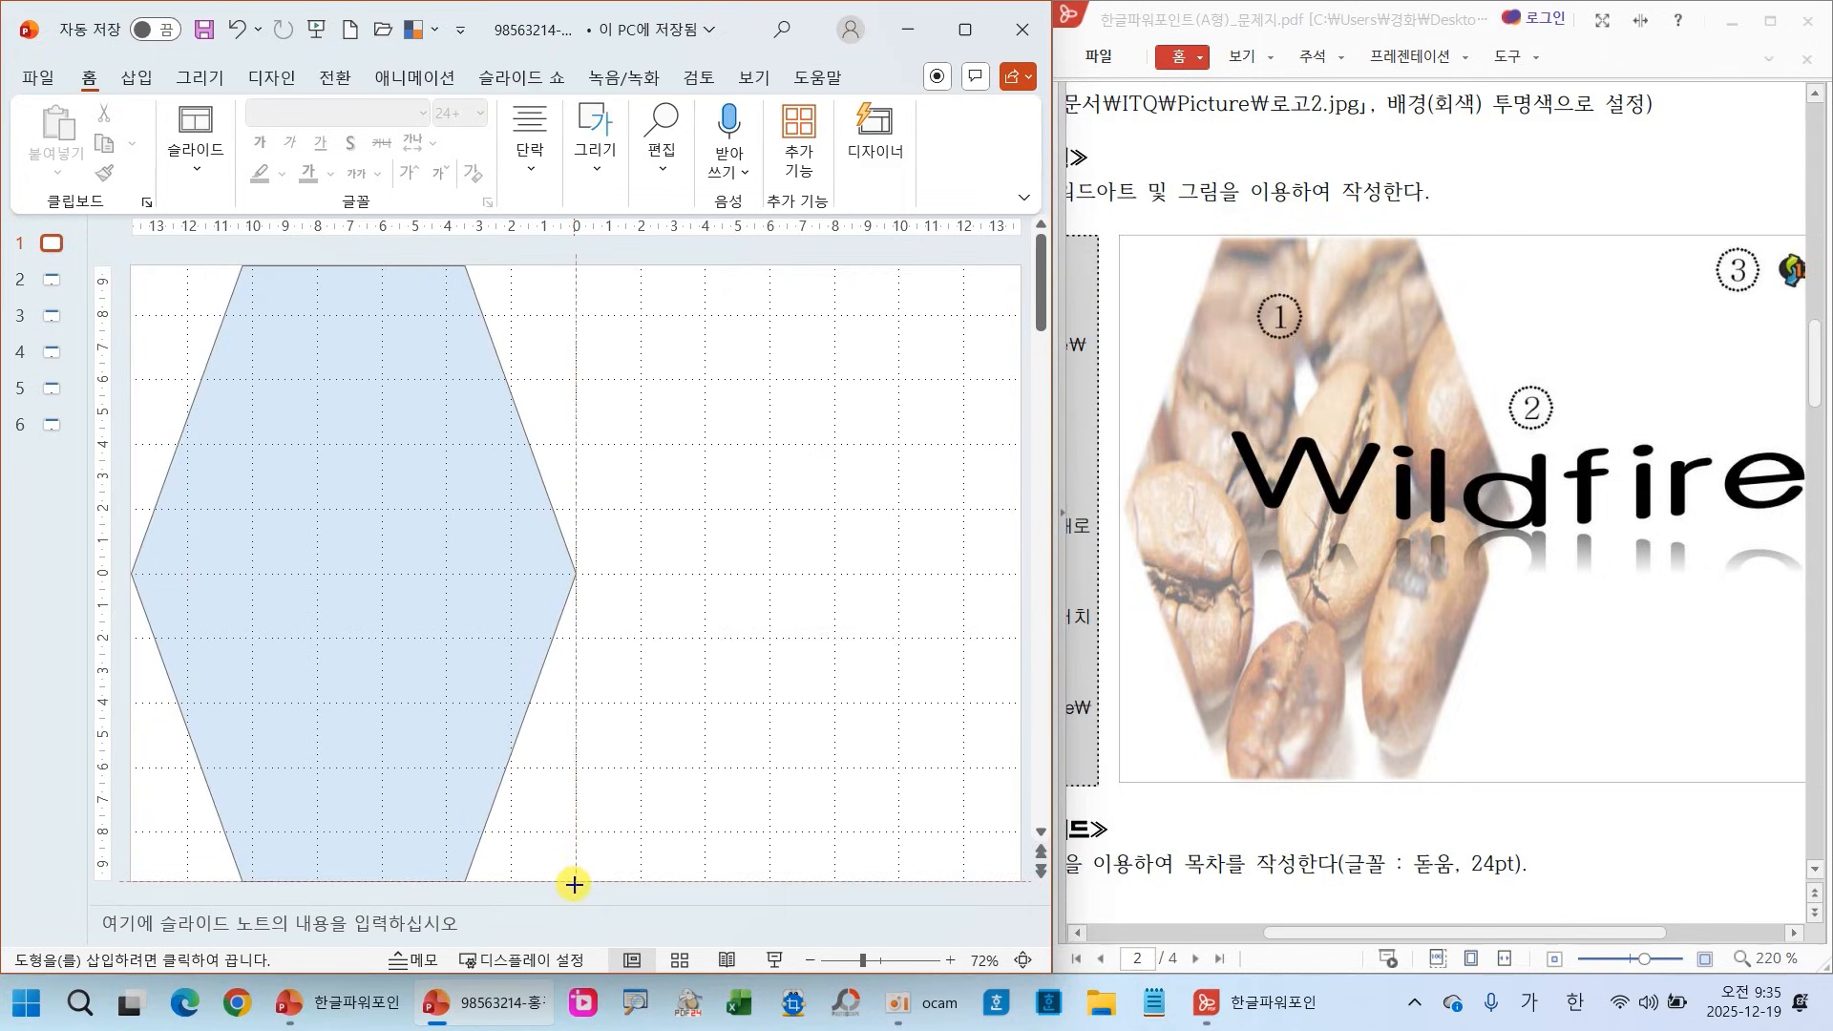
Draw a full-height hexagon over the left half of slide 1 and check its shape conditions in the exam paper
drag(574, 884, 578, 887)
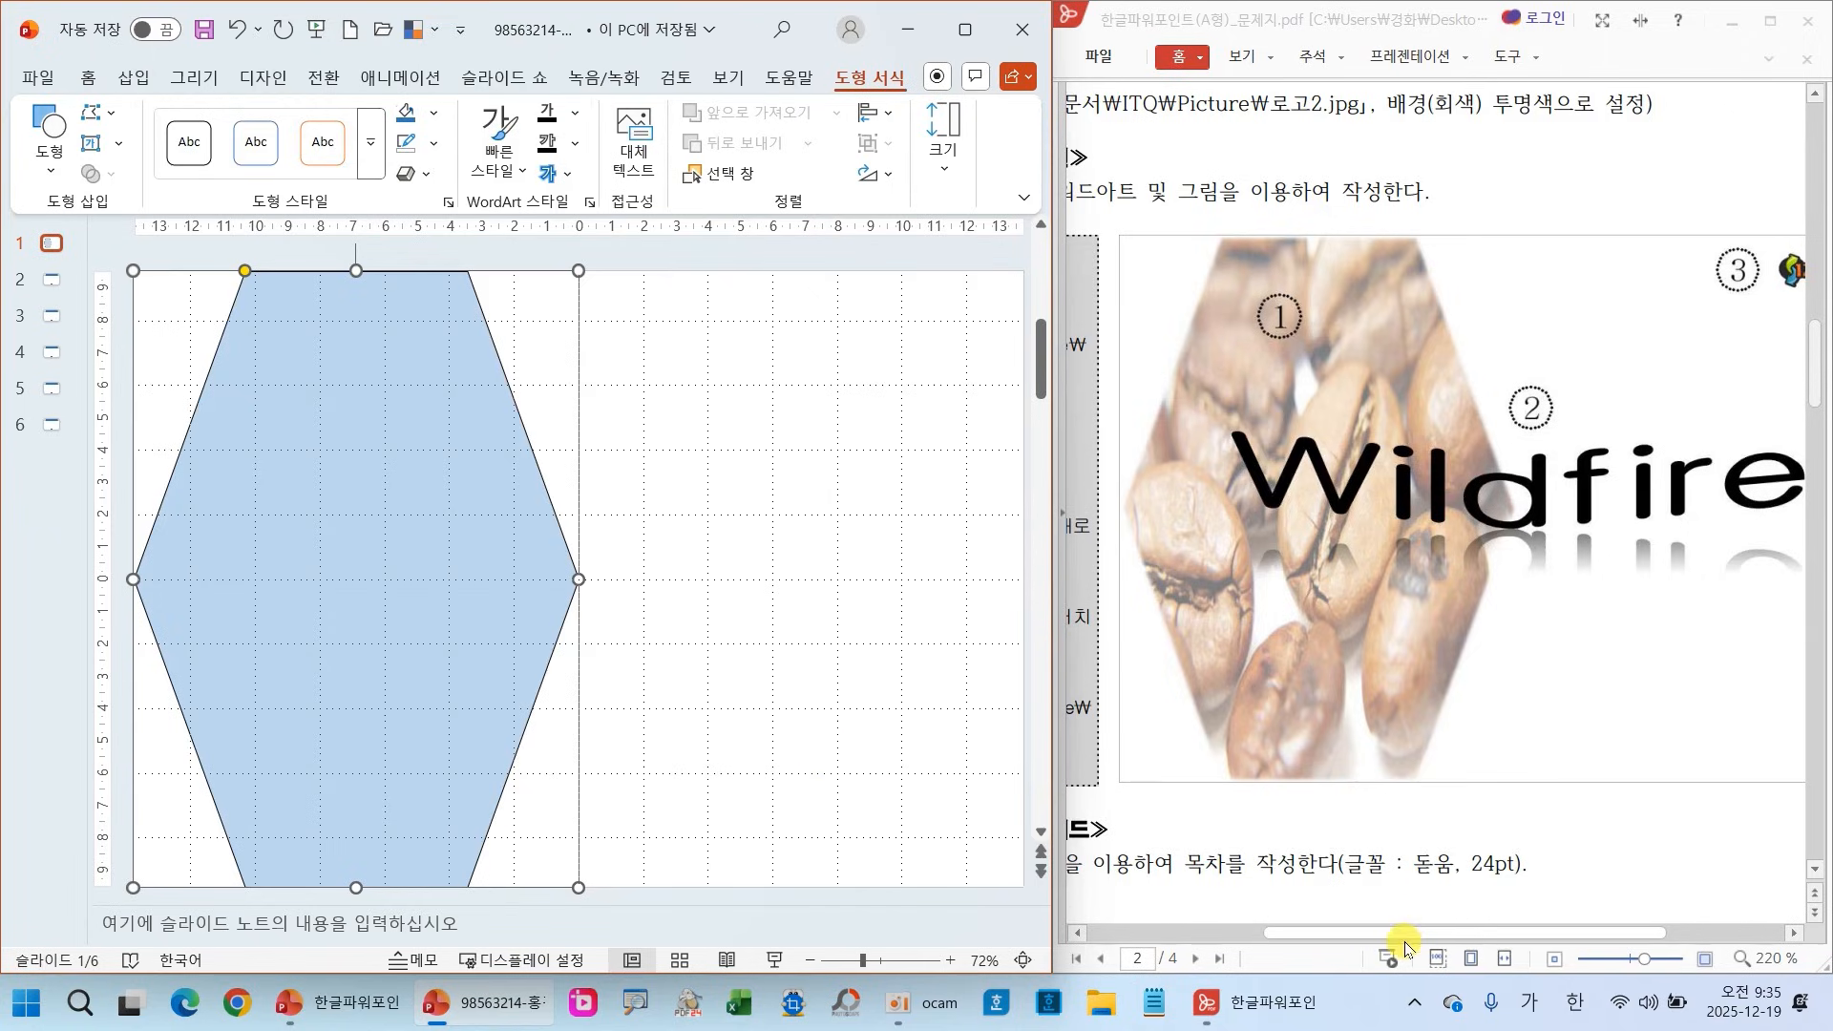
drag(1404, 939, 1237, 940)
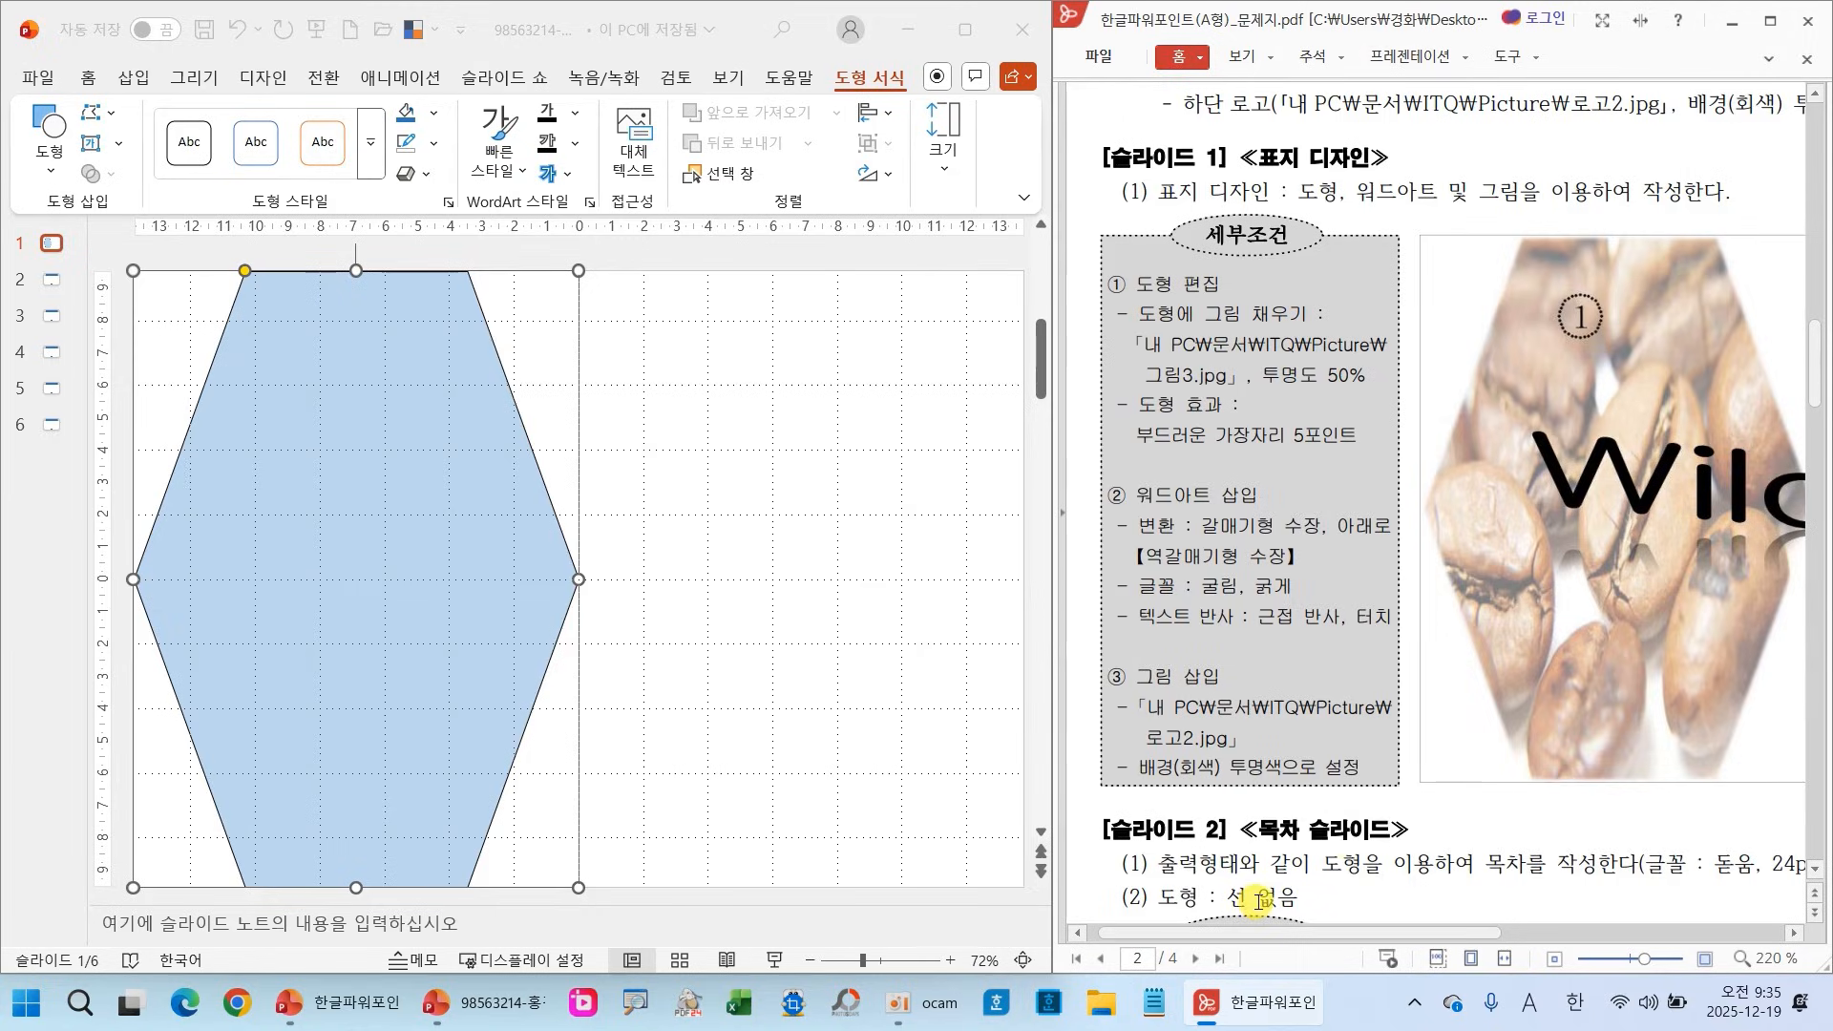
mouse_move(1580, 282)
mouse_down()
mouse_move(1539, 378)
mouse_move(1589, 279)
mouse_move(1407, 223)
mouse_move(1117, 253)
mouse_move(1174, 226)
mouse_up()
drag(1131, 326, 1311, 315)
mouse_move(1222, 381)
mouse_down()
mouse_move(1169, 390)
mouse_move(1199, 363)
mouse_up()
Fill the hexagon on slide 1 with the picture 그림3.jpg from the ITQ\Picture folder
click(373, 432)
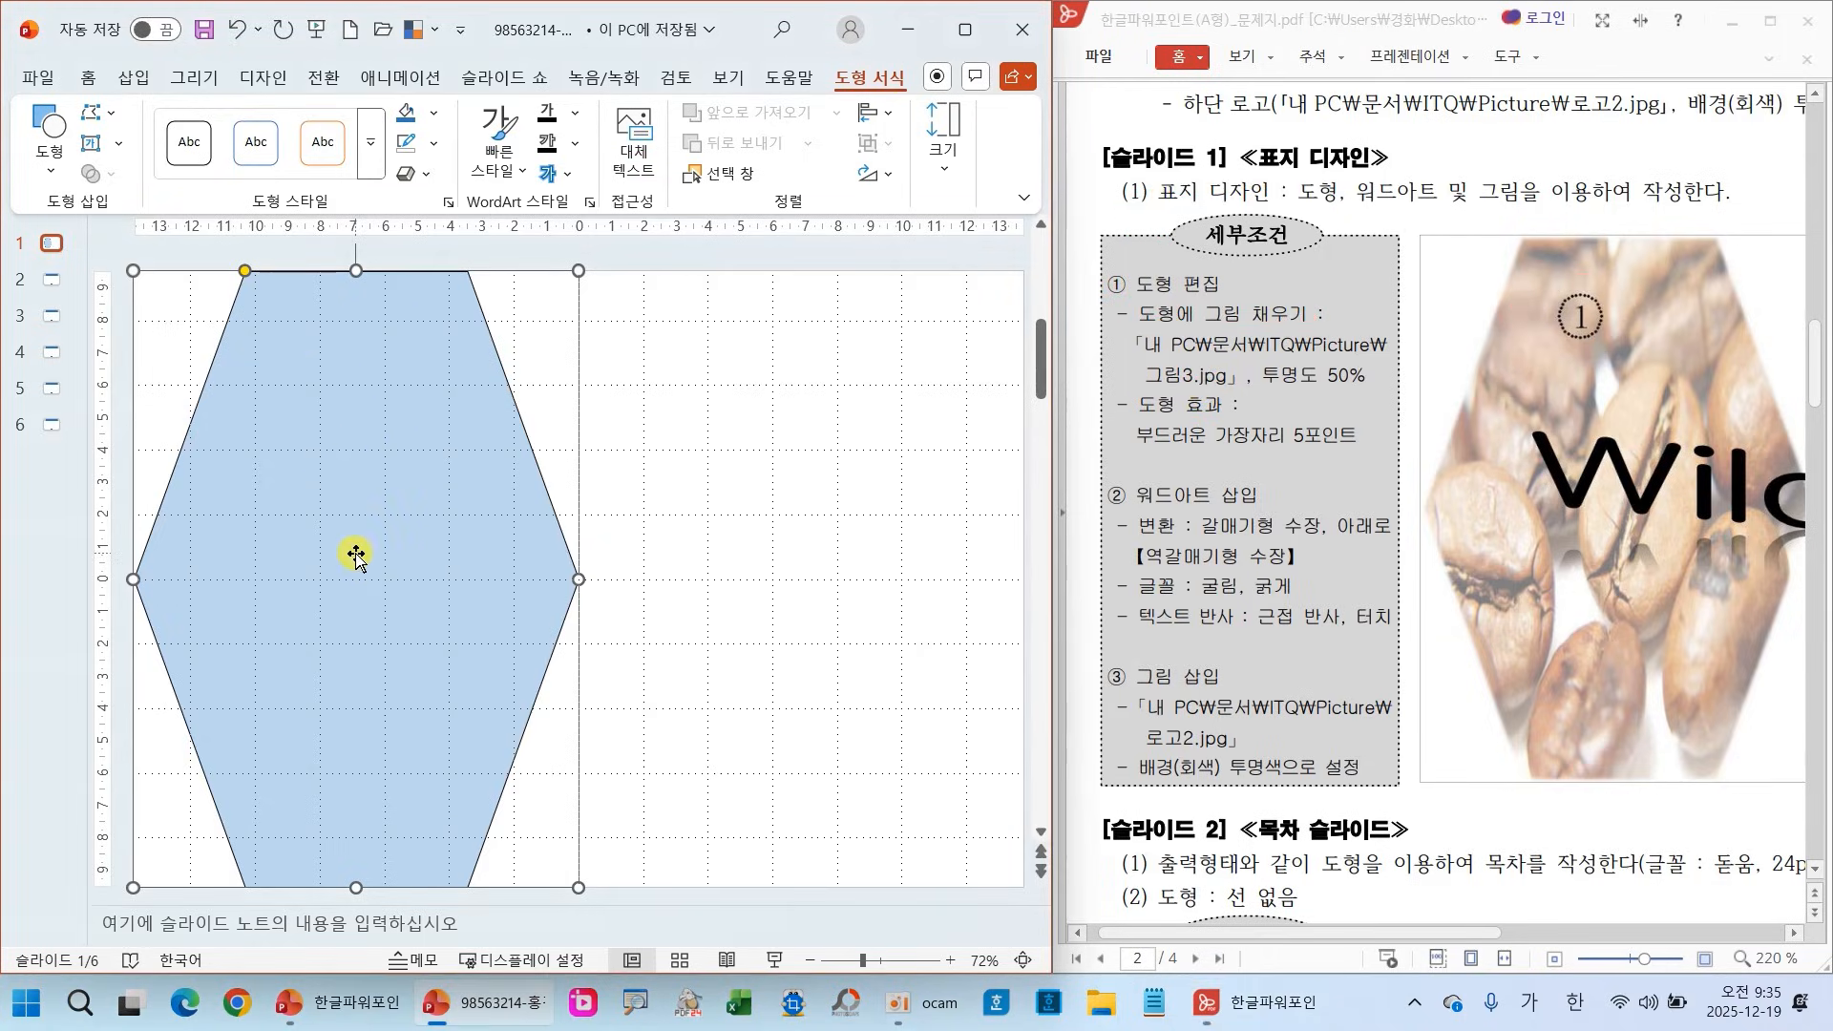
click(433, 113)
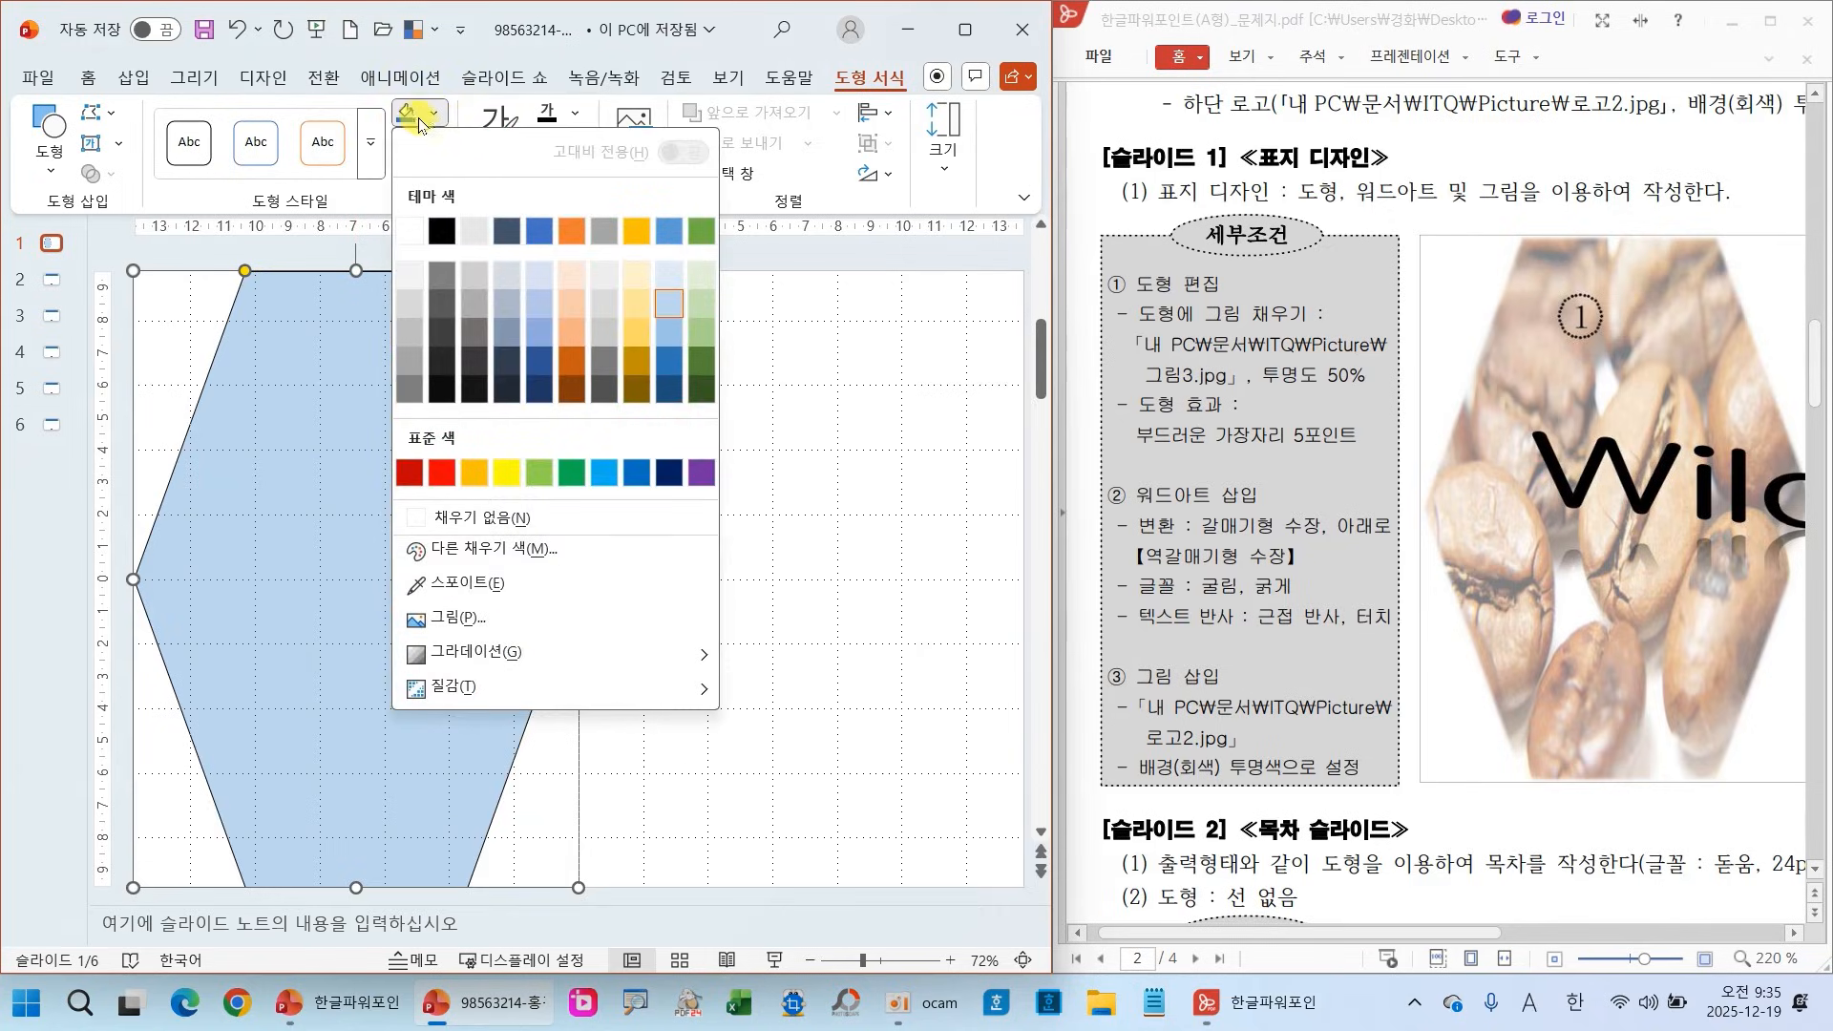
click(445, 619)
click(355, 403)
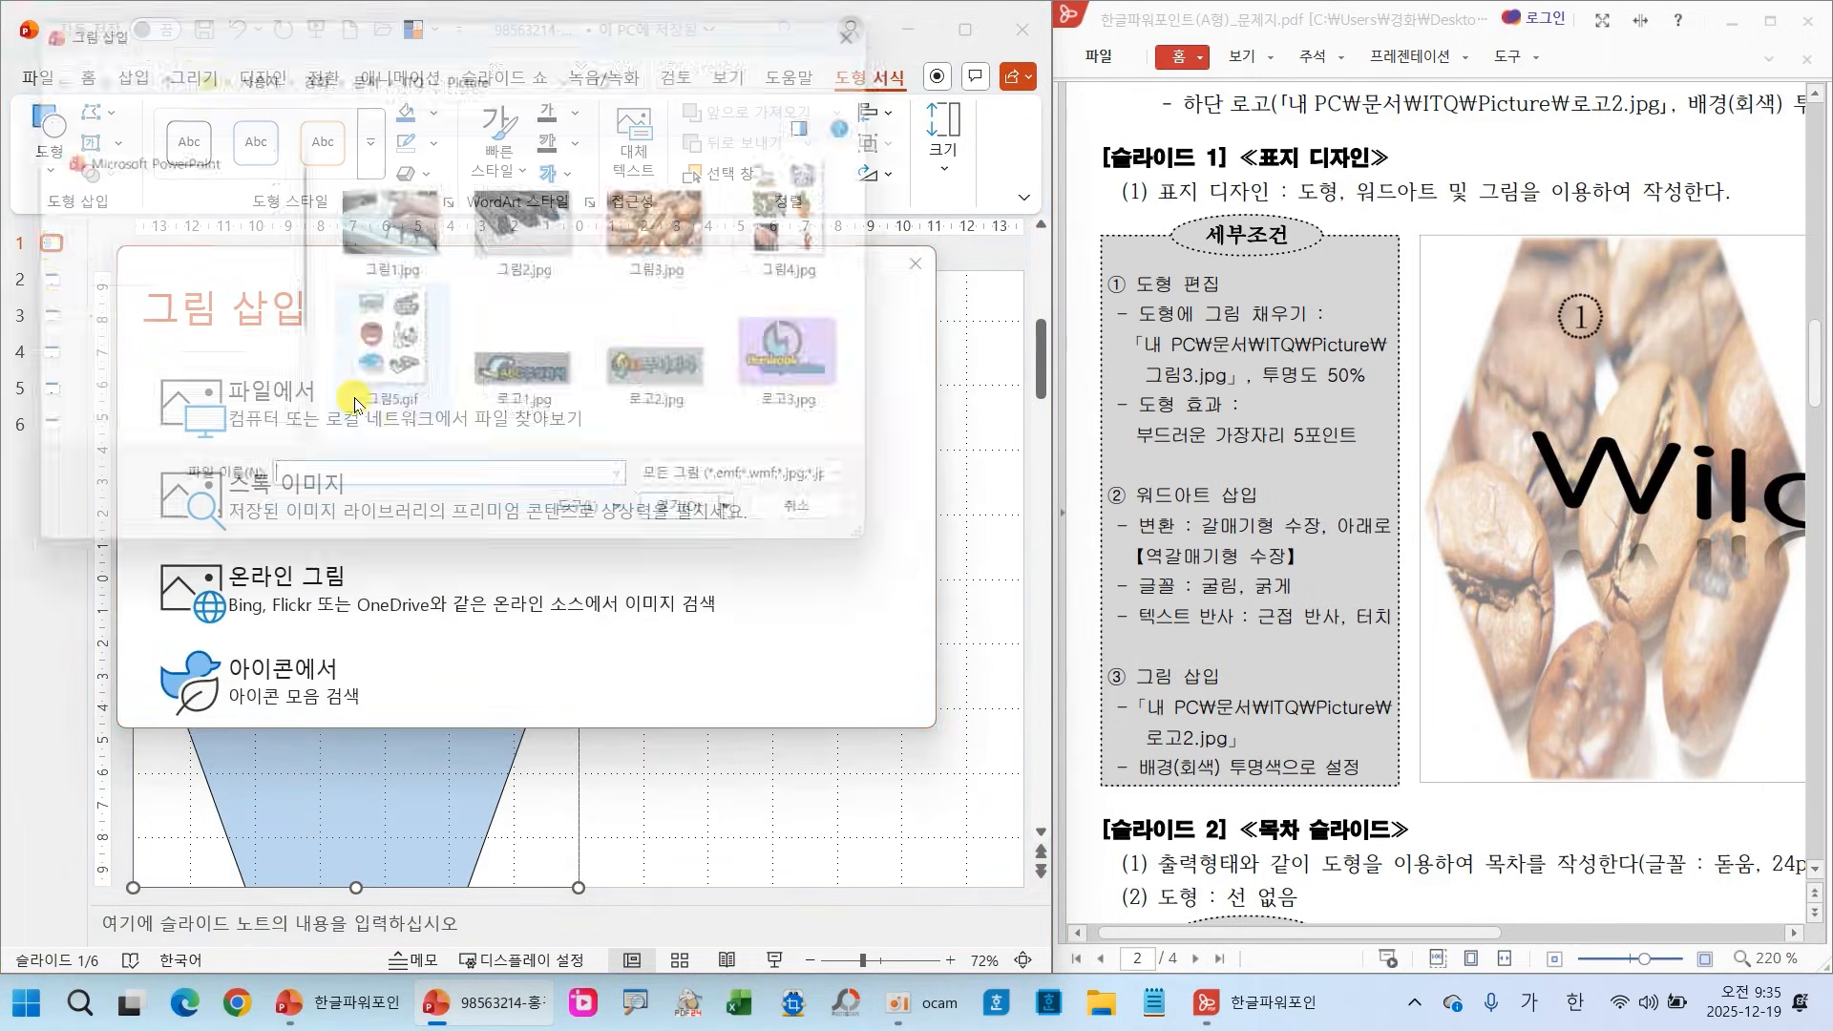
click(668, 225)
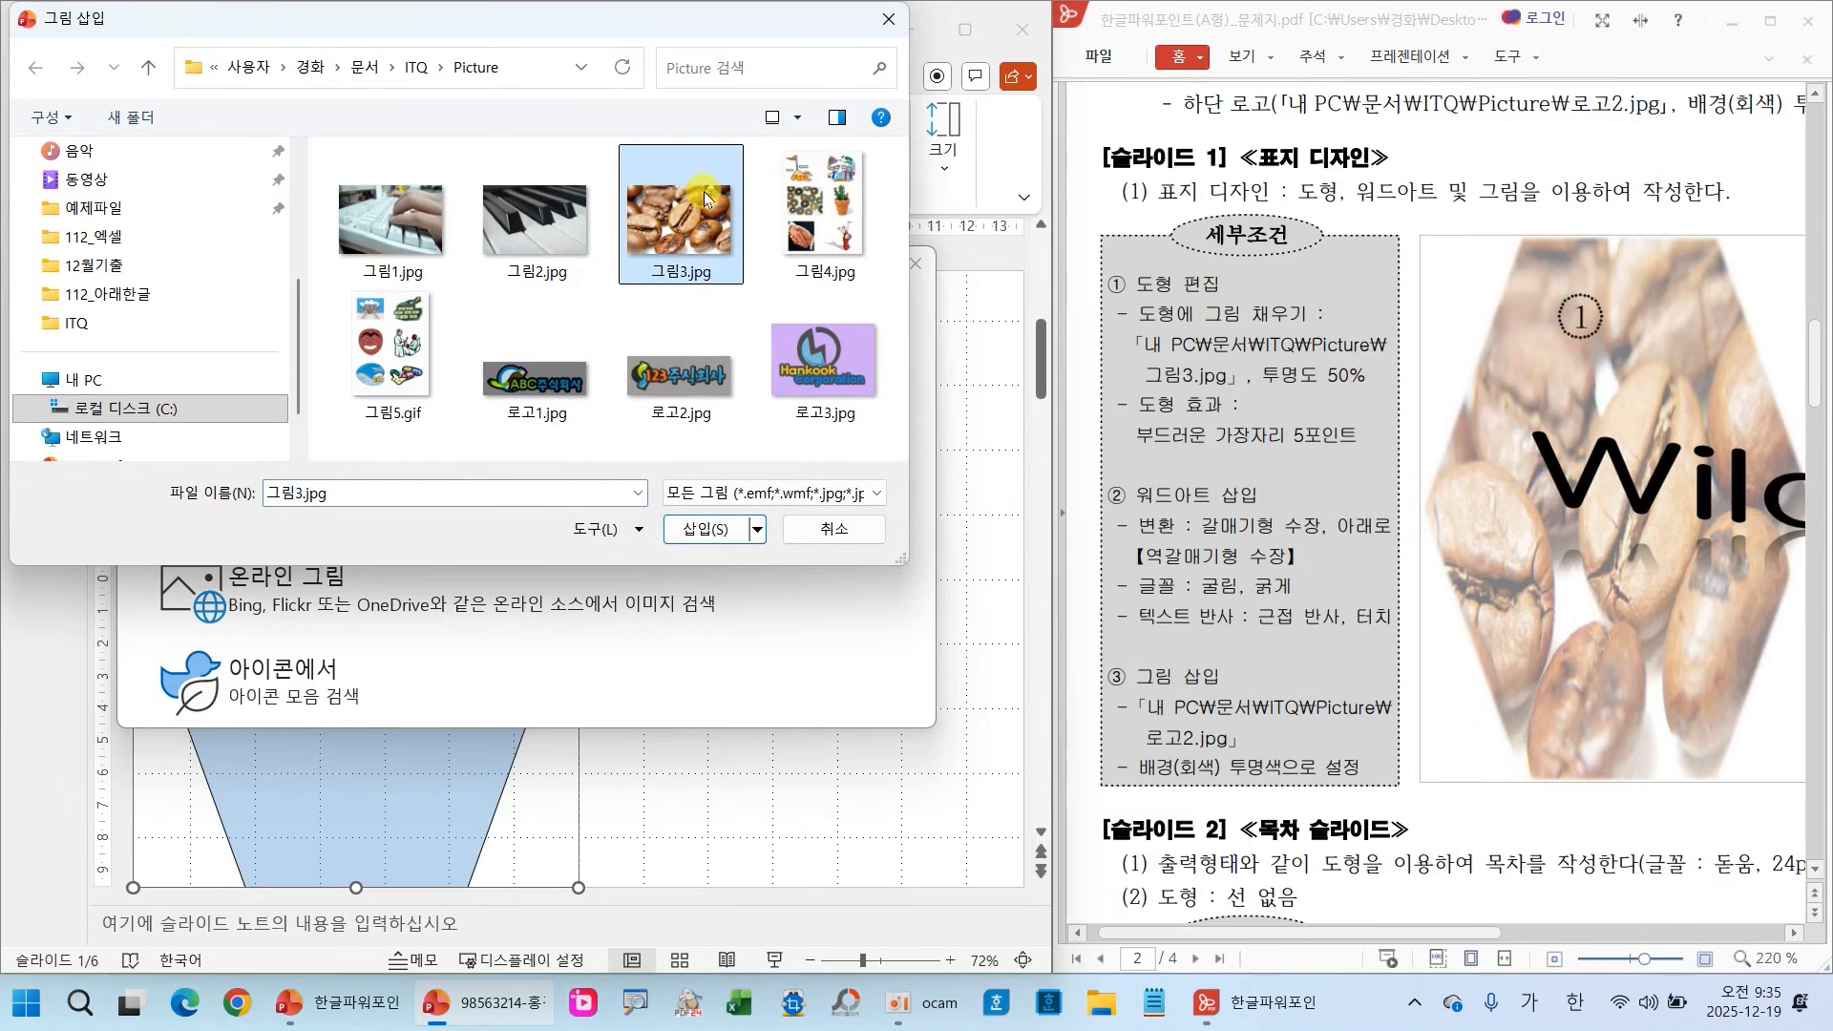
click(711, 529)
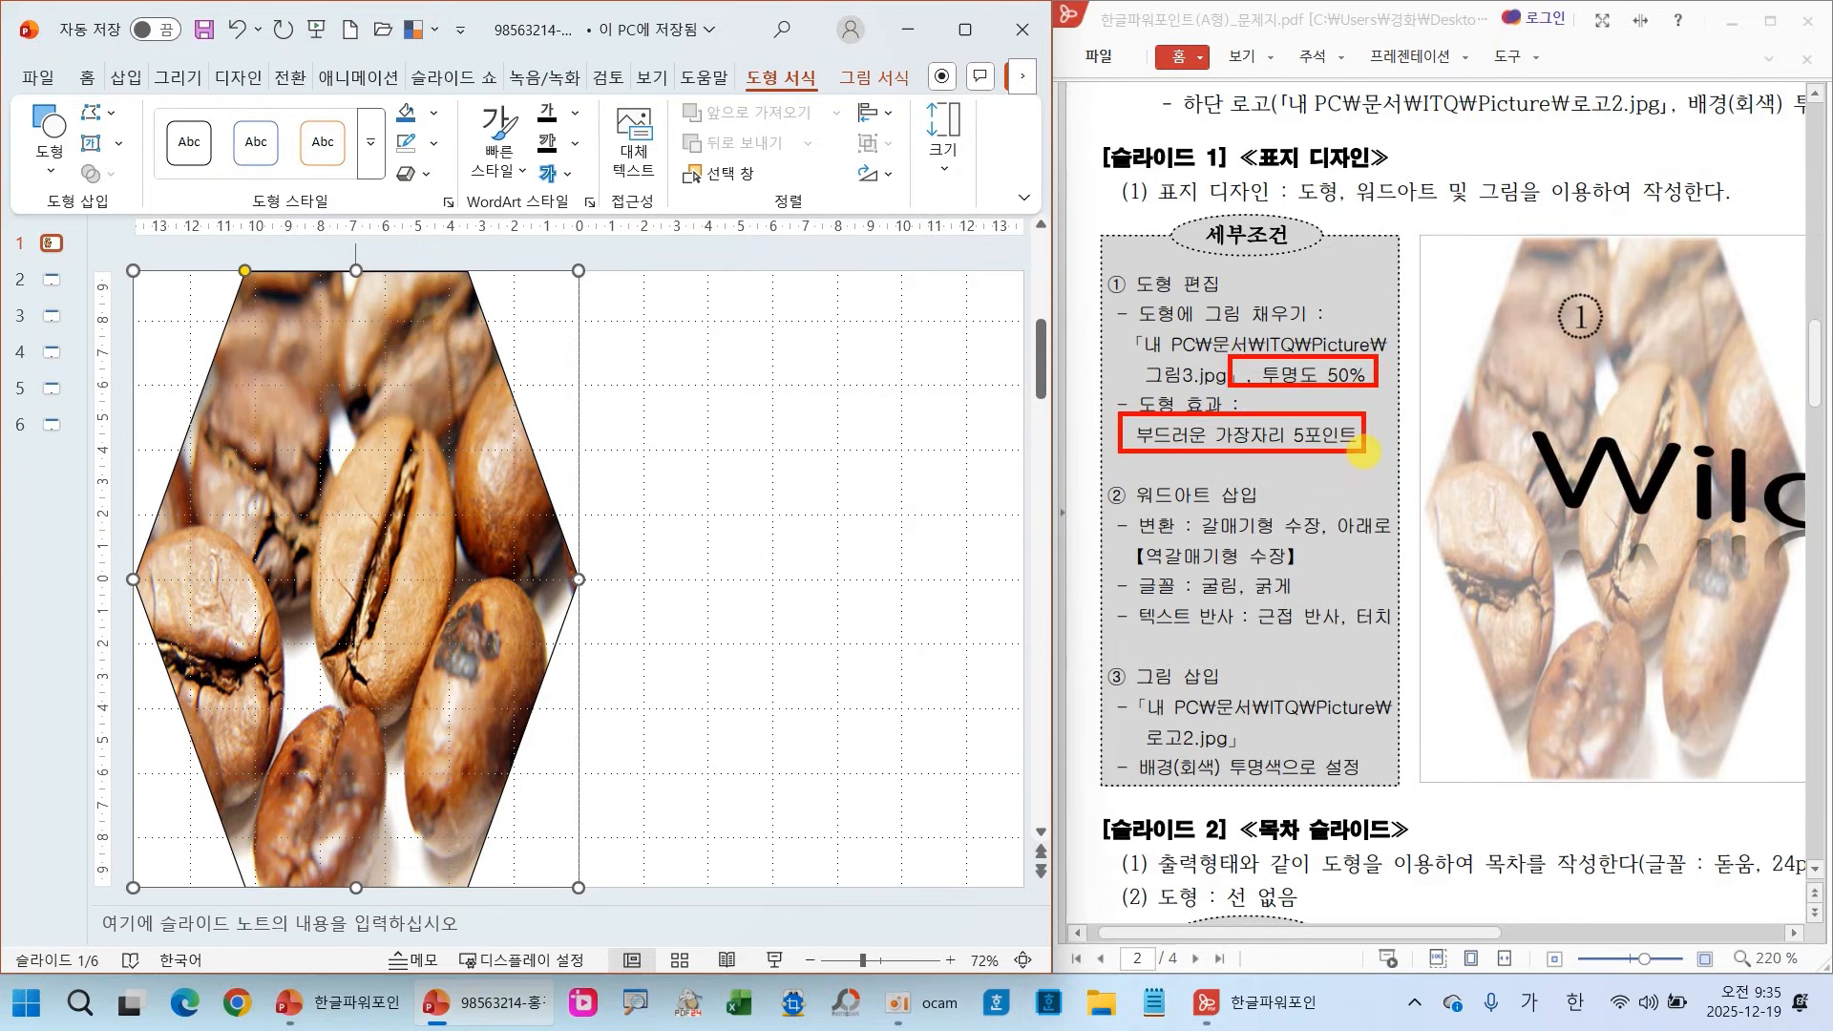
Set the transparency of the hexagon's picture fill to 50%
right_click(356, 471)
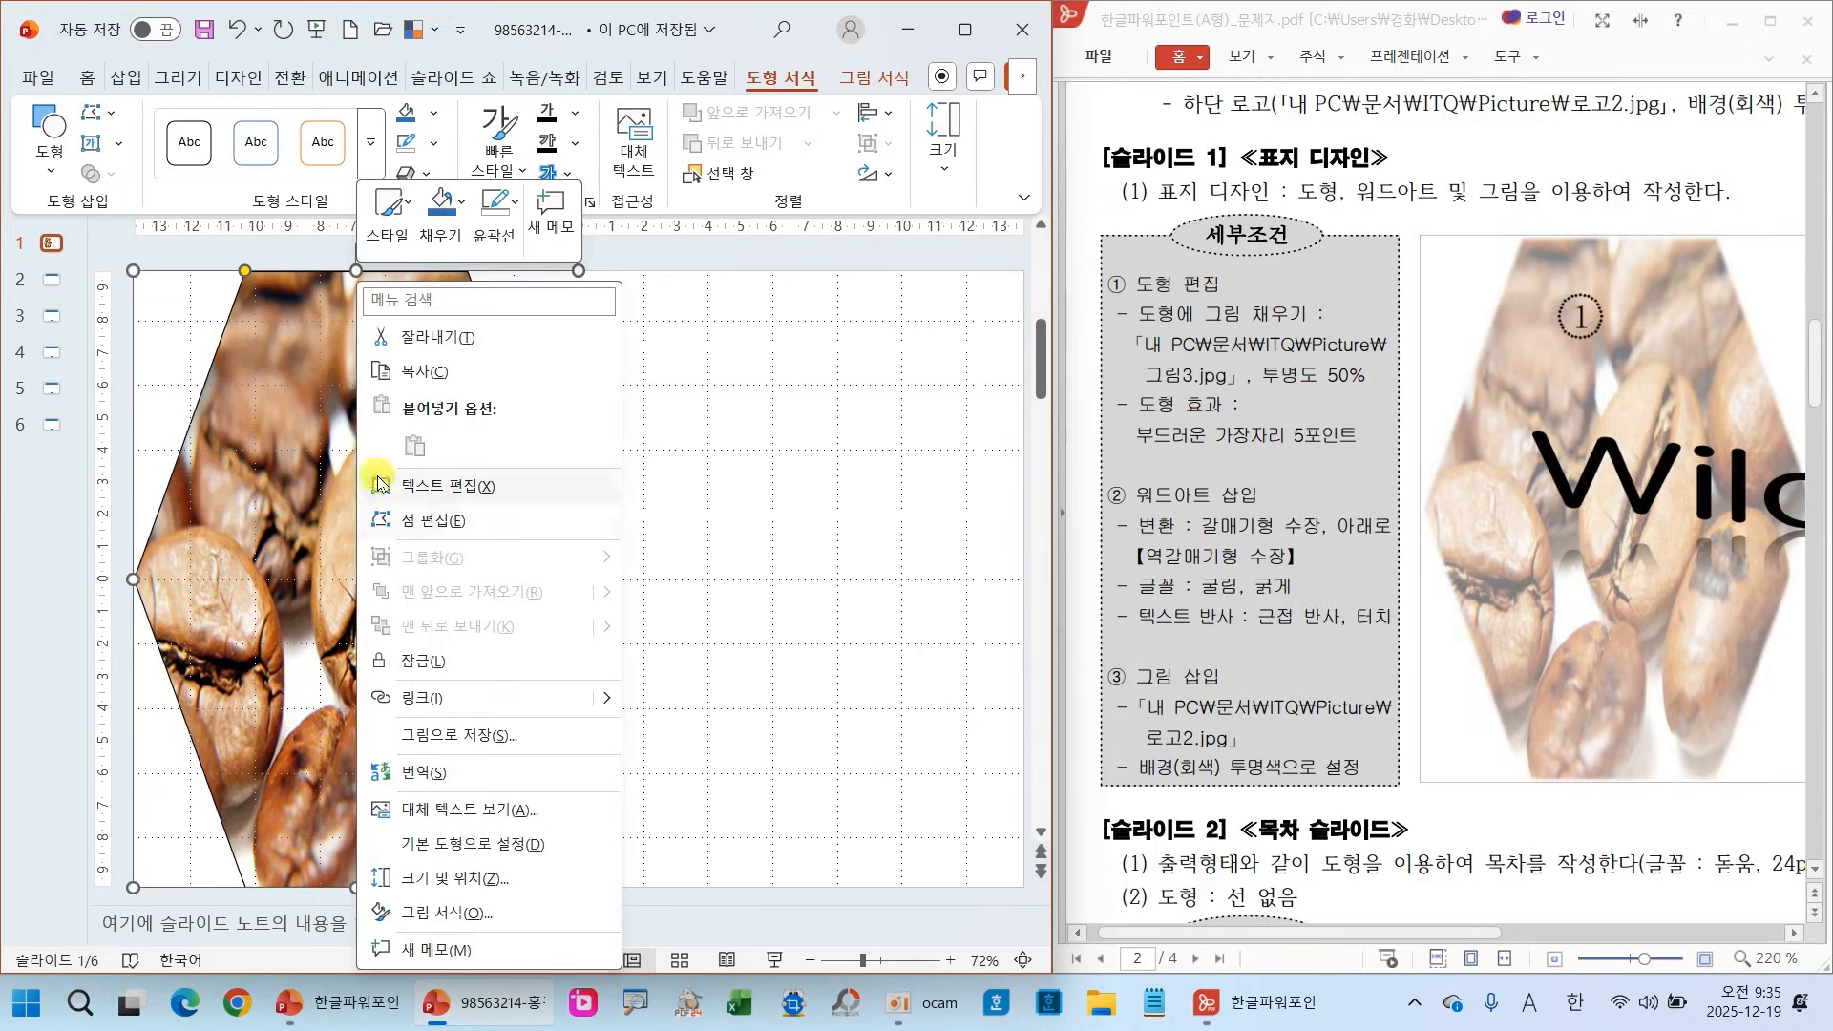
click(458, 915)
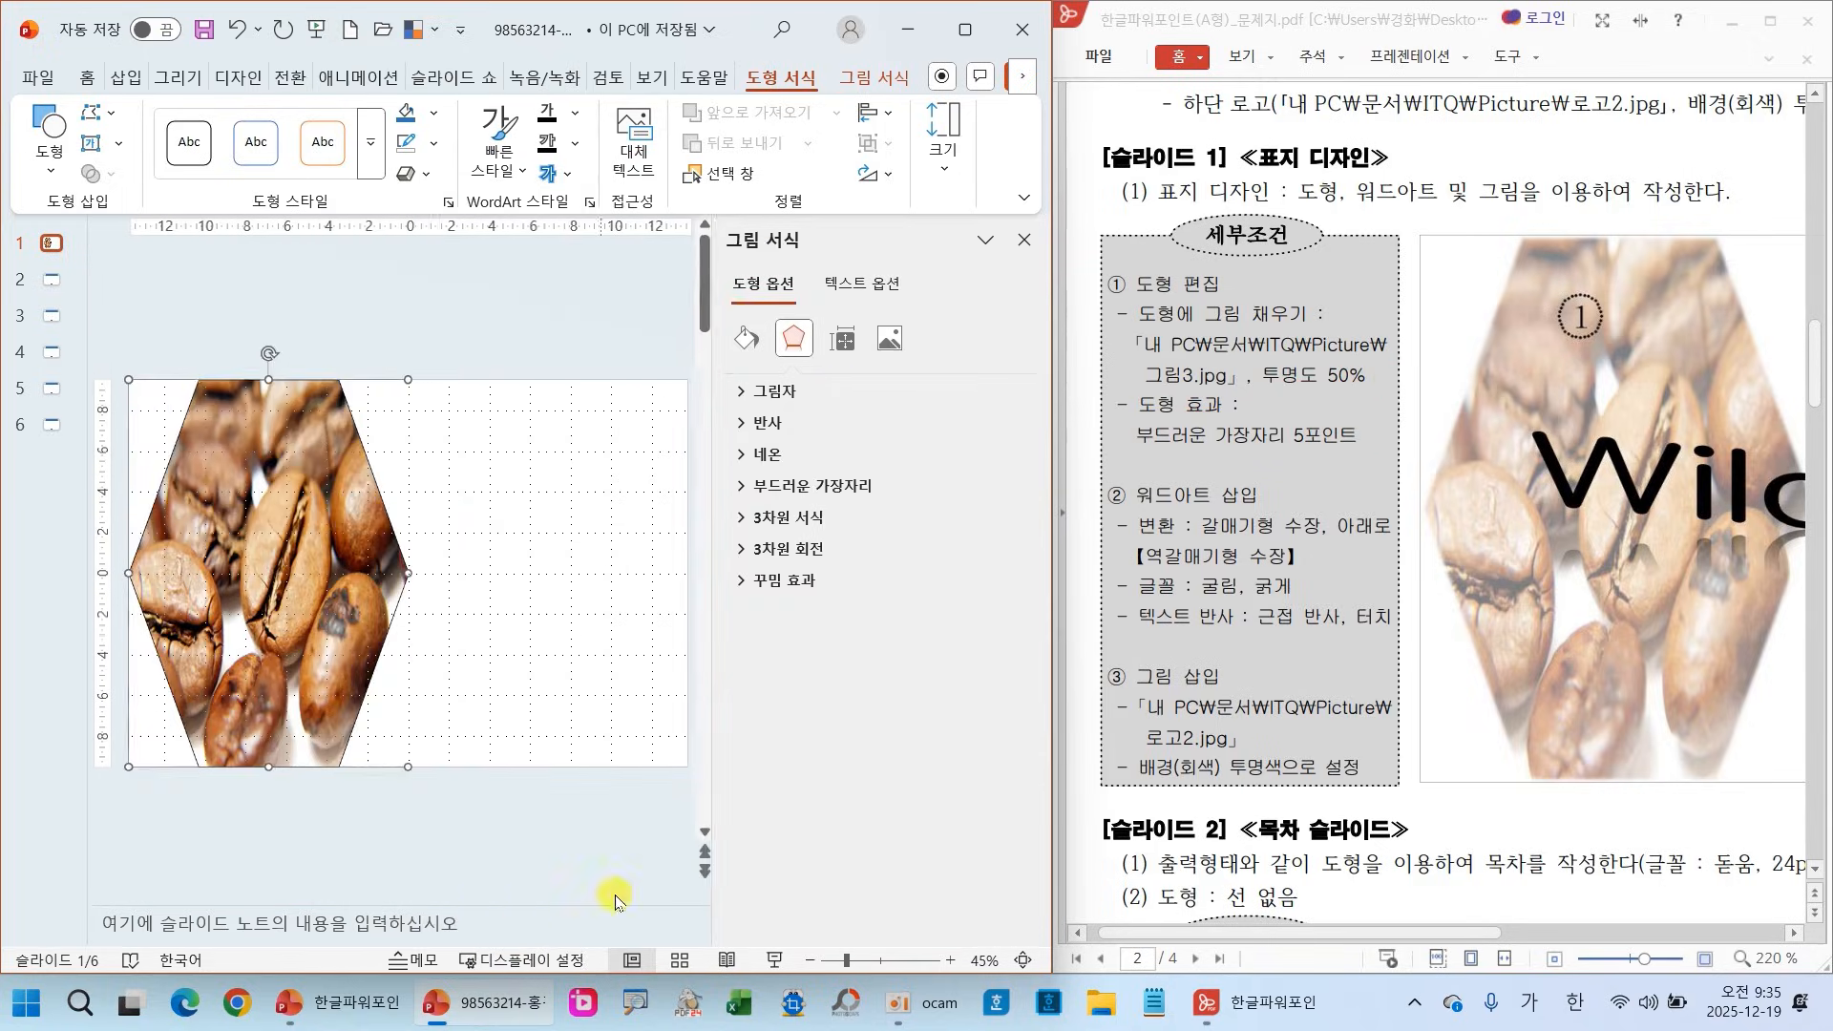
click(747, 346)
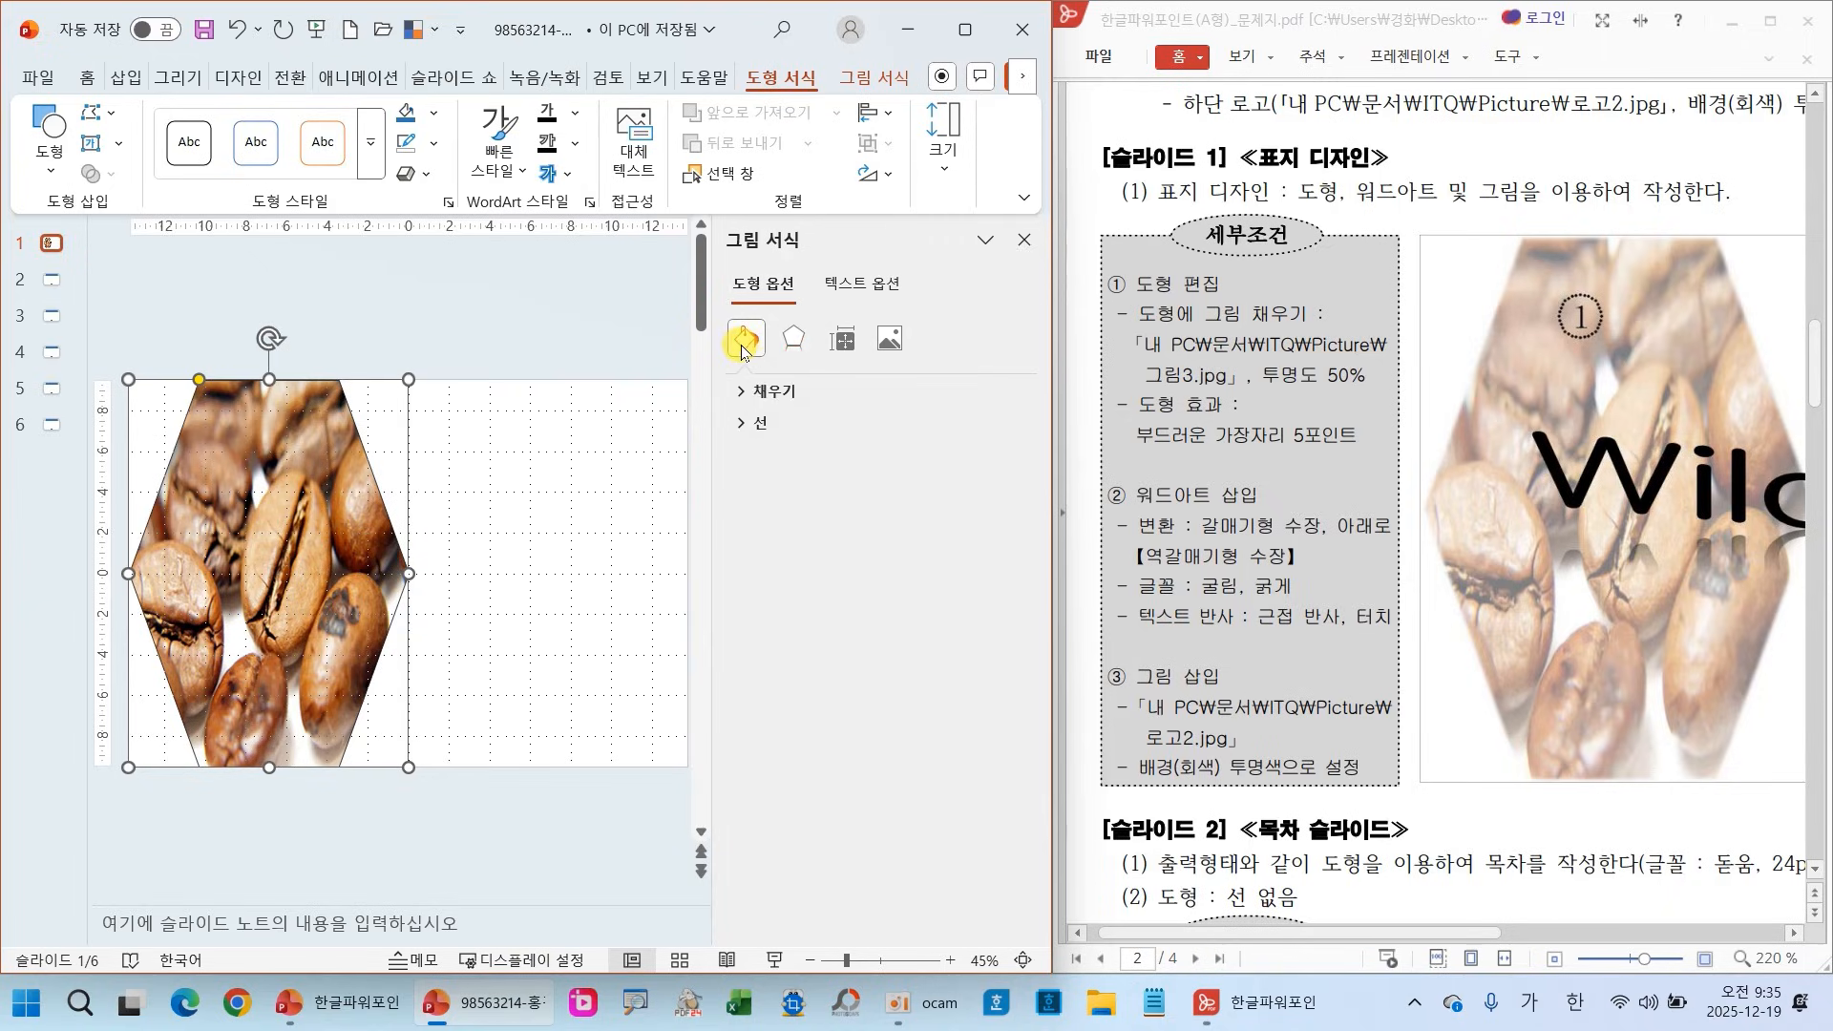
click(756, 392)
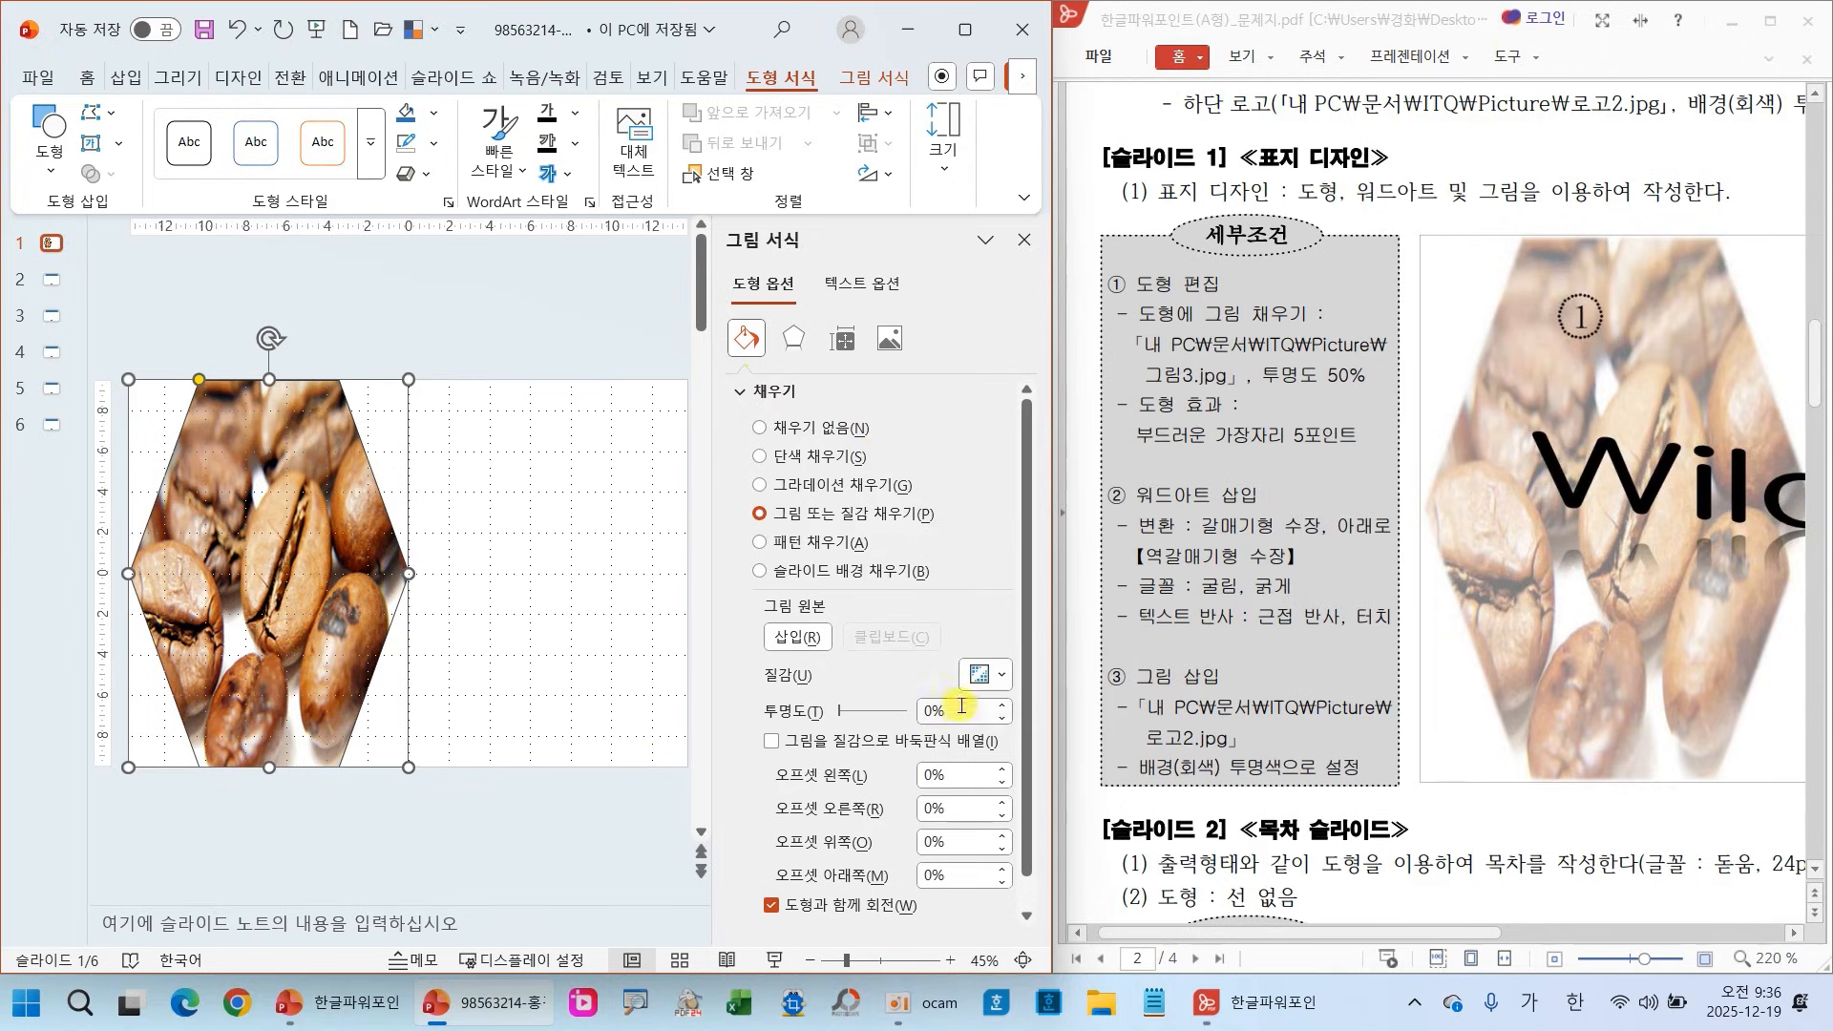
click(926, 715)
text(5)
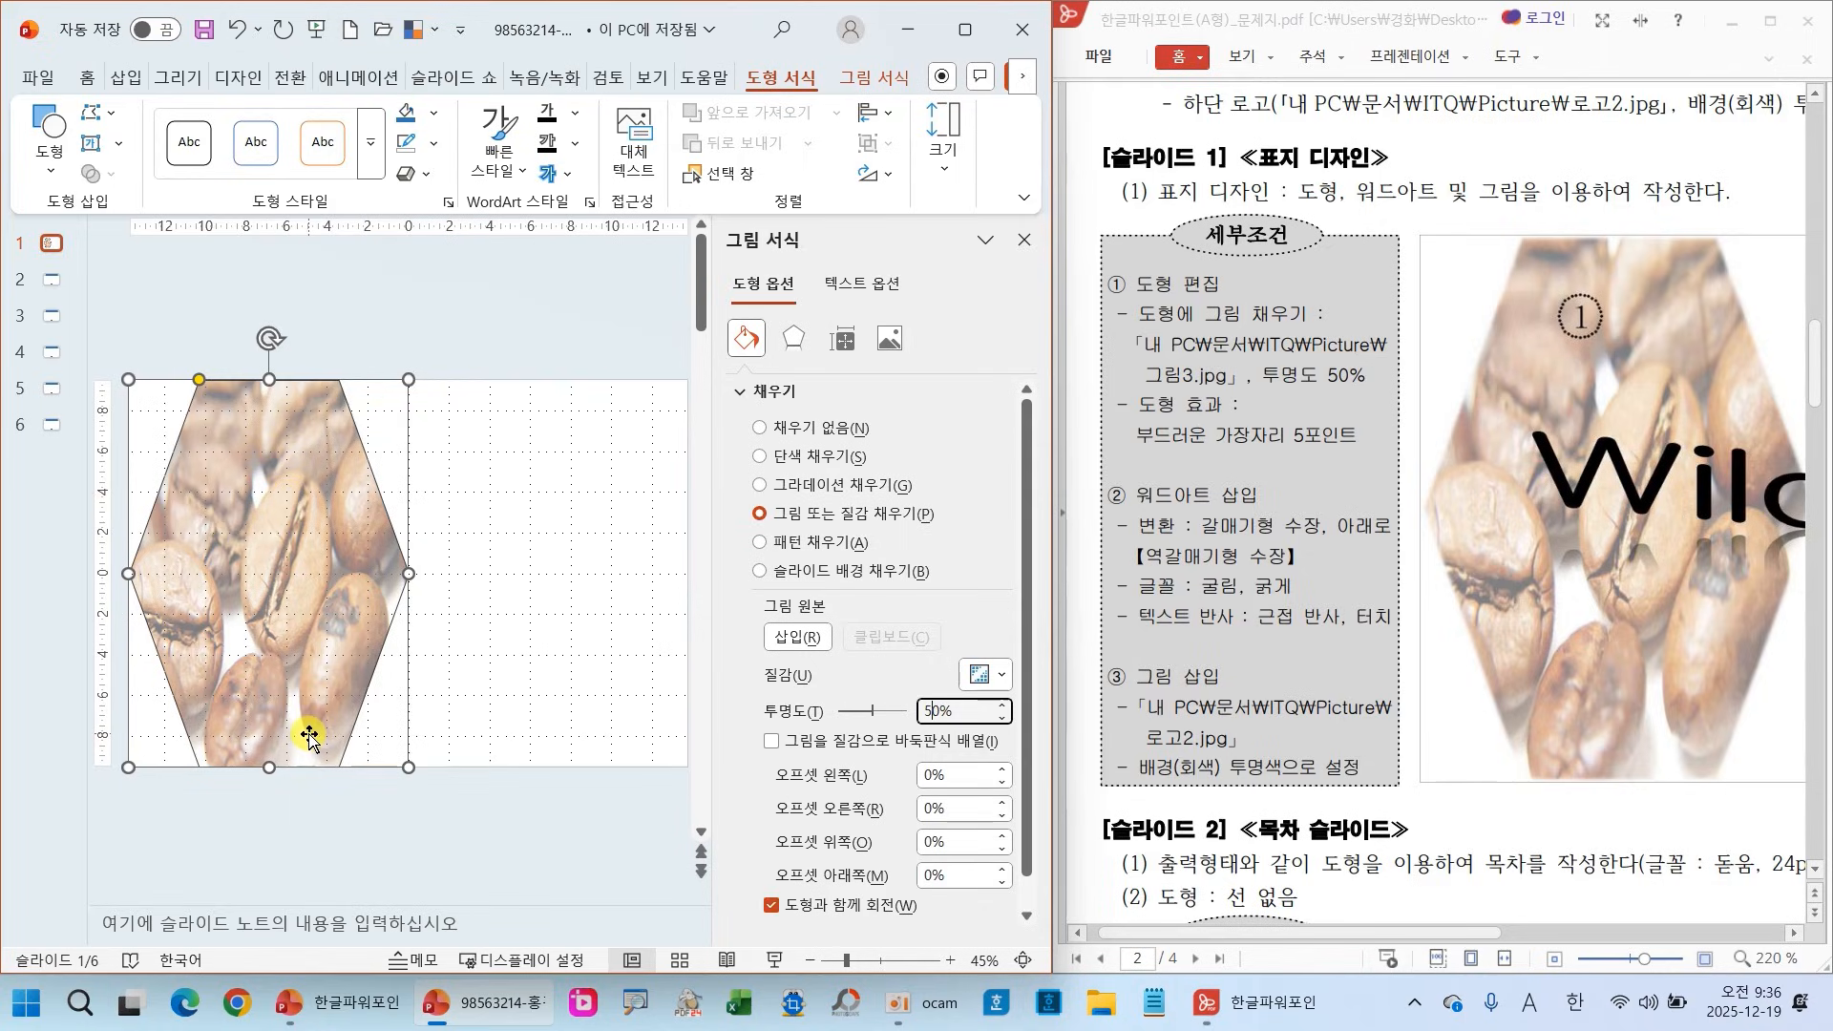
drag(706, 311, 774, 368)
drag(732, 674, 1018, 733)
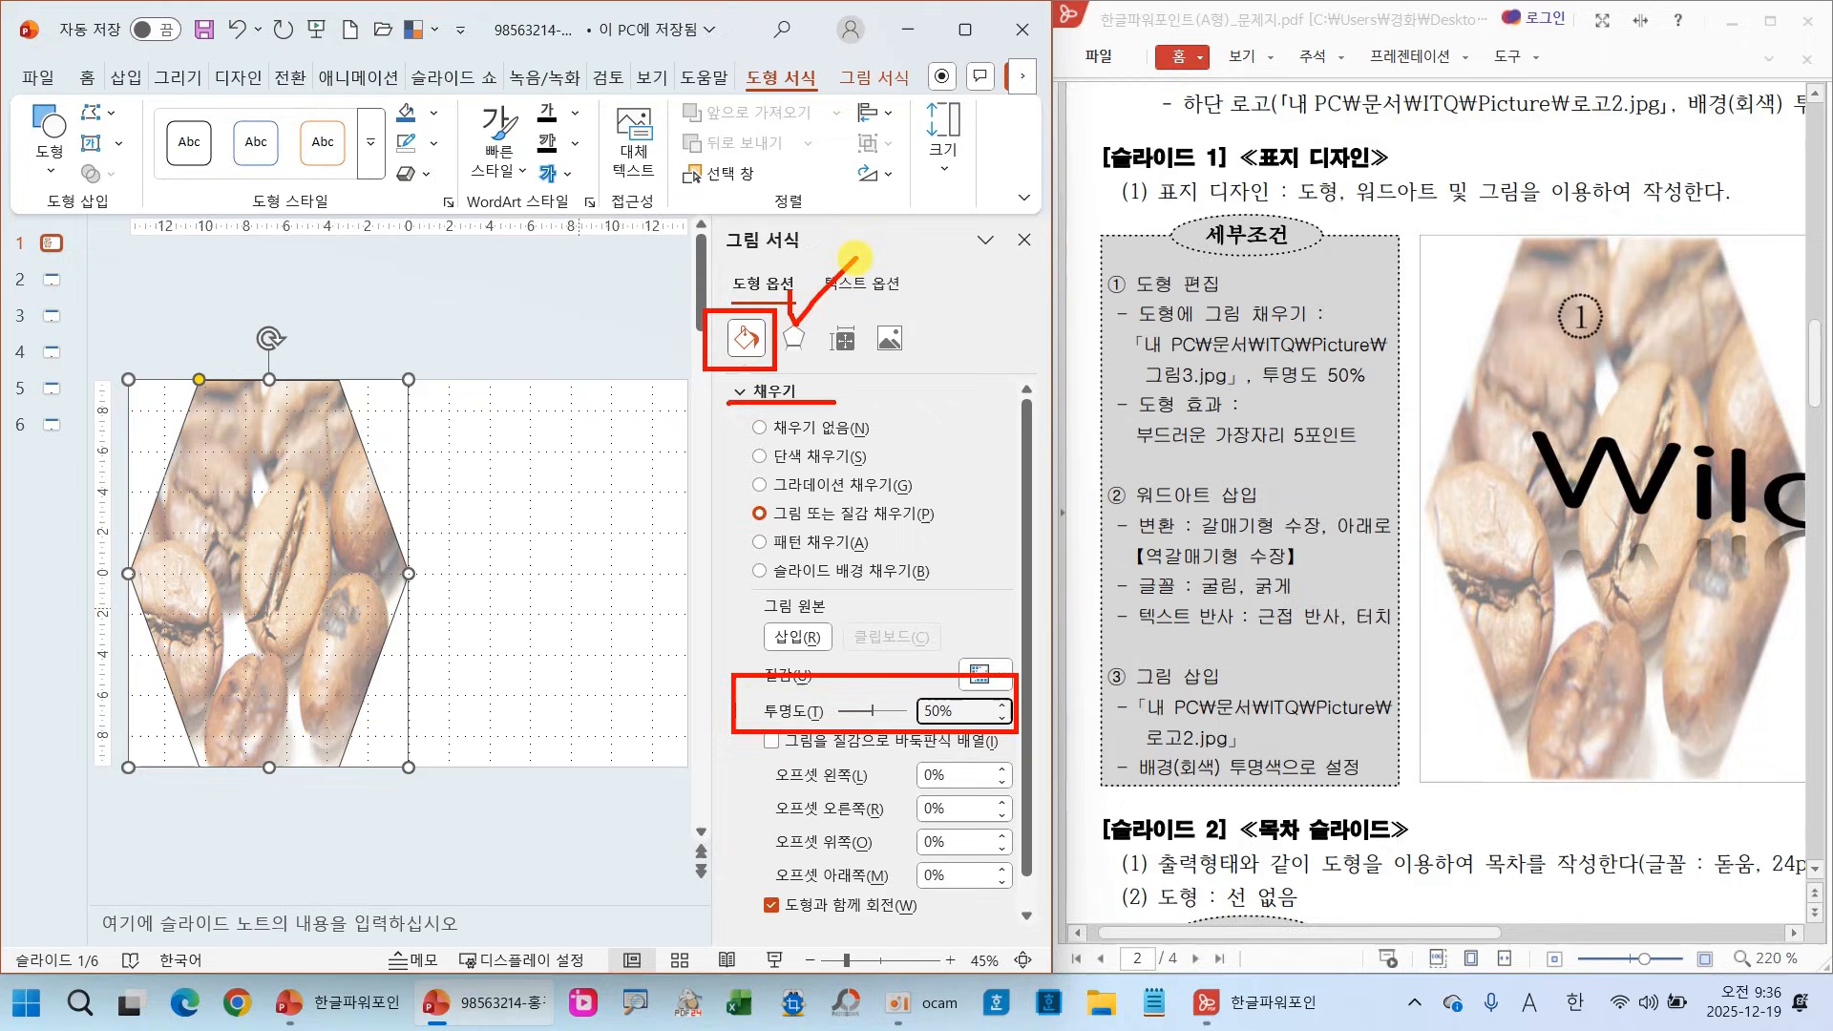
Apply the 5 pt soft edges preset to the picture-filled hexagon and close its format settings
click(792, 339)
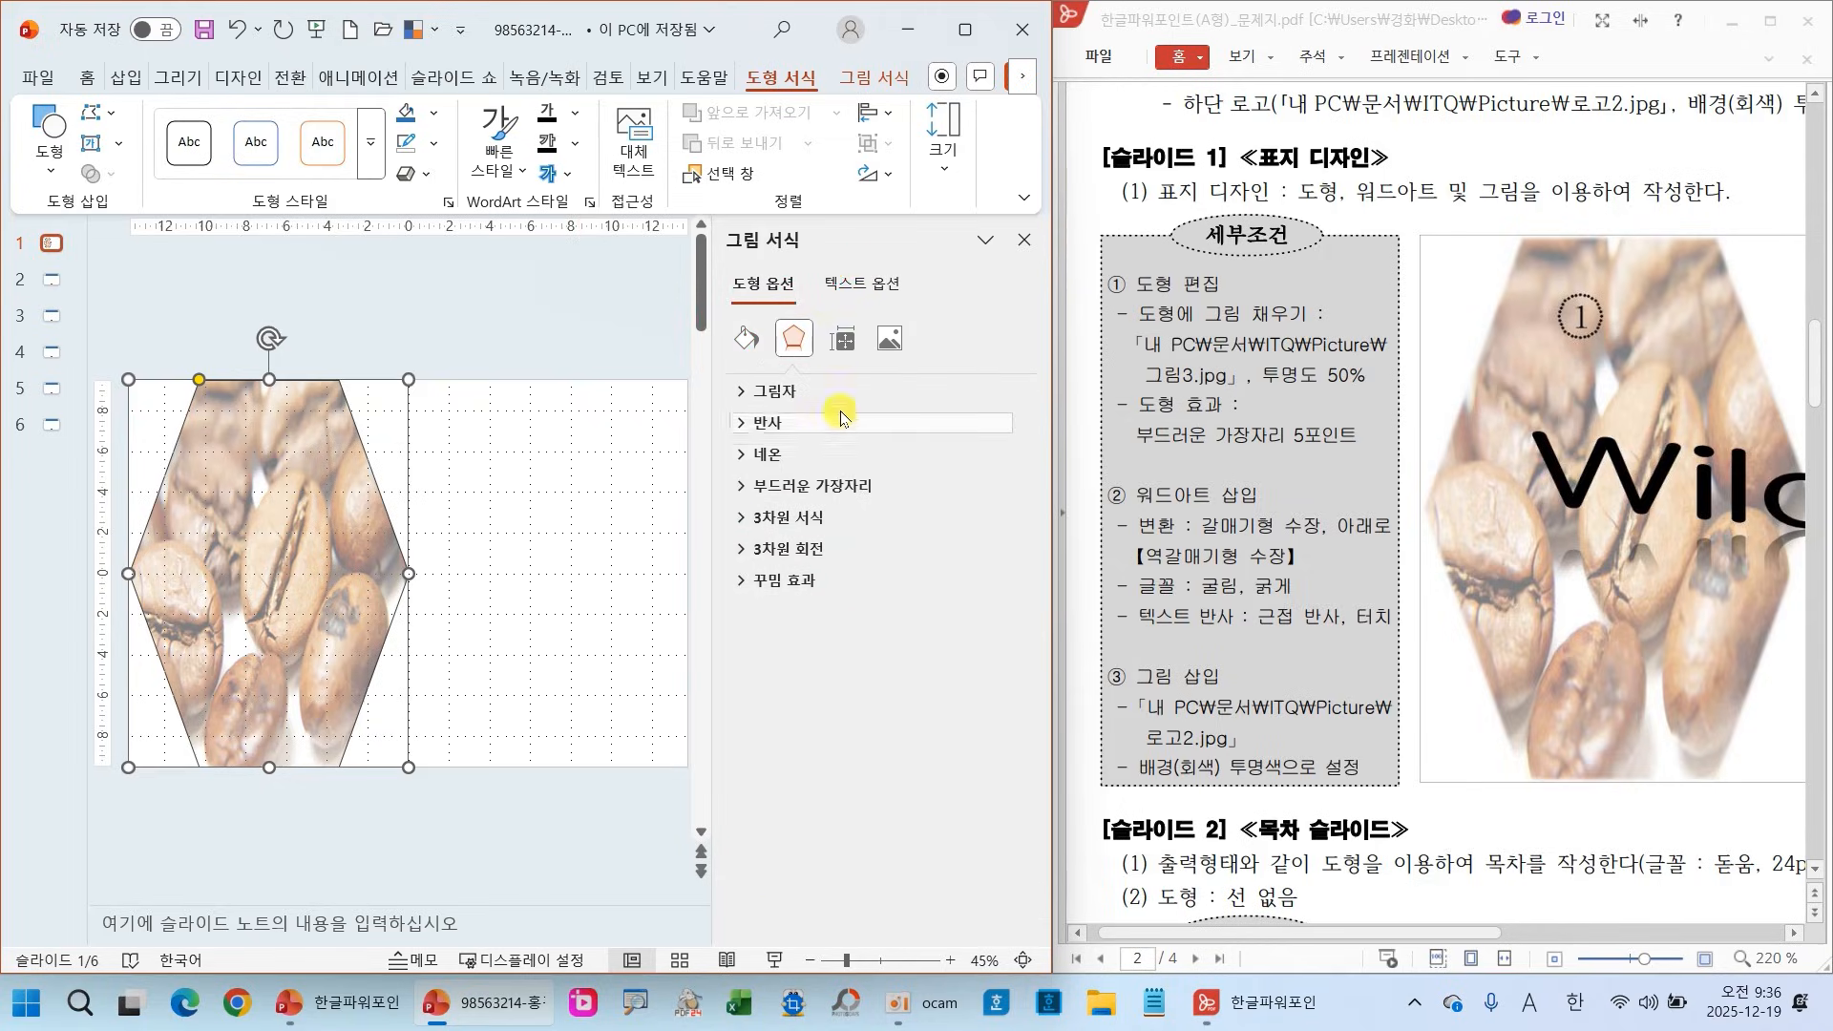
click(817, 485)
click(1002, 531)
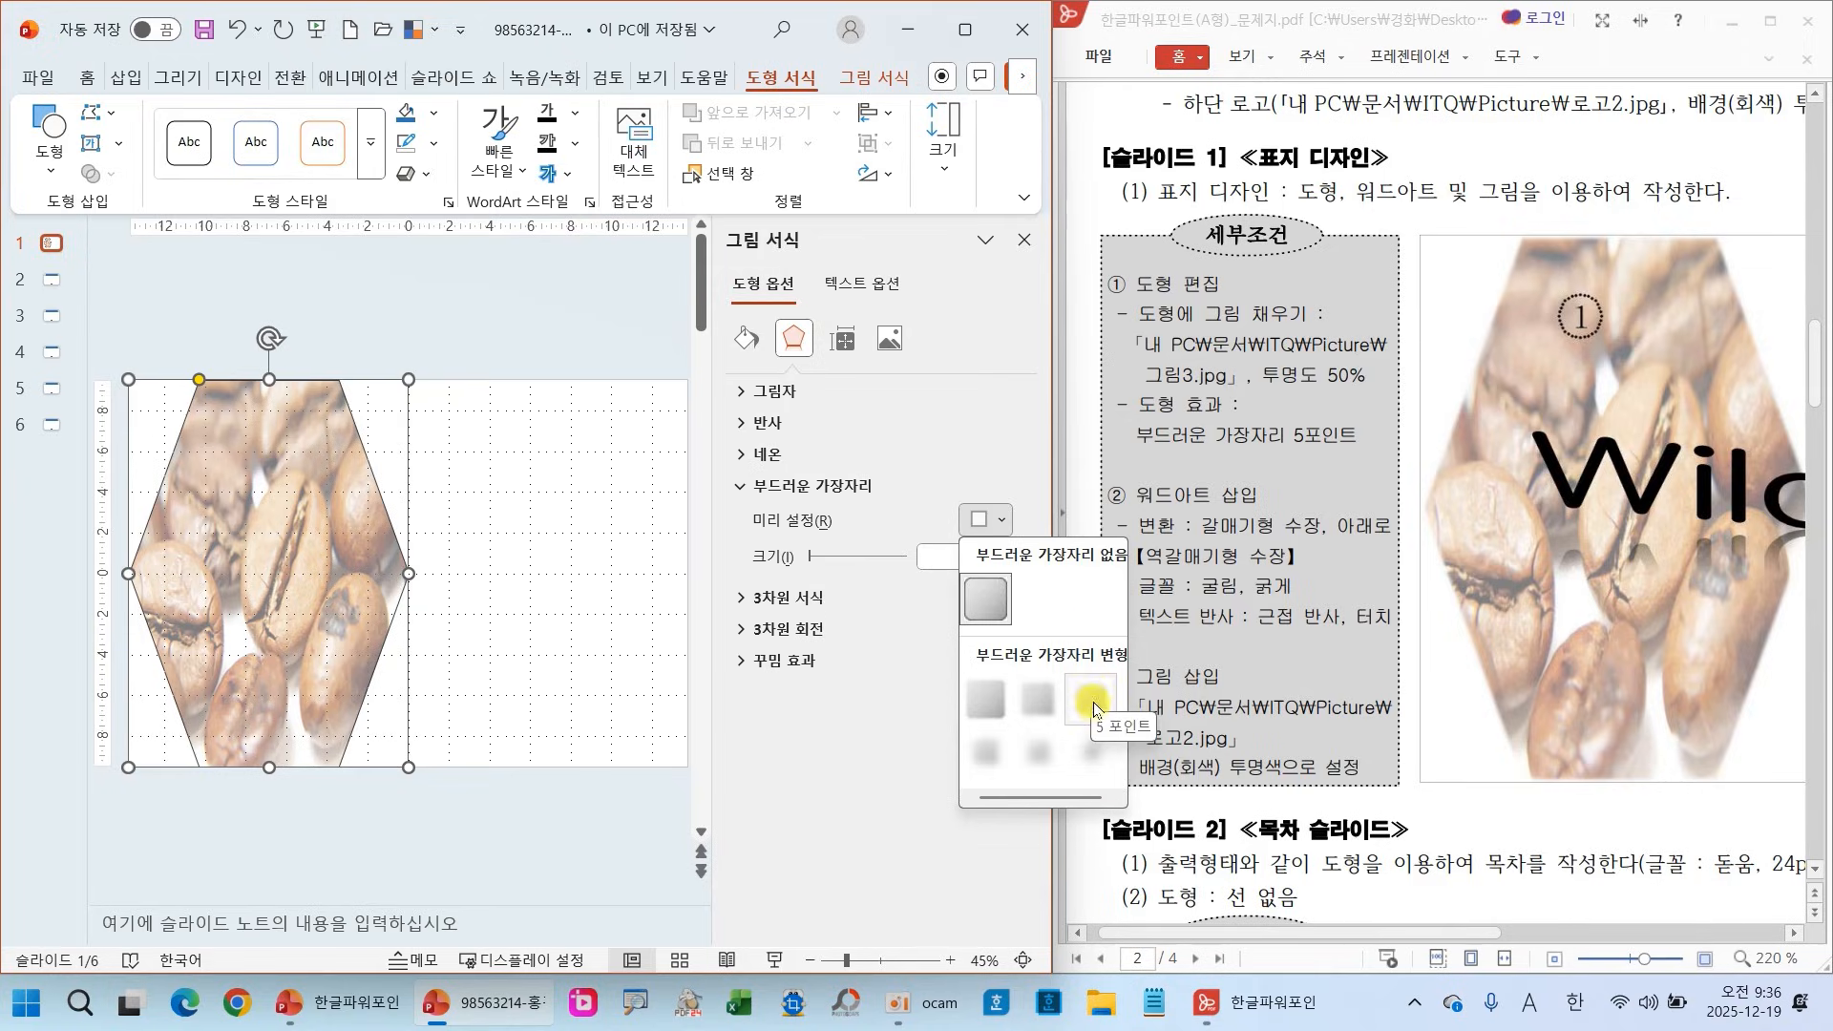
click(1094, 708)
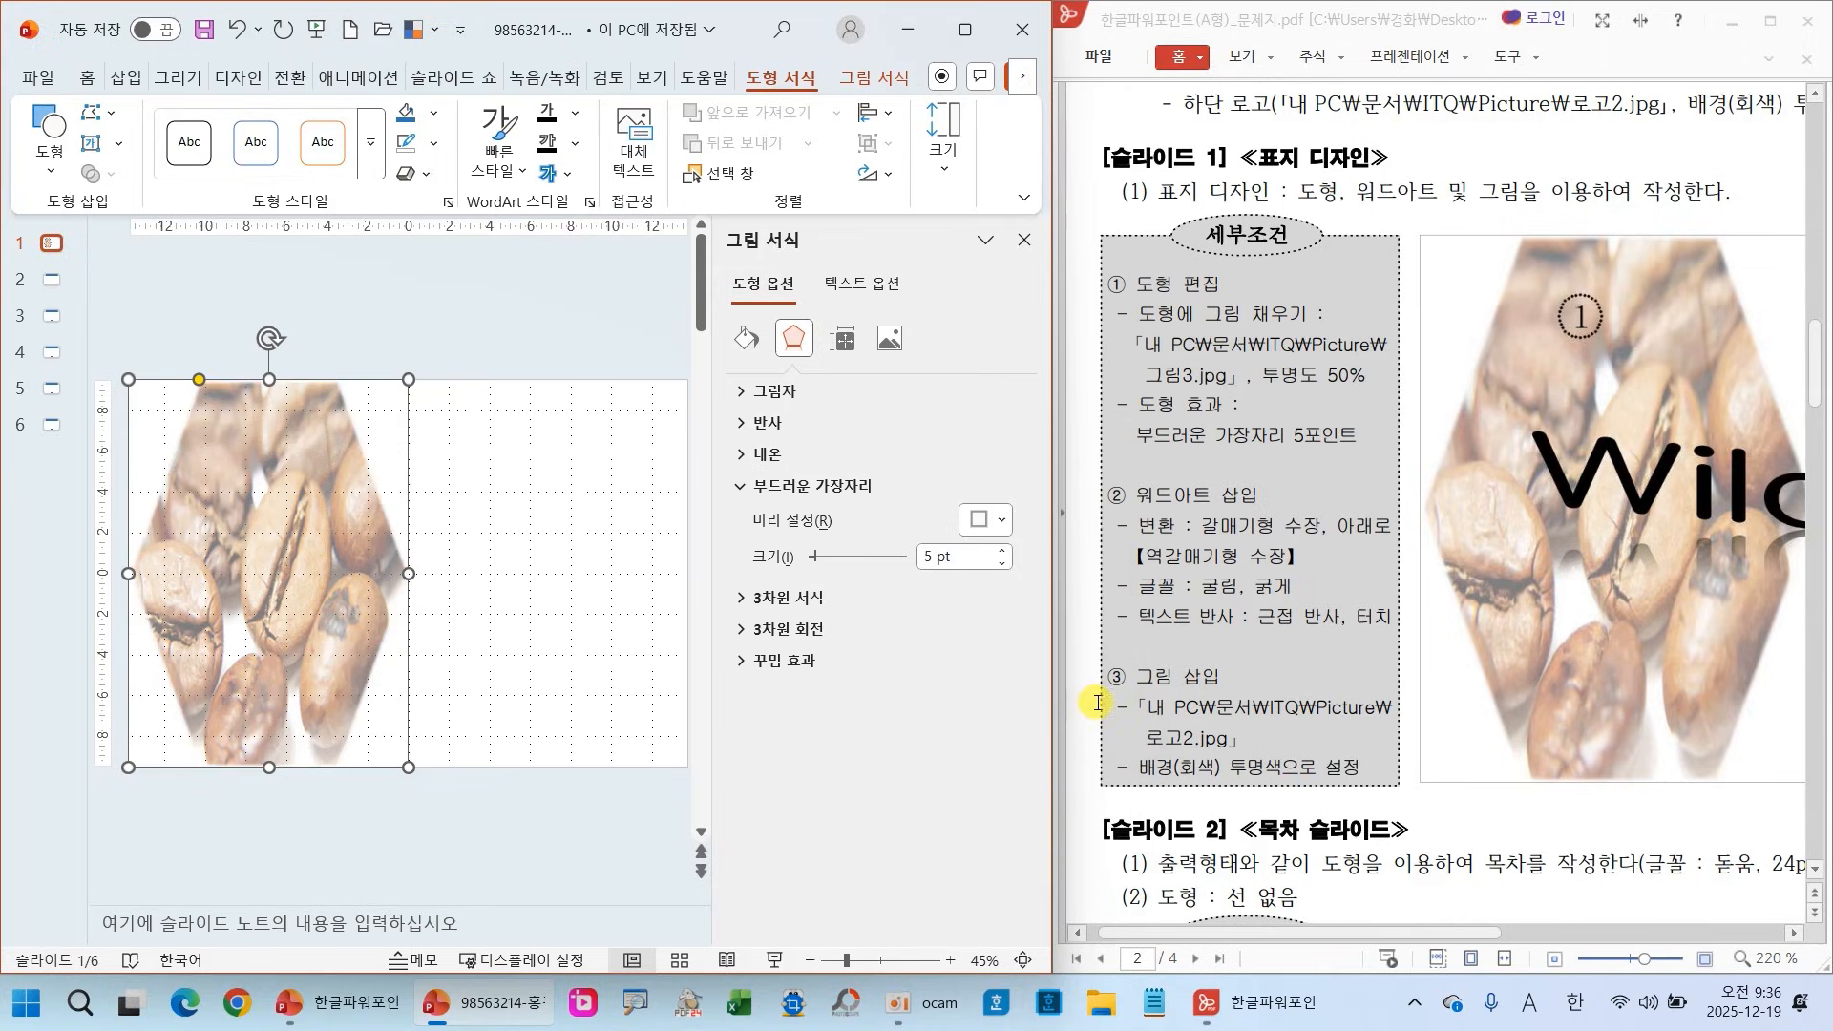
click(1023, 240)
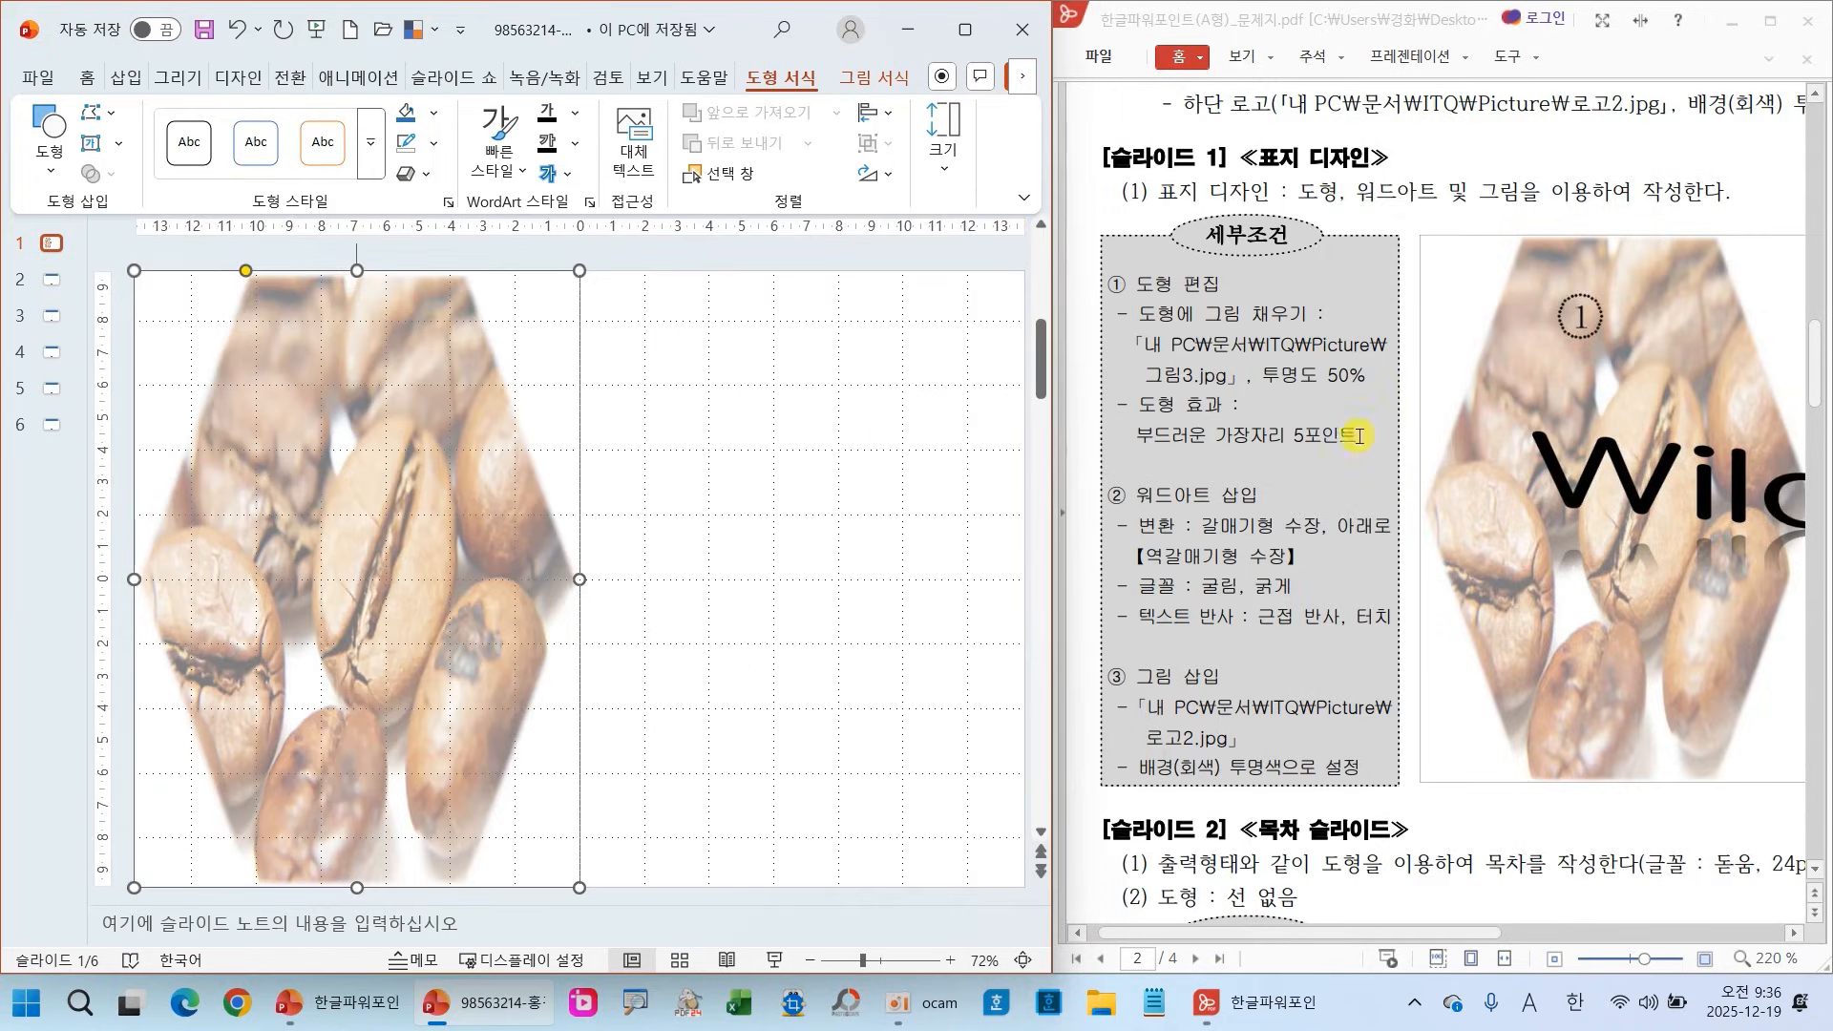
Check the finished cover in the exam paper and insert a WordArt in the orange style on slide 1
drag(1356, 933, 1558, 926)
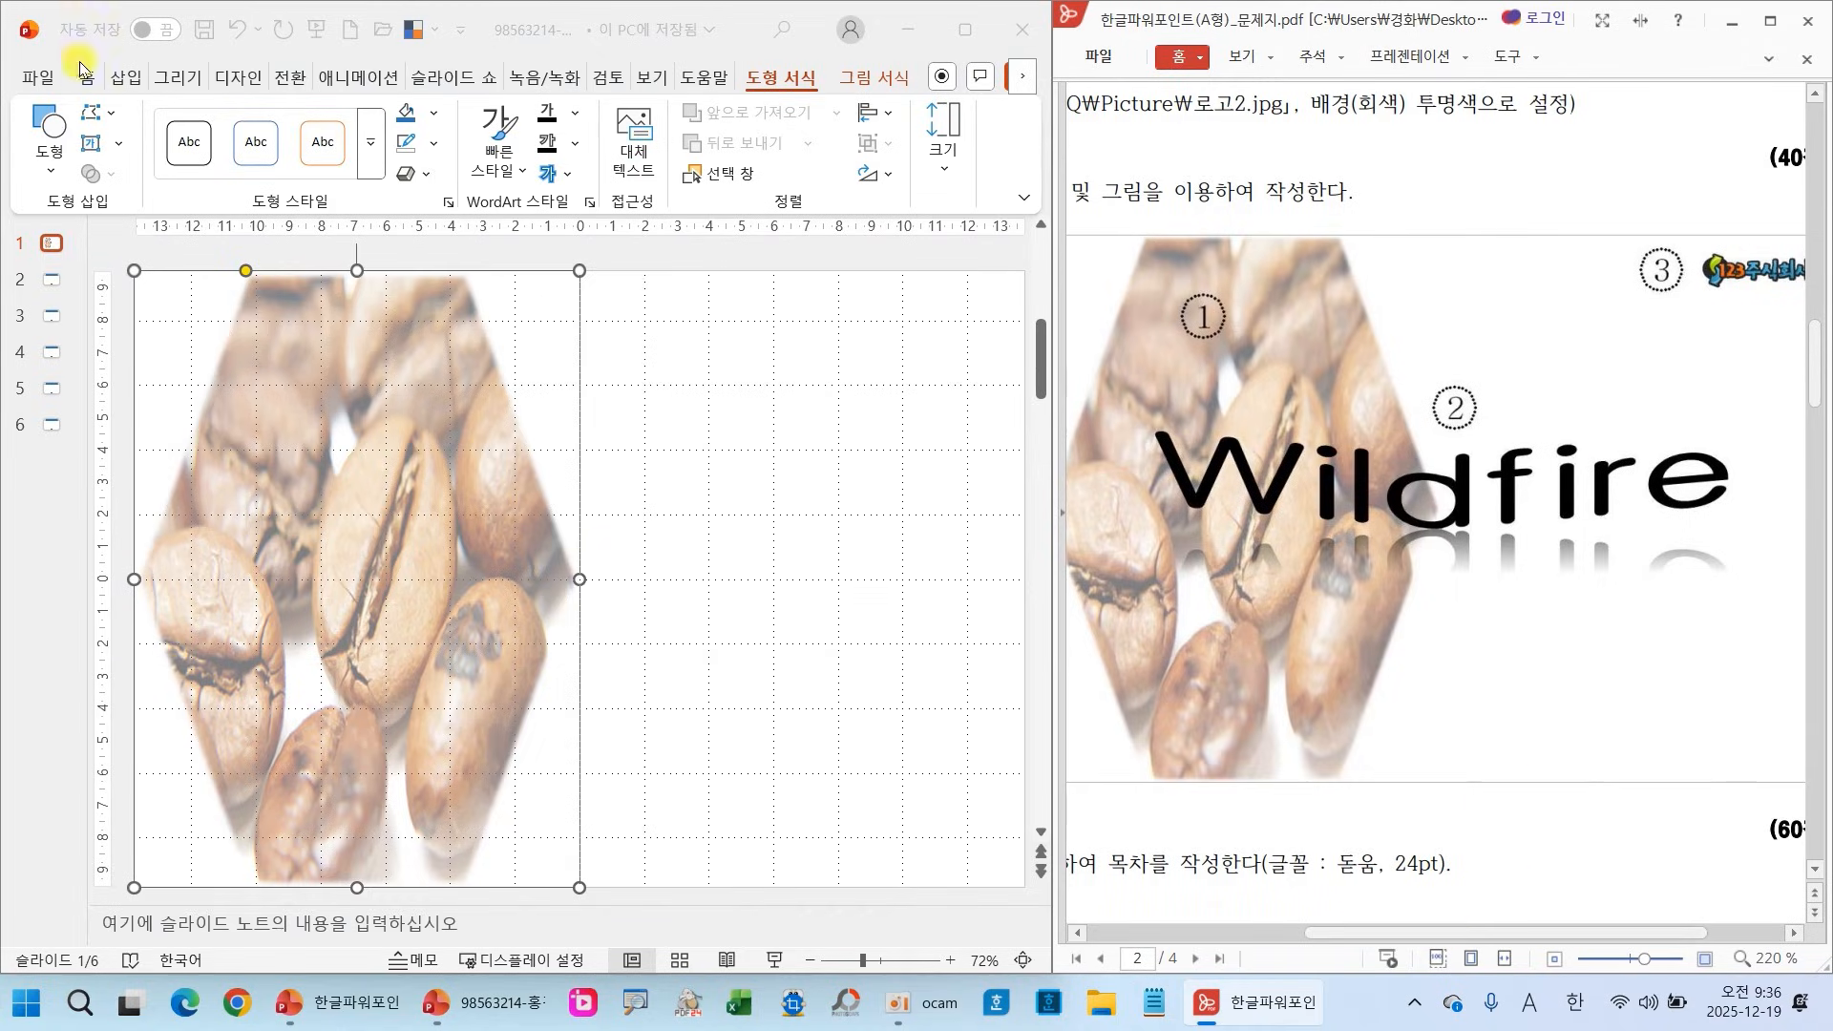
click(124, 76)
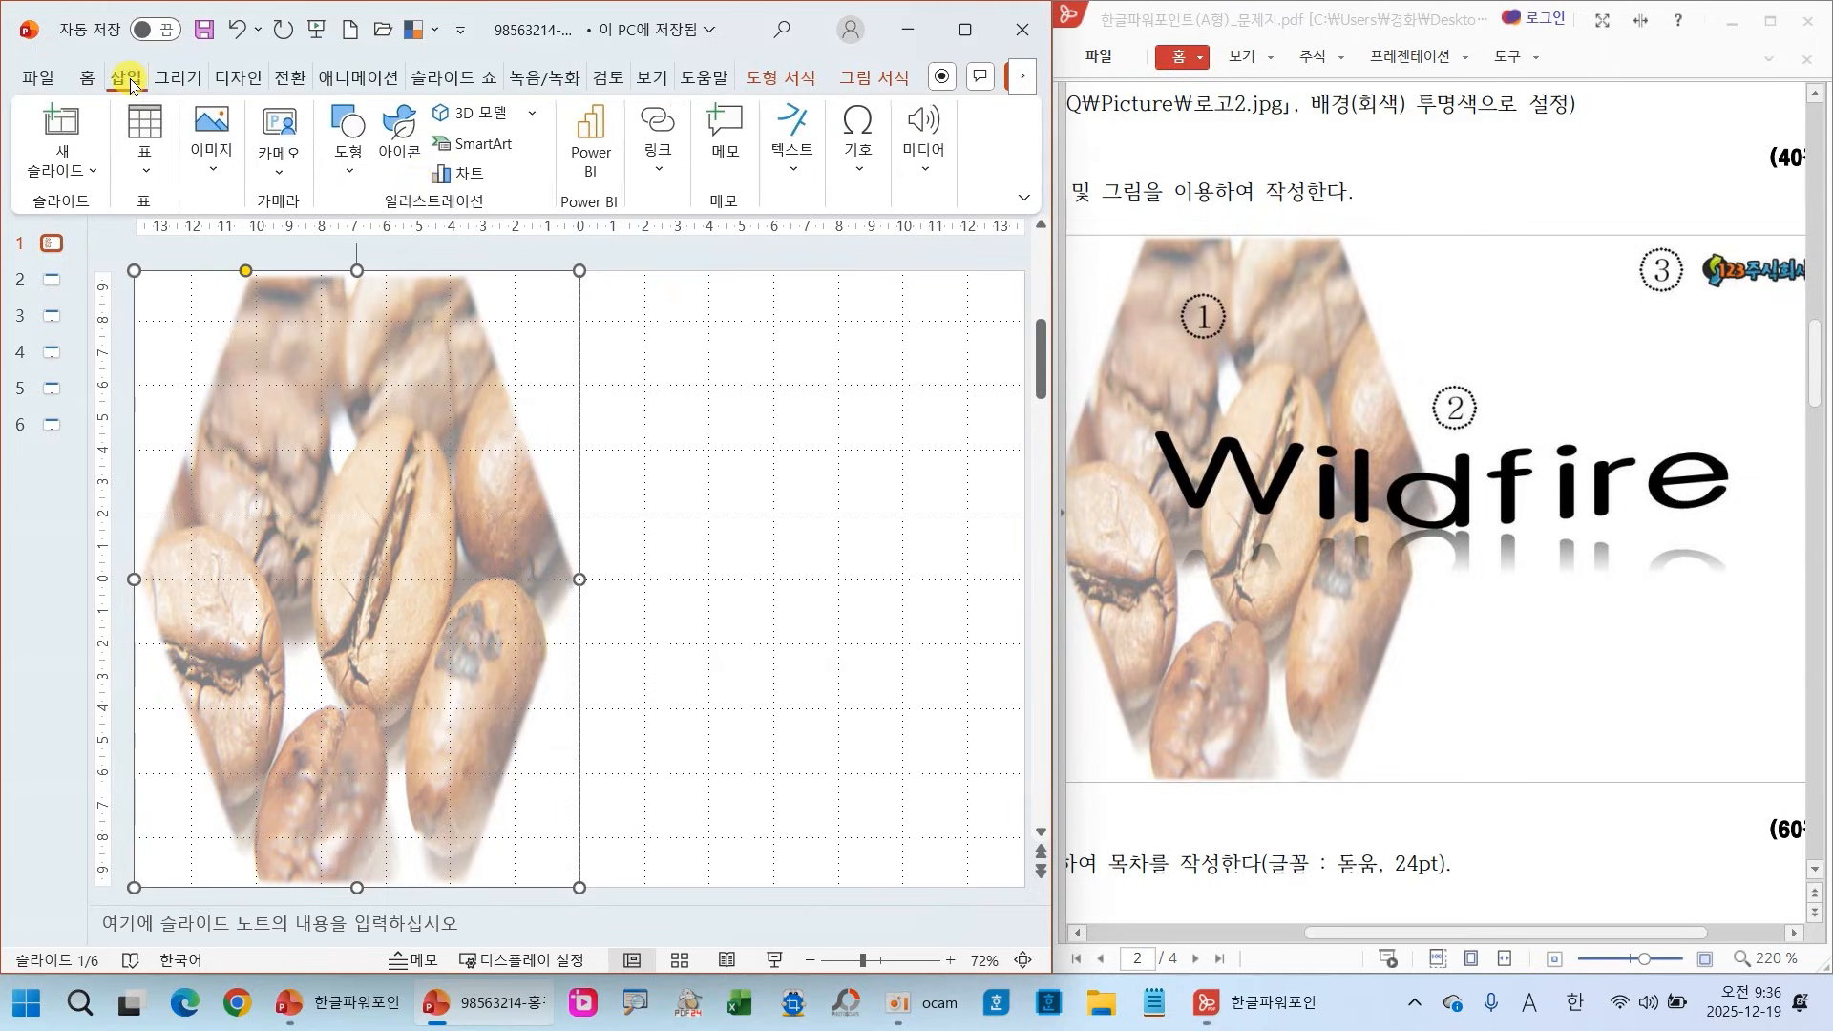
click(789, 168)
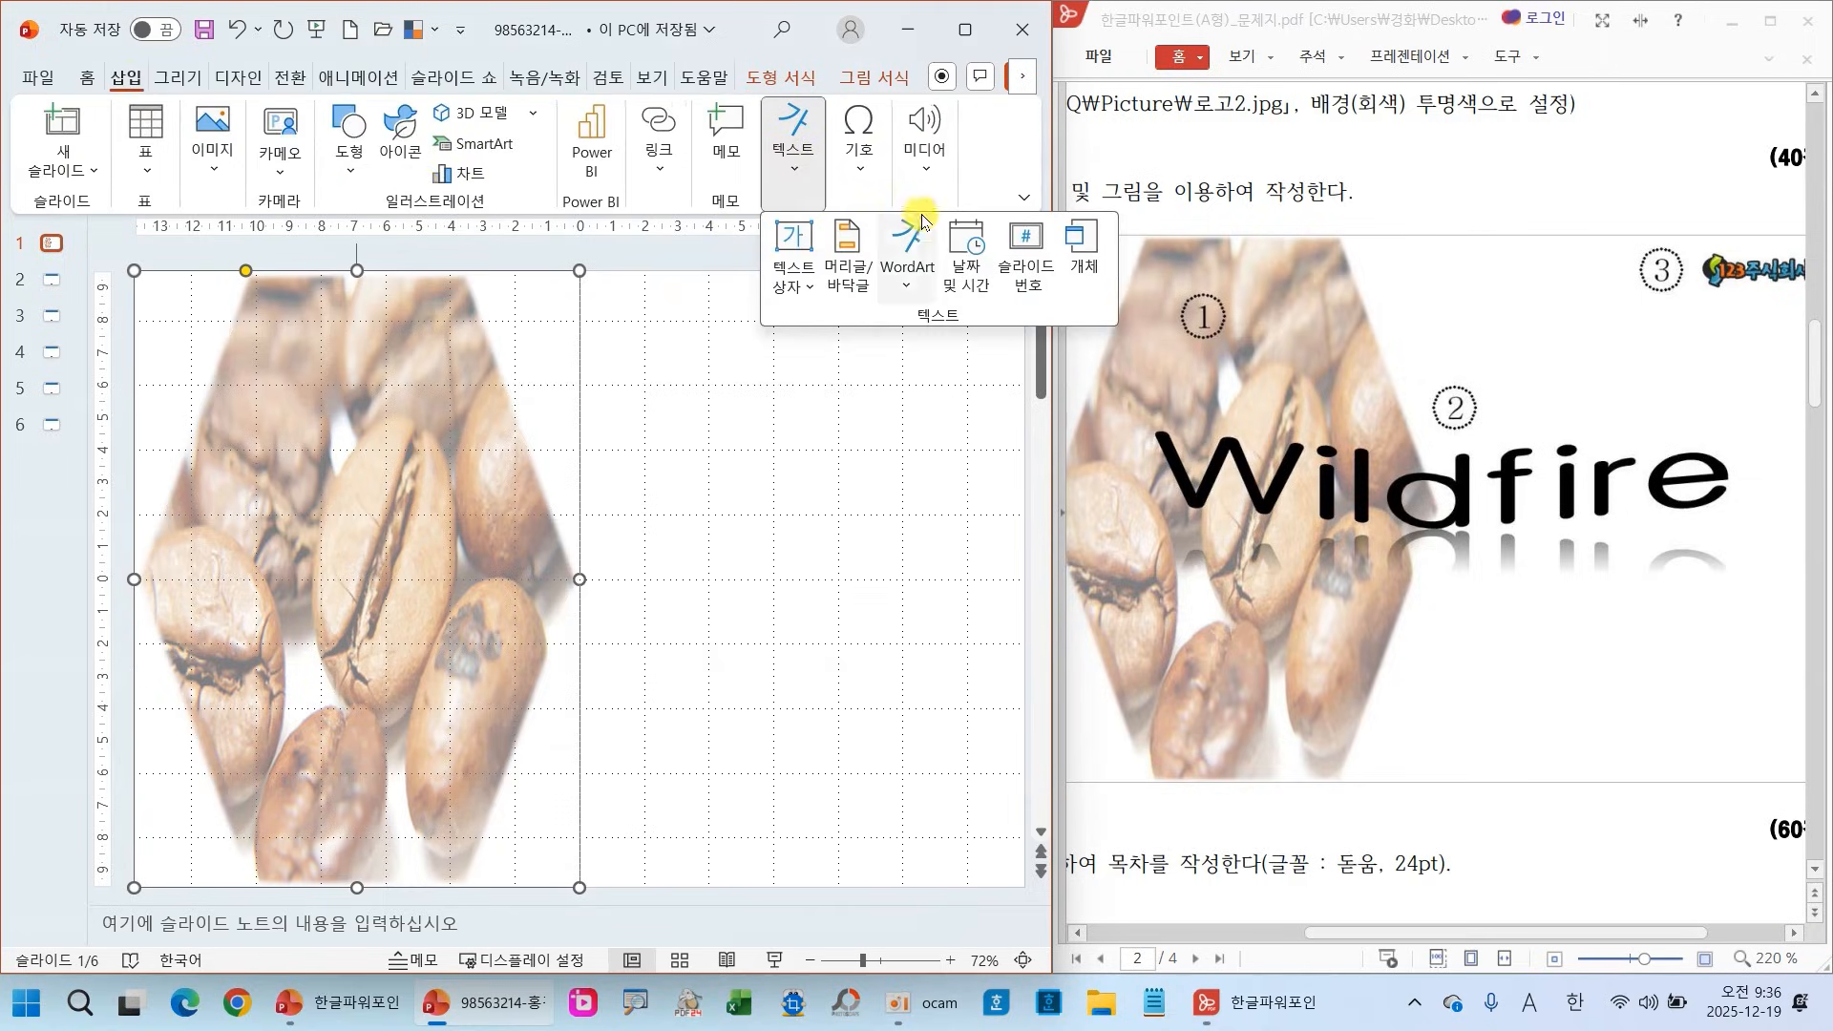
click(907, 244)
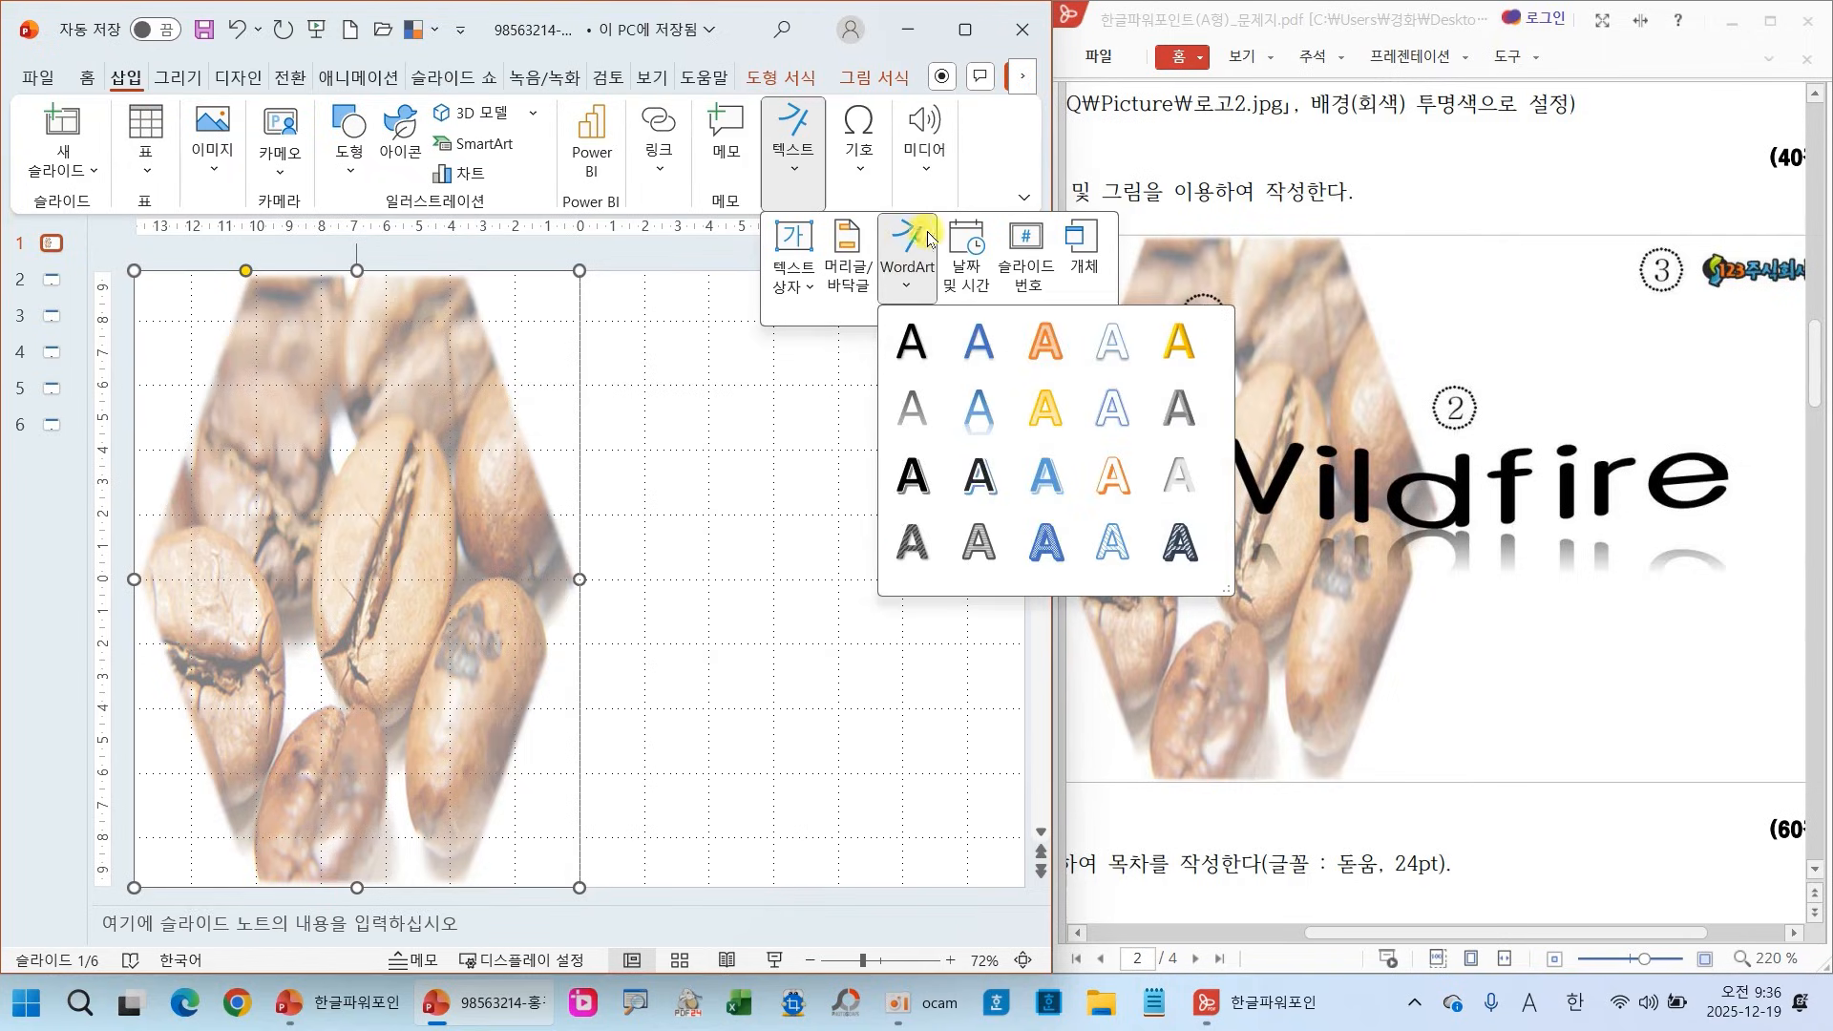
click(1059, 366)
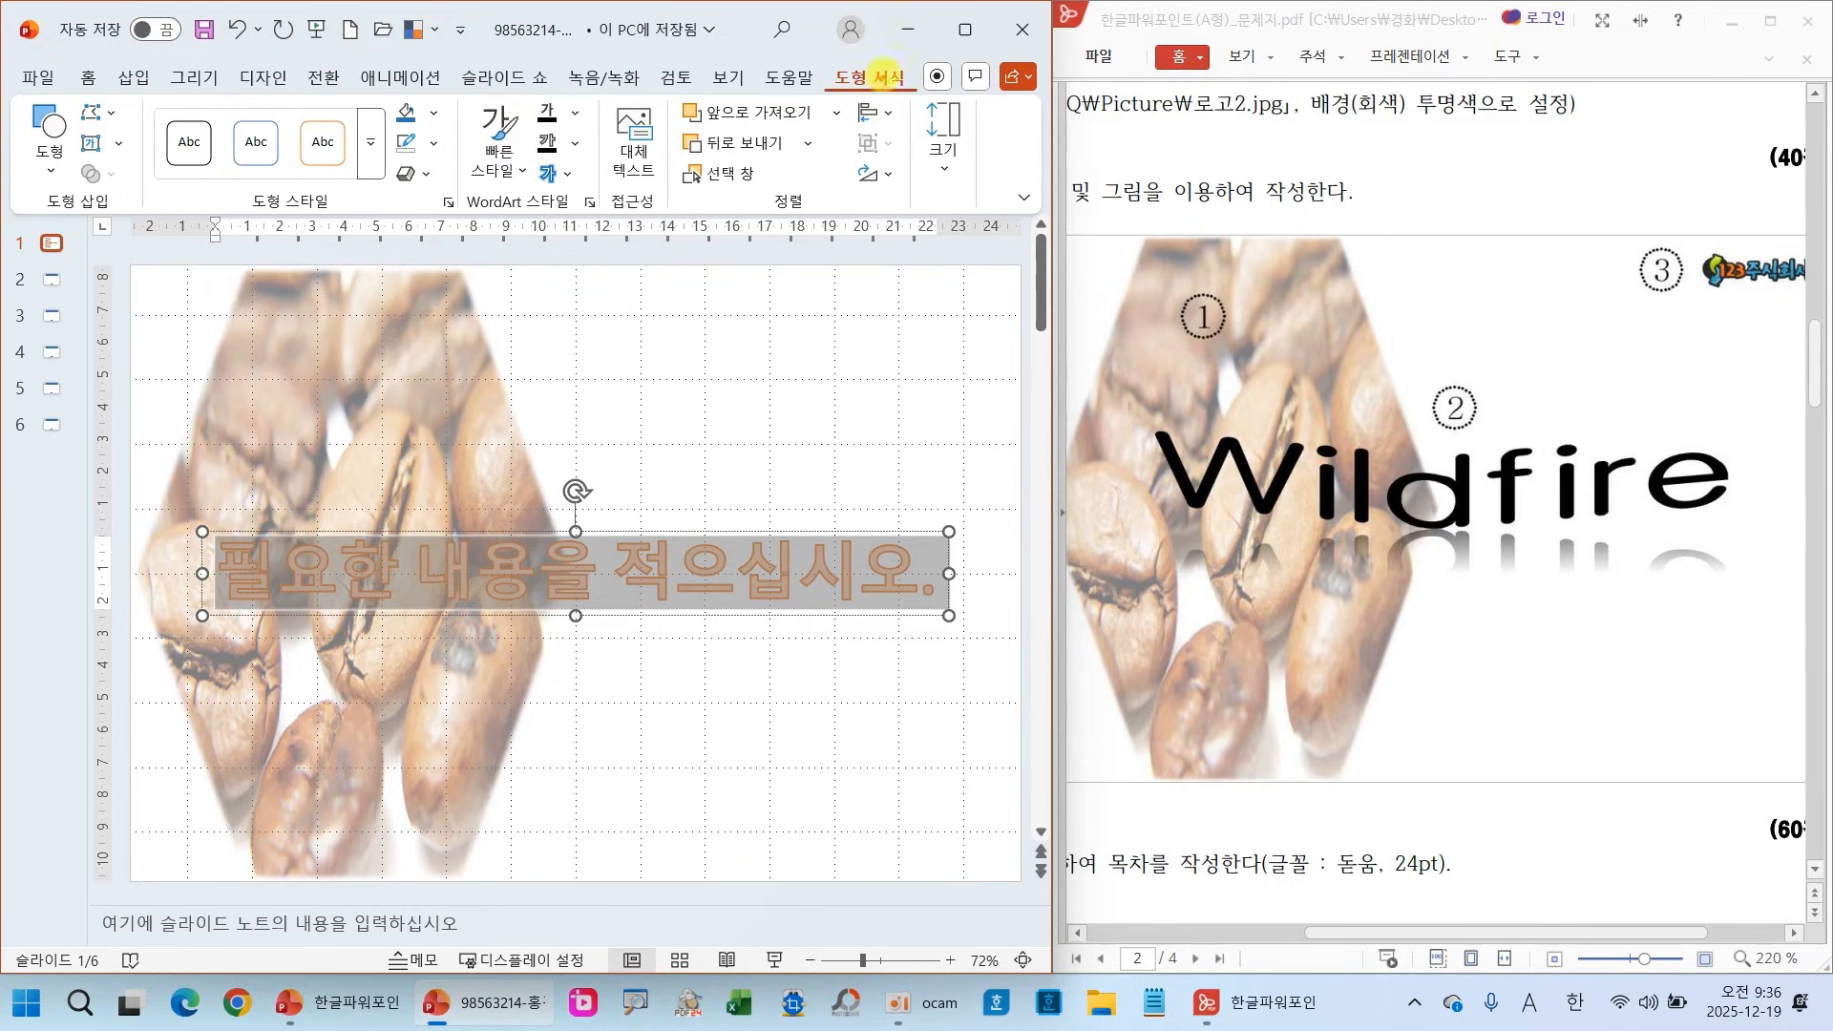
mouse_move(850, 52)
mouse_down()
mouse_move(912, 100)
mouse_move(912, 48)
mouse_up()
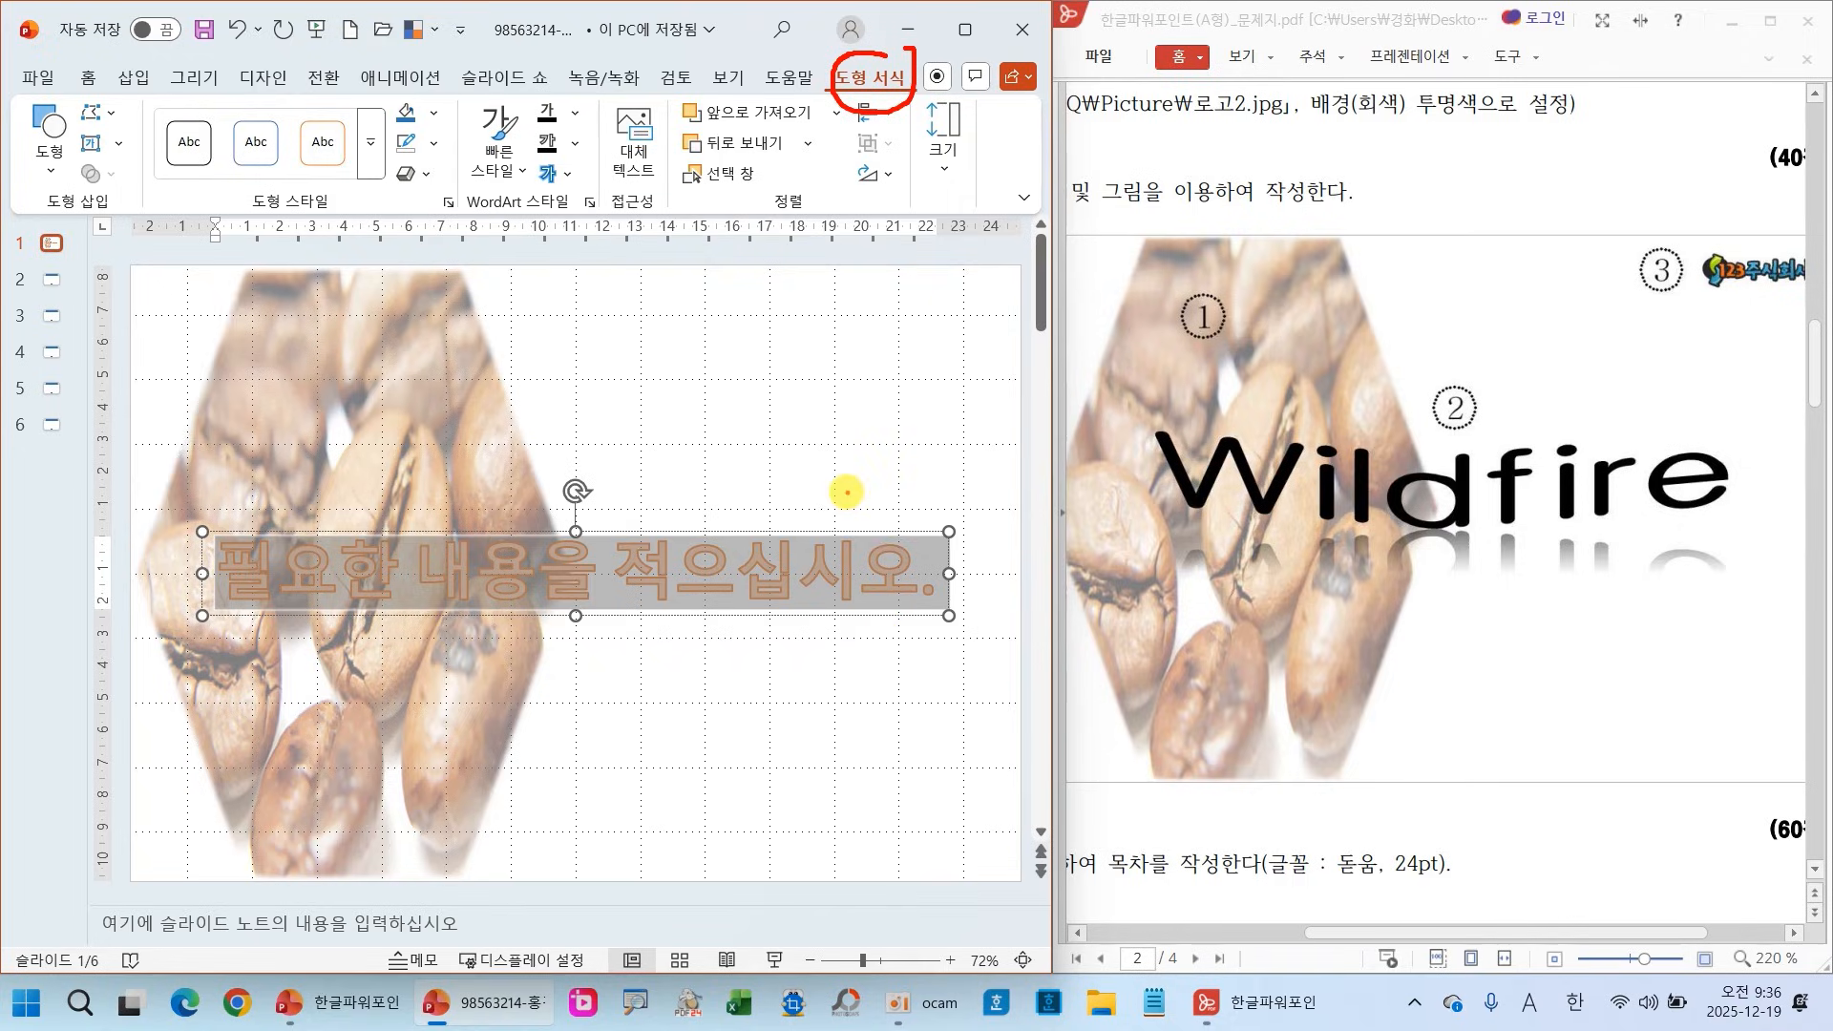
drag(846, 491, 847, 563)
mouse_move(883, 148)
mouse_down()
mouse_move(912, 167)
mouse_move(878, 200)
mouse_move(1003, 198)
mouse_up()
mouse_move(609, 212)
mouse_down()
mouse_move(421, 217)
mouse_move(512, 100)
mouse_move(606, 191)
mouse_move(596, 210)
mouse_up()
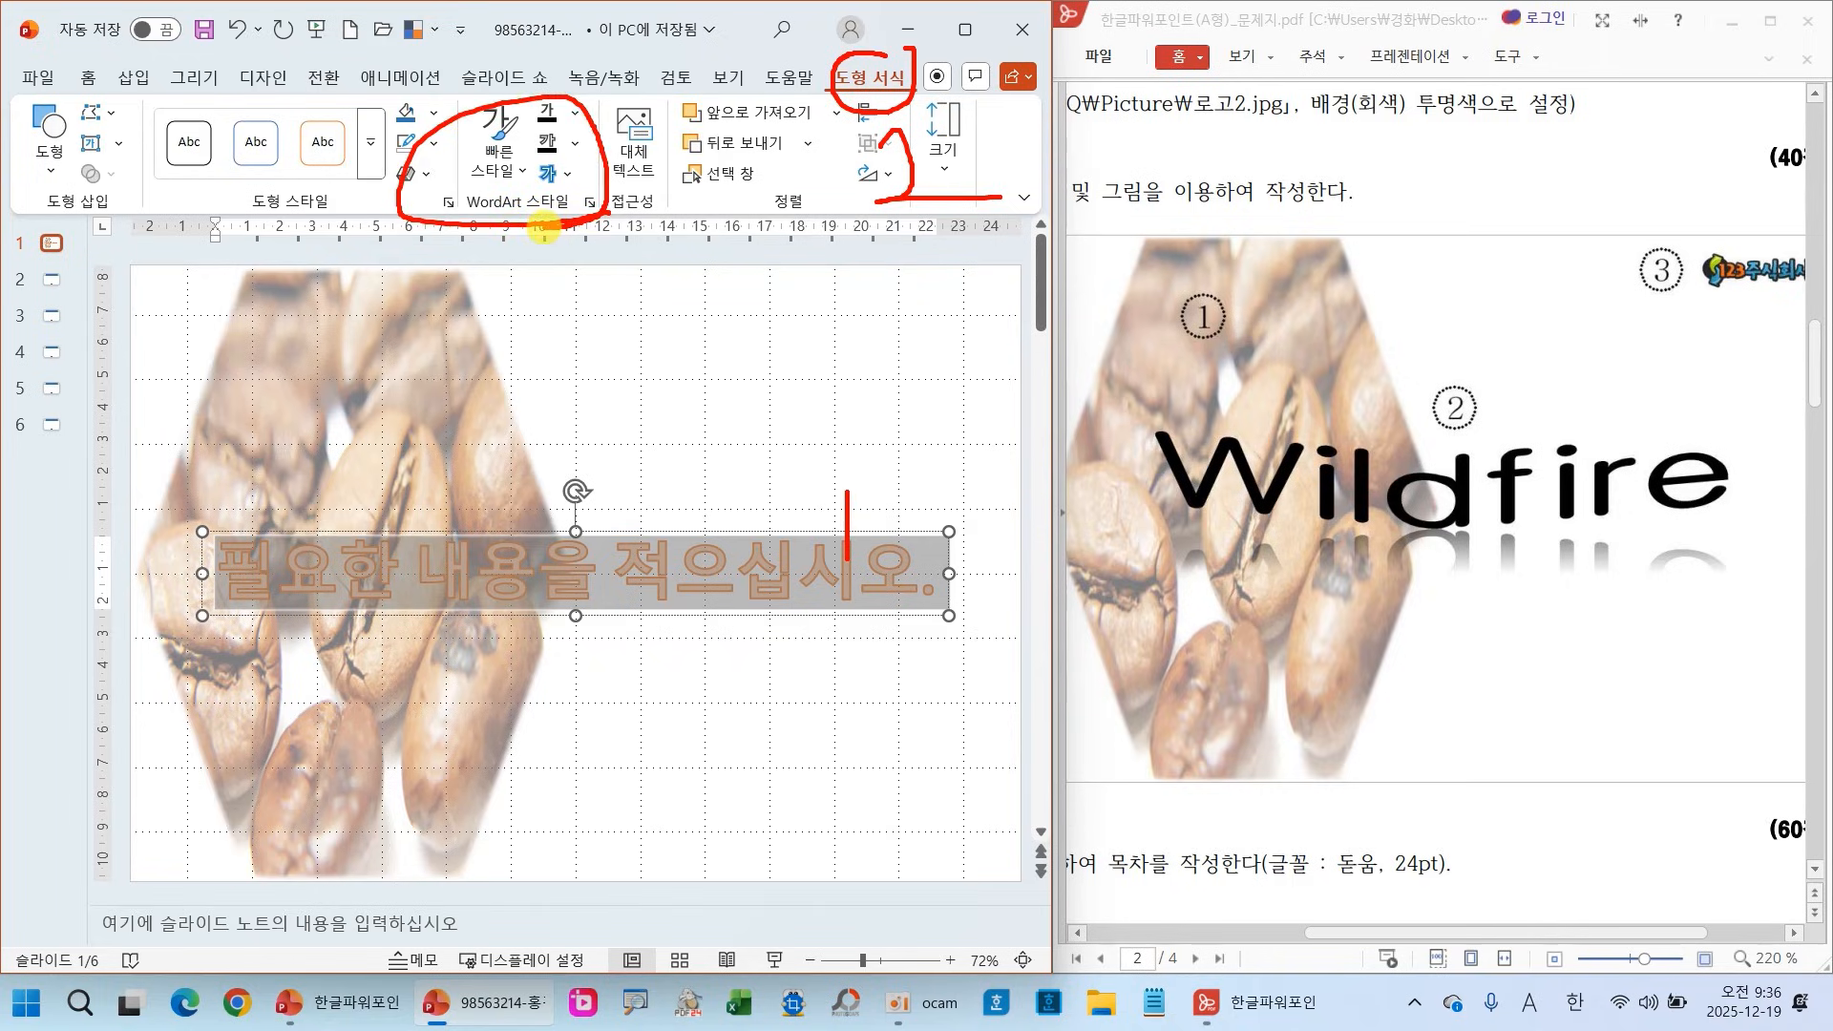
mouse_move(512, 150)
mouse_down()
mouse_move(518, 167)
mouse_move(537, 146)
mouse_up()
key(Escape)
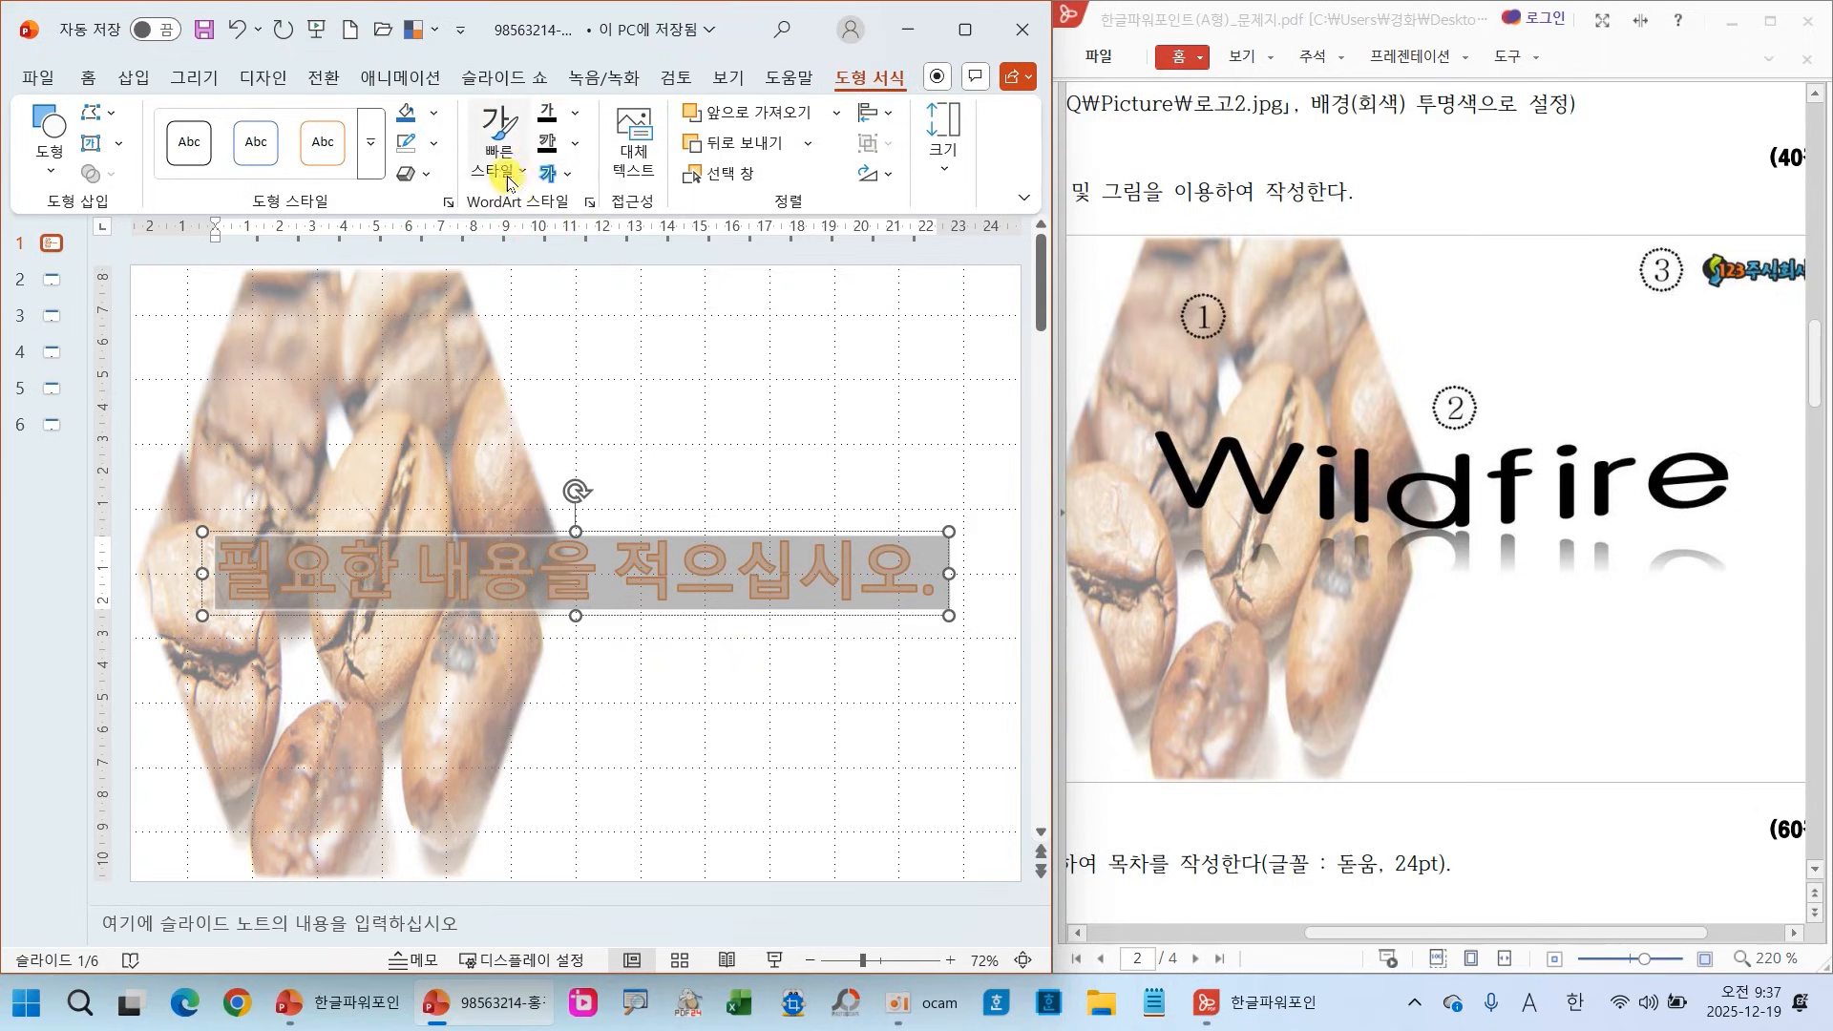
Clear the WordArt's preset formatting and replace its placeholder text with "Wildfire"
click(506, 181)
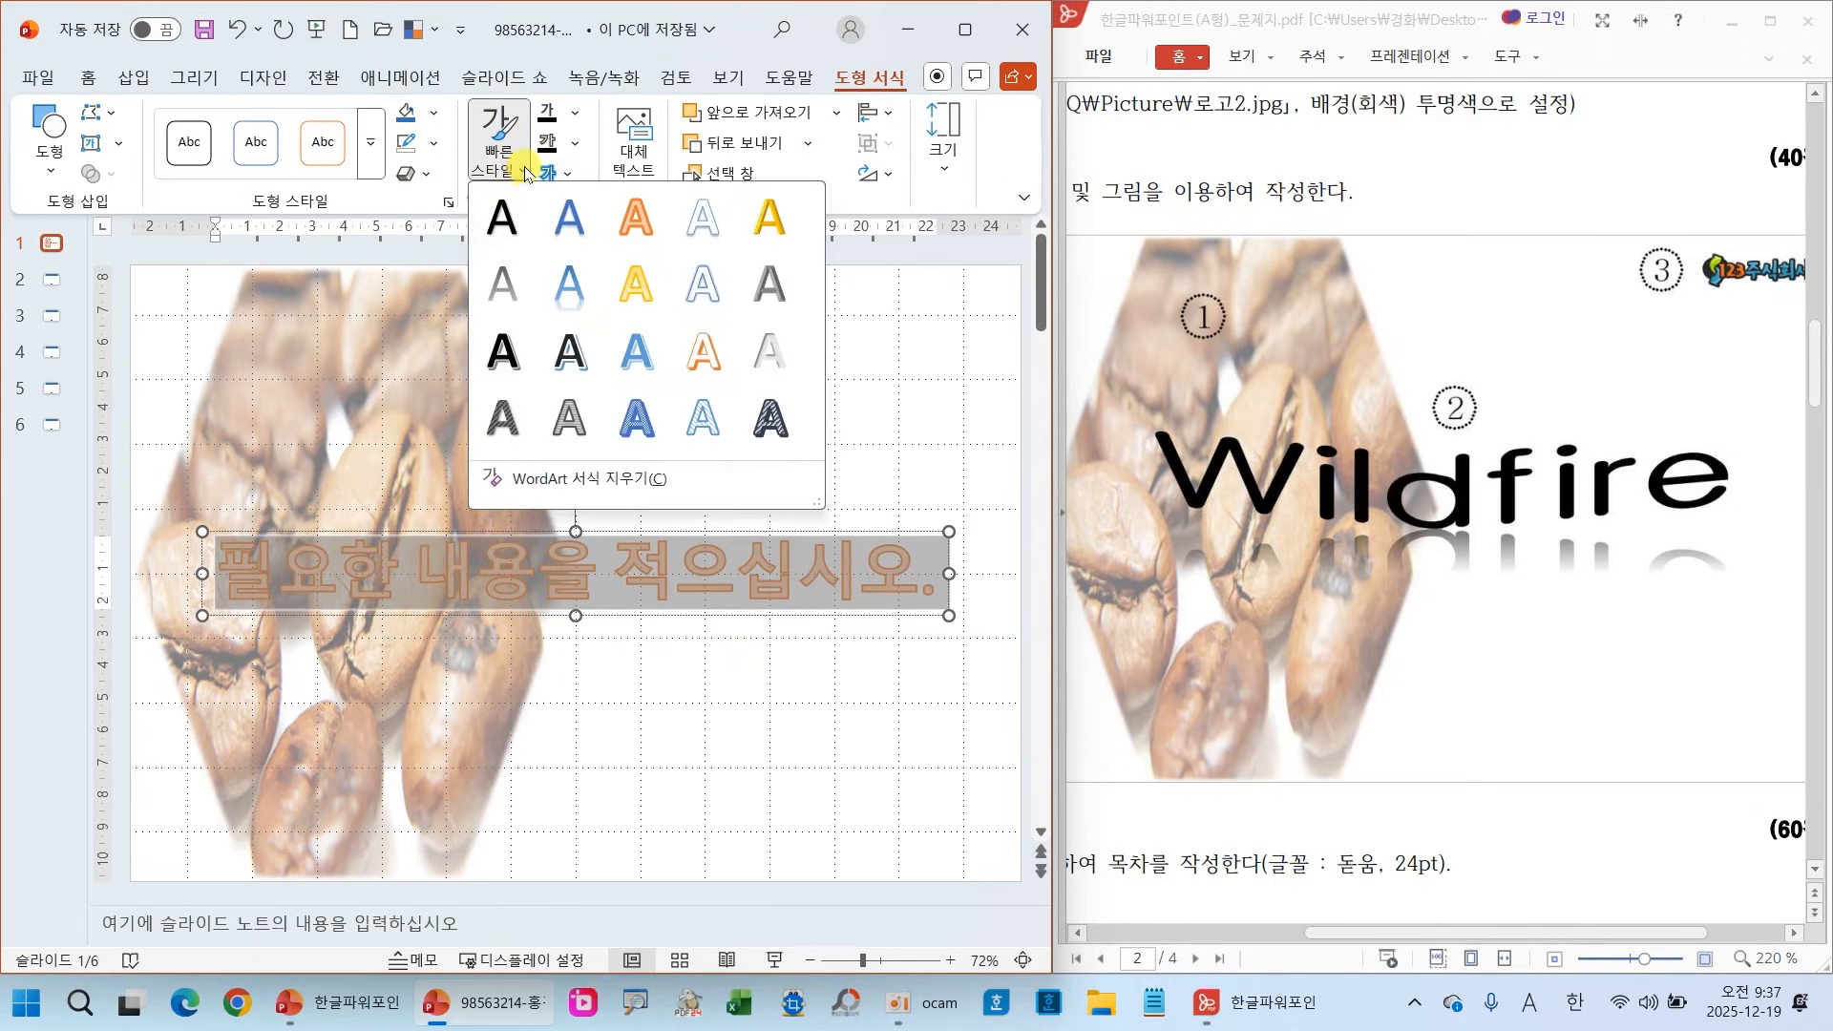
click(584, 485)
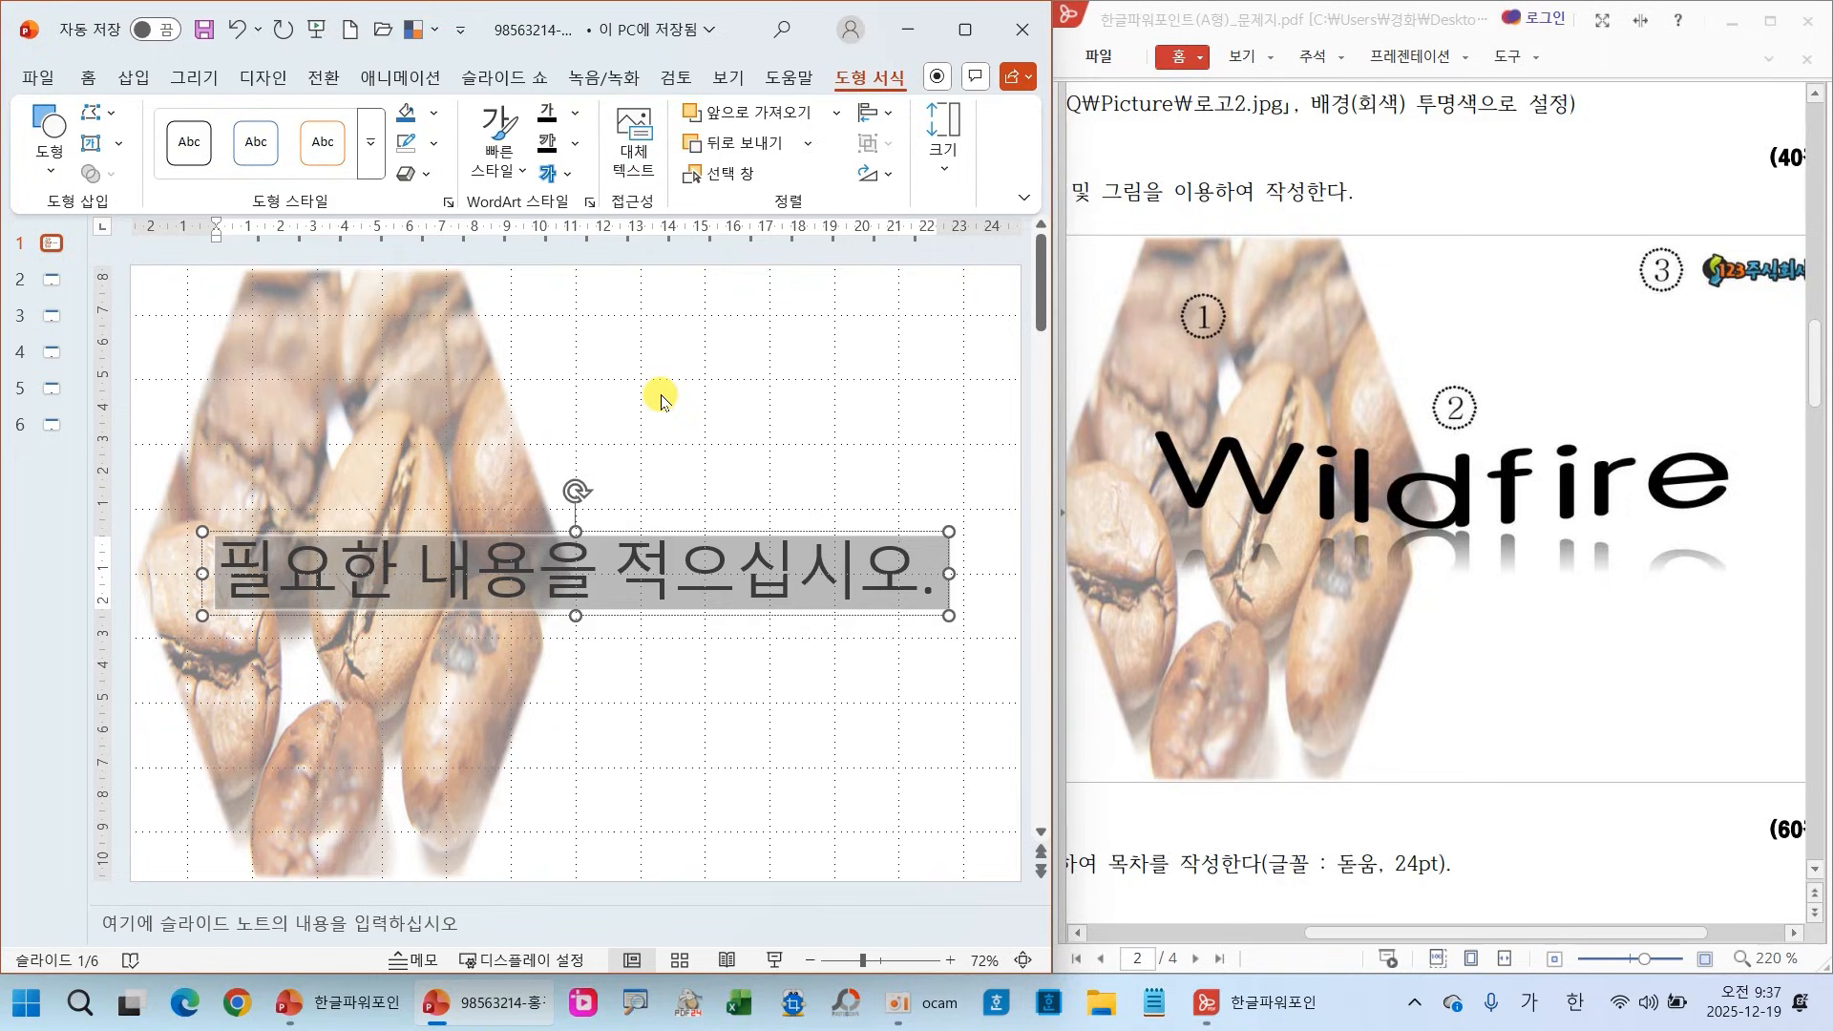
text(ㅉ)
key(BackSpace)
key(Hangul)
text(W)
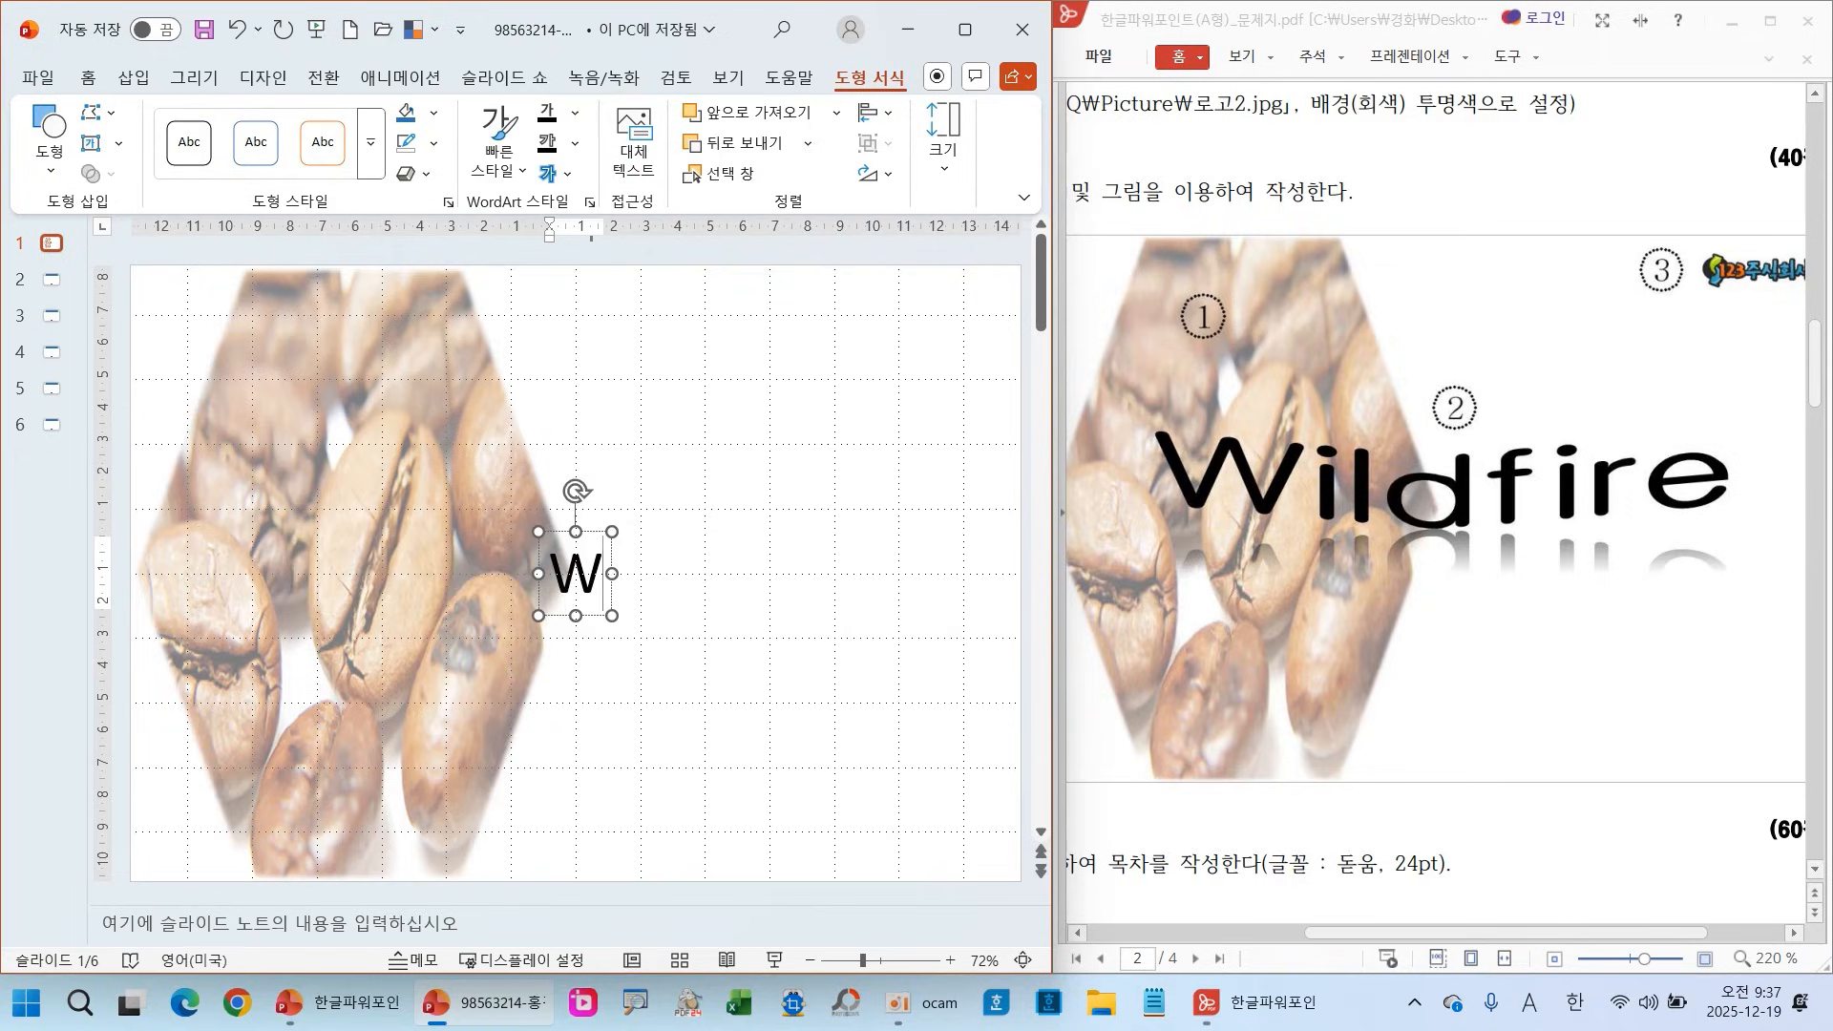
text(ildfire)
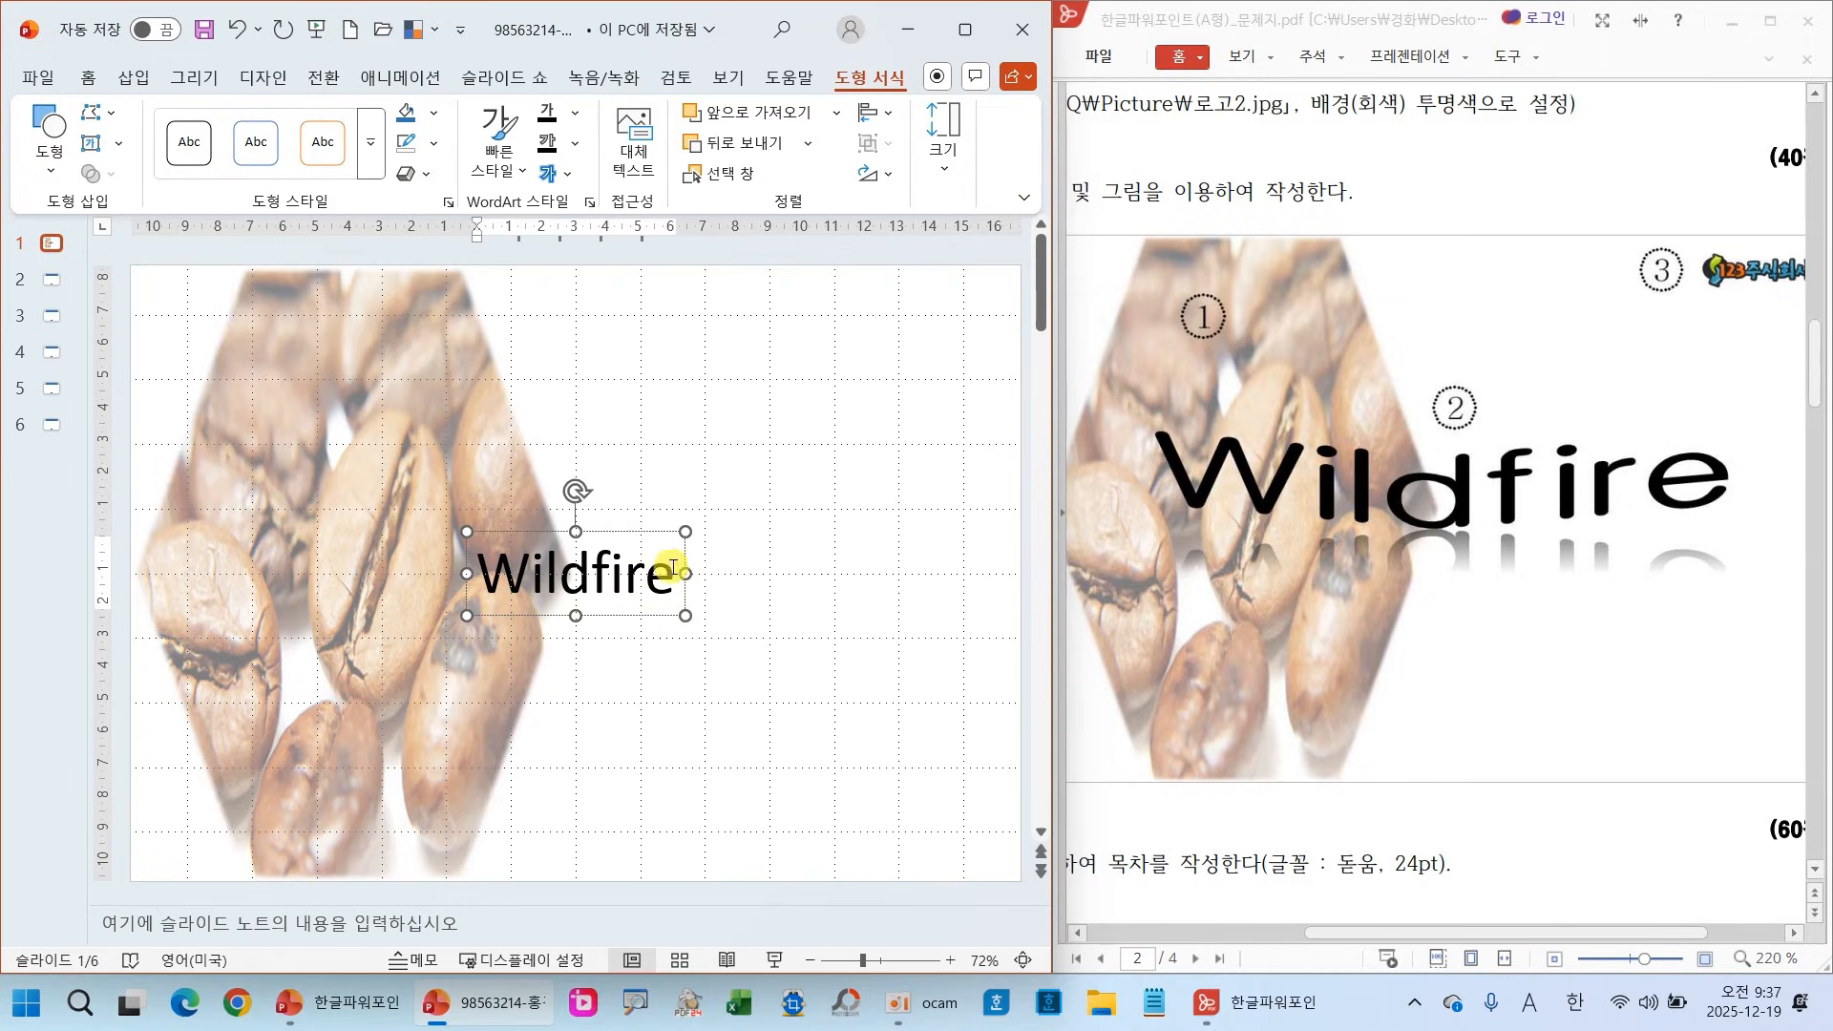
Apply the downward chevron transform (갈매기형 수장: 아래로) to the Wildfire WordArt, following the exam paper's WordArt conditions
click(648, 532)
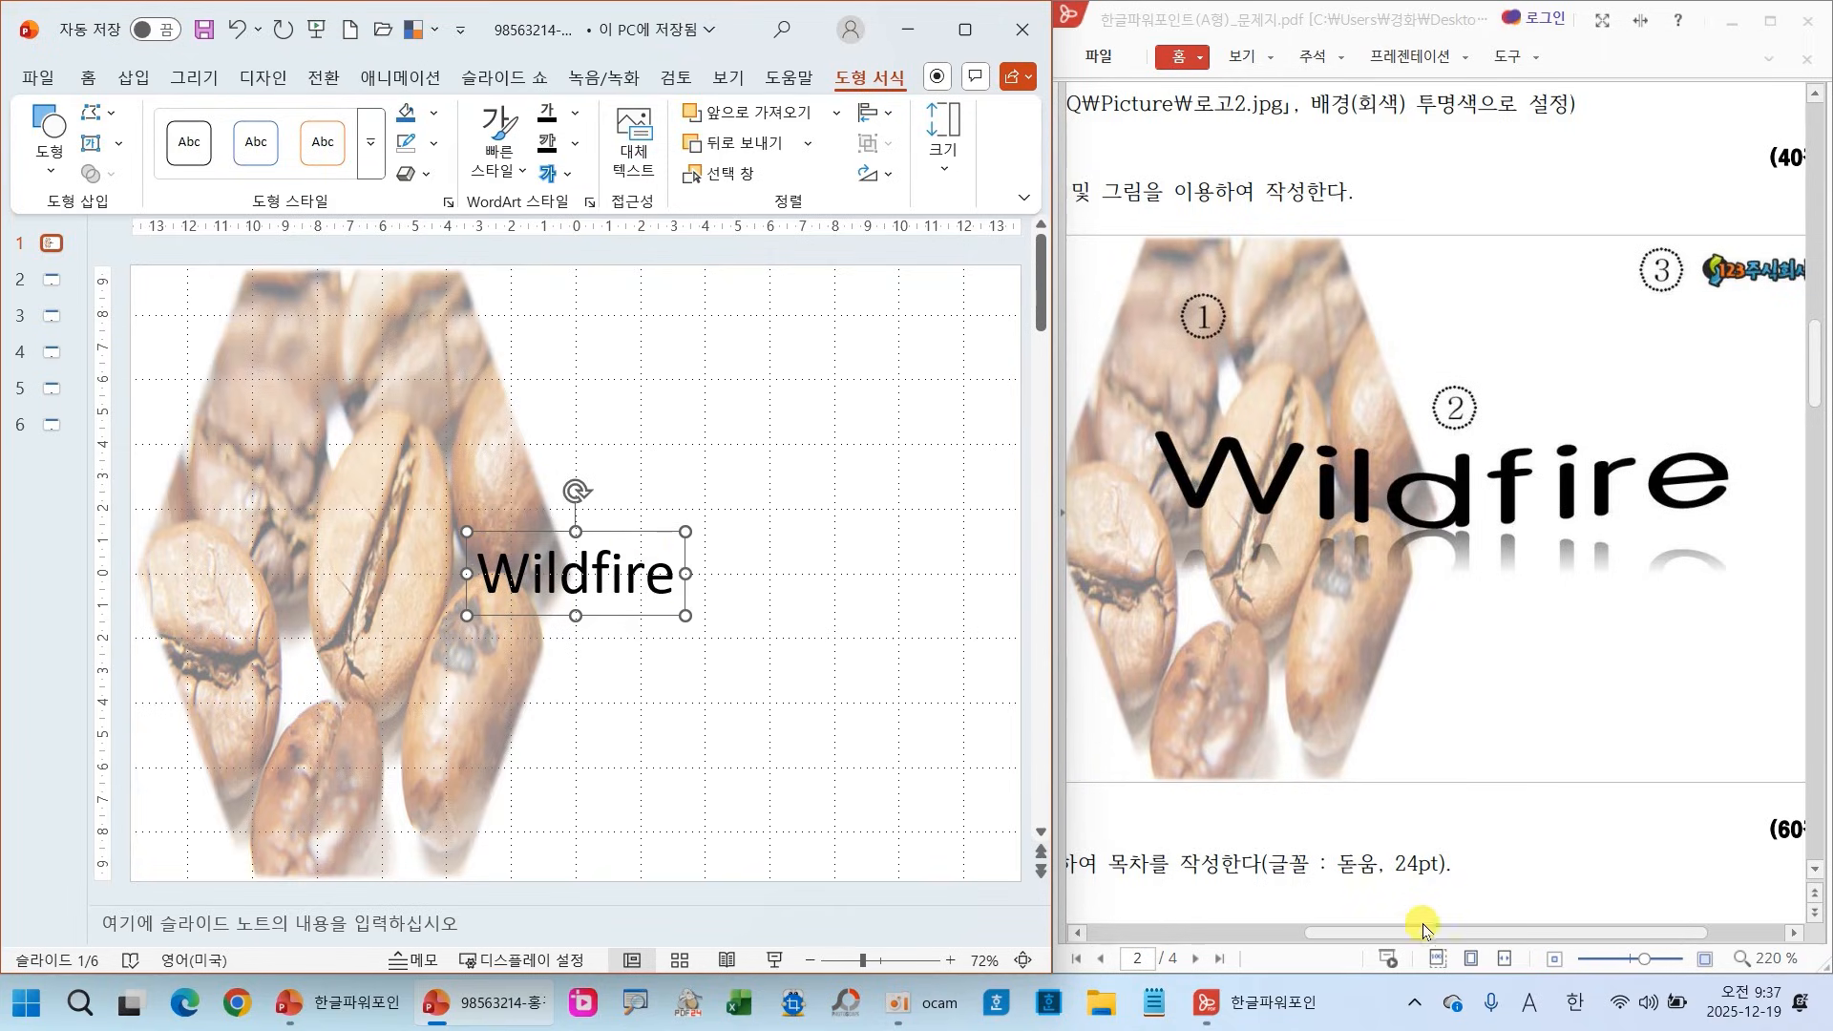
drag(1395, 931, 1193, 931)
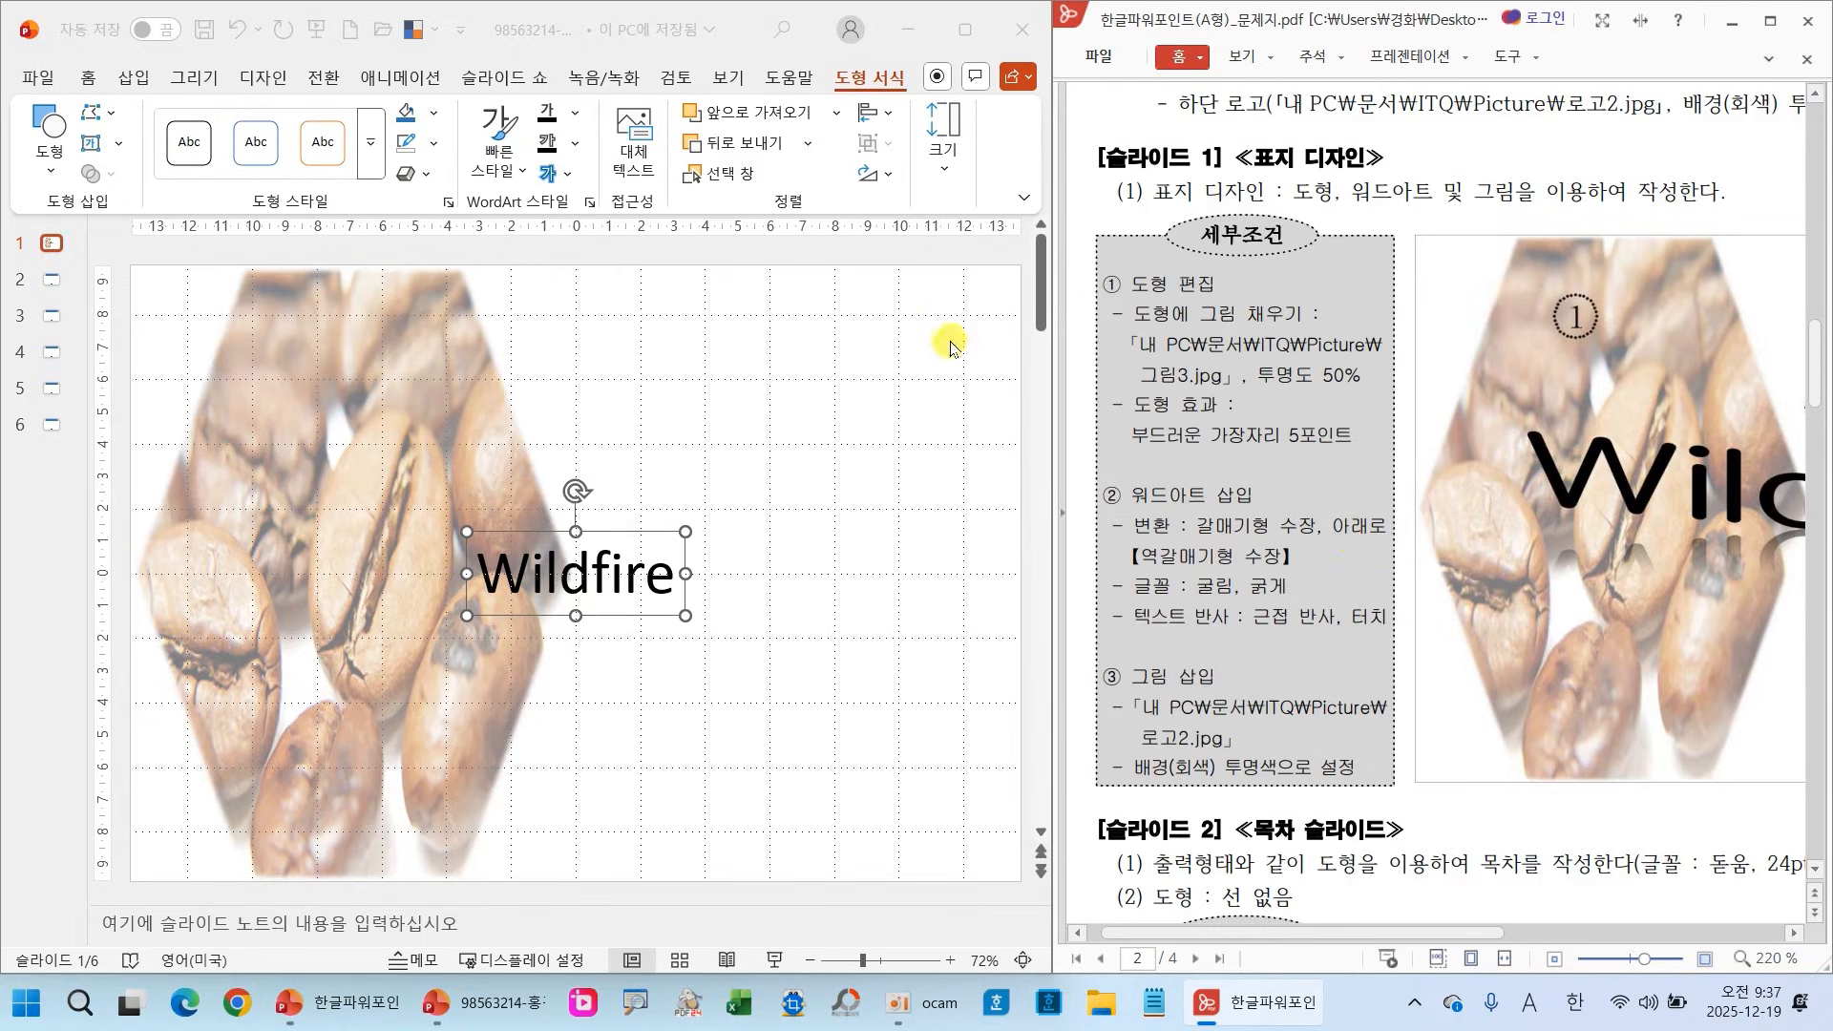
click(571, 179)
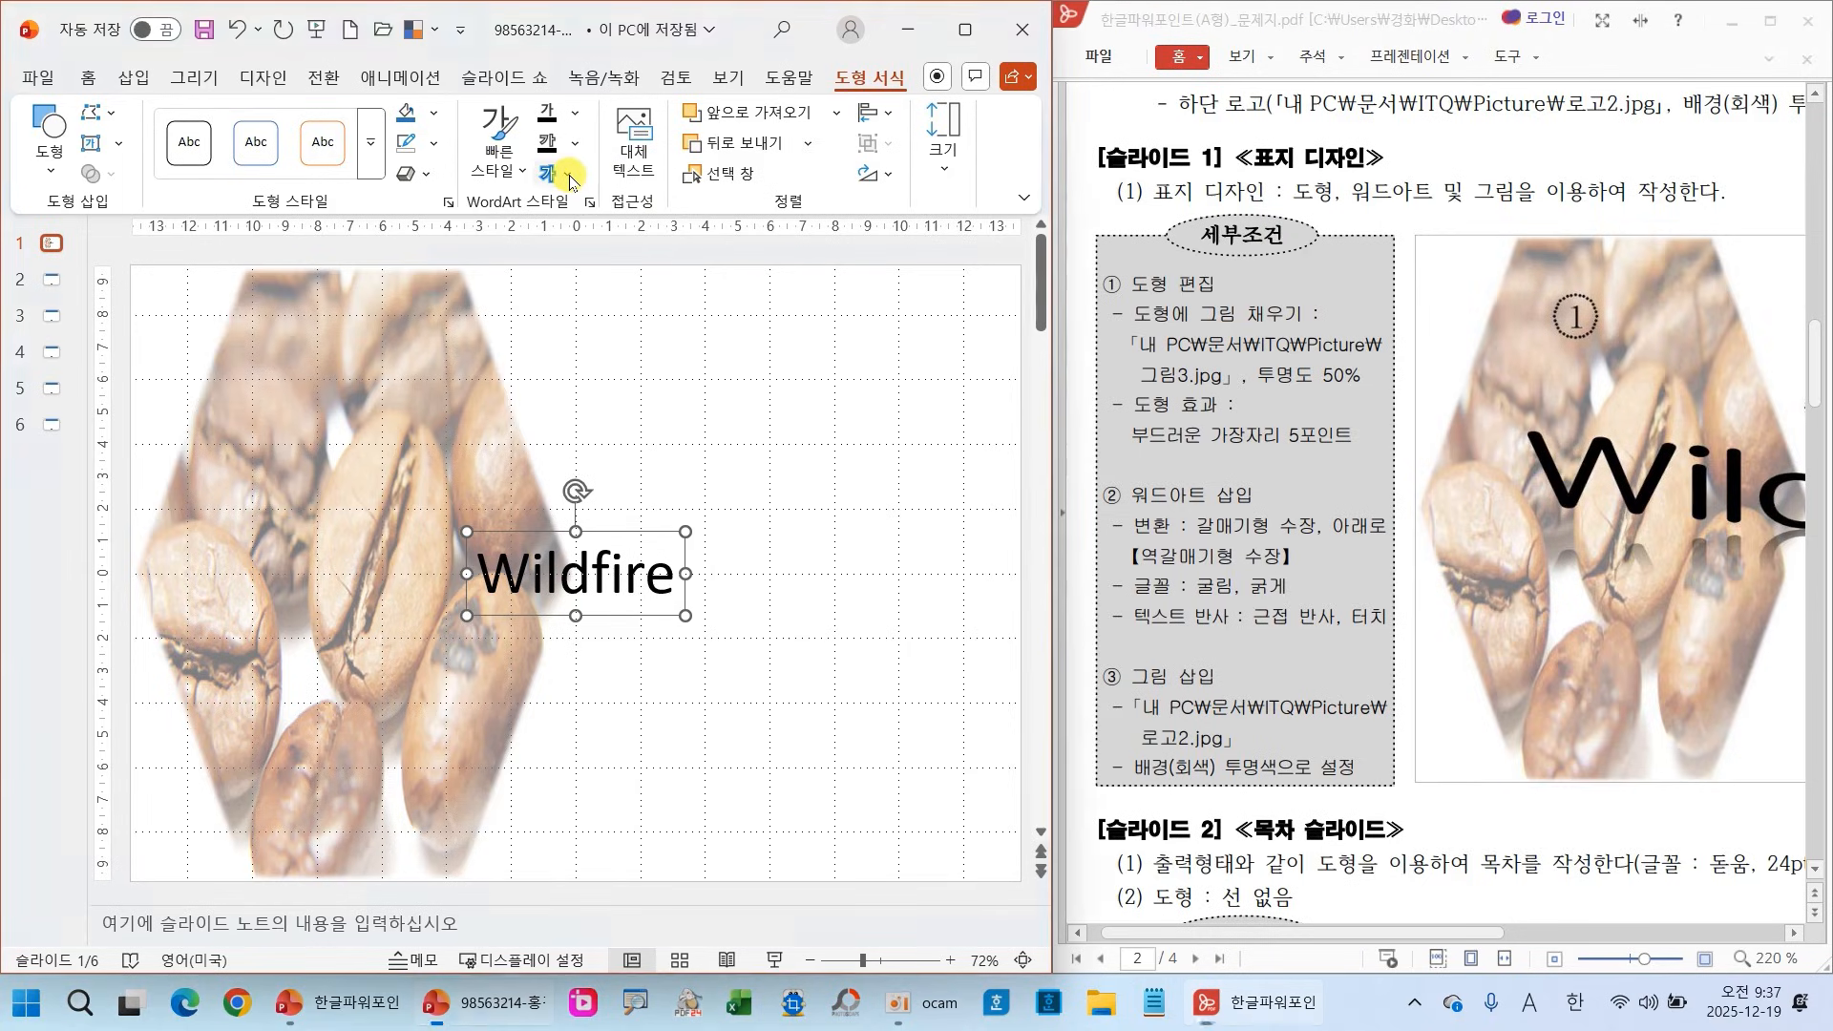
click(571, 180)
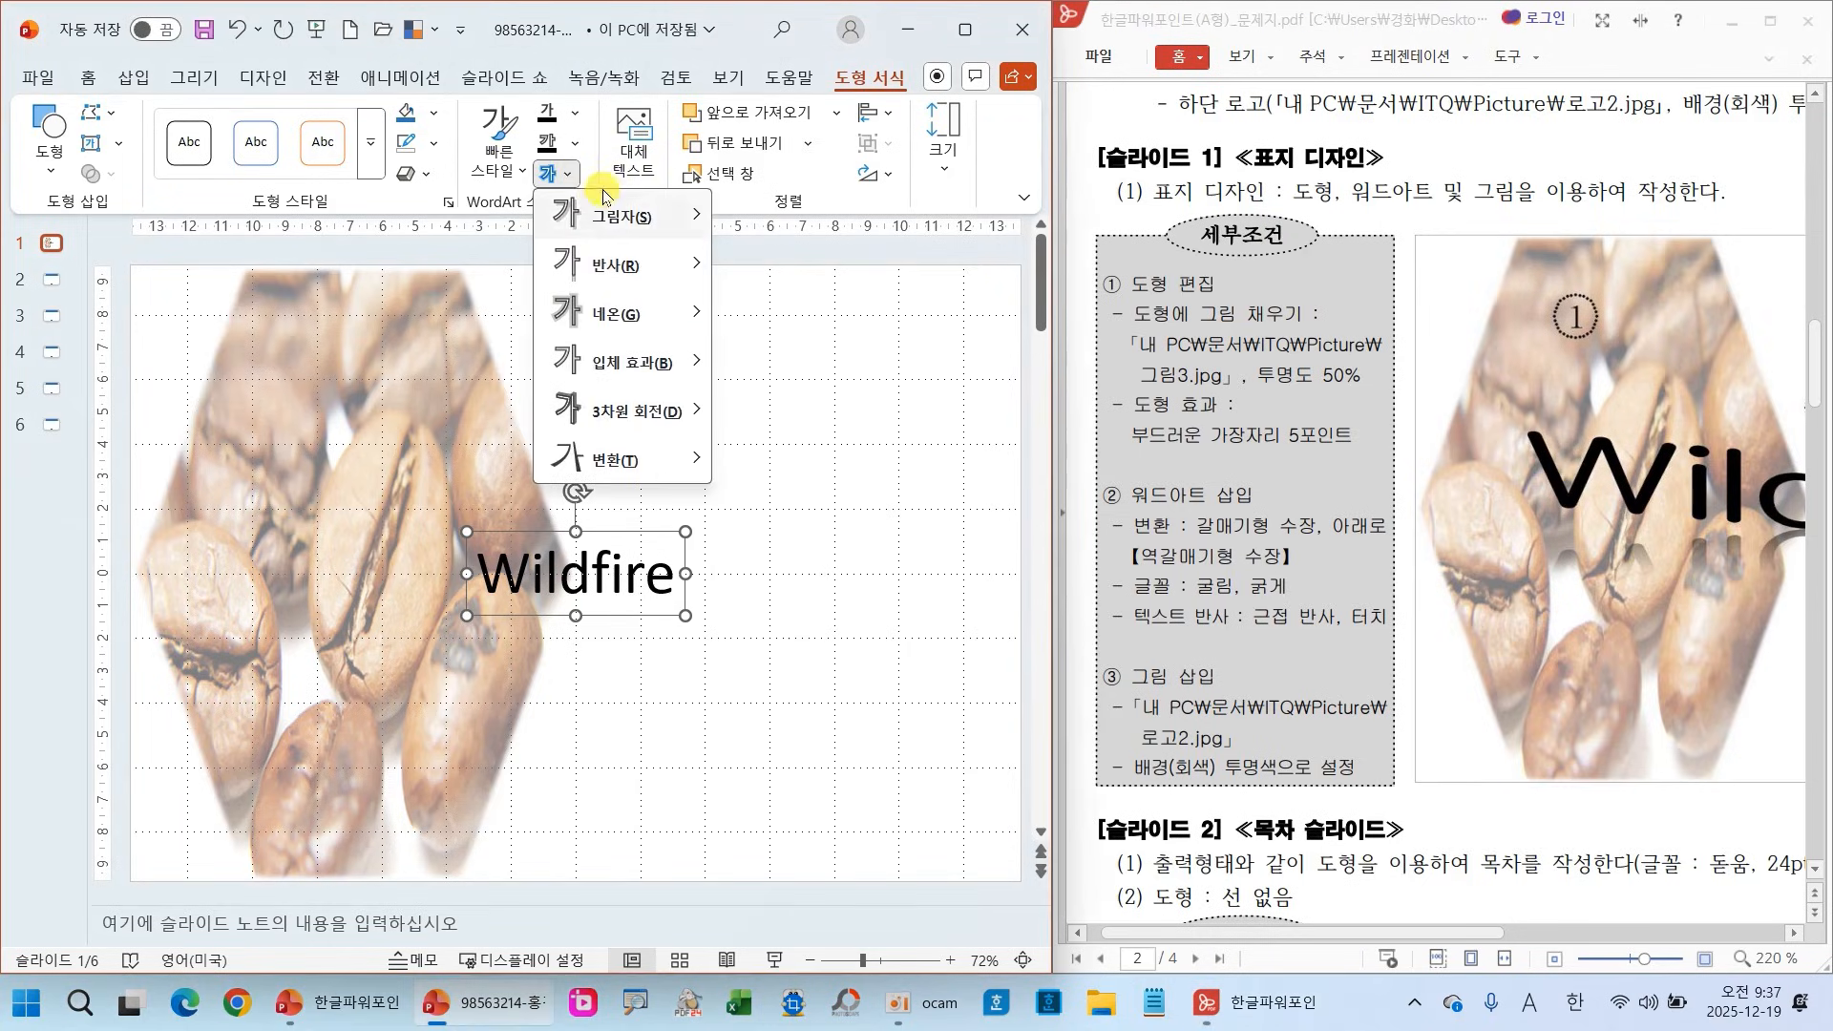
mouse_move(666, 466)
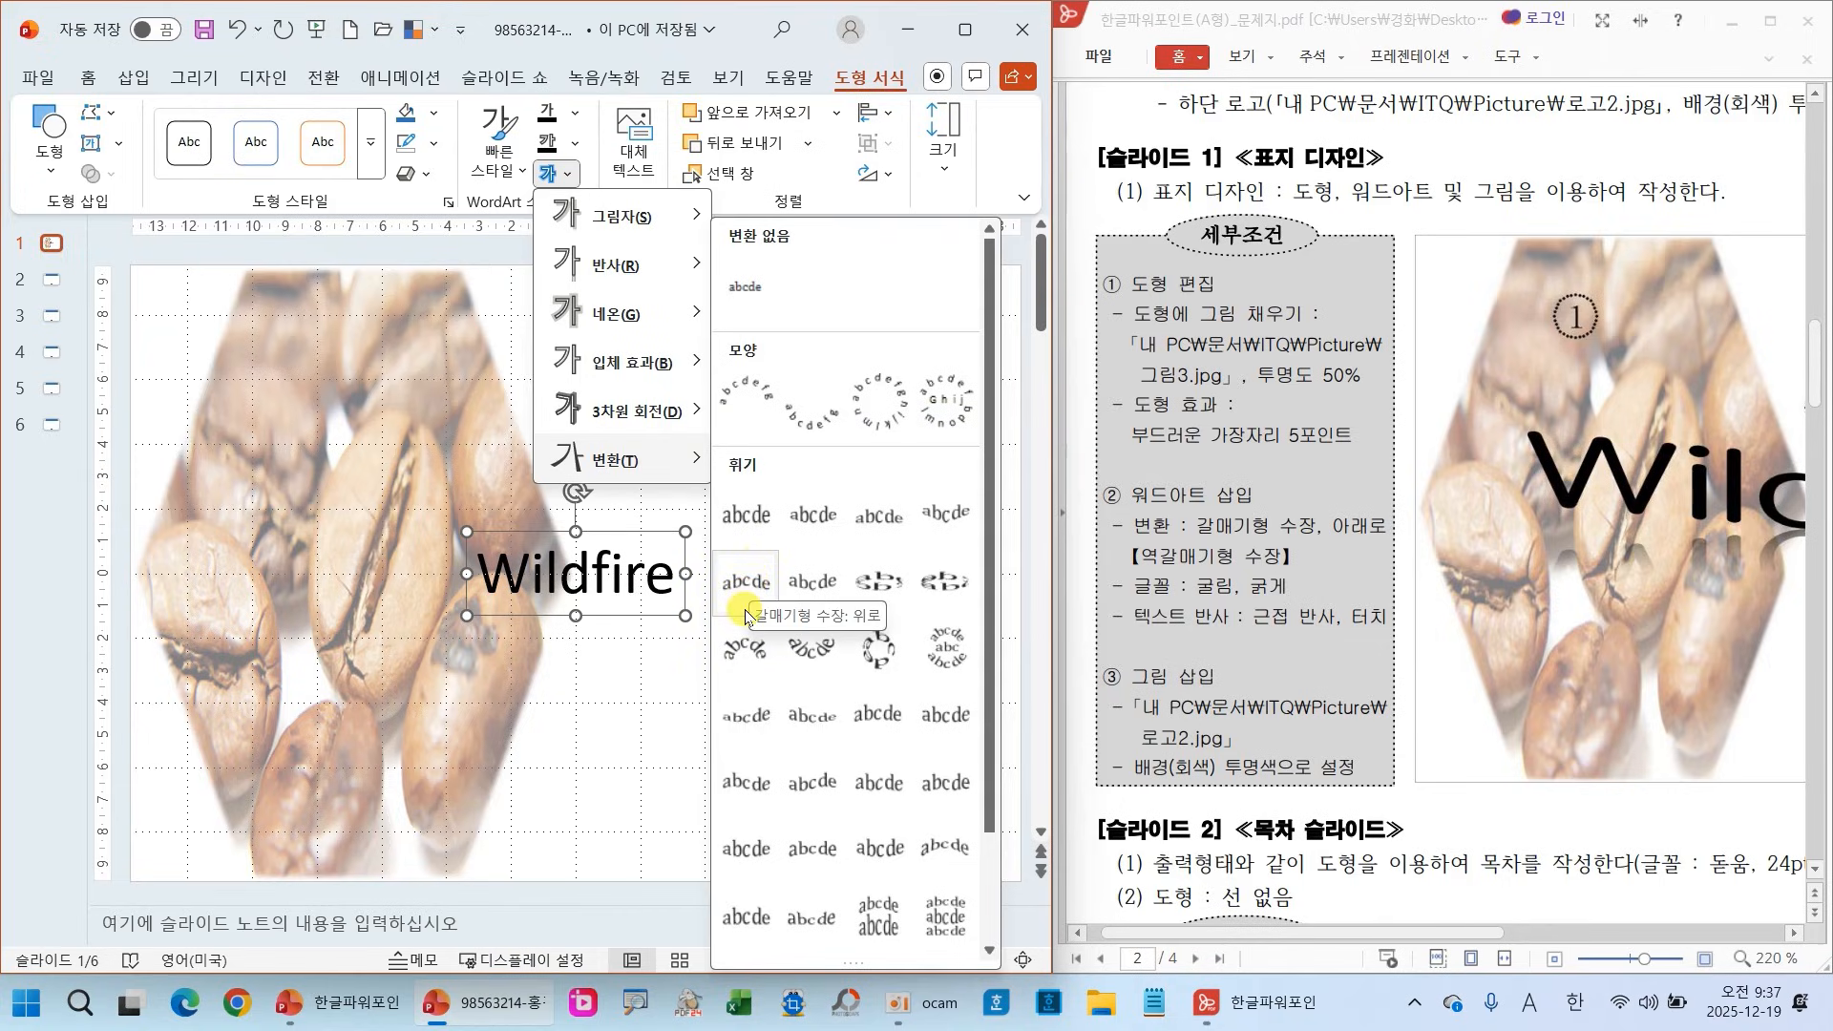
click(808, 582)
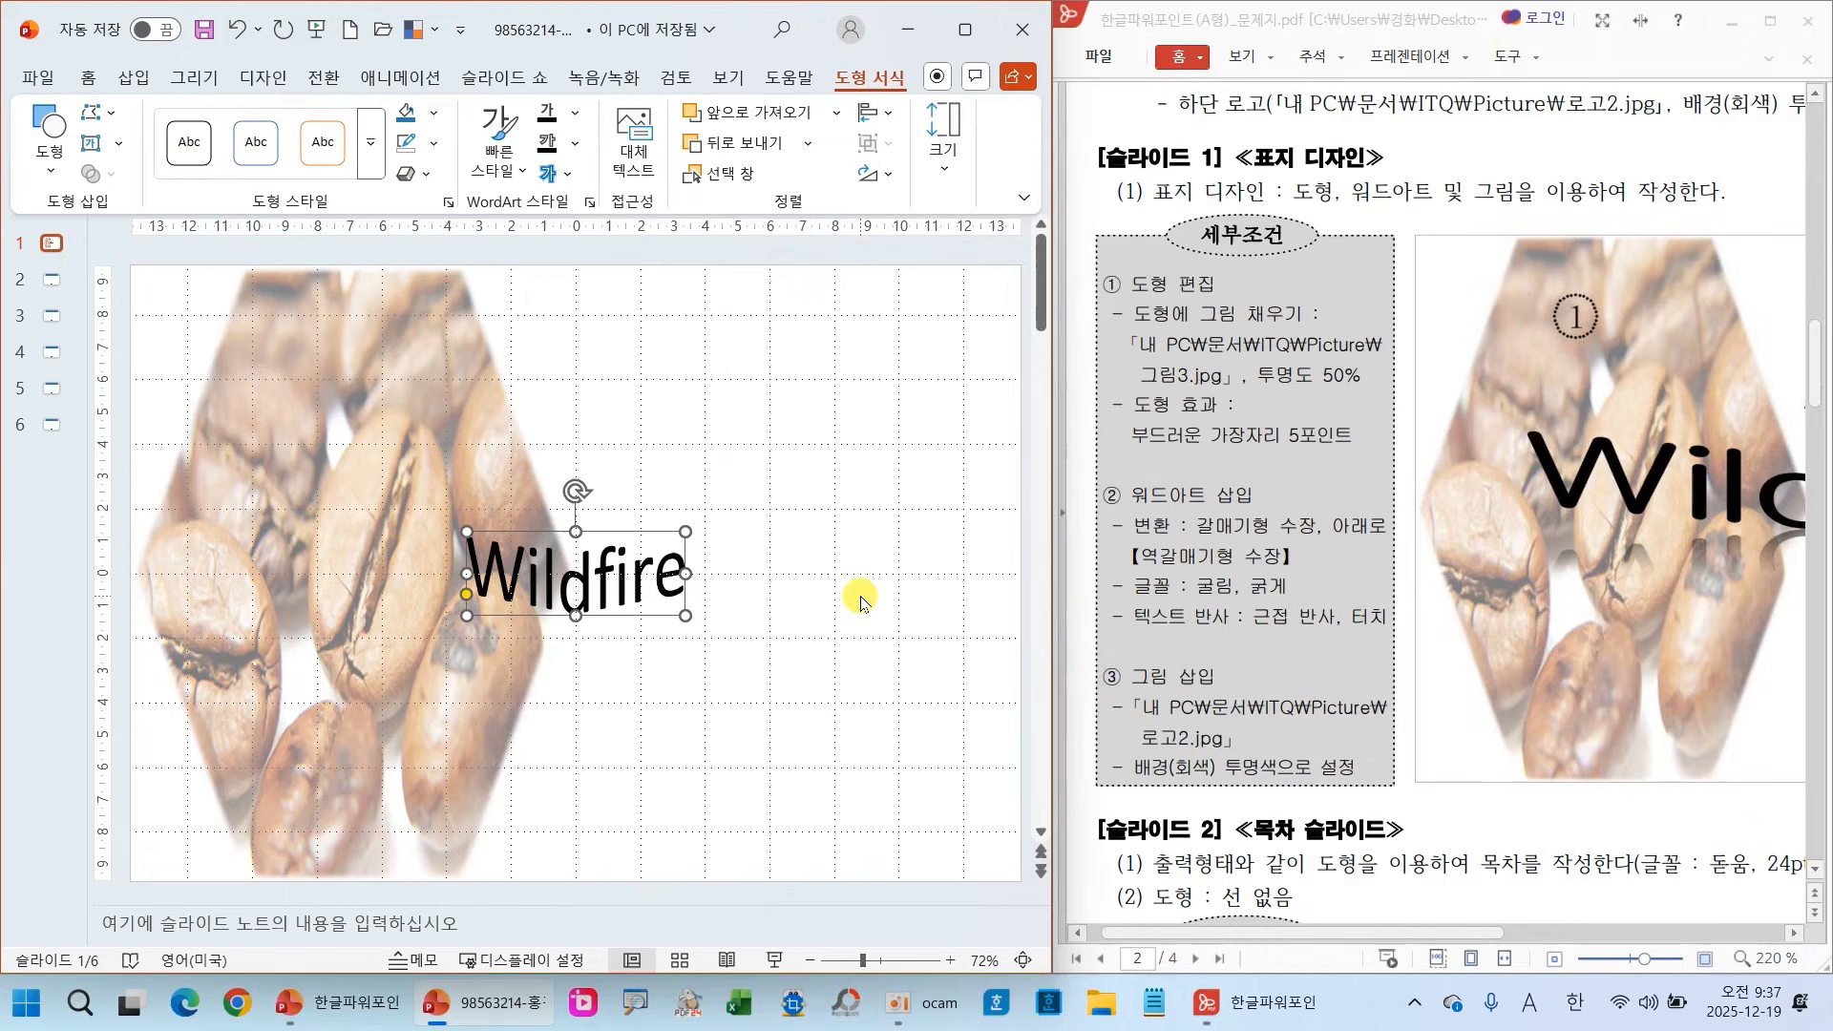
drag(1119, 507, 1396, 544)
drag(1098, 600, 1398, 631)
mouse_move(602, 190)
mouse_down()
mouse_move(520, 203)
mouse_move(571, 156)
mouse_move(590, 191)
mouse_up()
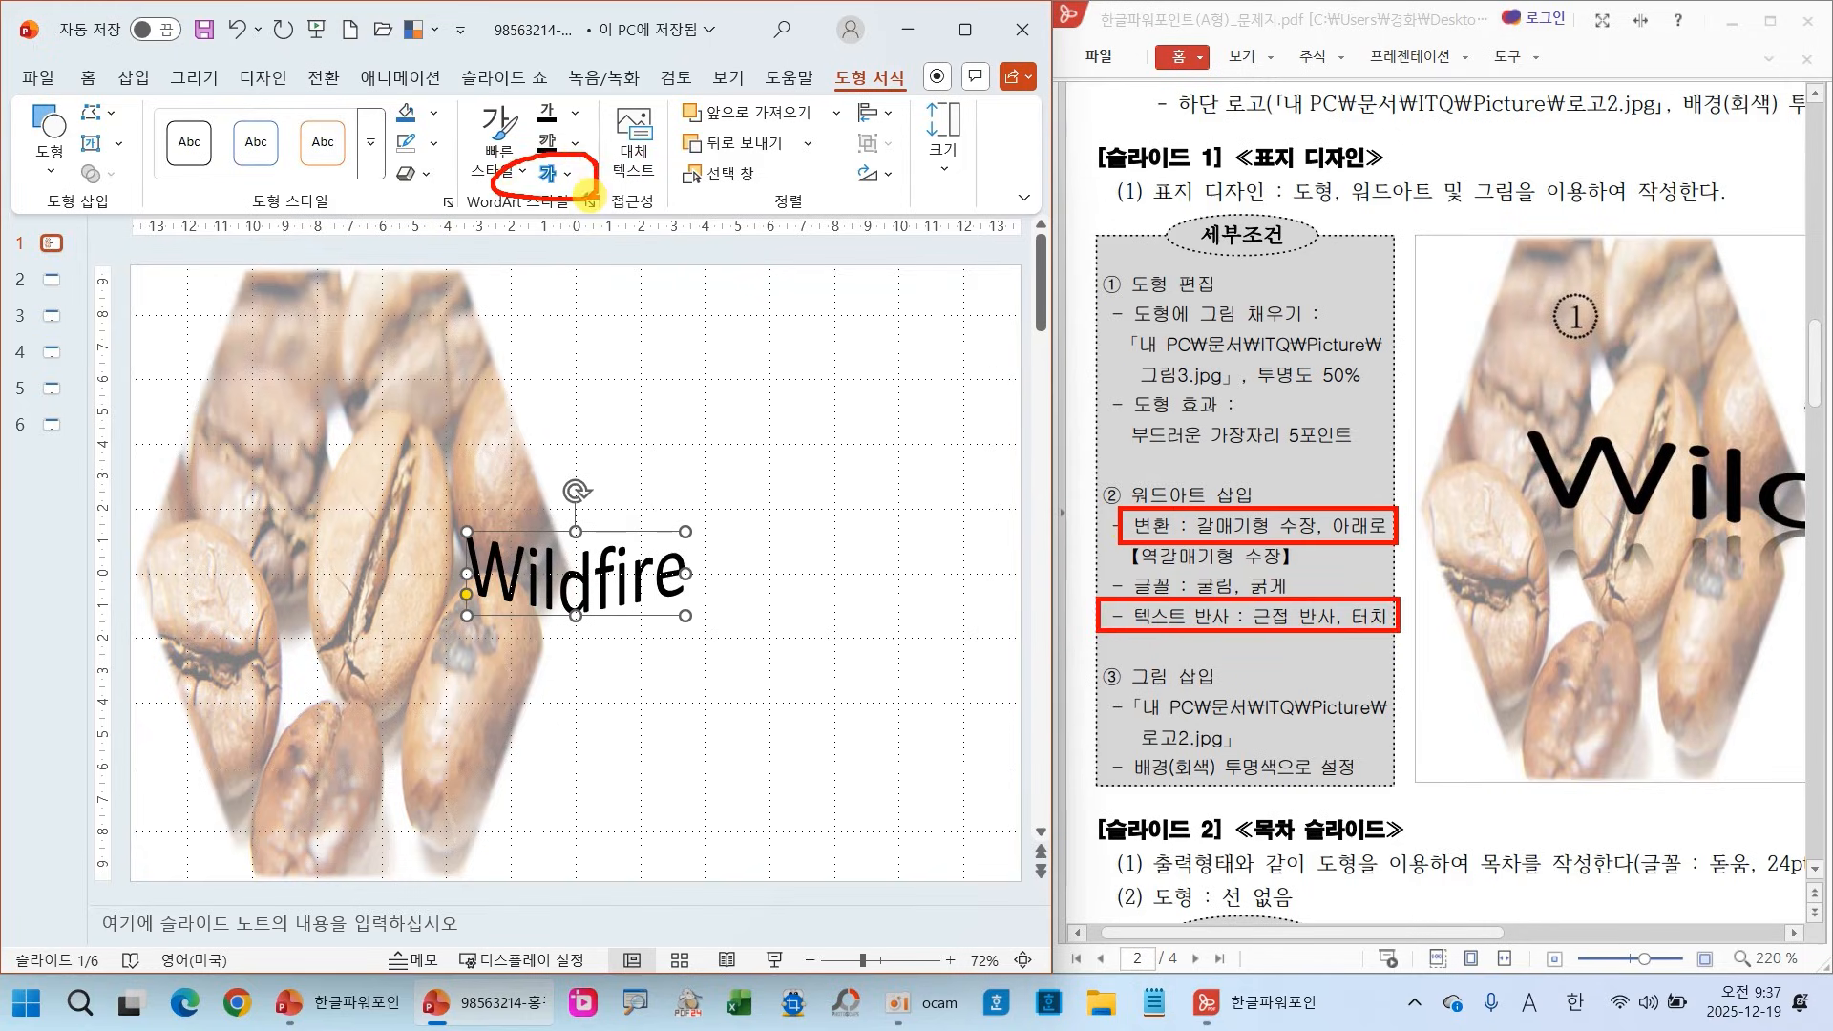
Give the Wildfire WordArt the tight, touching text reflection (근접 반사: 터치)
click(557, 174)
mouse_move(662, 270)
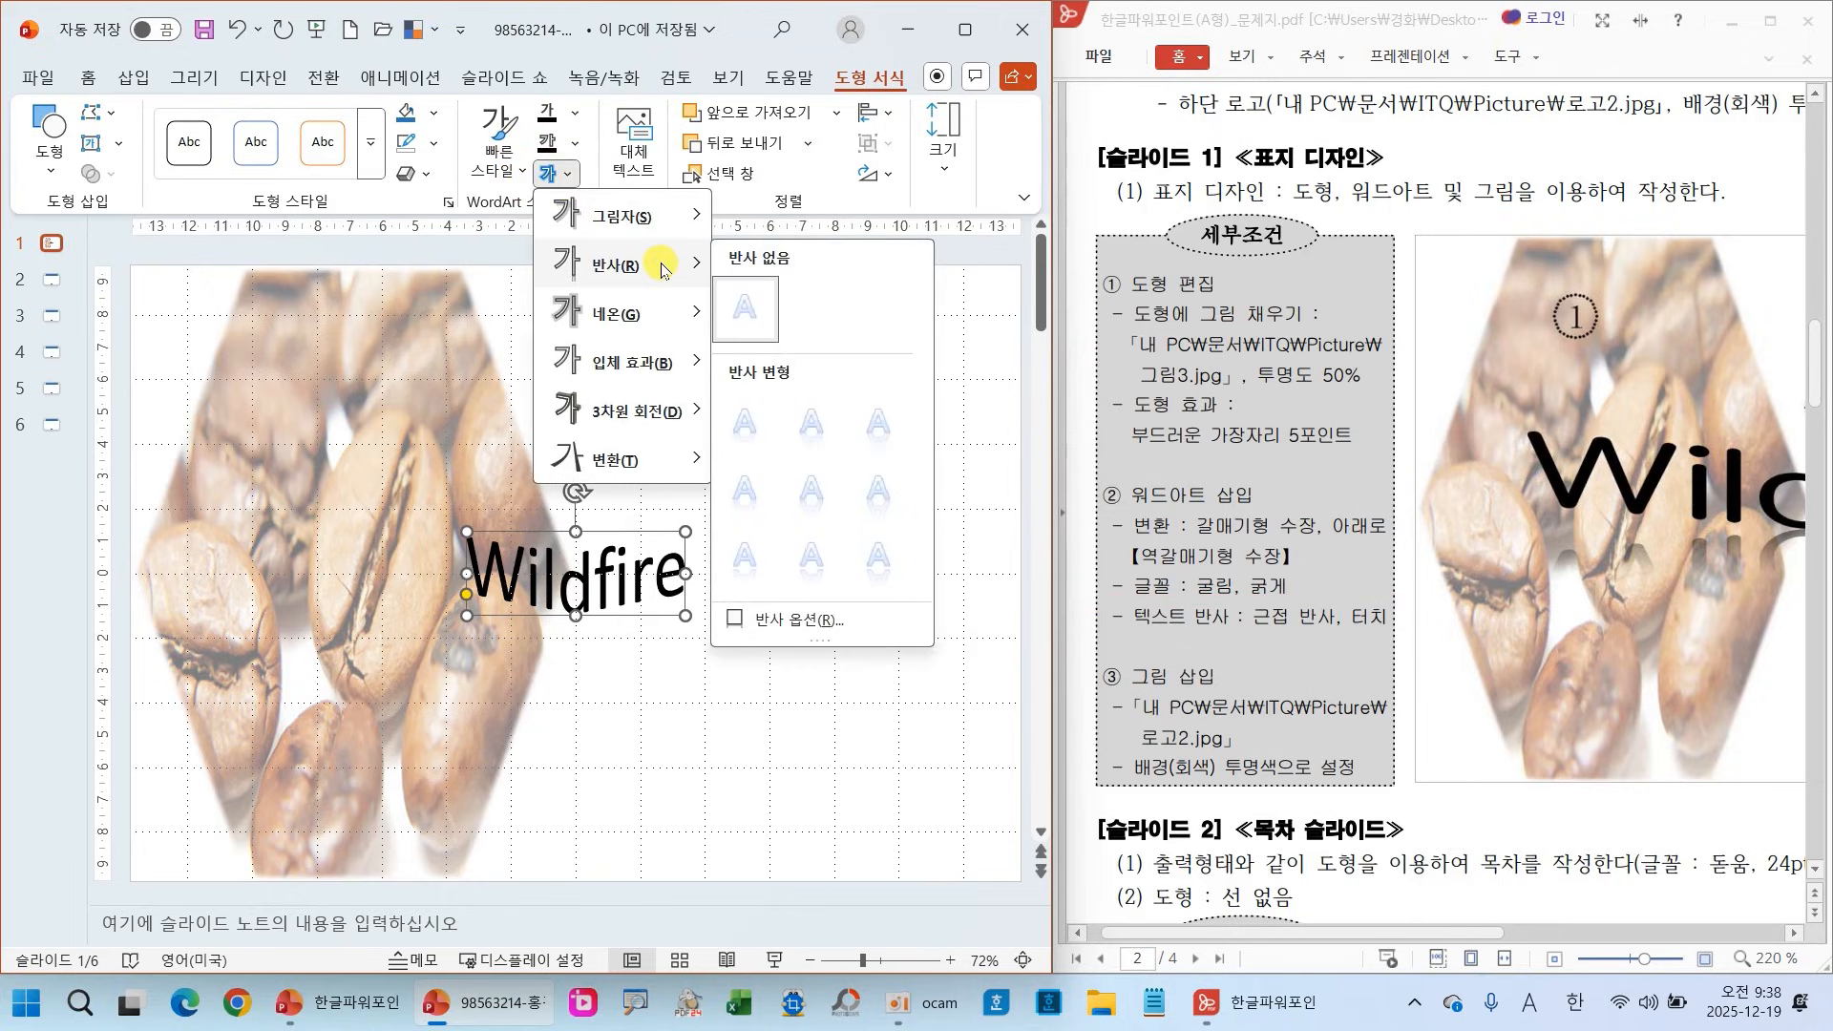
click(741, 421)
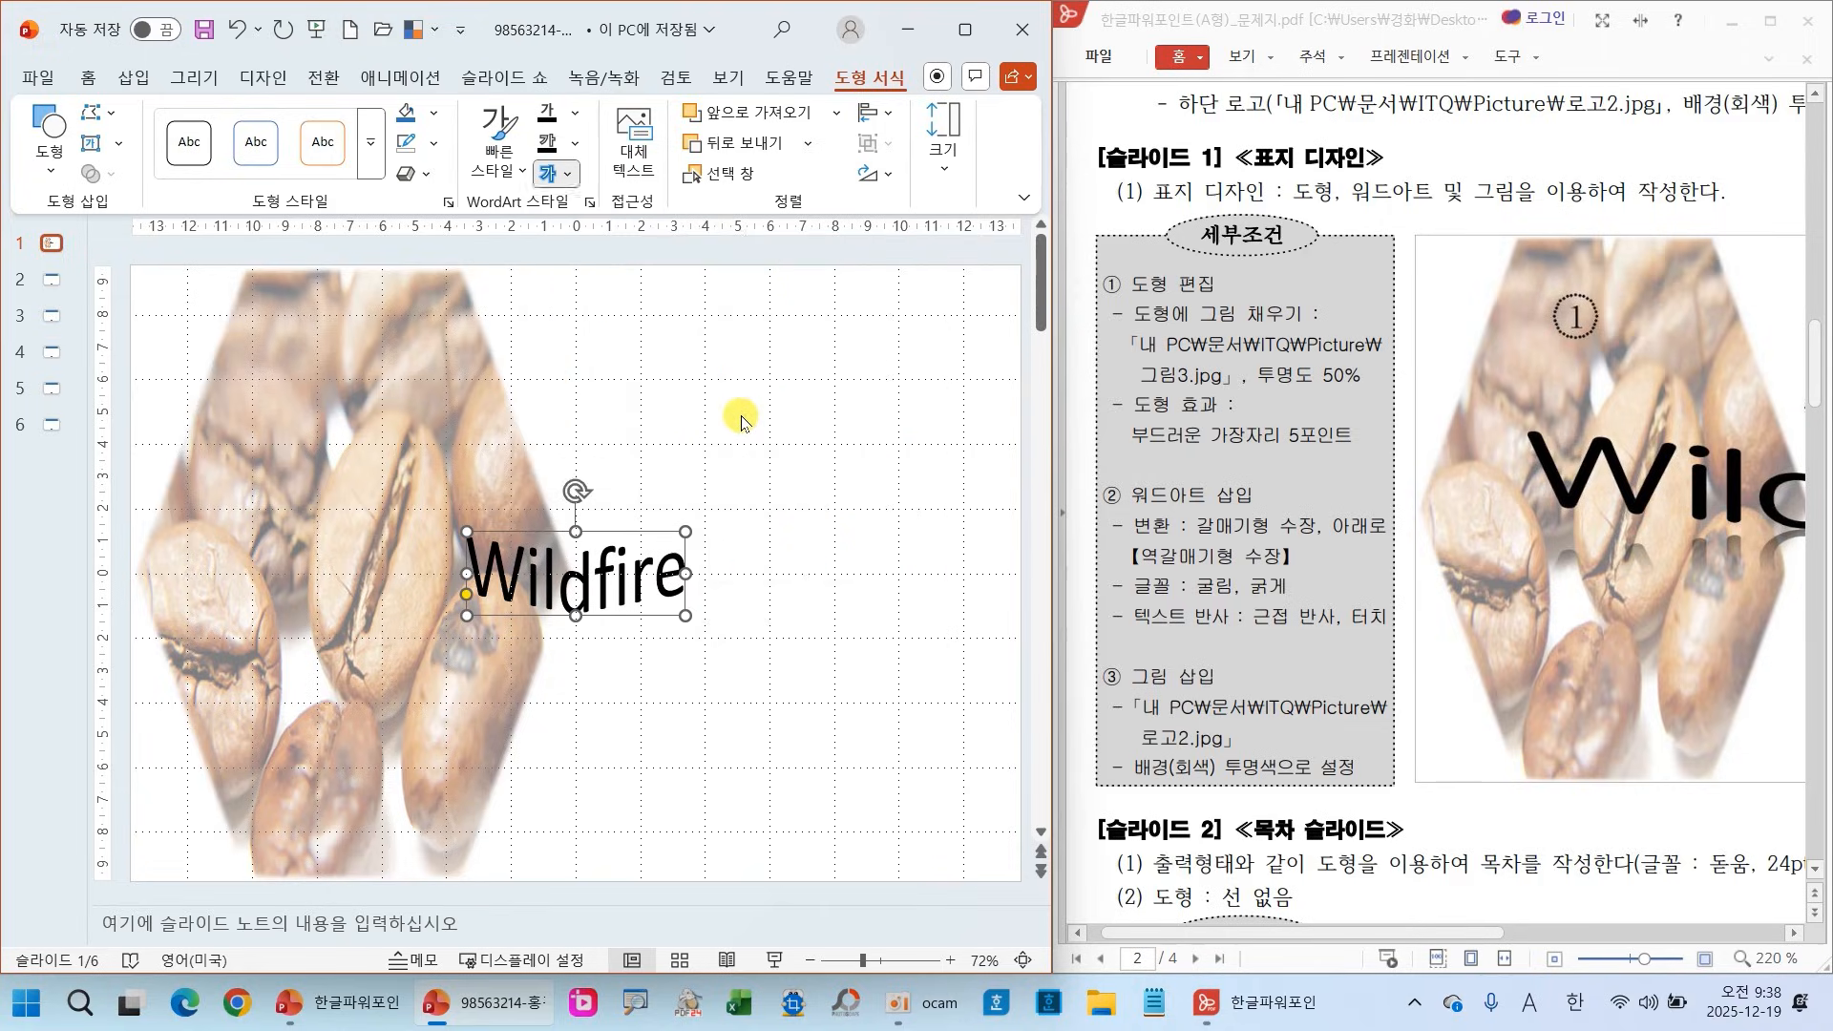
Set the font of the Wildfire WordArt to 굴림 and make it bold
click(88, 76)
click(336, 115)
text(m)
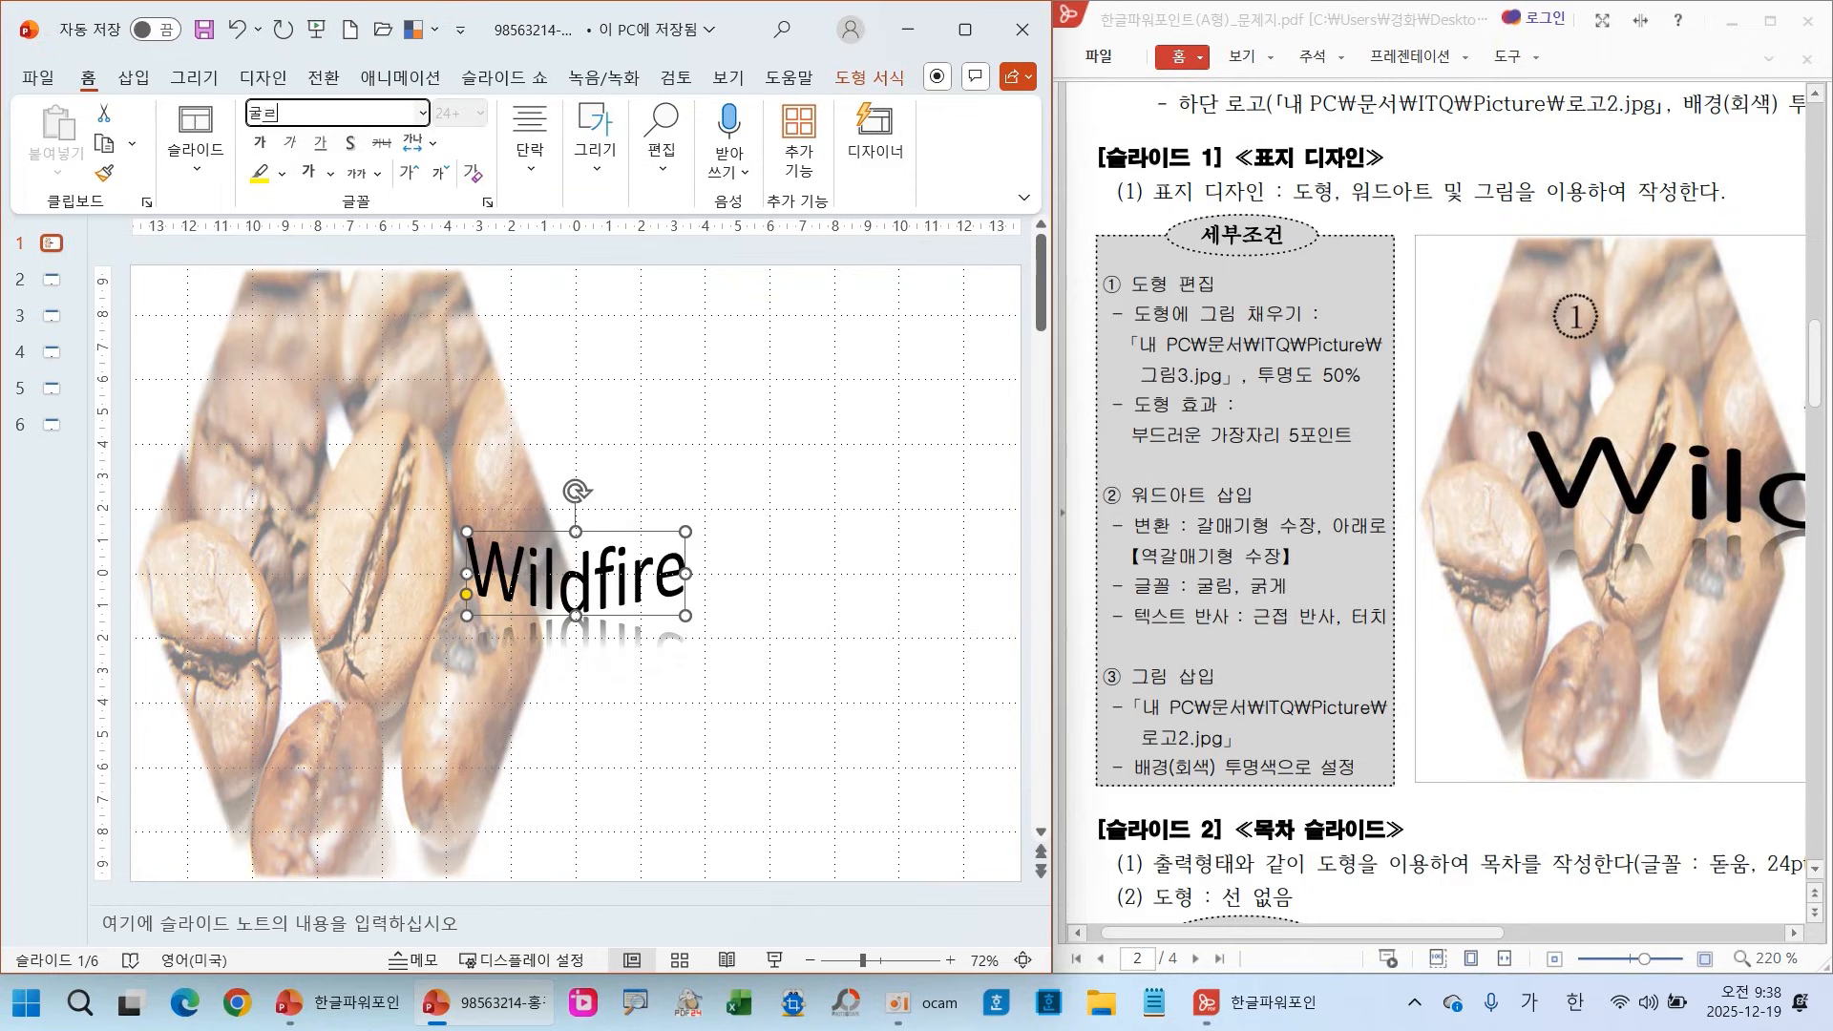
key(Return)
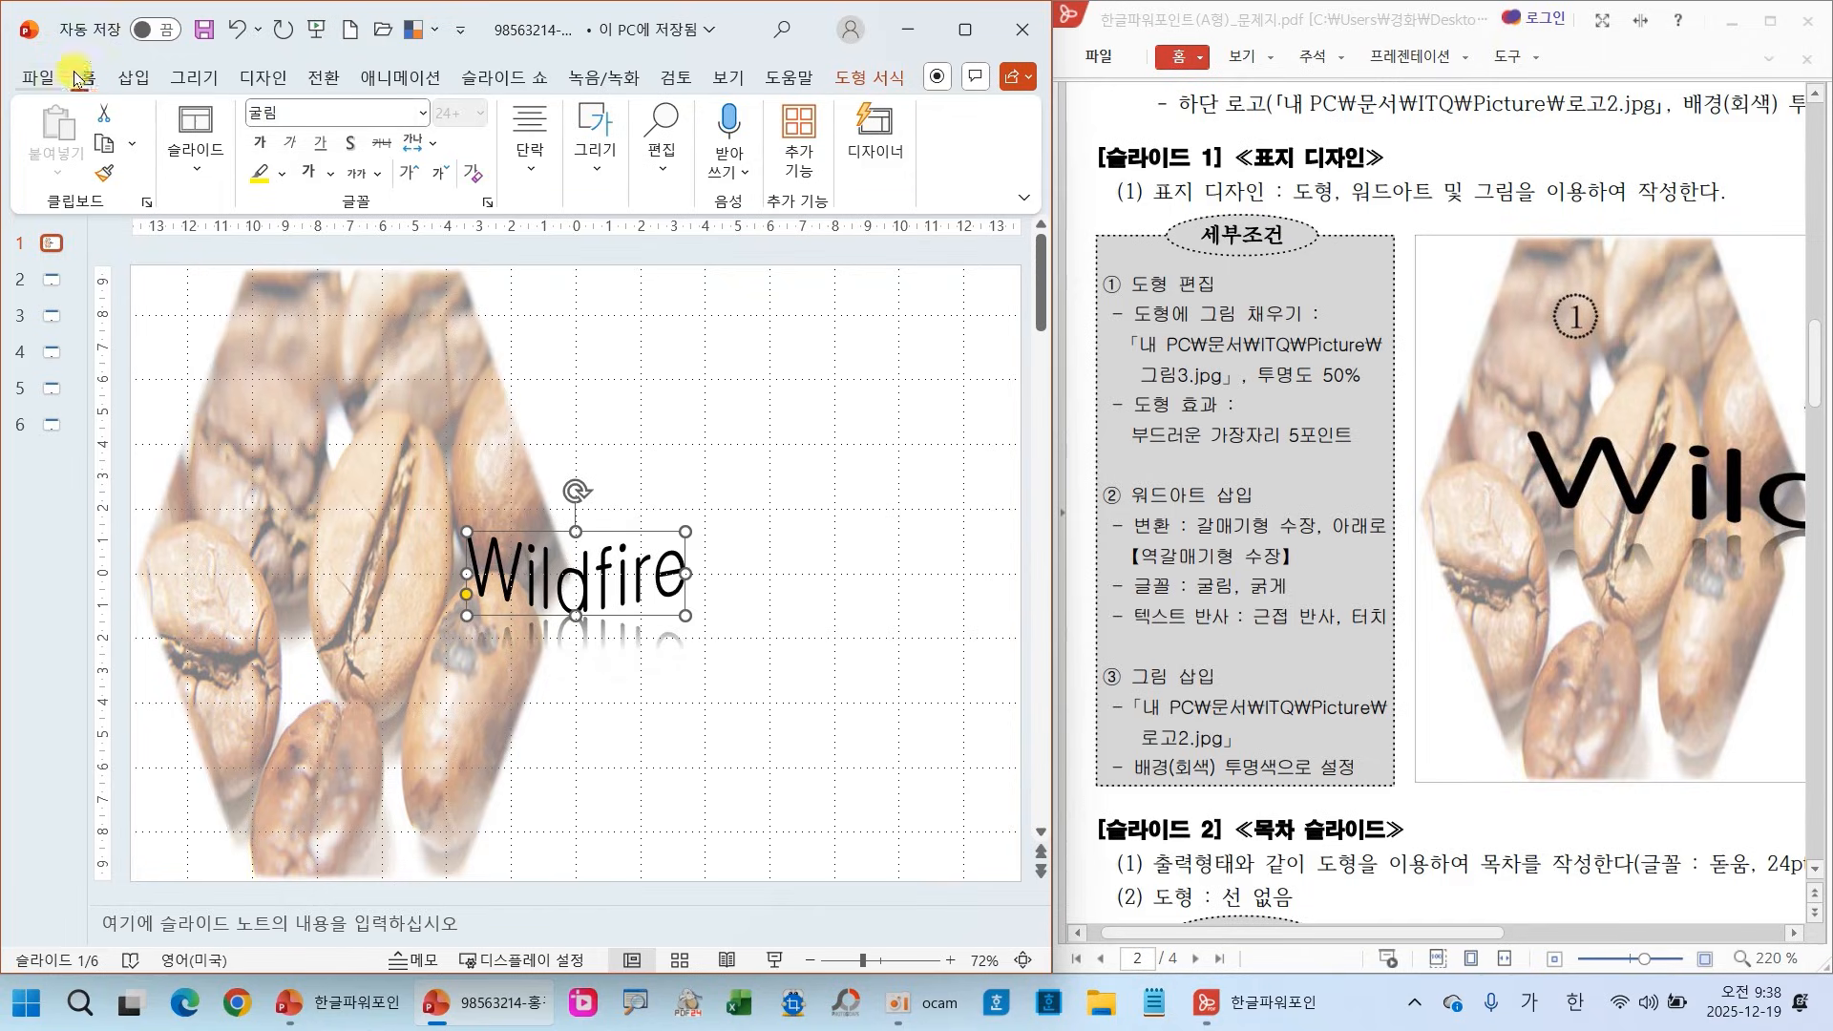
click(258, 142)
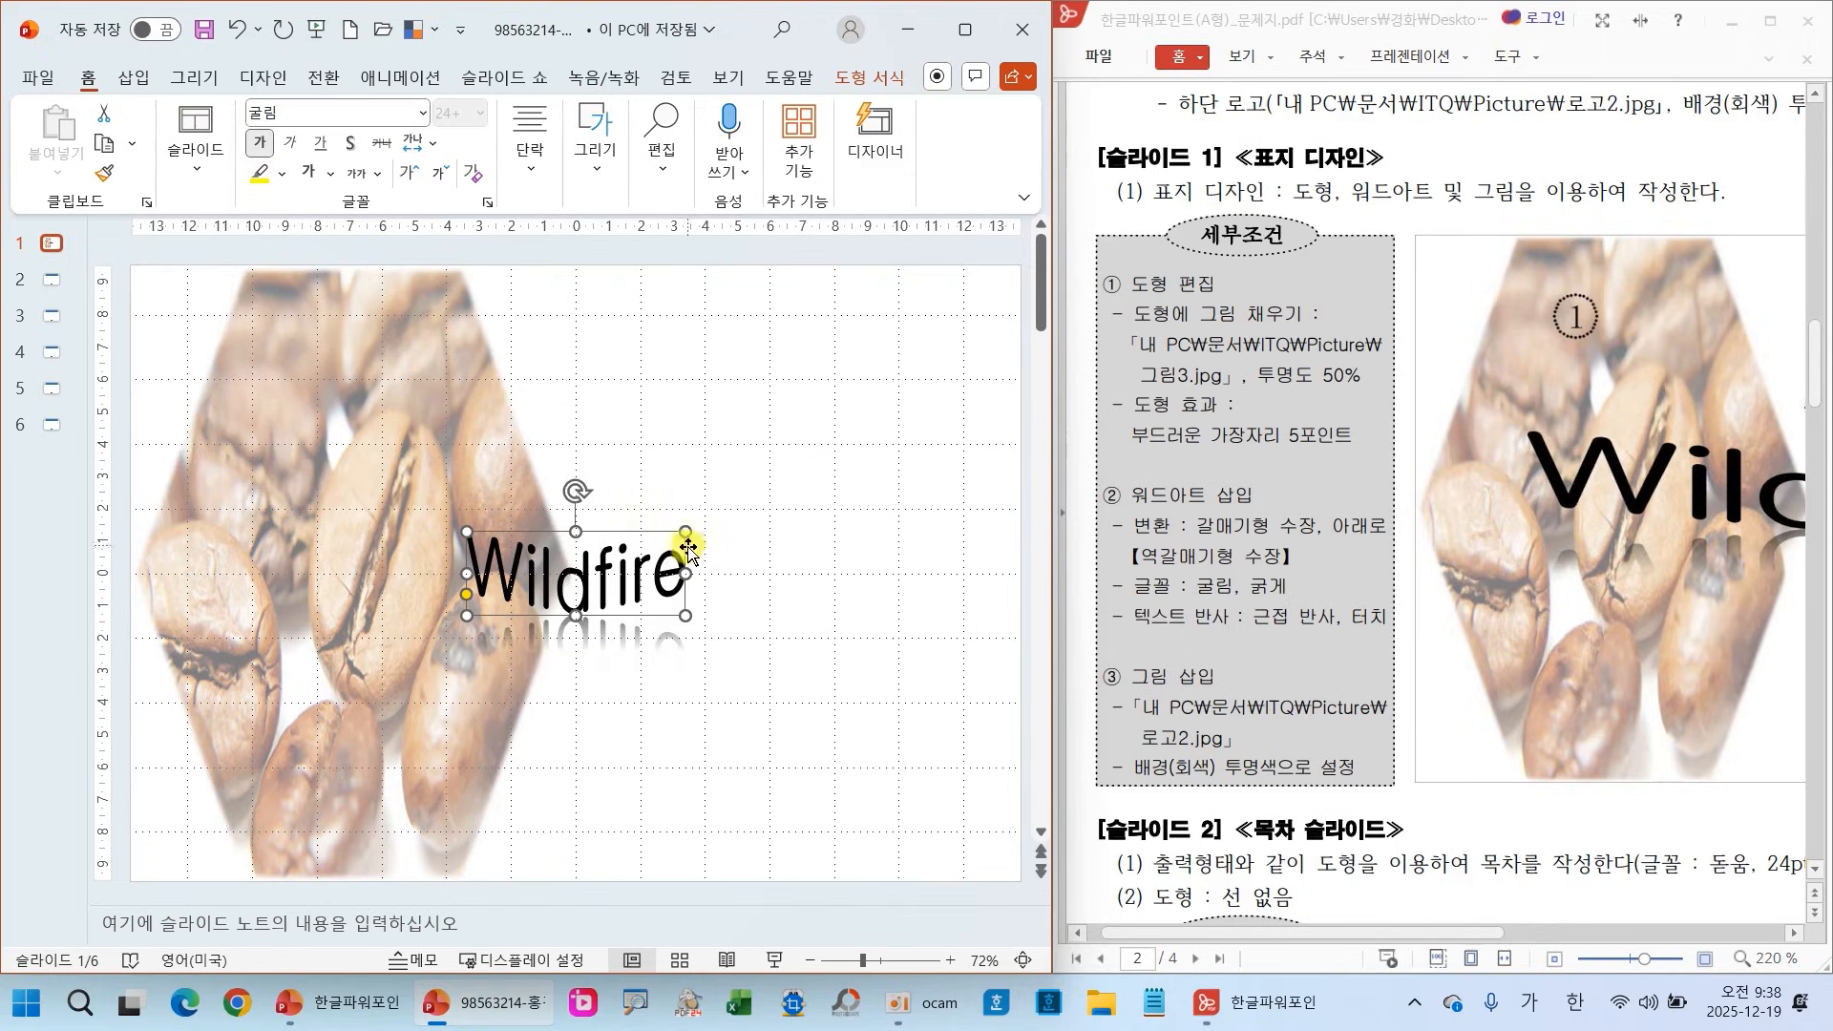
Enlarge the Wildfire WordArt to about 20.5 cm by 4.5 cm and place it across the slide's middle to match the exam paper
drag(686, 535, 988, 447)
drag(912, 618, 786, 666)
drag(1415, 934, 1635, 933)
drag(858, 574, 1007, 575)
drag(849, 656, 926, 636)
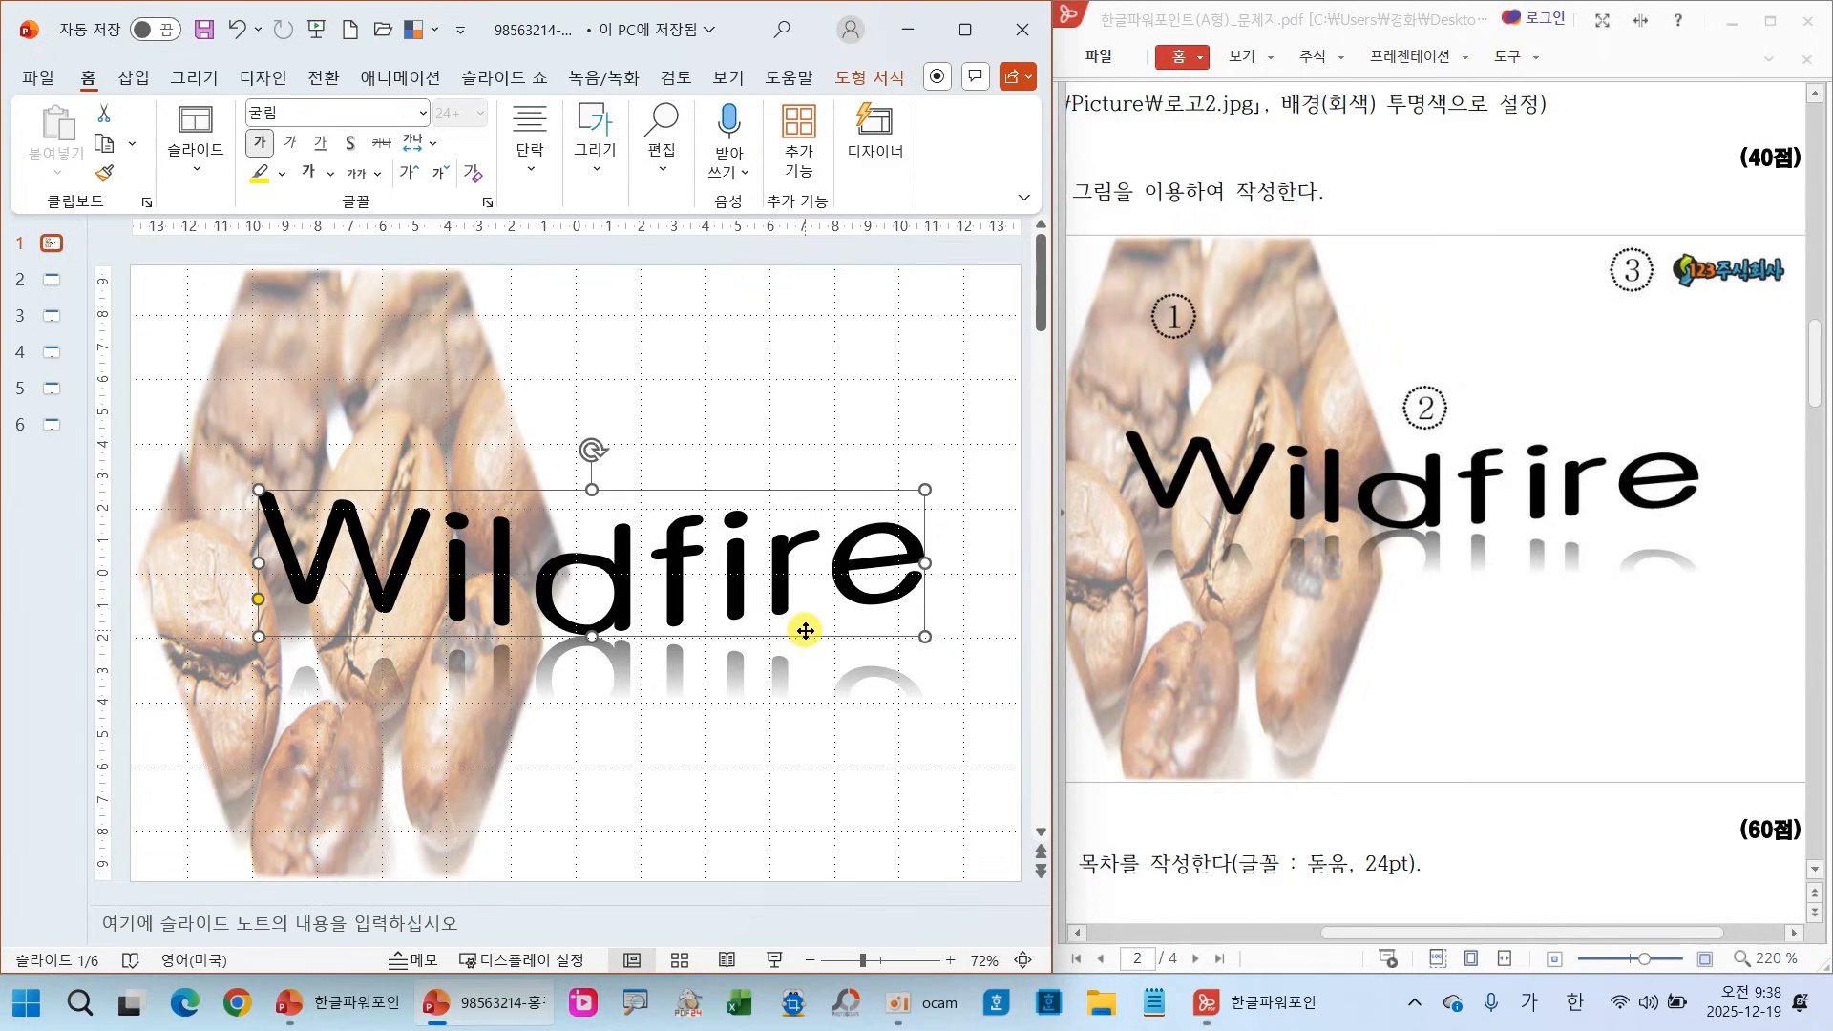
drag(805, 631, 794, 634)
click(879, 403)
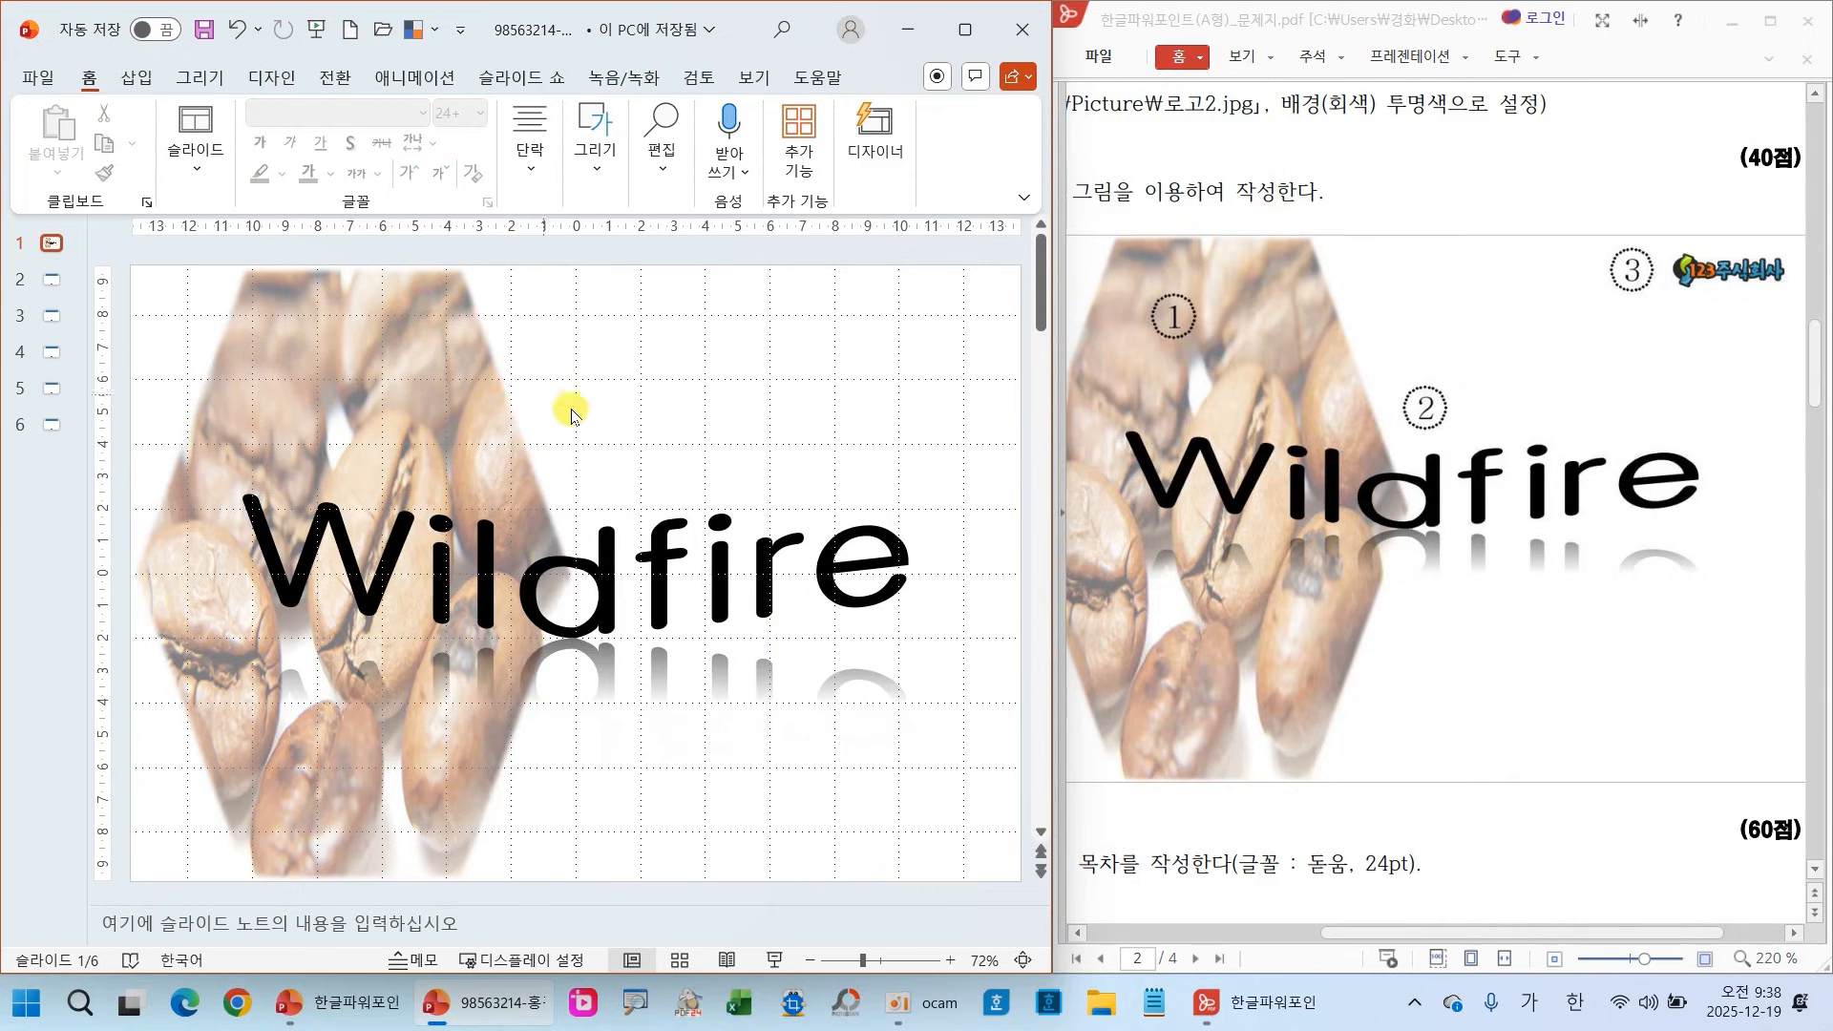
Try the 궁서 font on the Wildfire WordArt and set it back to 굴림
click(618, 540)
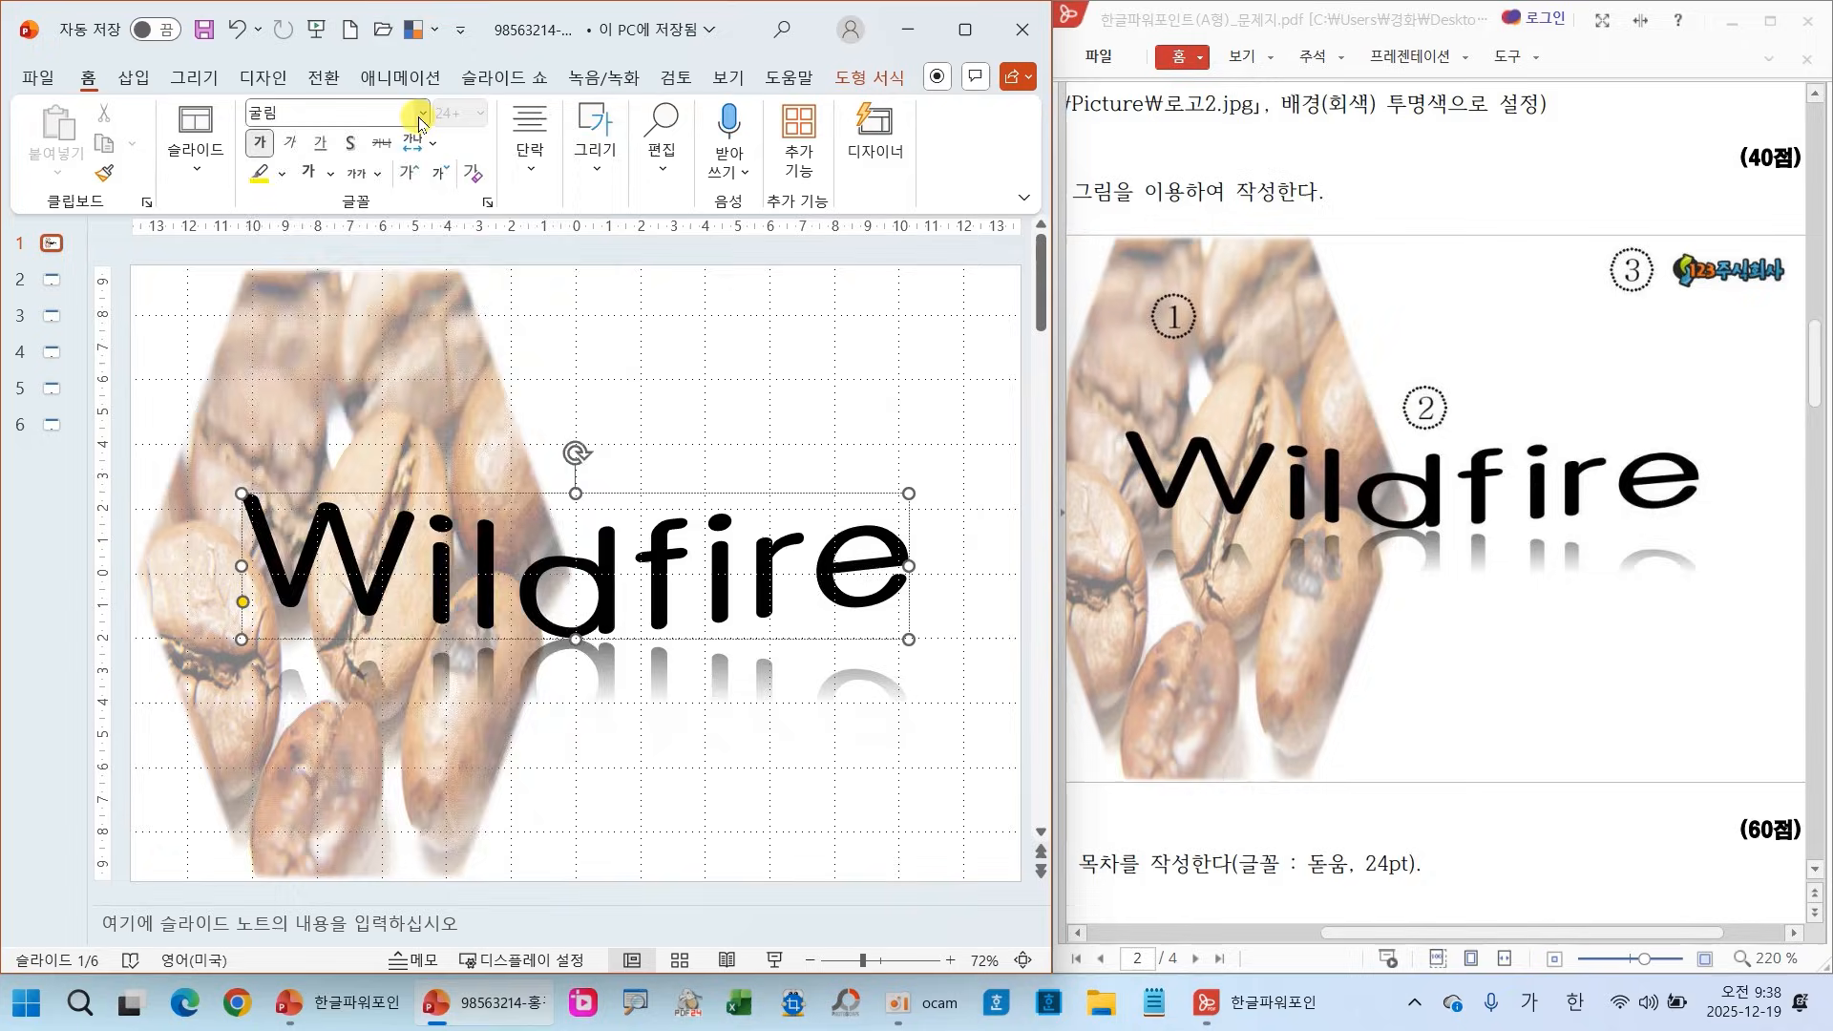
click(420, 117)
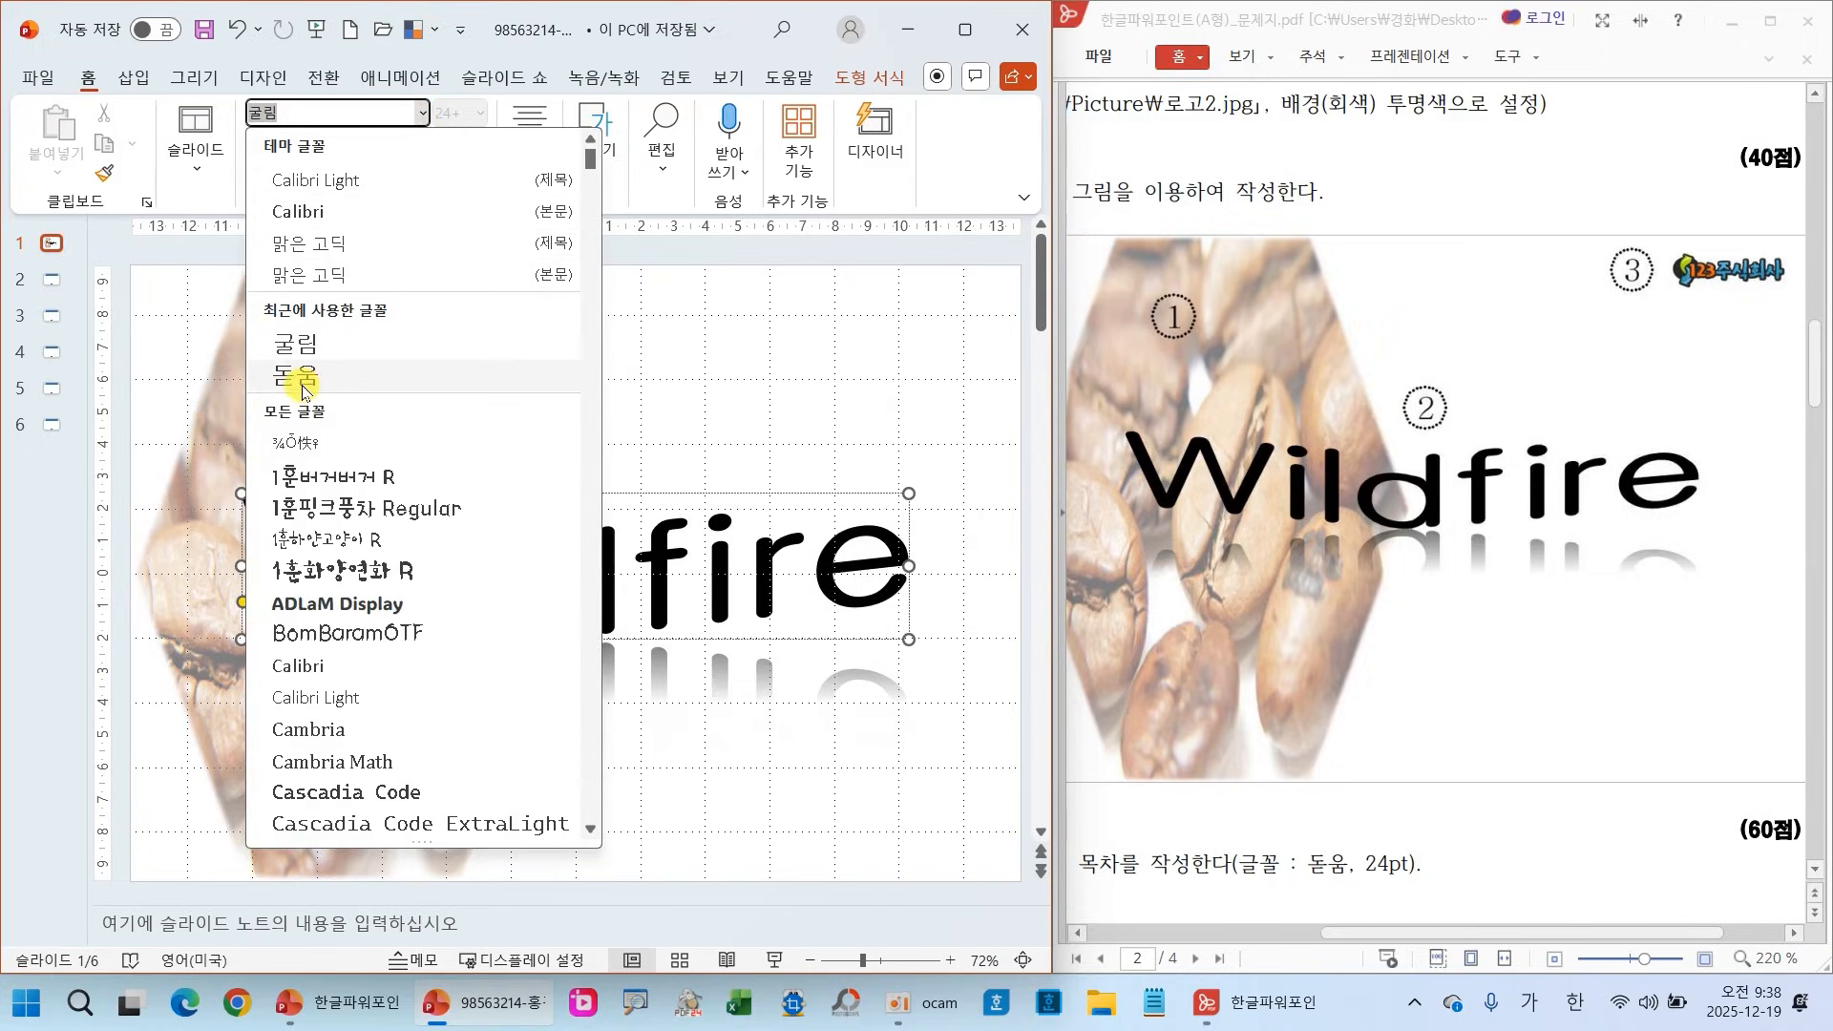
text(궁)
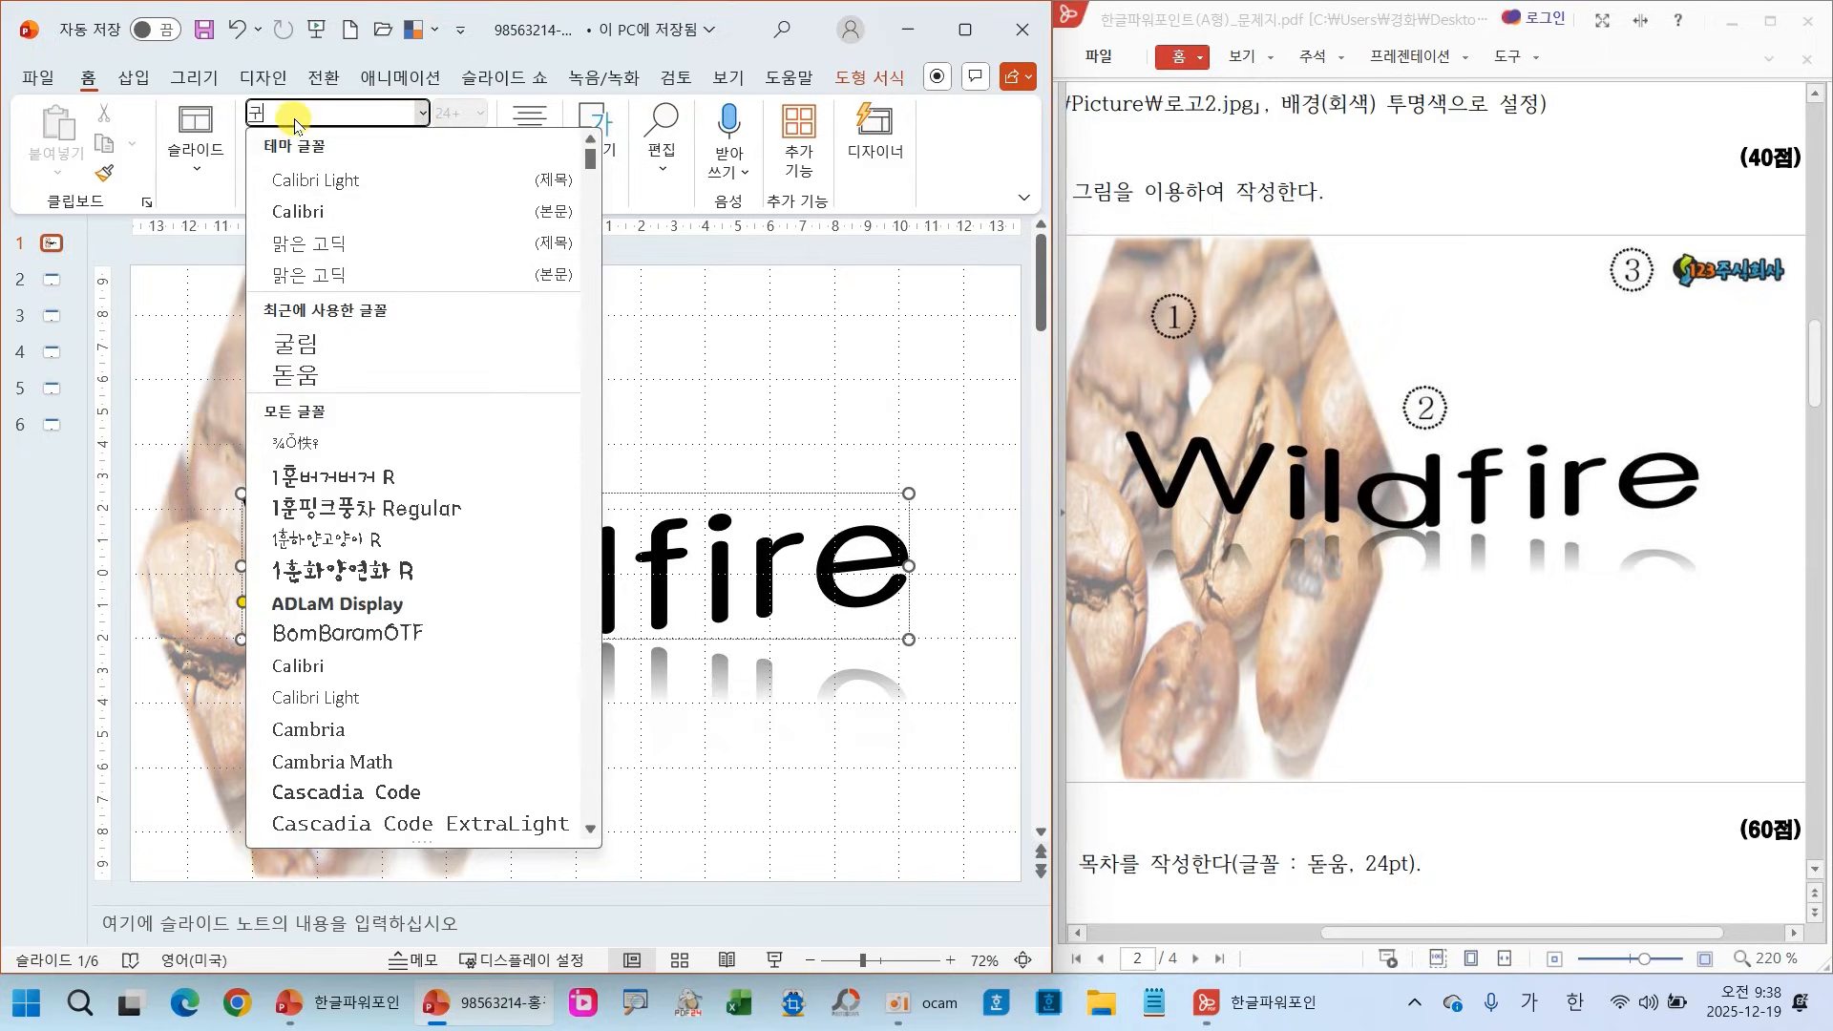
text(서)
key(Return)
click(798, 496)
click(423, 113)
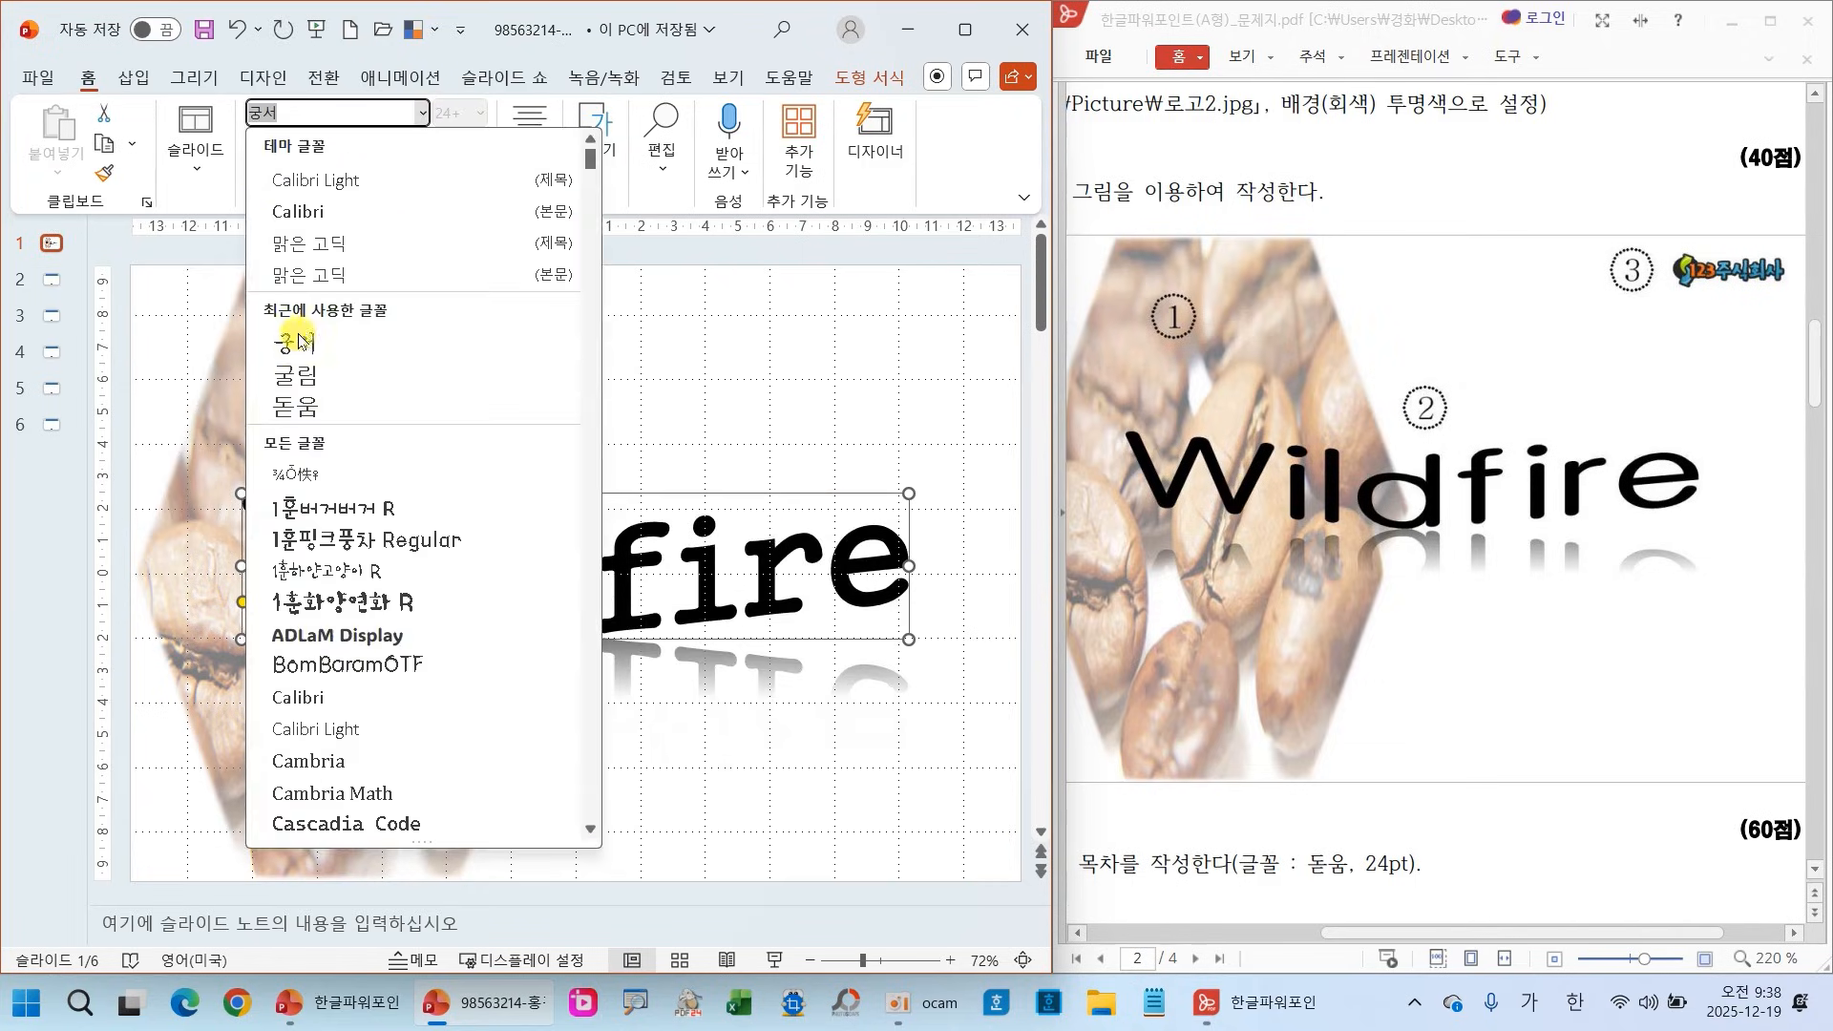
click(293, 378)
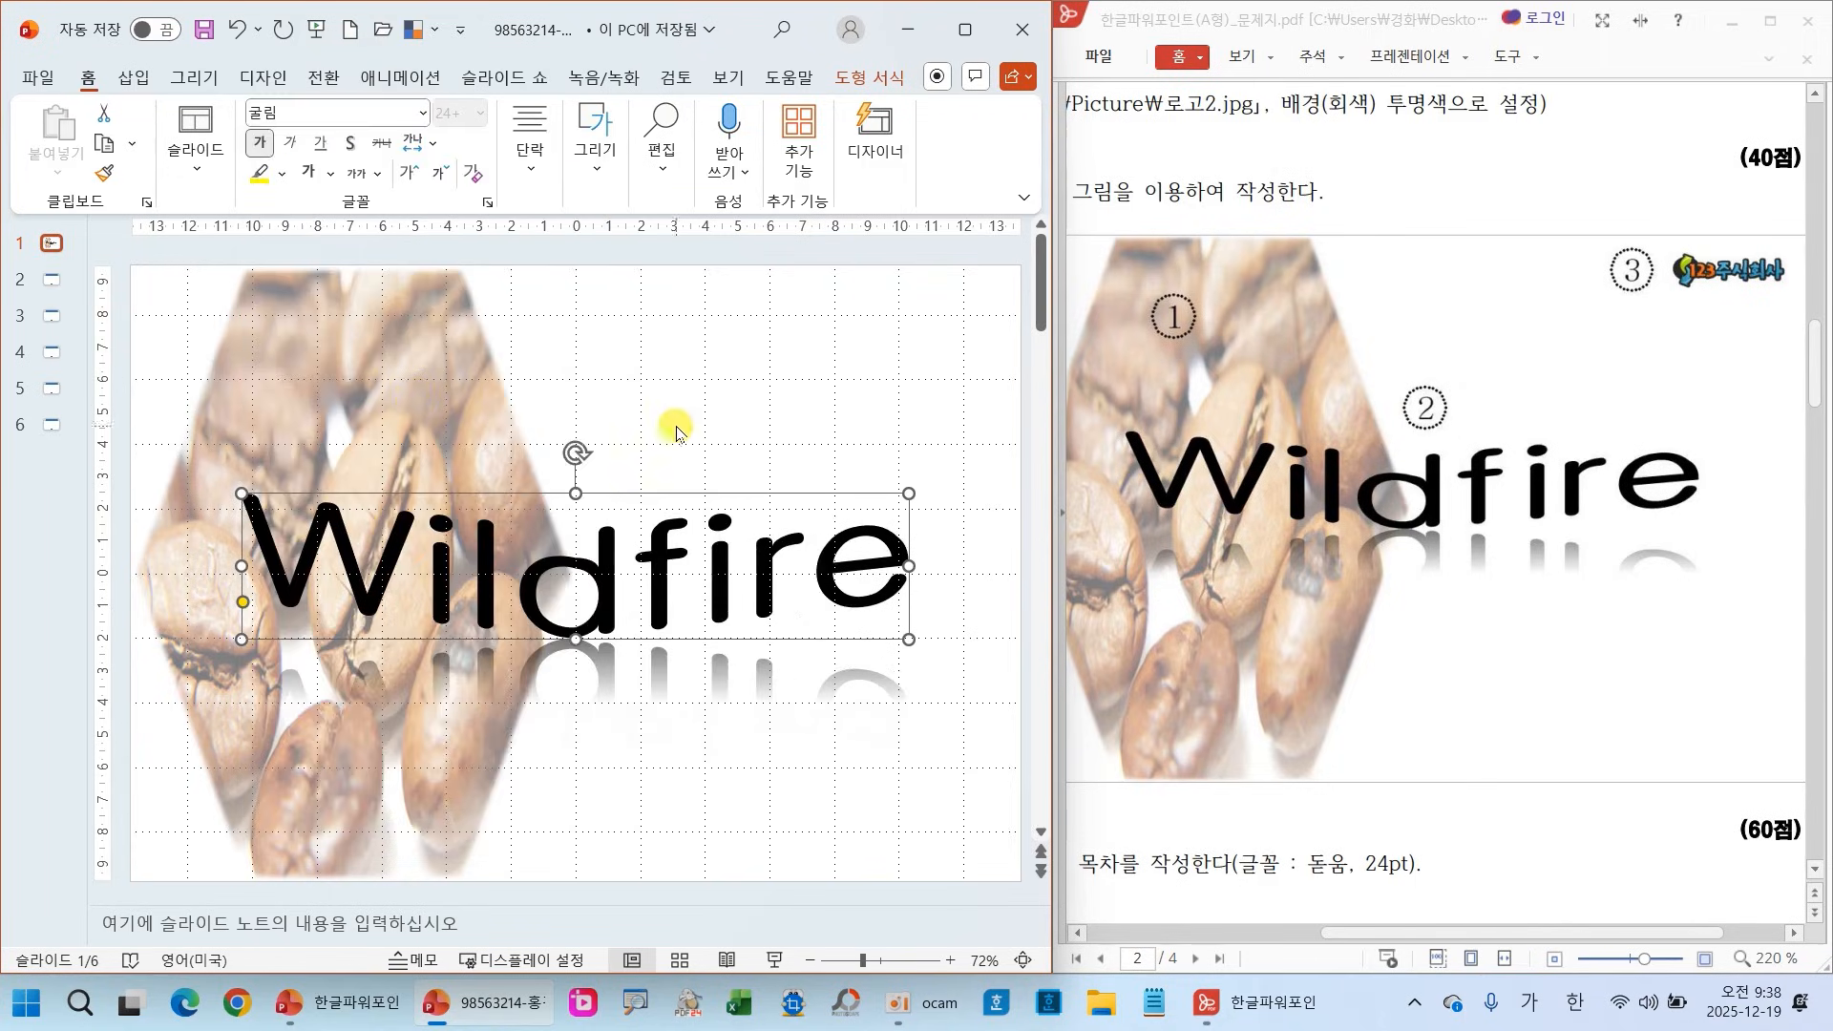
click(689, 426)
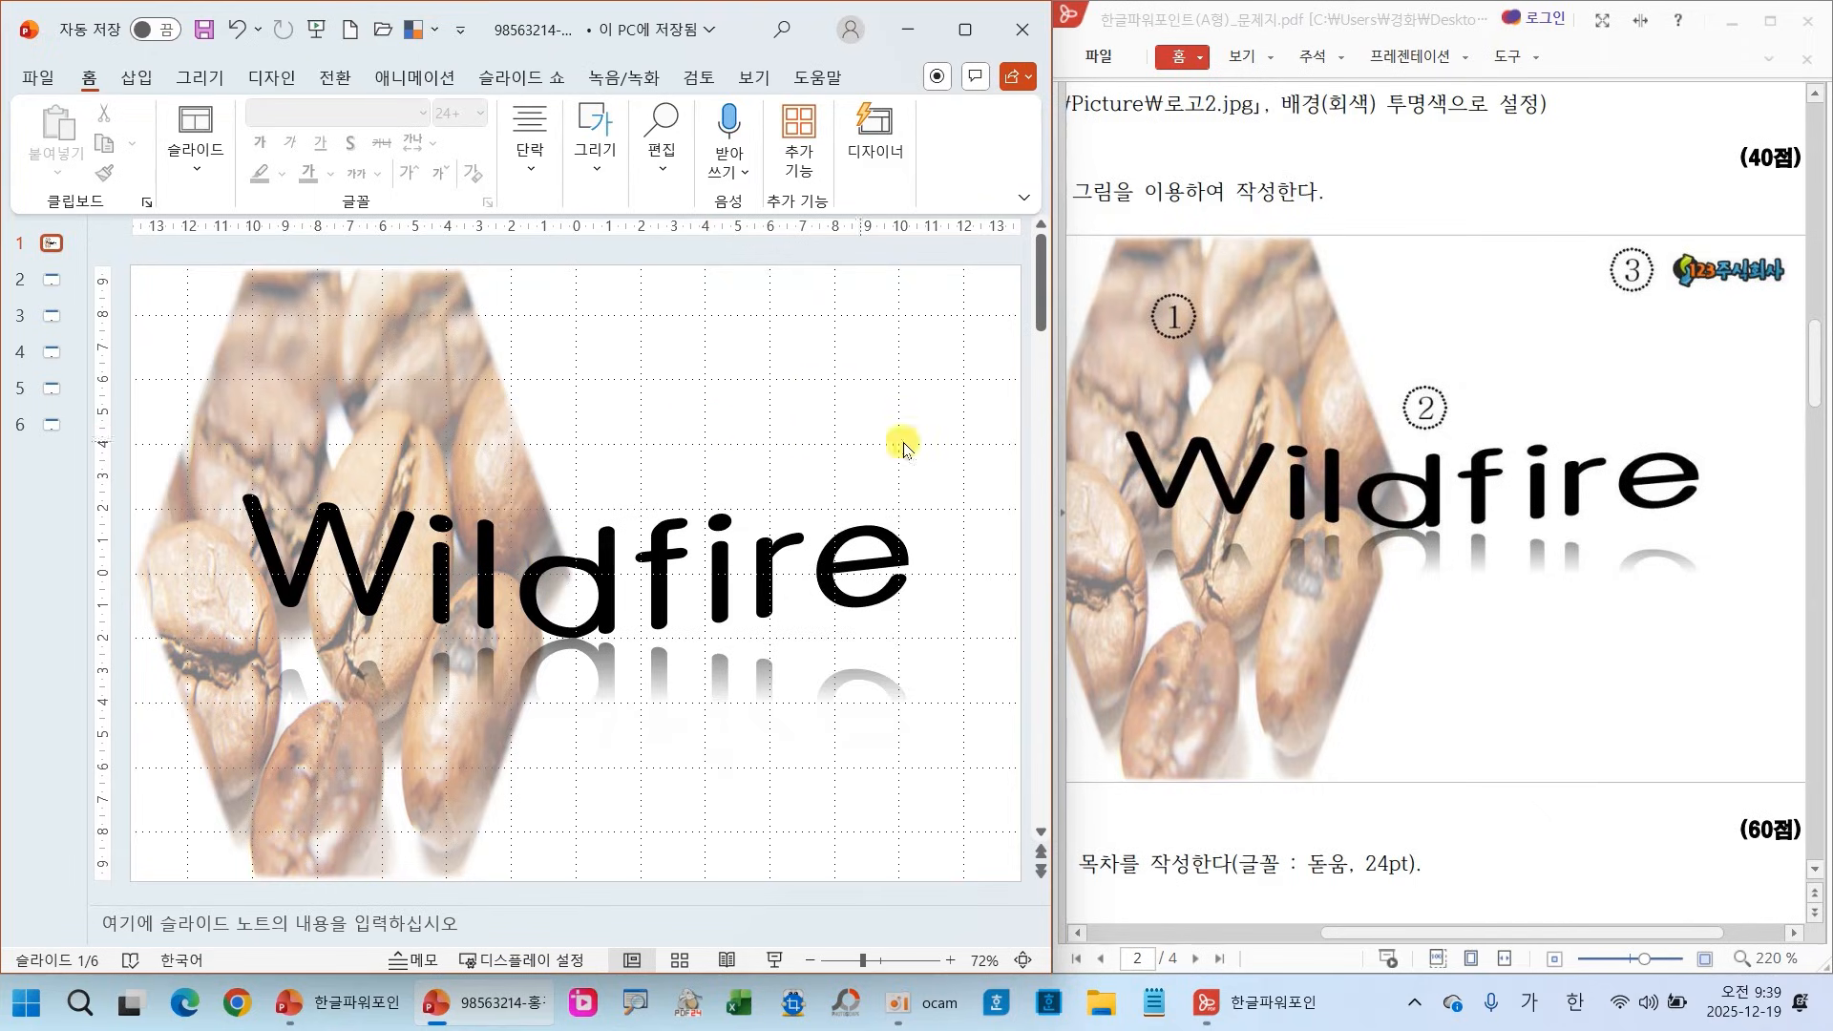
Insert the picture 로고2.jpg from the ITQ Picture folder onto the cover slide
drag(1531, 932, 1317, 936)
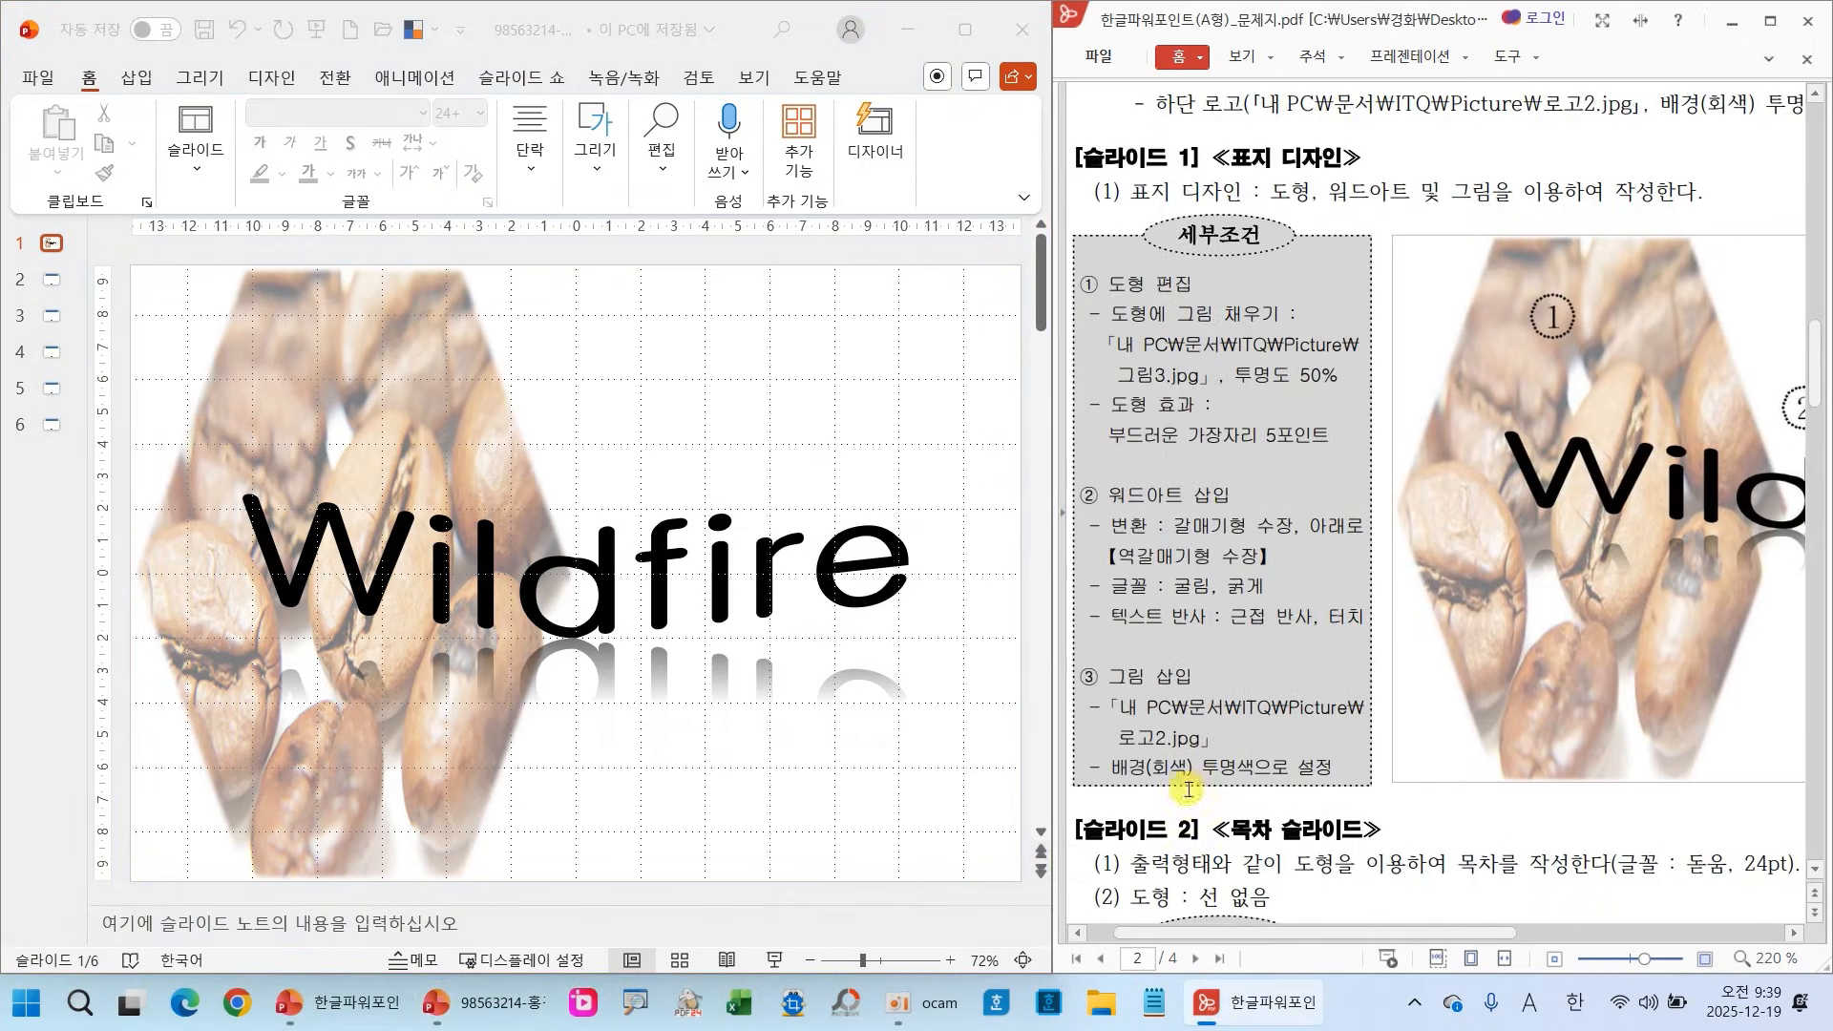
click(136, 77)
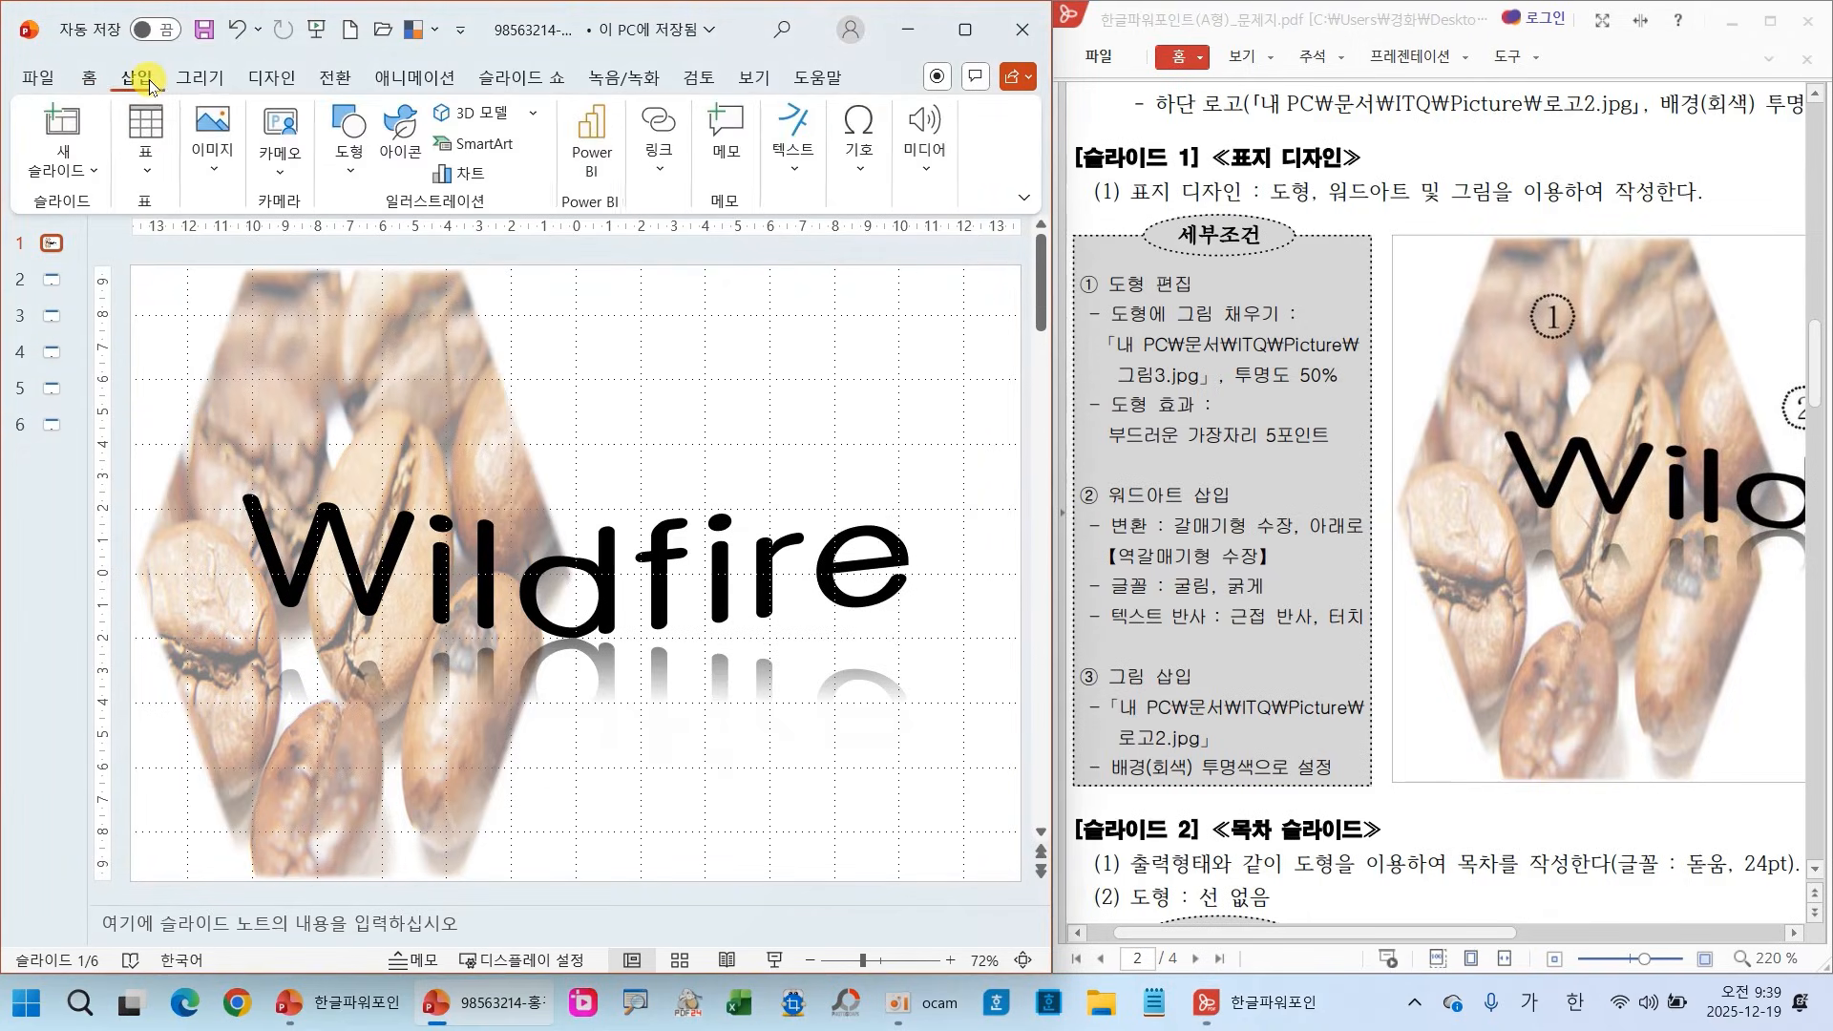
click(234, 124)
click(214, 250)
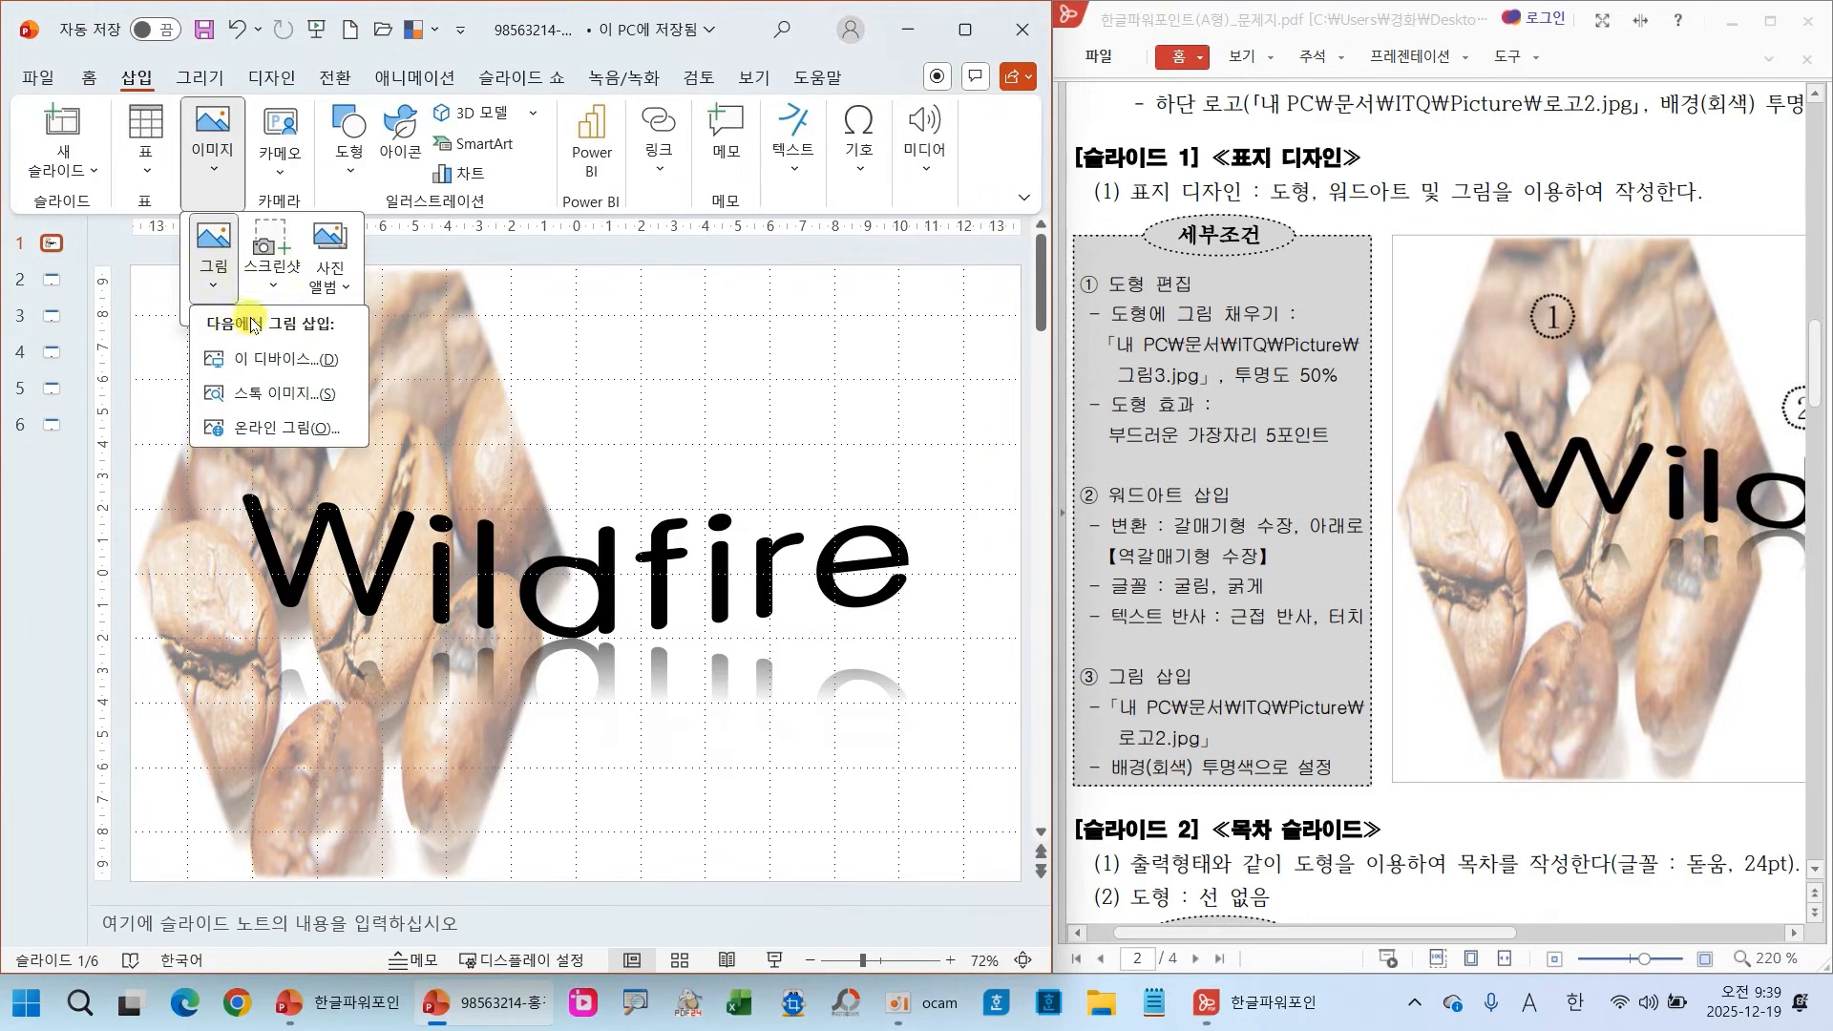
click(253, 357)
click(673, 368)
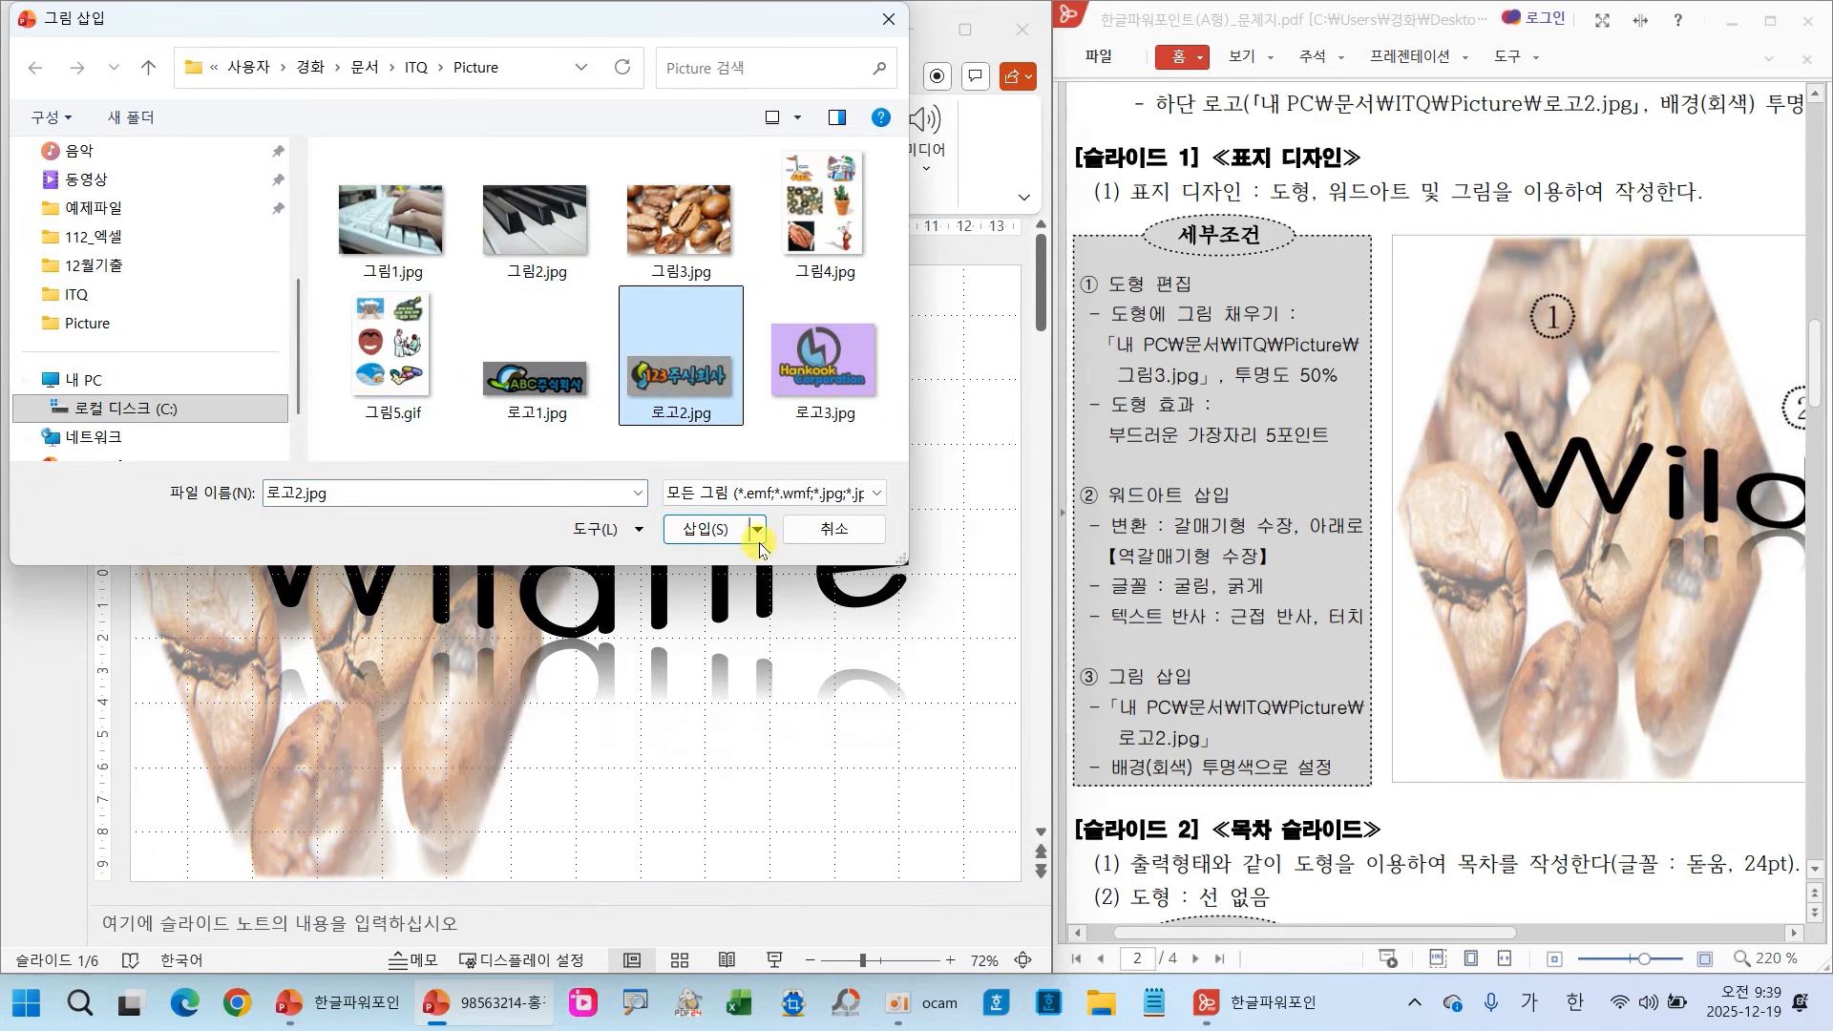
click(723, 529)
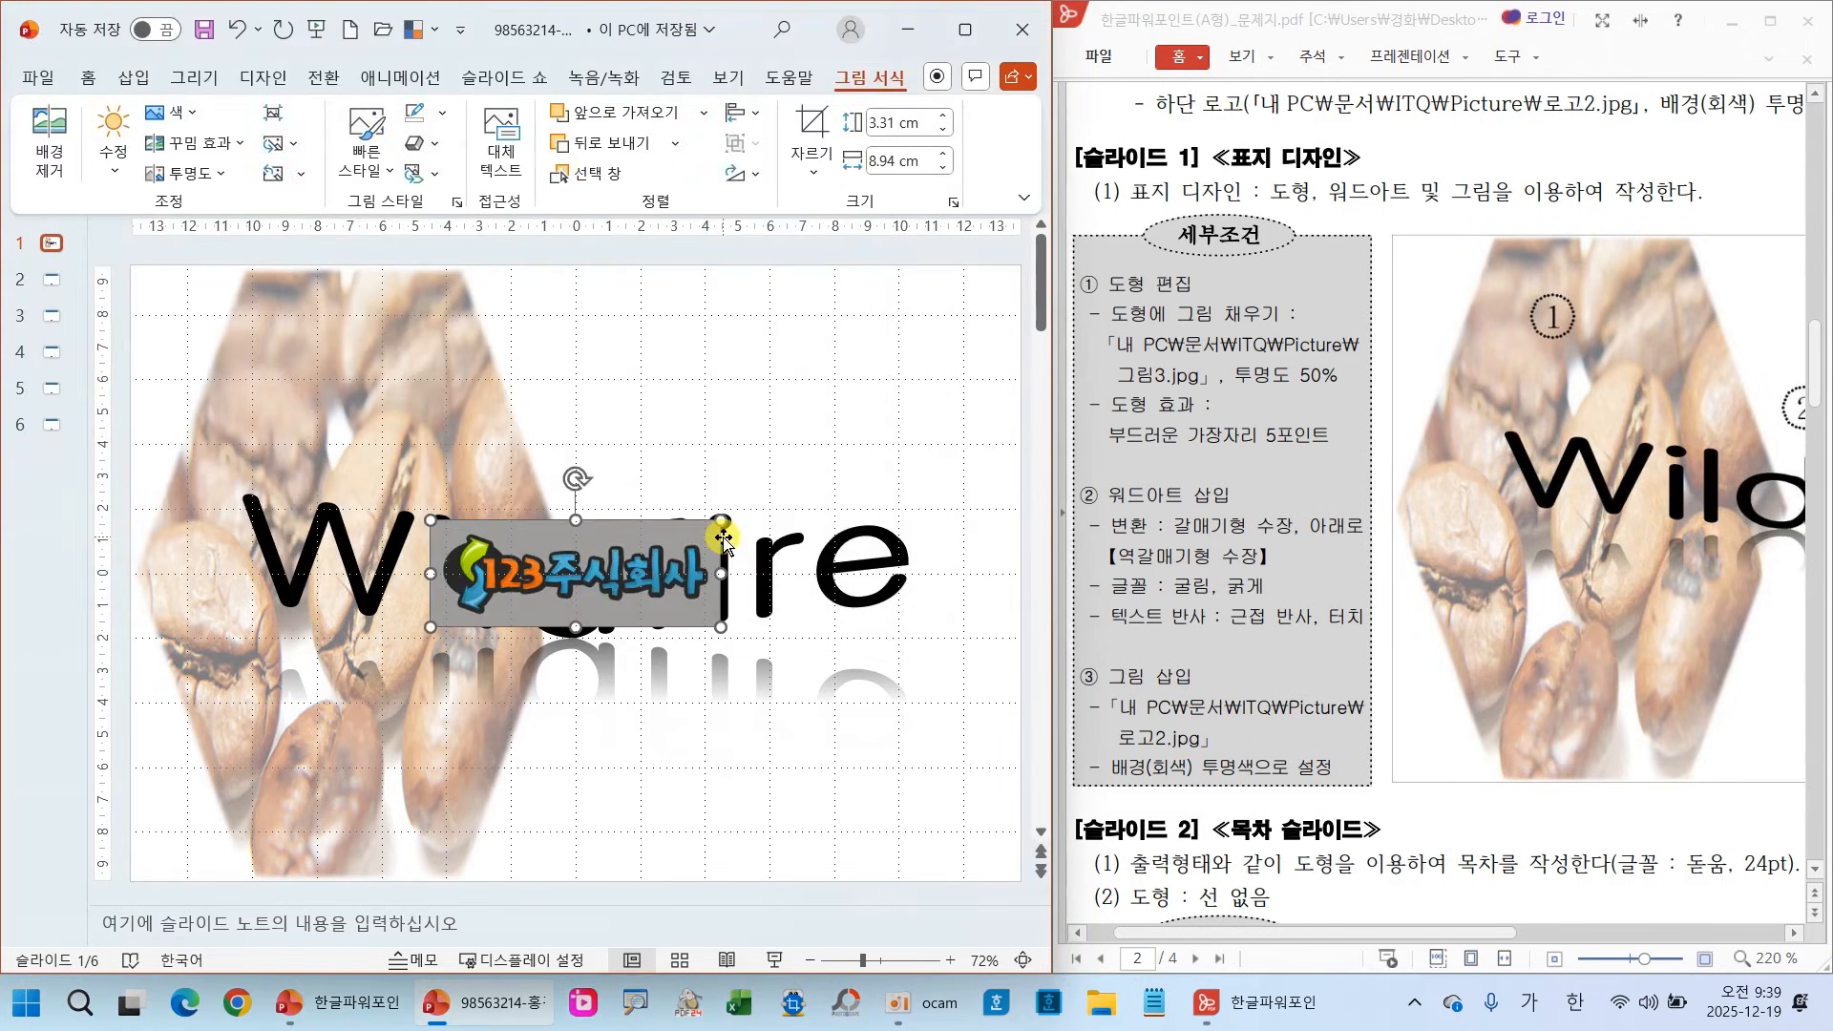
Make the gray background of the inserted 123주식회사 logo transparent
click(168, 111)
click(239, 580)
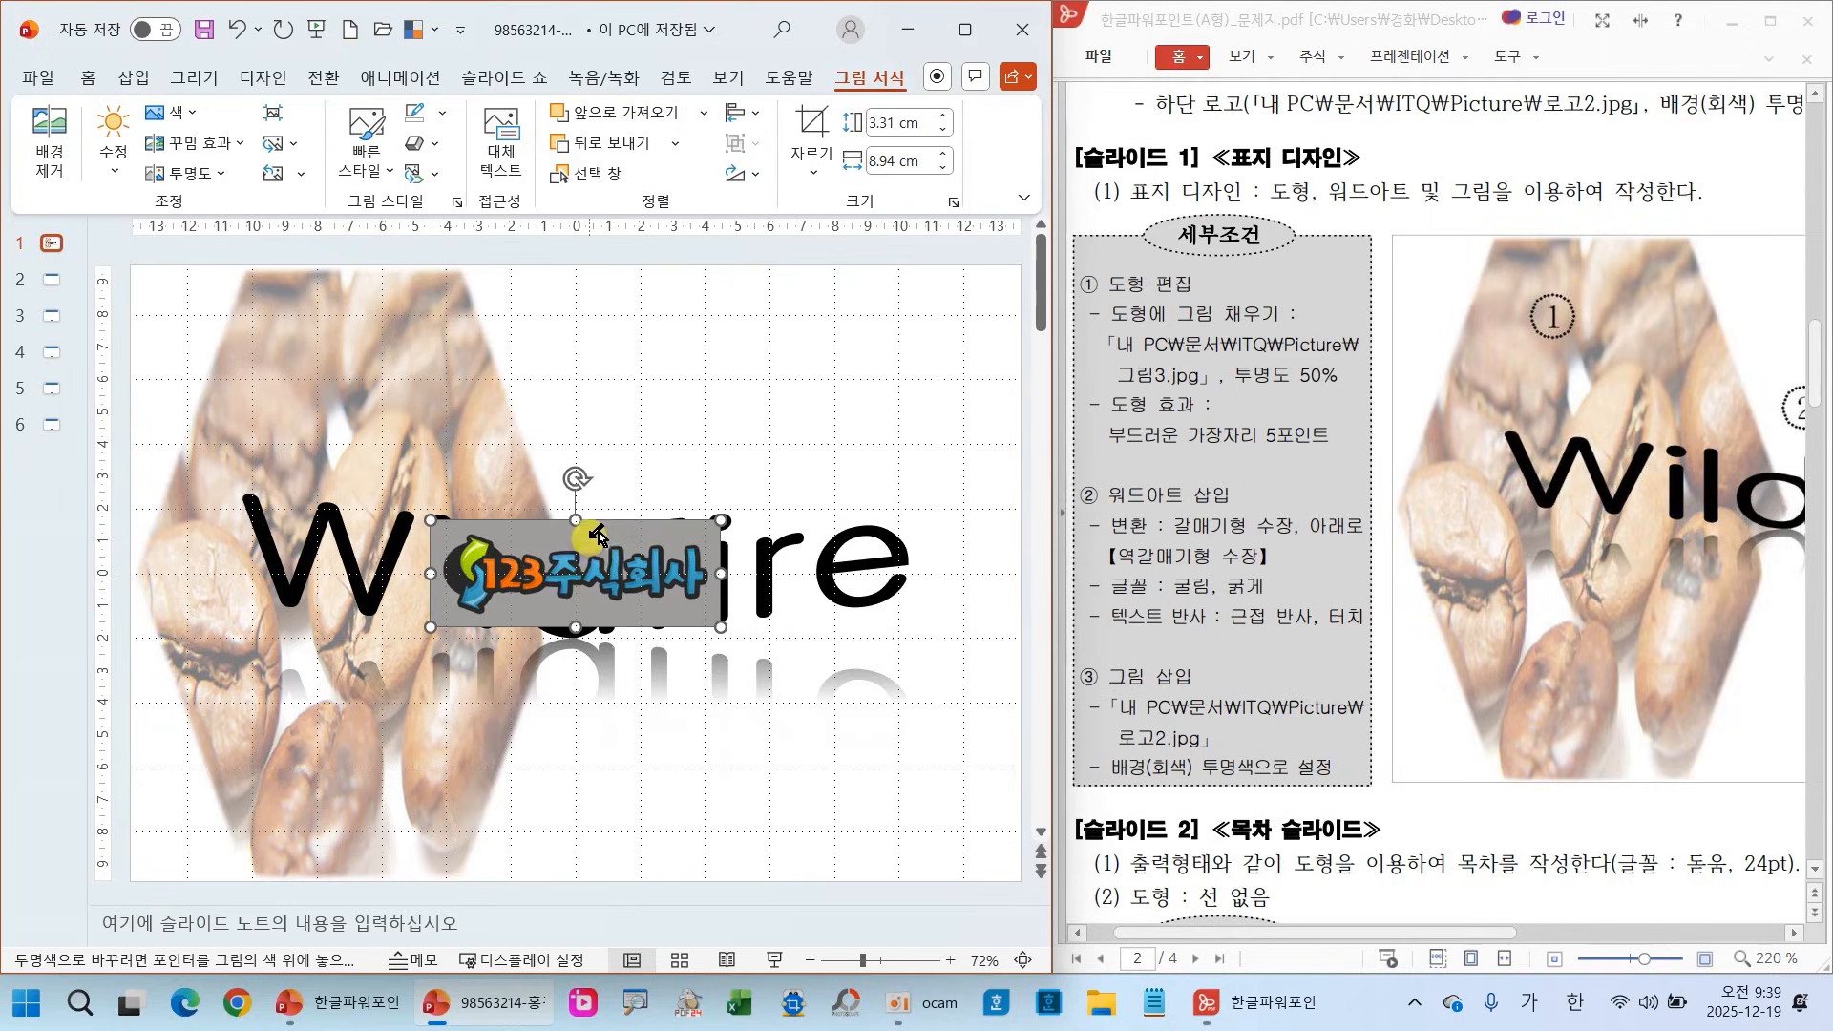
click(579, 573)
Move the logo to the cover slide's upper-right corner, shrink it to about 4.03 cm by 1.49 cm to match the exam paper, and save
drag(579, 574, 872, 320)
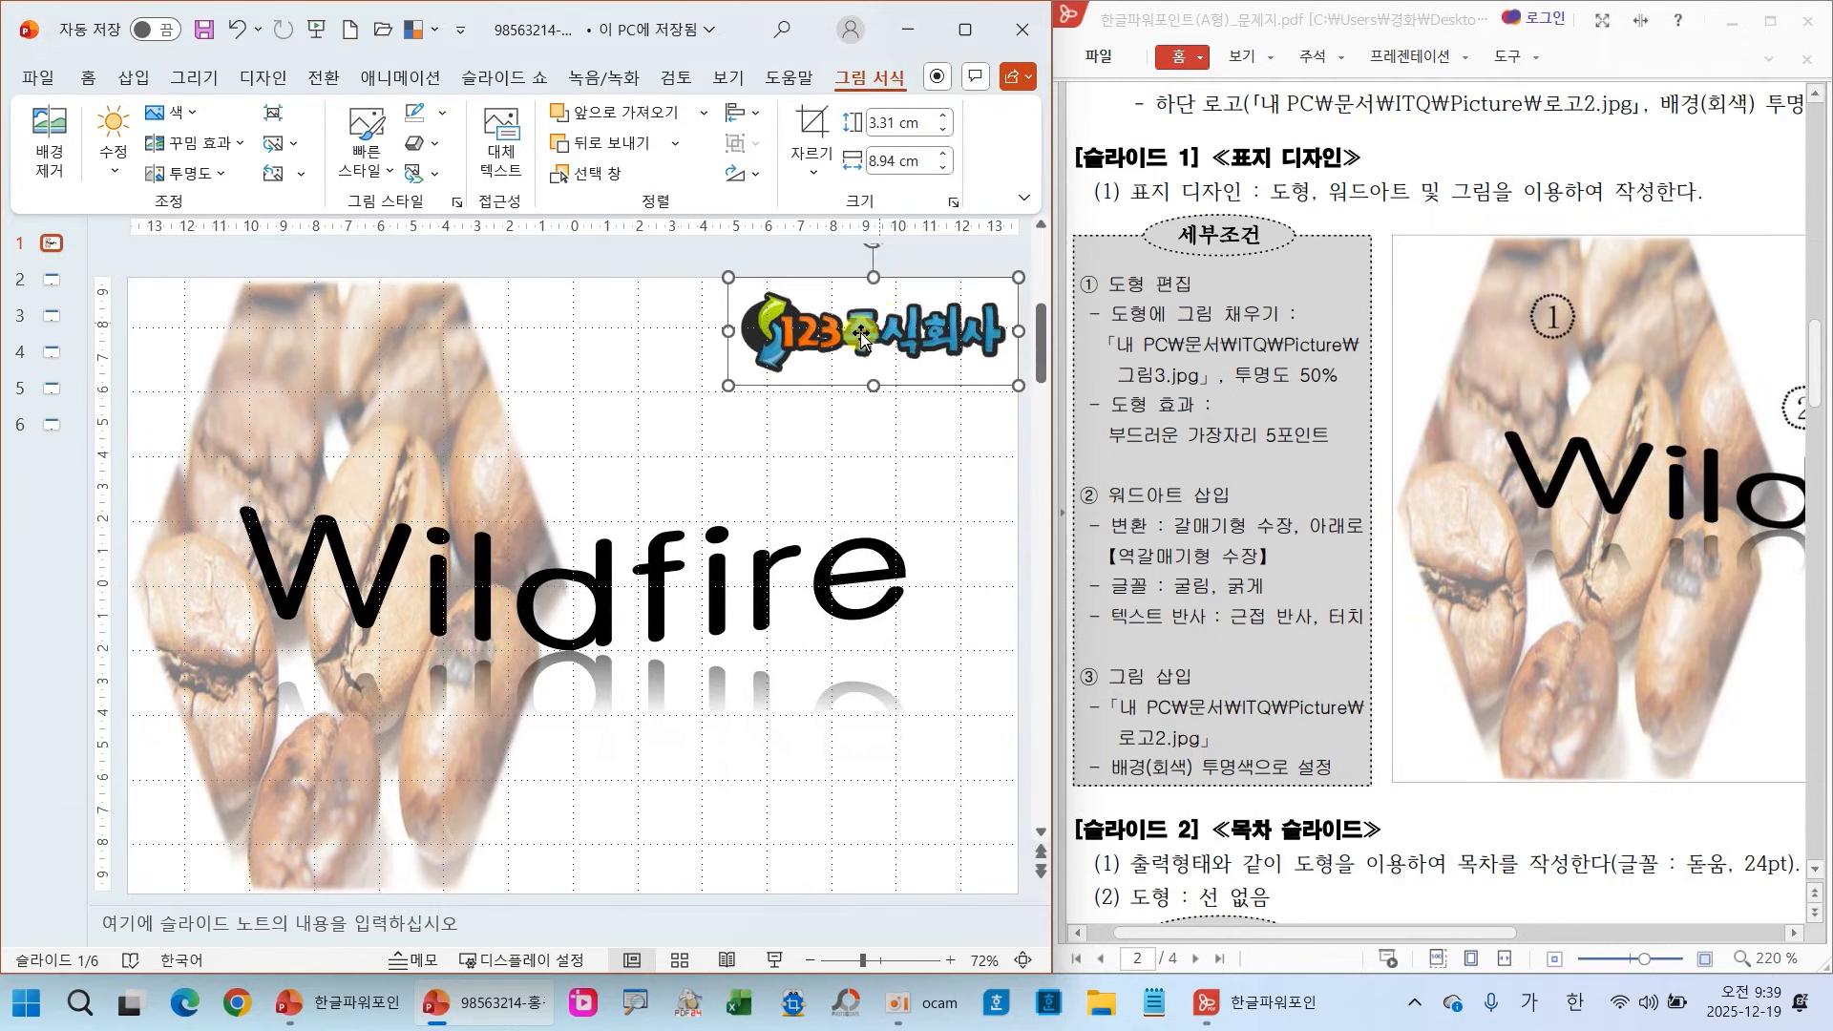
drag(734, 388, 862, 334)
drag(1487, 934, 1744, 933)
click(958, 318)
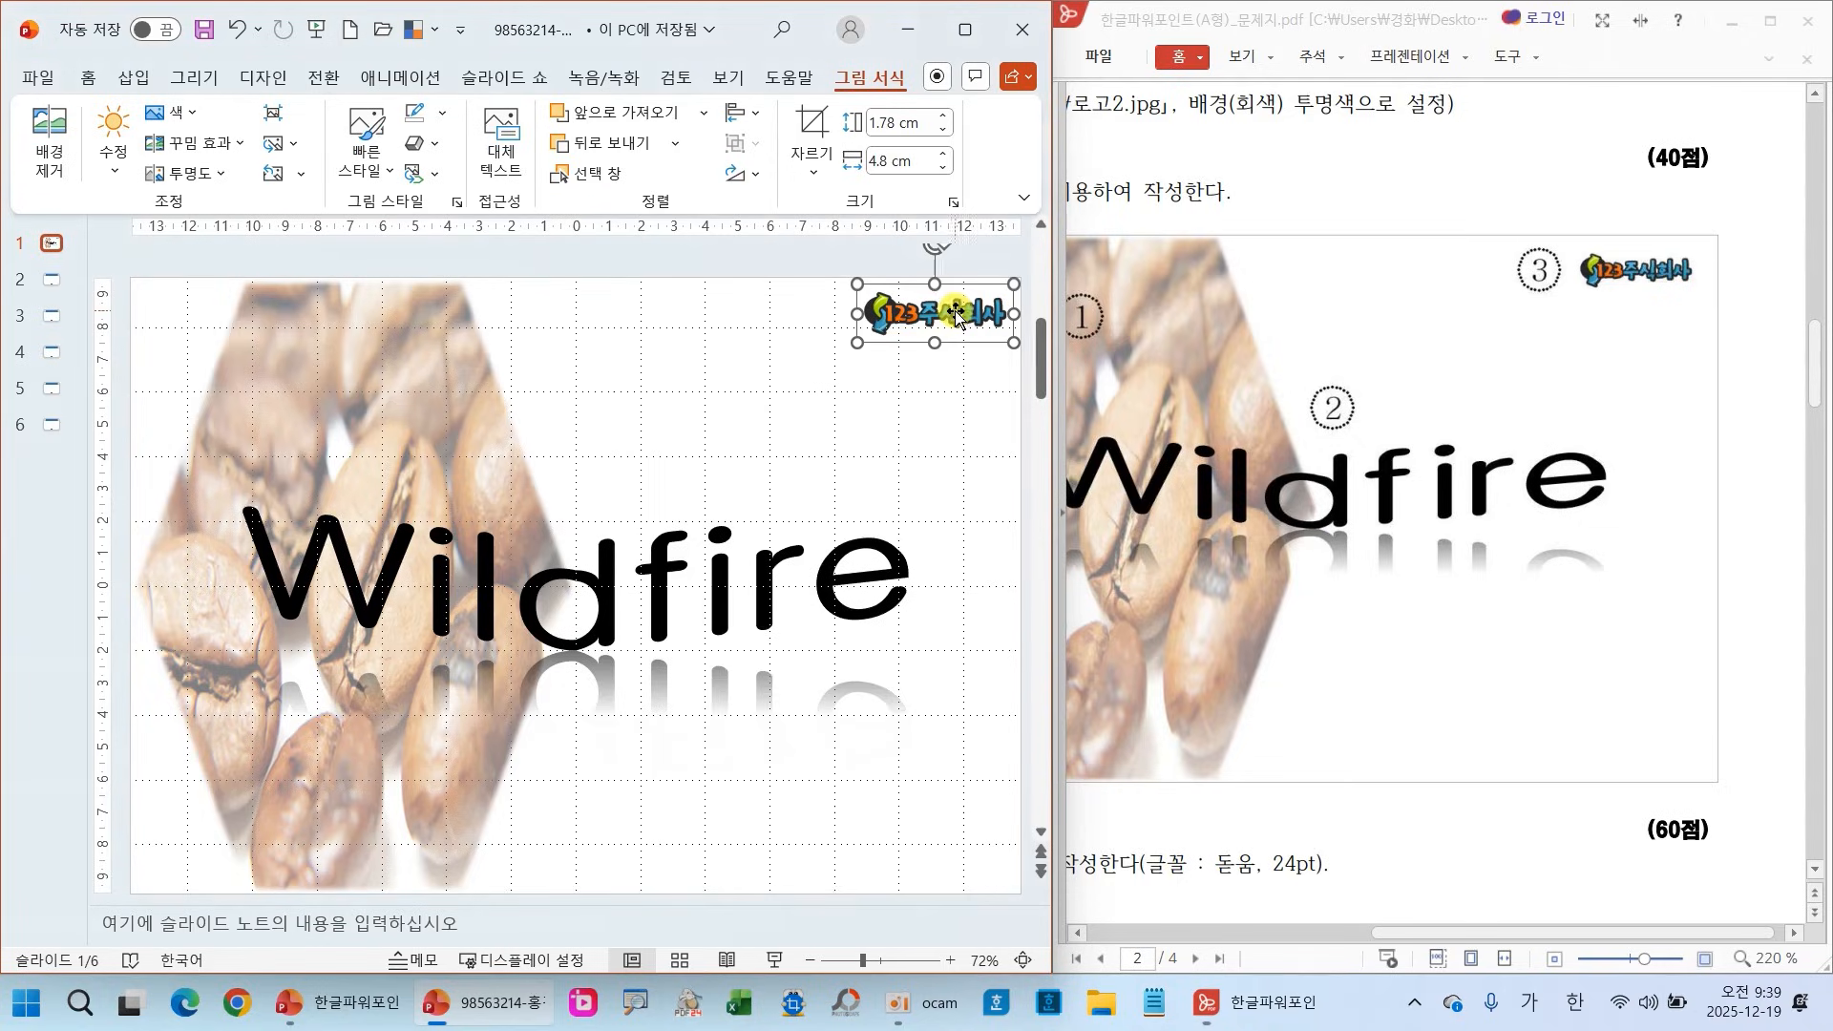
drag(936, 318, 869, 296)
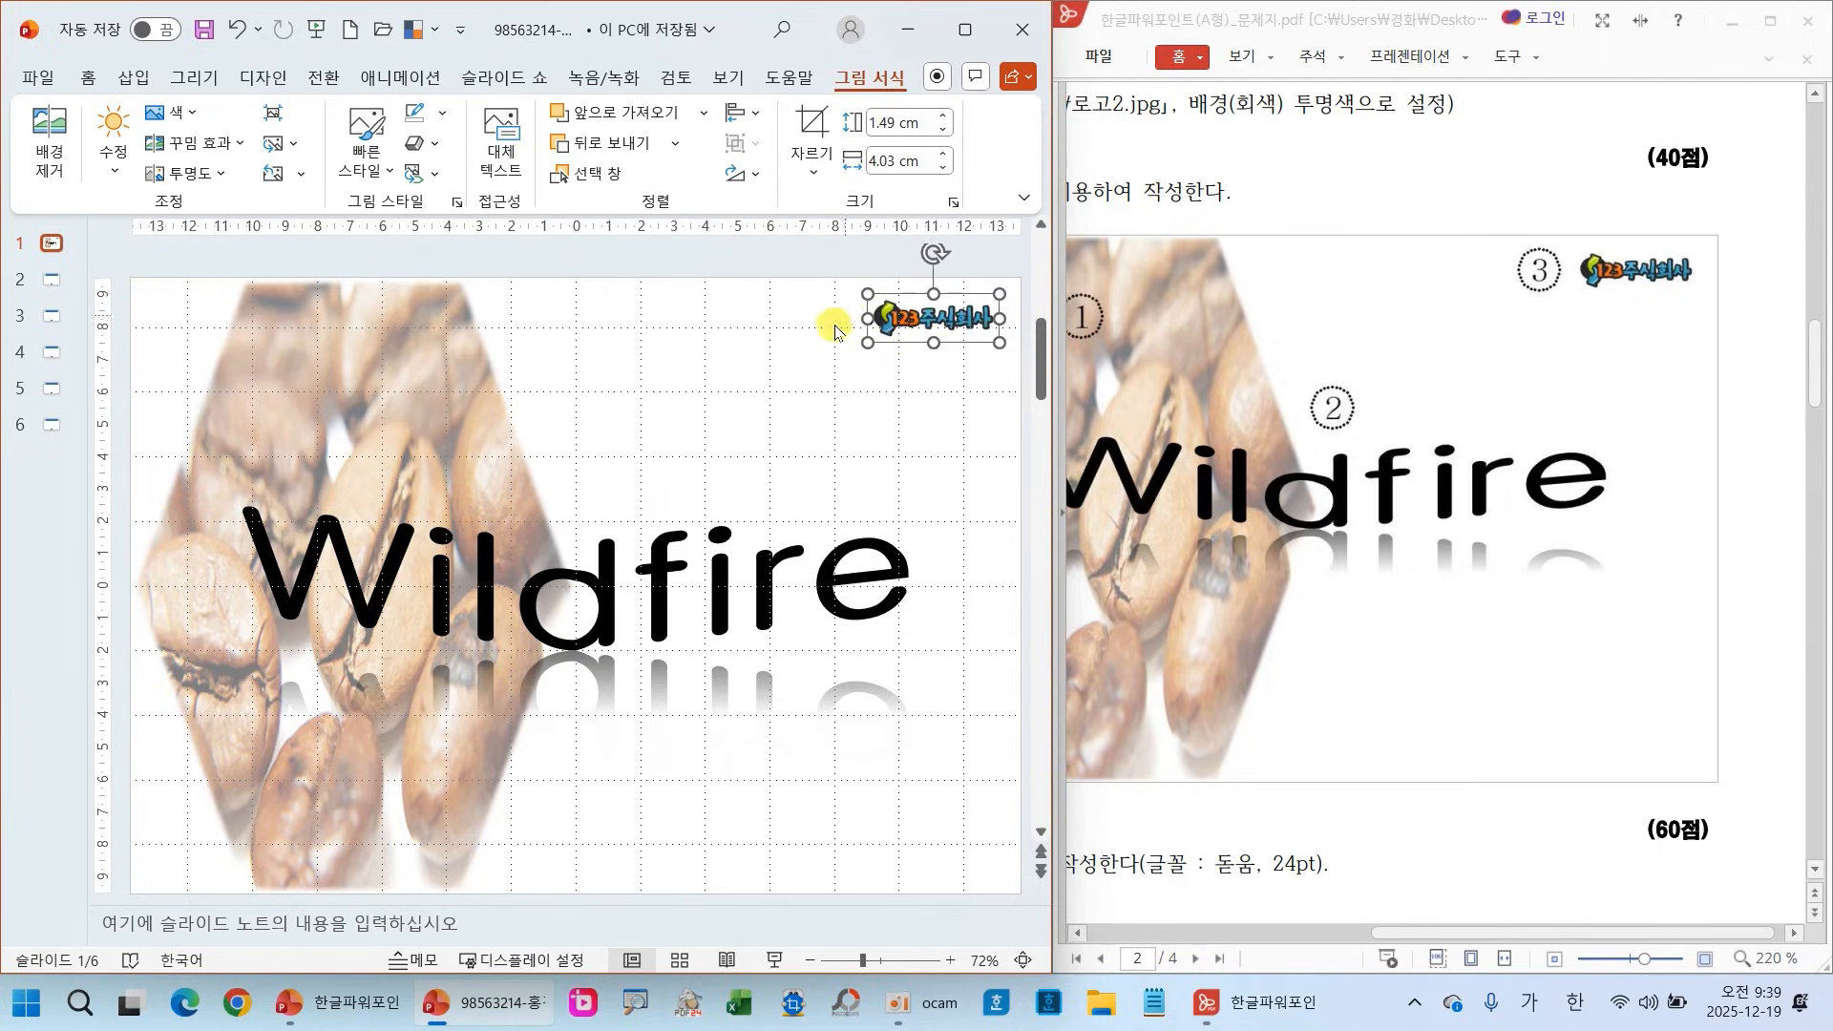
click(878, 408)
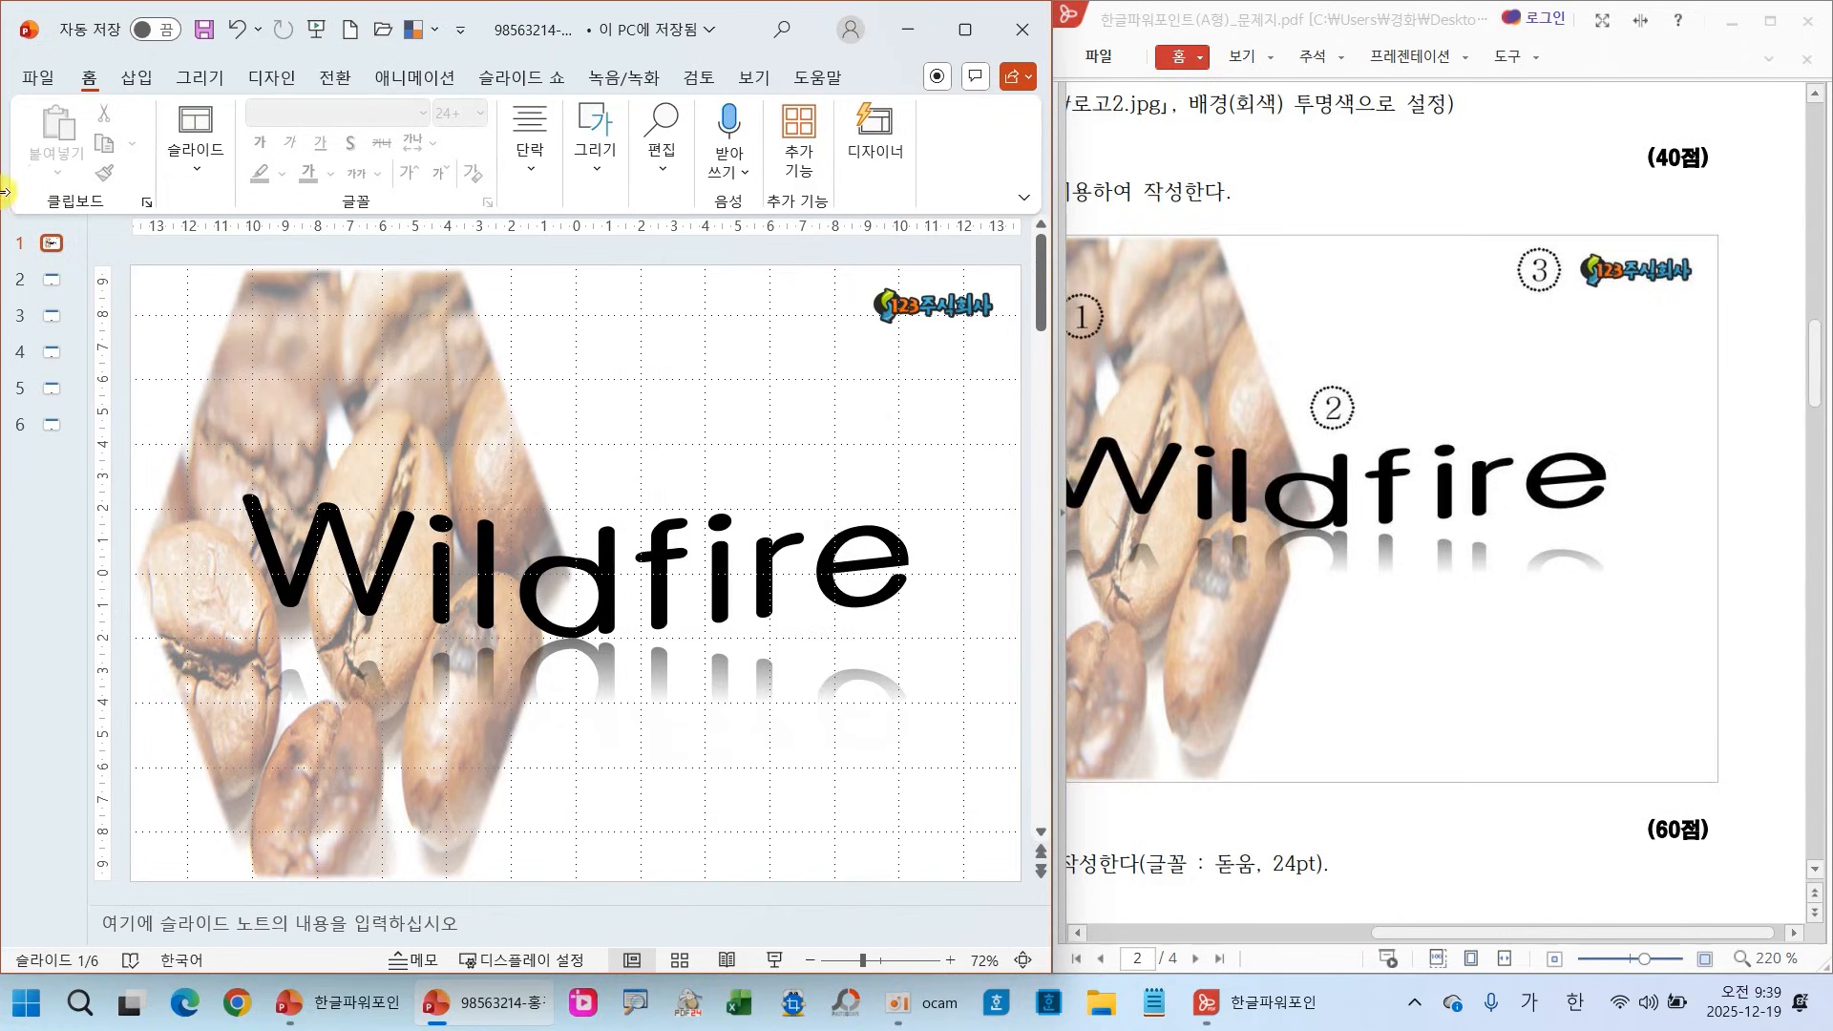
click(200, 35)
Enter 목차 as the title of slide 2 and delete its empty content placeholder
scroll(1315, 665, down, 1)
key(alt+Tab)
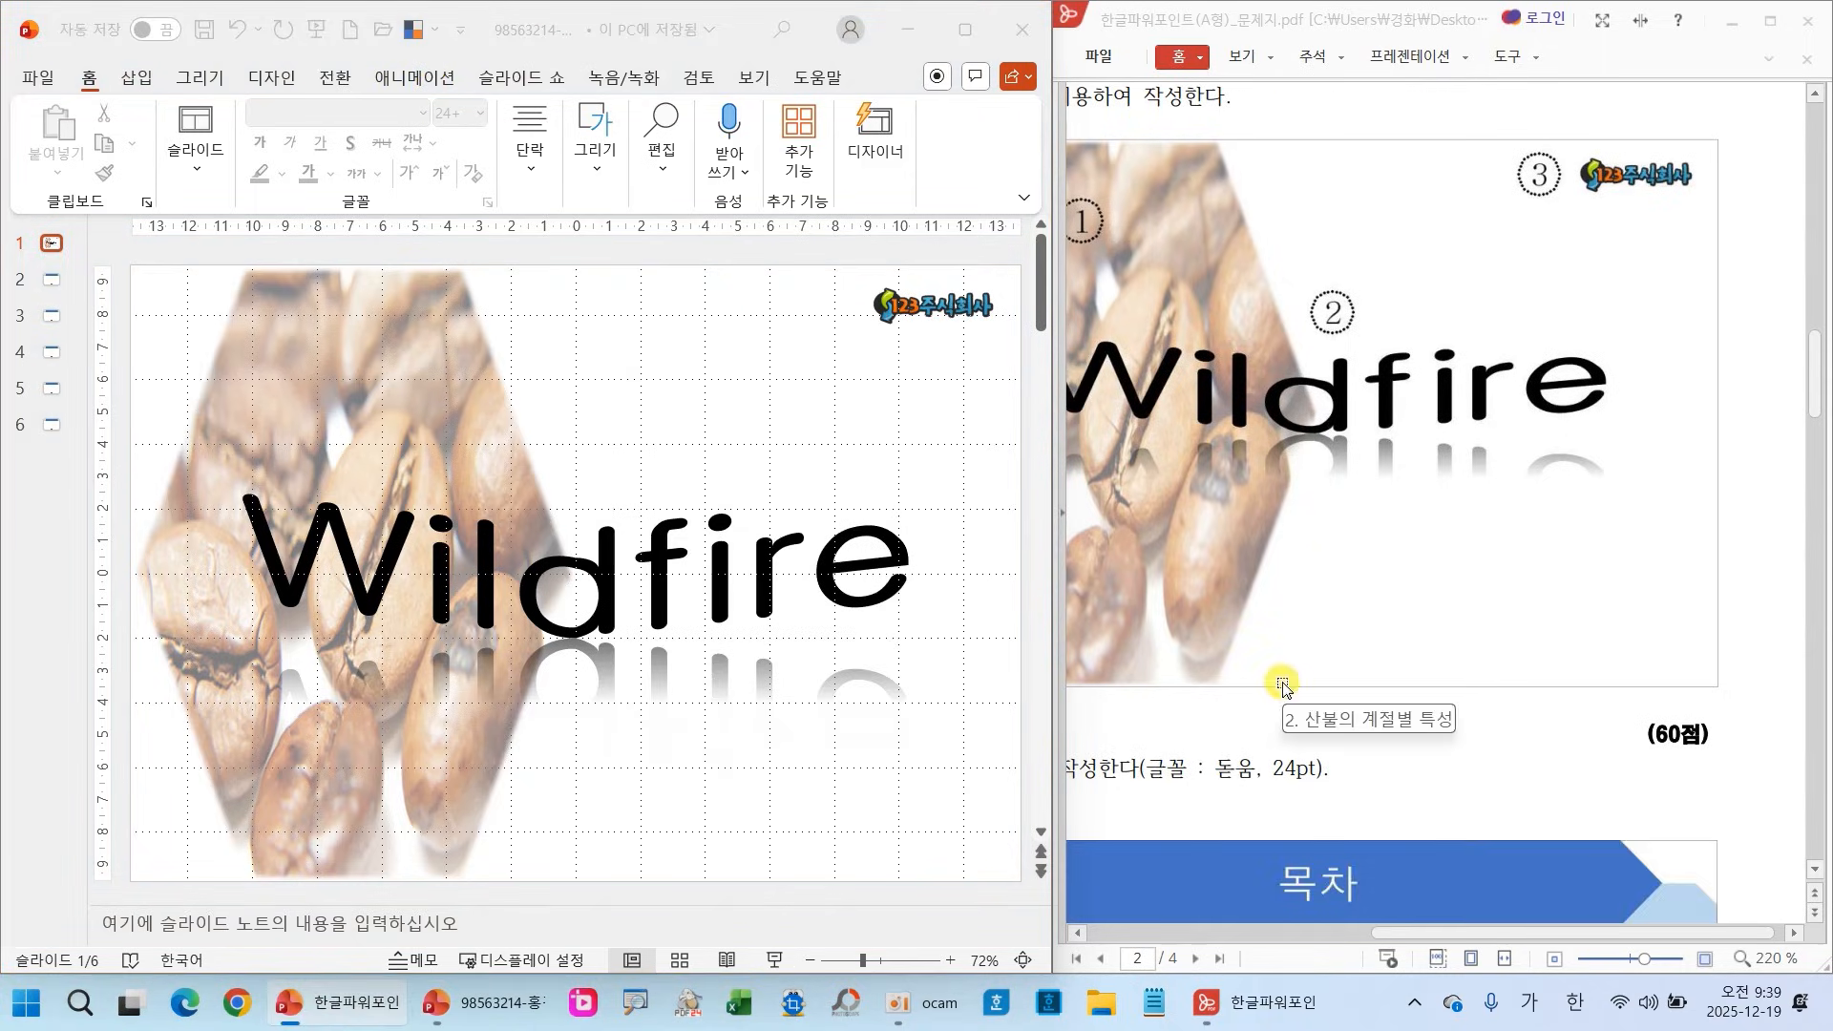
scroll(1284, 683, down, 6)
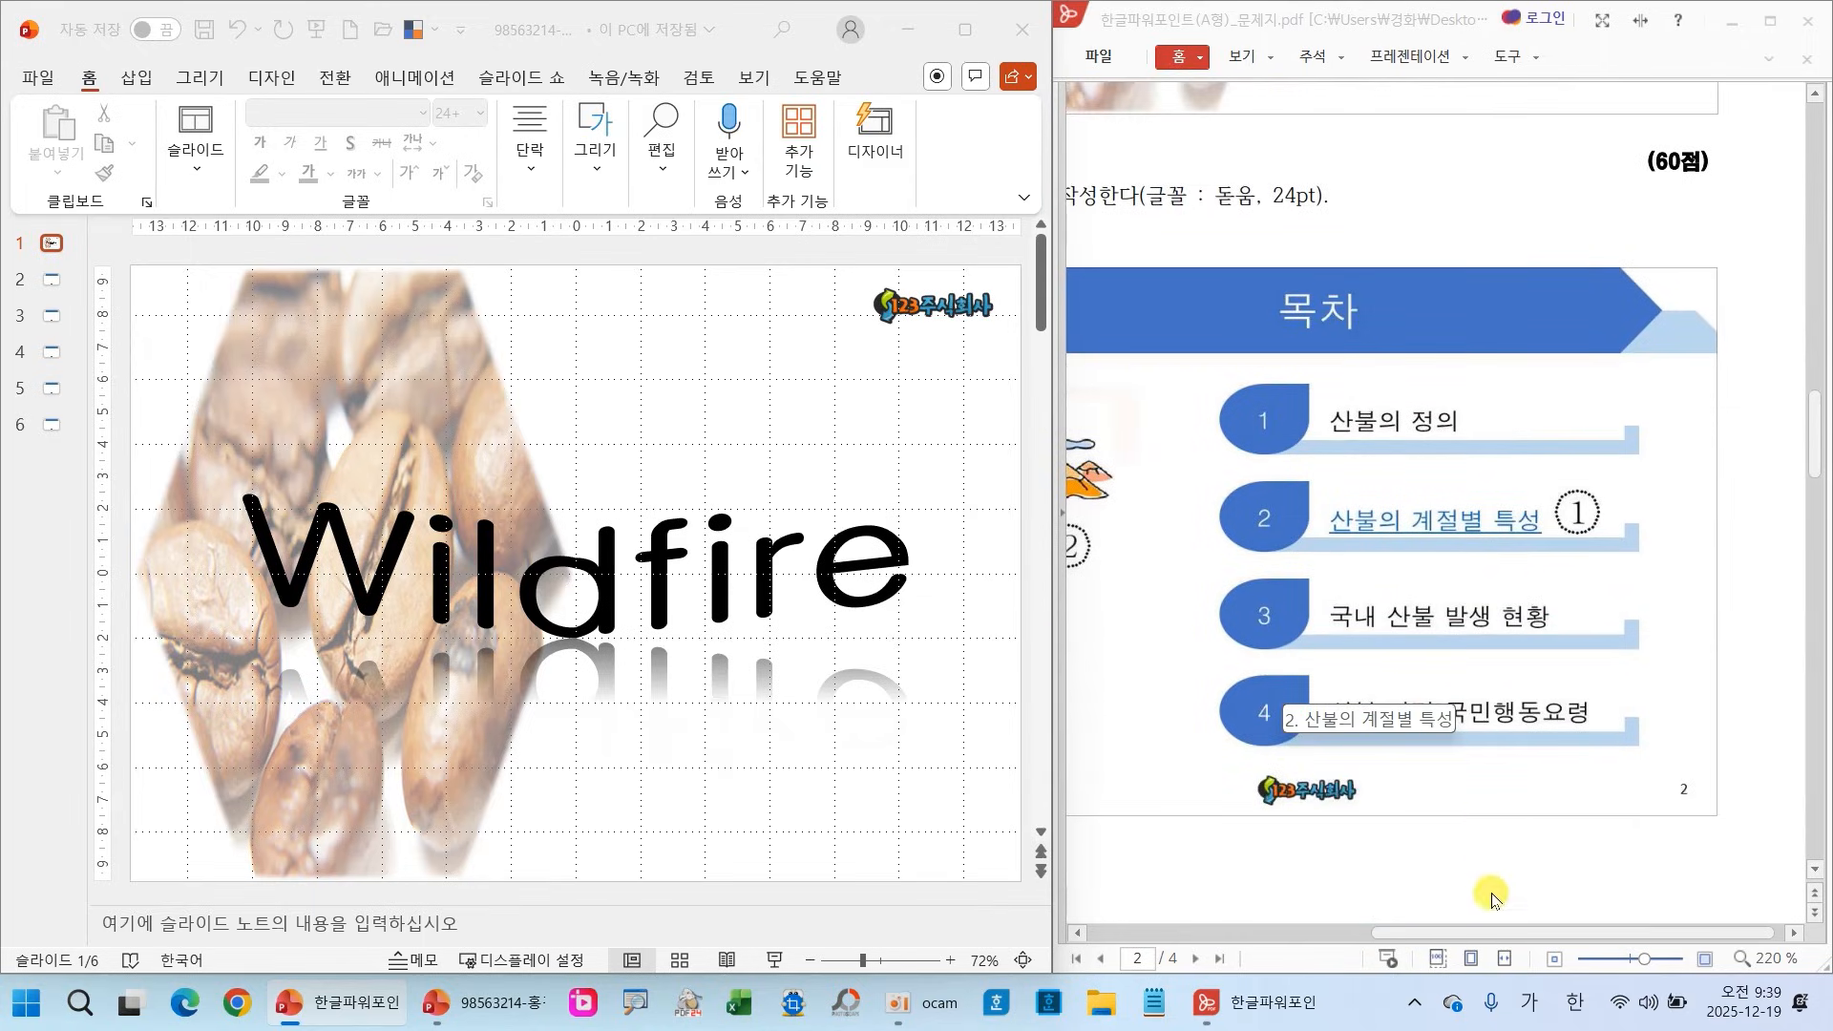
drag(1450, 930, 1339, 931)
click(33, 286)
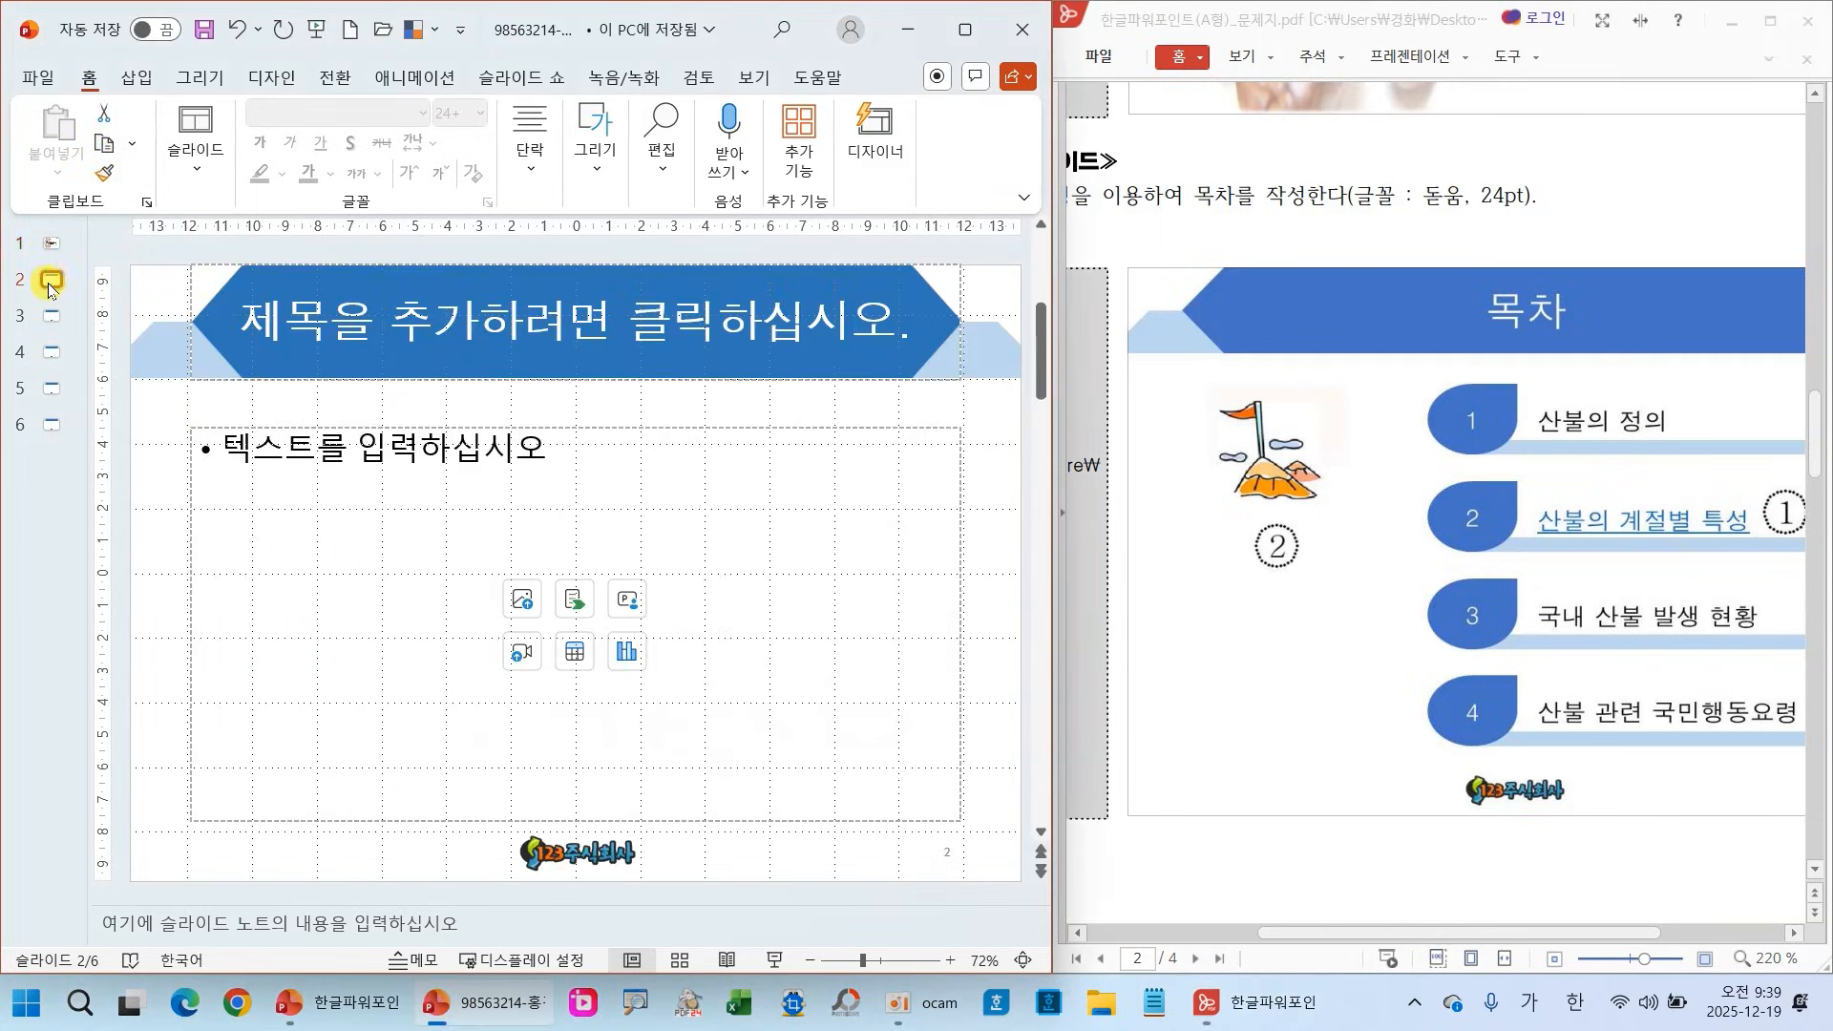
click(553, 341)
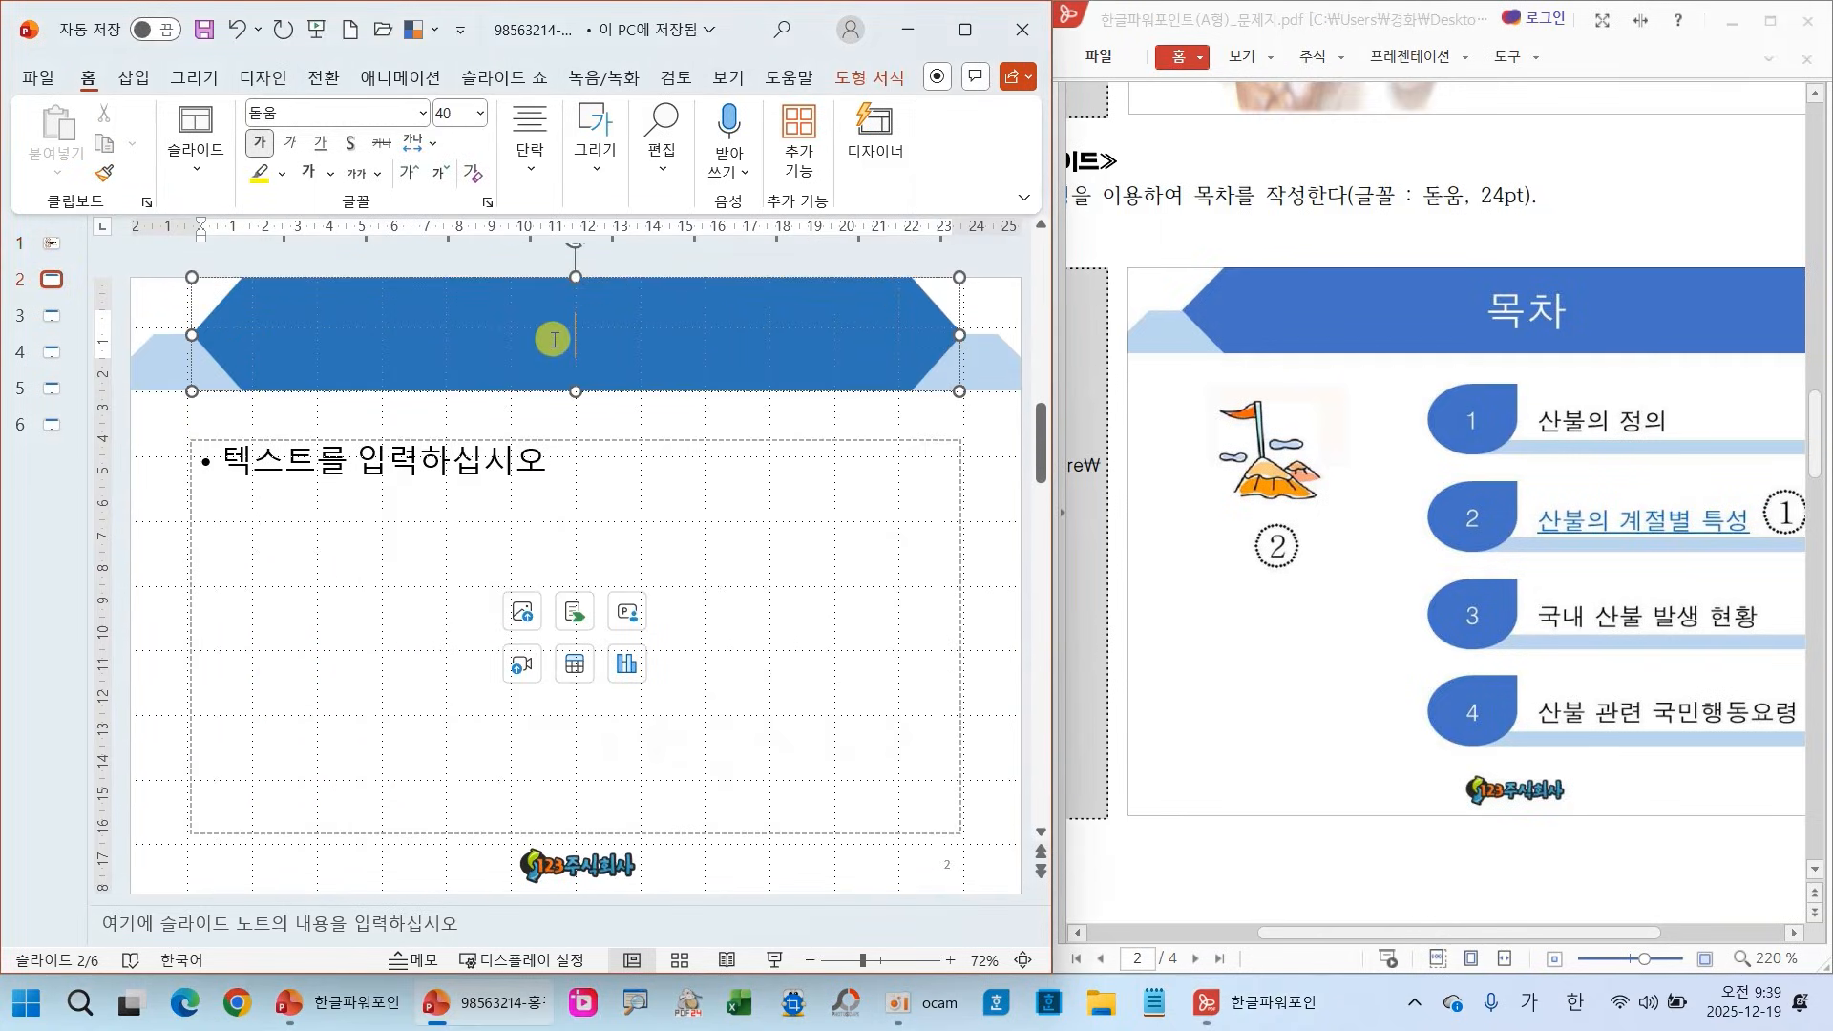
text(목차)
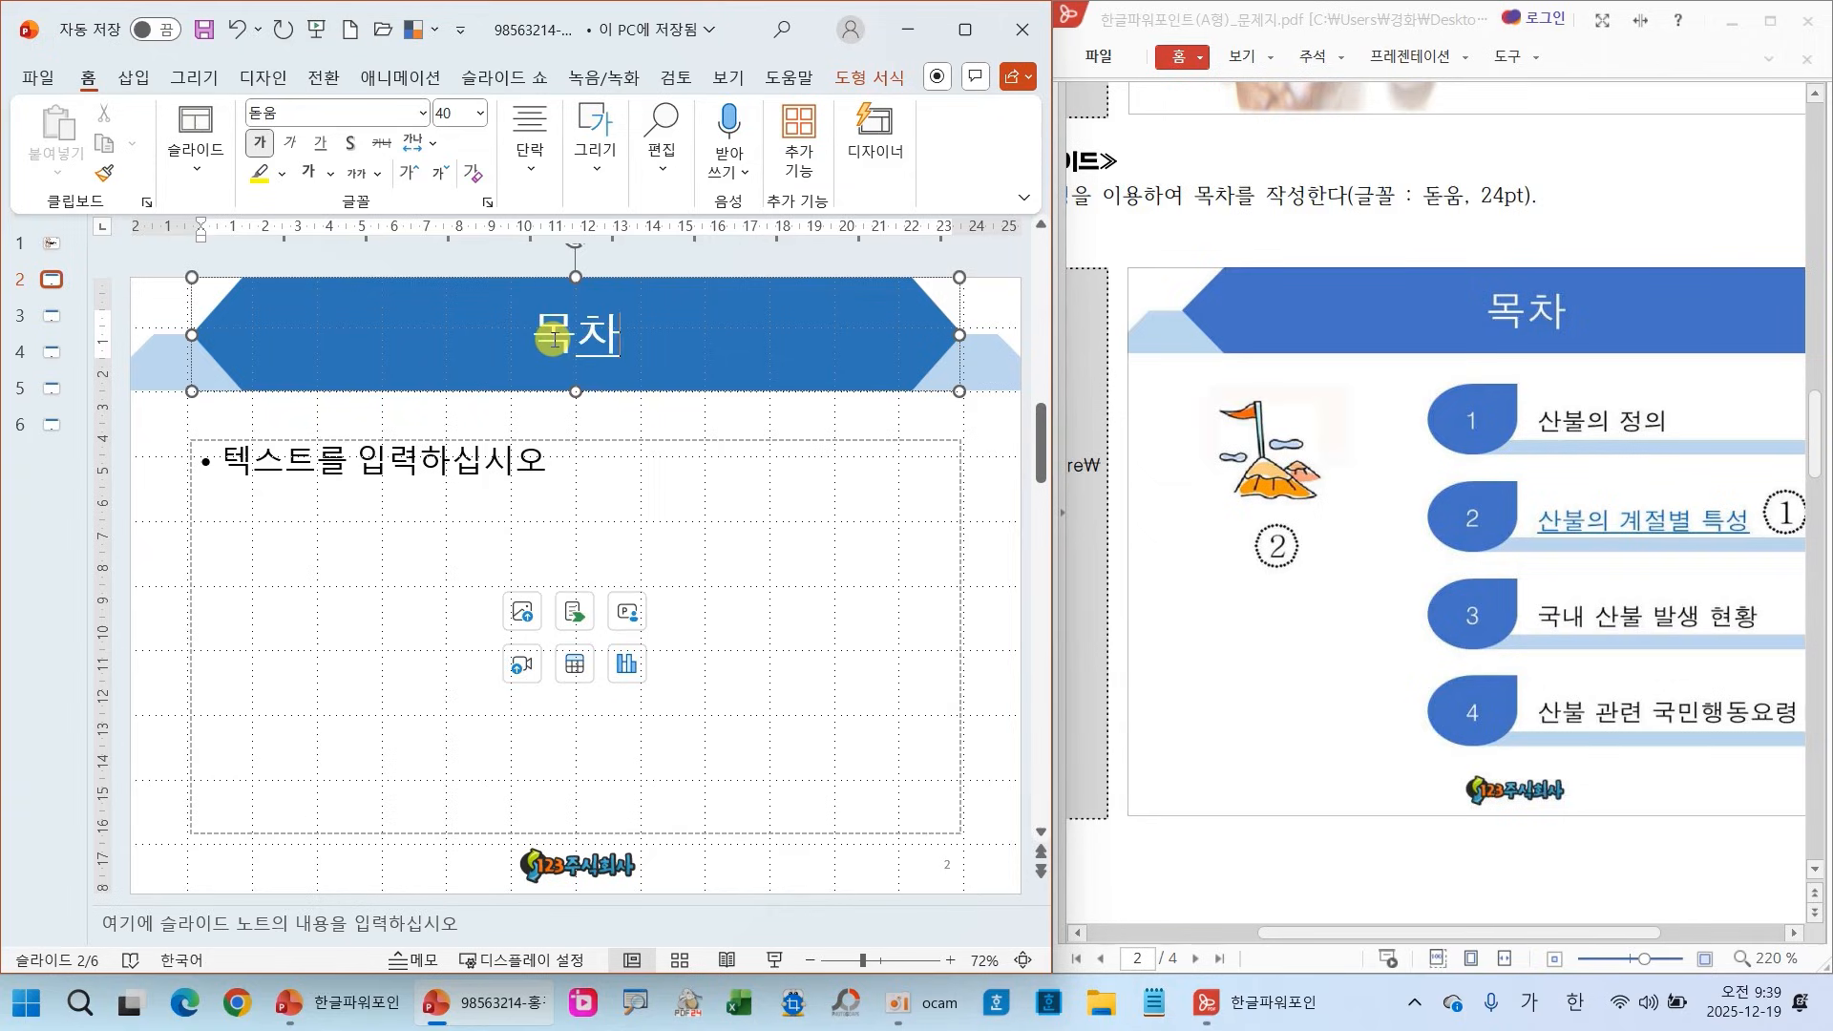
click(971, 446)
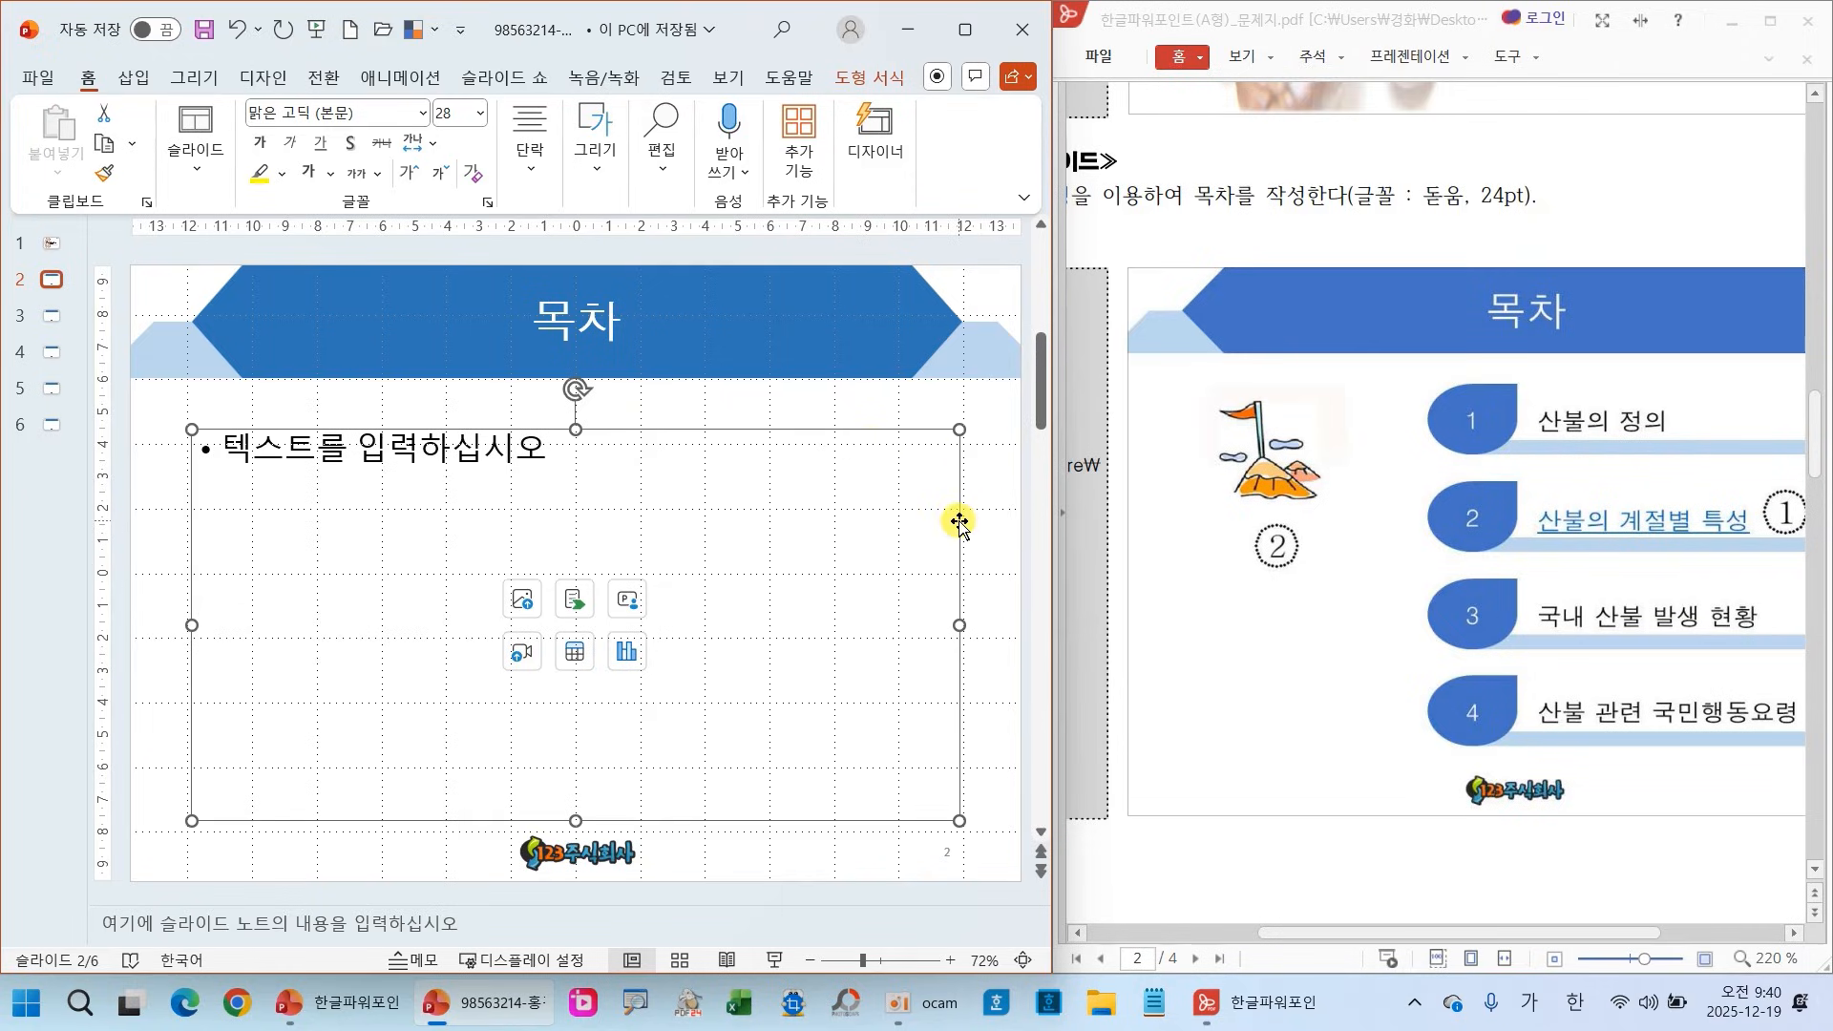
key(Delete)
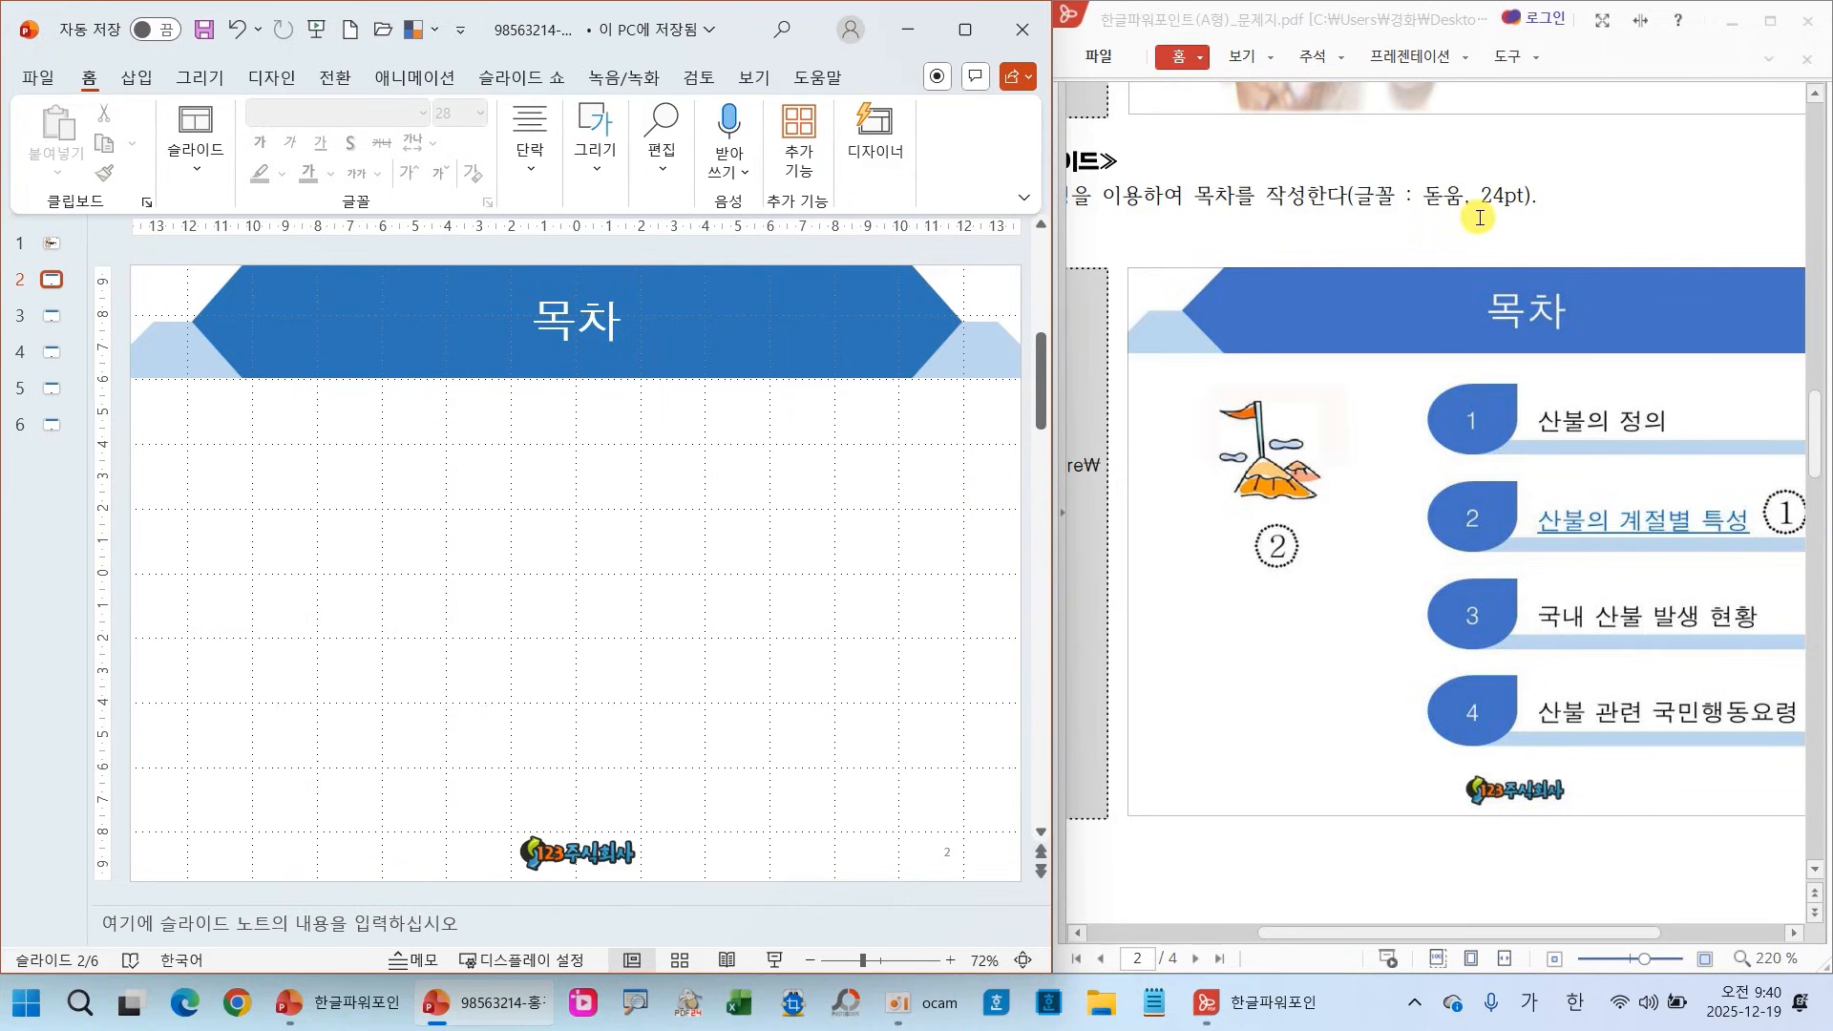
Review the exam paper's slide 2 requirements for the font, shape outlines, text link and picture
drag(1411, 174, 1535, 222)
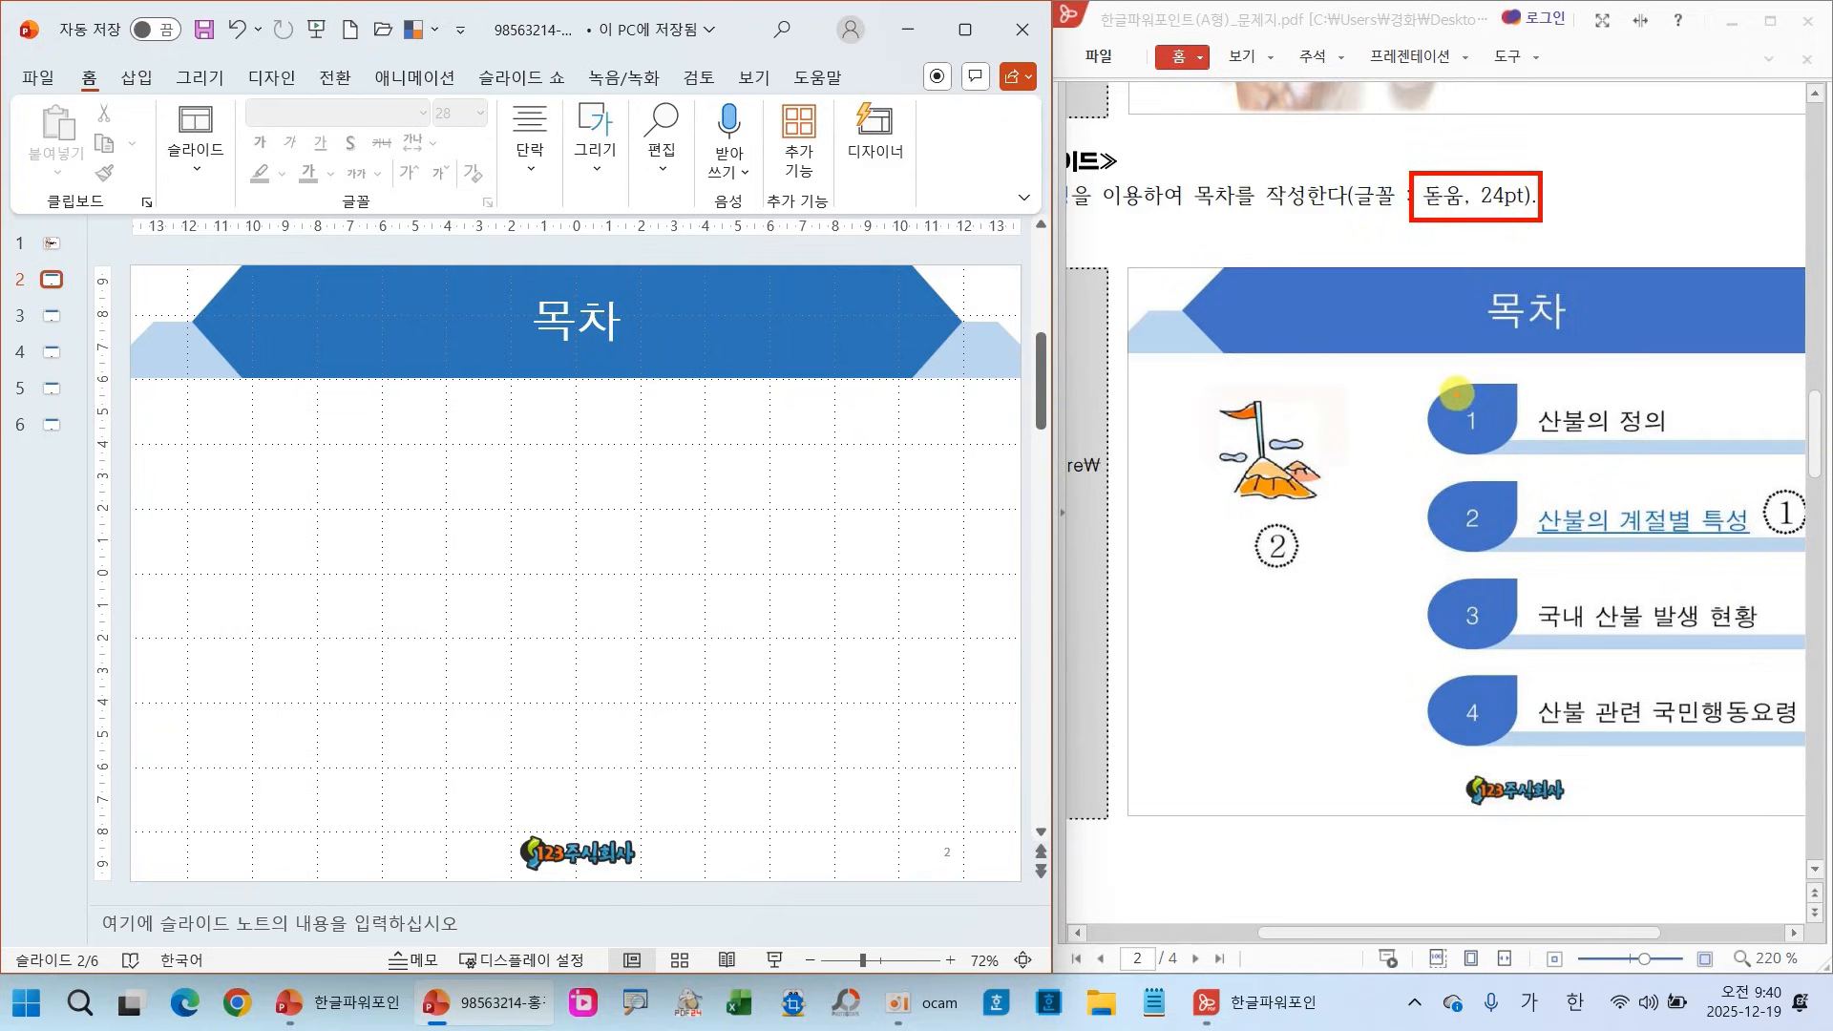
drag(1458, 416, 1507, 340)
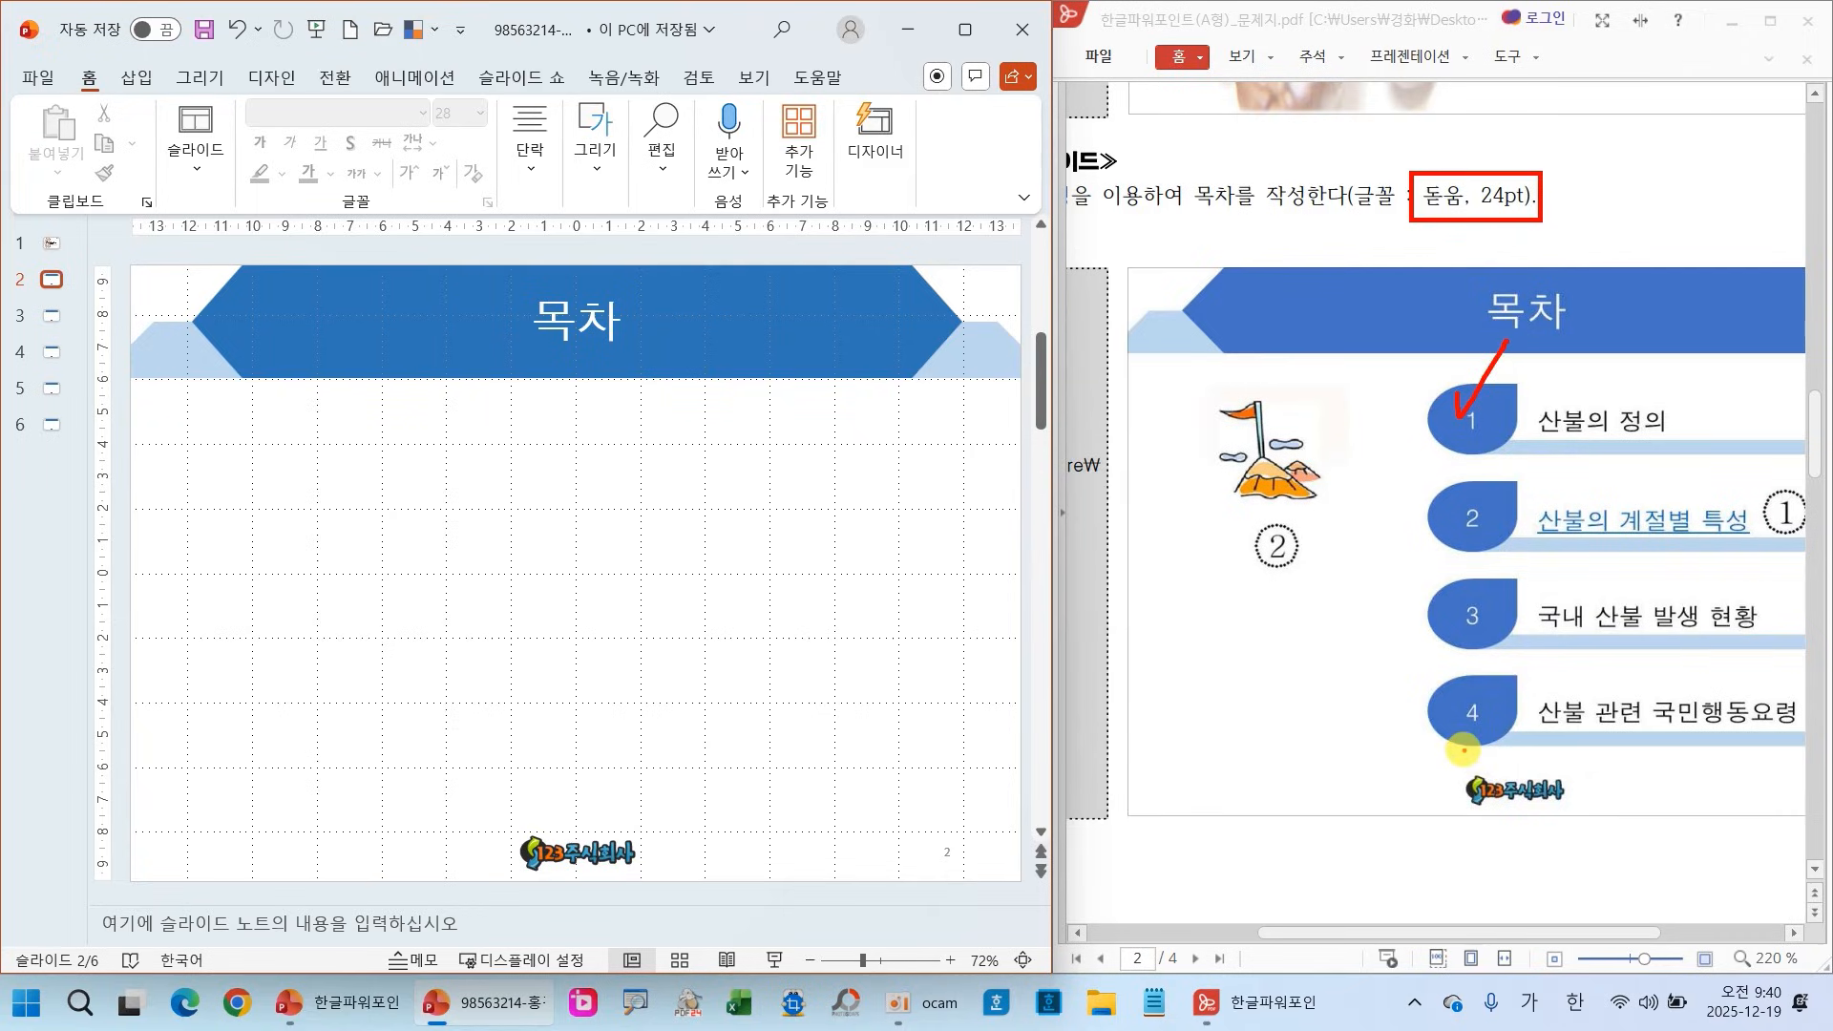
drag(1460, 932, 1325, 915)
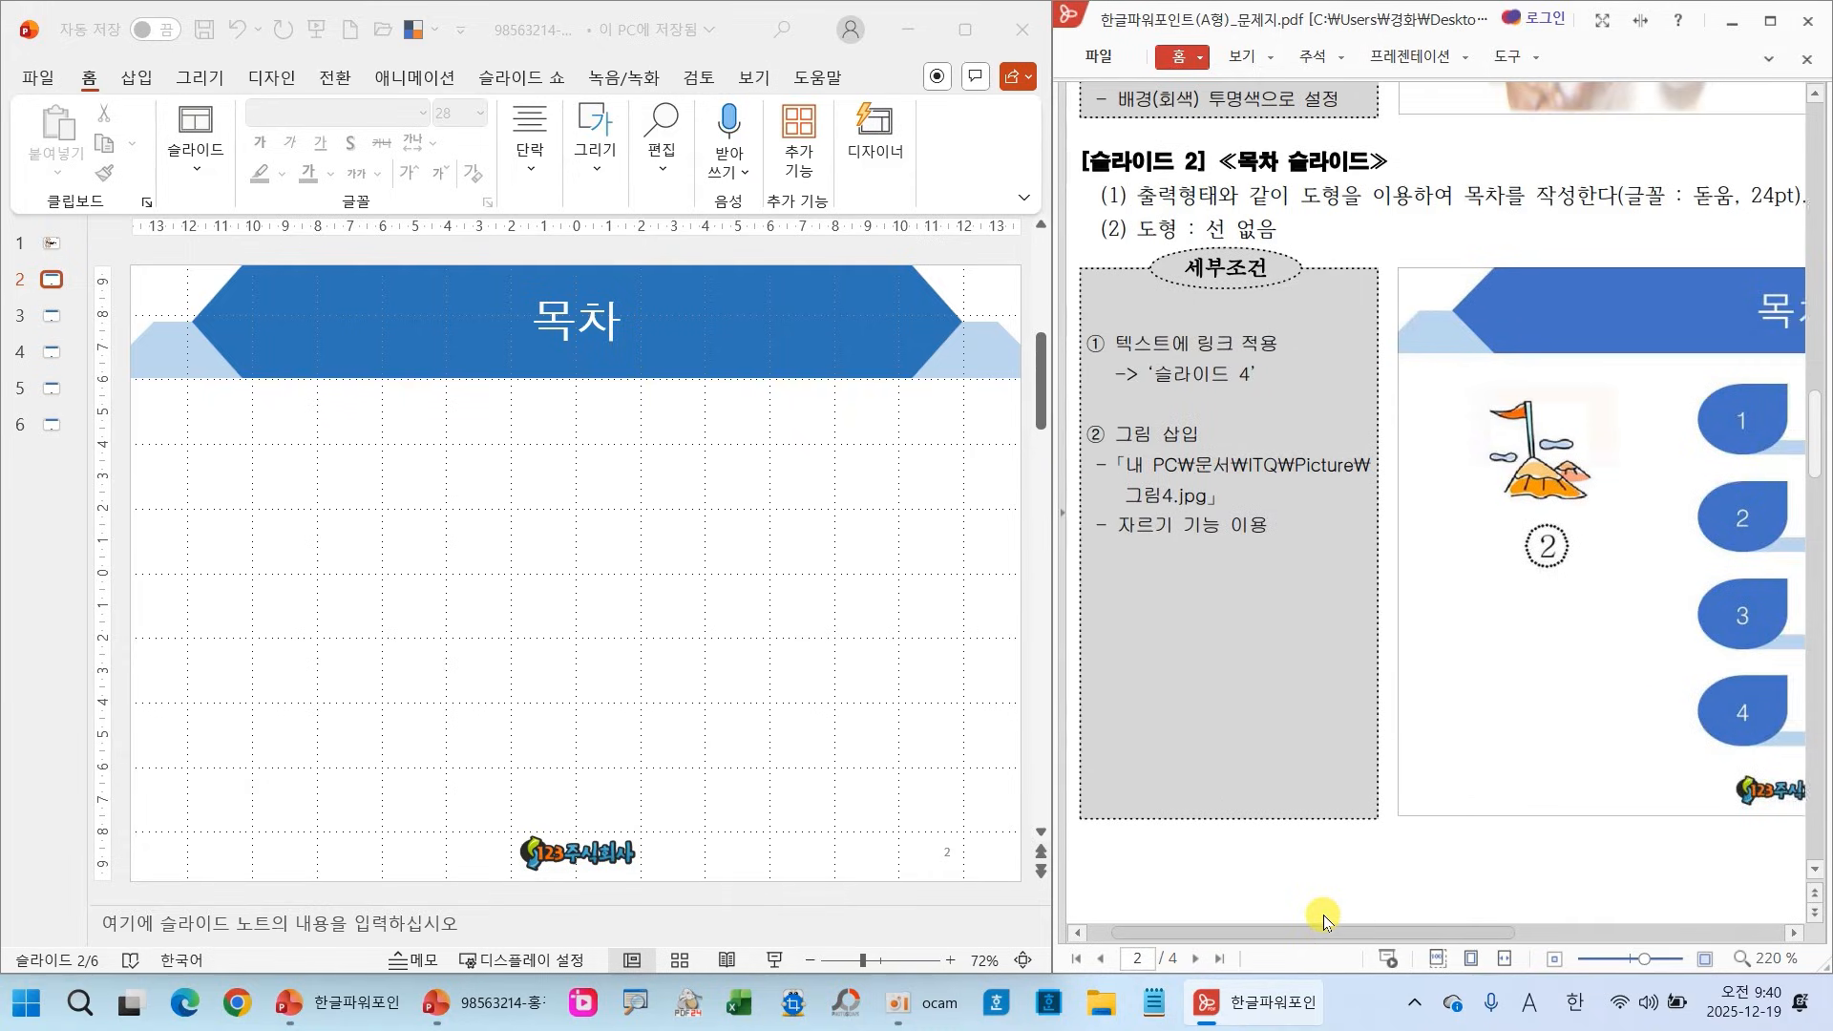
mouse_move(1265, 170)
mouse_down()
mouse_move(1182, 136)
mouse_move(1250, 156)
mouse_up()
mouse_move(1133, 214)
mouse_down()
mouse_move(1193, 246)
mouse_move(1289, 252)
mouse_up()
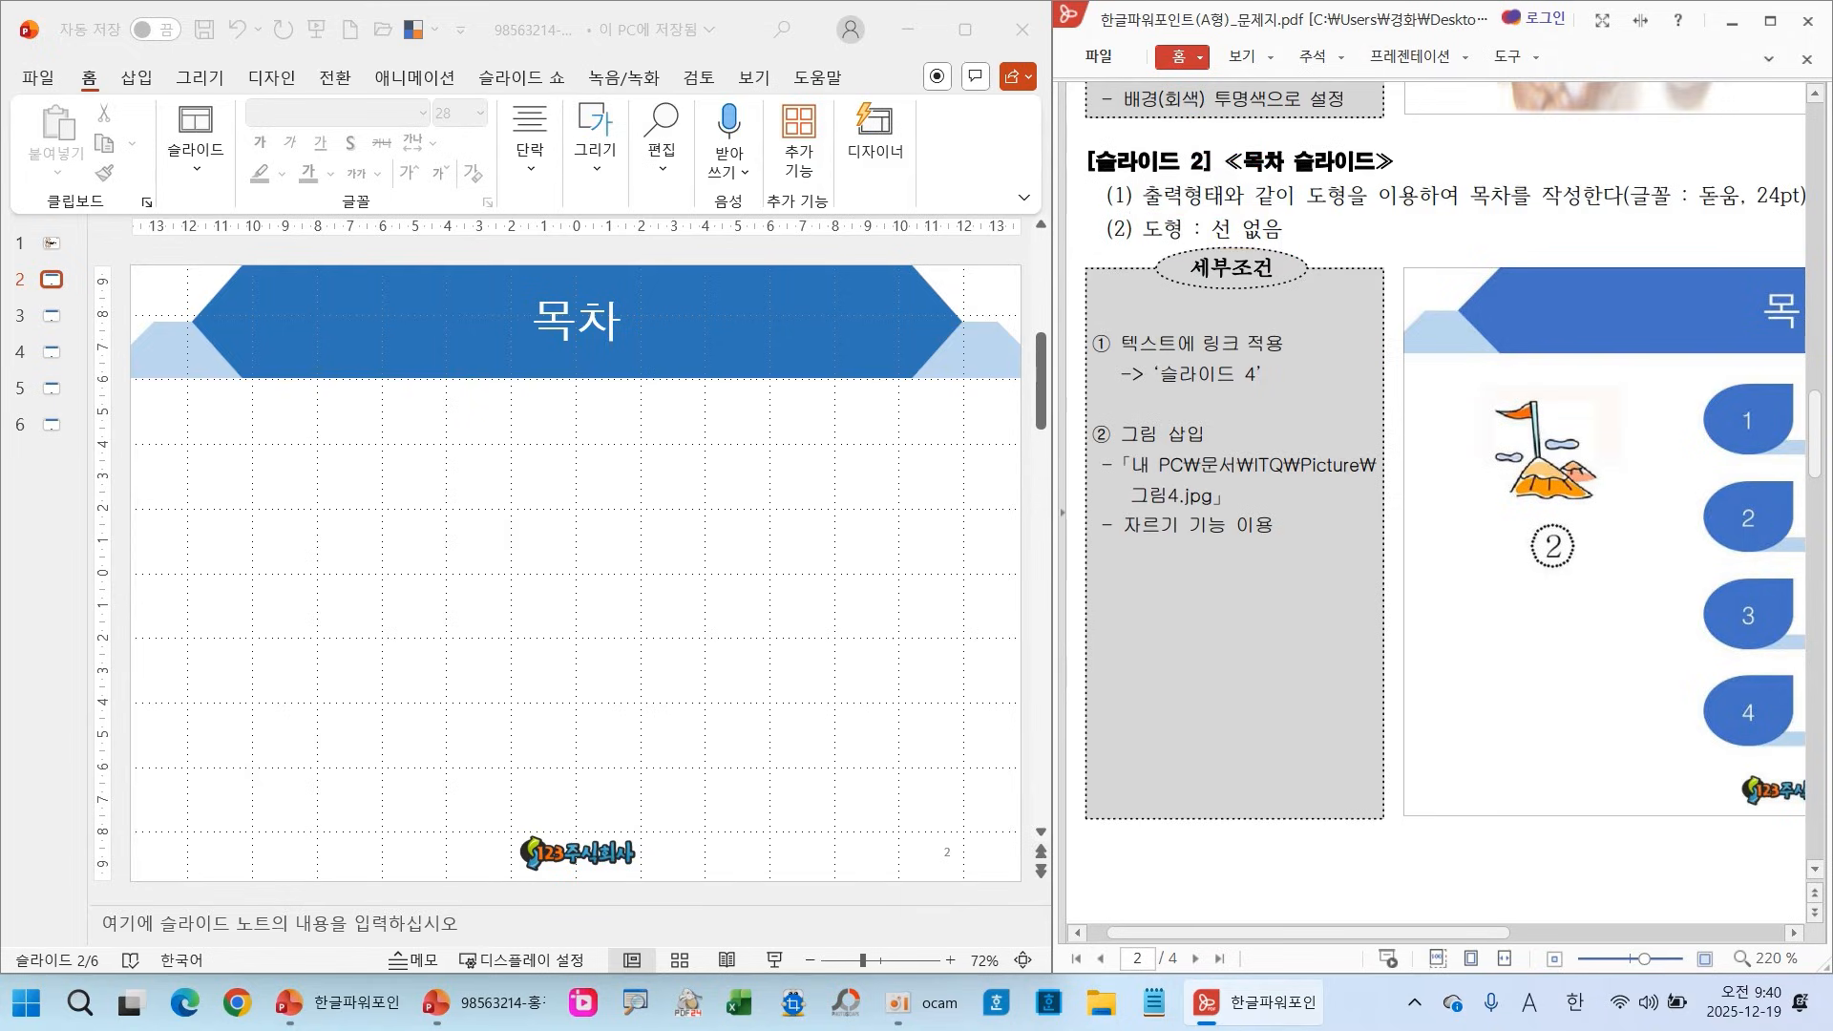
drag(1462, 932, 1728, 935)
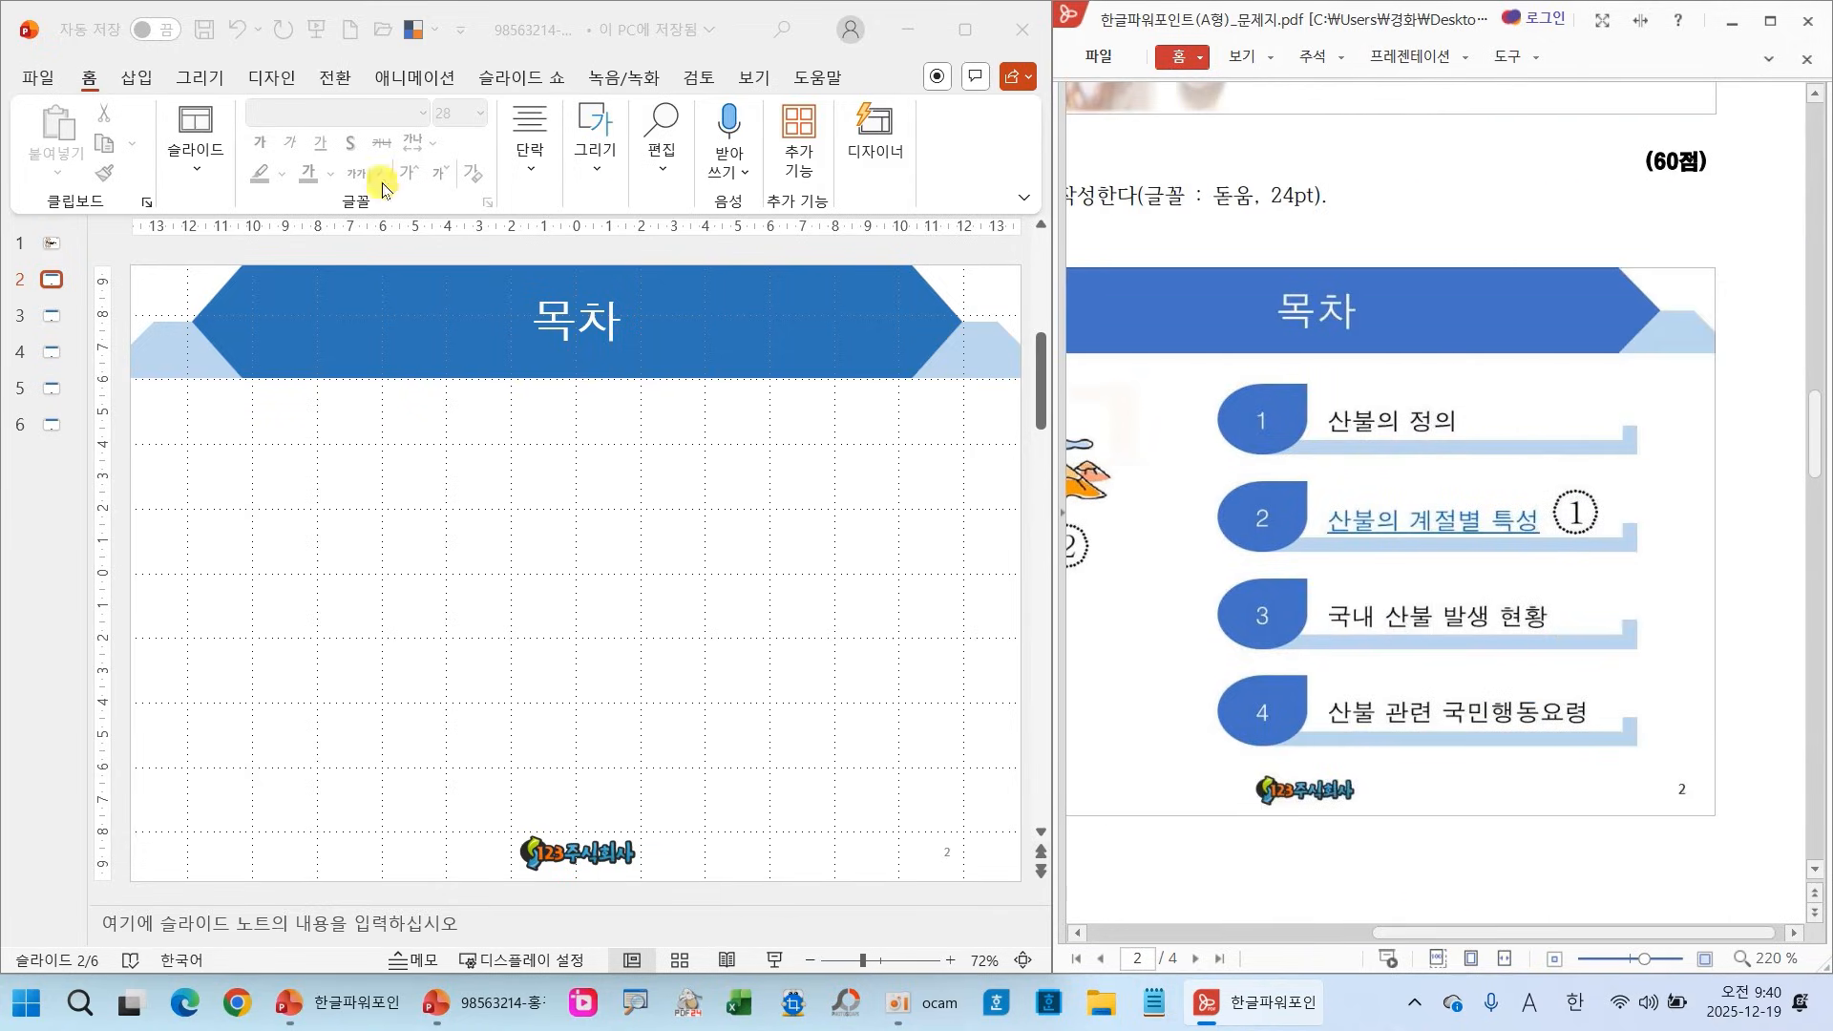
Draw a thin L-shape about 17 cm wide and 1 cm high below slide 2's title and flip it horizontally
click(148, 92)
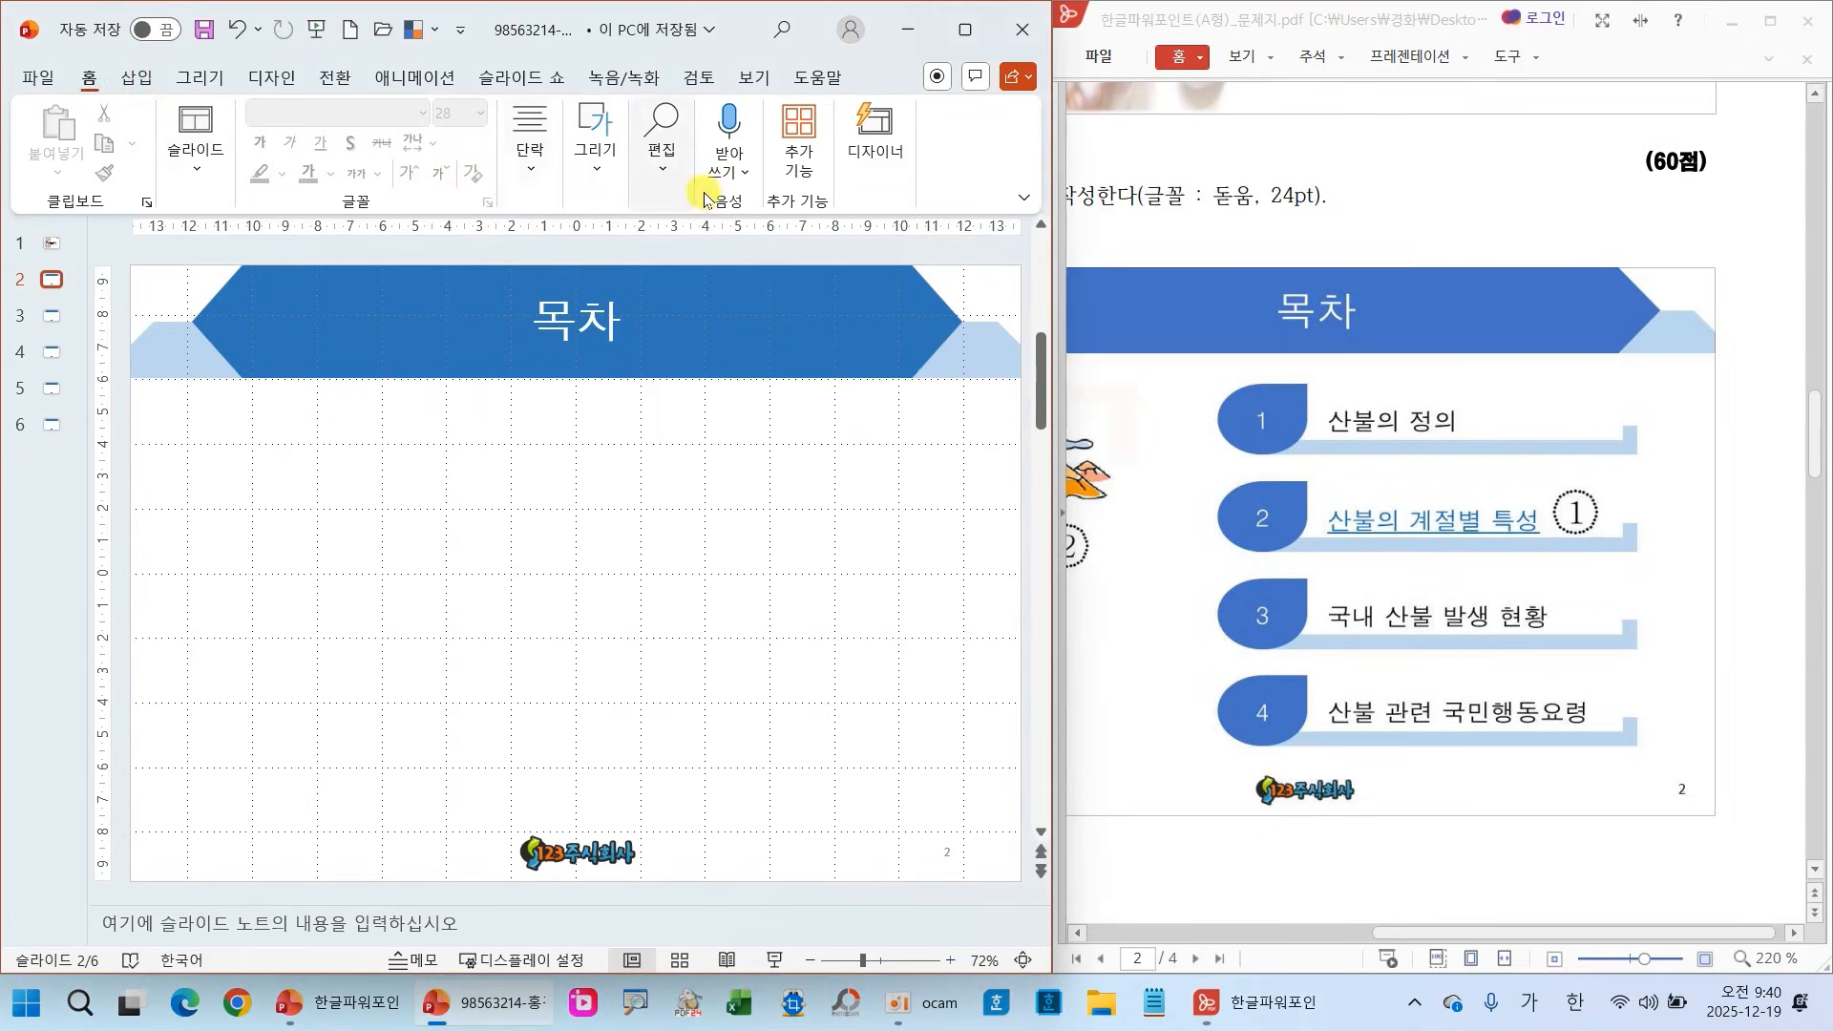
click(593, 158)
click(758, 279)
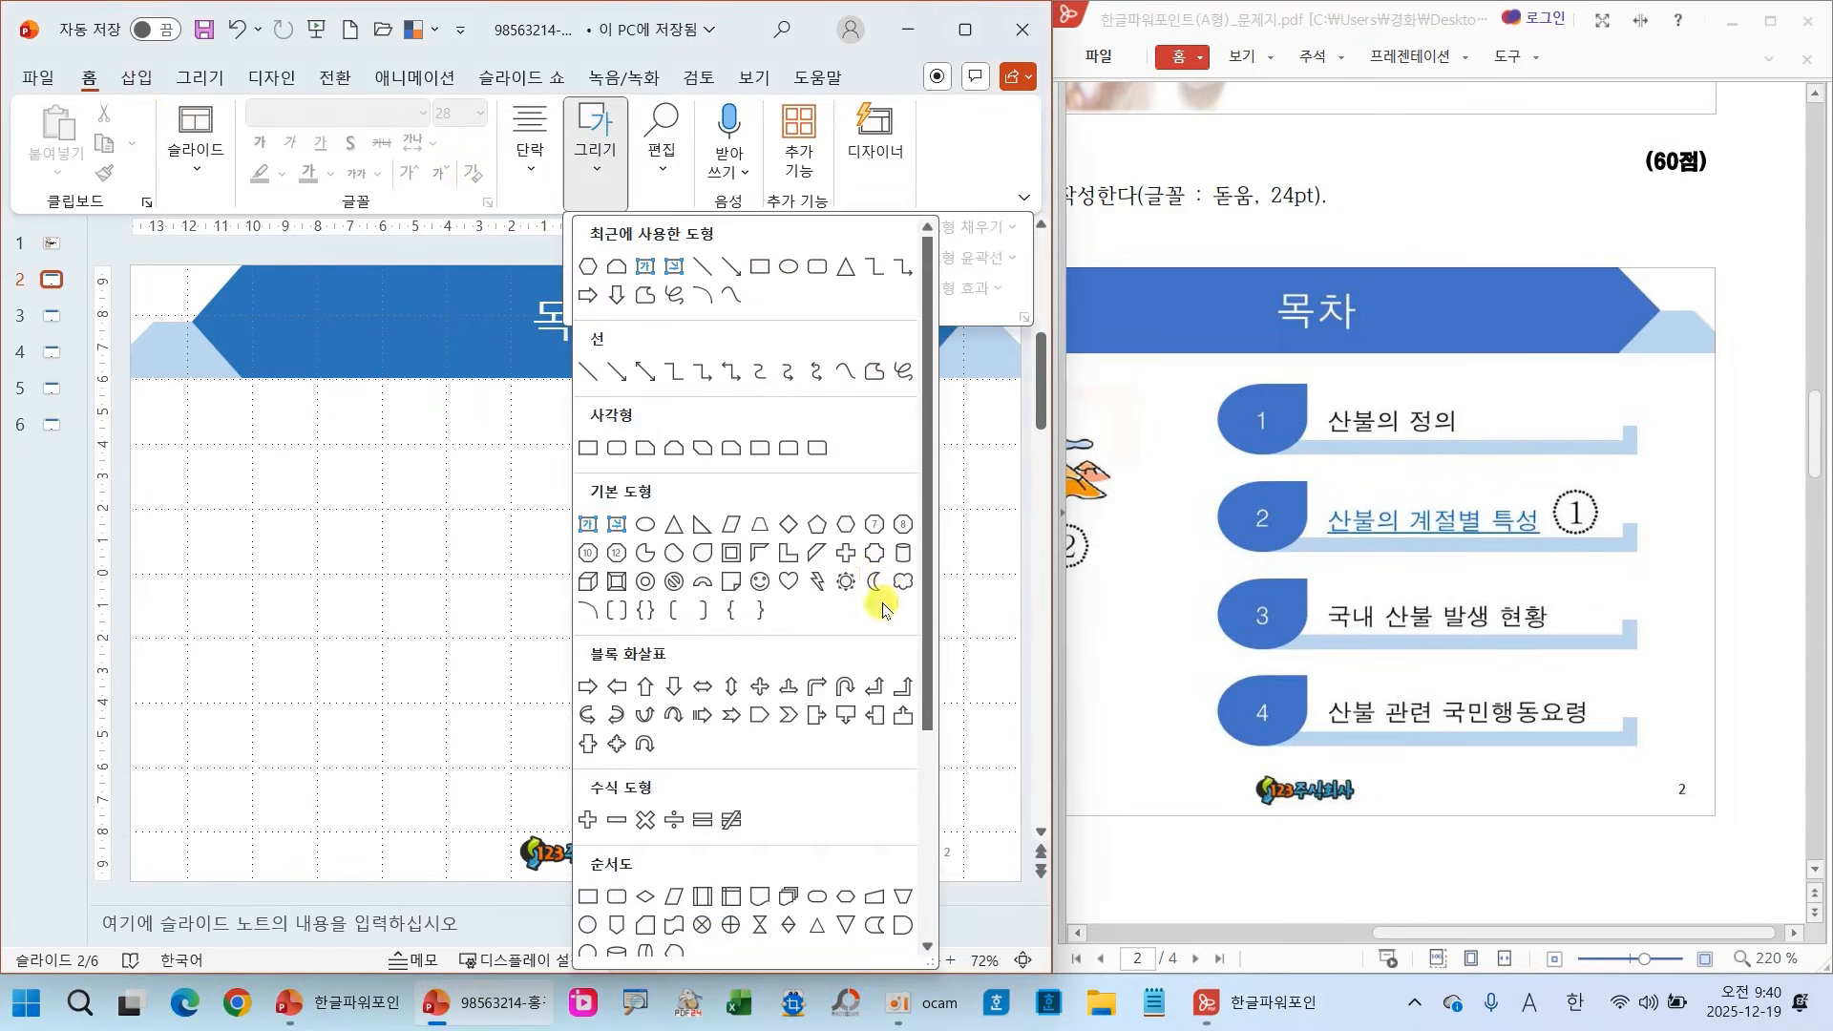
click(787, 554)
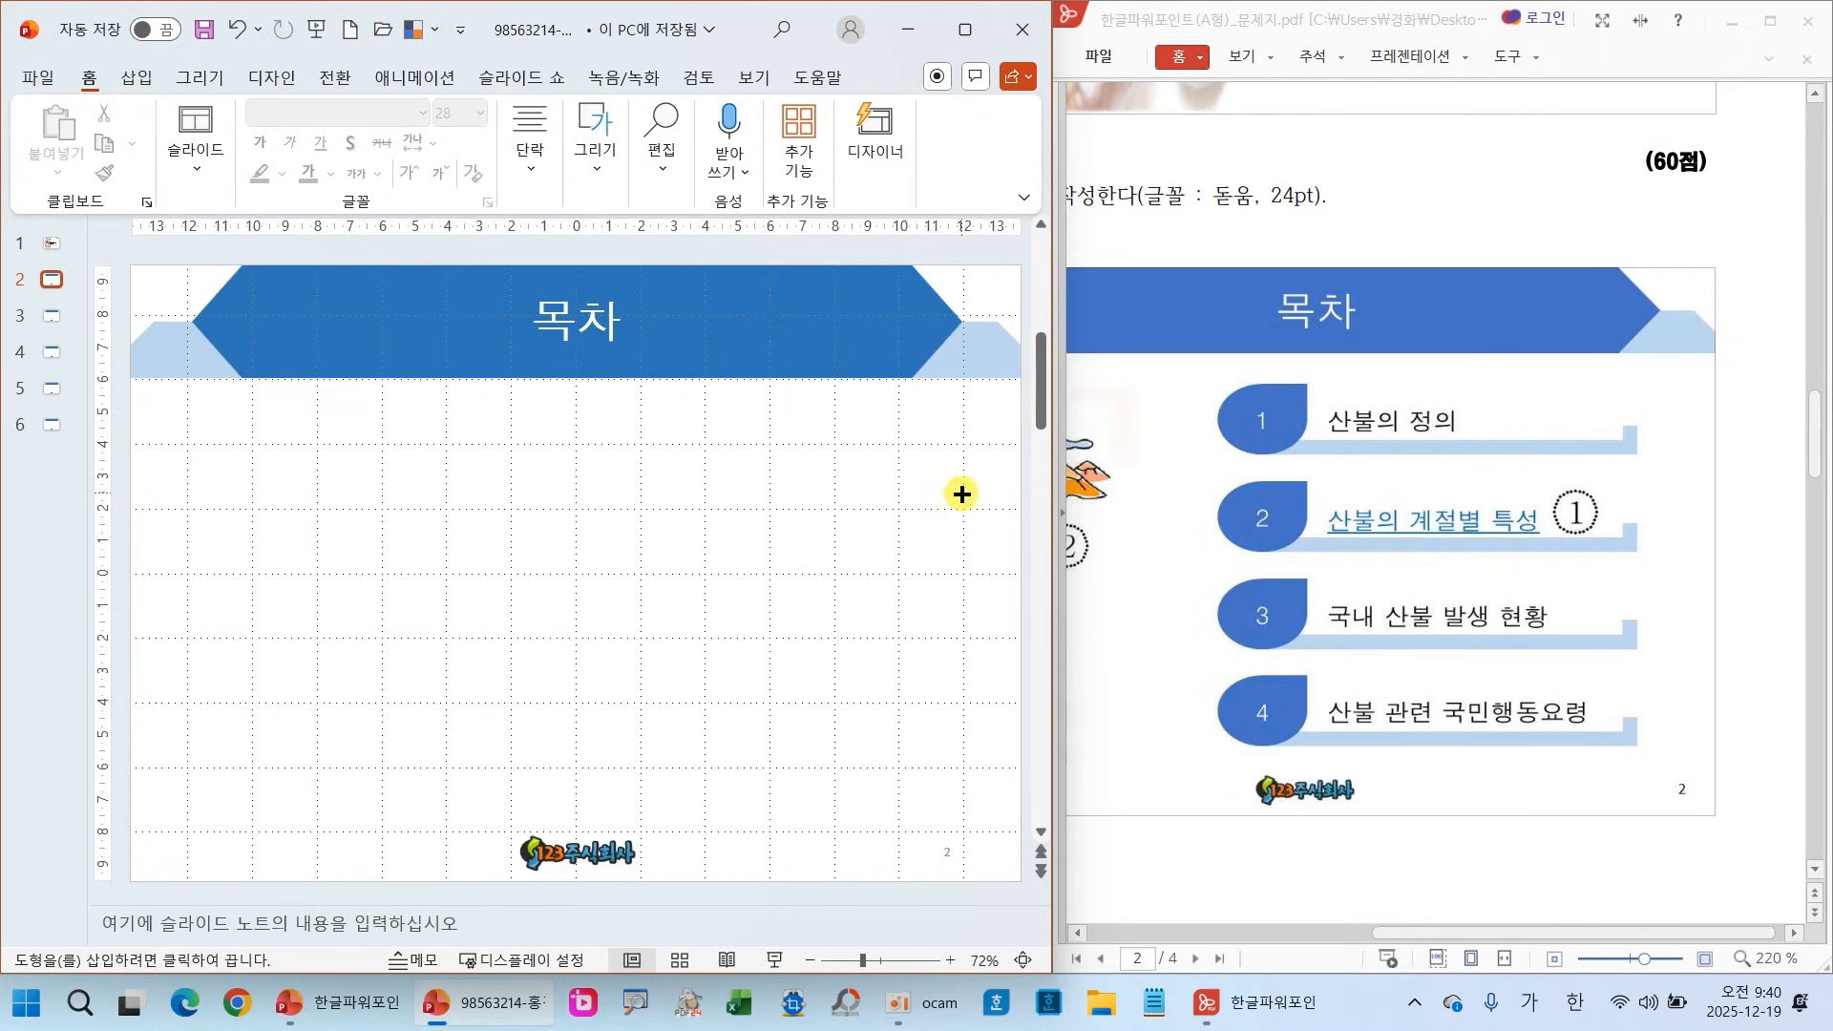
drag(959, 493, 403, 458)
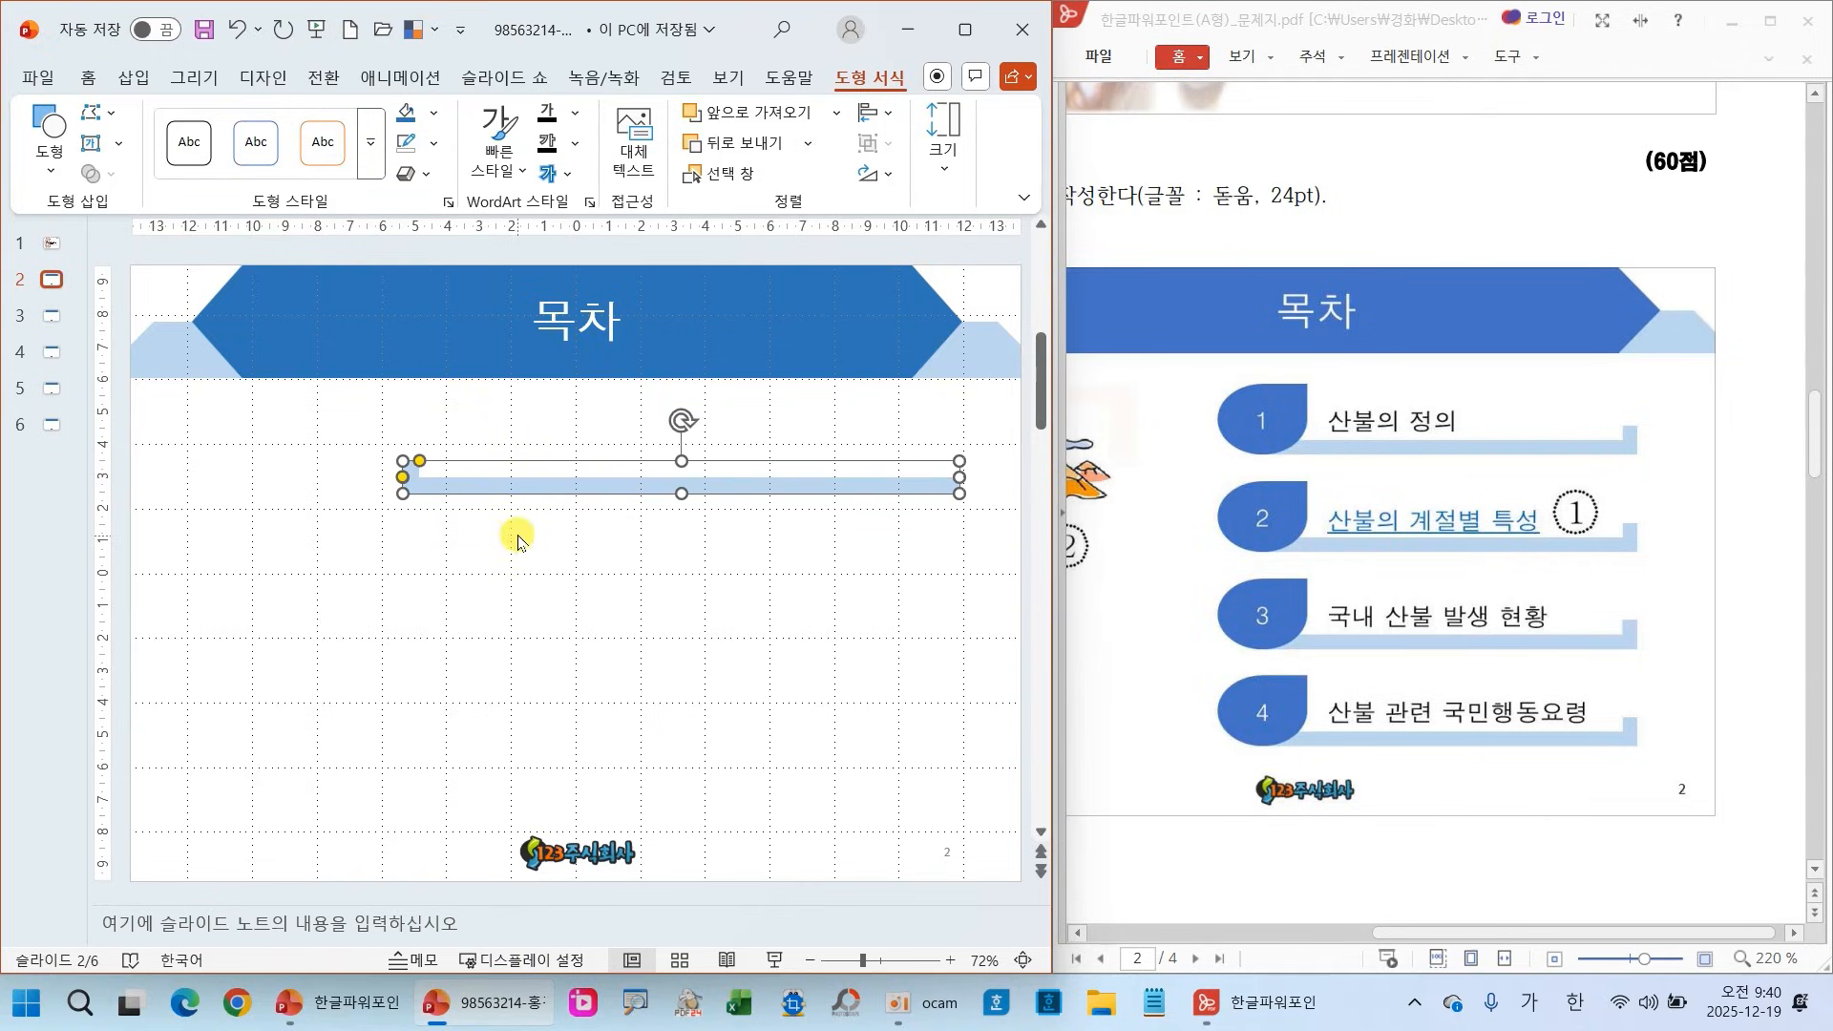
click(869, 173)
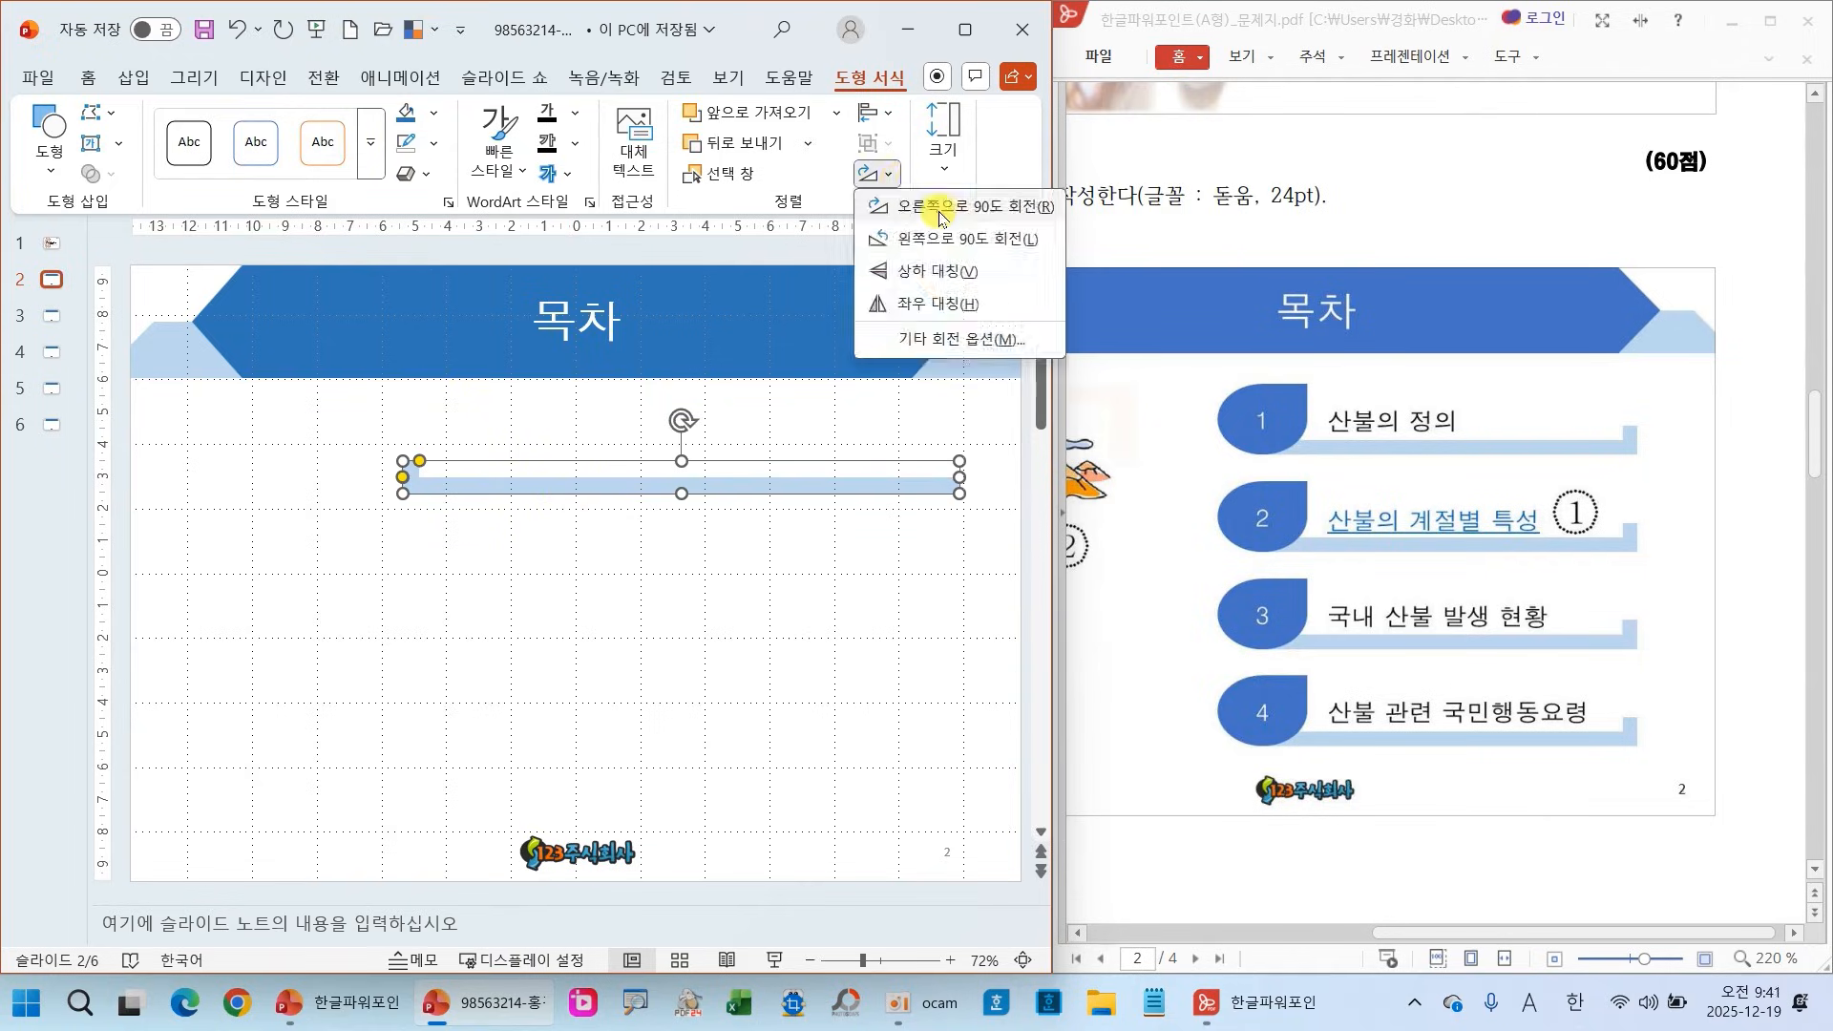
click(938, 304)
click(870, 530)
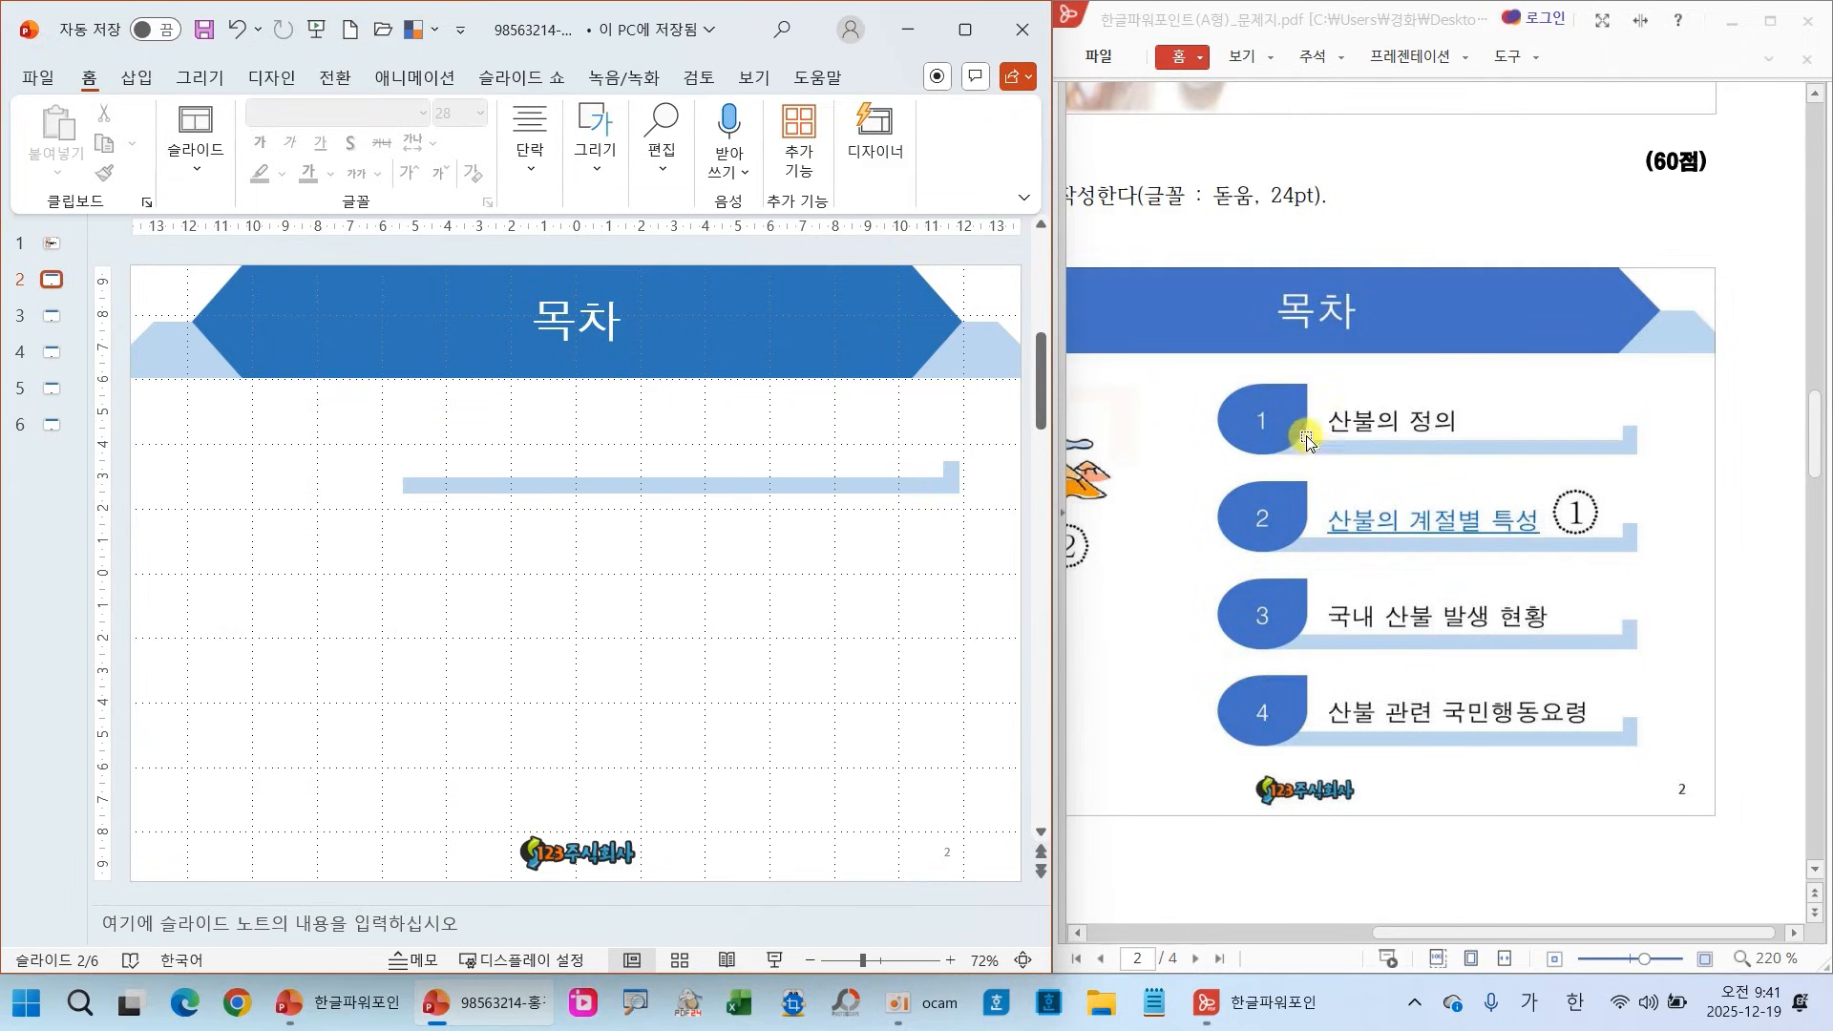
Draw a teardrop shape about 3.5 cm by 2 cm over the L-shape's left end to match the exam paper
mouse_move(1325, 372)
mouse_down()
mouse_move(1157, 396)
mouse_move(1322, 439)
mouse_move(1320, 361)
mouse_up()
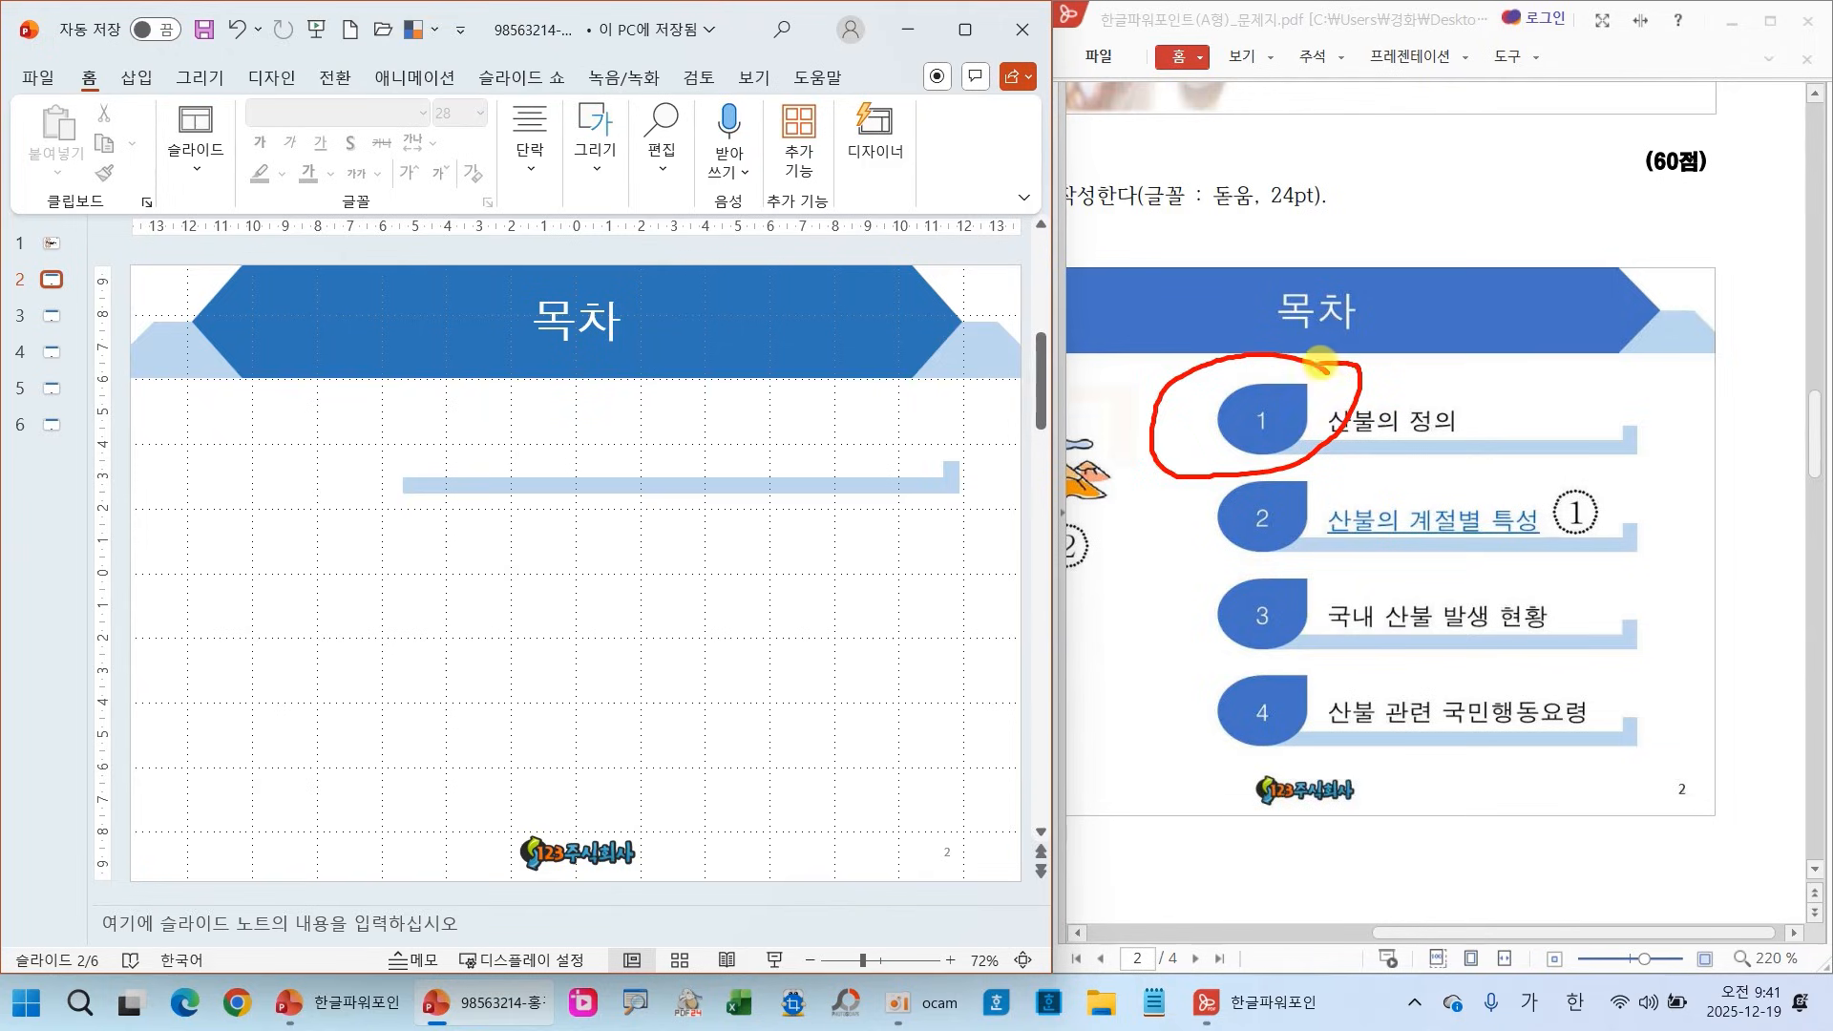
click(598, 164)
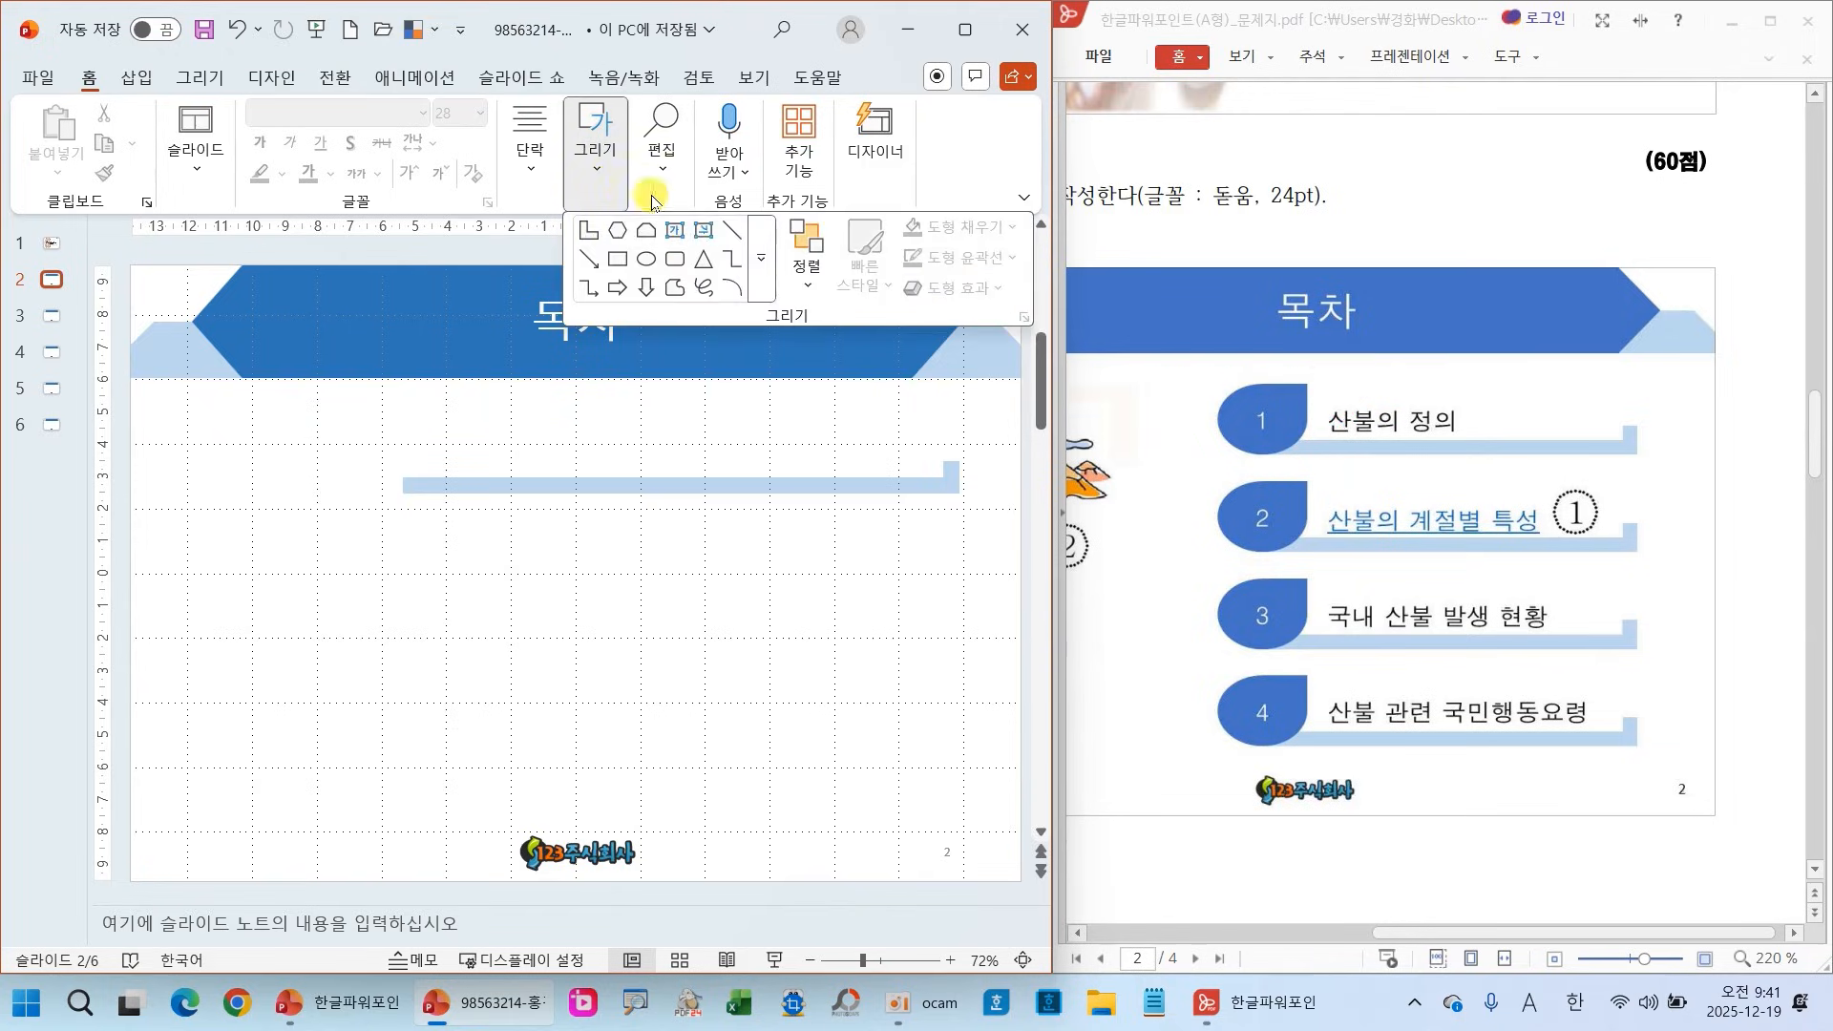
click(762, 261)
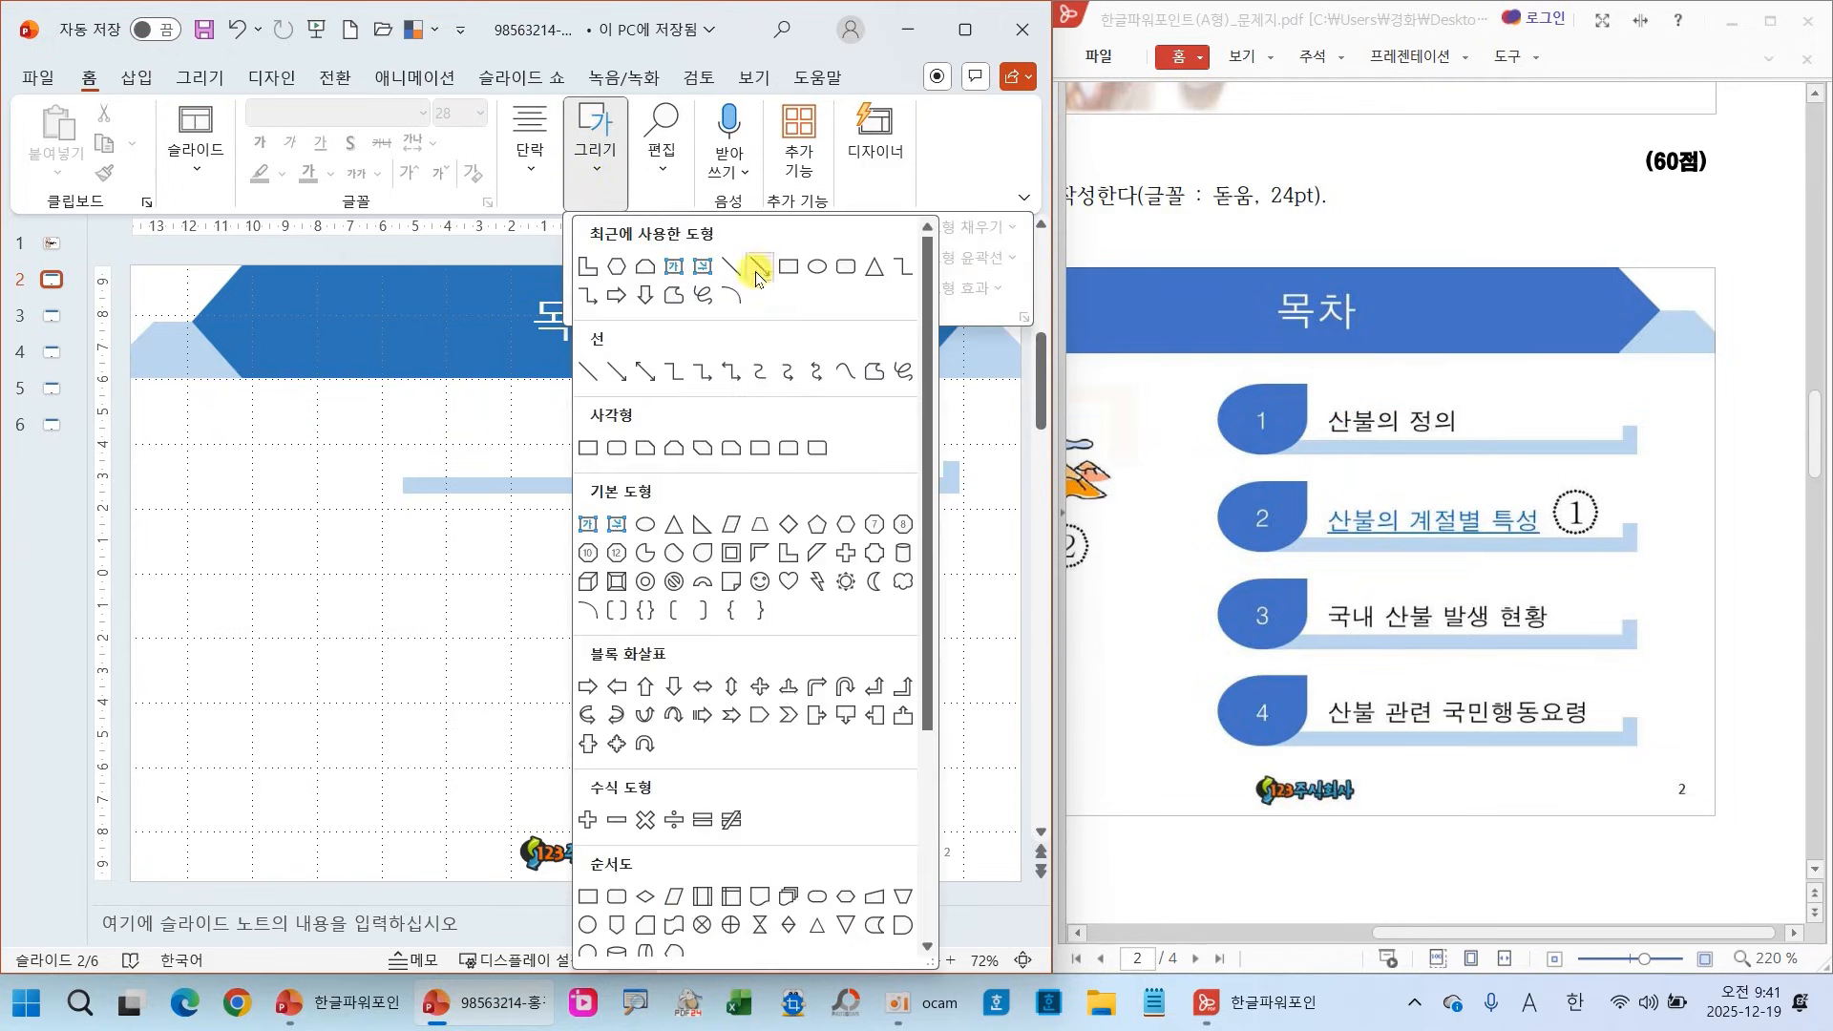
click(702, 554)
mouse_move(481, 493)
mouse_down()
mouse_move(417, 426)
mouse_move(370, 427)
mouse_move(441, 461)
mouse_move(410, 478)
mouse_move(430, 474)
mouse_up()
click(554, 484)
click(469, 466)
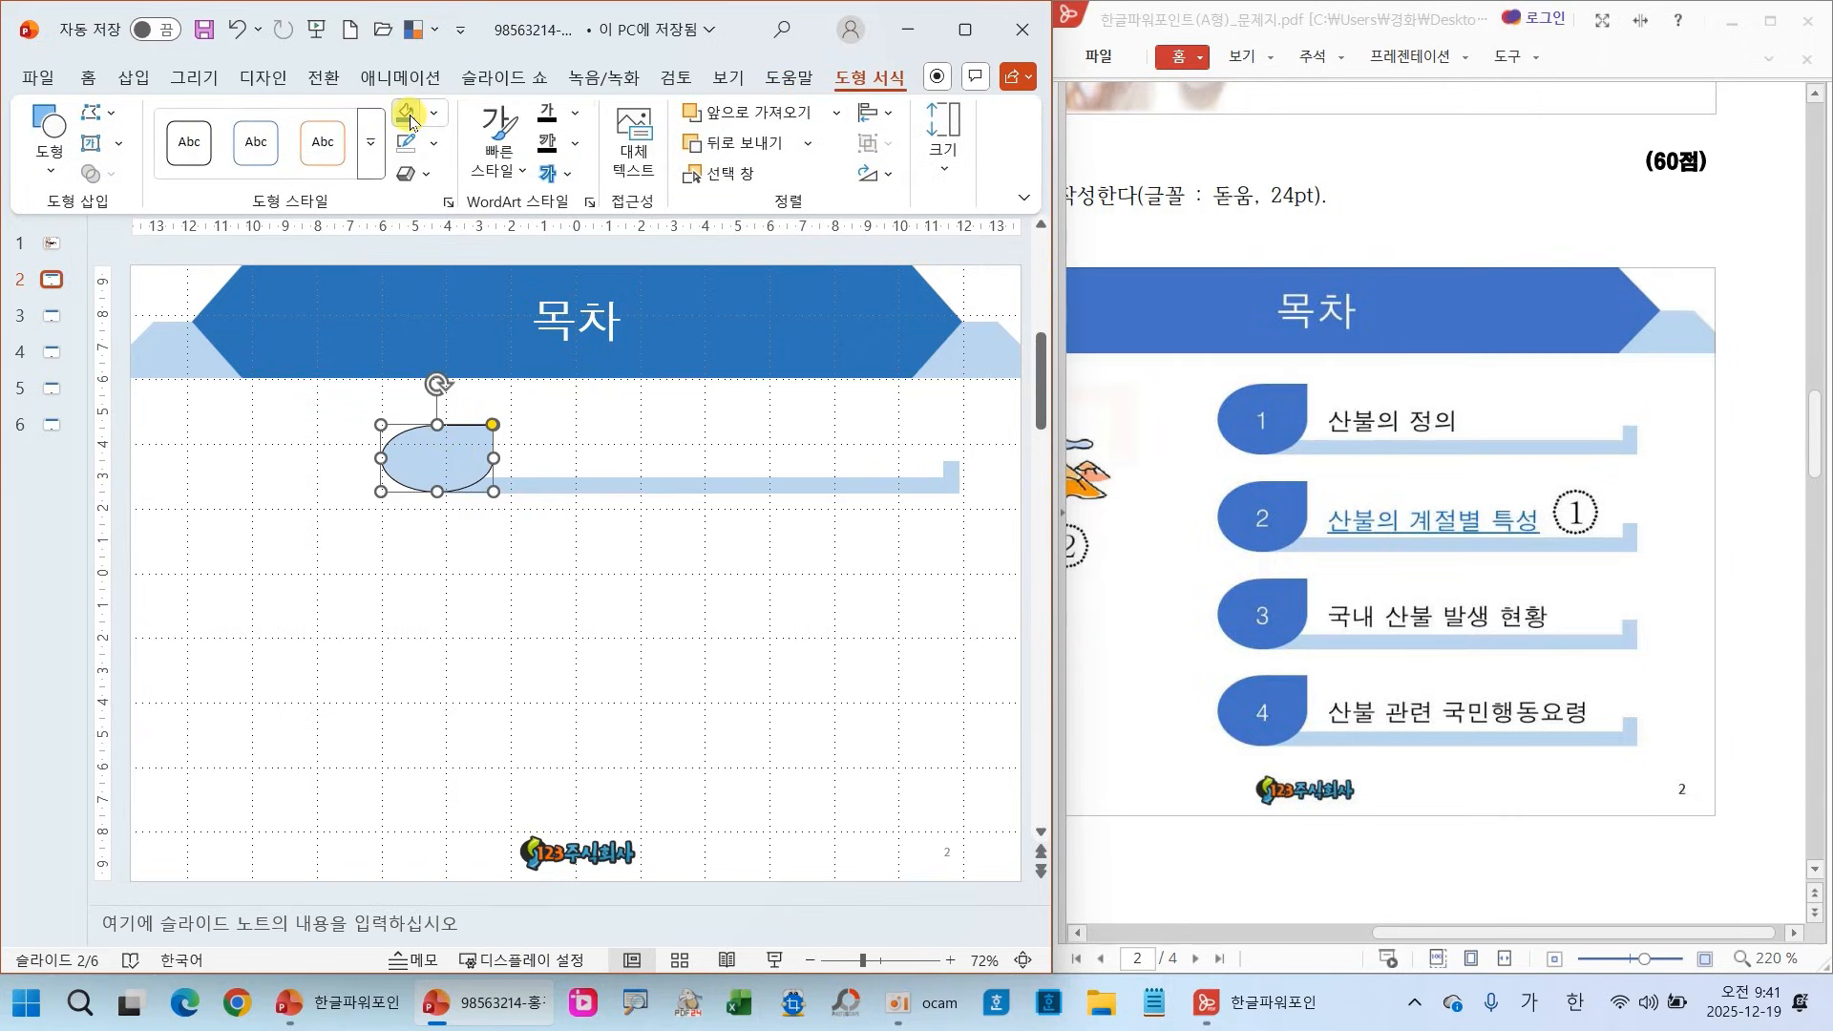
Fill the teardrop with the title banner's blue and remove its outline
click(410, 120)
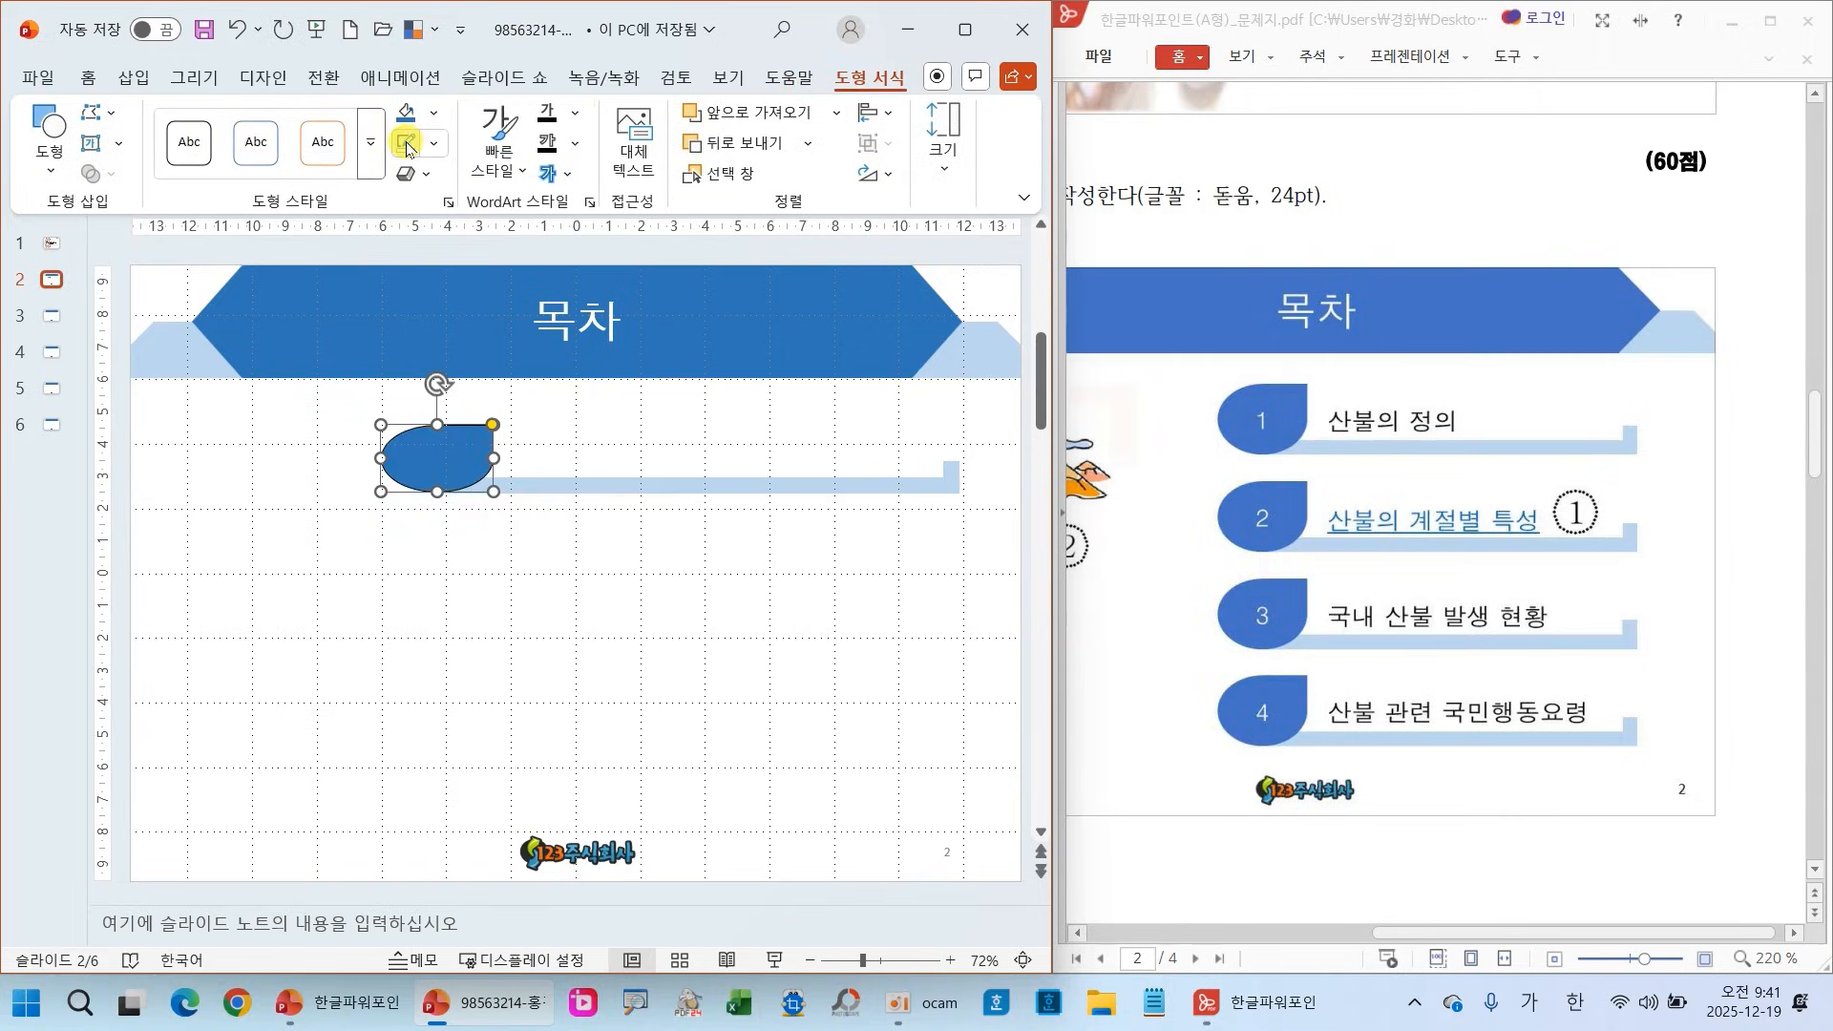
click(458, 551)
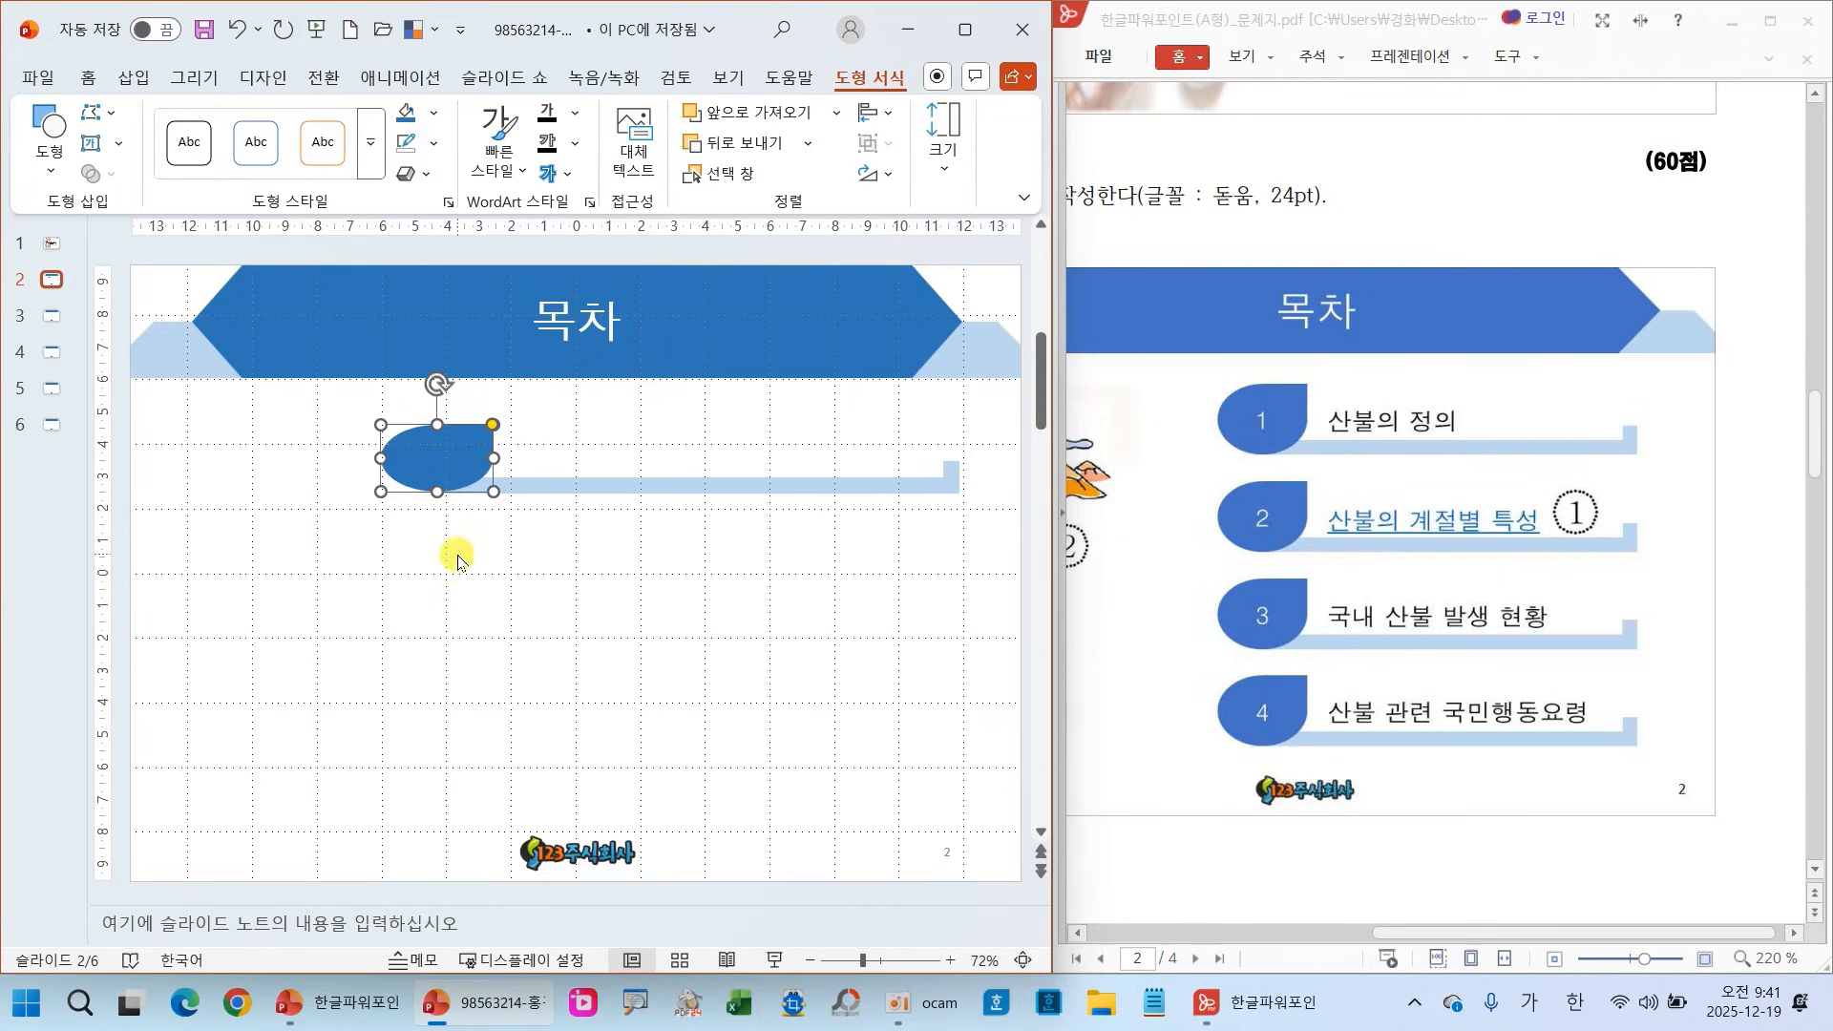
click(435, 454)
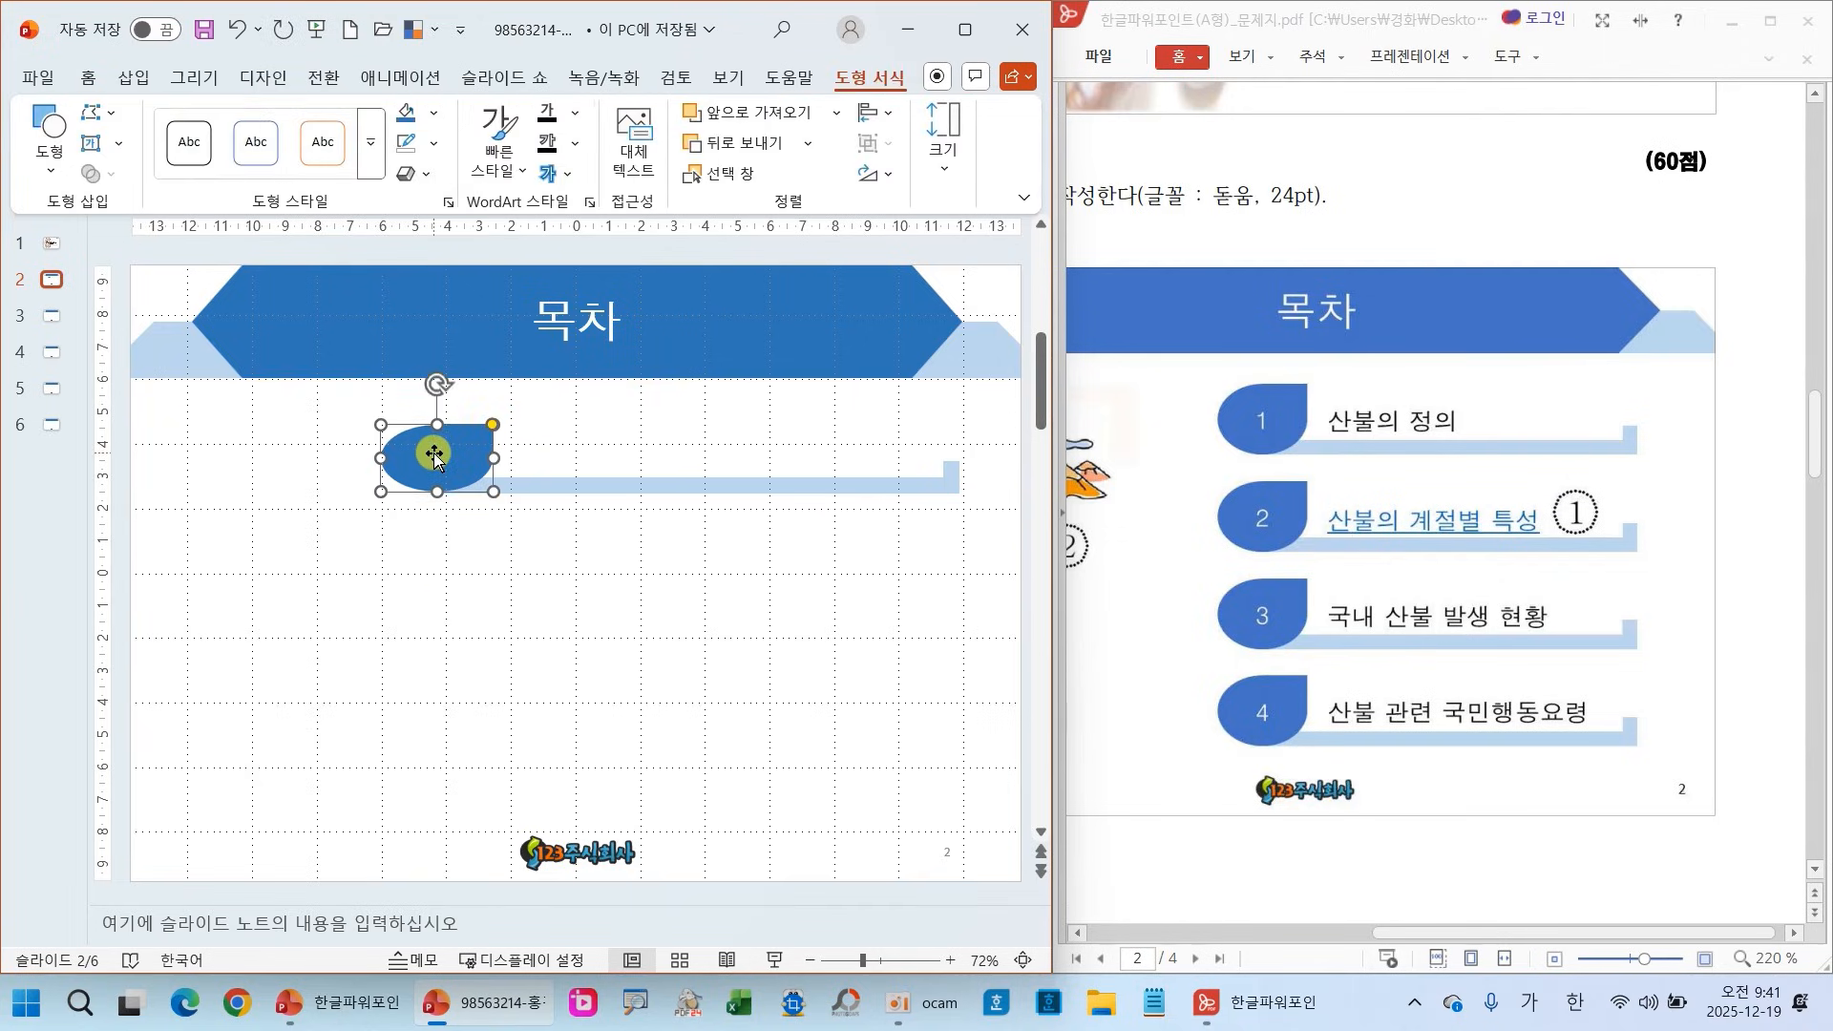
Set the teardrop's text to 돋움, 24 pt, with a white font colour
click(87, 76)
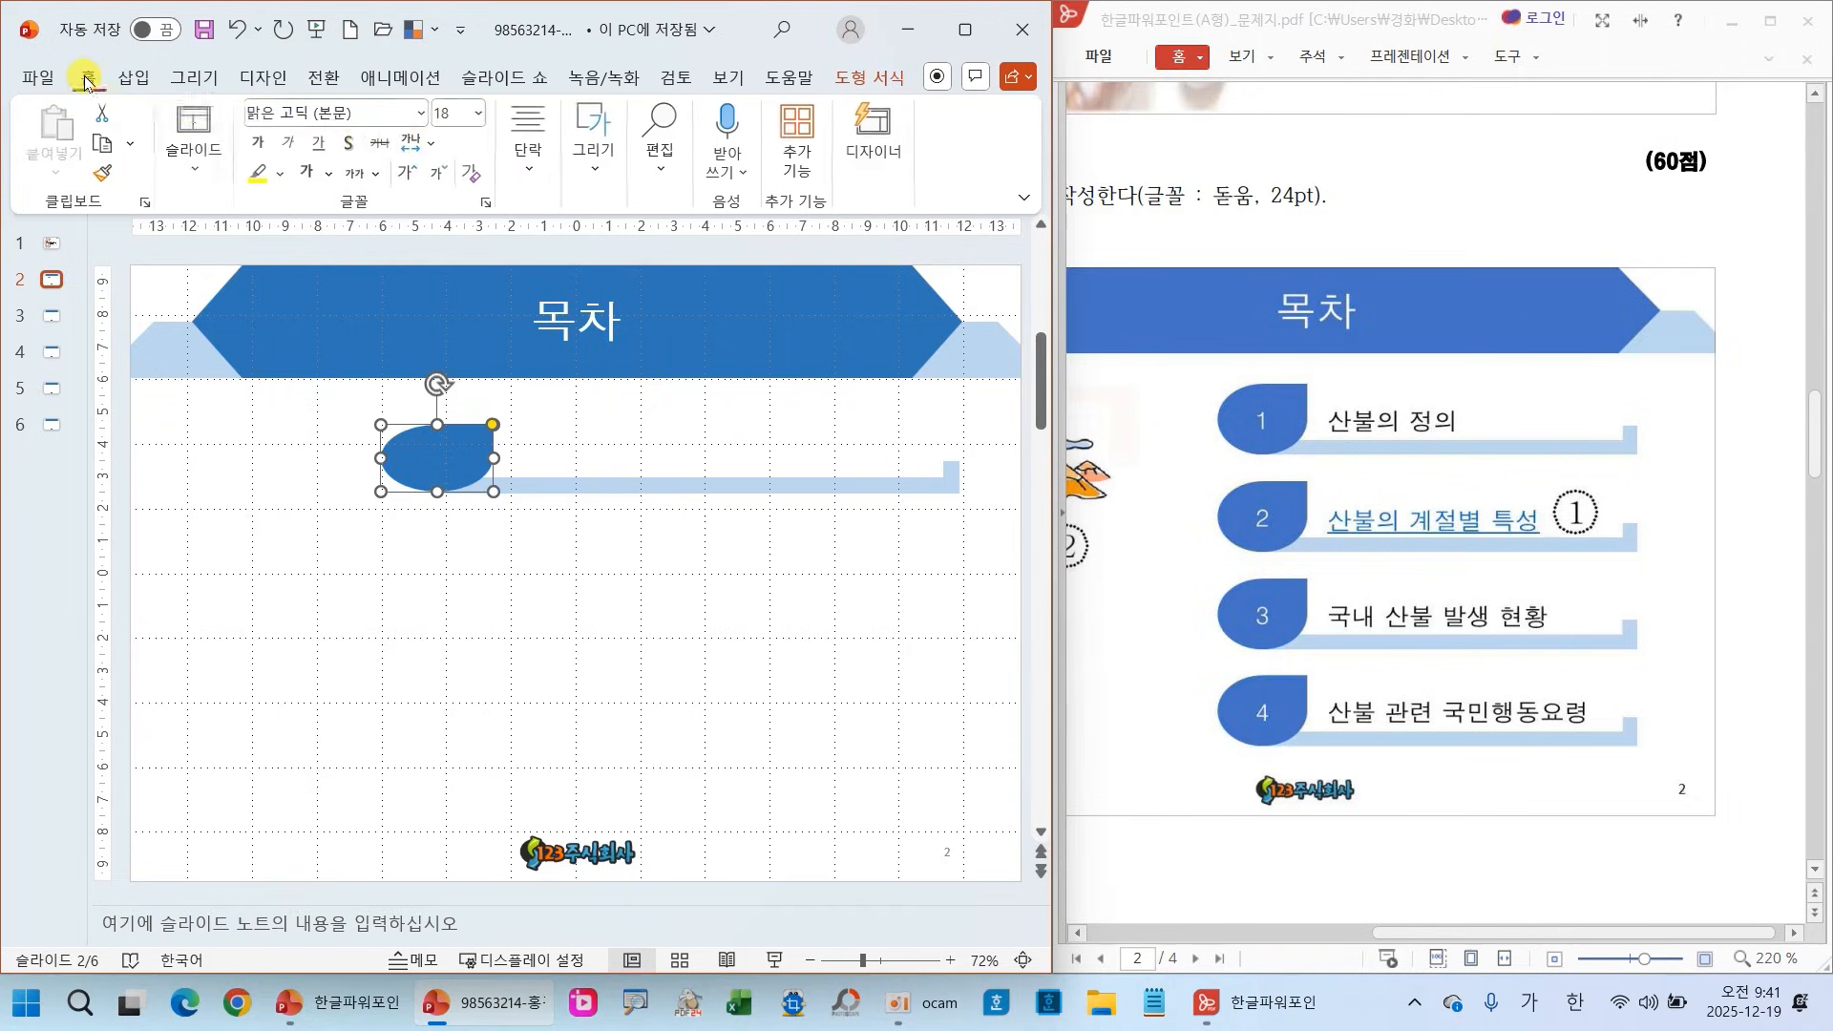
click(423, 114)
click(315, 407)
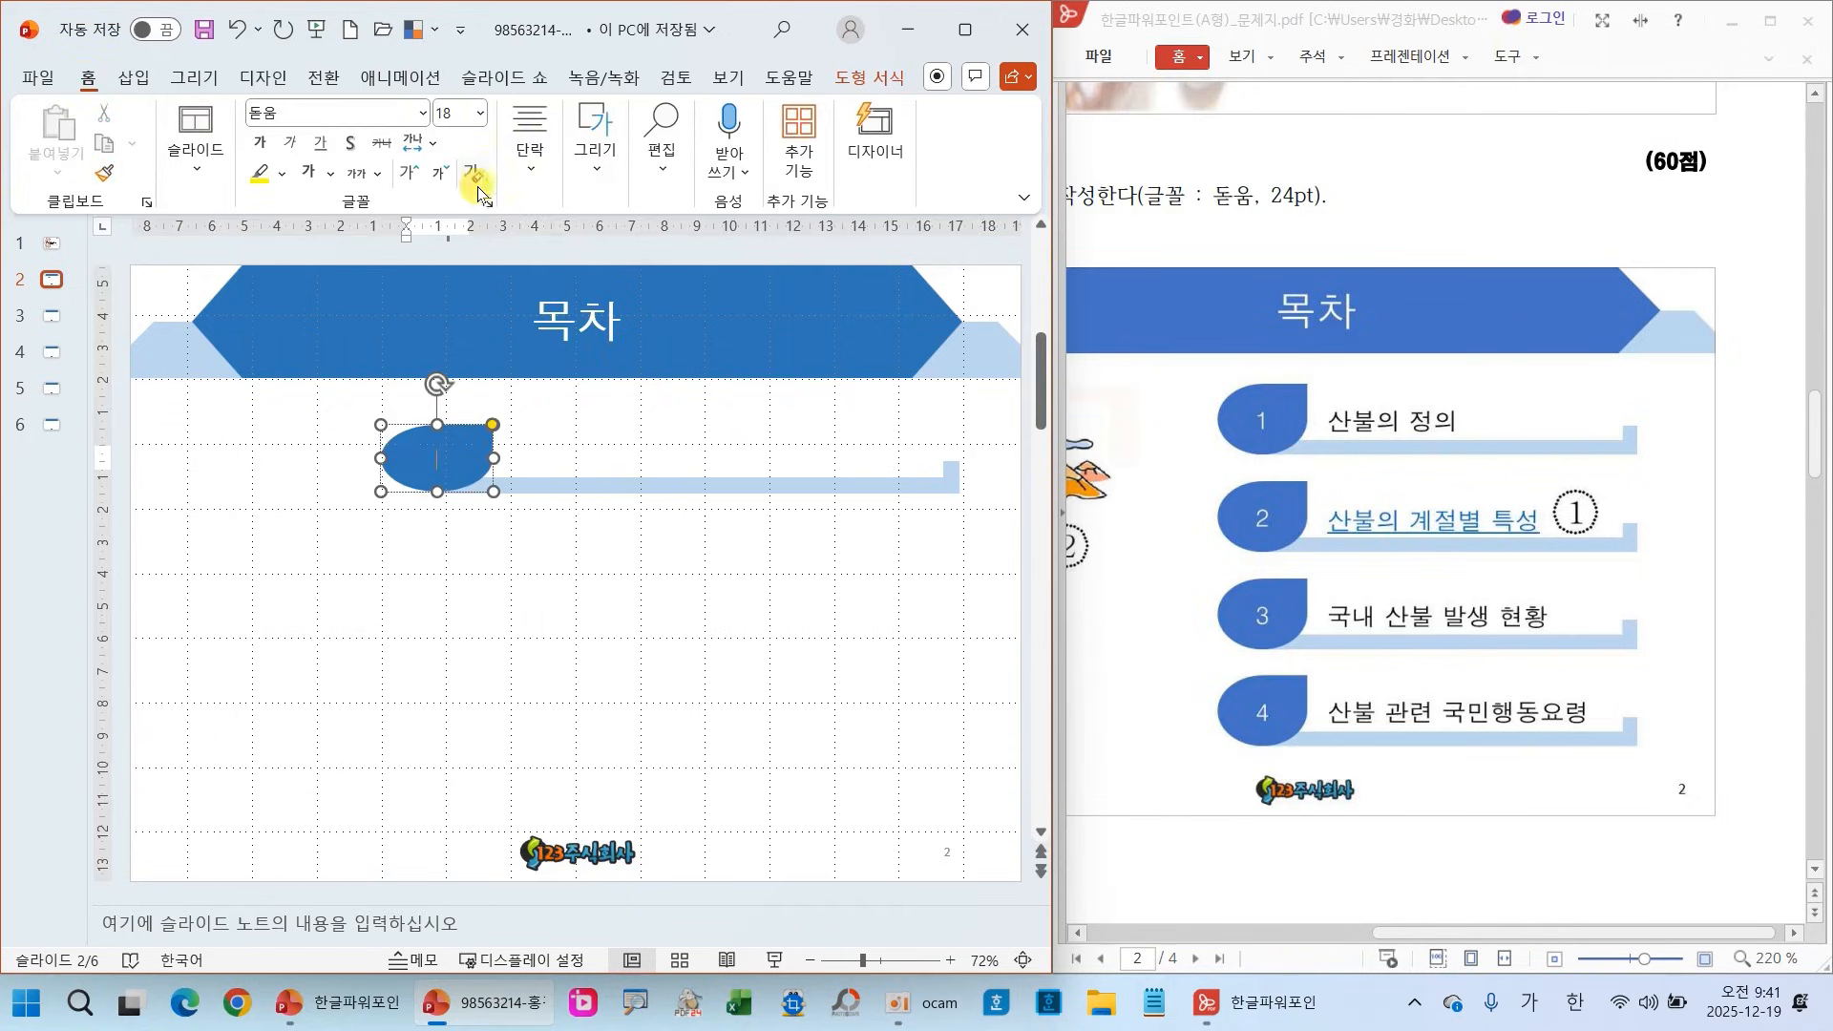
click(482, 122)
click(466, 439)
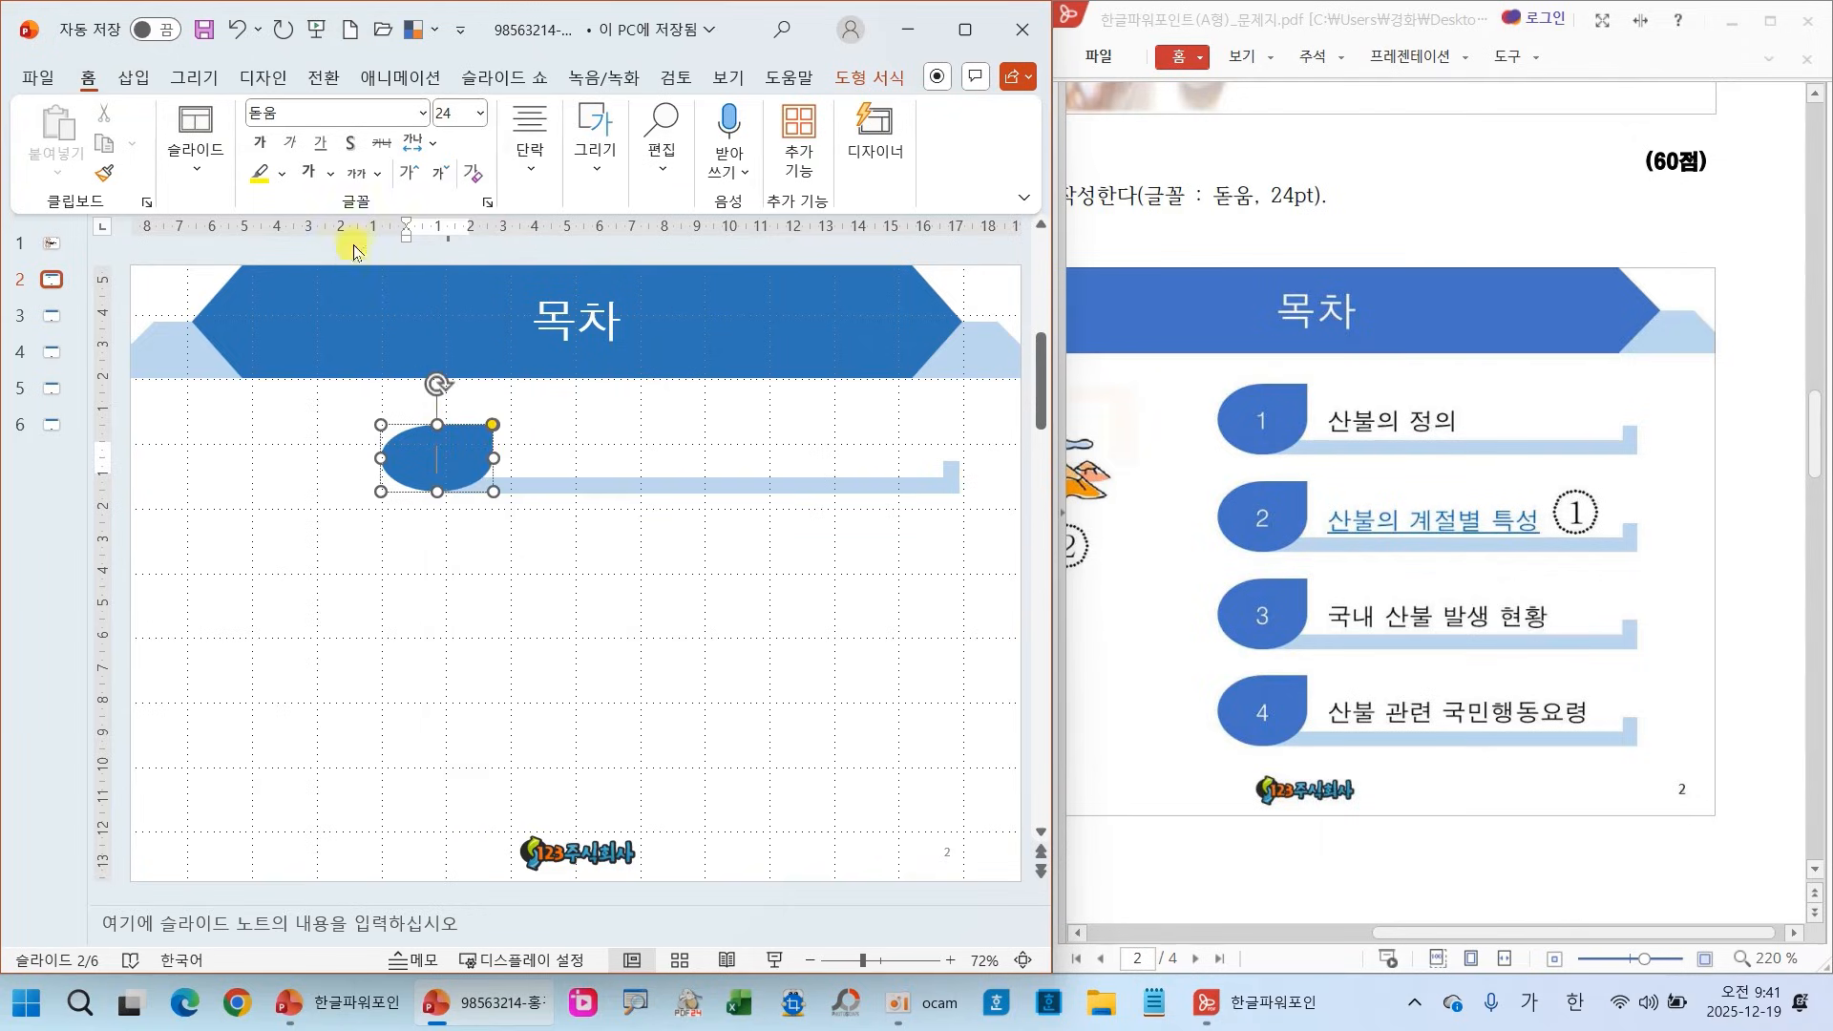
click(330, 174)
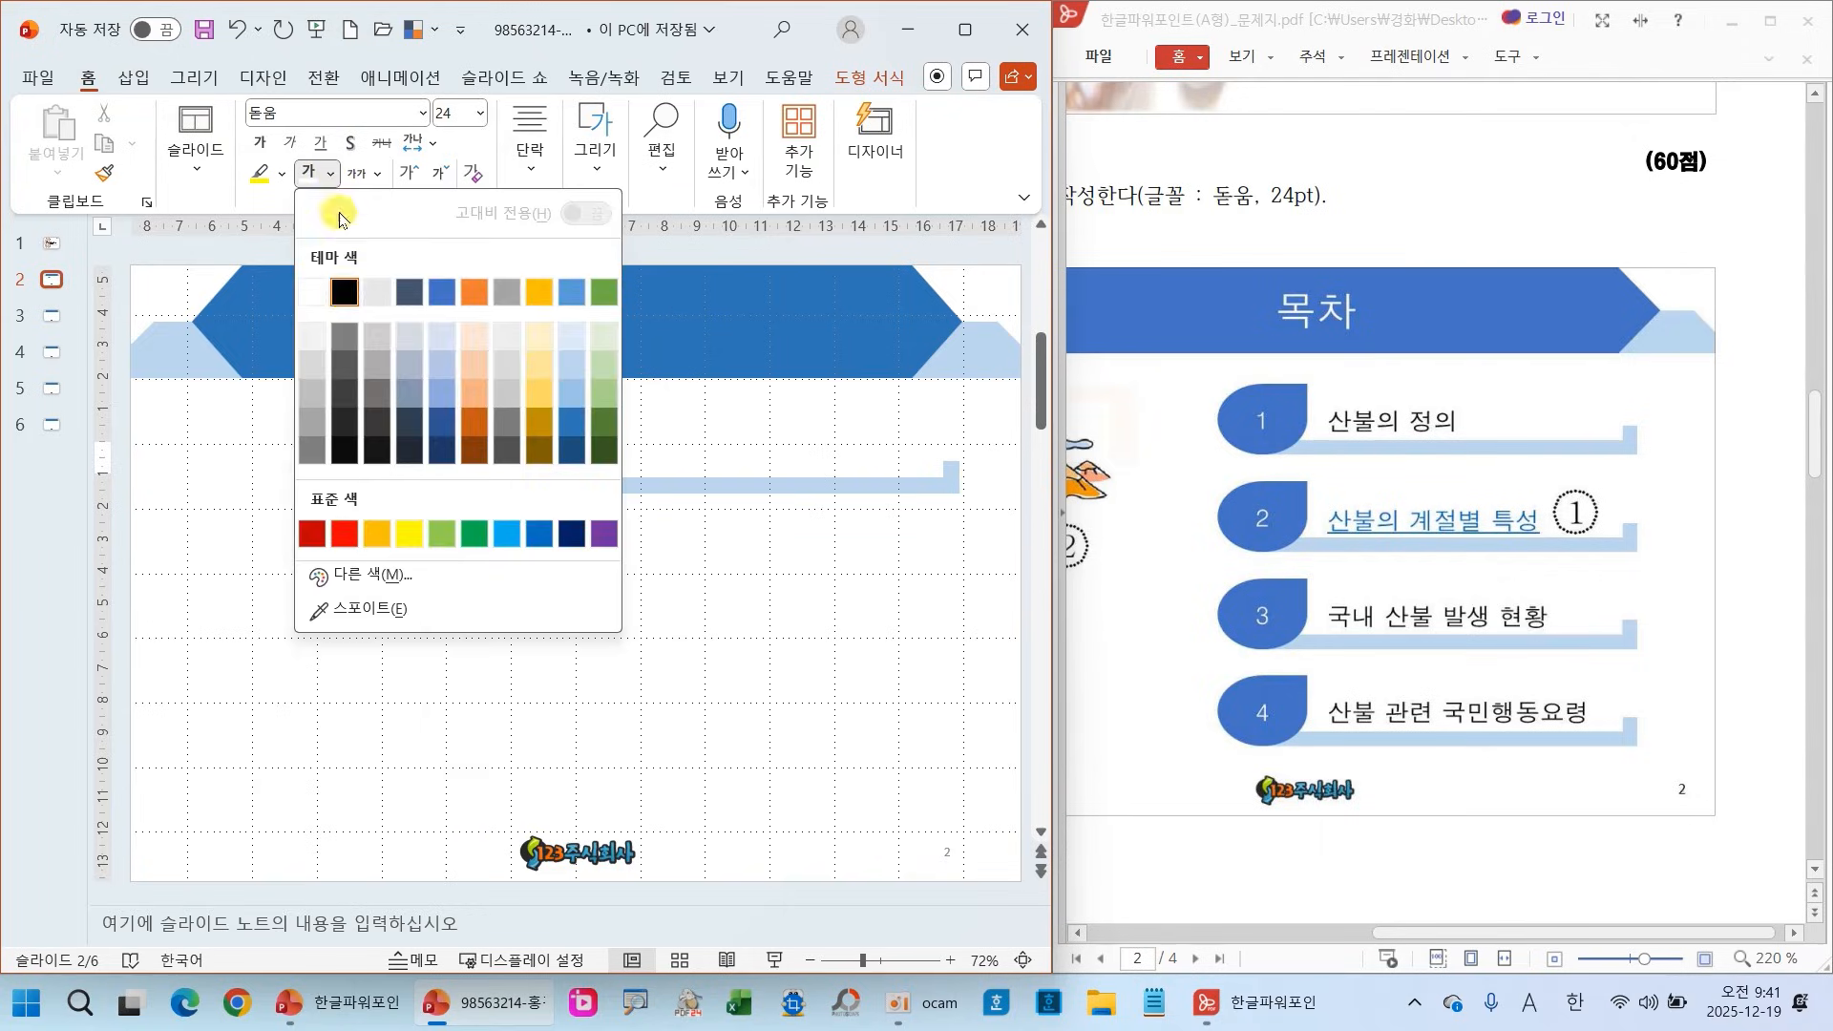
click(313, 294)
click(536, 564)
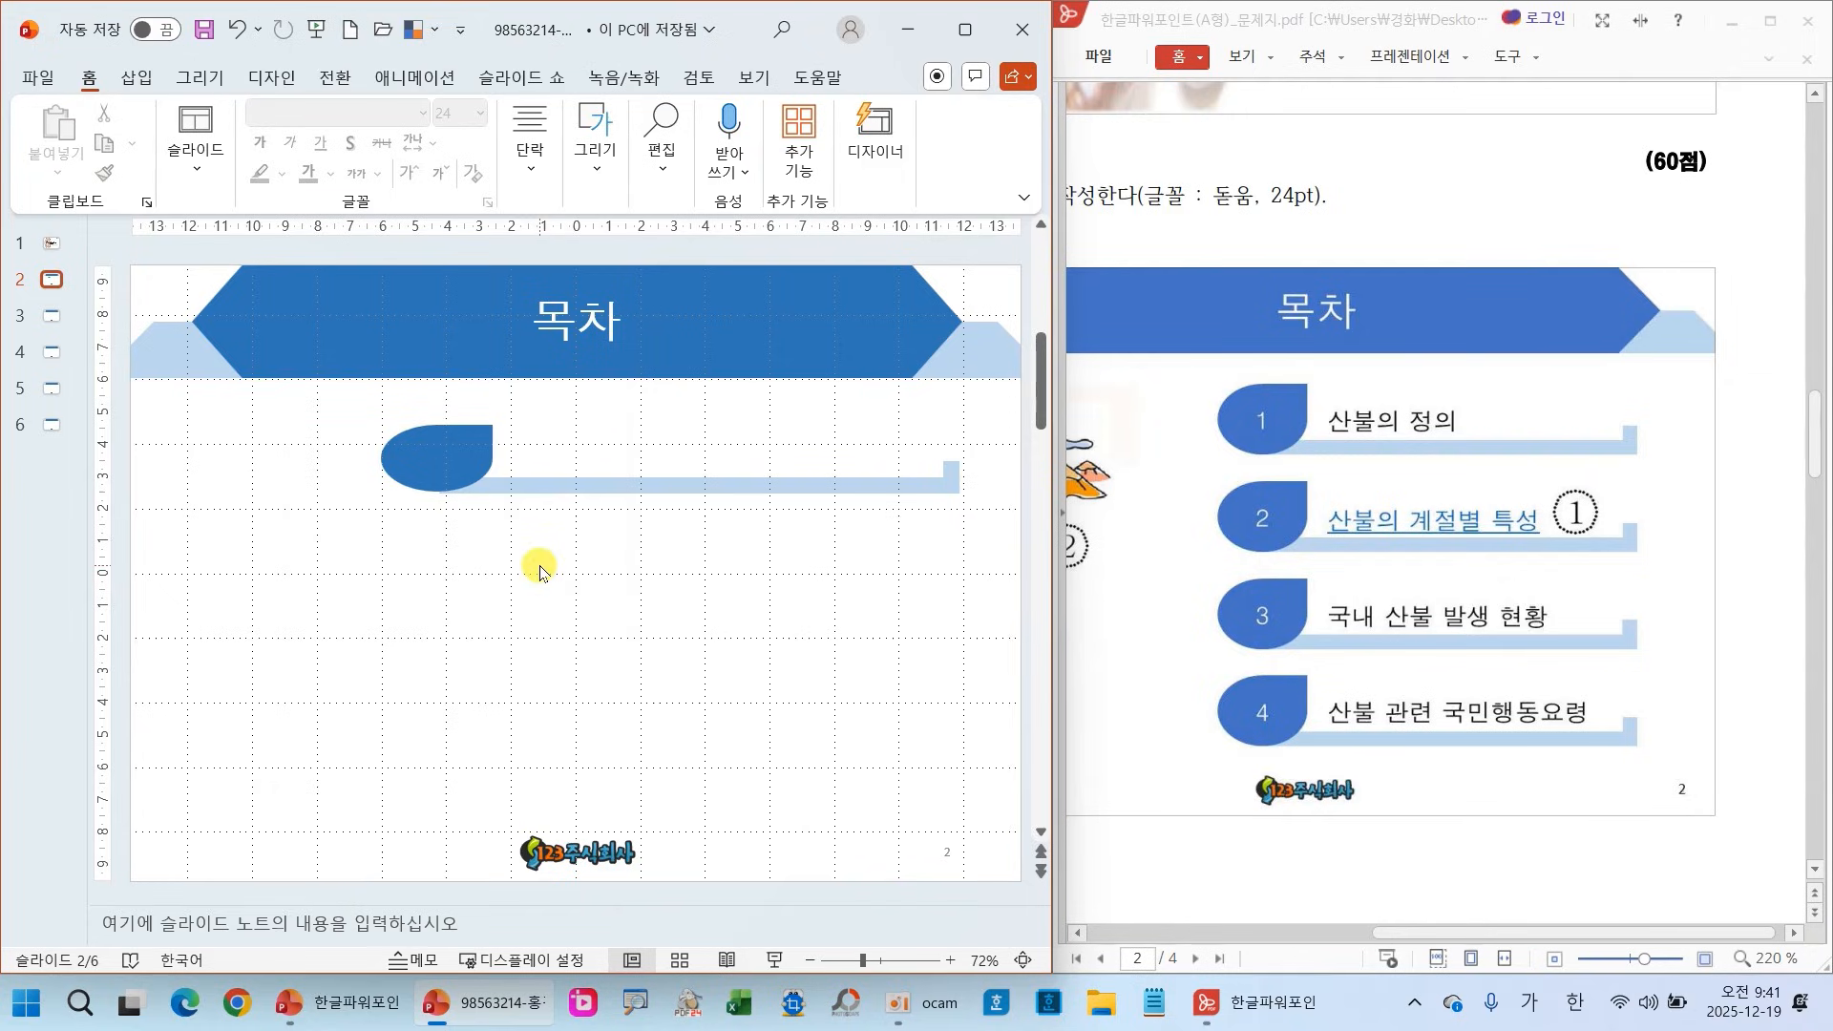
click(476, 444)
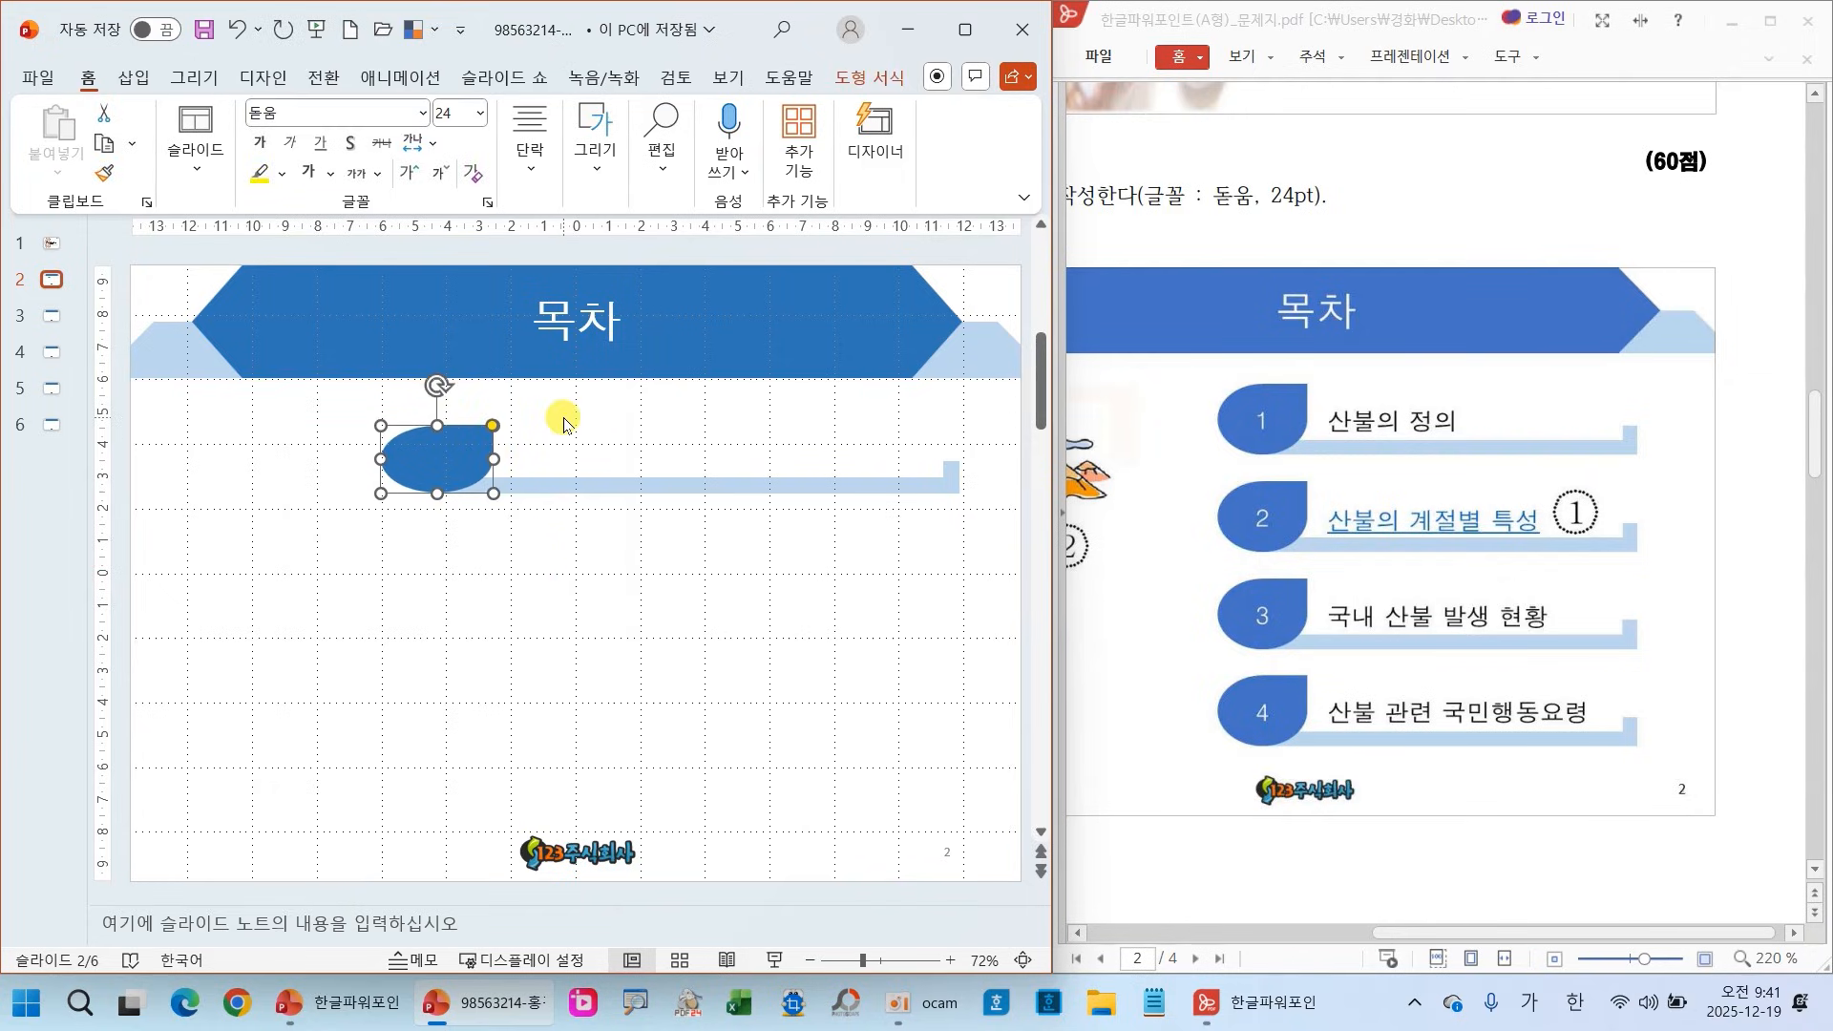
click(556, 582)
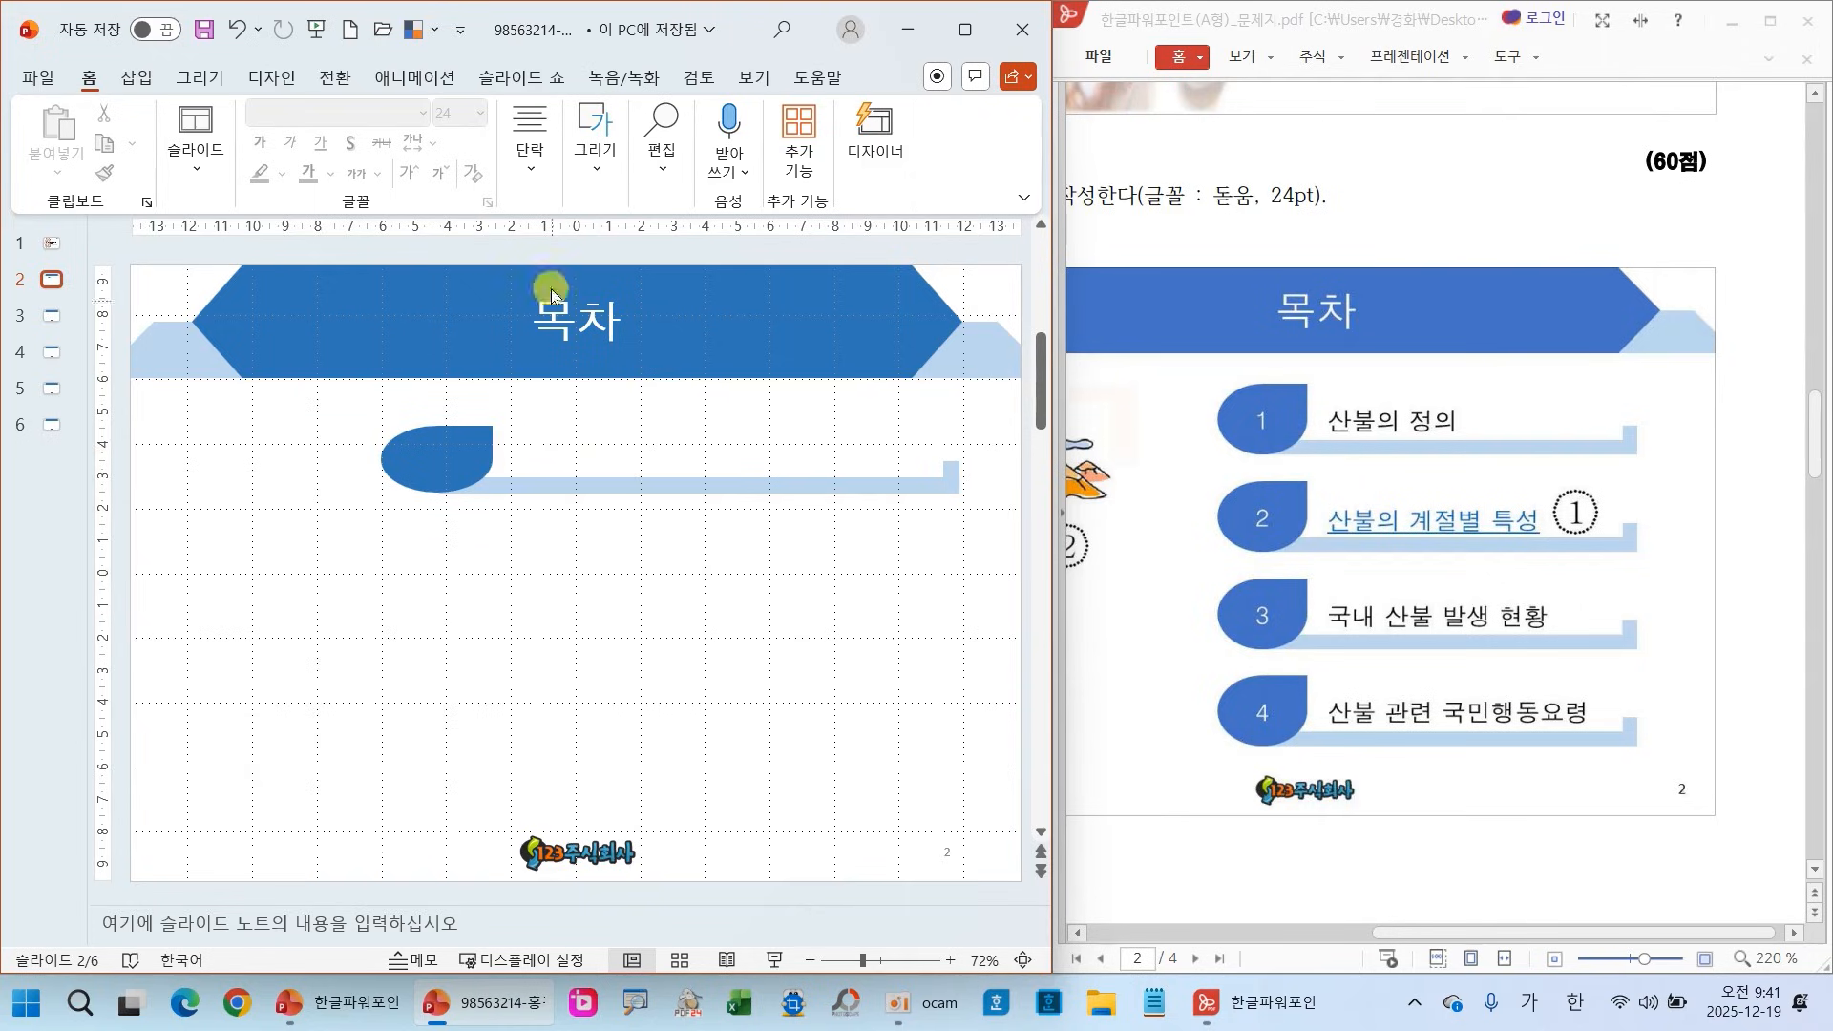
Add a text box about 13.7 cm wide beside the teardrop, set its font to 돋움 24 pt, and enter 산불
click(600, 164)
click(761, 258)
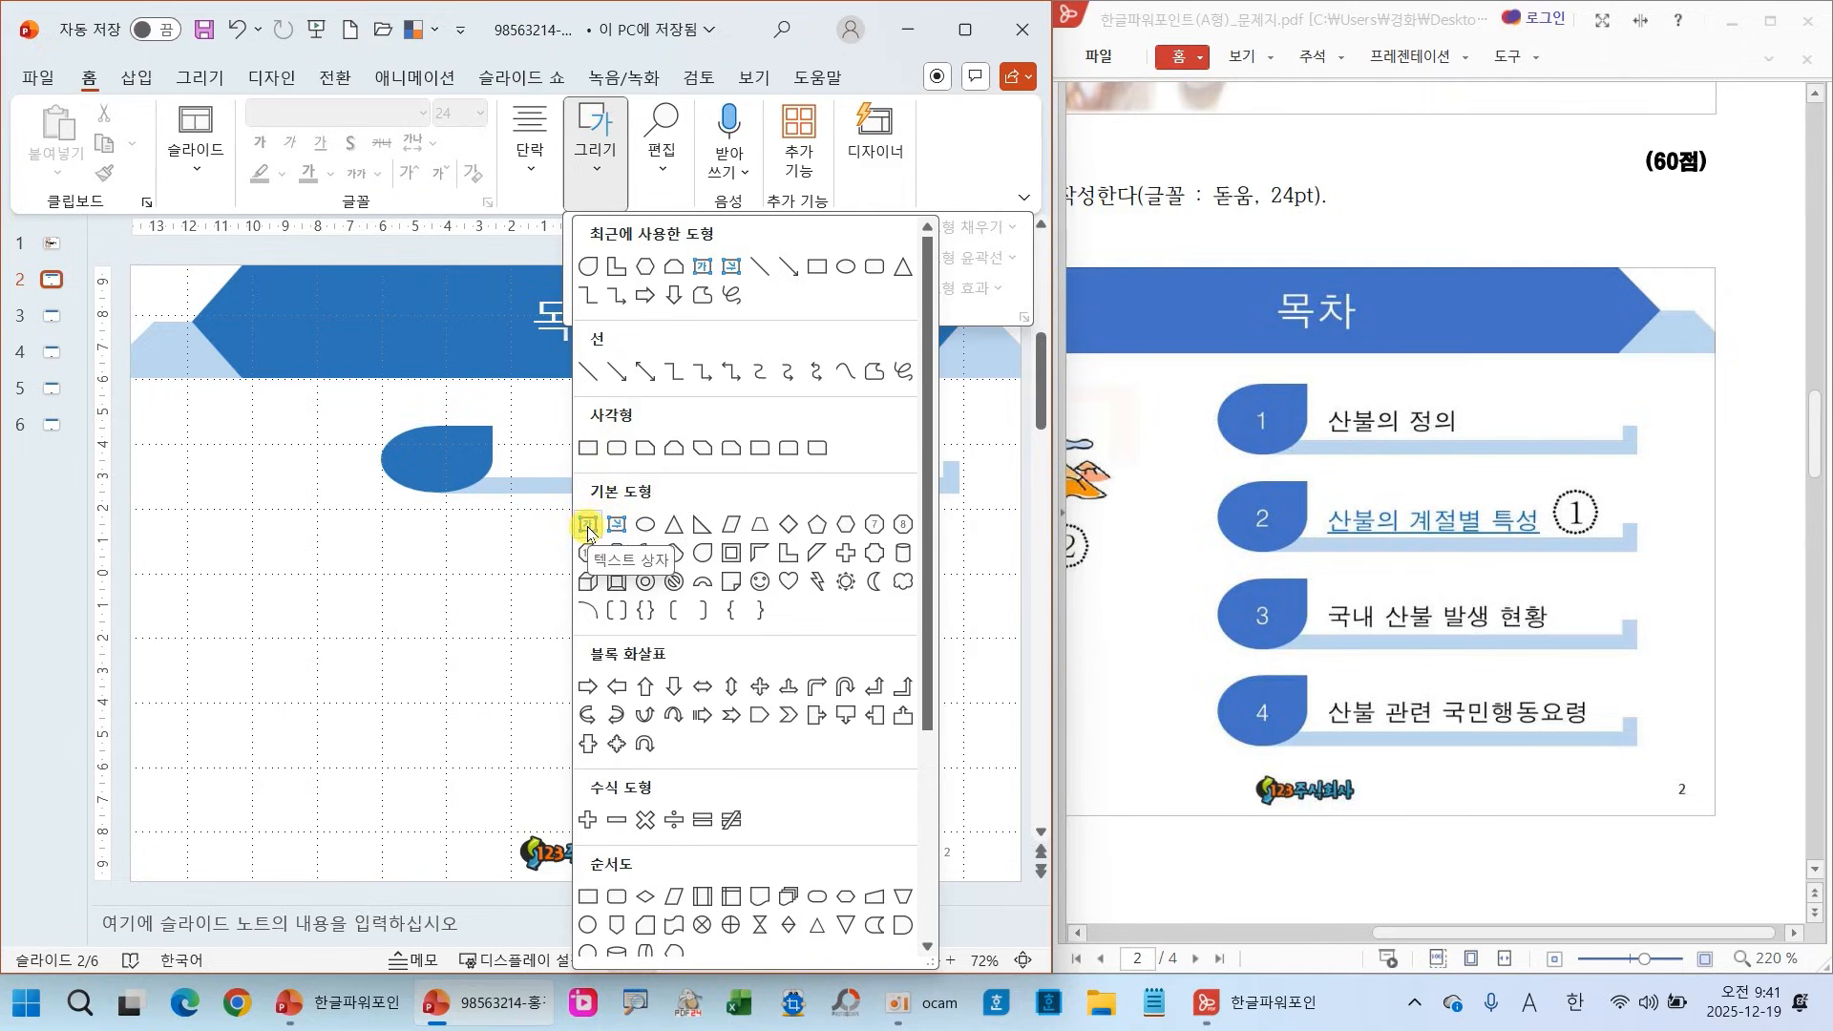
click(587, 527)
drag(516, 427, 959, 493)
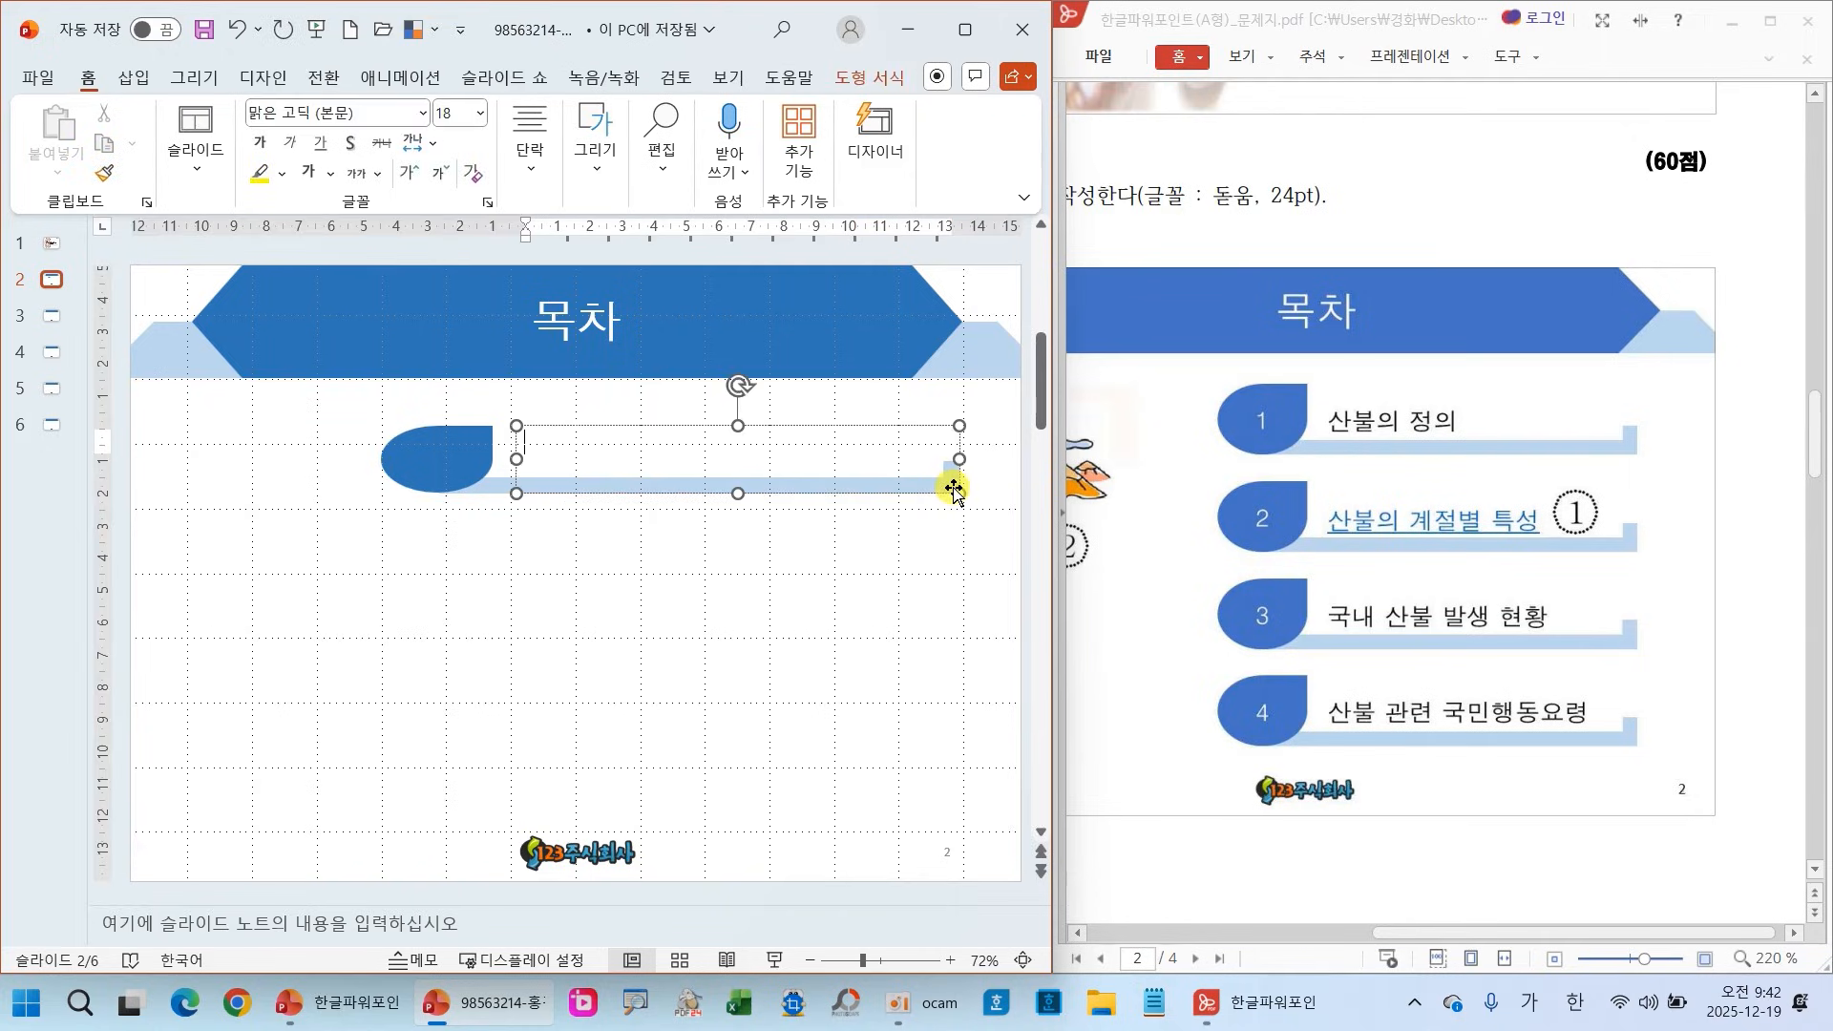
click(421, 112)
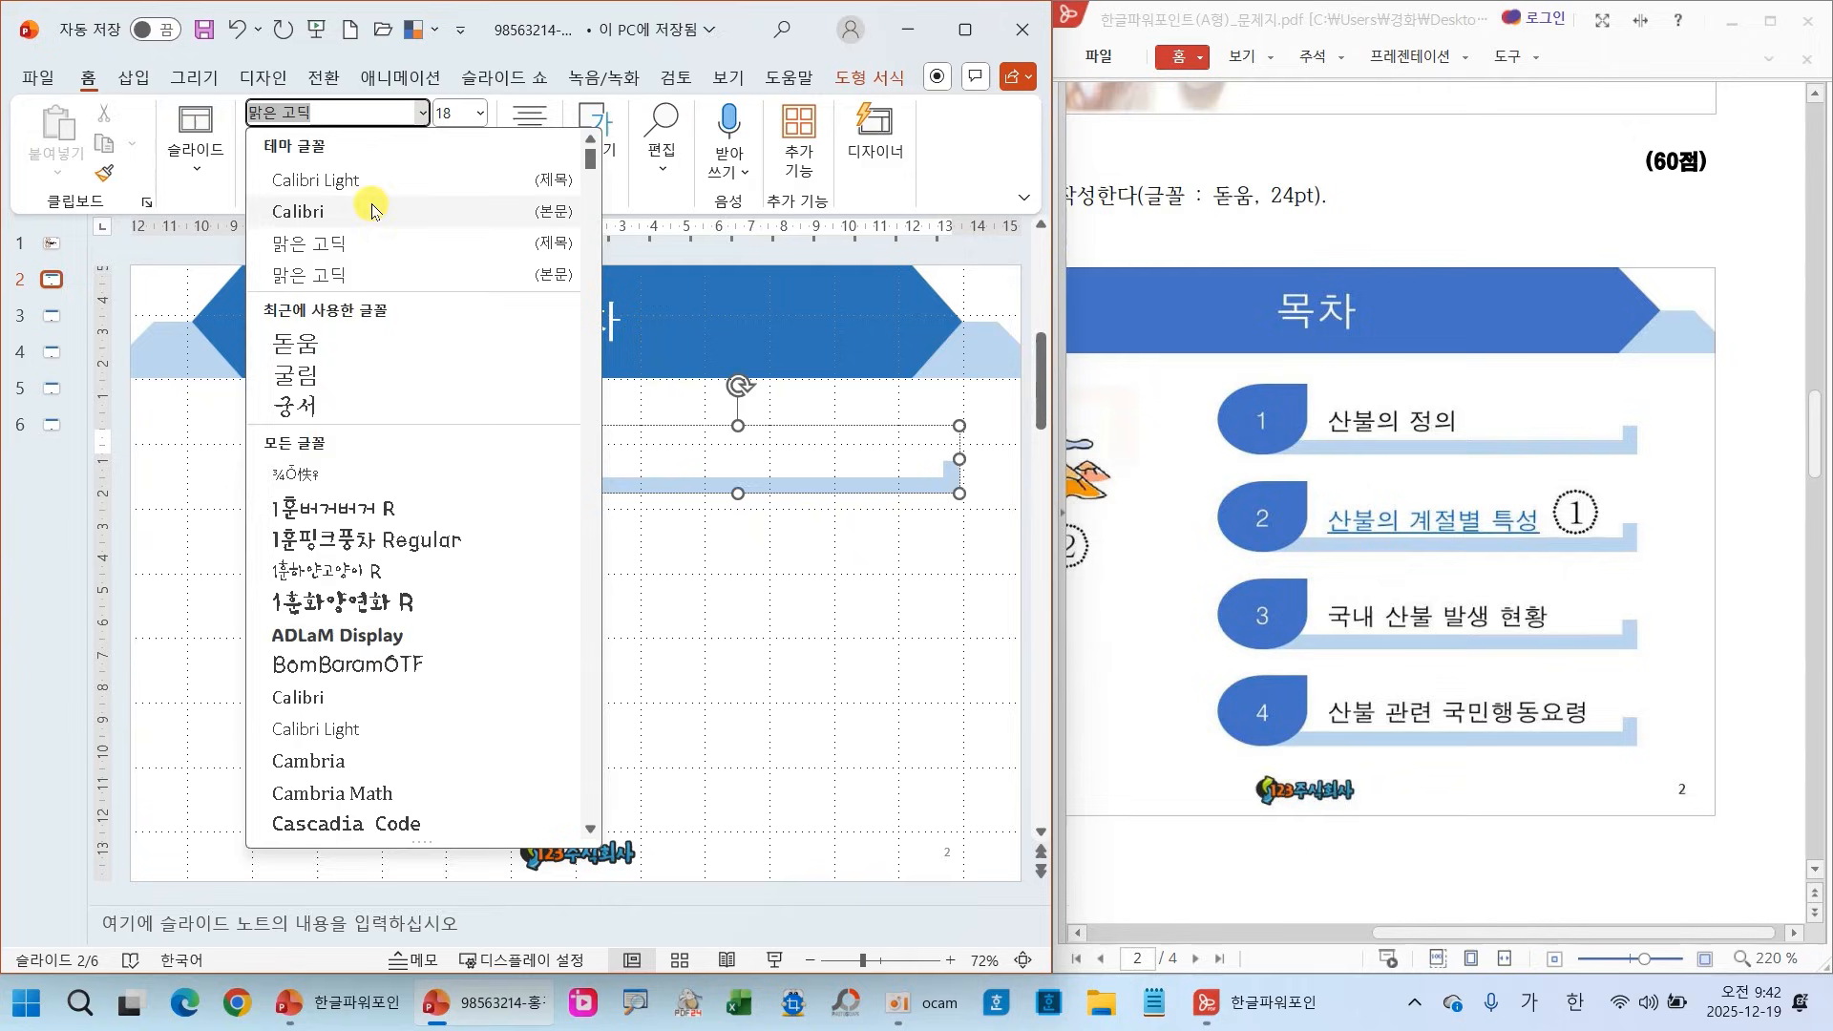
click(286, 345)
click(481, 116)
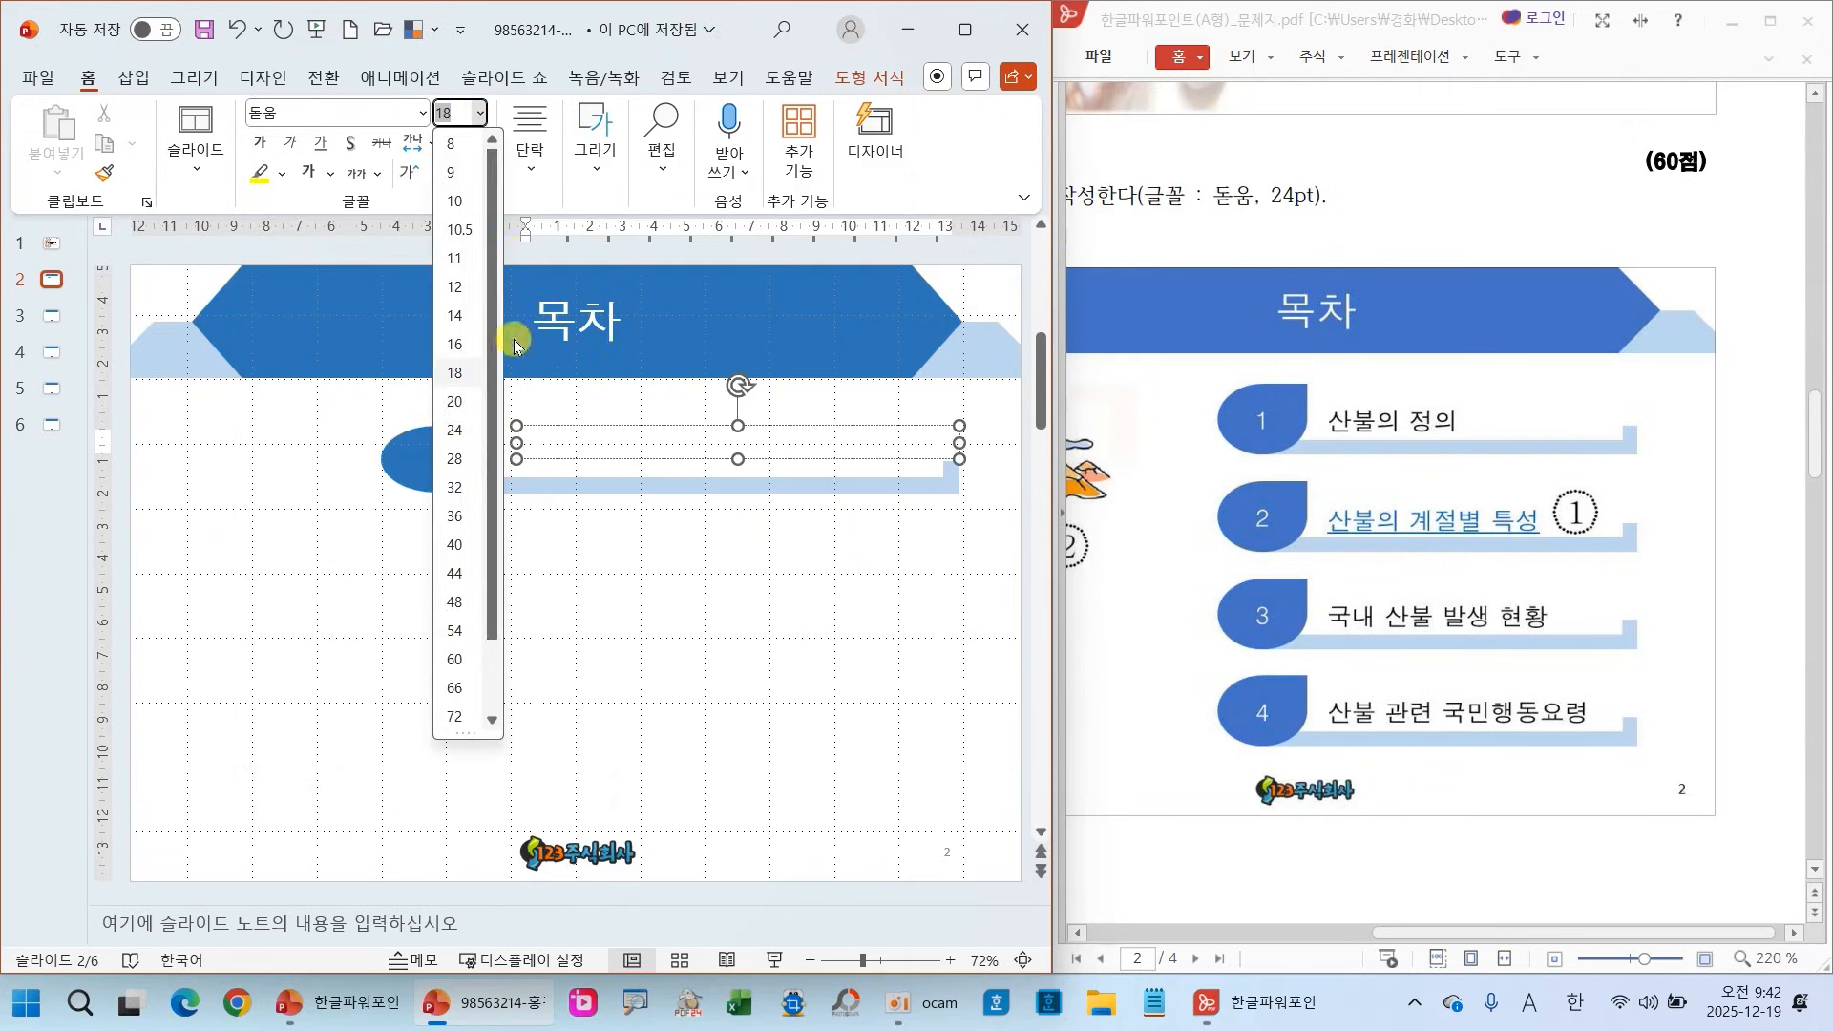
click(464, 429)
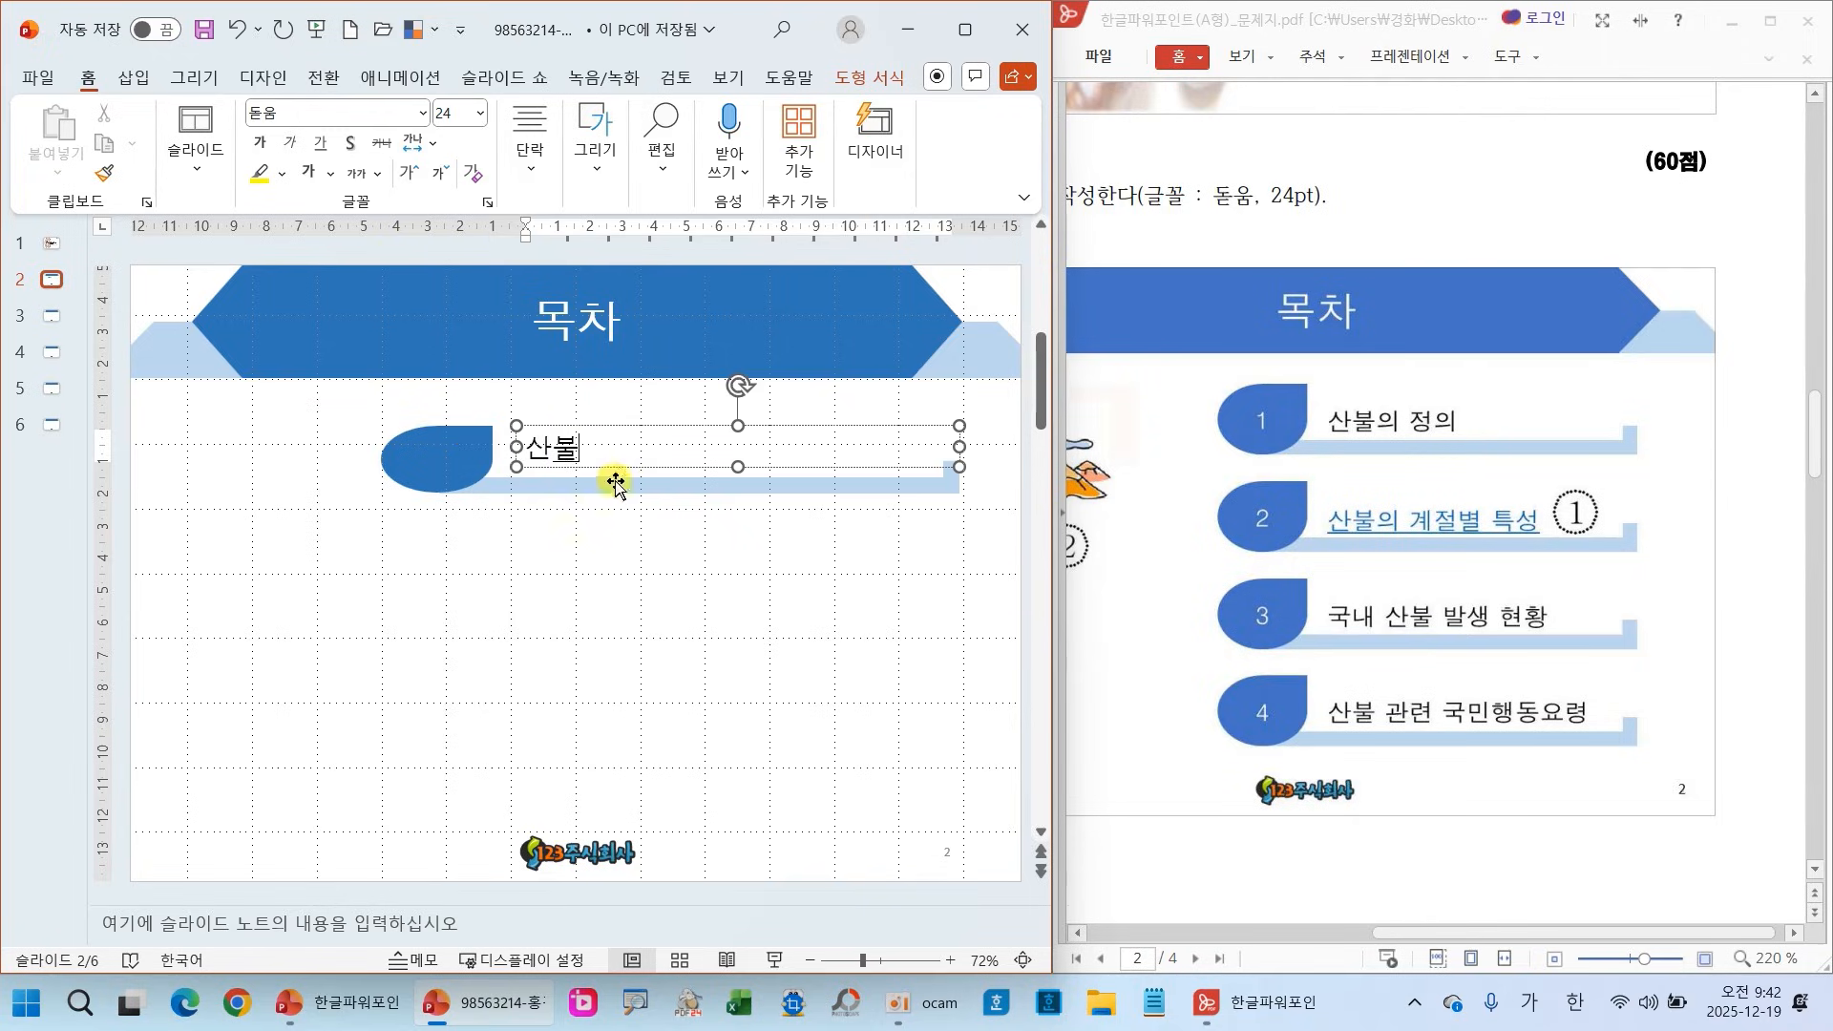
Nudge the 산불 text box slightly down and toward the teardrop so it sits just above the L-shaped bar
click(722, 439)
key(Down)
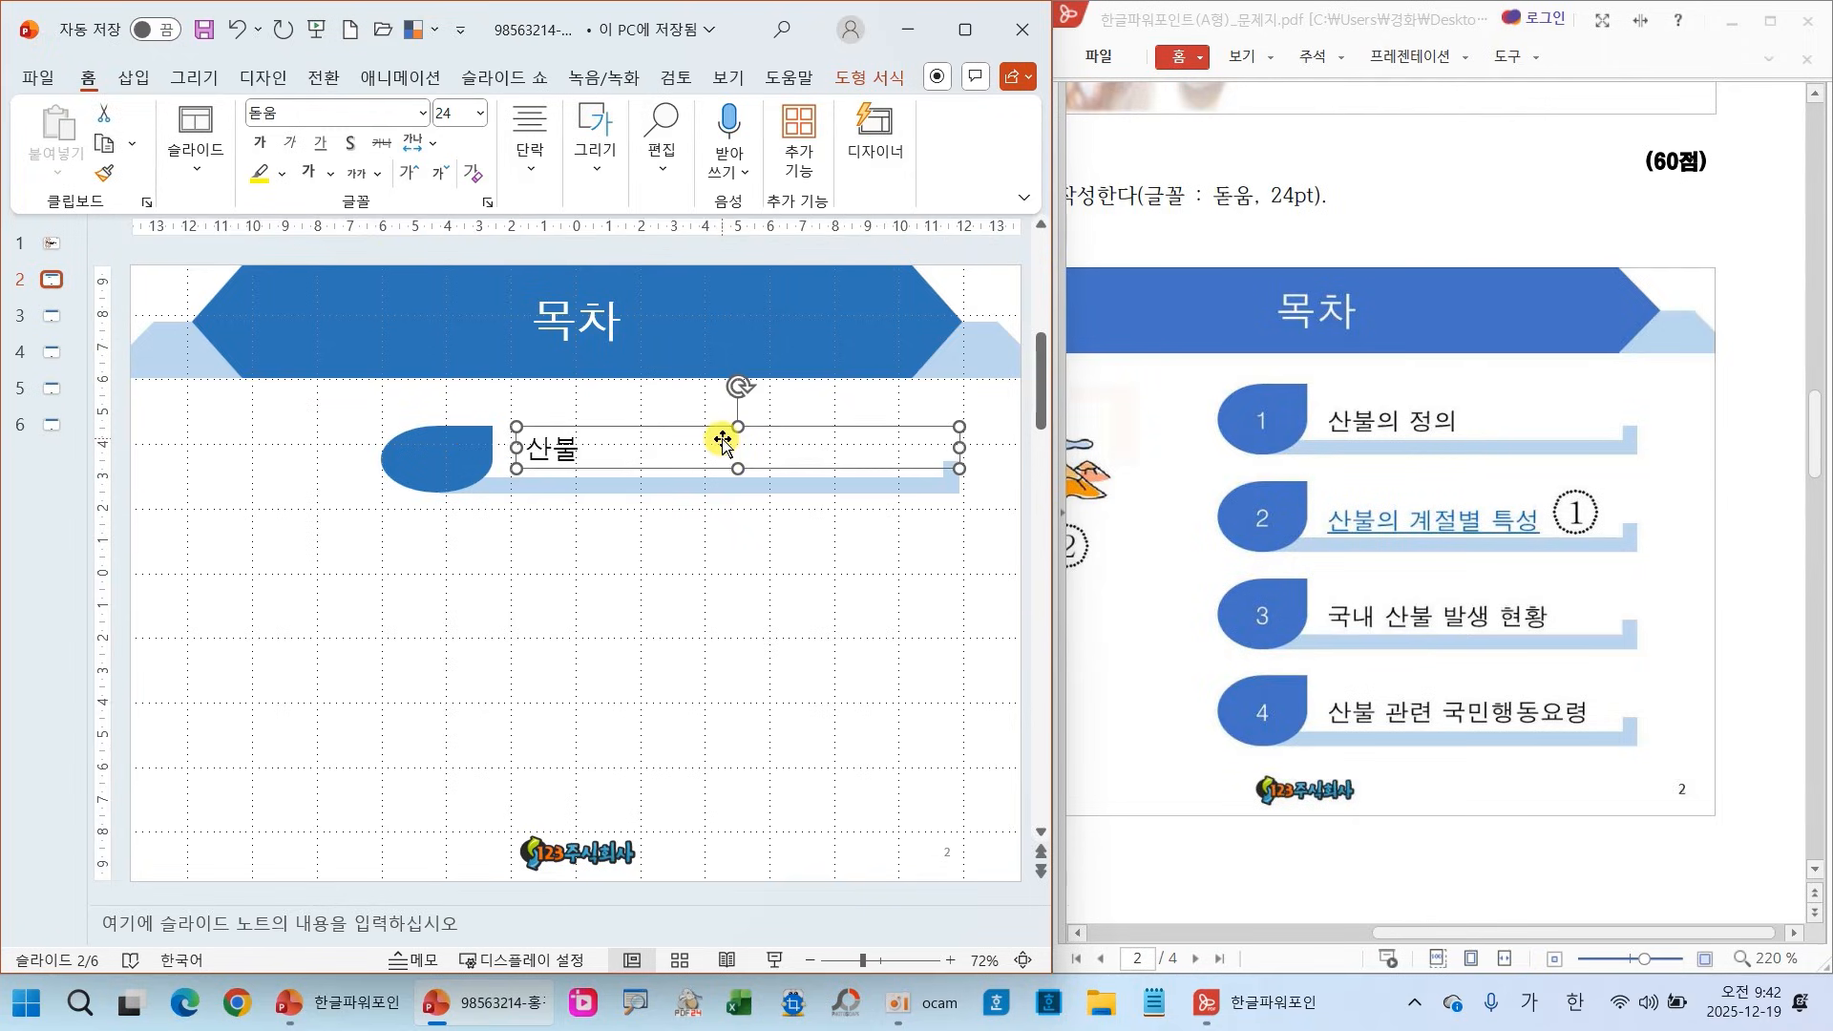
key(ctrl+Down)
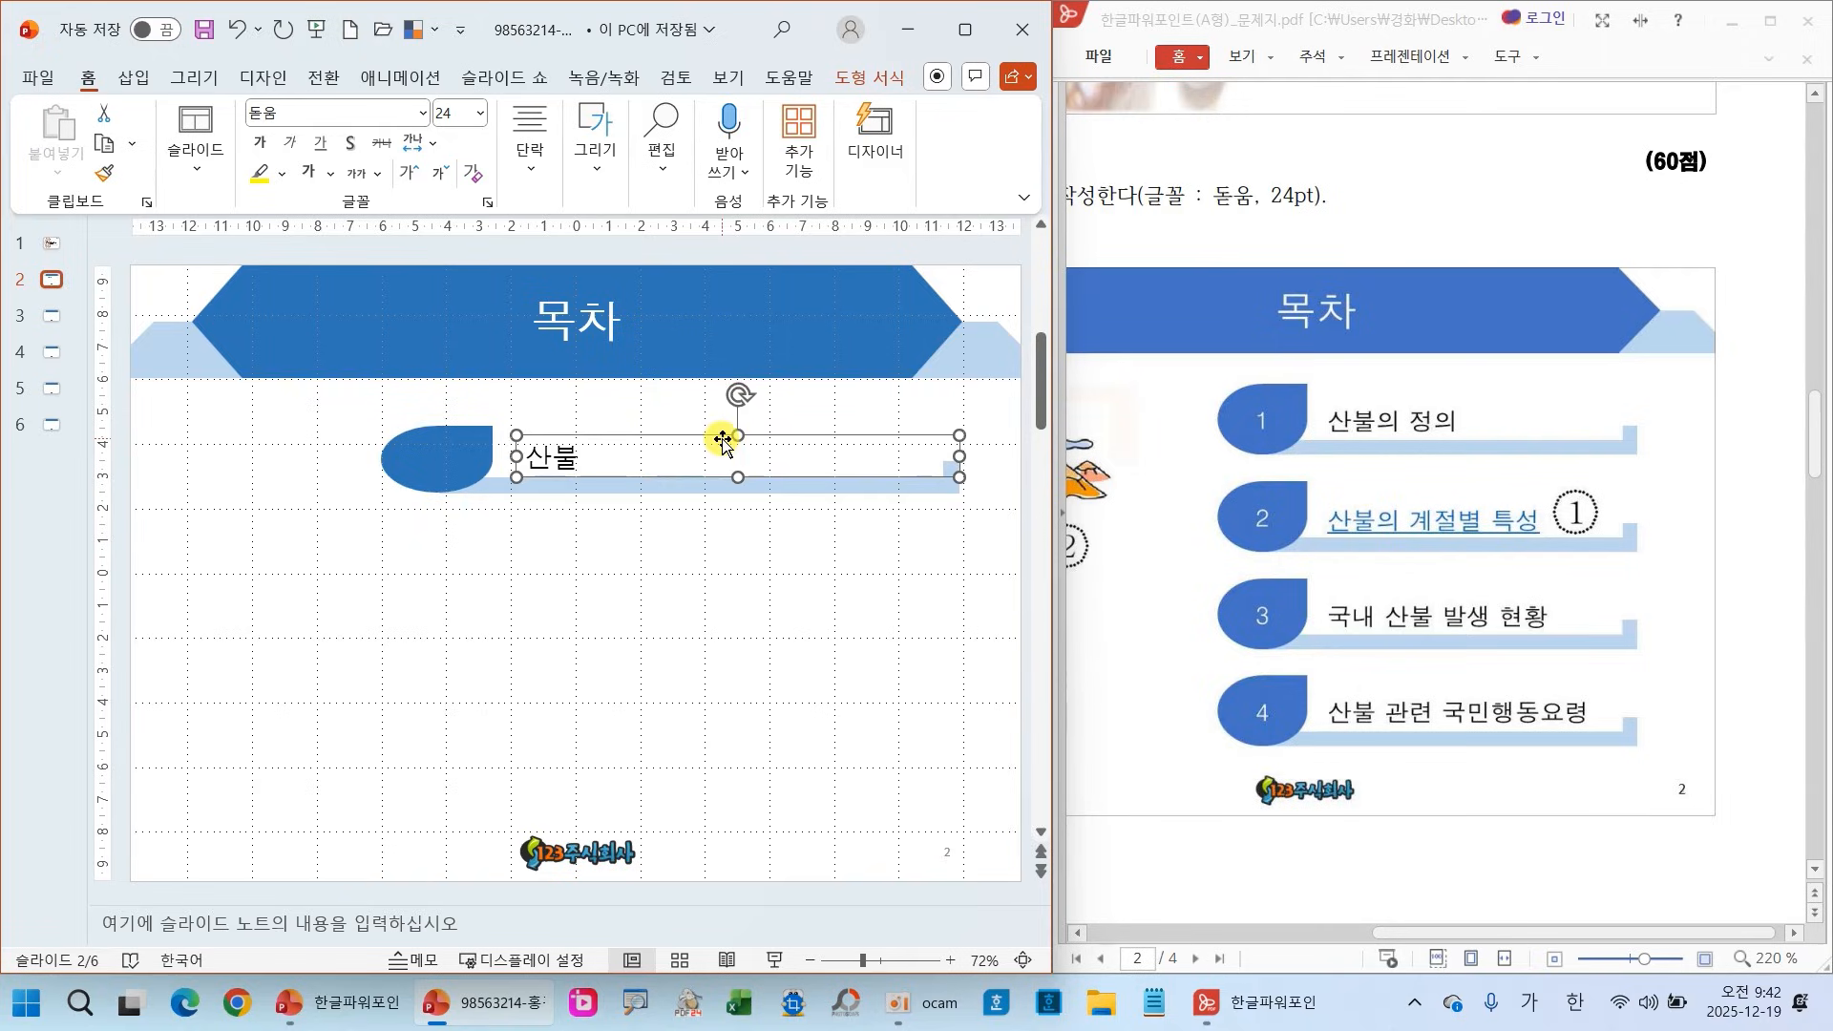
key(ctrl+Left)
key(ctrl+Left)
key(ctrl+Left)
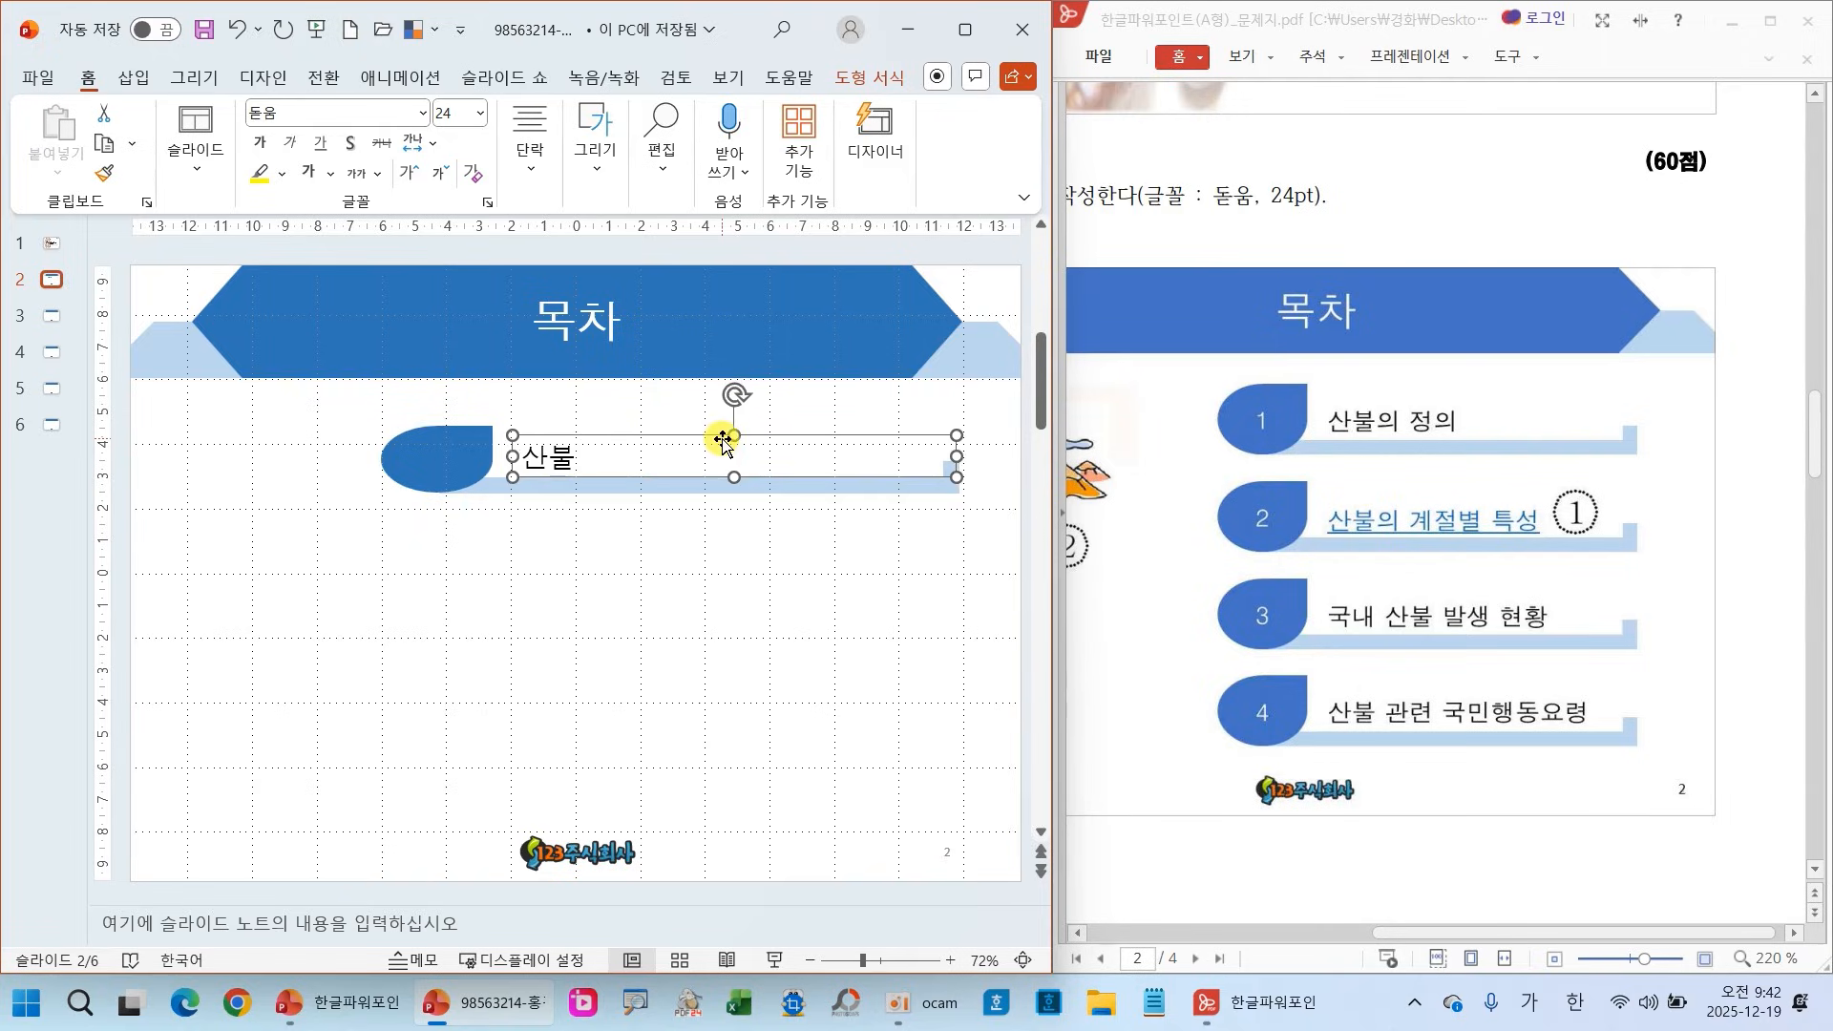
Copy the teardrop, L-shape and text box together straight down to make four evenly stacked rows
click(717, 598)
drag(989, 542, 276, 400)
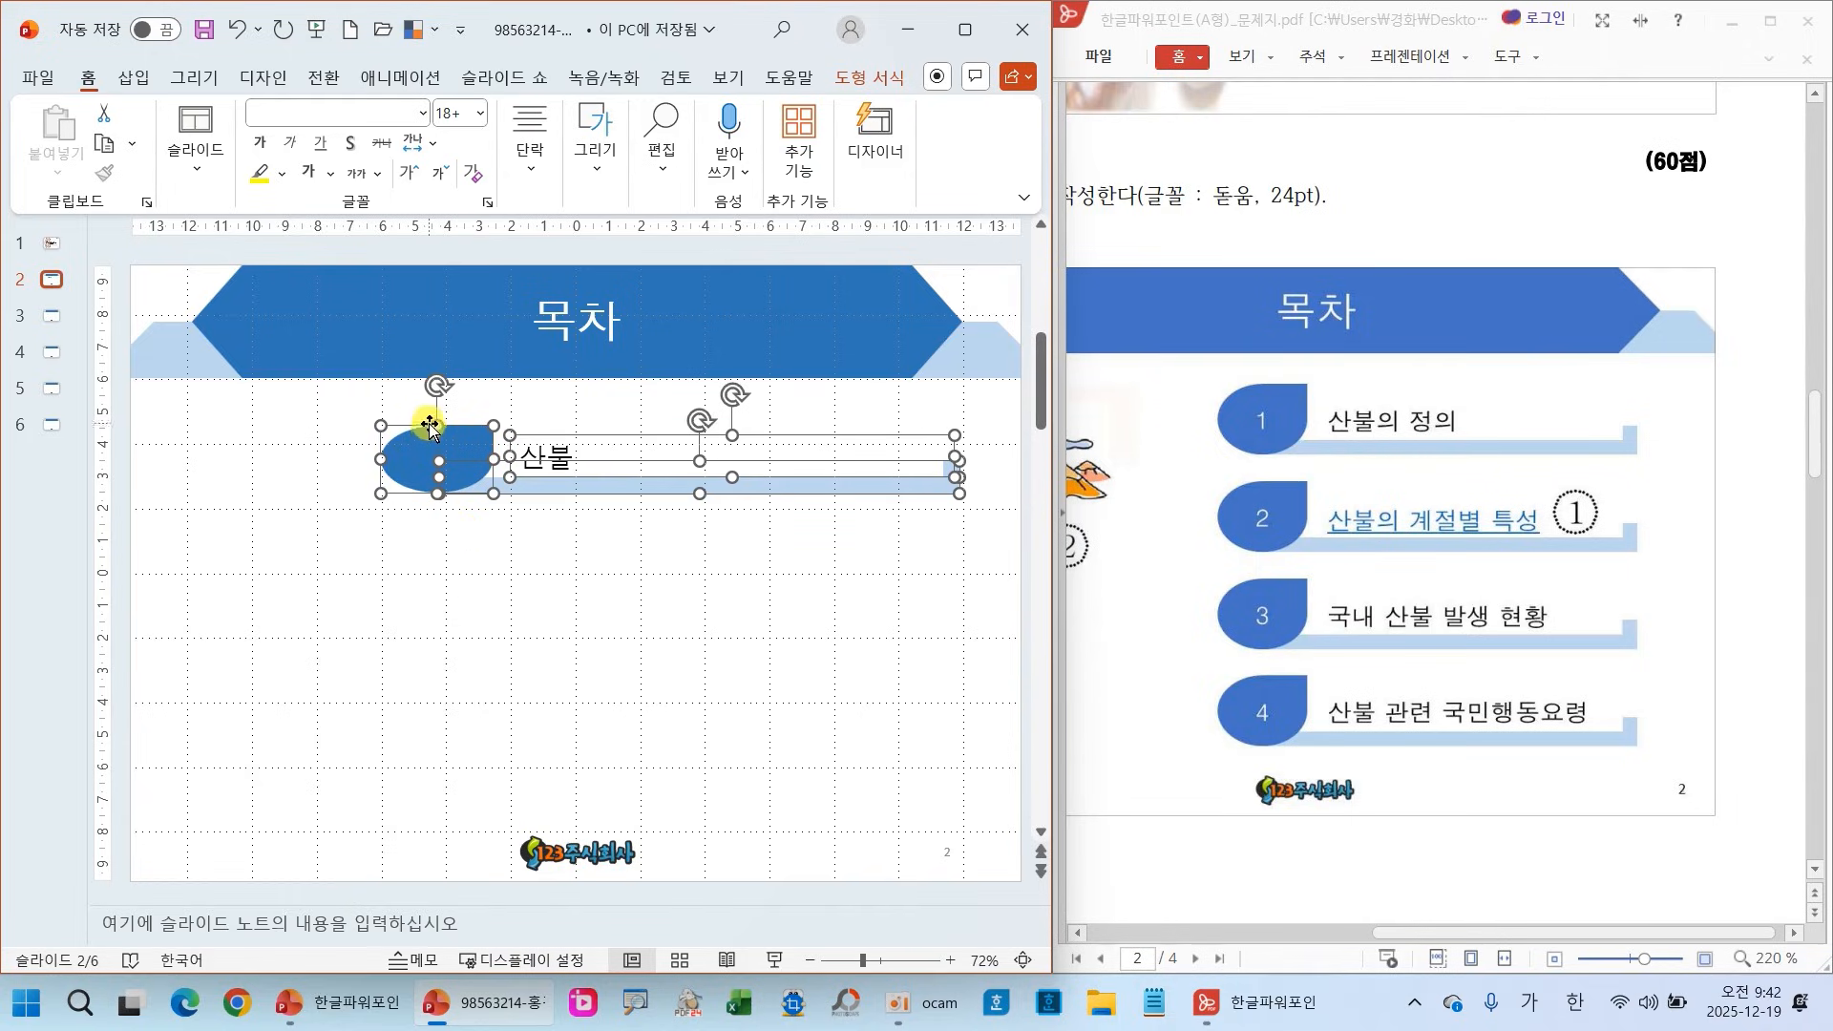
drag(421, 459, 429, 760)
Number the four teardrops 1, 2, 3 and 4 in order from the first row down
click(442, 462)
text(1)
click(443, 546)
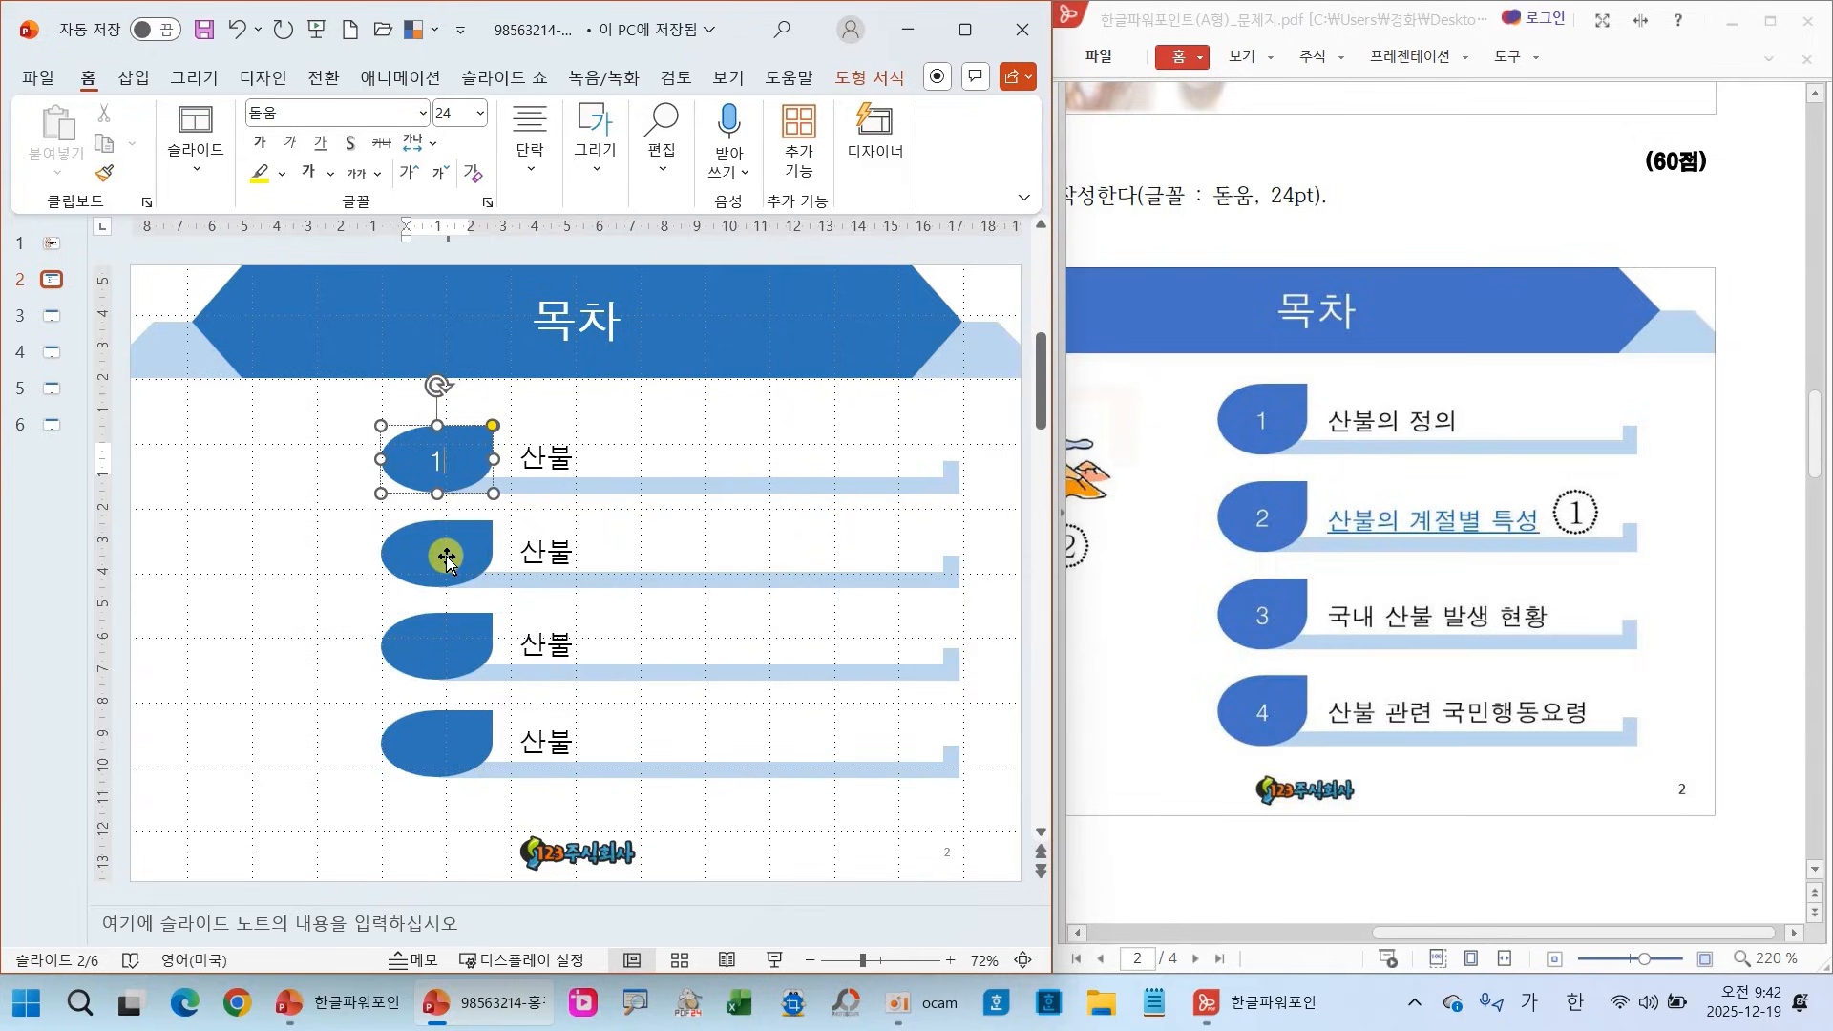
text(2)
click(441, 642)
text(3)
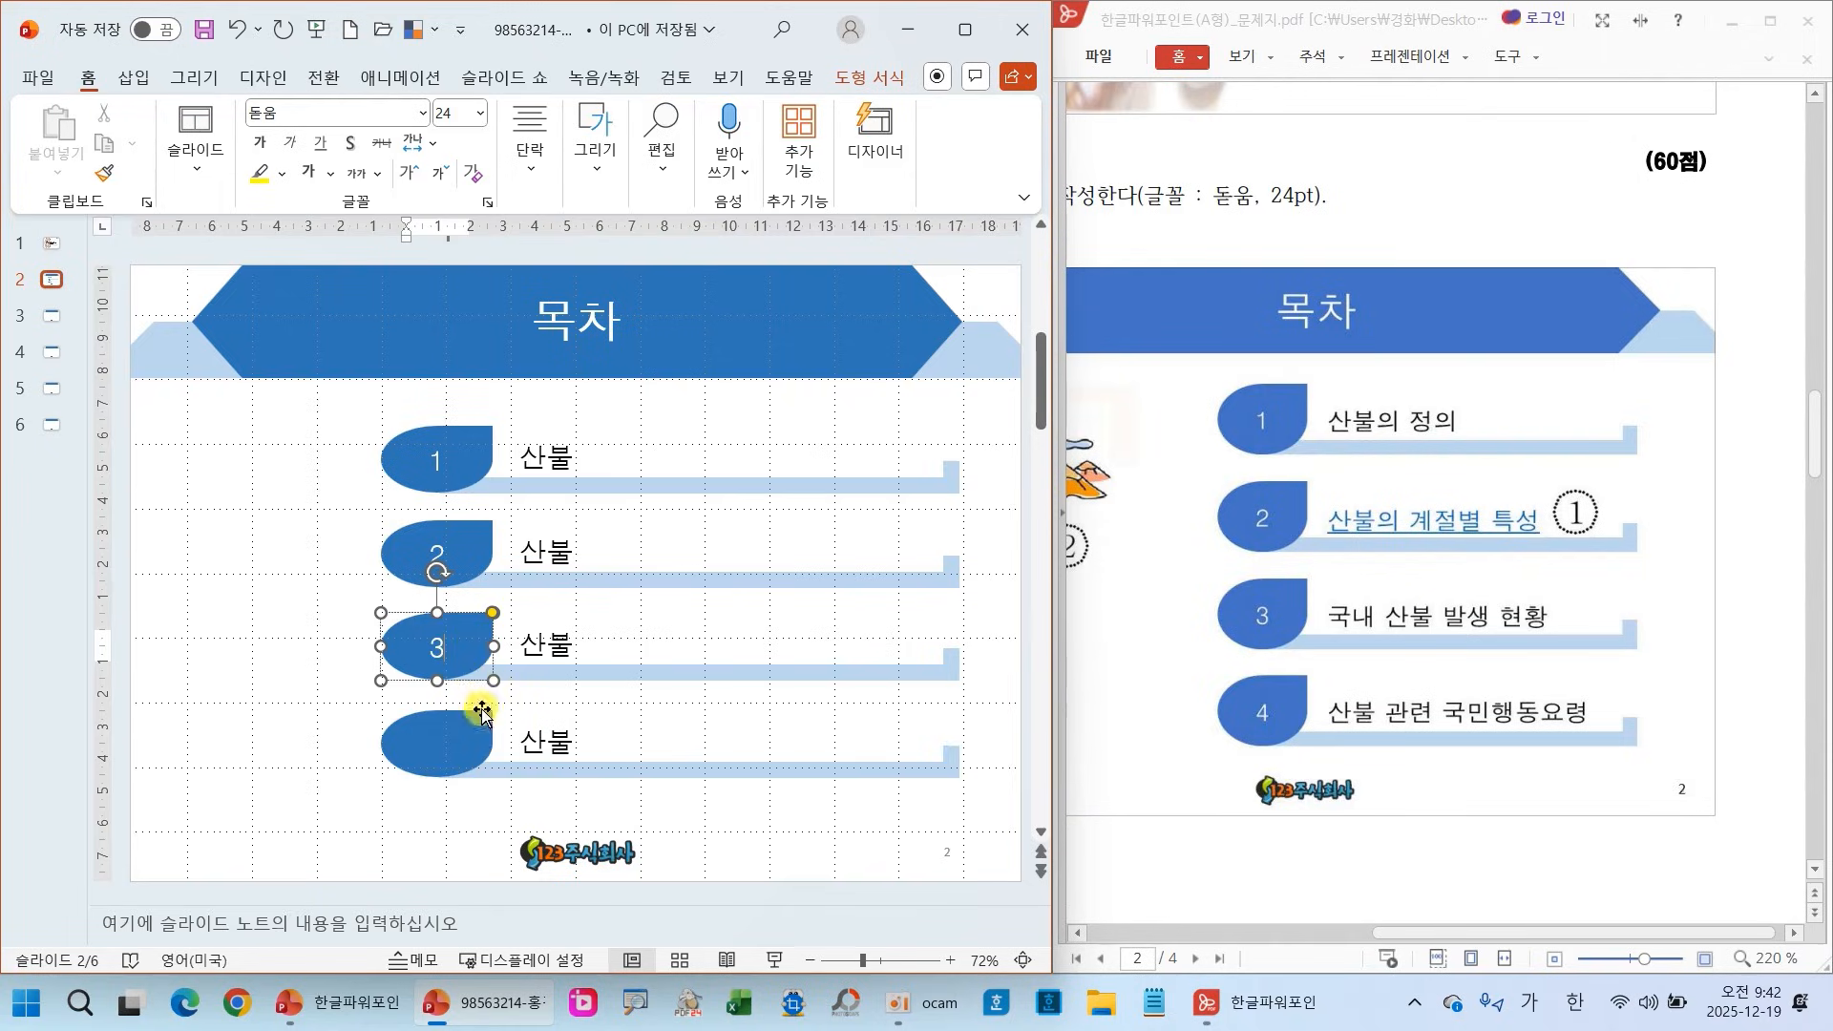
click(459, 754)
text(4)
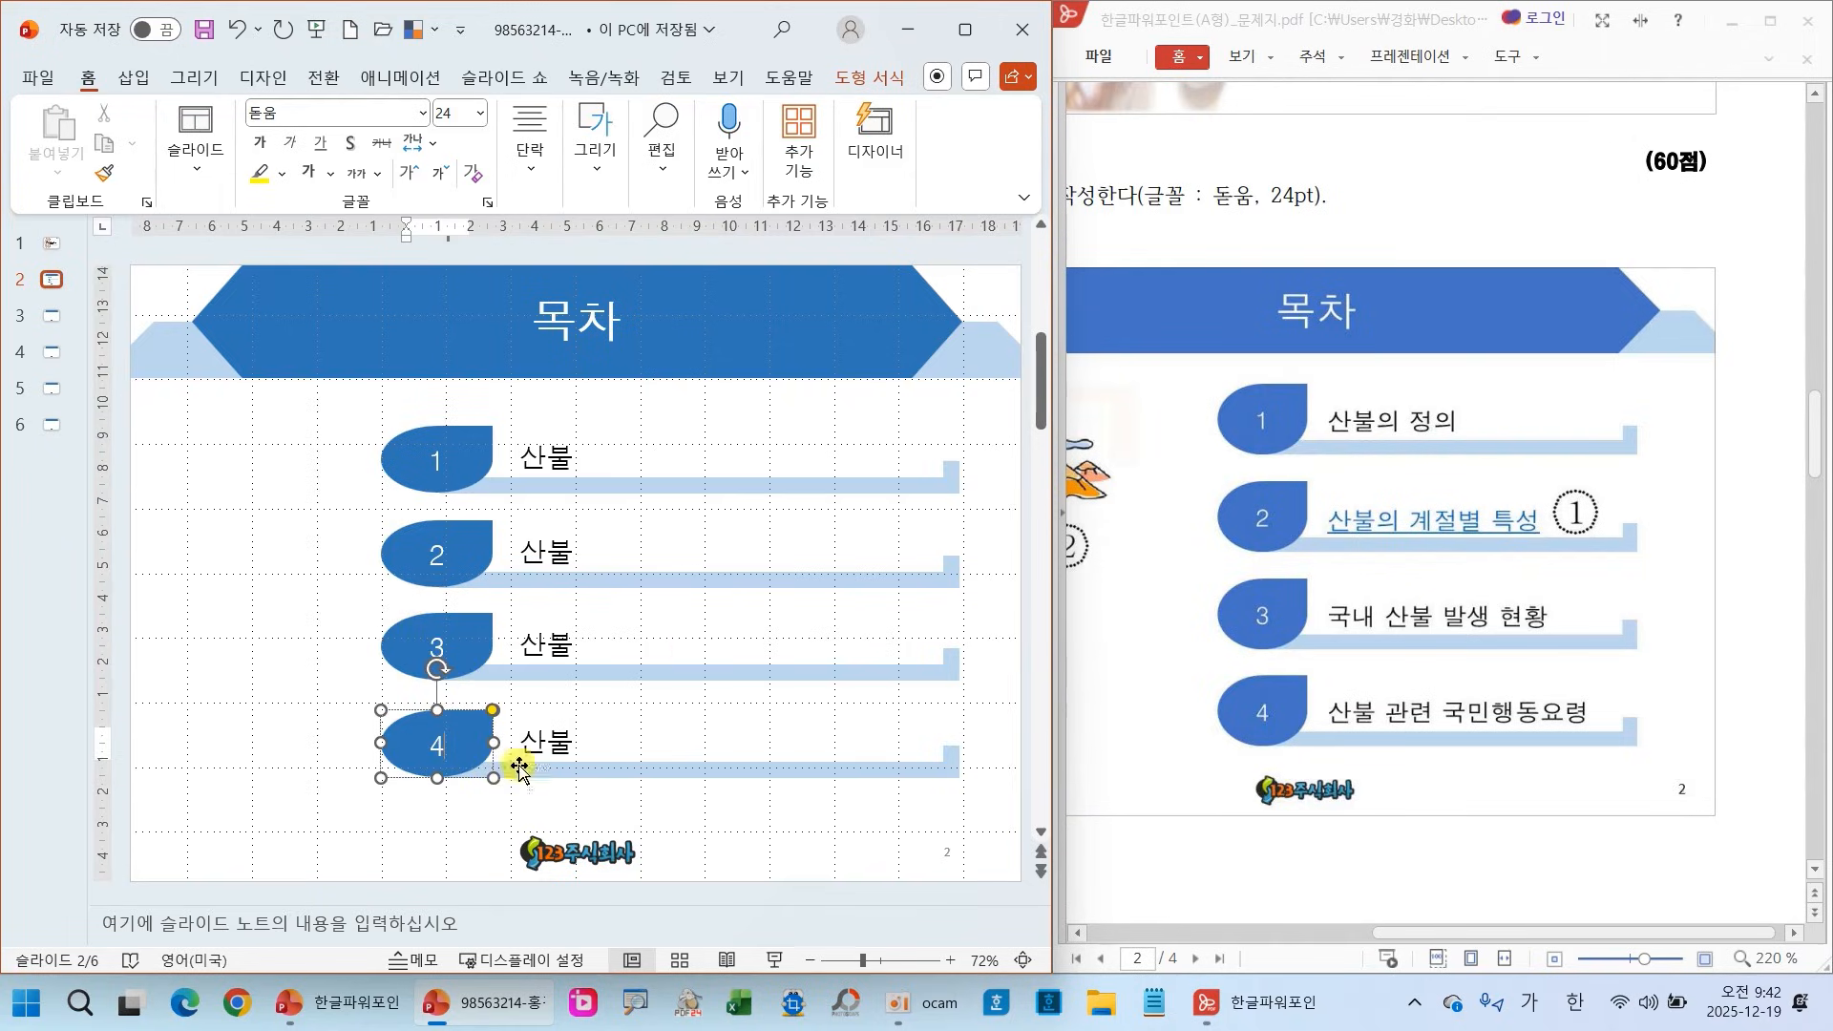
Complete the four row texts as 산불의 정의, 산불의 계절별 특성, 국내 산불 발생 현황 and 산불 관련 국민행동요령
click(564, 455)
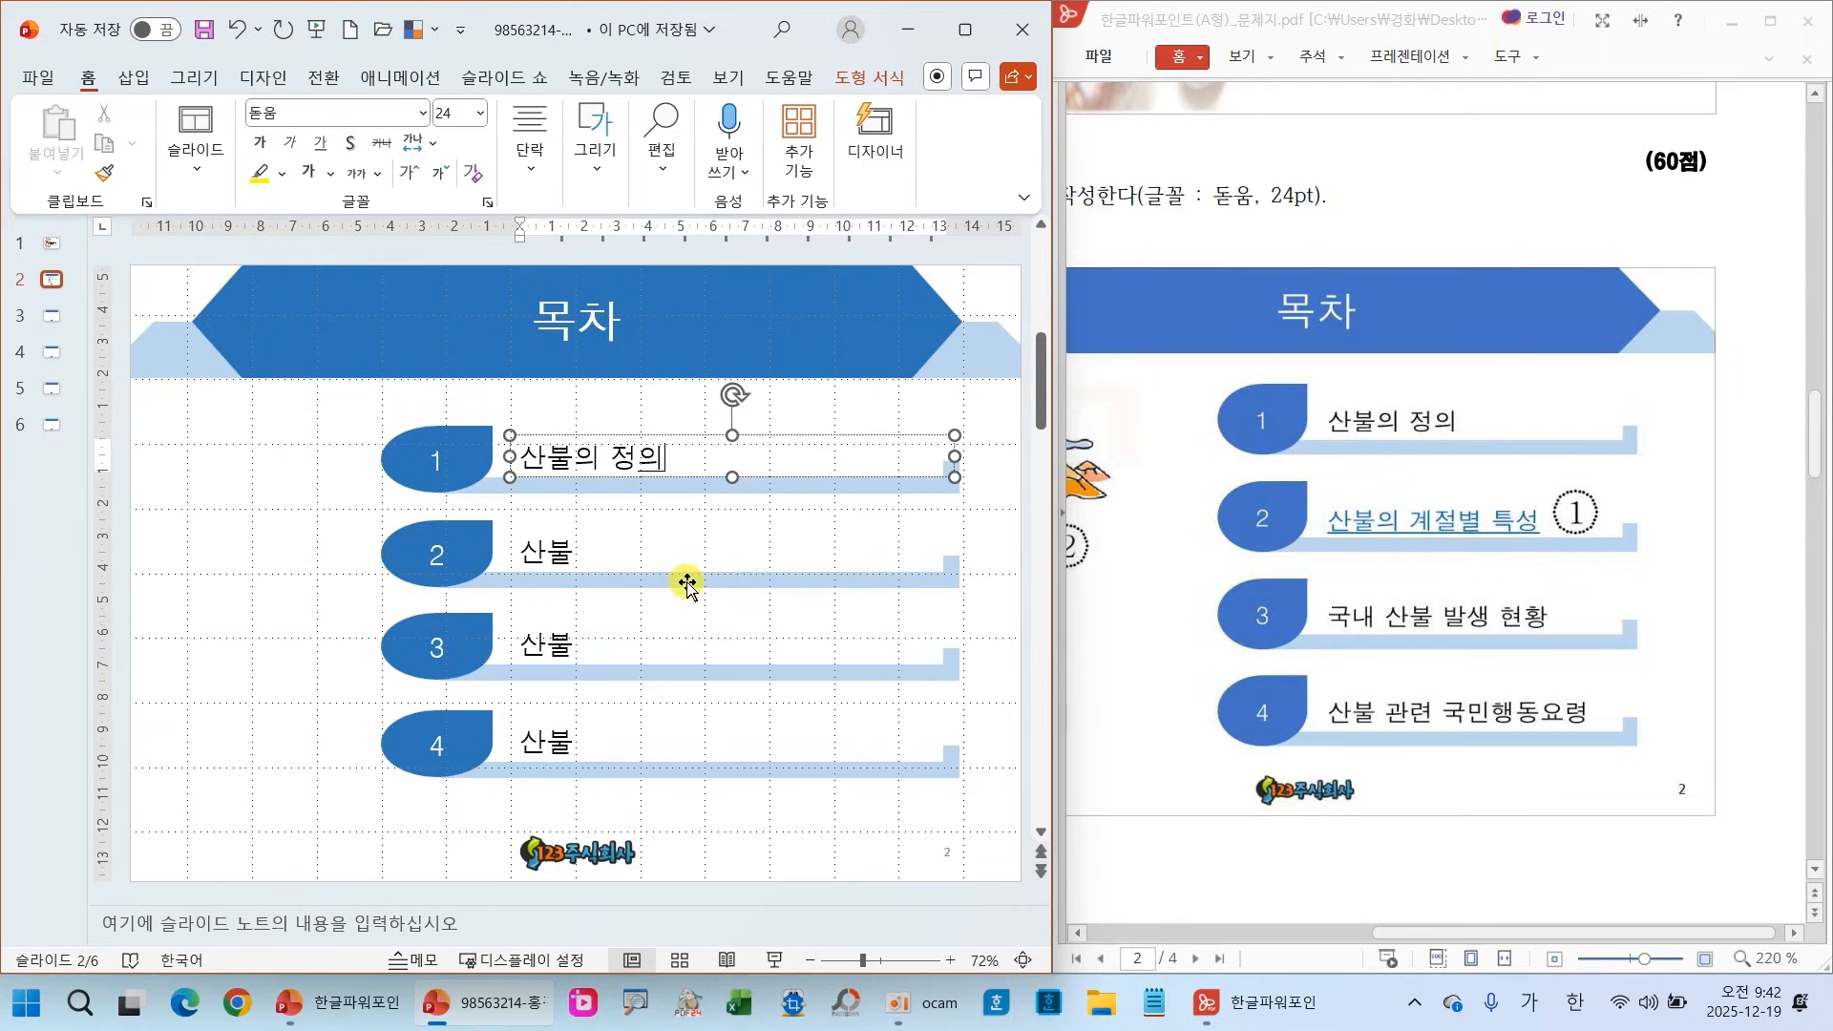
click(563, 551)
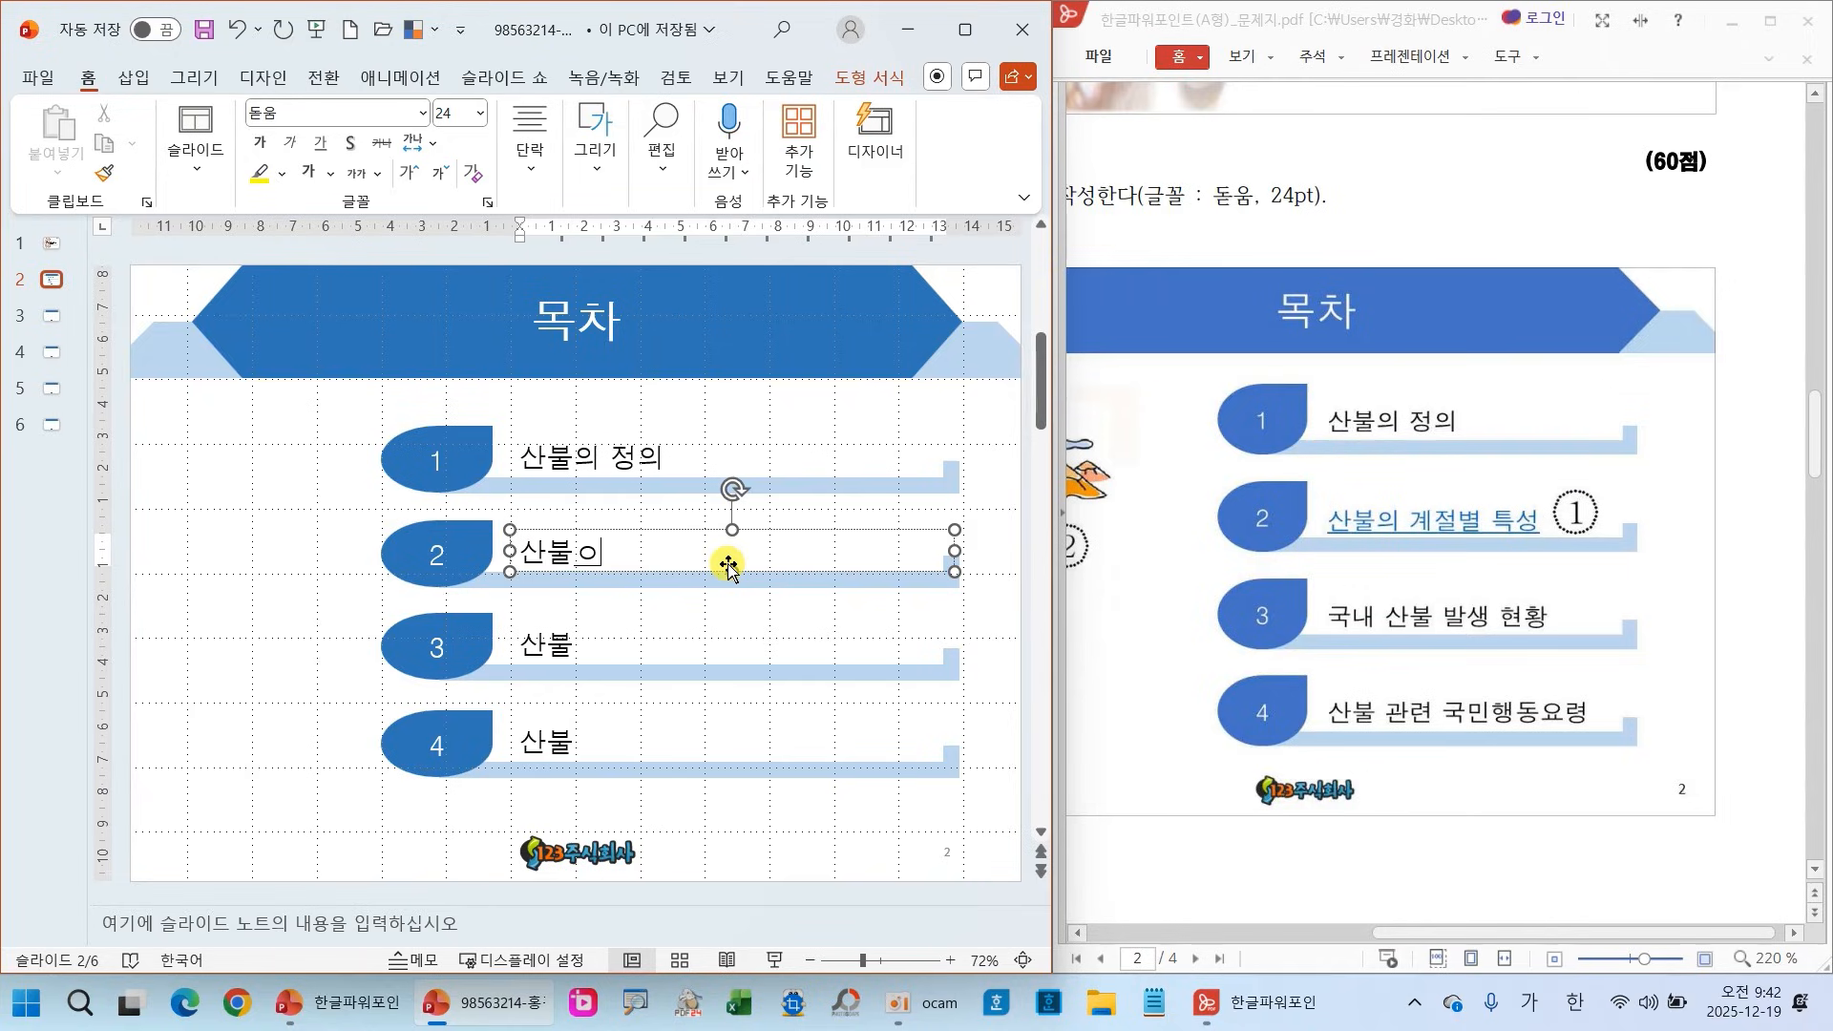
text(의 계젋)
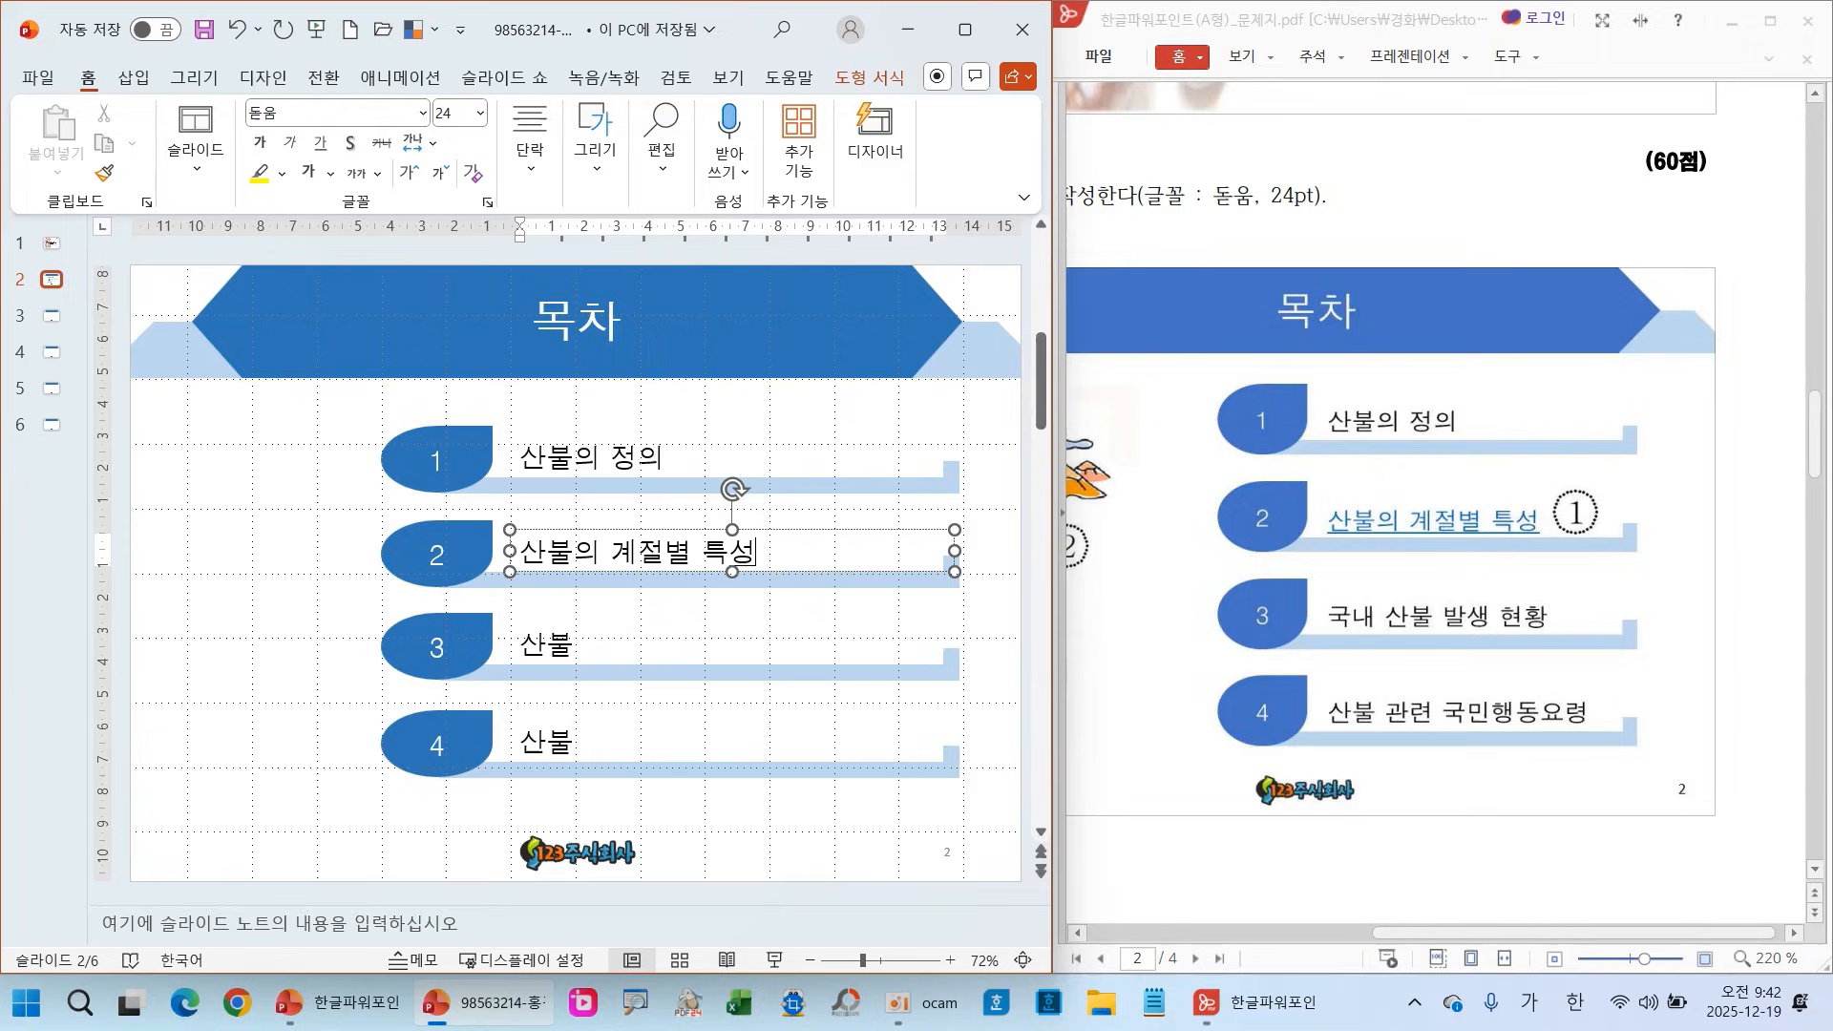
click(532, 642)
text(구)
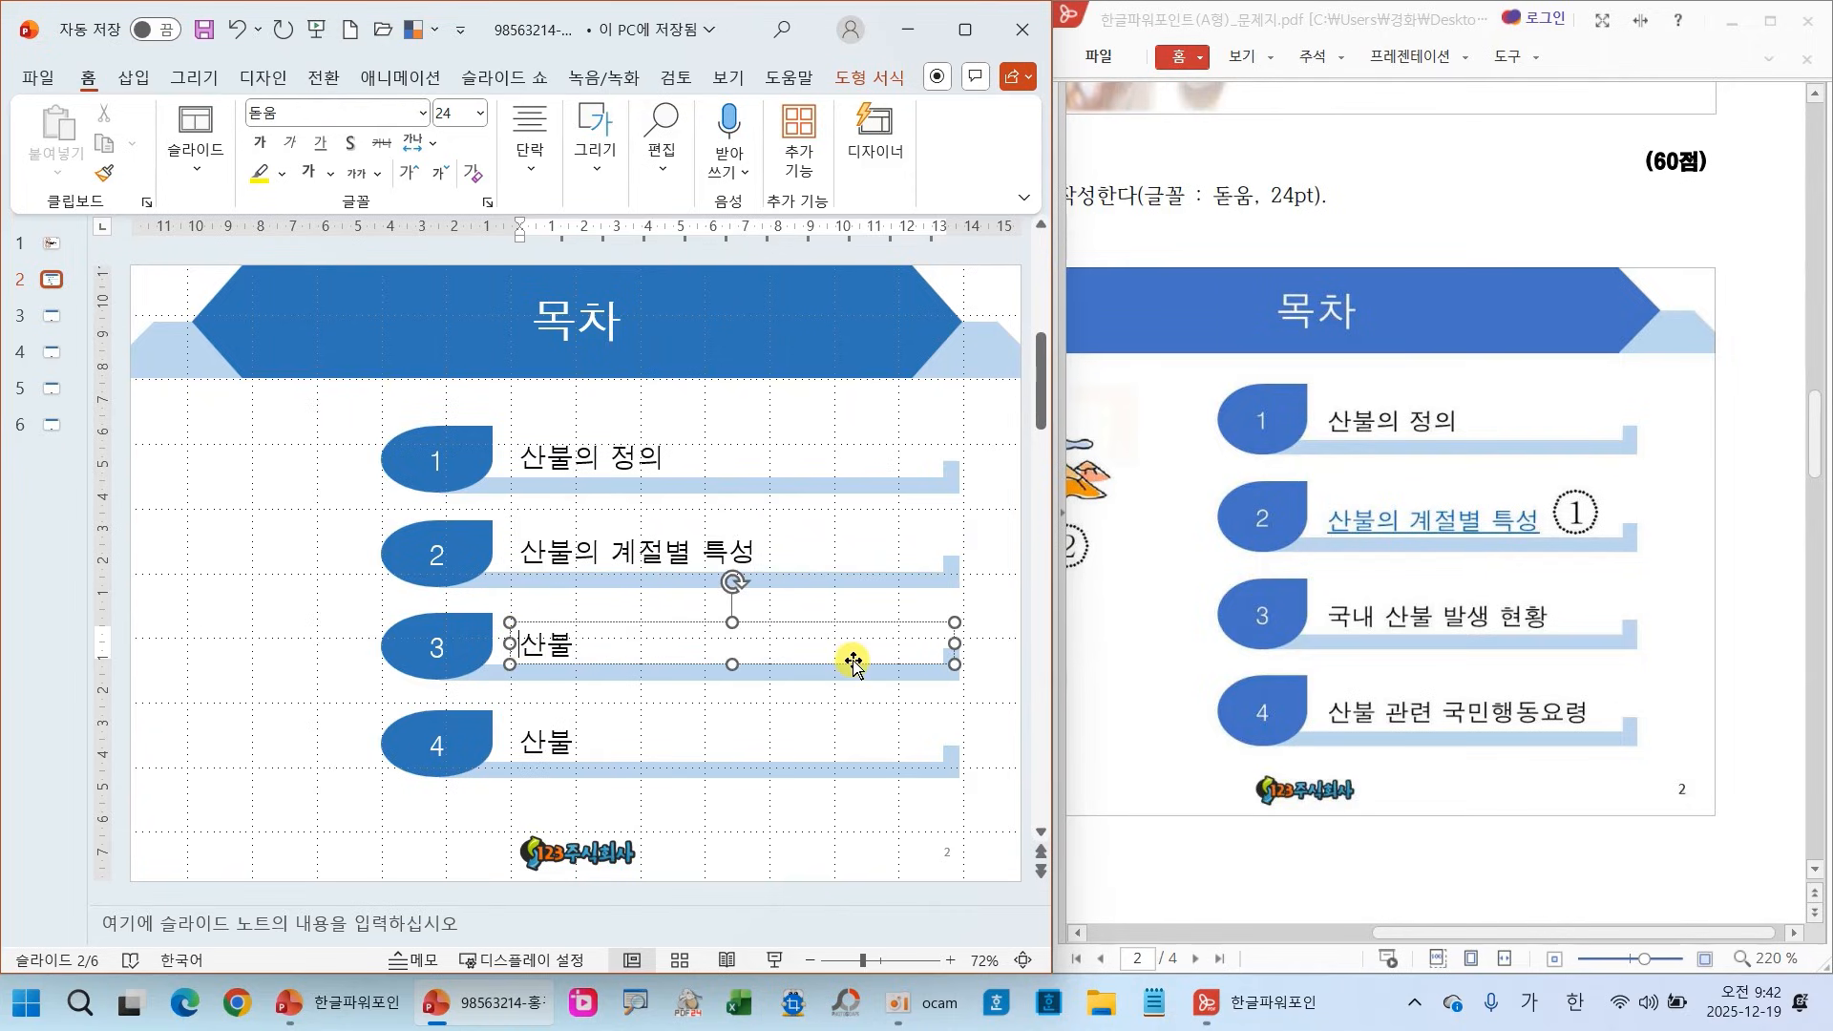
text(국내 산불 발생 현황)
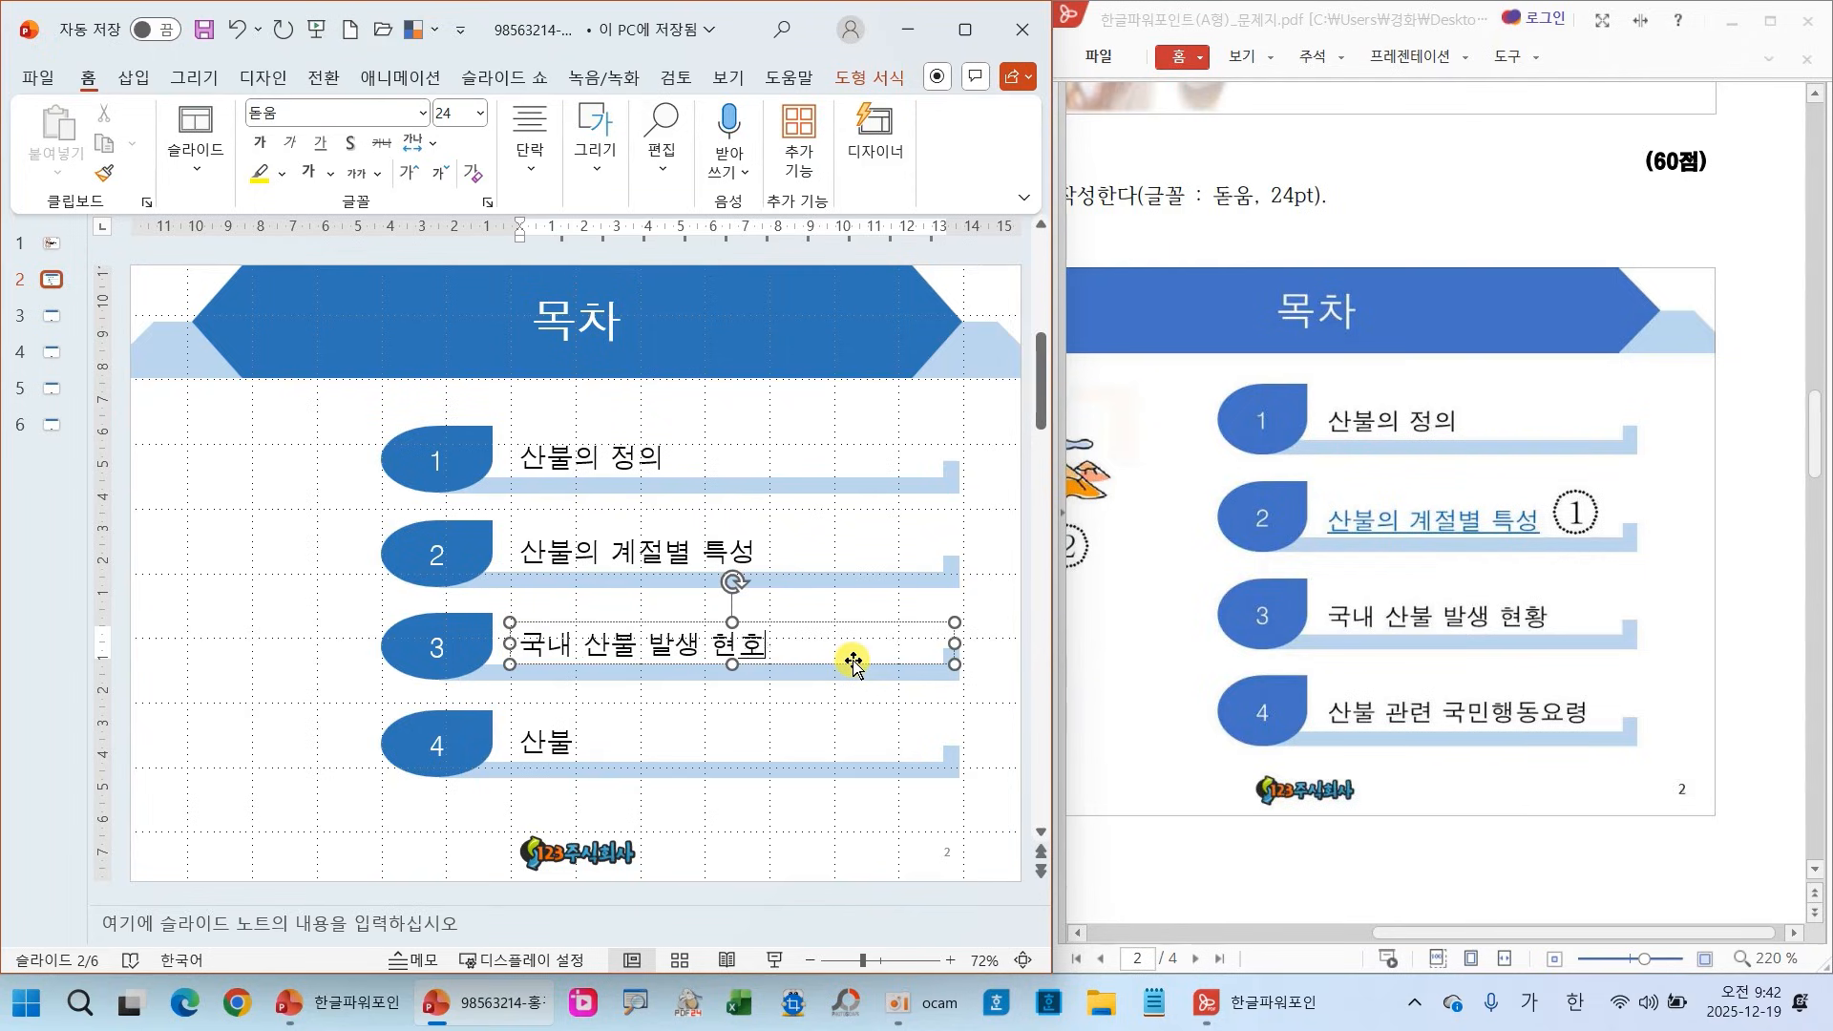
click(571, 740)
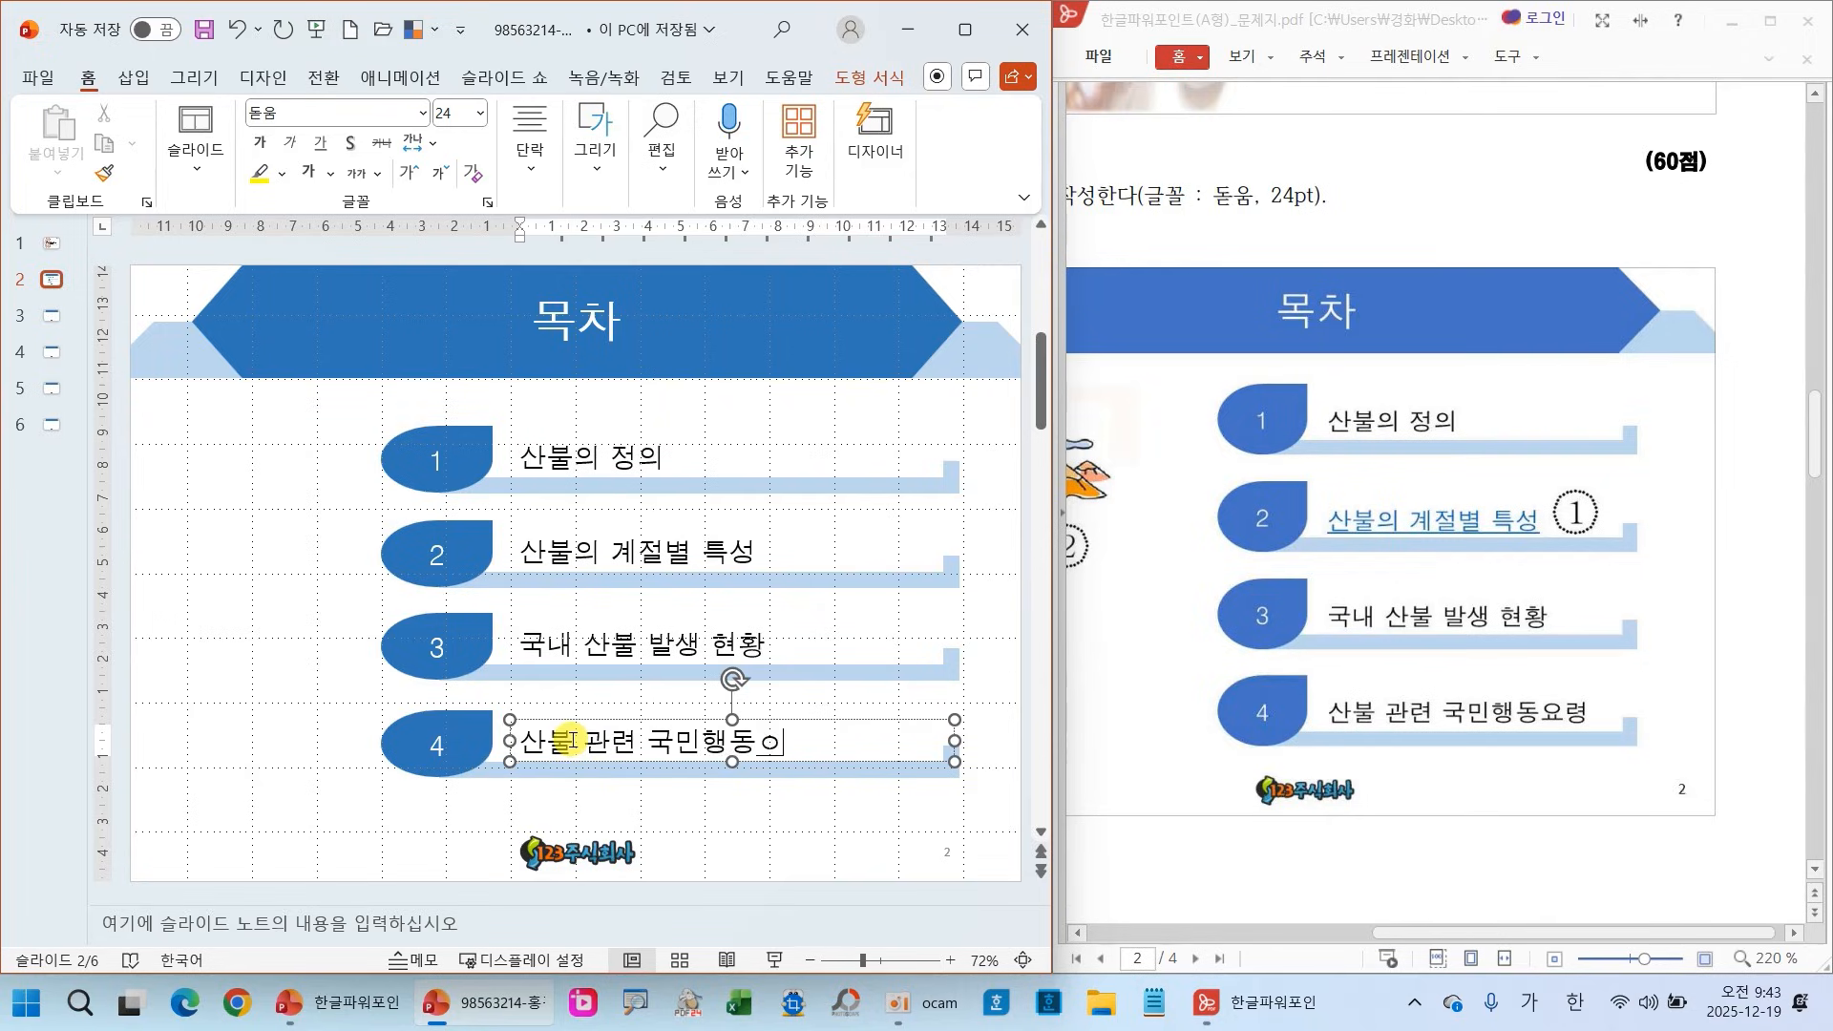
click(312, 644)
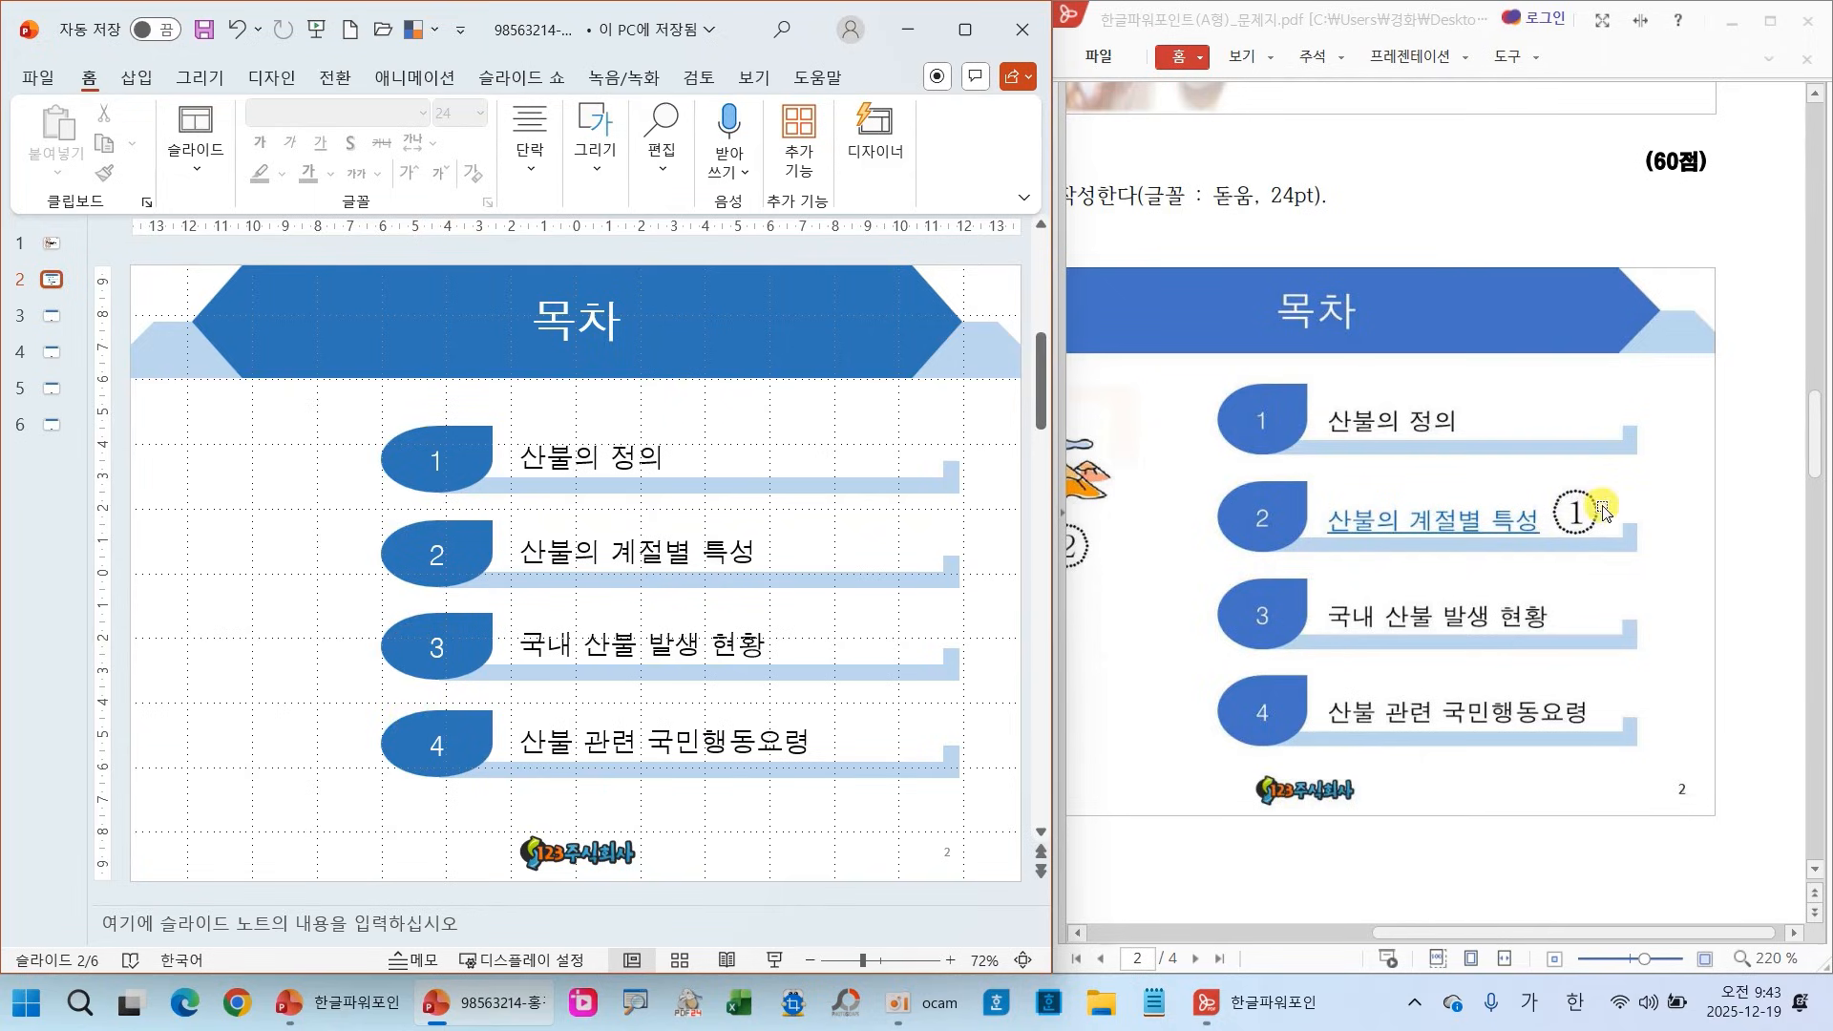
drag(1394, 926, 1147, 922)
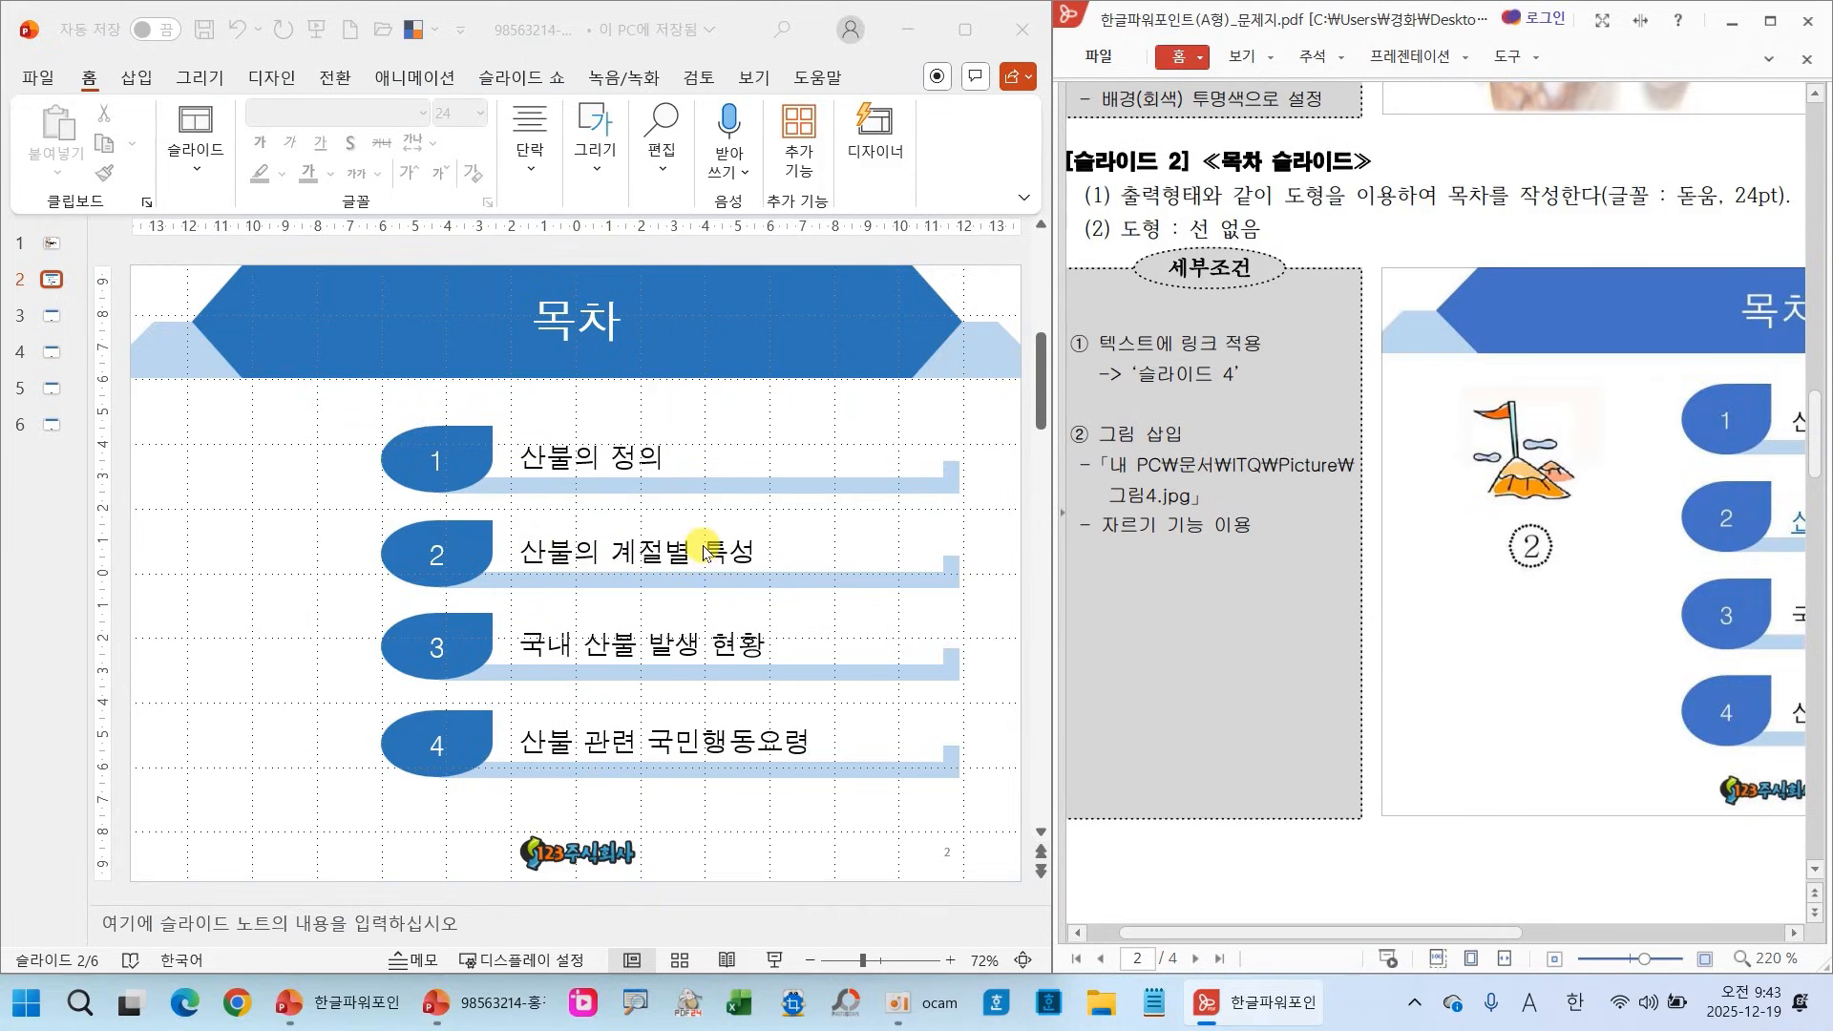
click(530, 547)
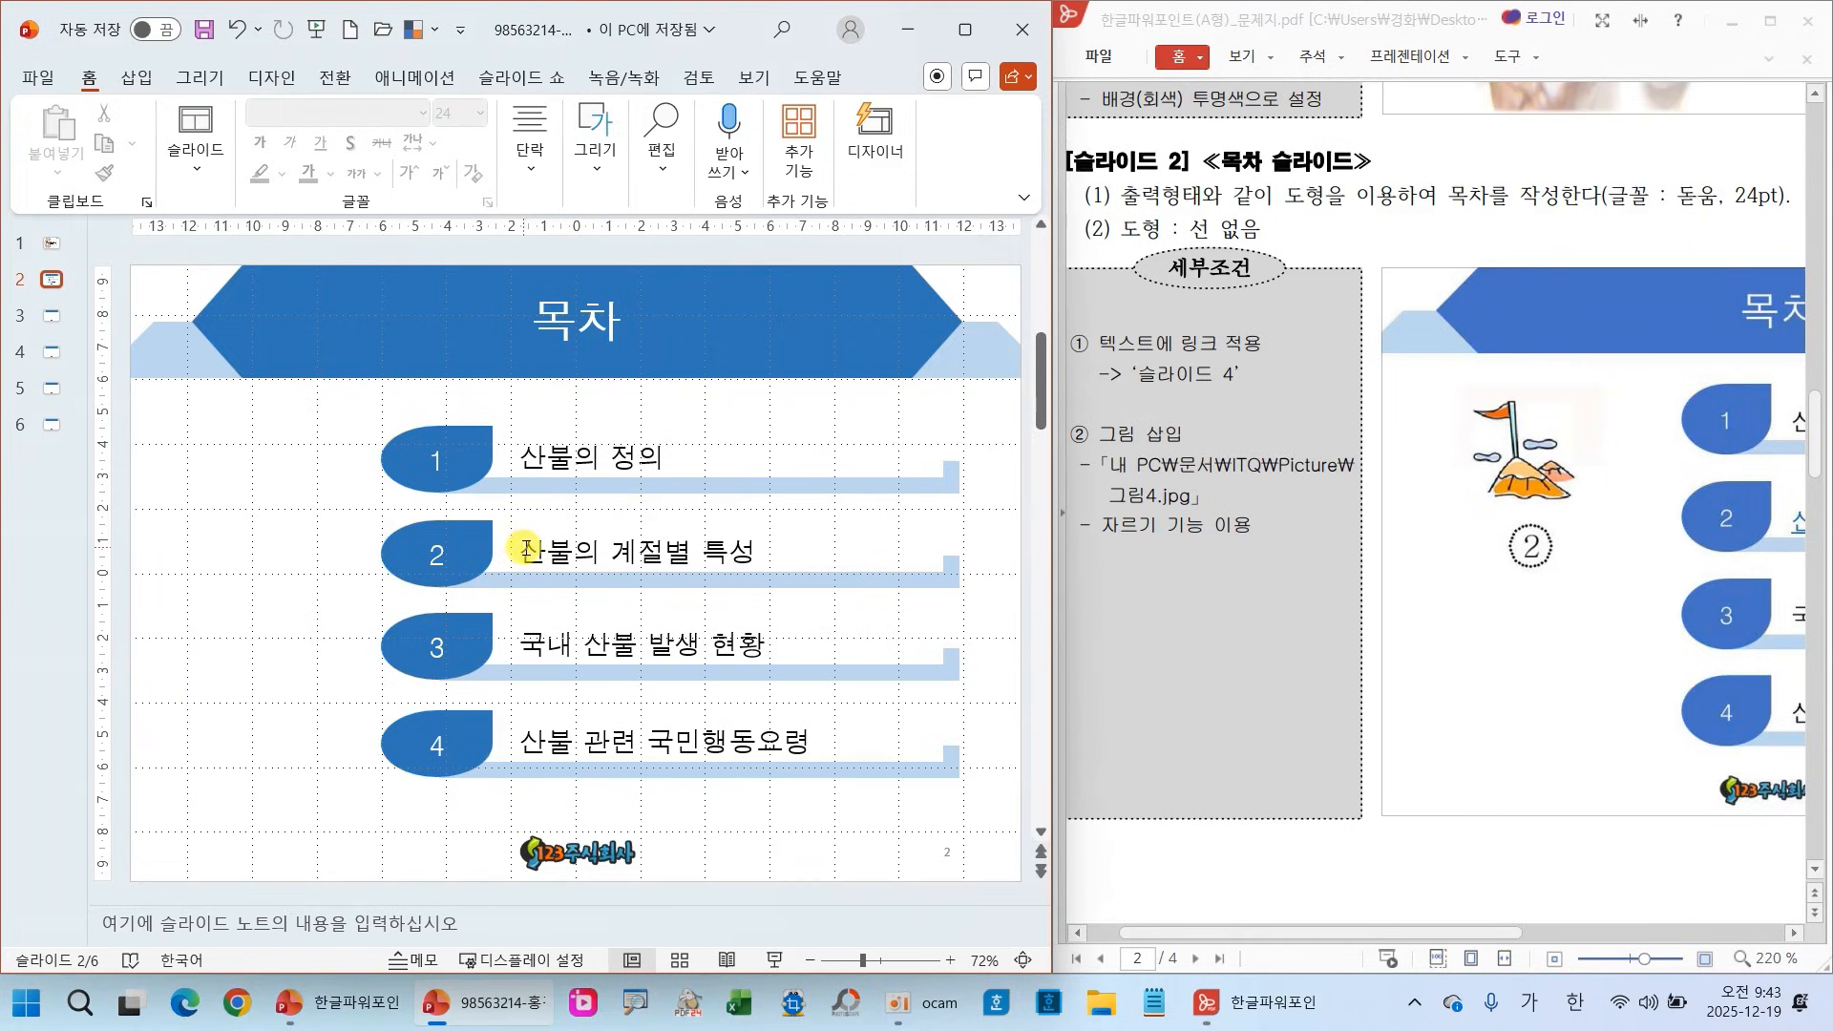
drag(530, 547, 764, 540)
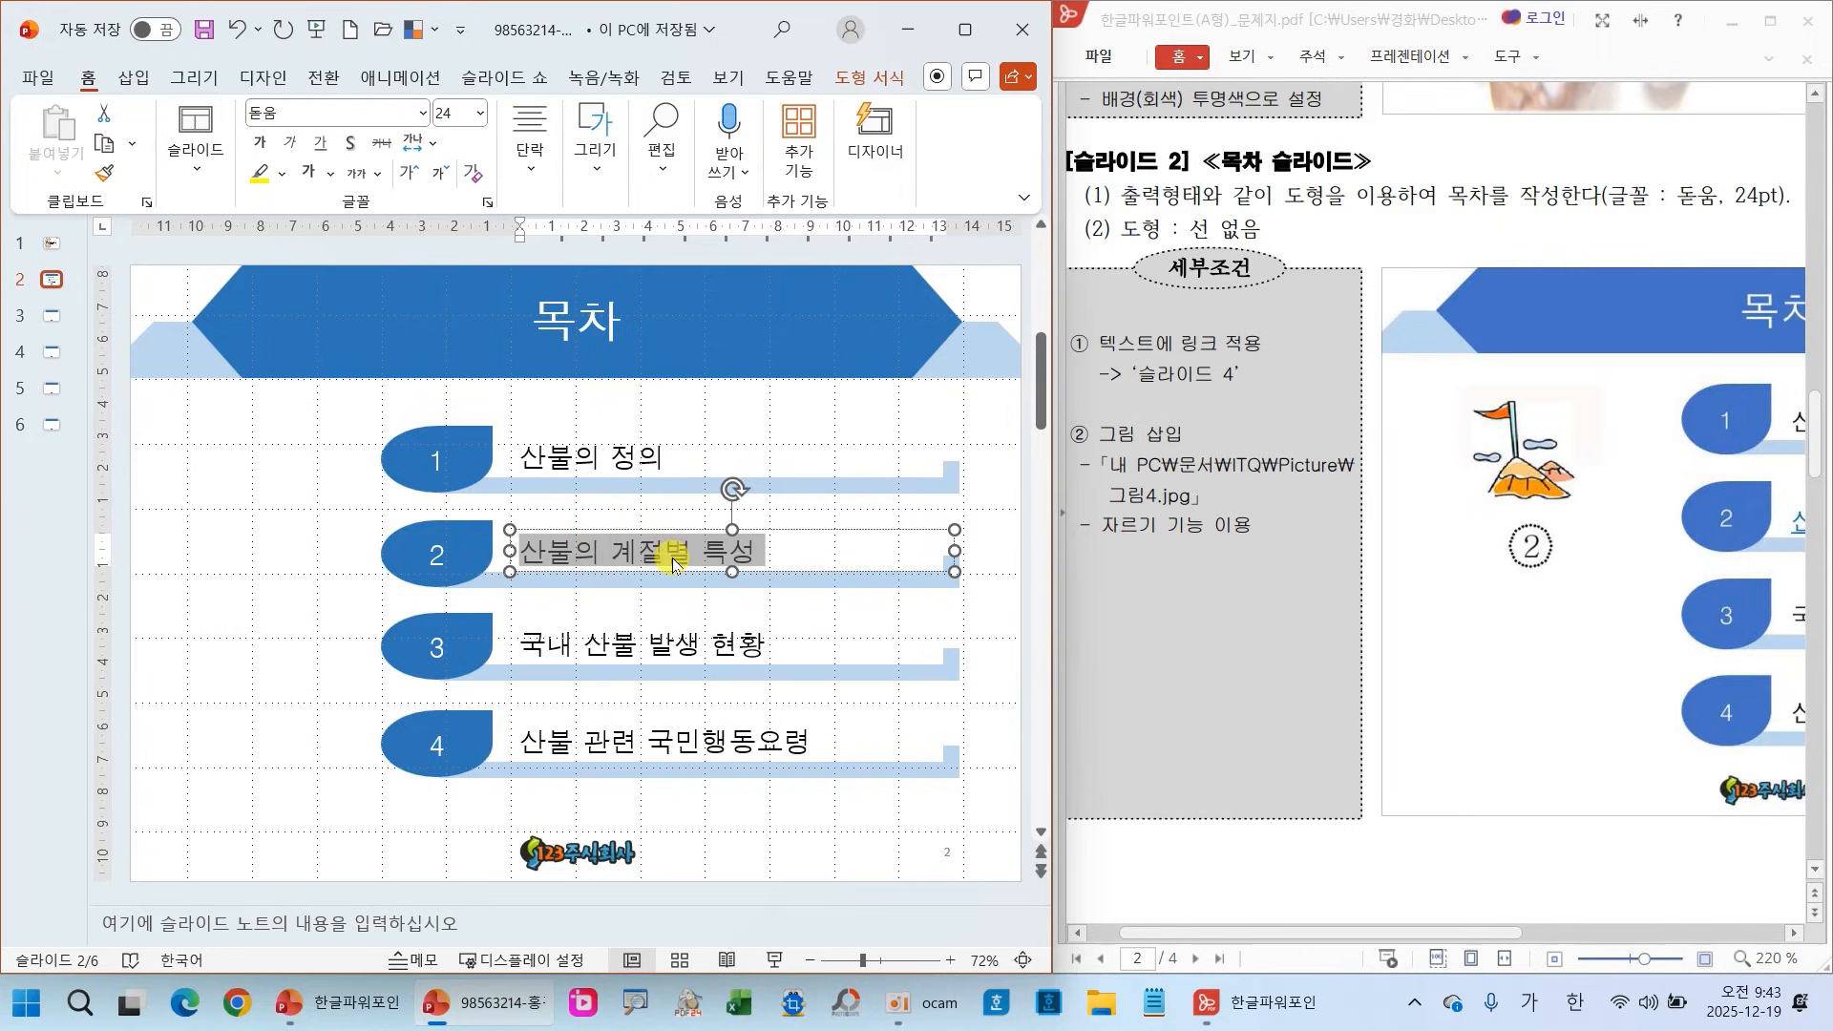
click(862, 528)
click(310, 583)
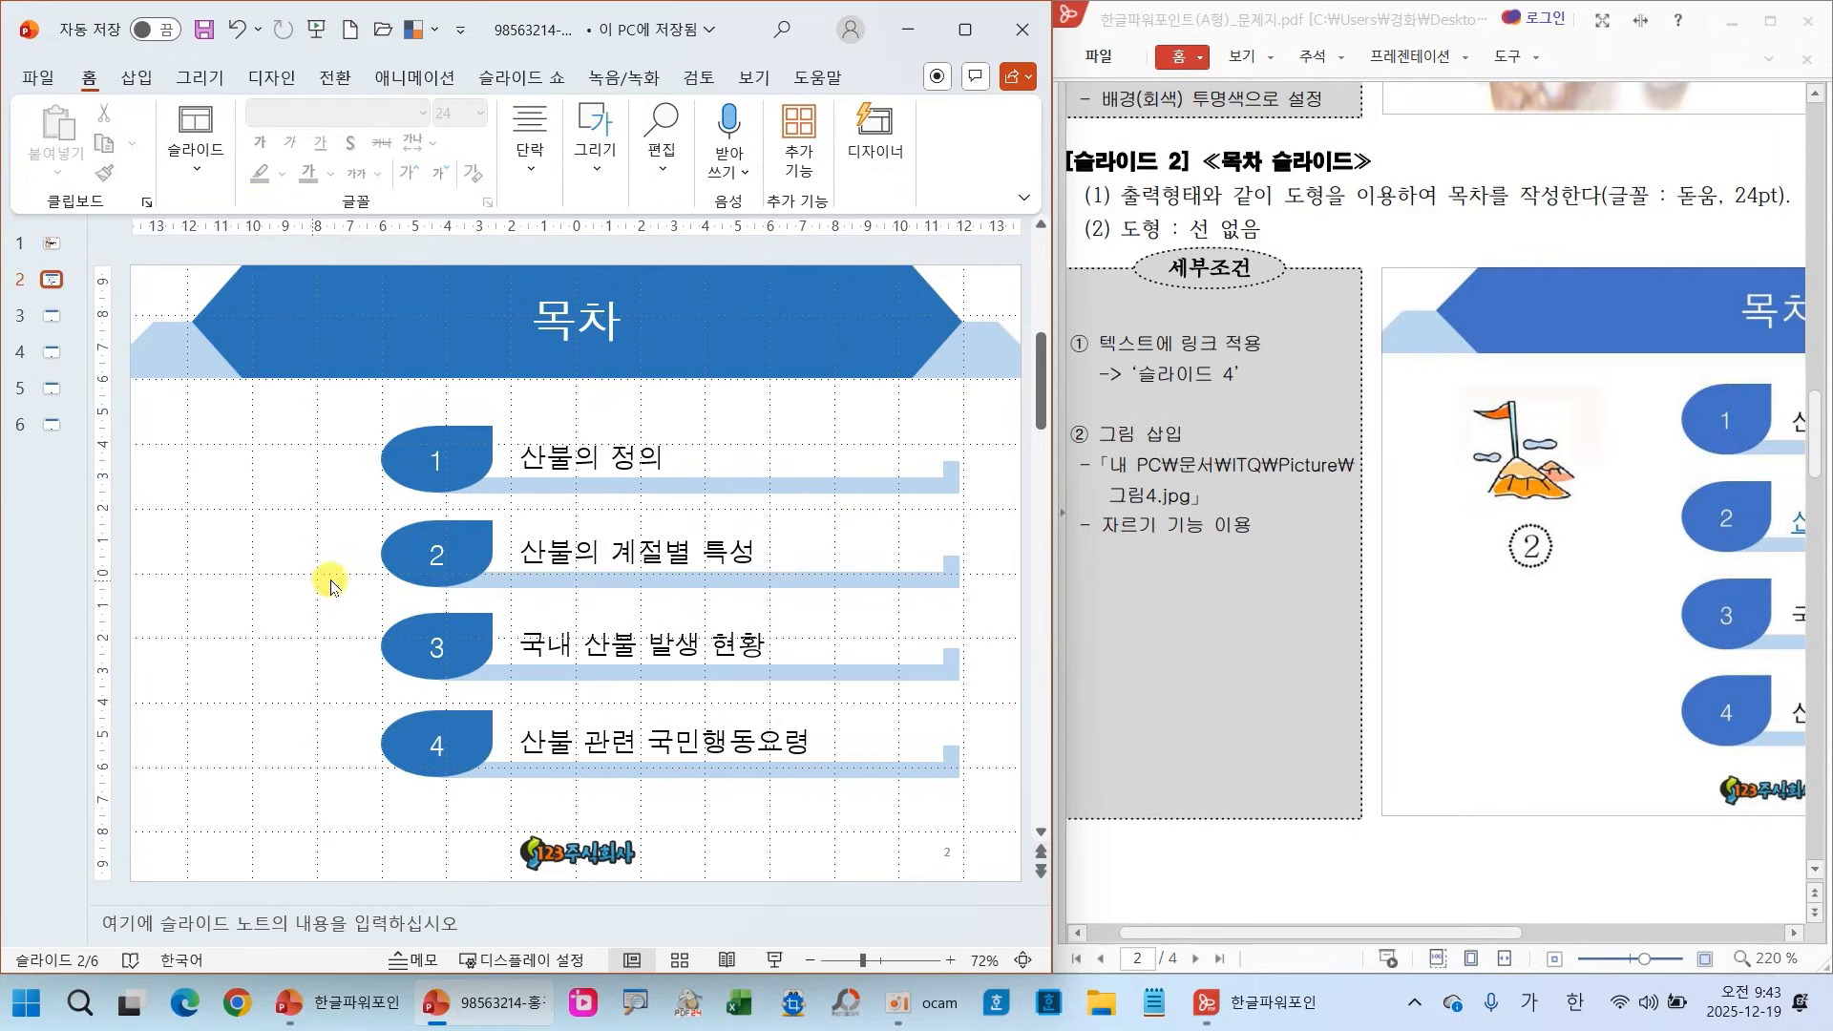
Link the text 산불의 계절별 특성 to 슬라이드 4 of the current document, test the link and return to slide 2
drag(519, 554, 743, 559)
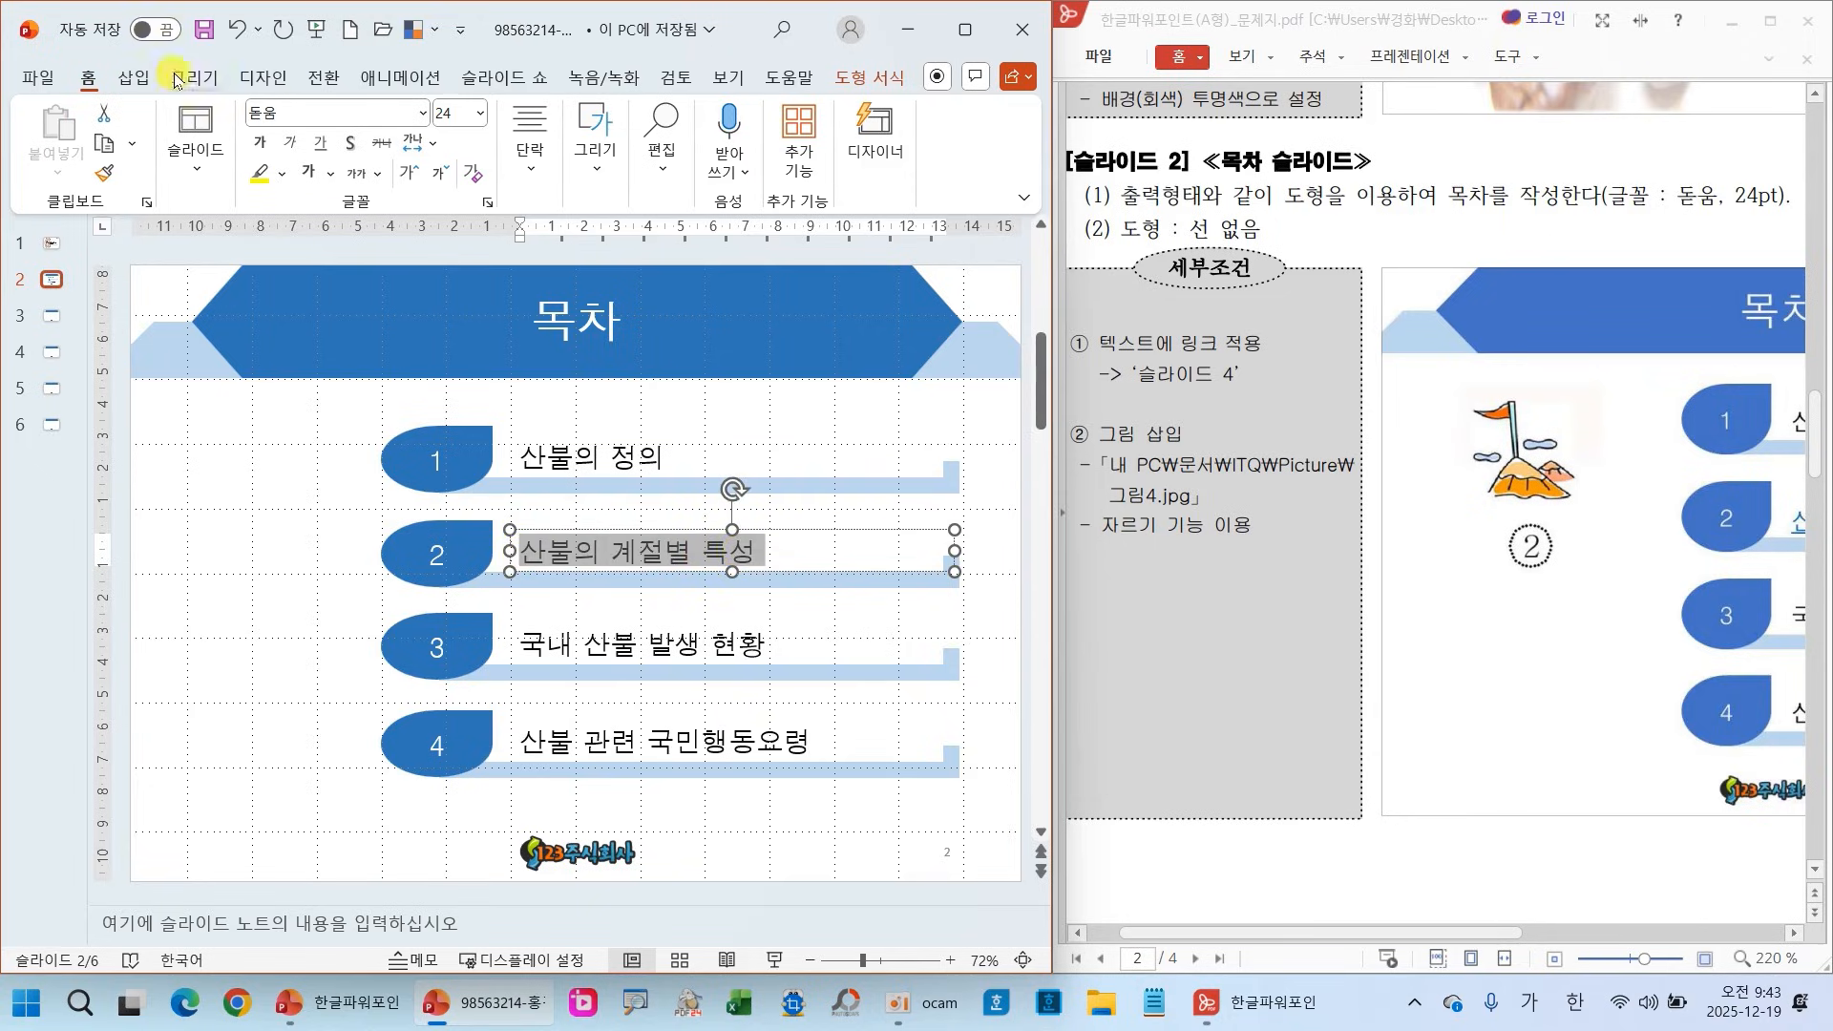
click(133, 81)
click(659, 124)
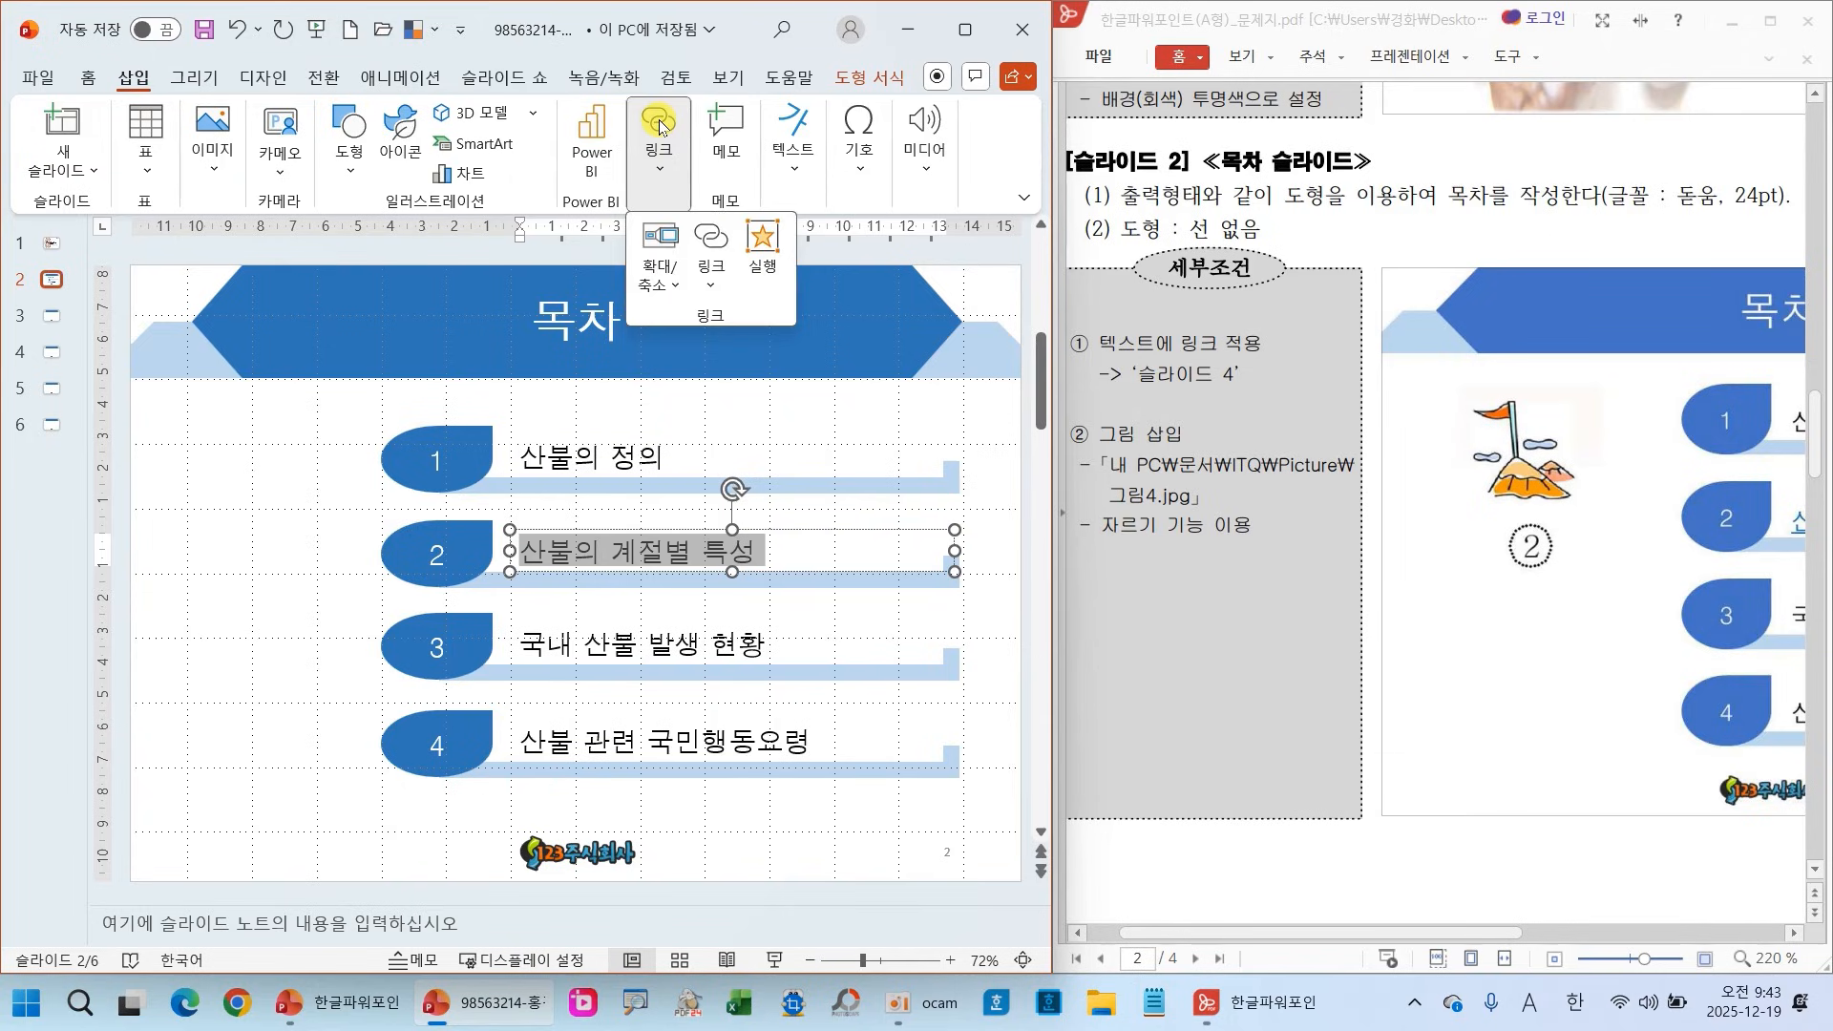
click(710, 250)
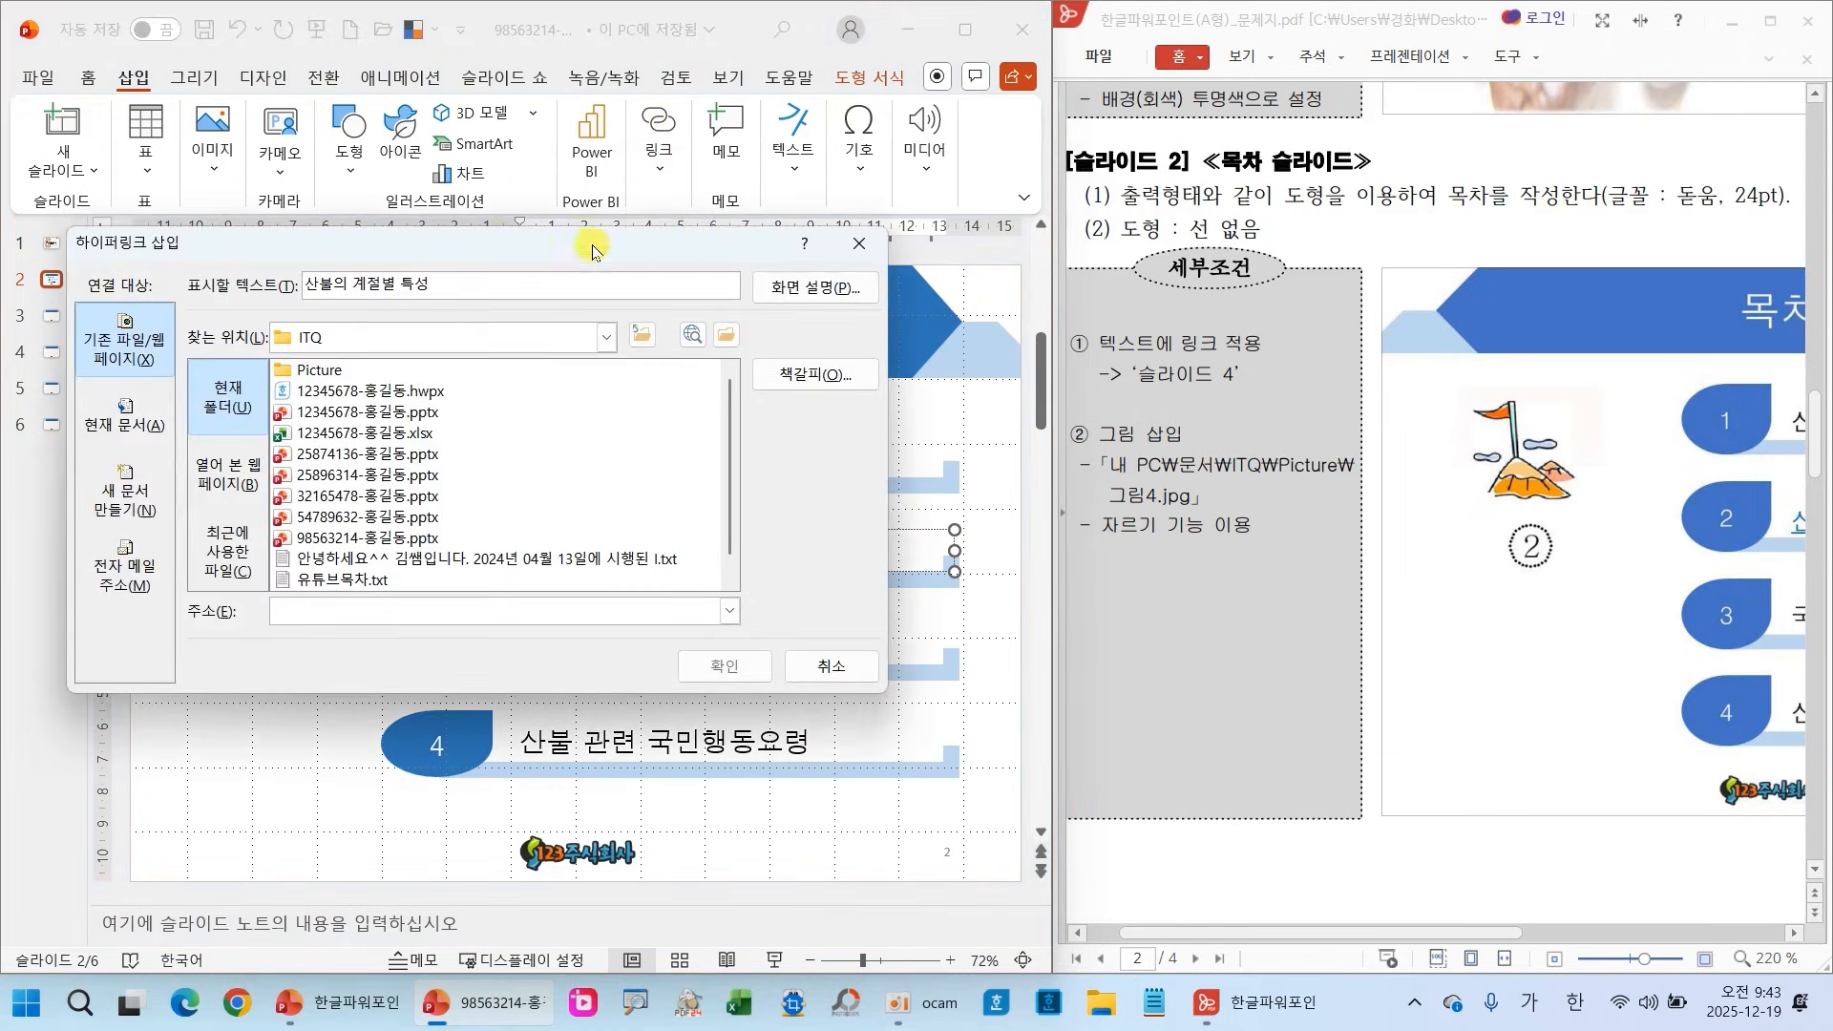
click(148, 426)
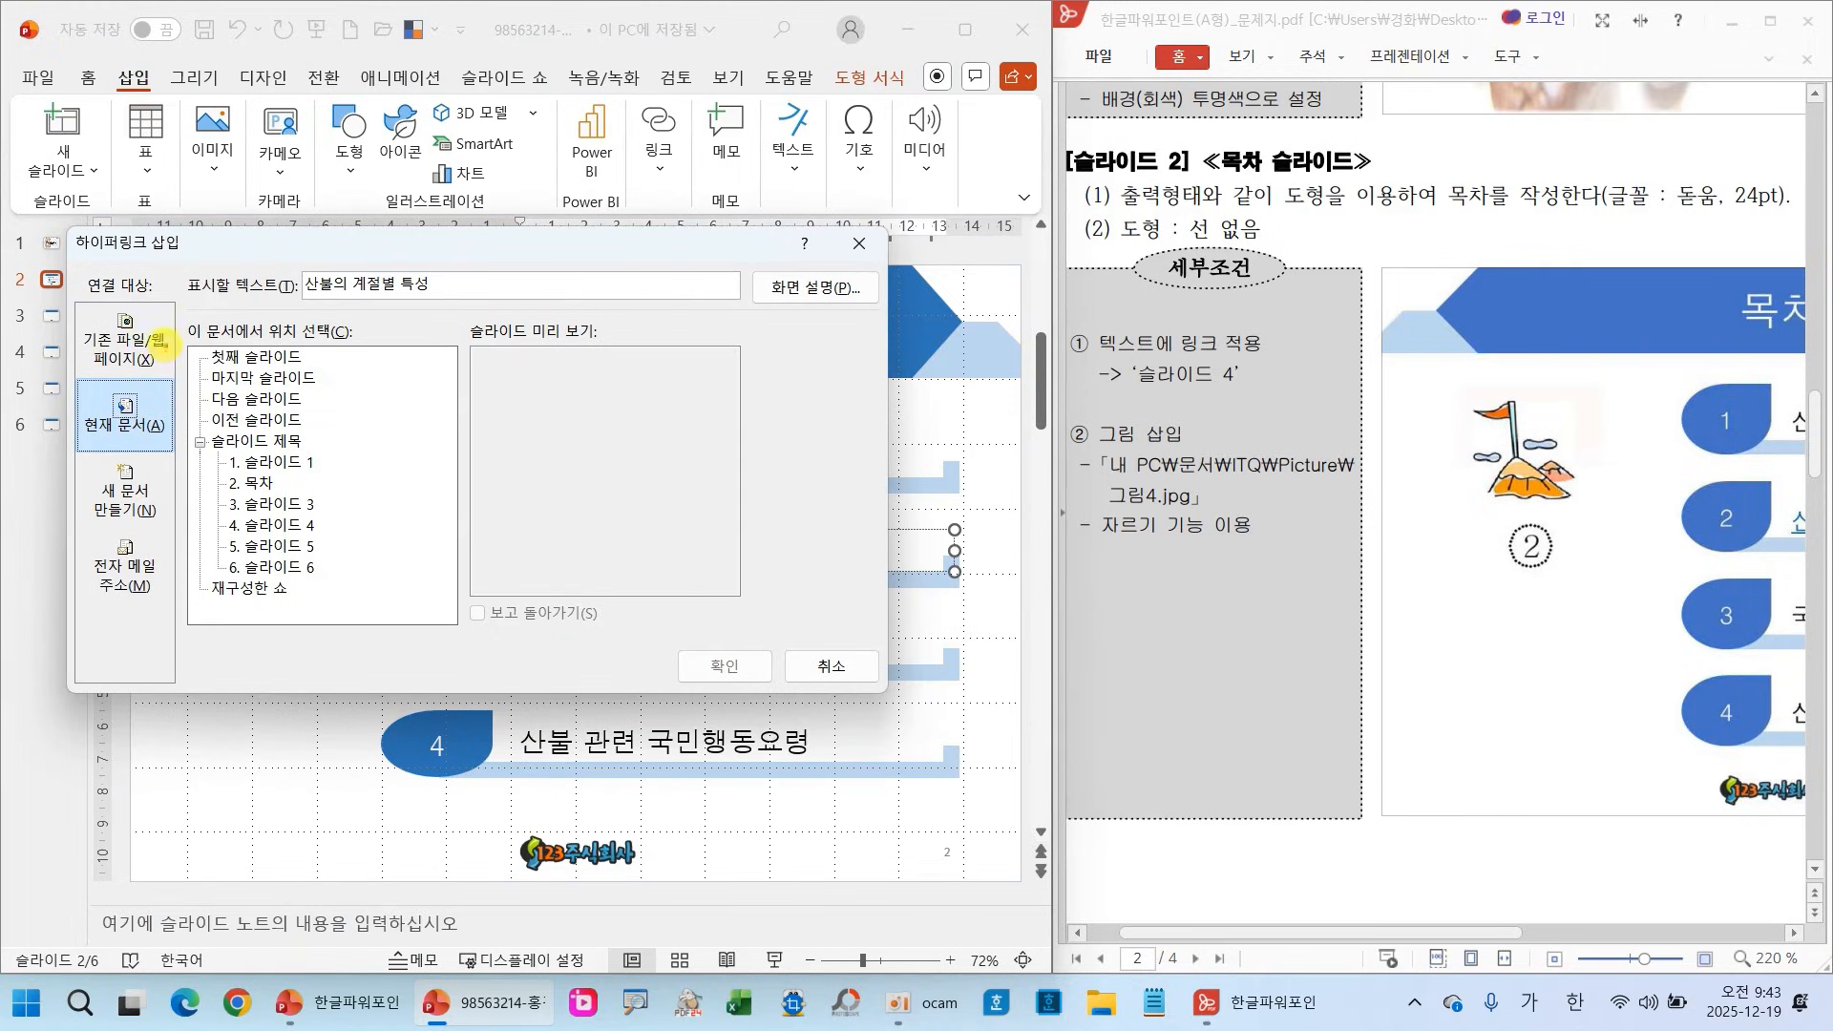
drag(65, 260, 201, 287)
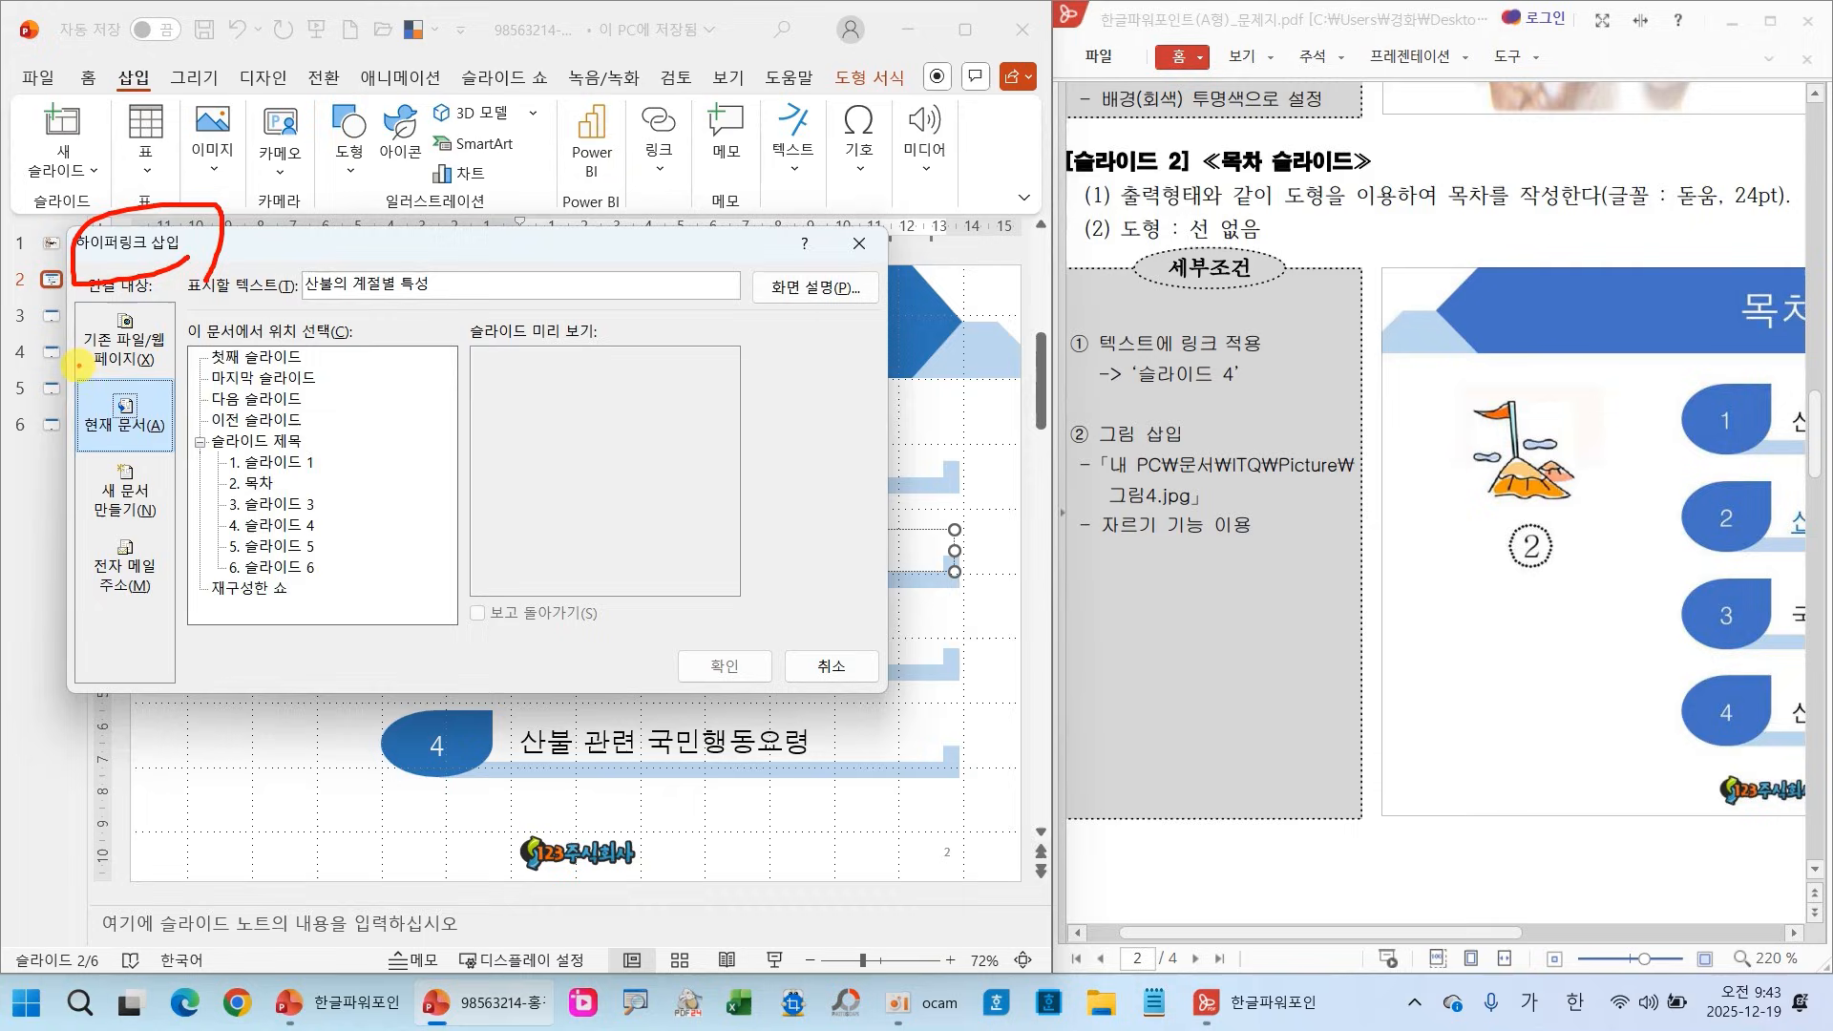
drag(90, 392, 187, 456)
drag(206, 519, 336, 536)
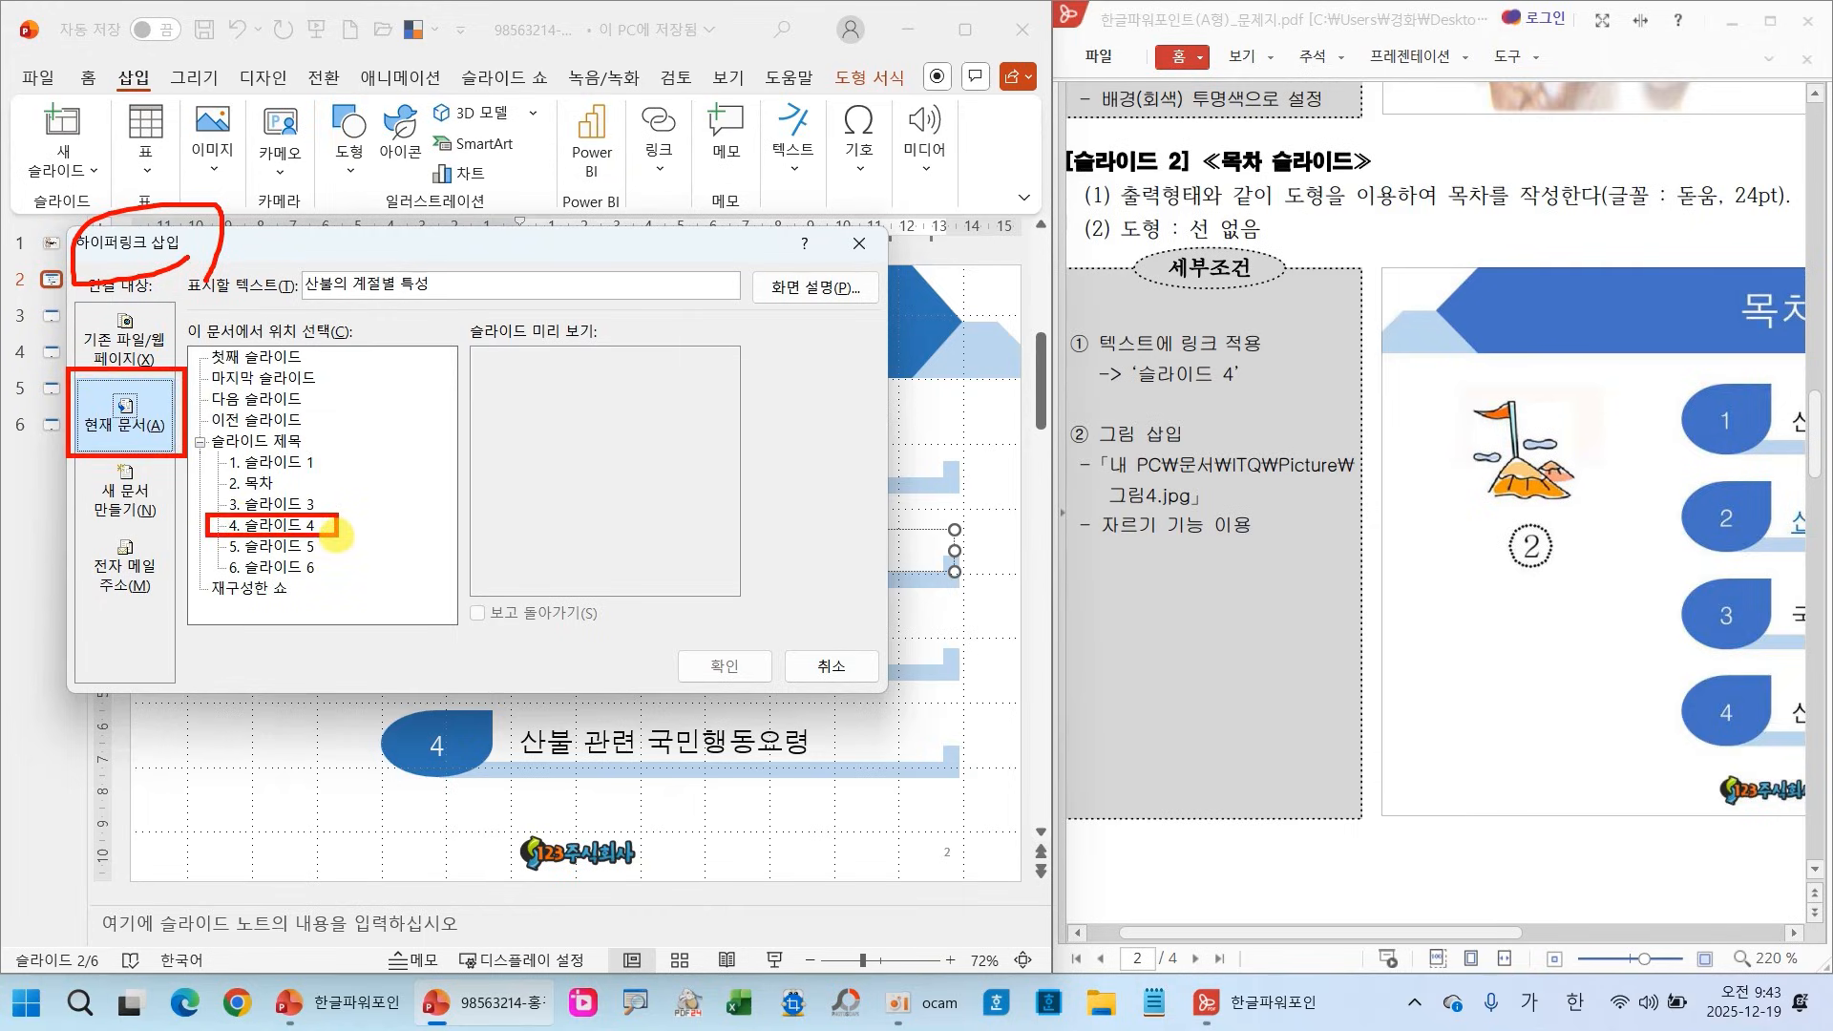
key(Escape)
click(247, 527)
click(754, 652)
click(308, 620)
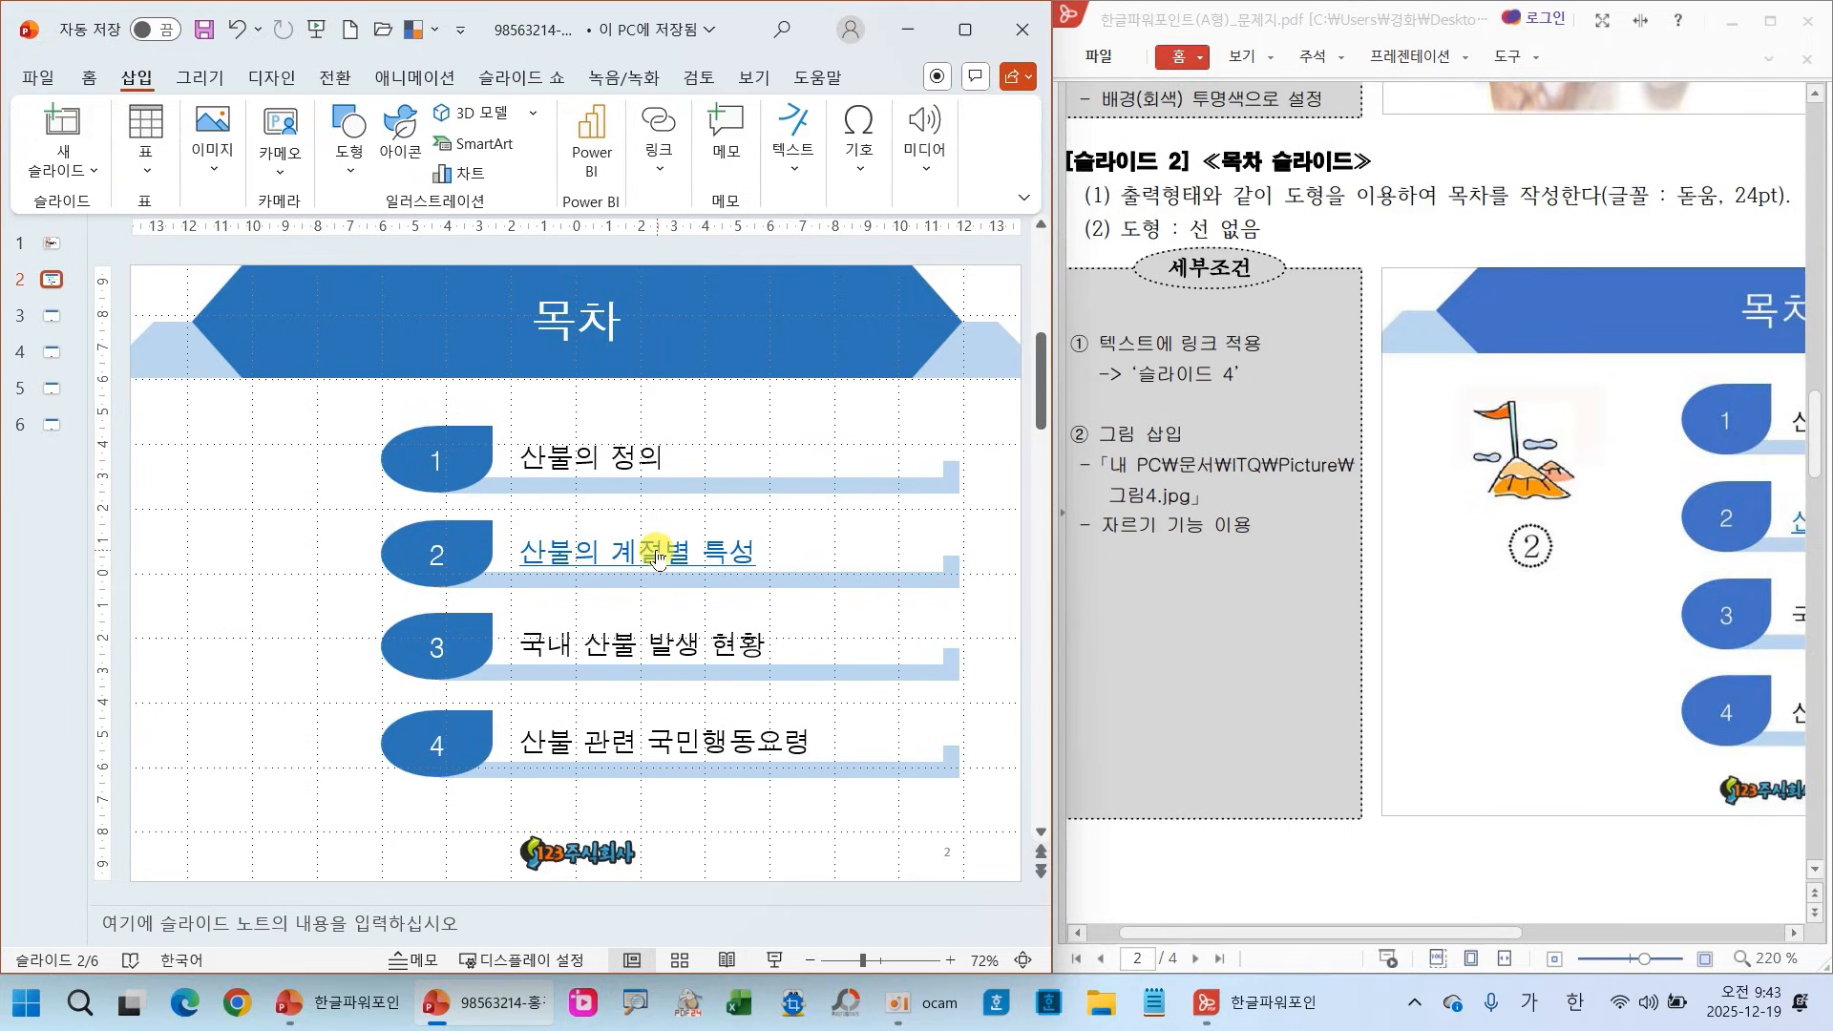
ctrl+click(657, 556)
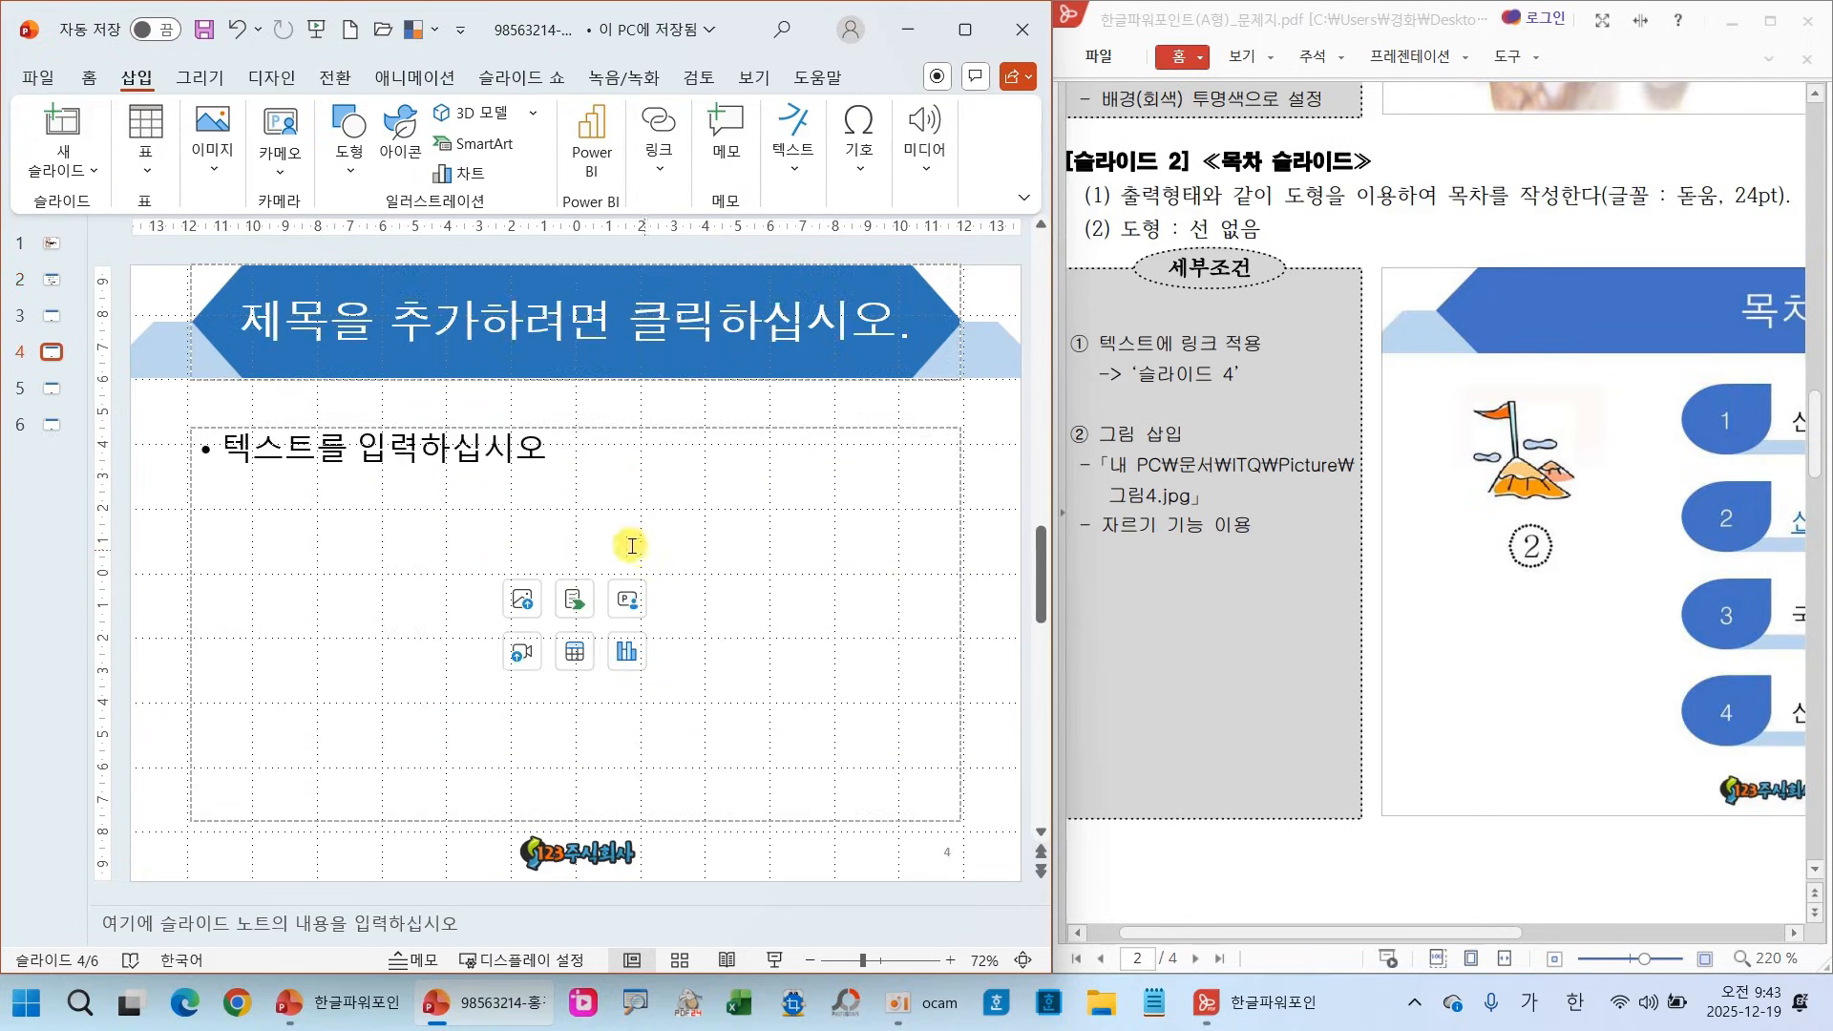
click(51, 281)
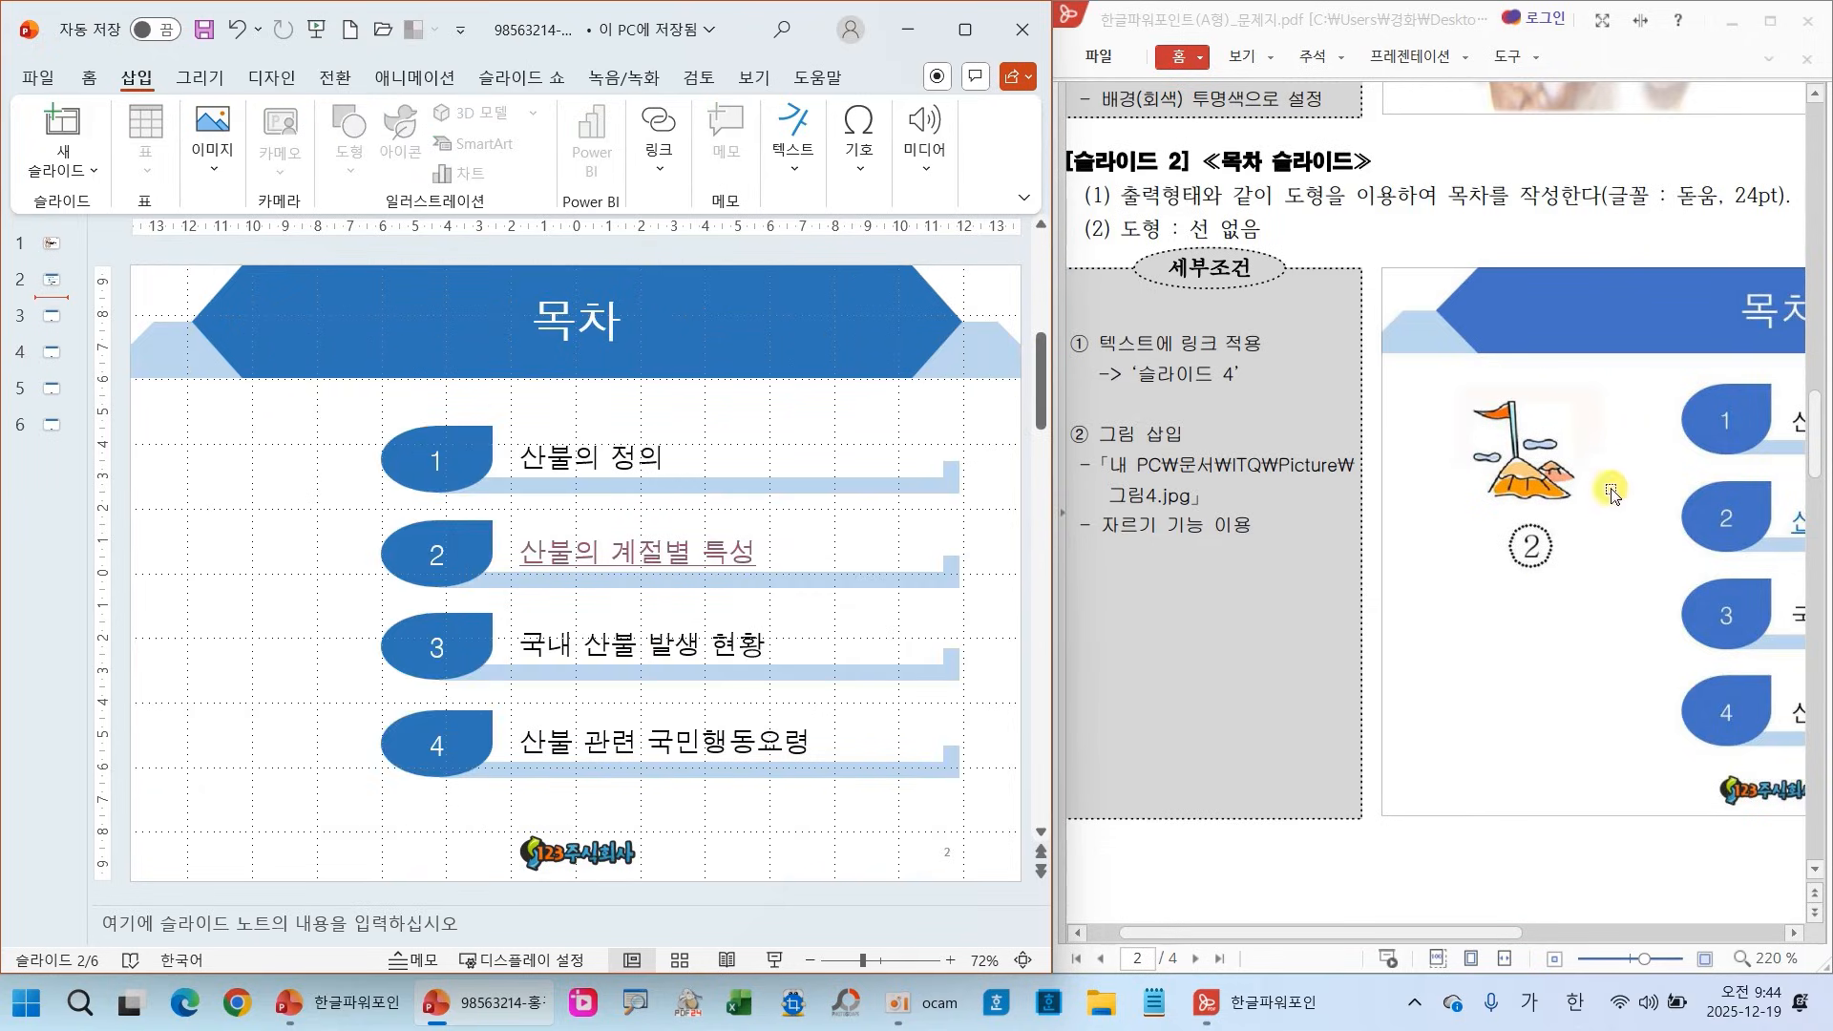
Insert the picture 그림4.jpg from the ITQ Picture folder onto slide 2
click(212, 130)
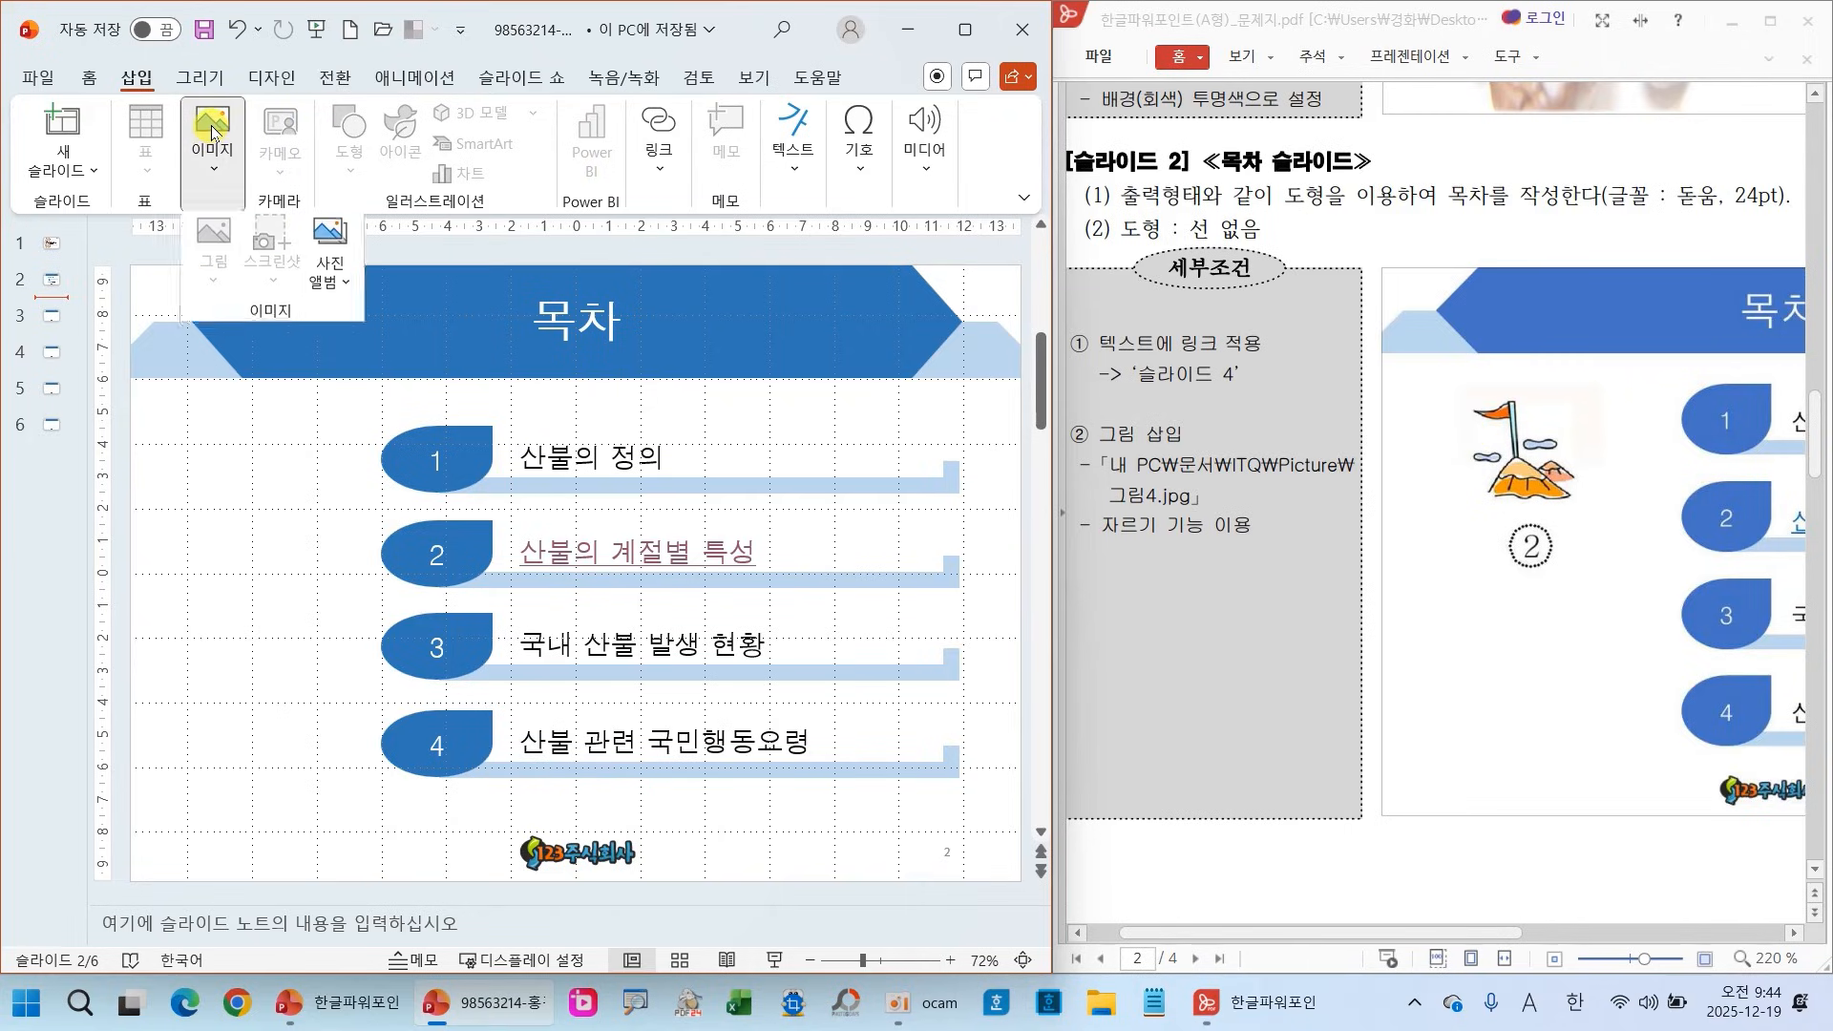
click(201, 566)
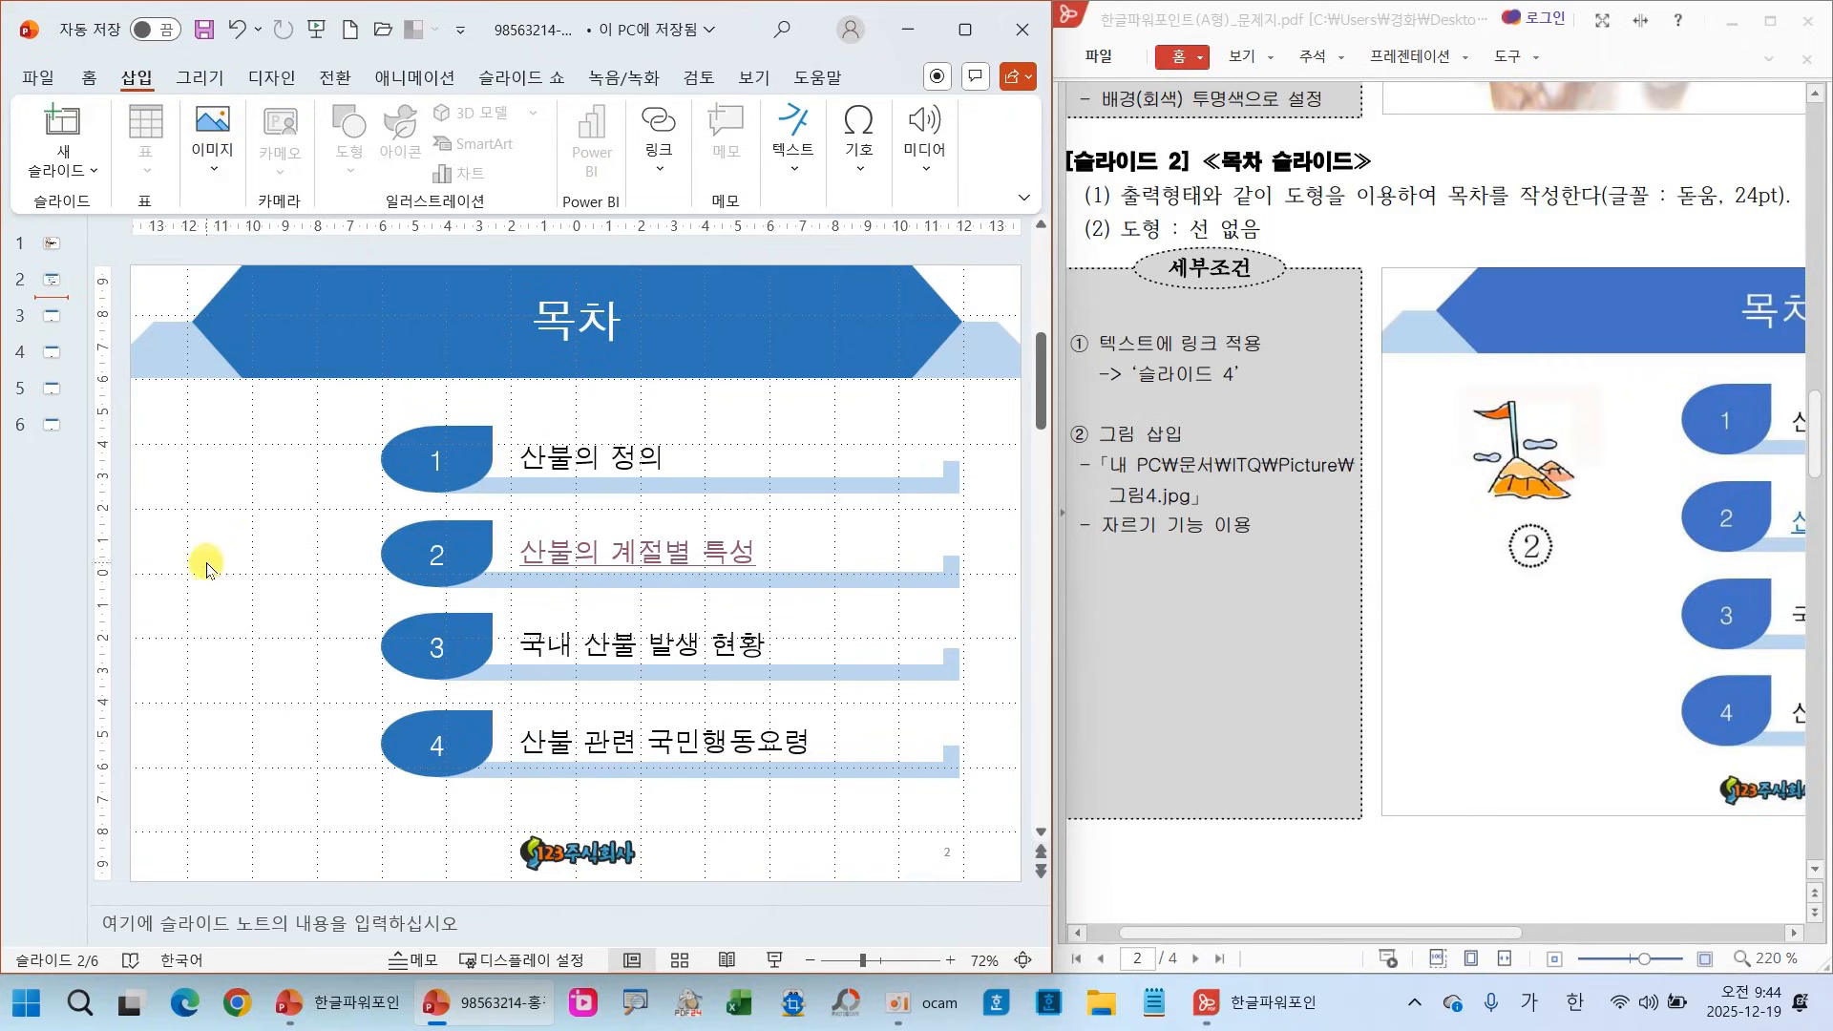
click(214, 134)
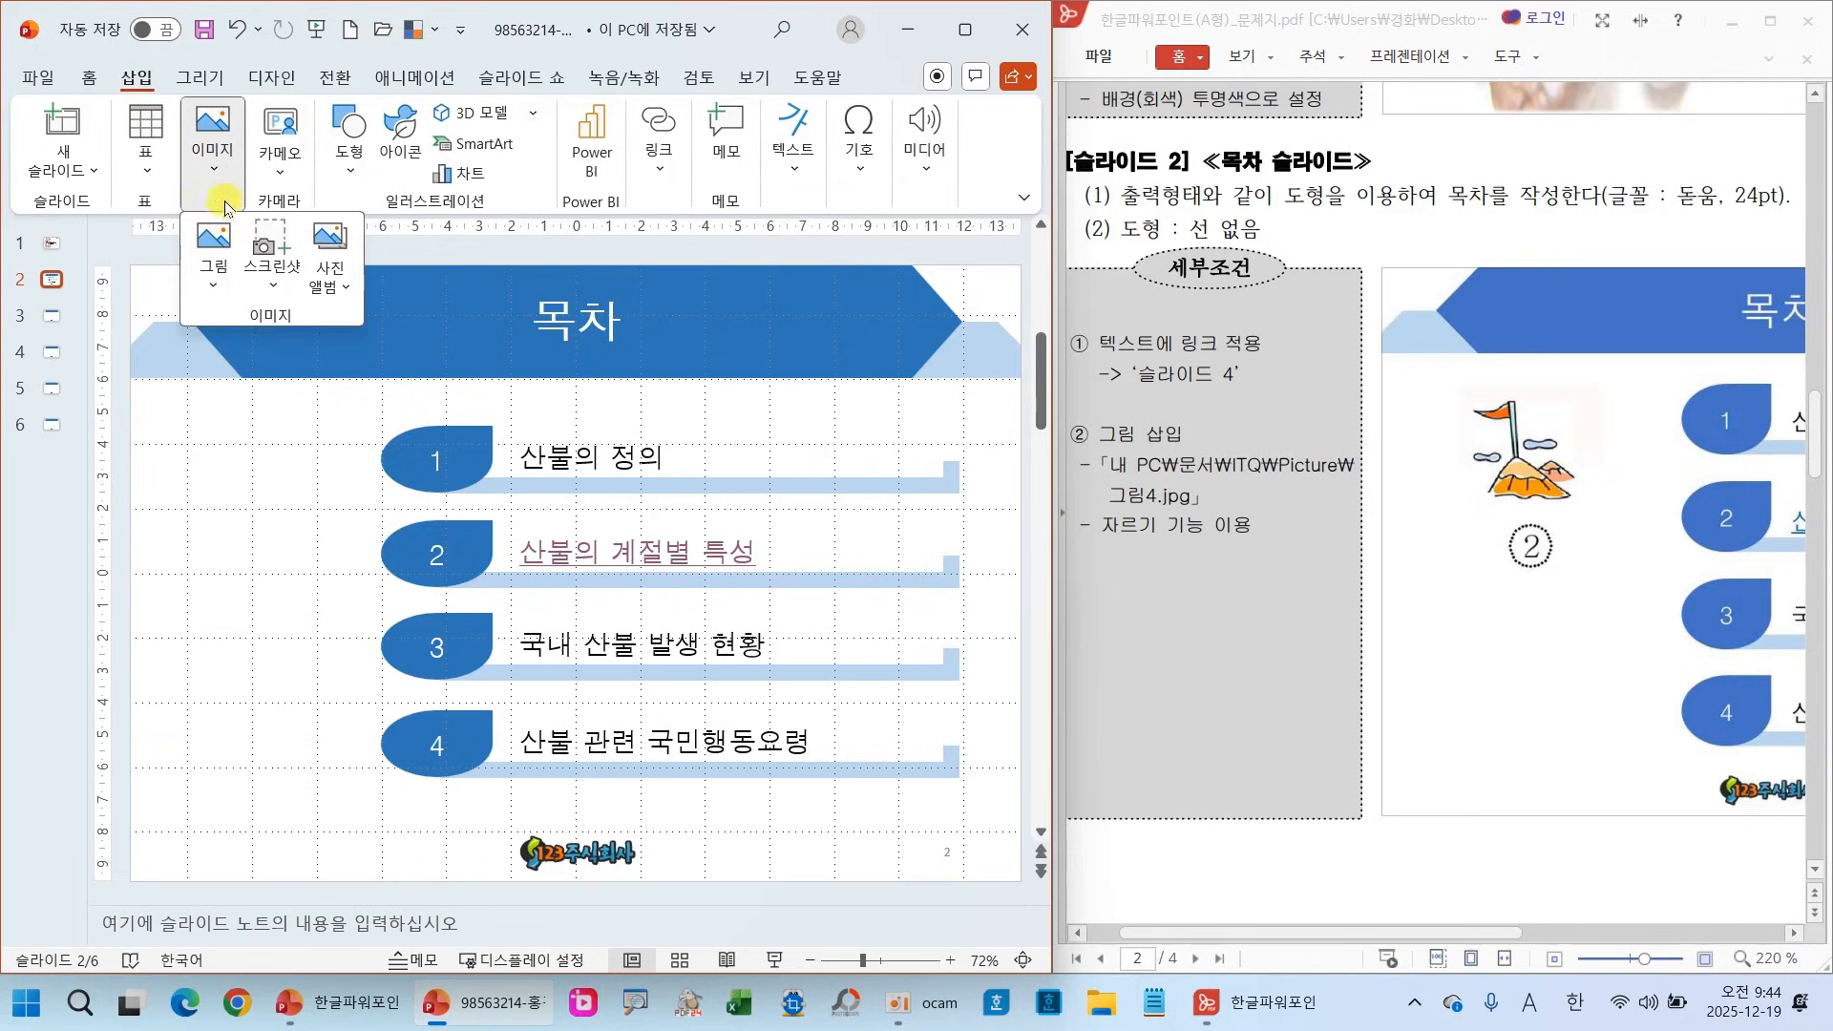
click(222, 238)
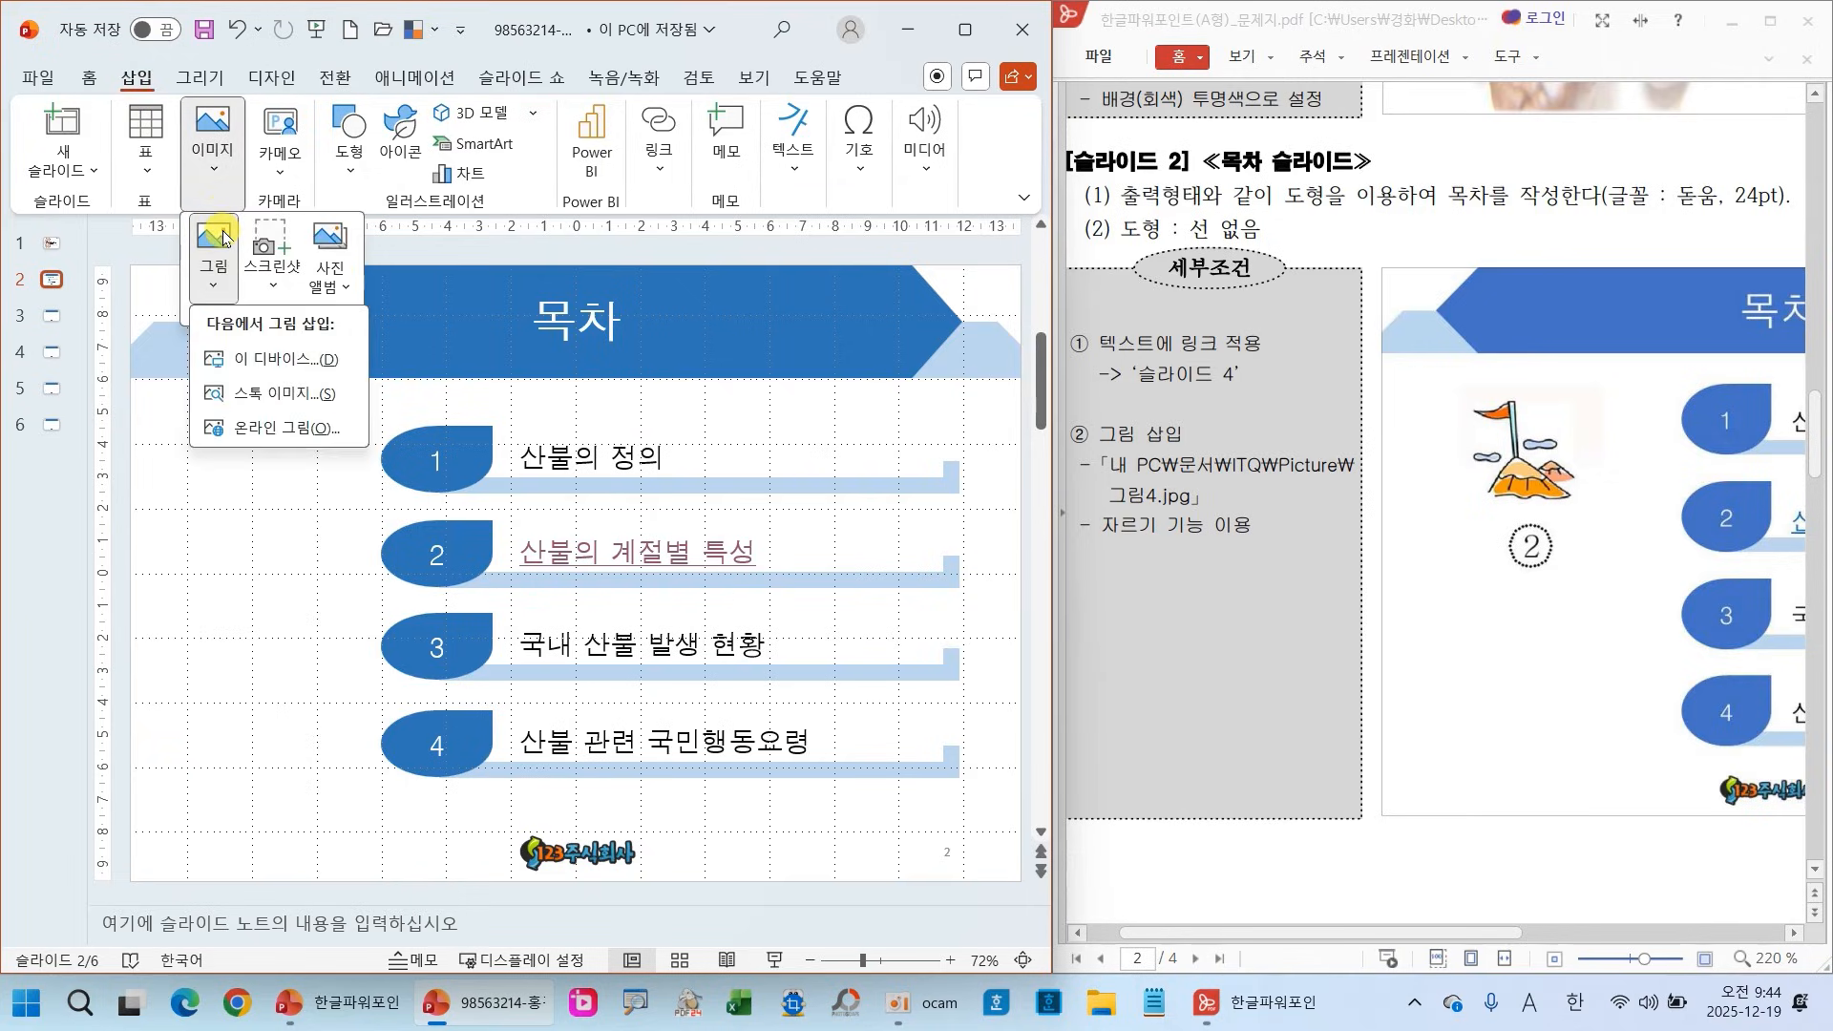
click(273, 359)
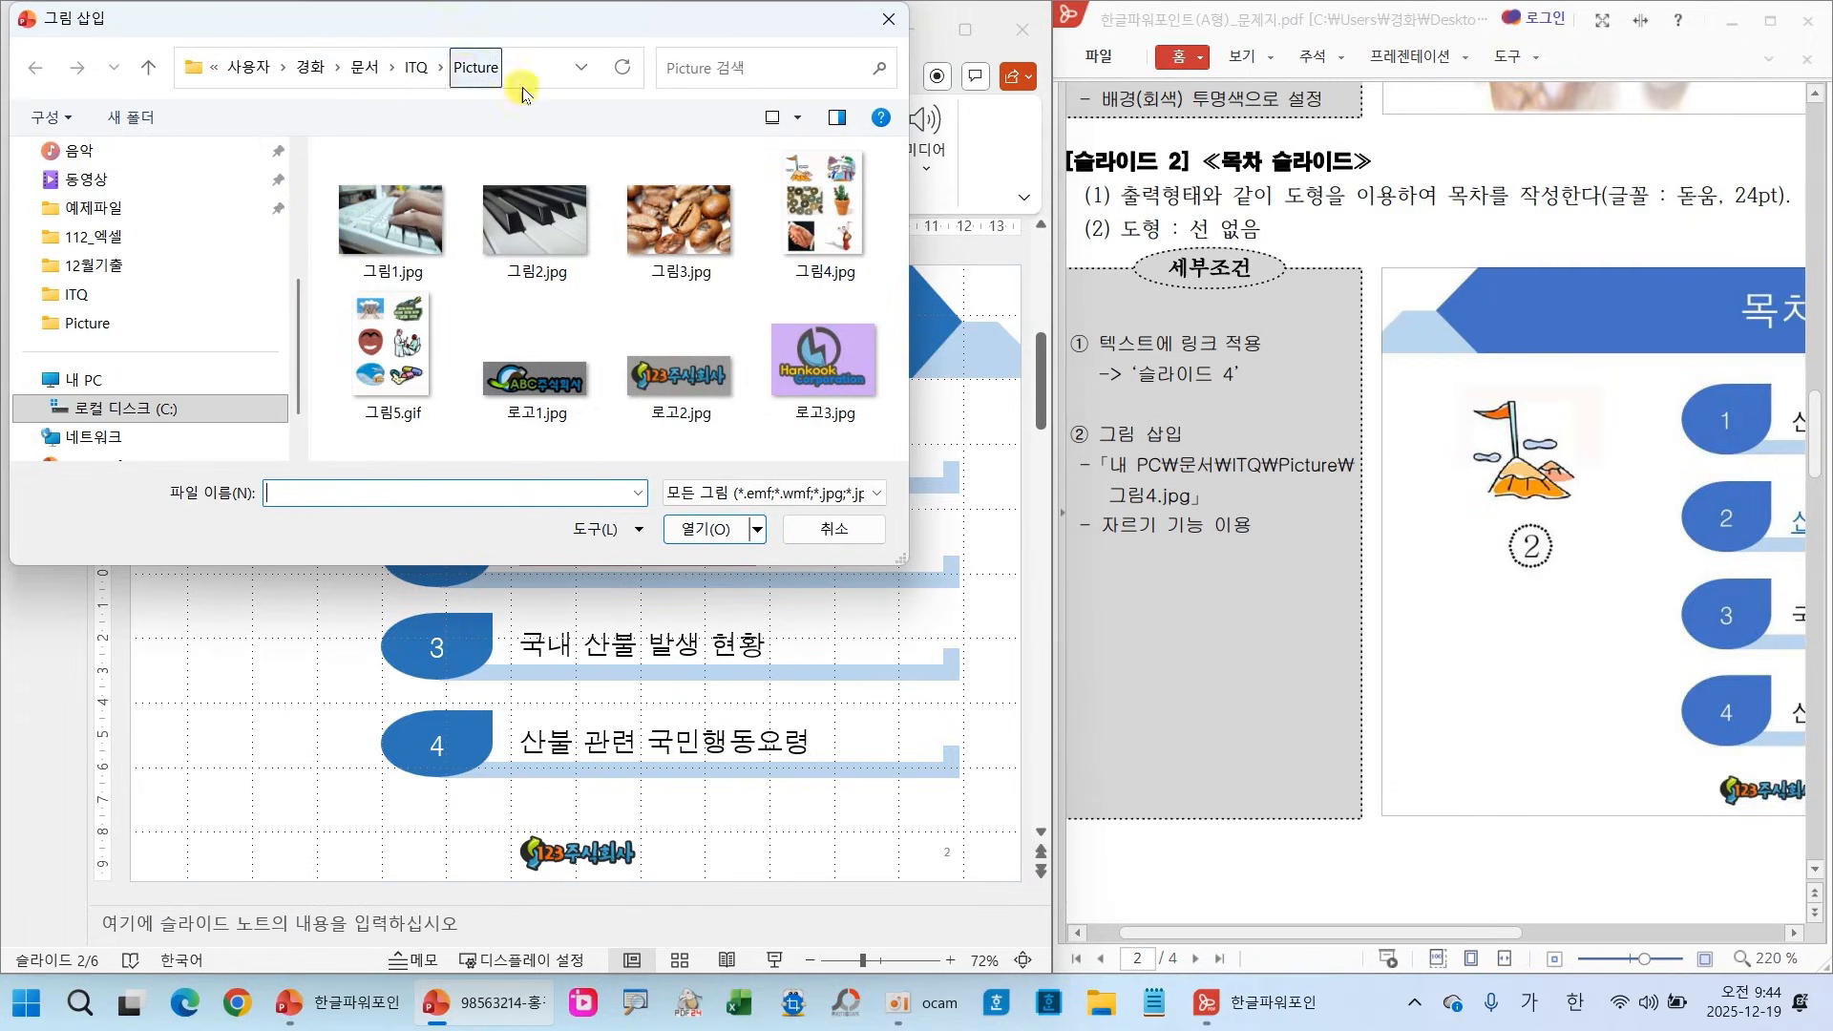
click(823, 215)
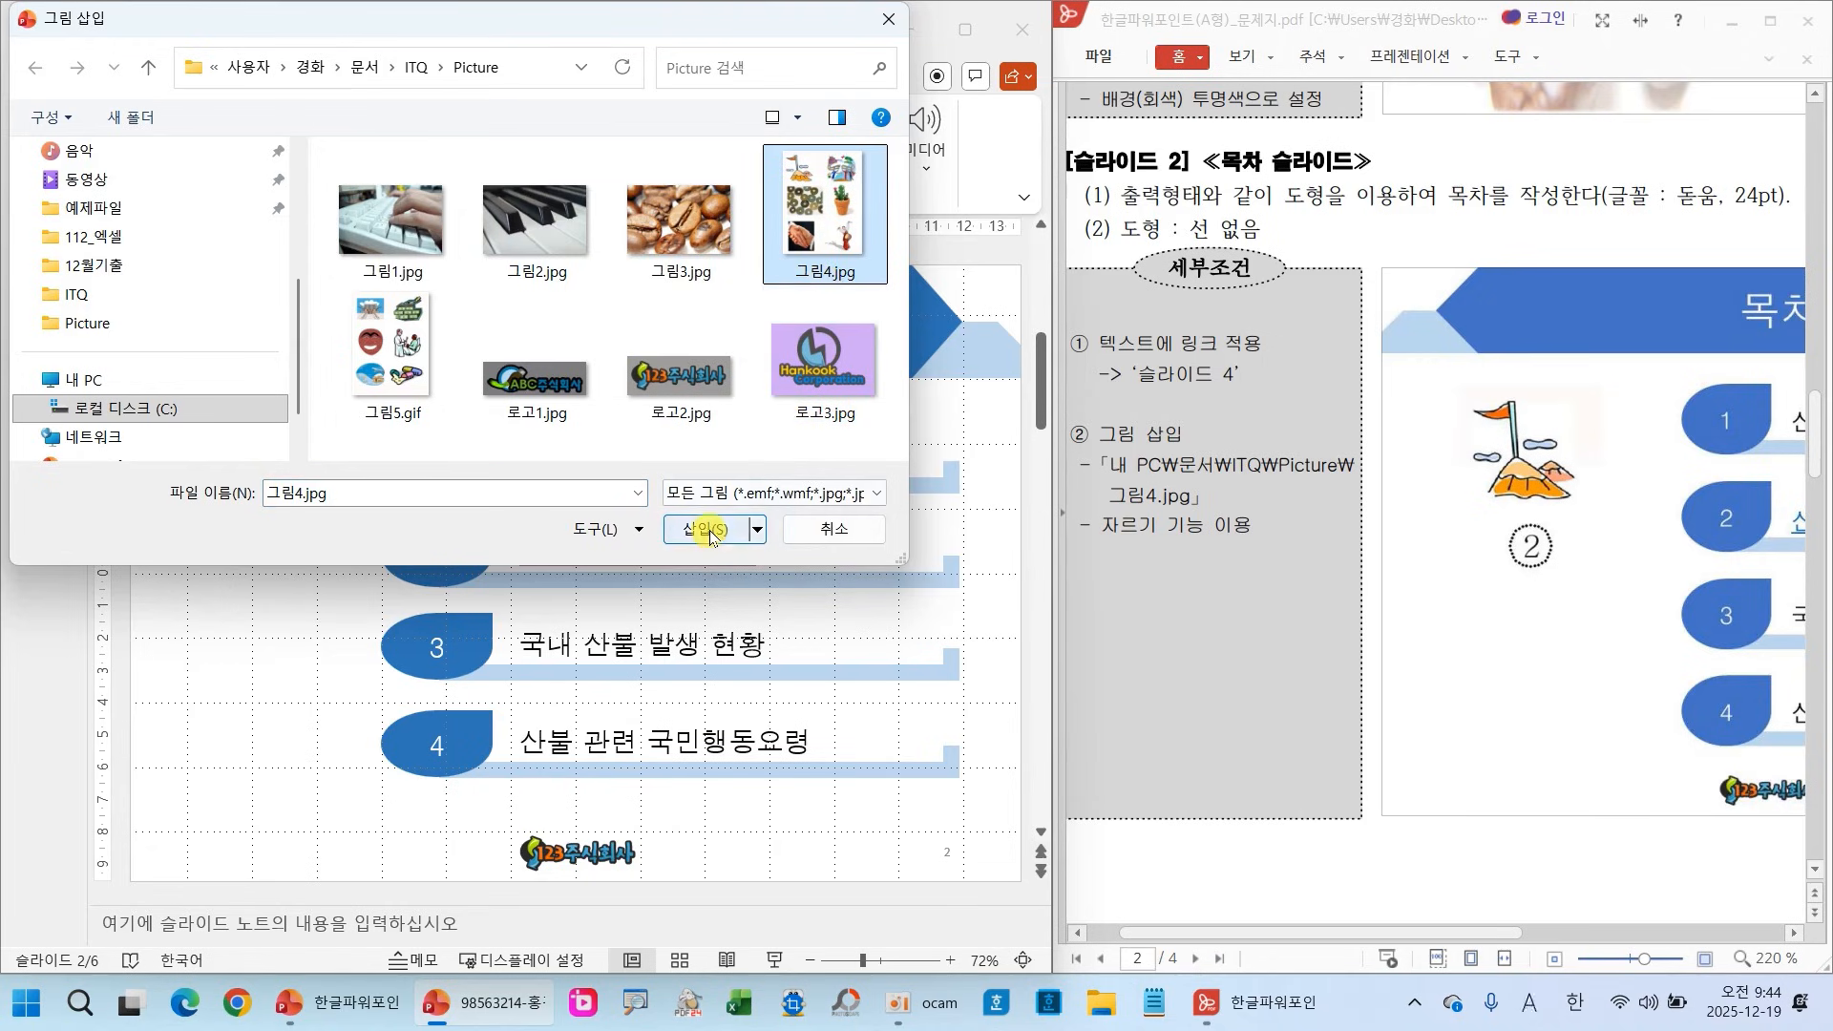
click(707, 530)
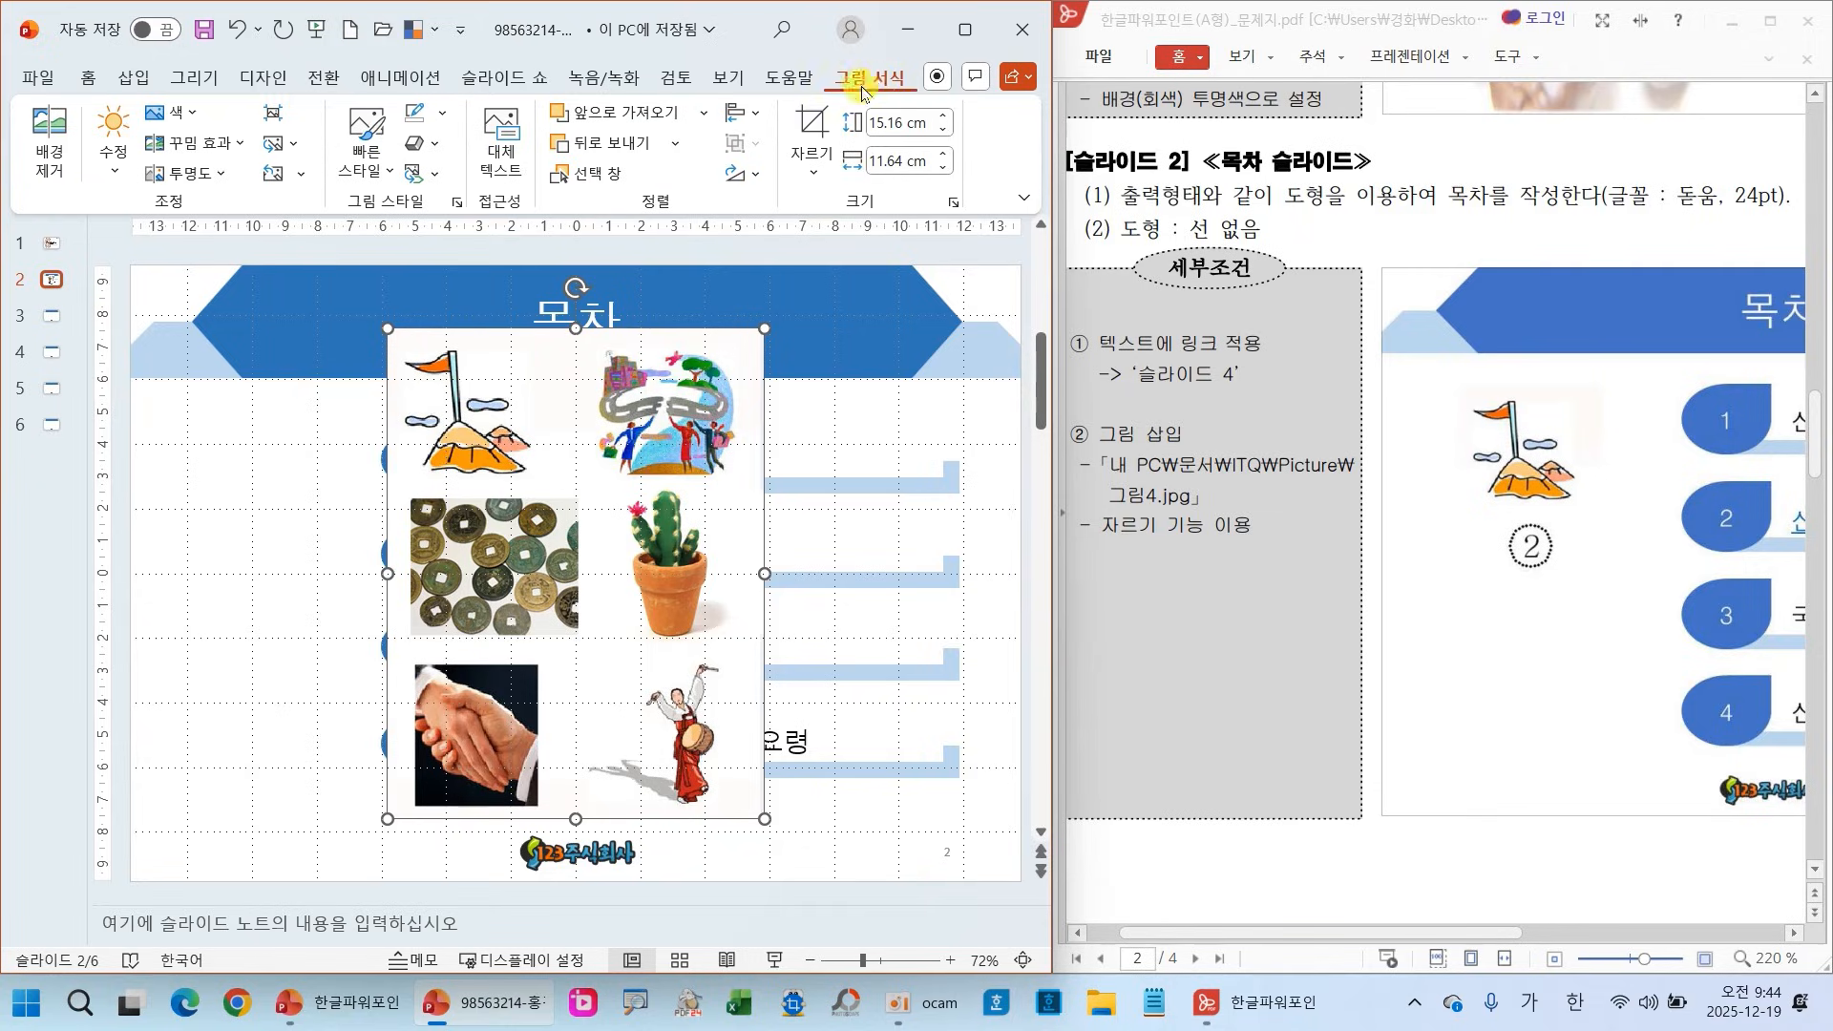
Crop the inserted picture to just the flag-on-mountain illustration, about 4.98 cm high and 5.27 cm wide
click(810, 136)
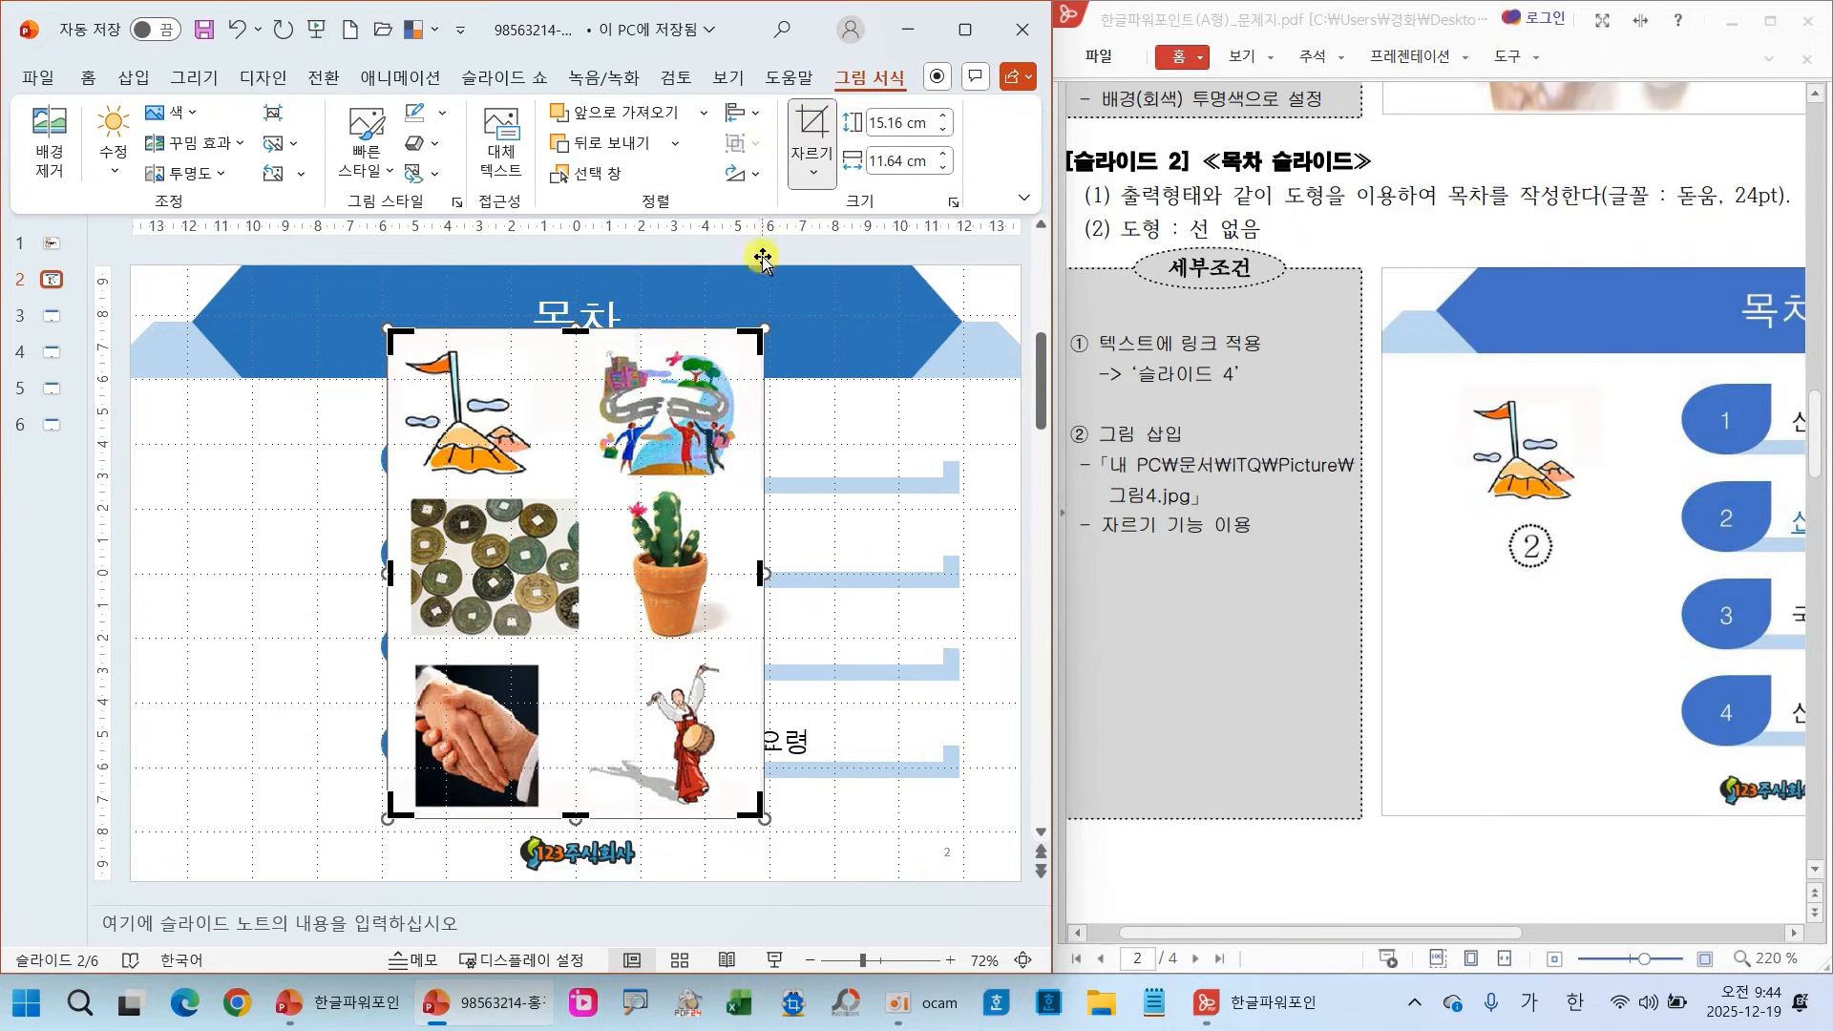
mouse_move(761, 815)
mouse_down()
mouse_move(616, 525)
mouse_move(557, 490)
mouse_up()
drag(478, 426, 420, 441)
key(ctrl+z)
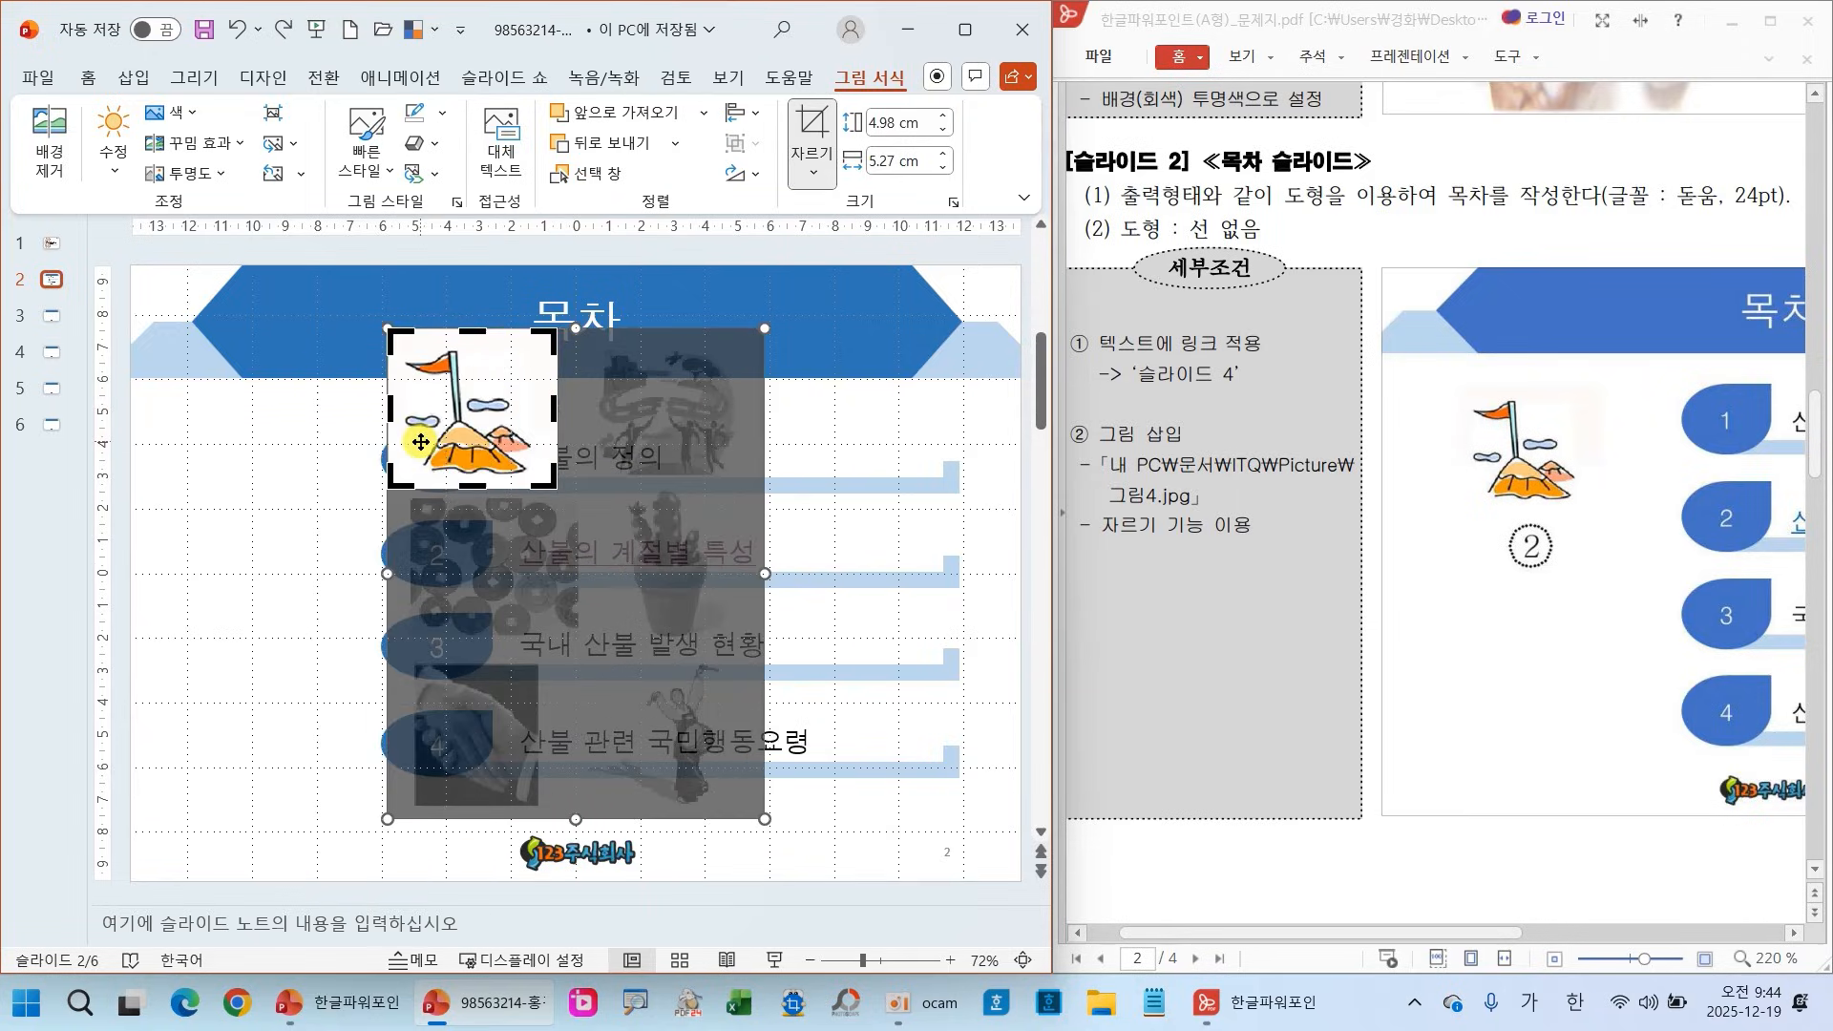
drag(204, 520, 313, 393)
click(246, 557)
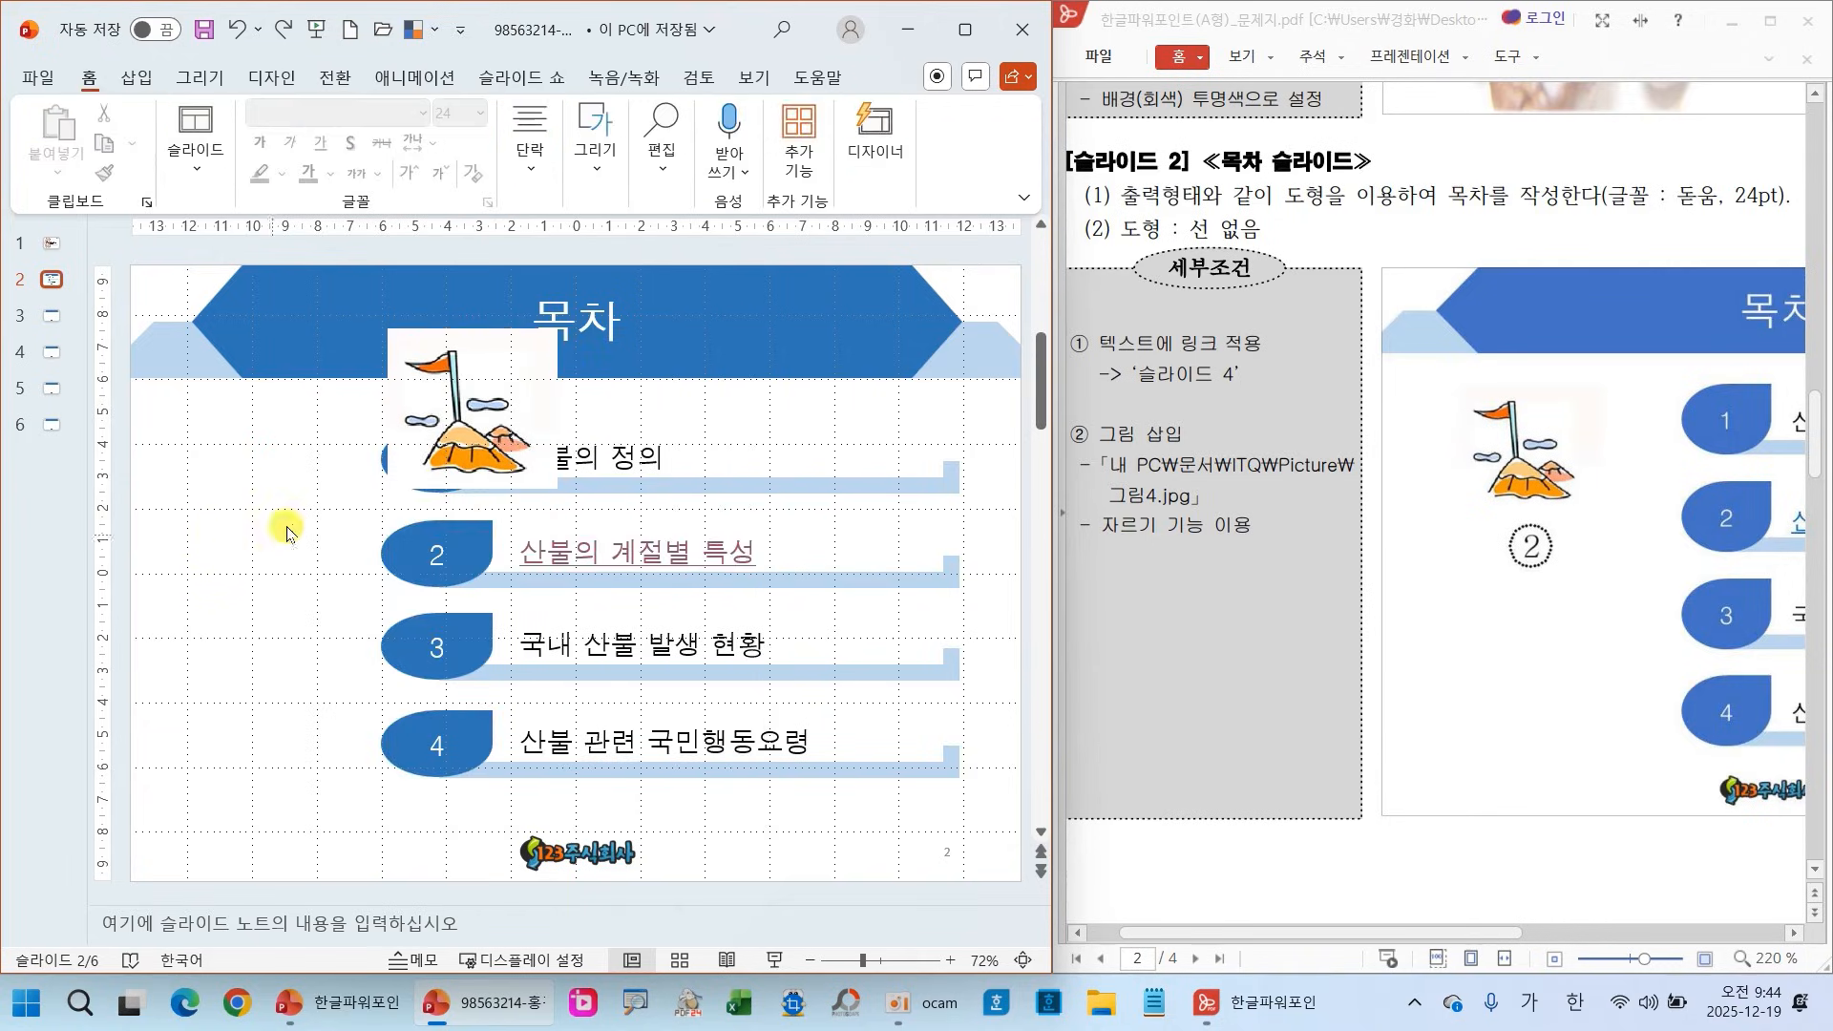
Place the cropped flag picture beside rows 1 and 2, scaled to about 4.5 by 4.76 cm, and save the file
drag(452, 414, 295, 670)
click(267, 492)
drag(266, 737, 264, 523)
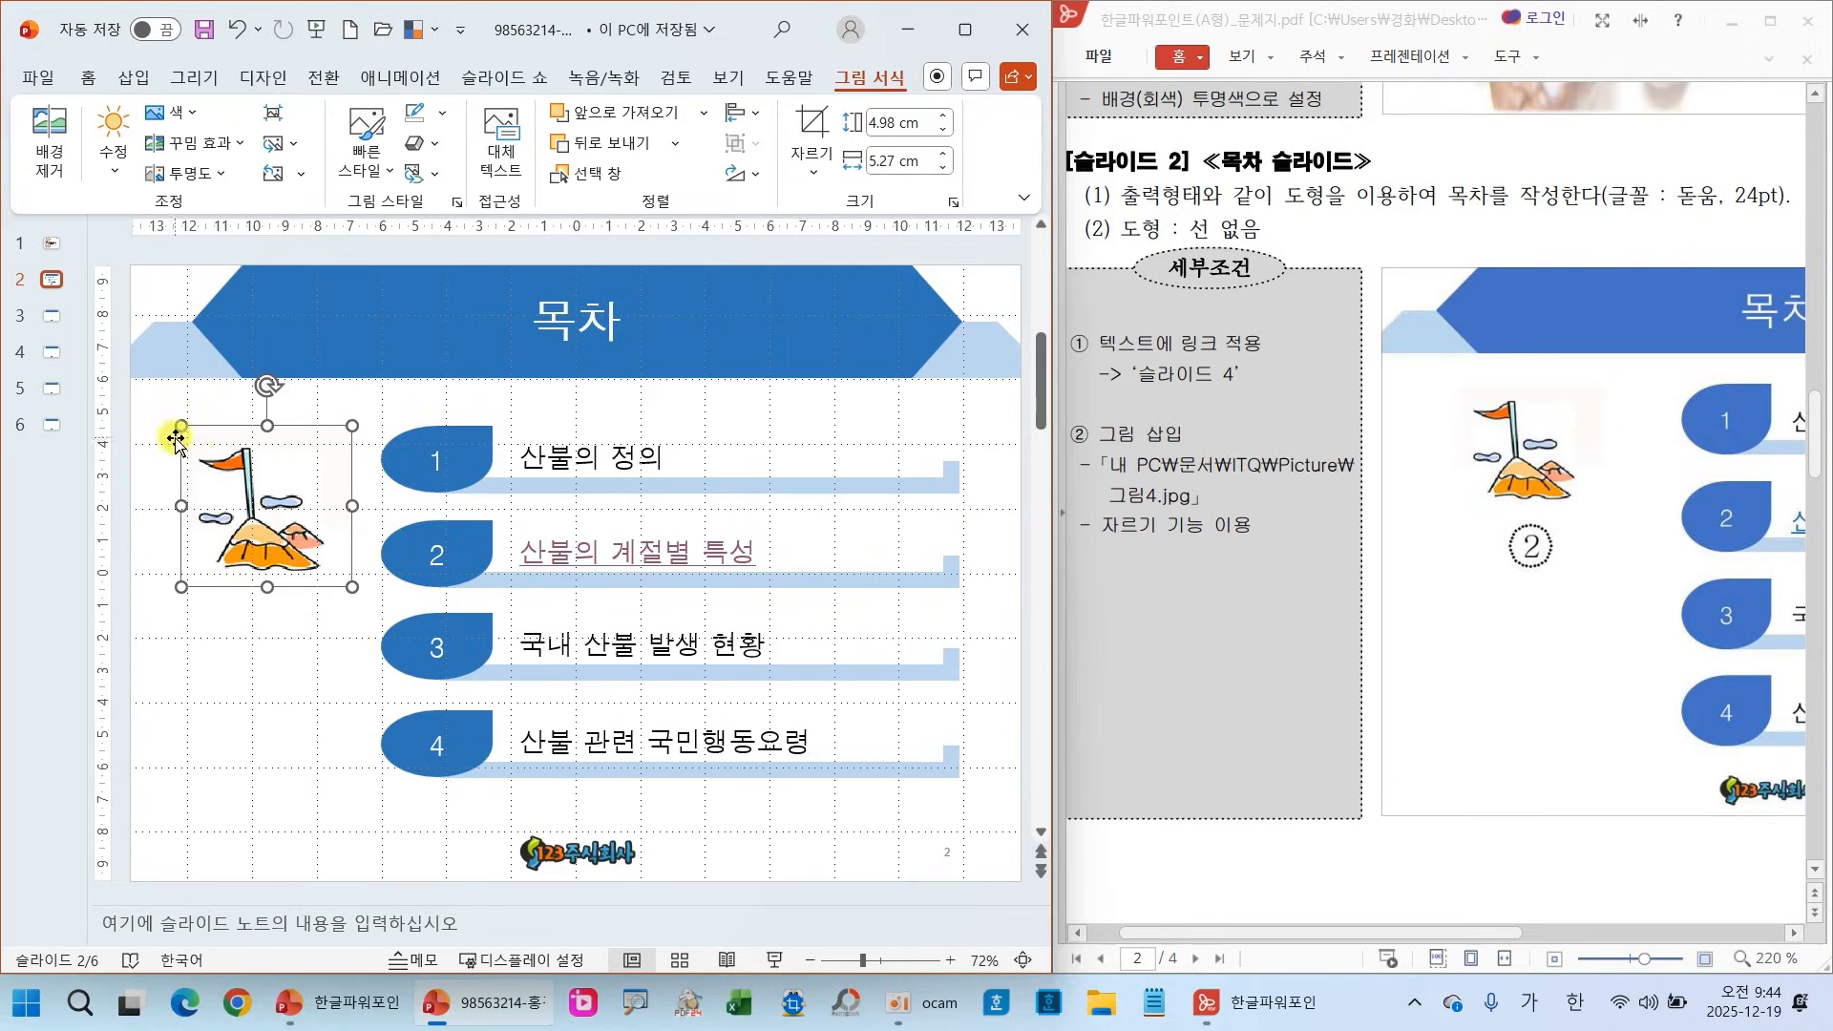
drag(353, 586, 335, 572)
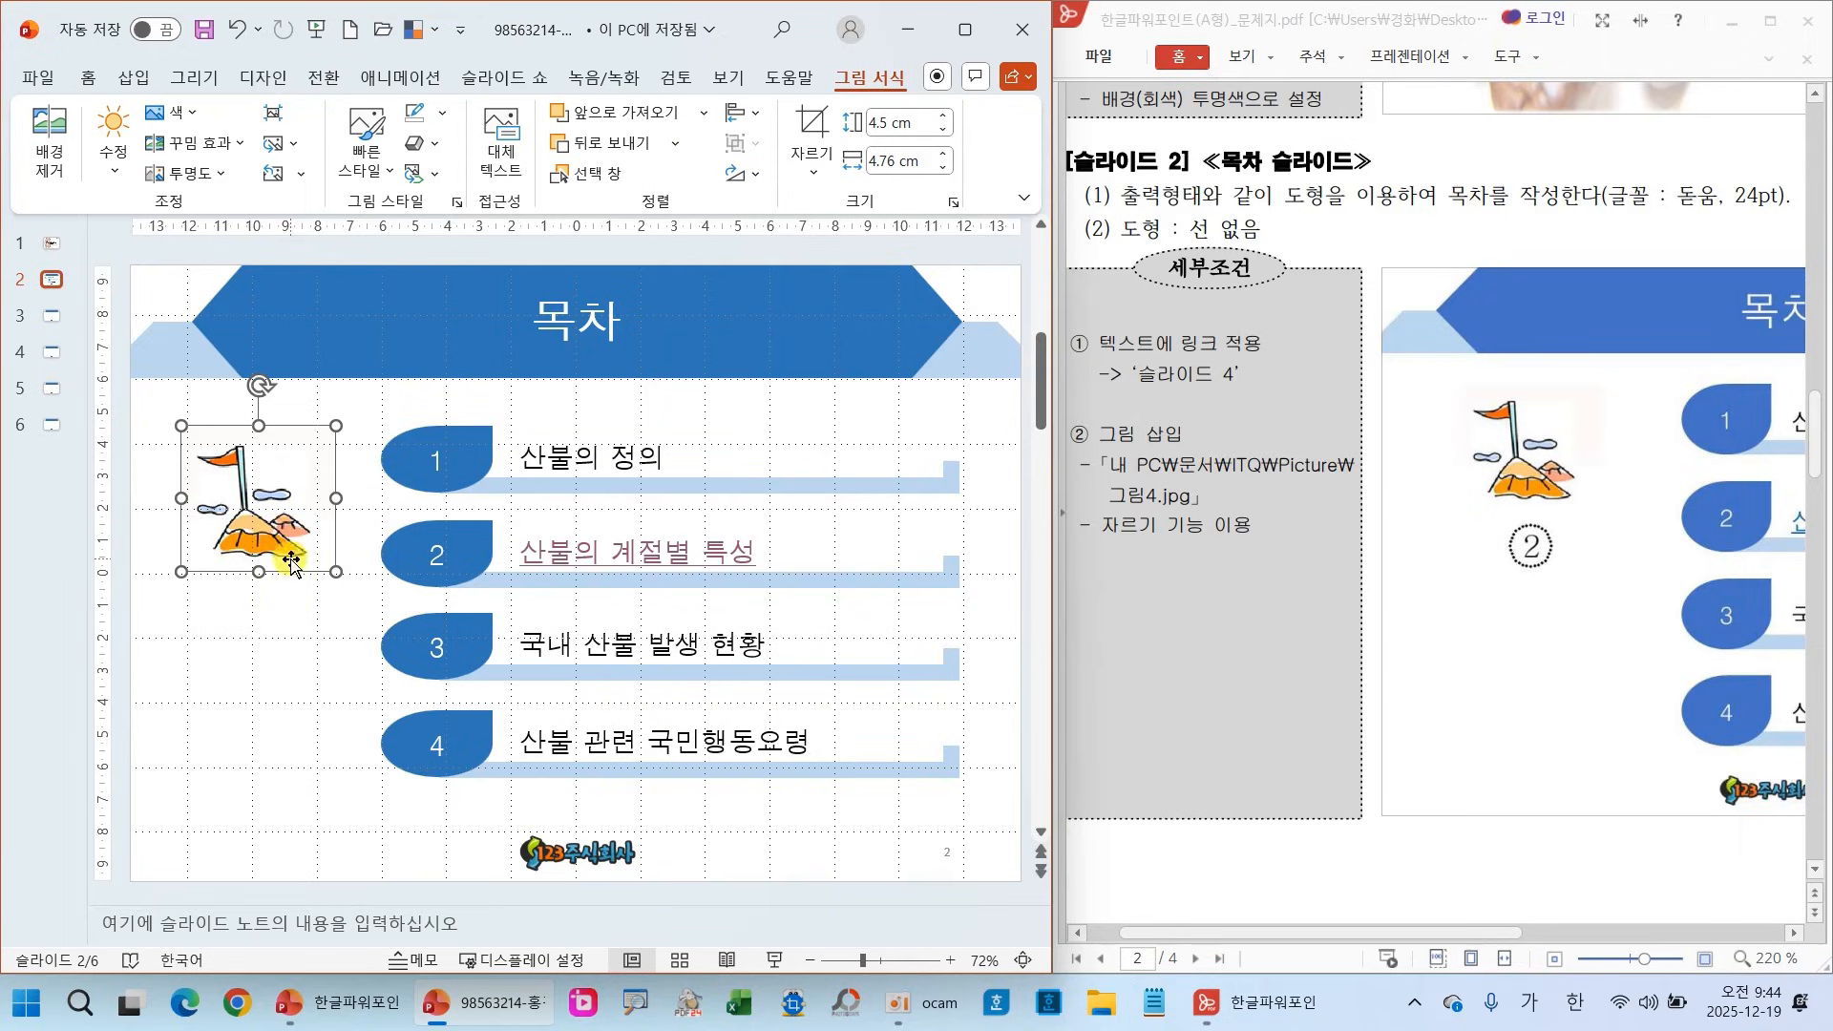
click(275, 832)
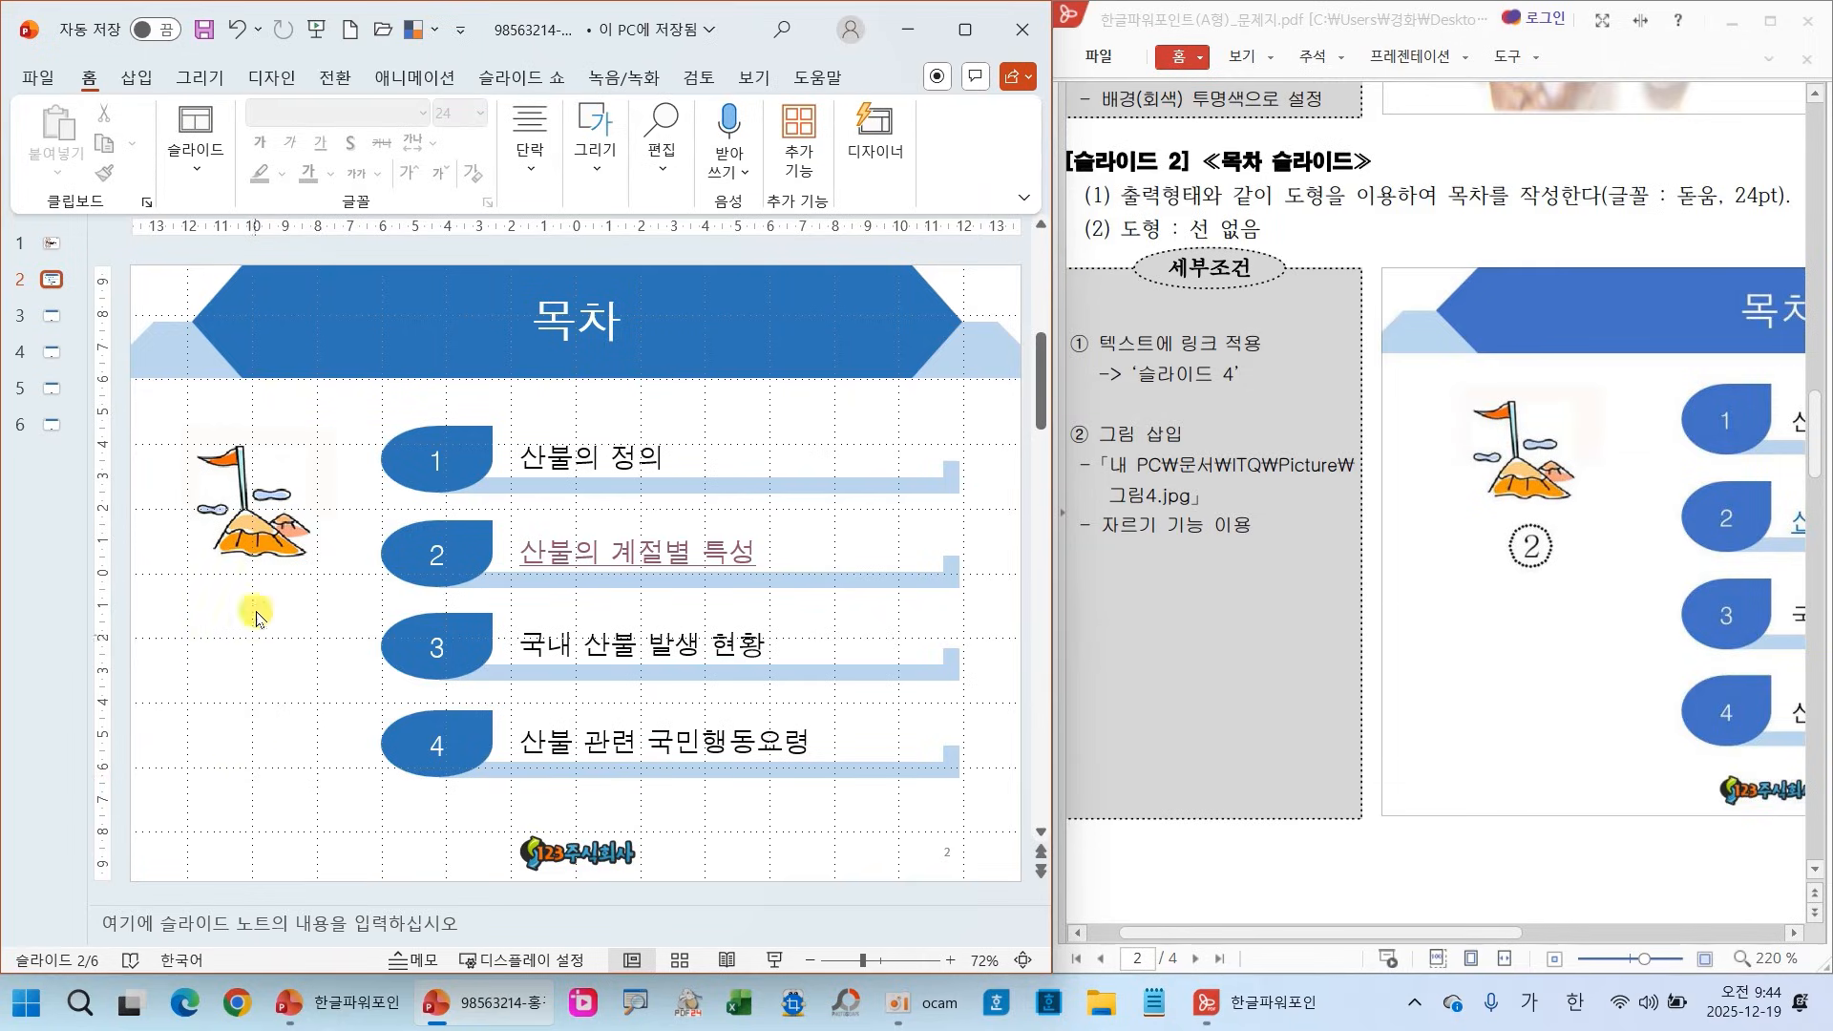
click(203, 34)
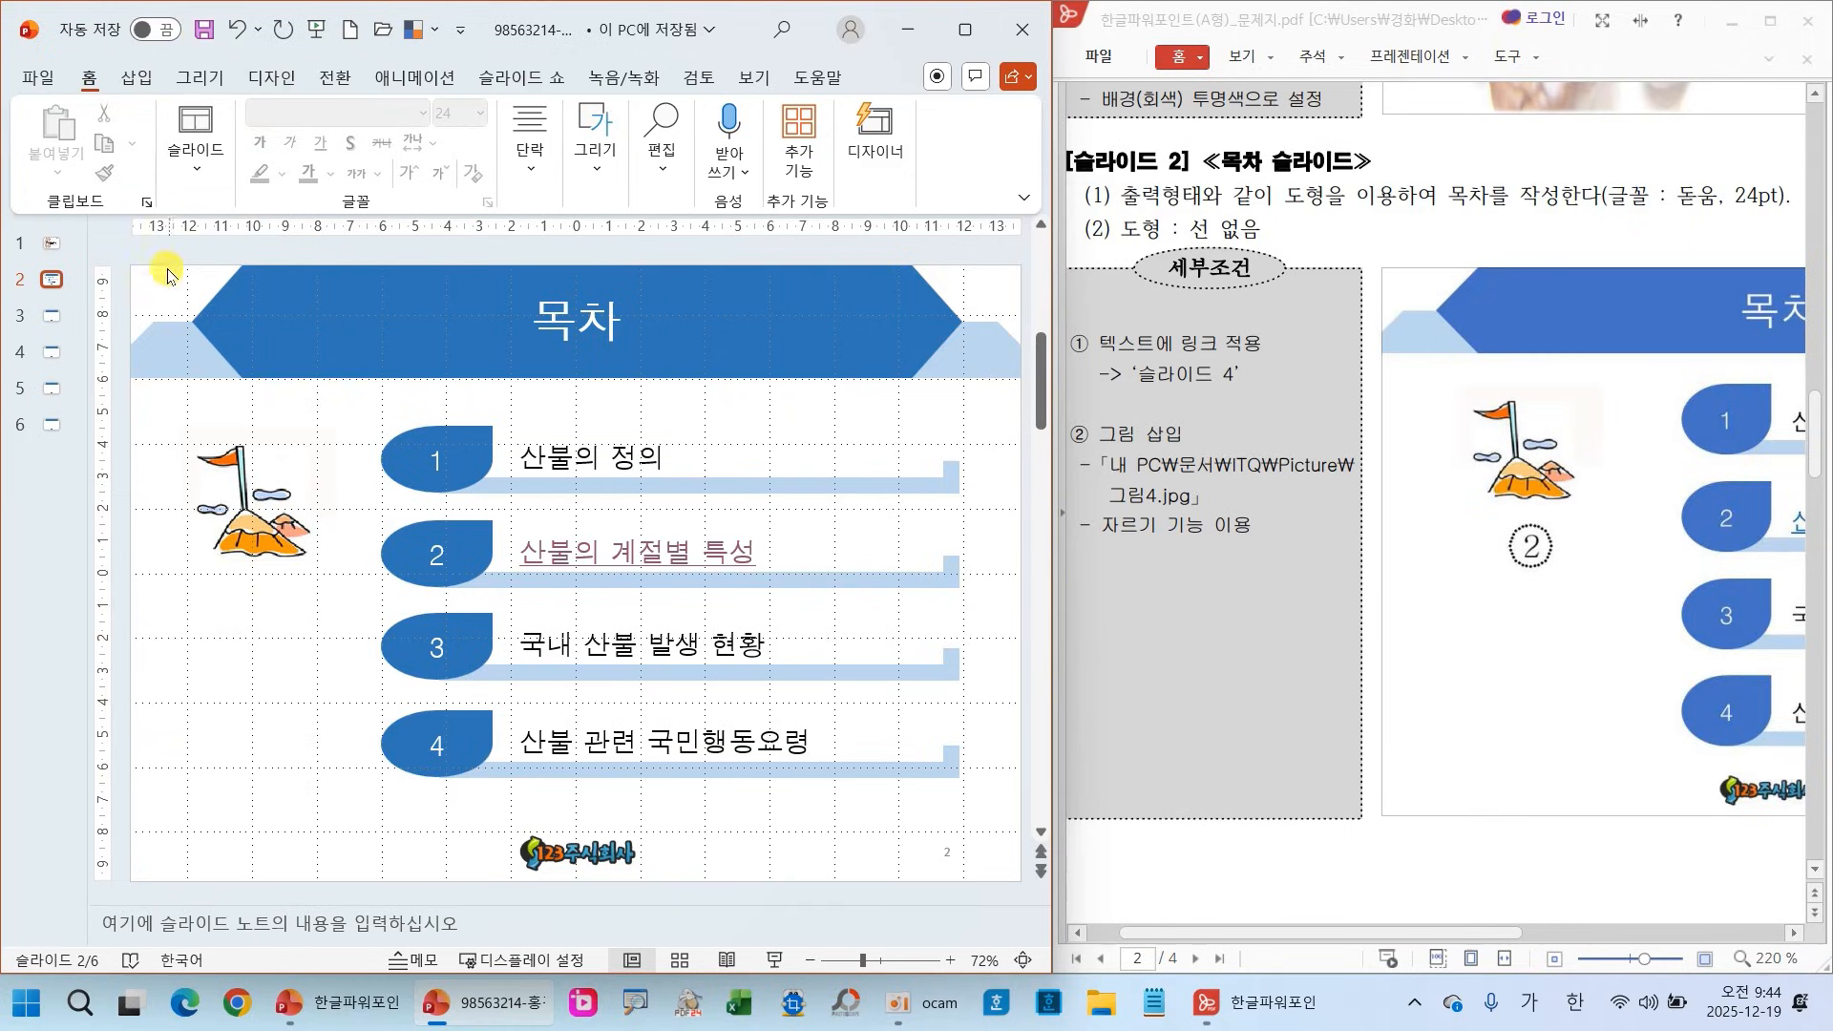
Enter 1. 산불의 정의 as the title of slide 3, following the exam paper
click(44, 321)
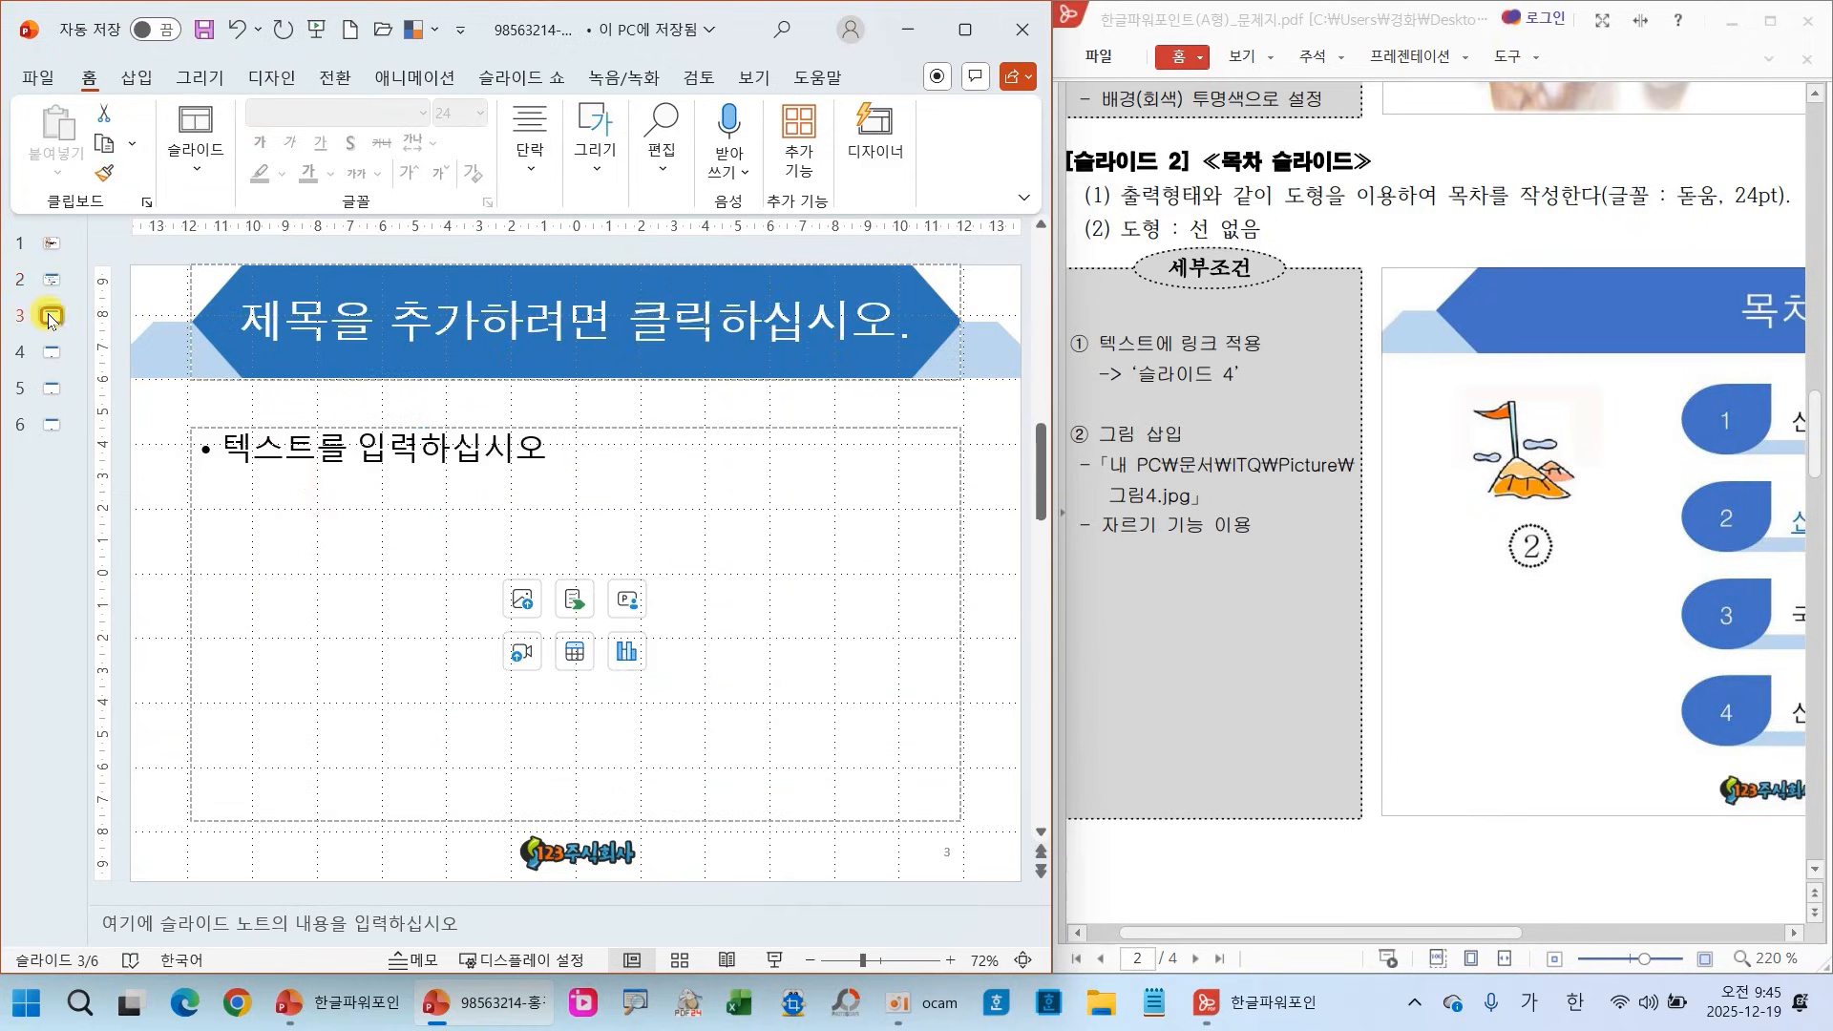
scroll(1346, 485, down, 10)
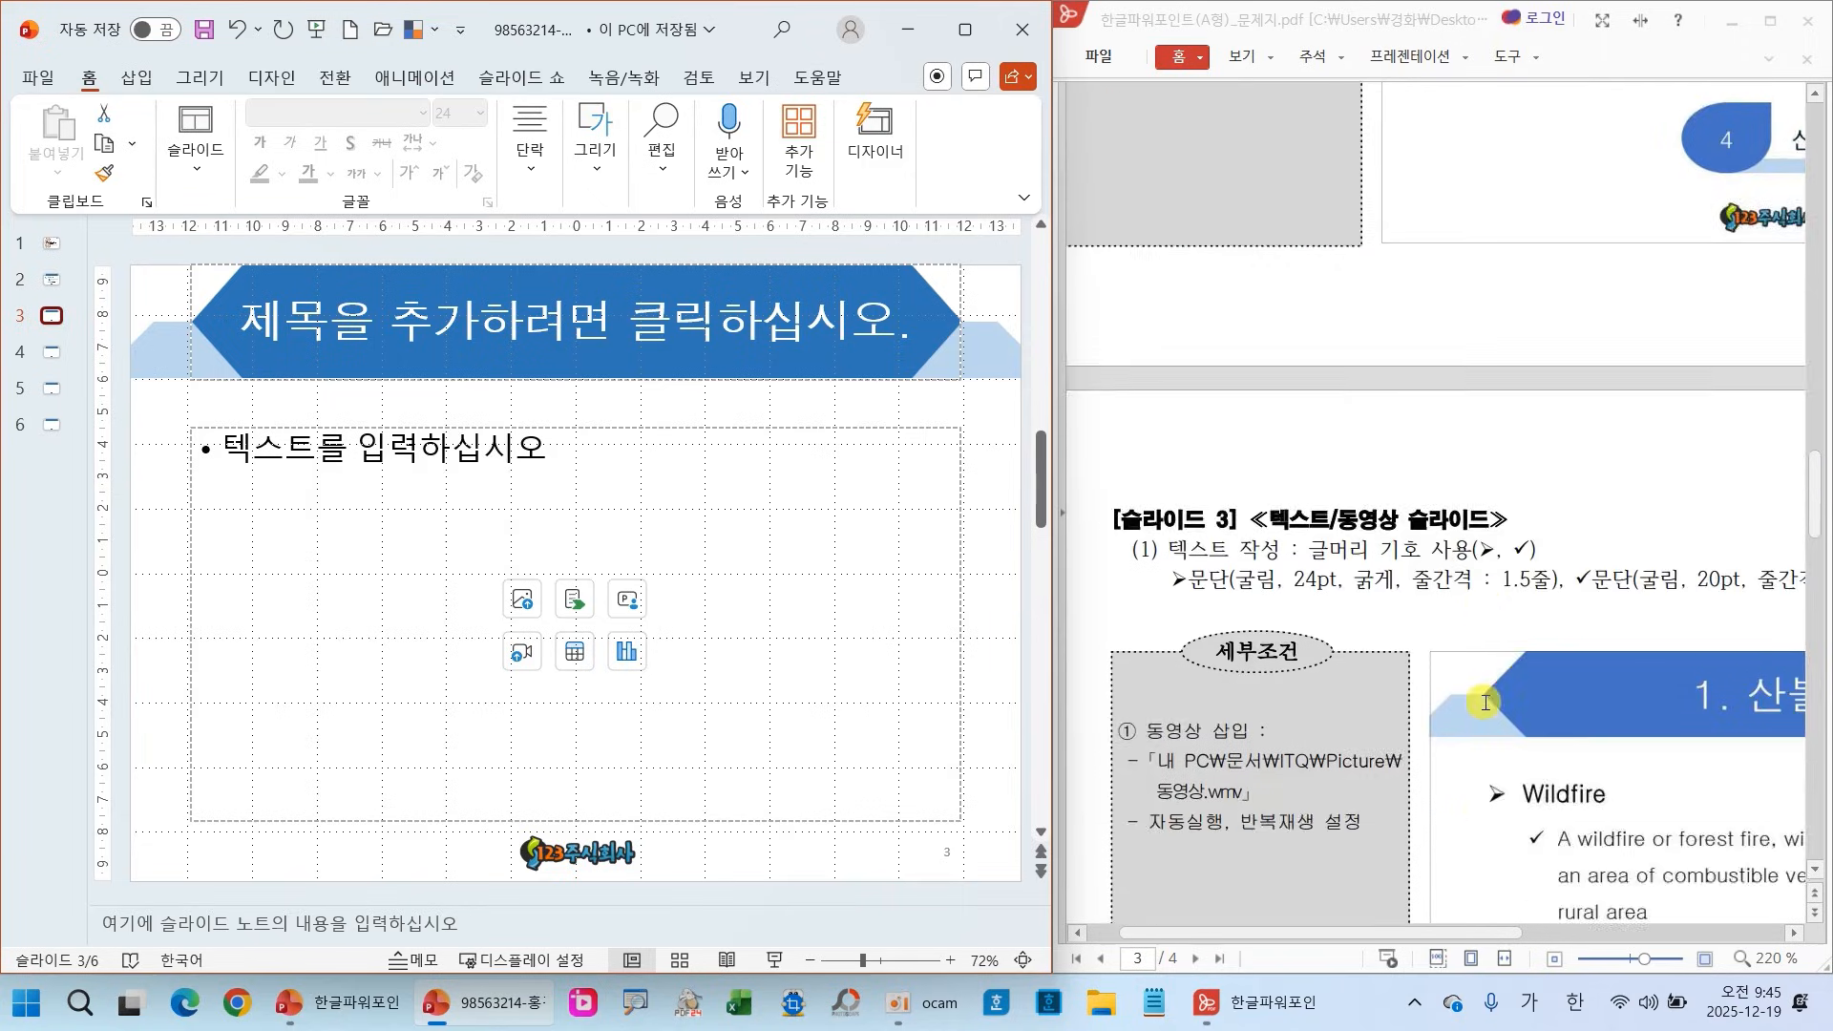
drag(1422, 936, 1579, 908)
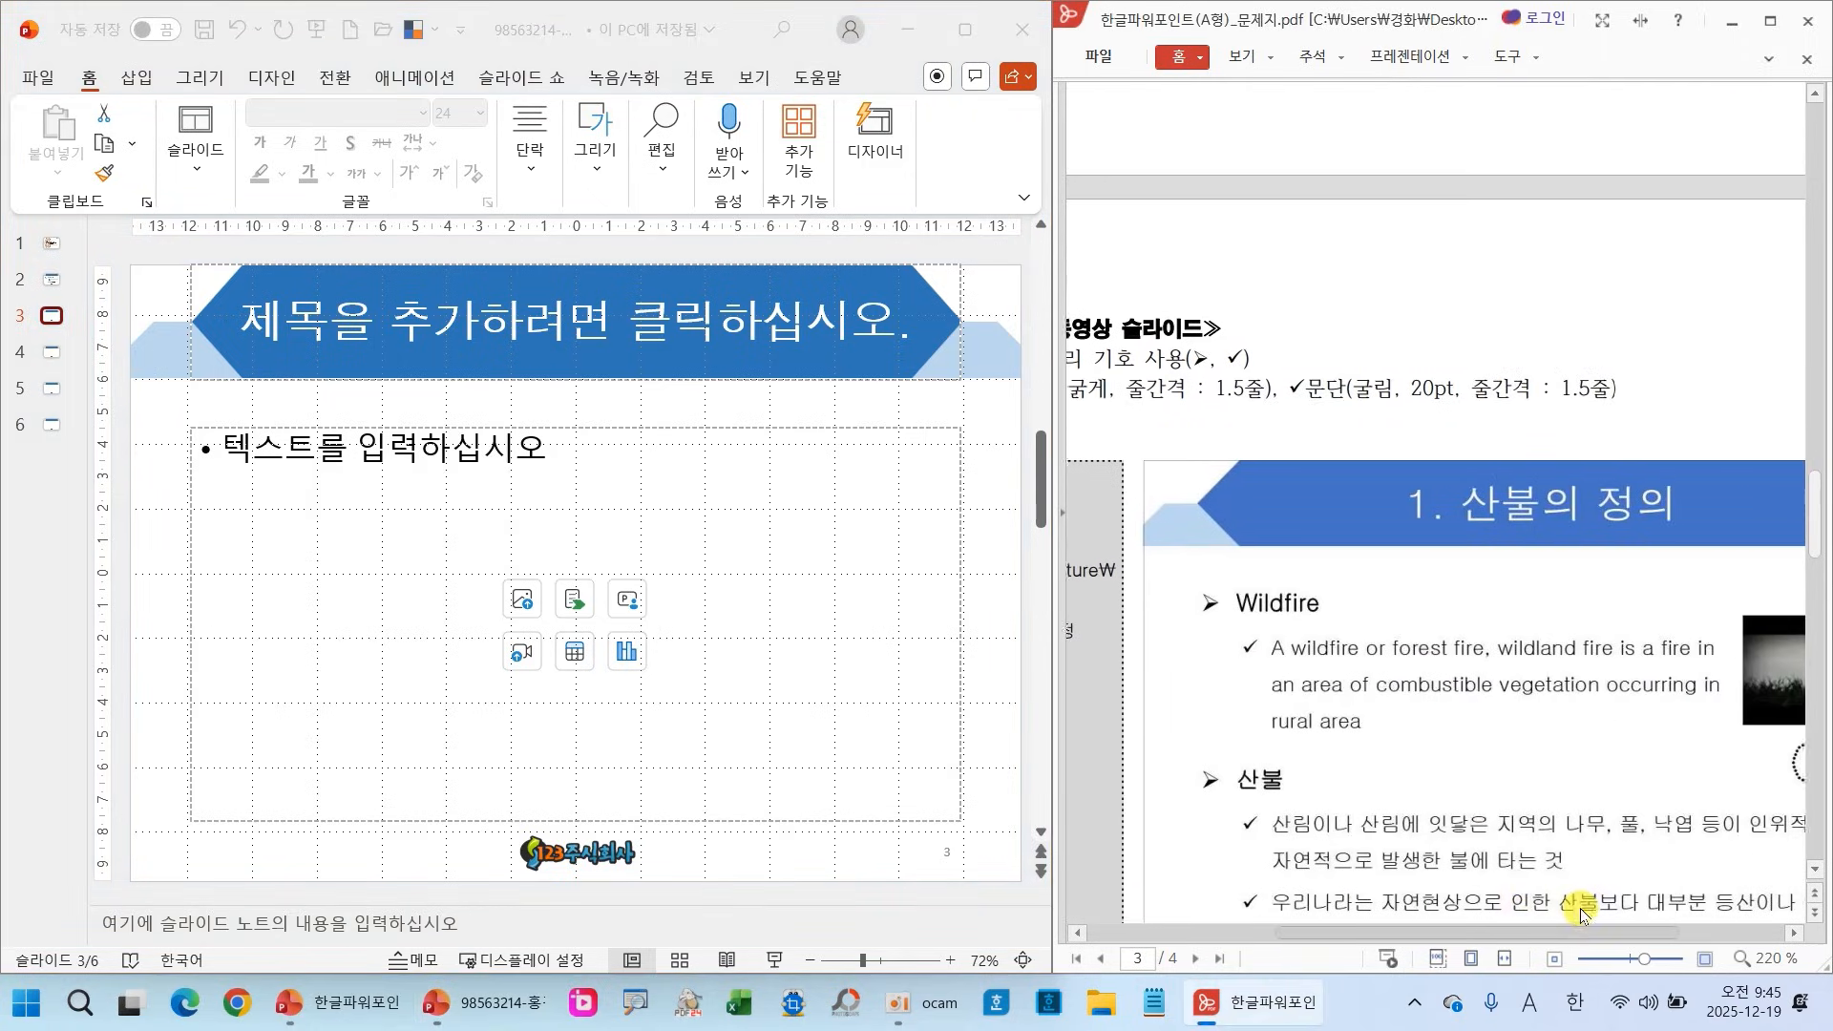
click(758, 313)
text(1.)
key(Hangul)
text(산불의 정ㅇ)
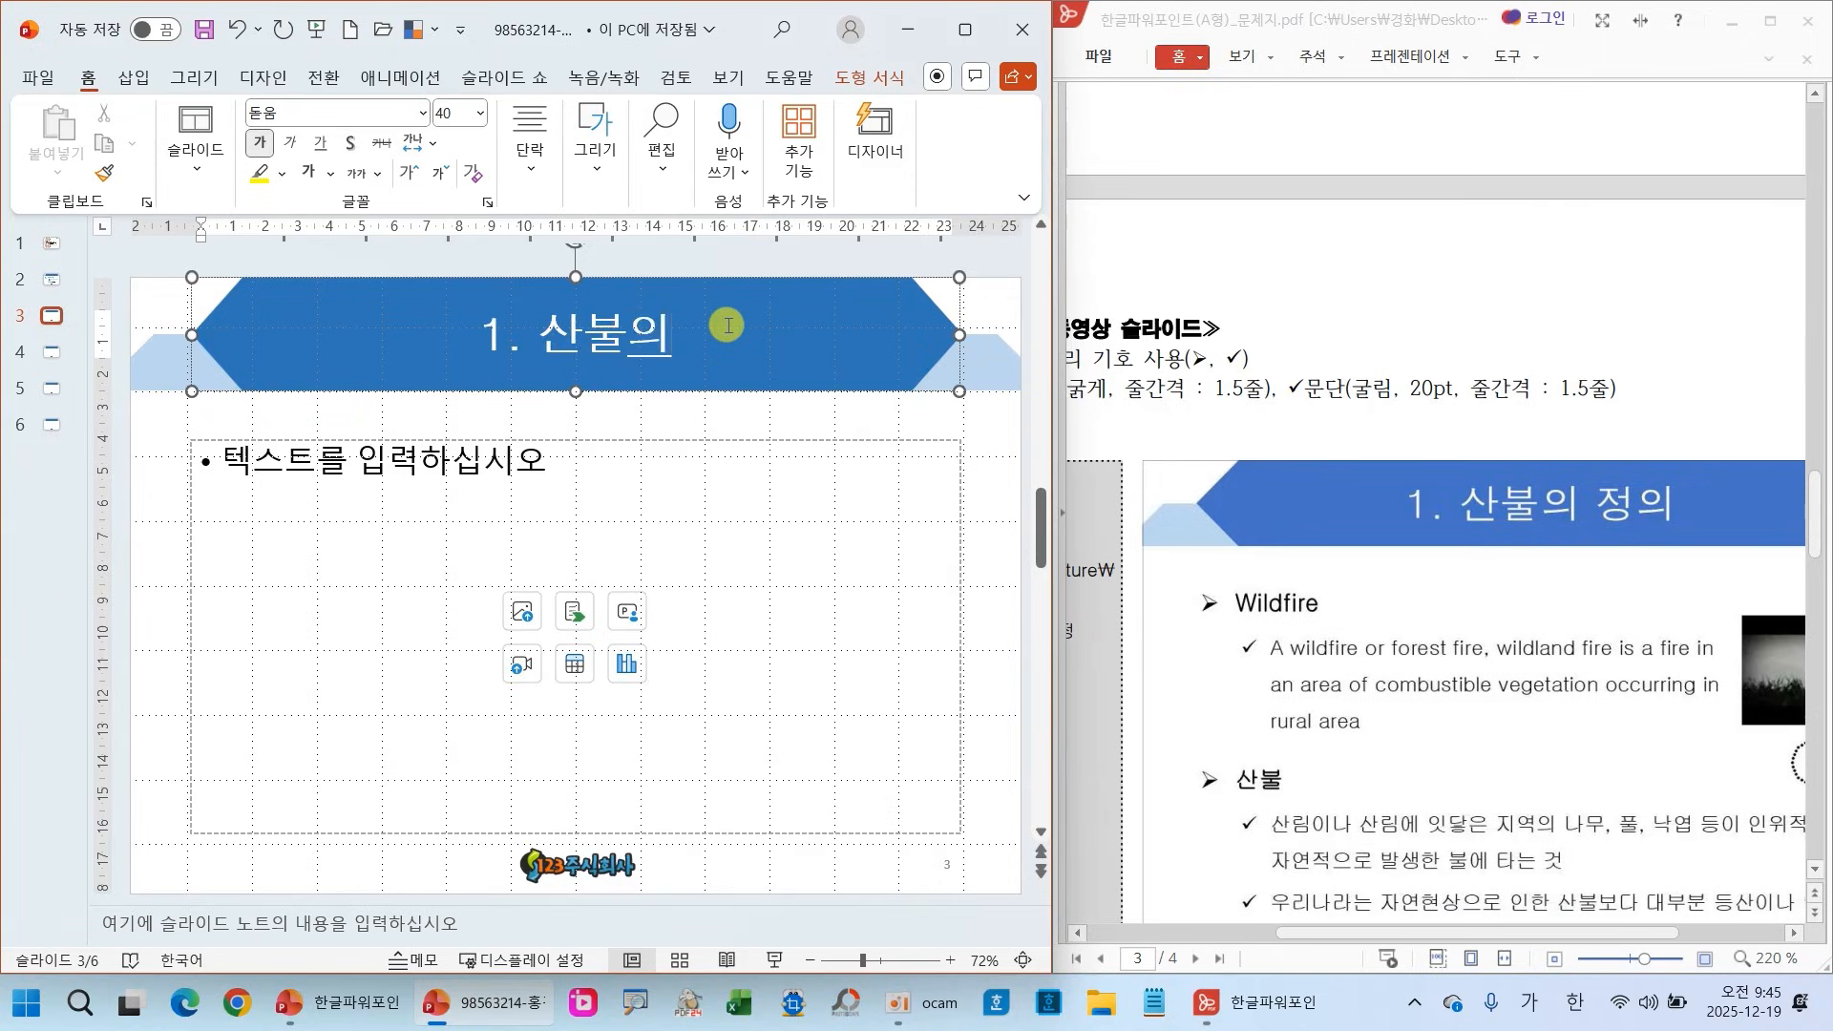
click(981, 452)
key(alt+Tab)
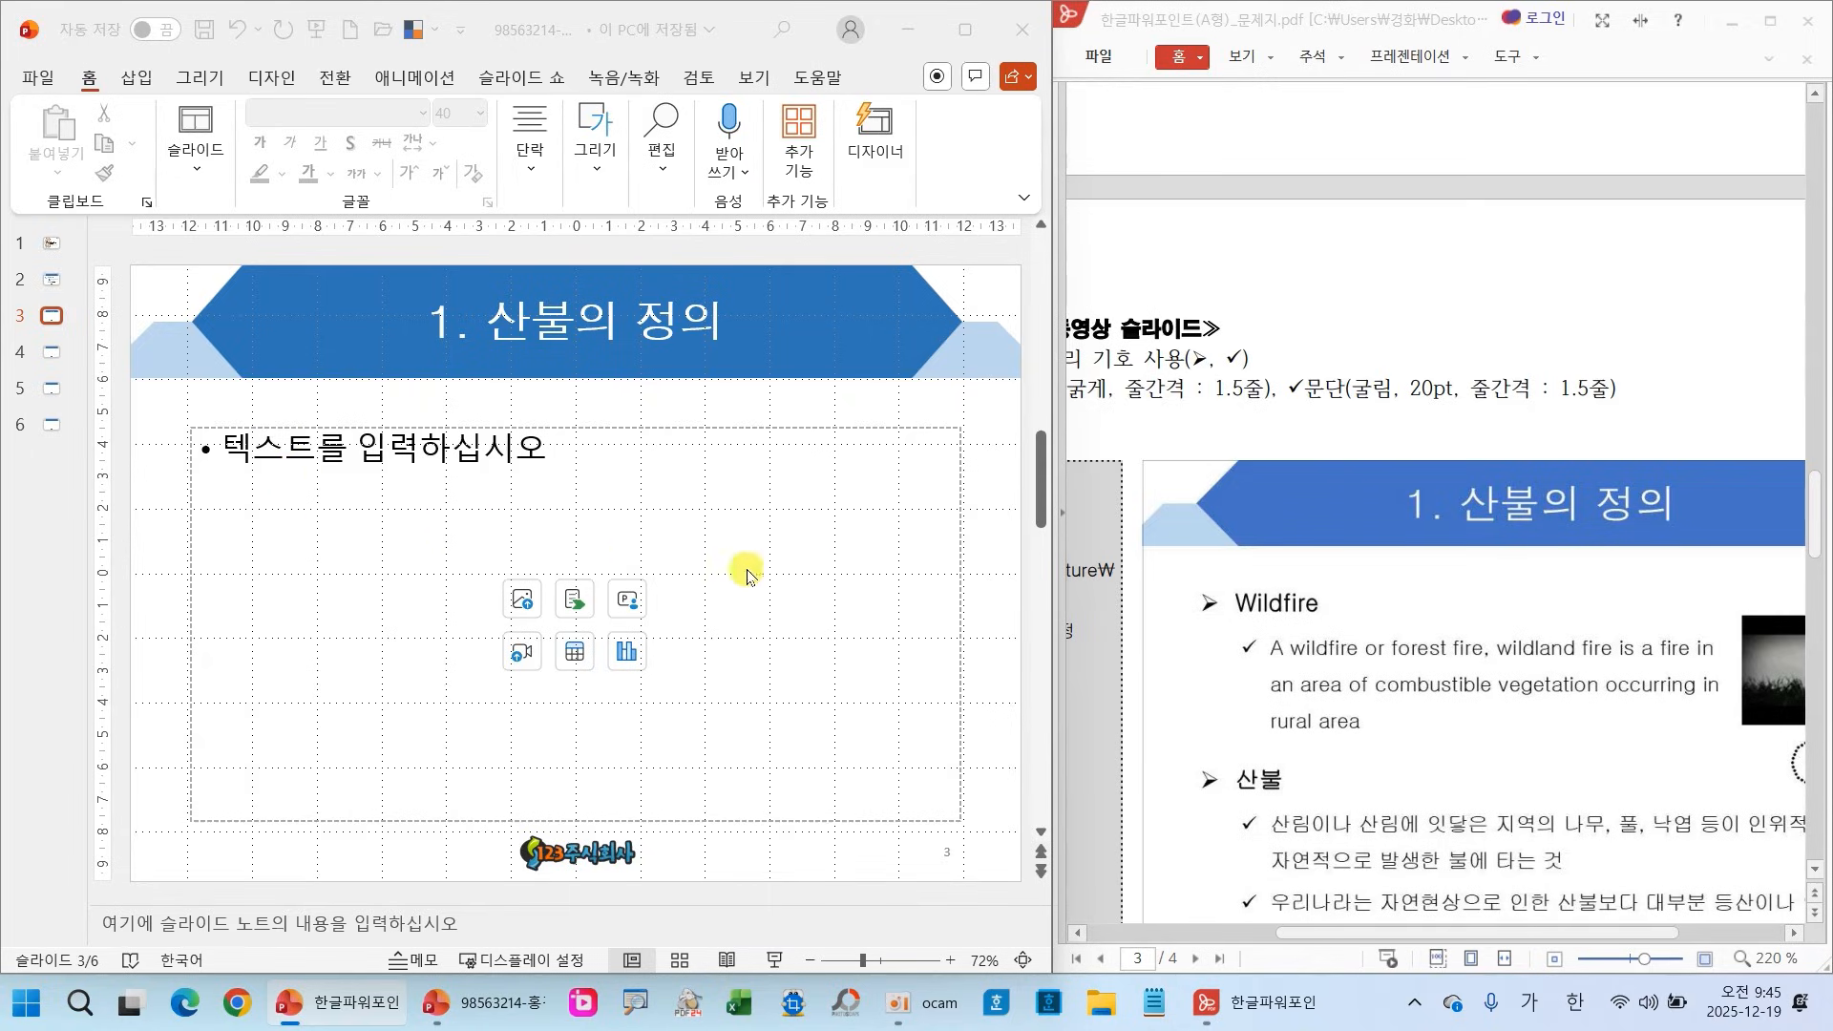
Set the body text placeholder on slide 3 to 자동 맞춤 안 함 (no autofit) in its text box options
click(950, 592)
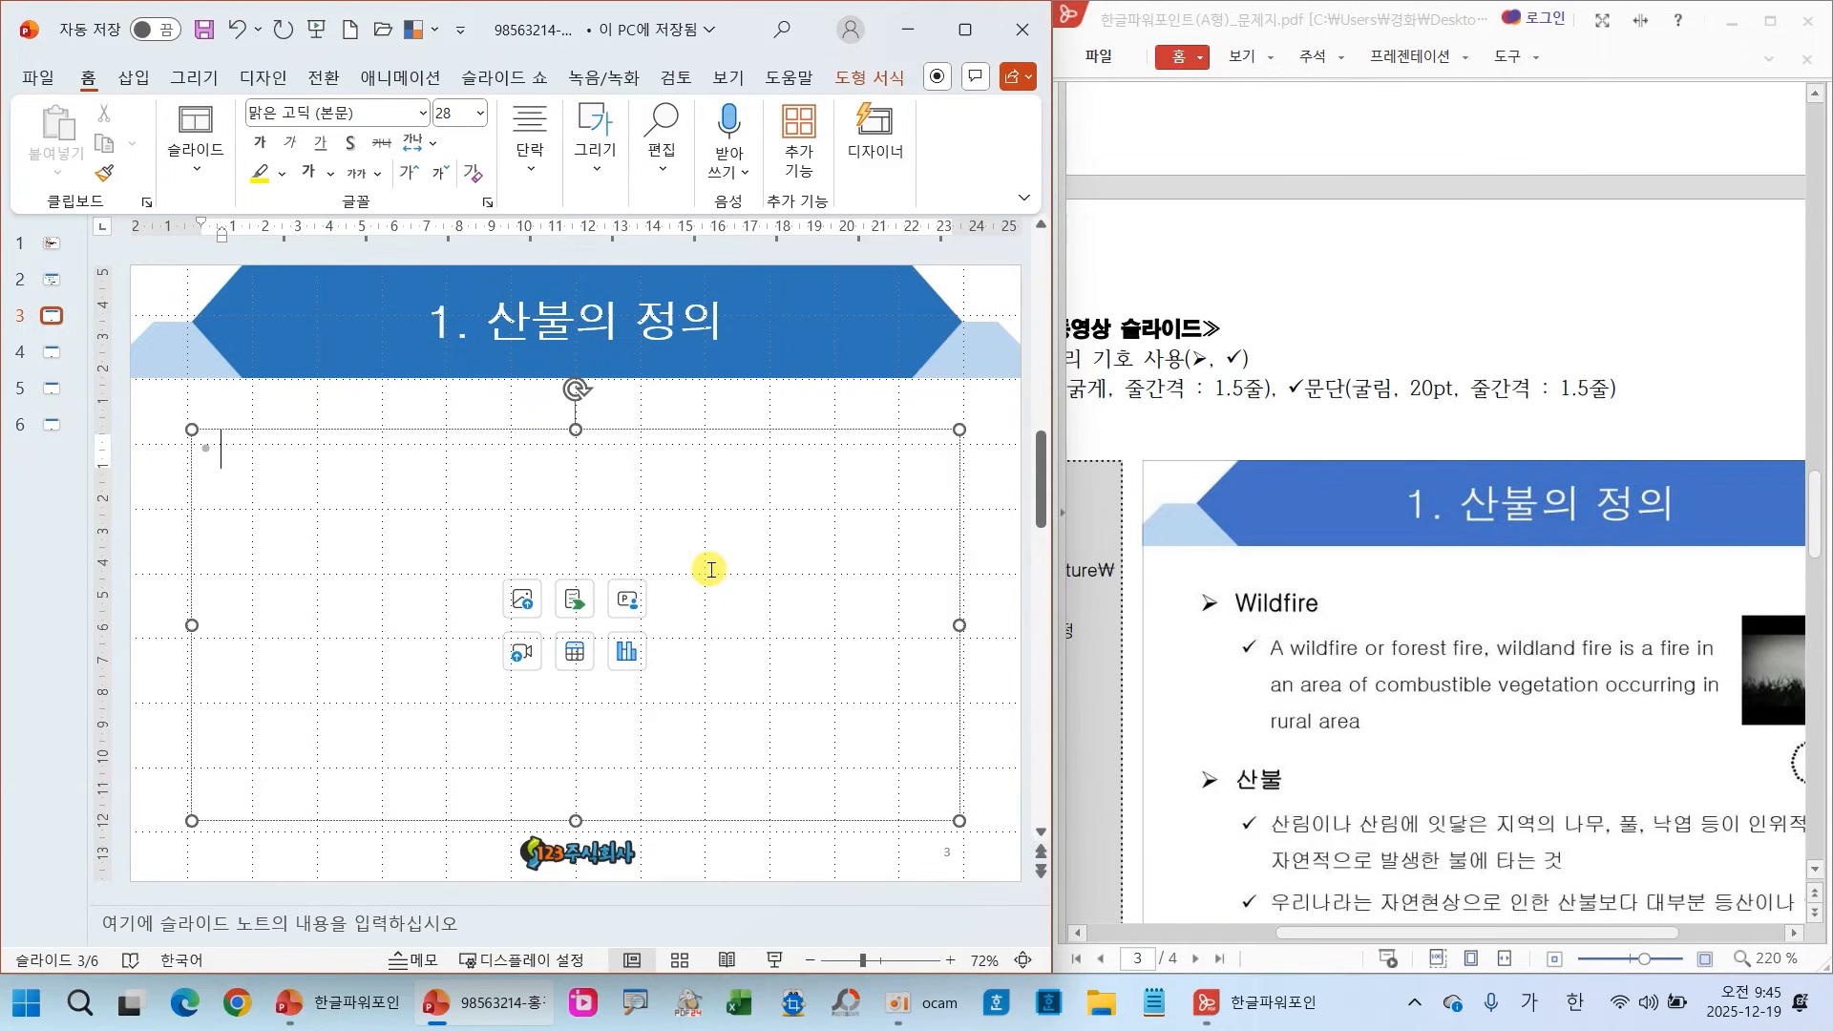
right_click(327, 506)
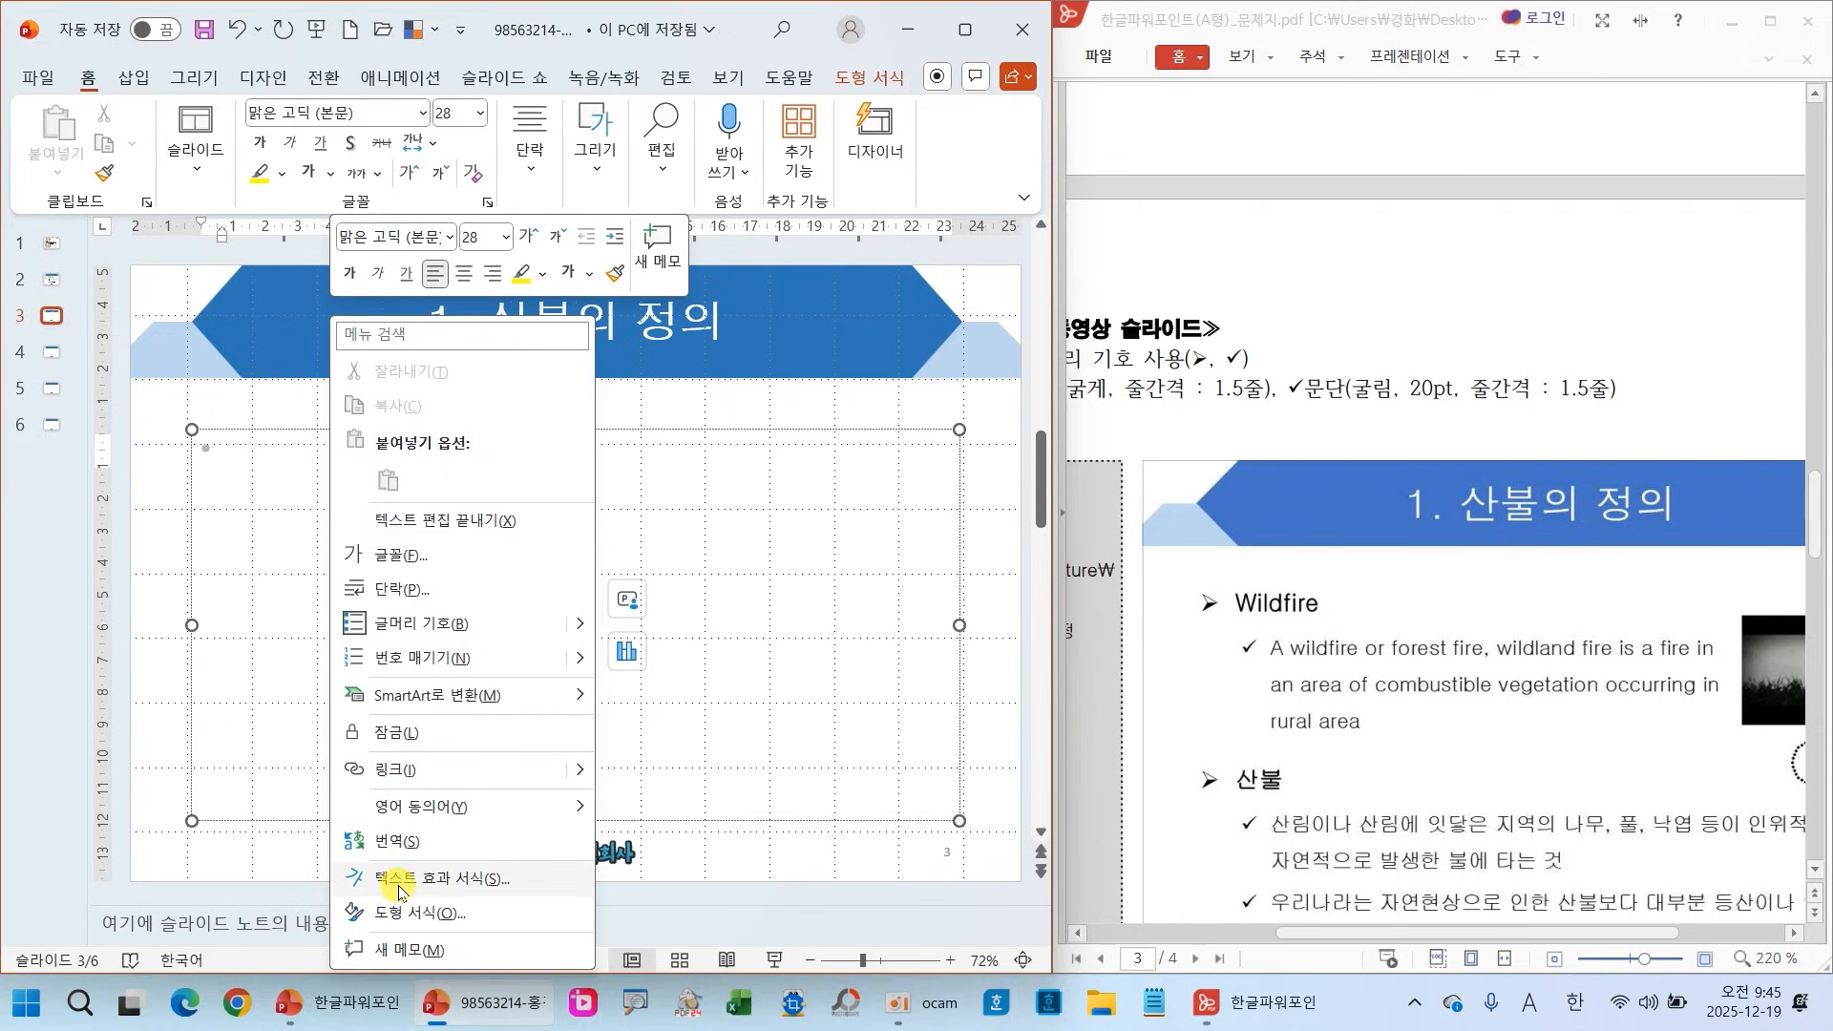
mouse_move(322, 861)
mouse_down()
mouse_move(542, 899)
mouse_move(678, 781)
mouse_up()
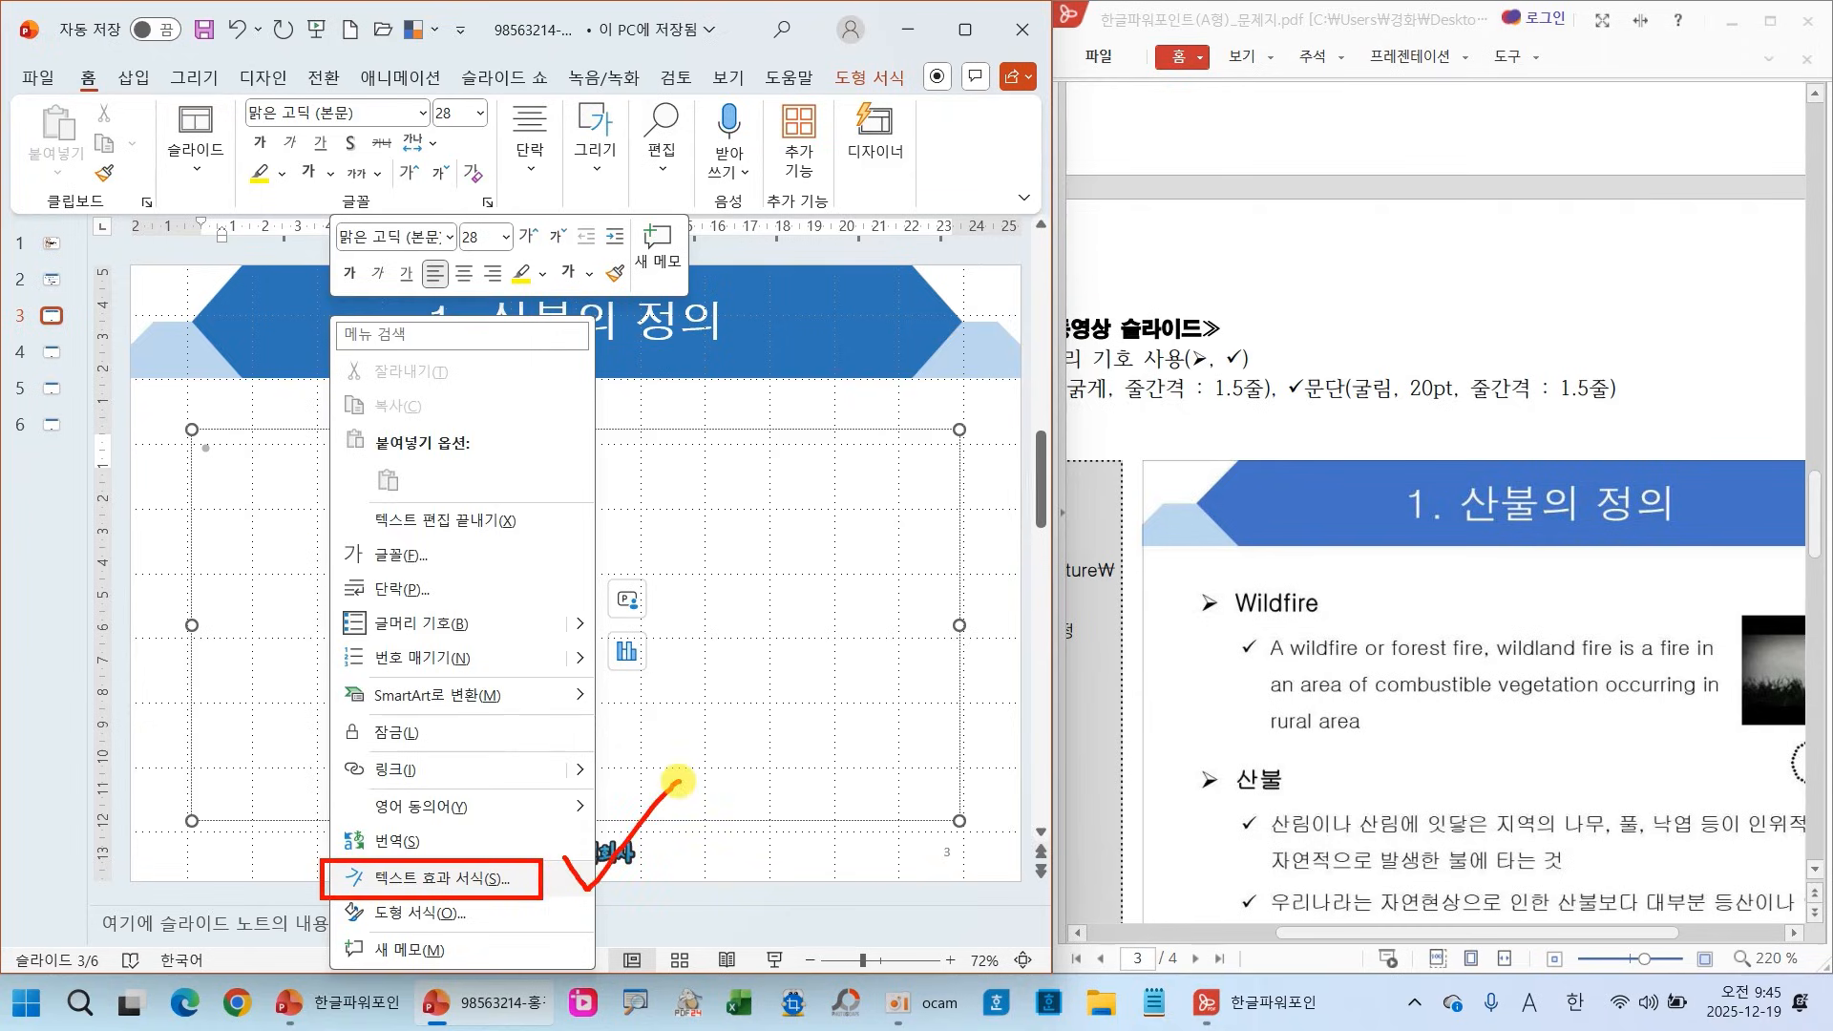
key(Escape)
right_click(331, 529)
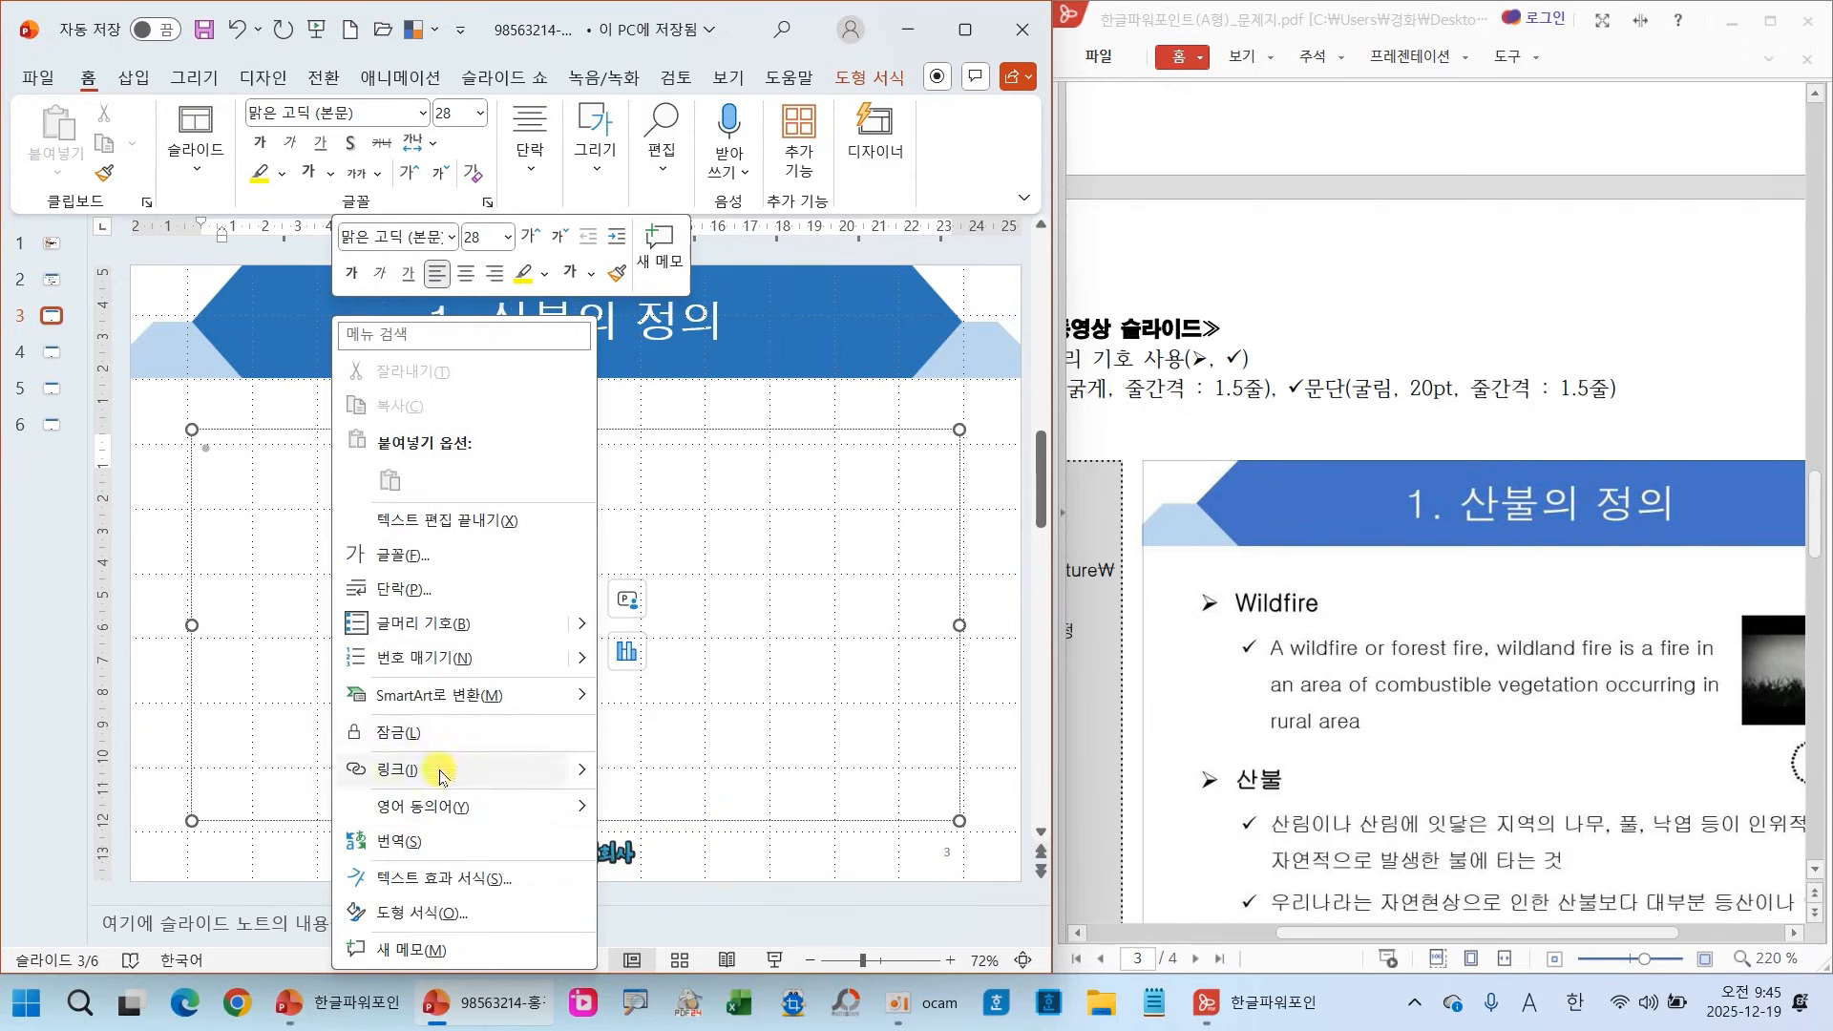
click(431, 888)
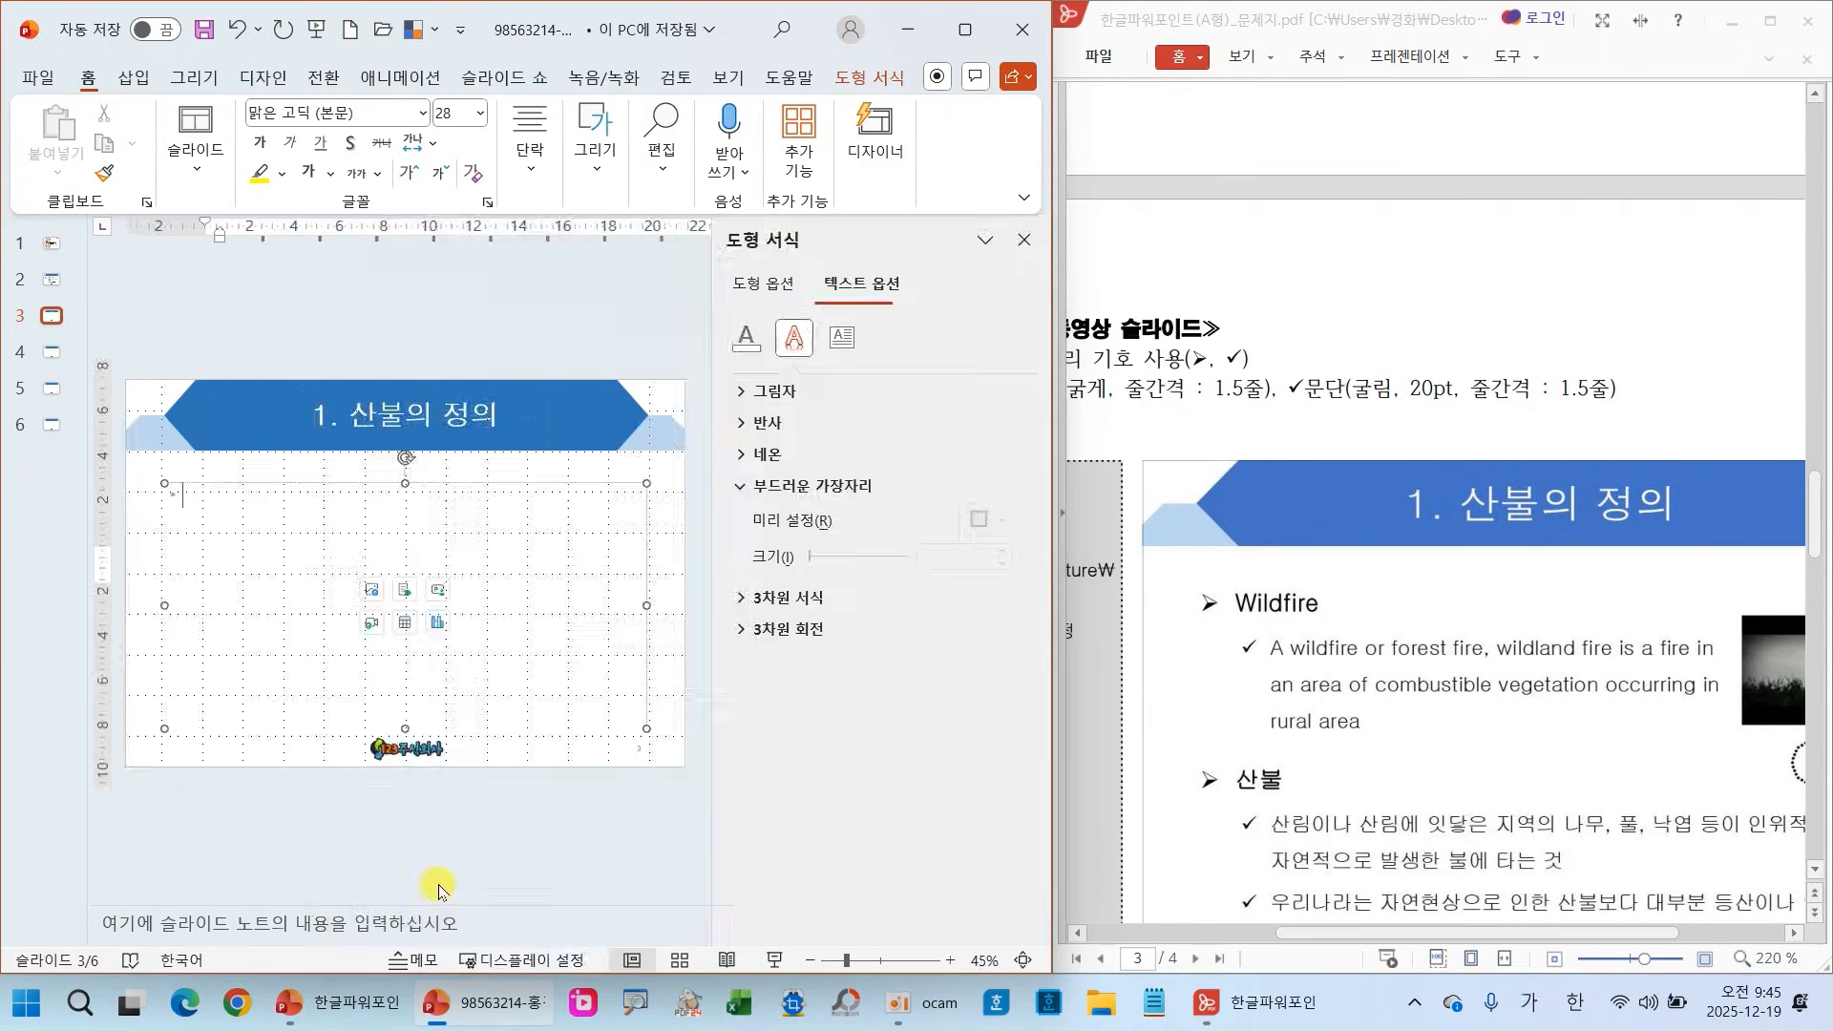
click(841, 345)
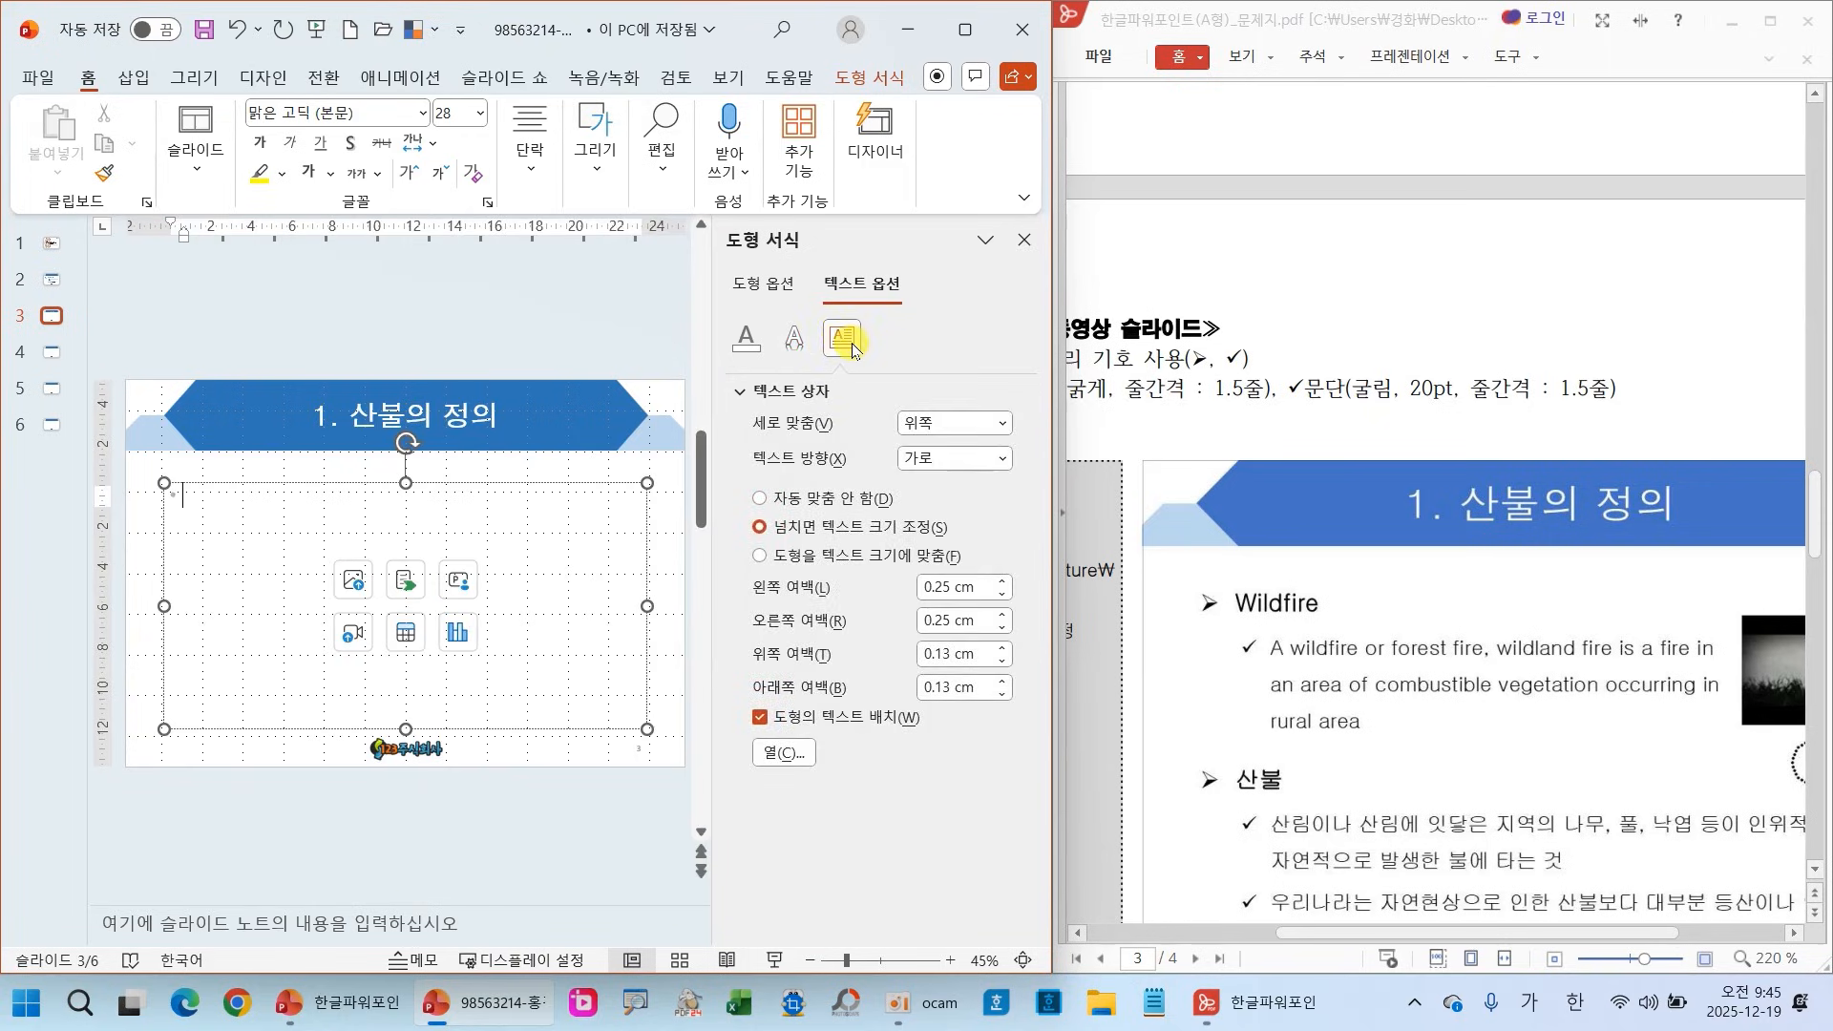
mouse_move(899, 336)
mouse_down()
mouse_move(798, 330)
mouse_move(897, 326)
mouse_up()
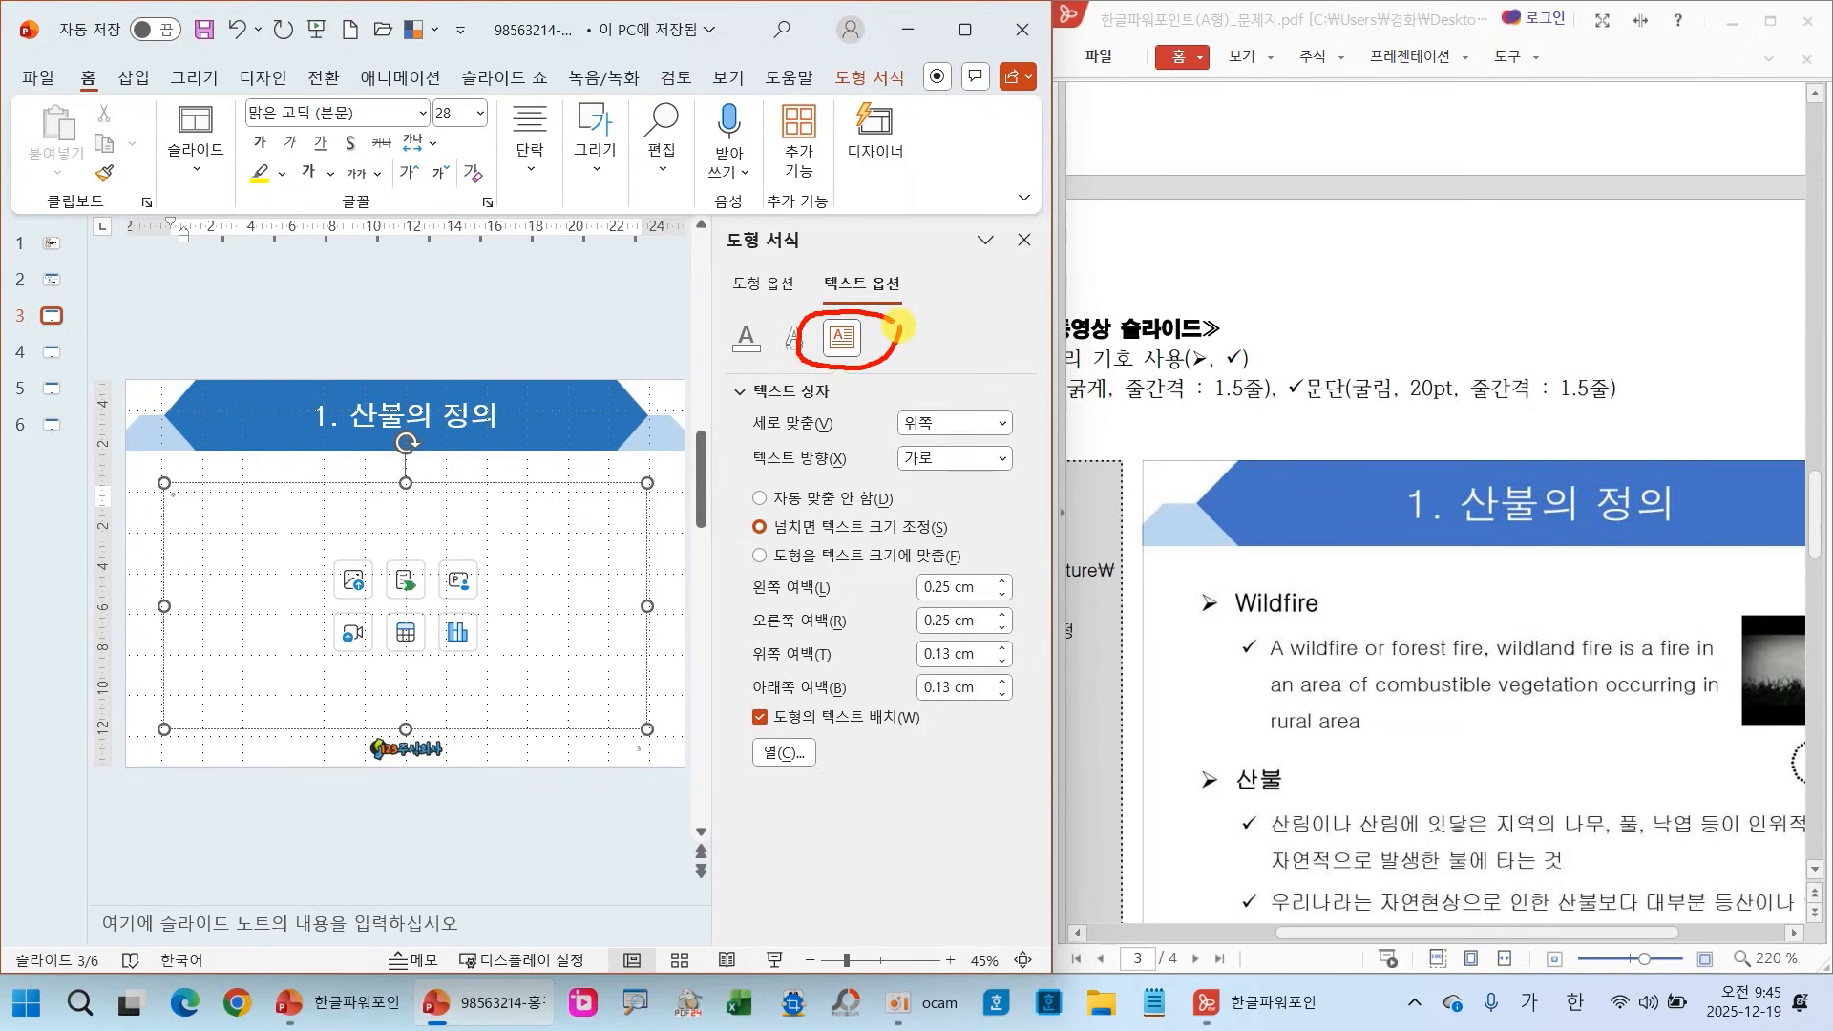
drag(732, 477, 913, 510)
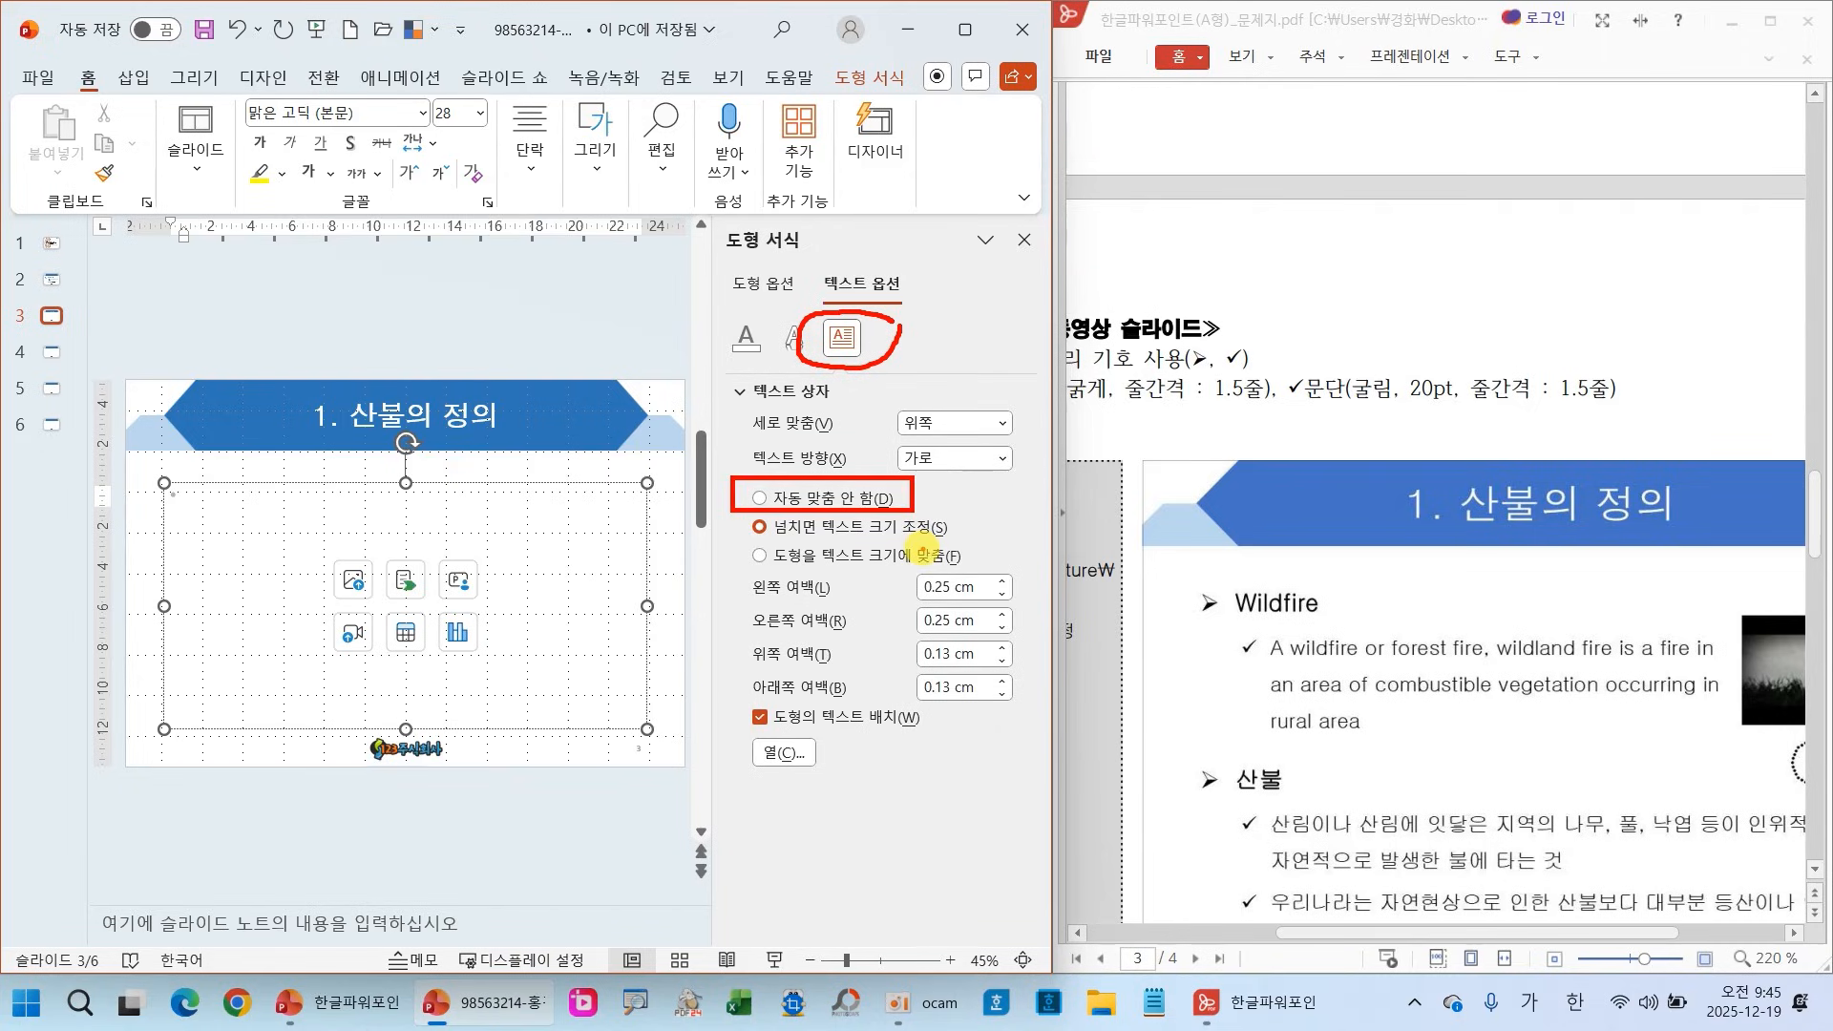
key(Escape)
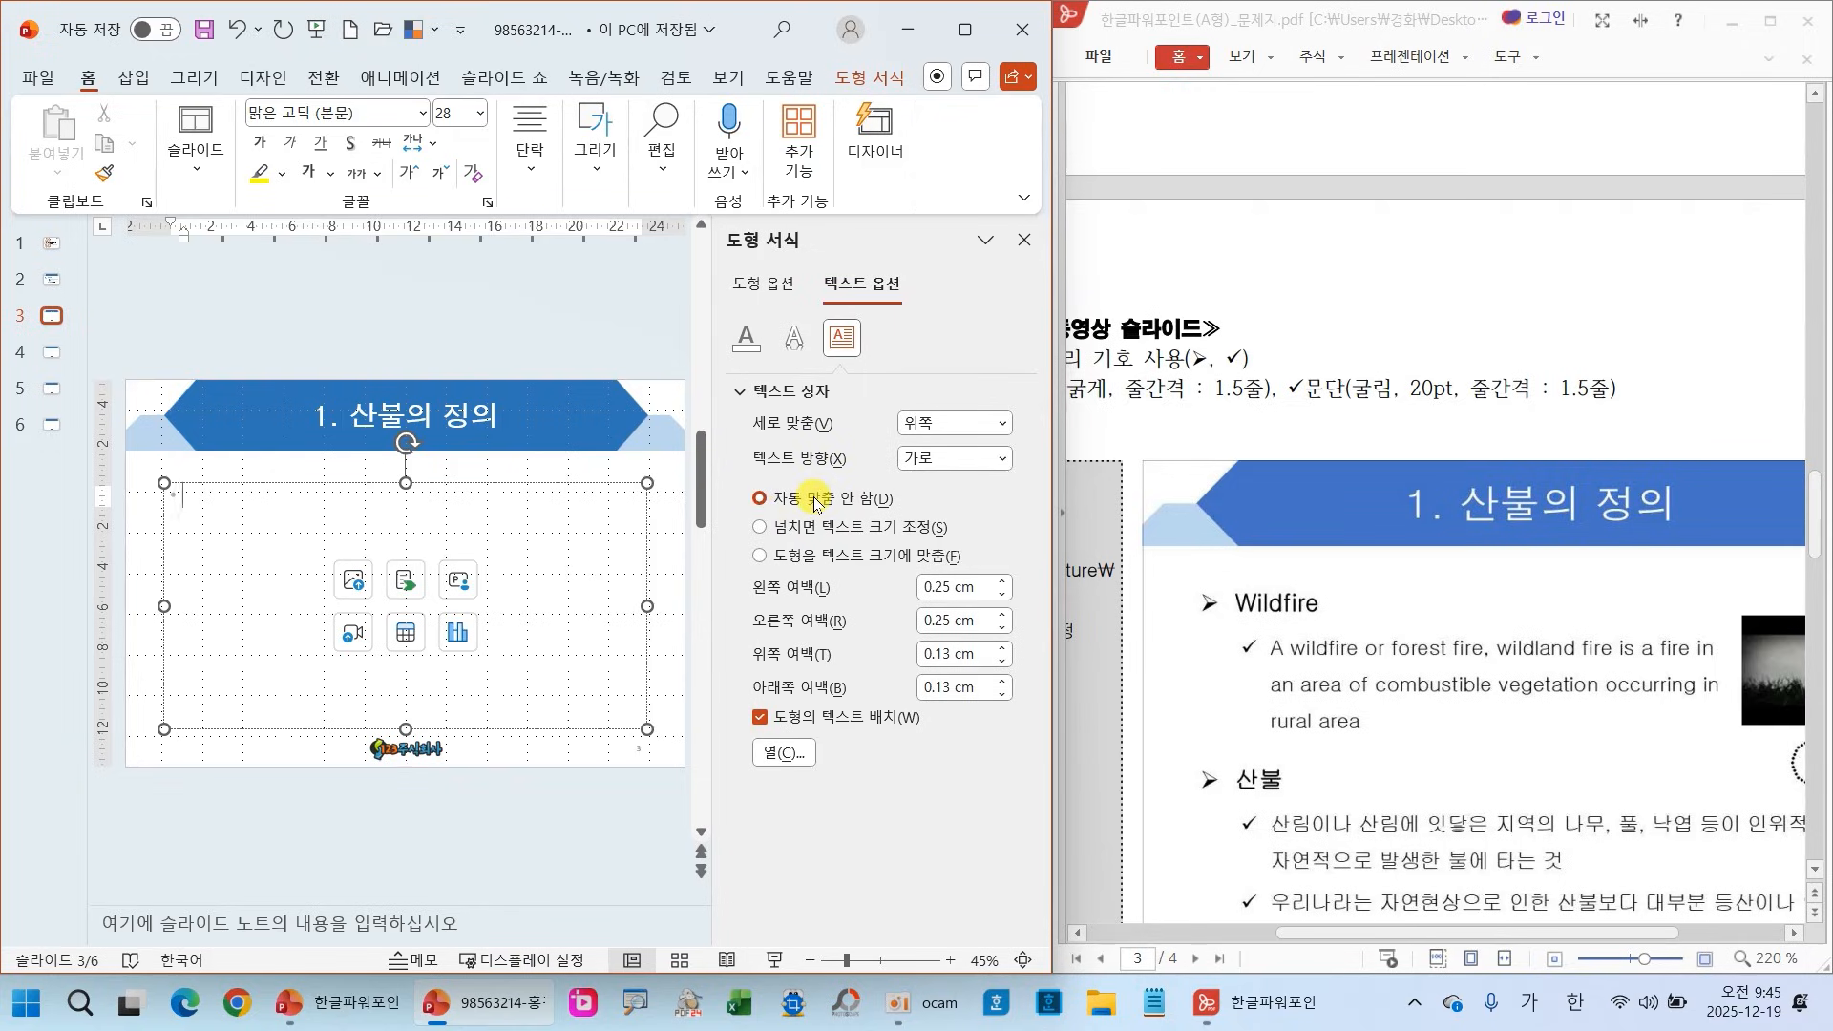
click(1025, 241)
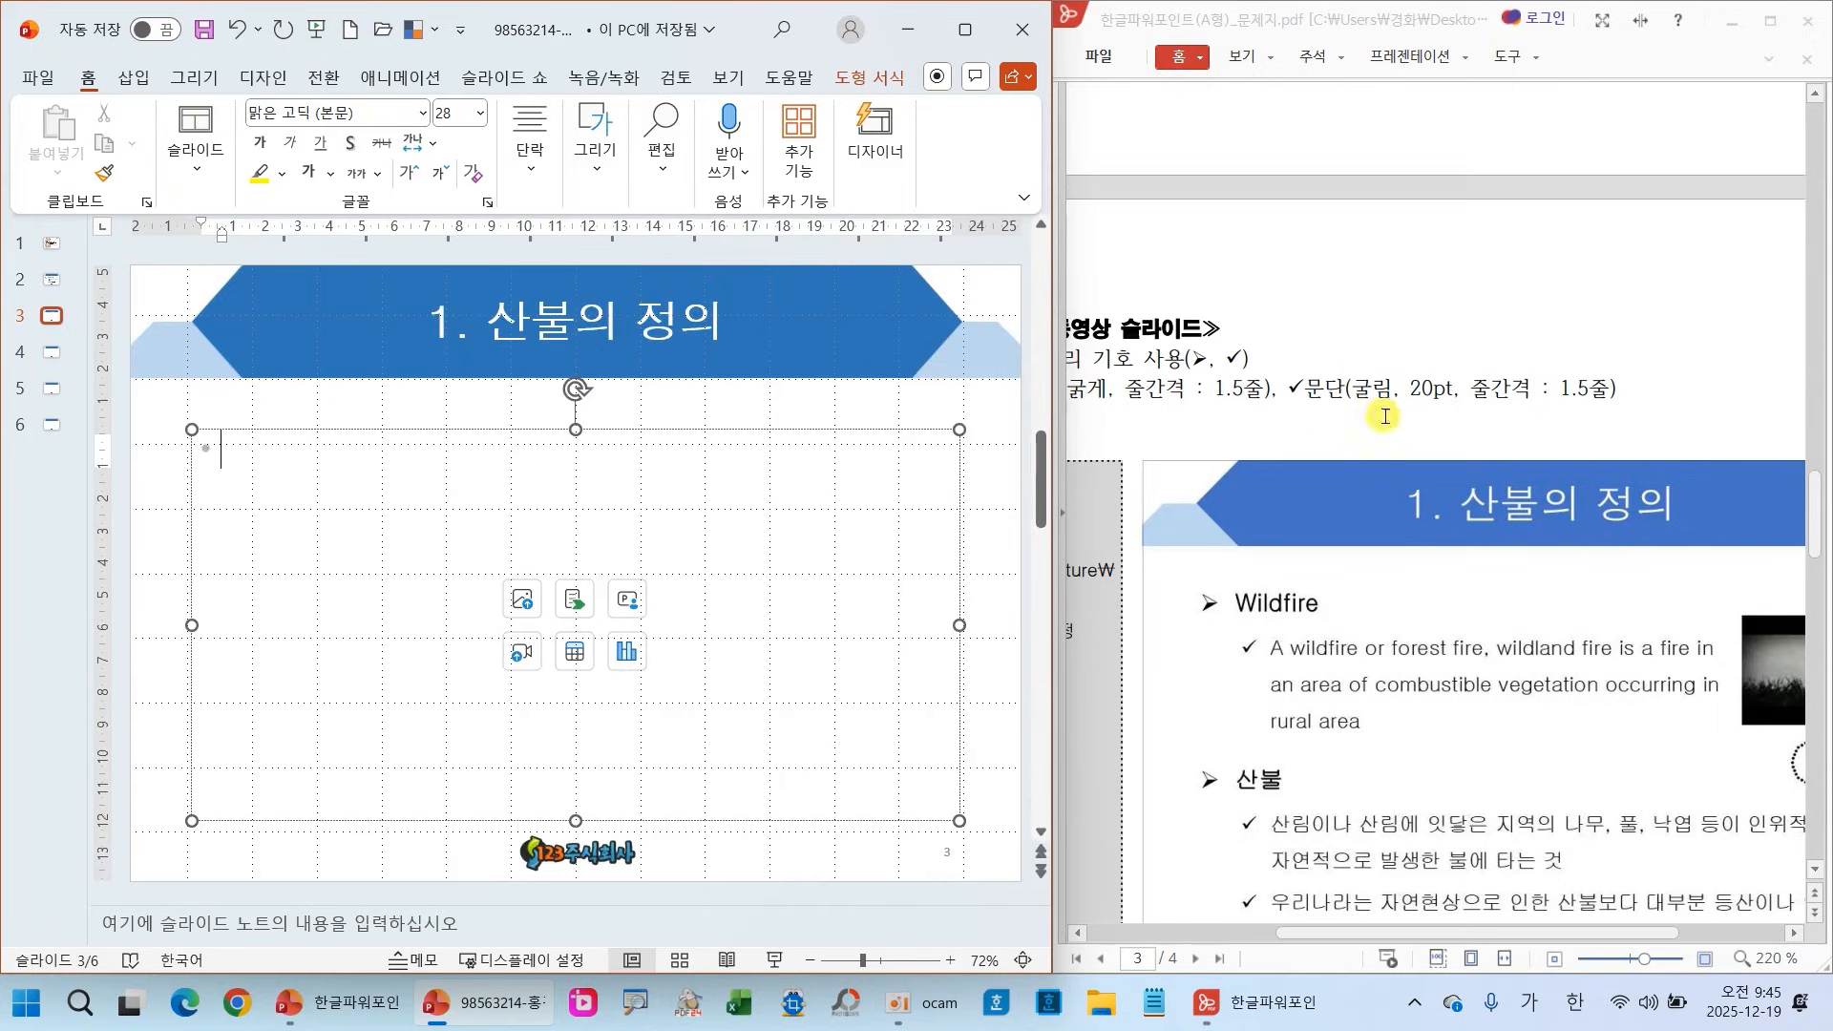
Apply the ➢ arrow bullet to the body text and enter Wildfire as the first item, following the exam paper
click(1468, 948)
scroll(1559, 707, down, 2)
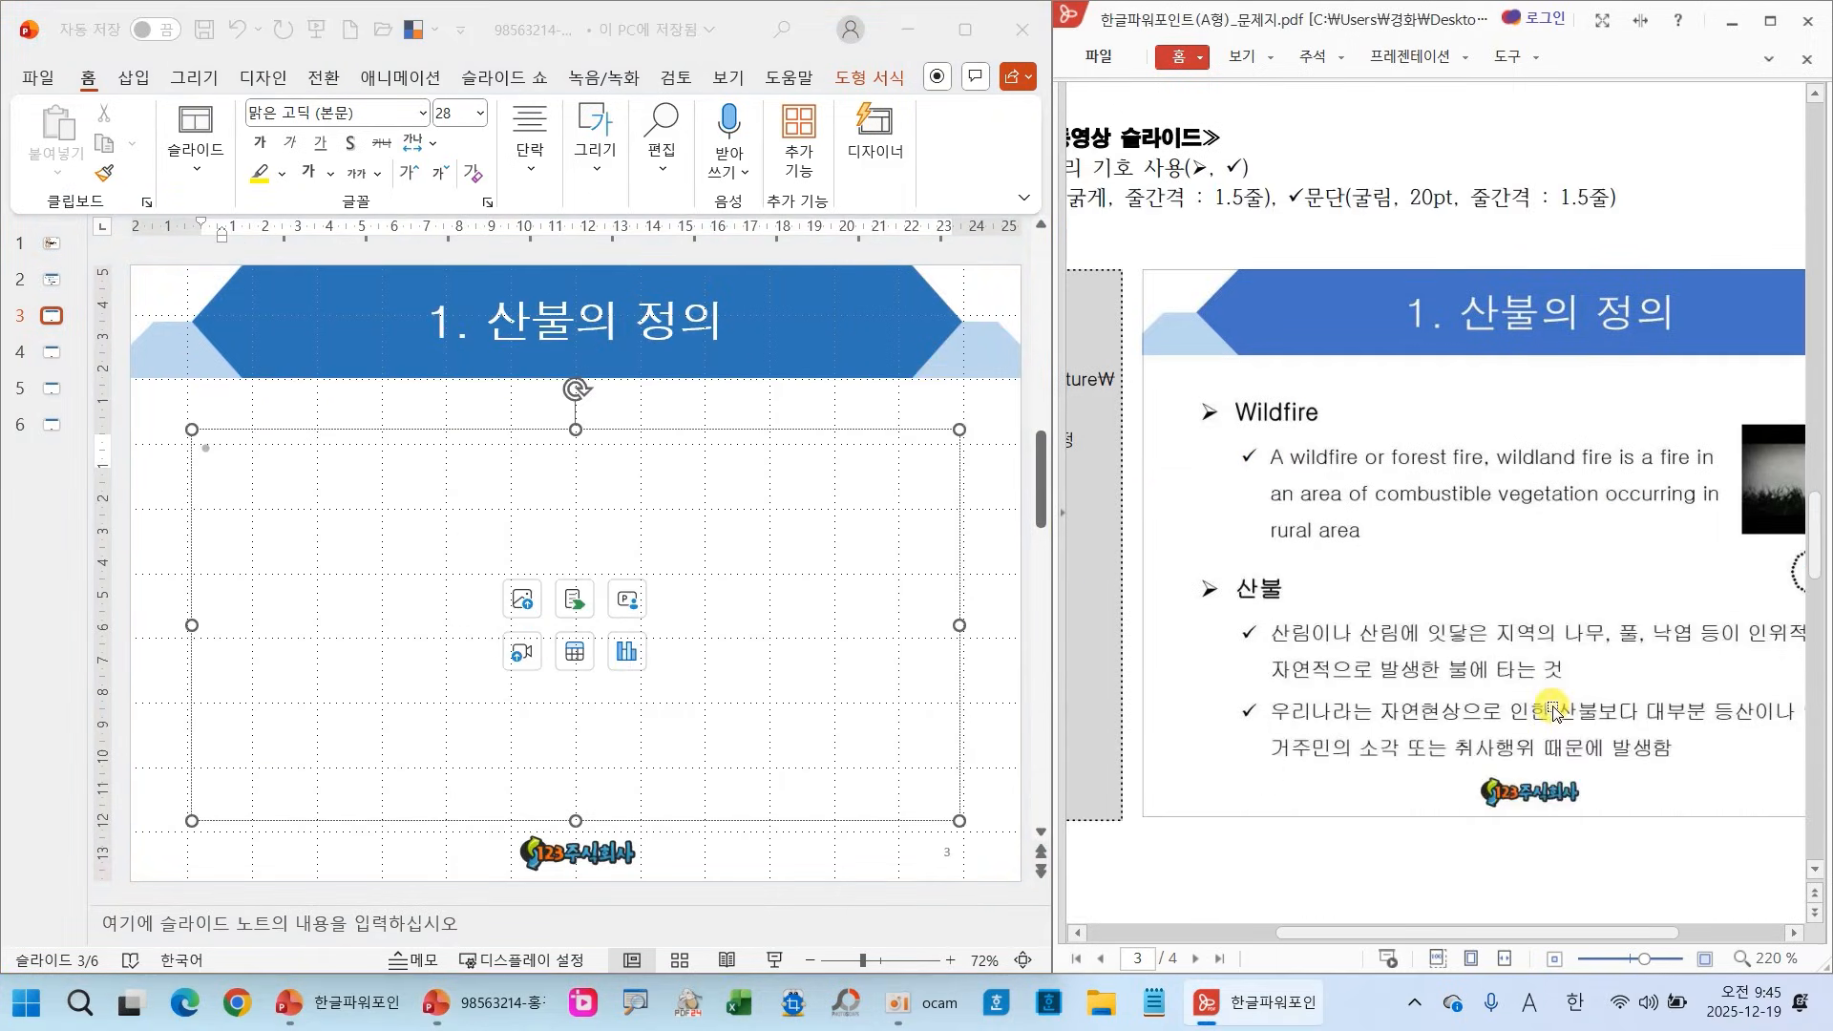
drag(1449, 942, 1361, 937)
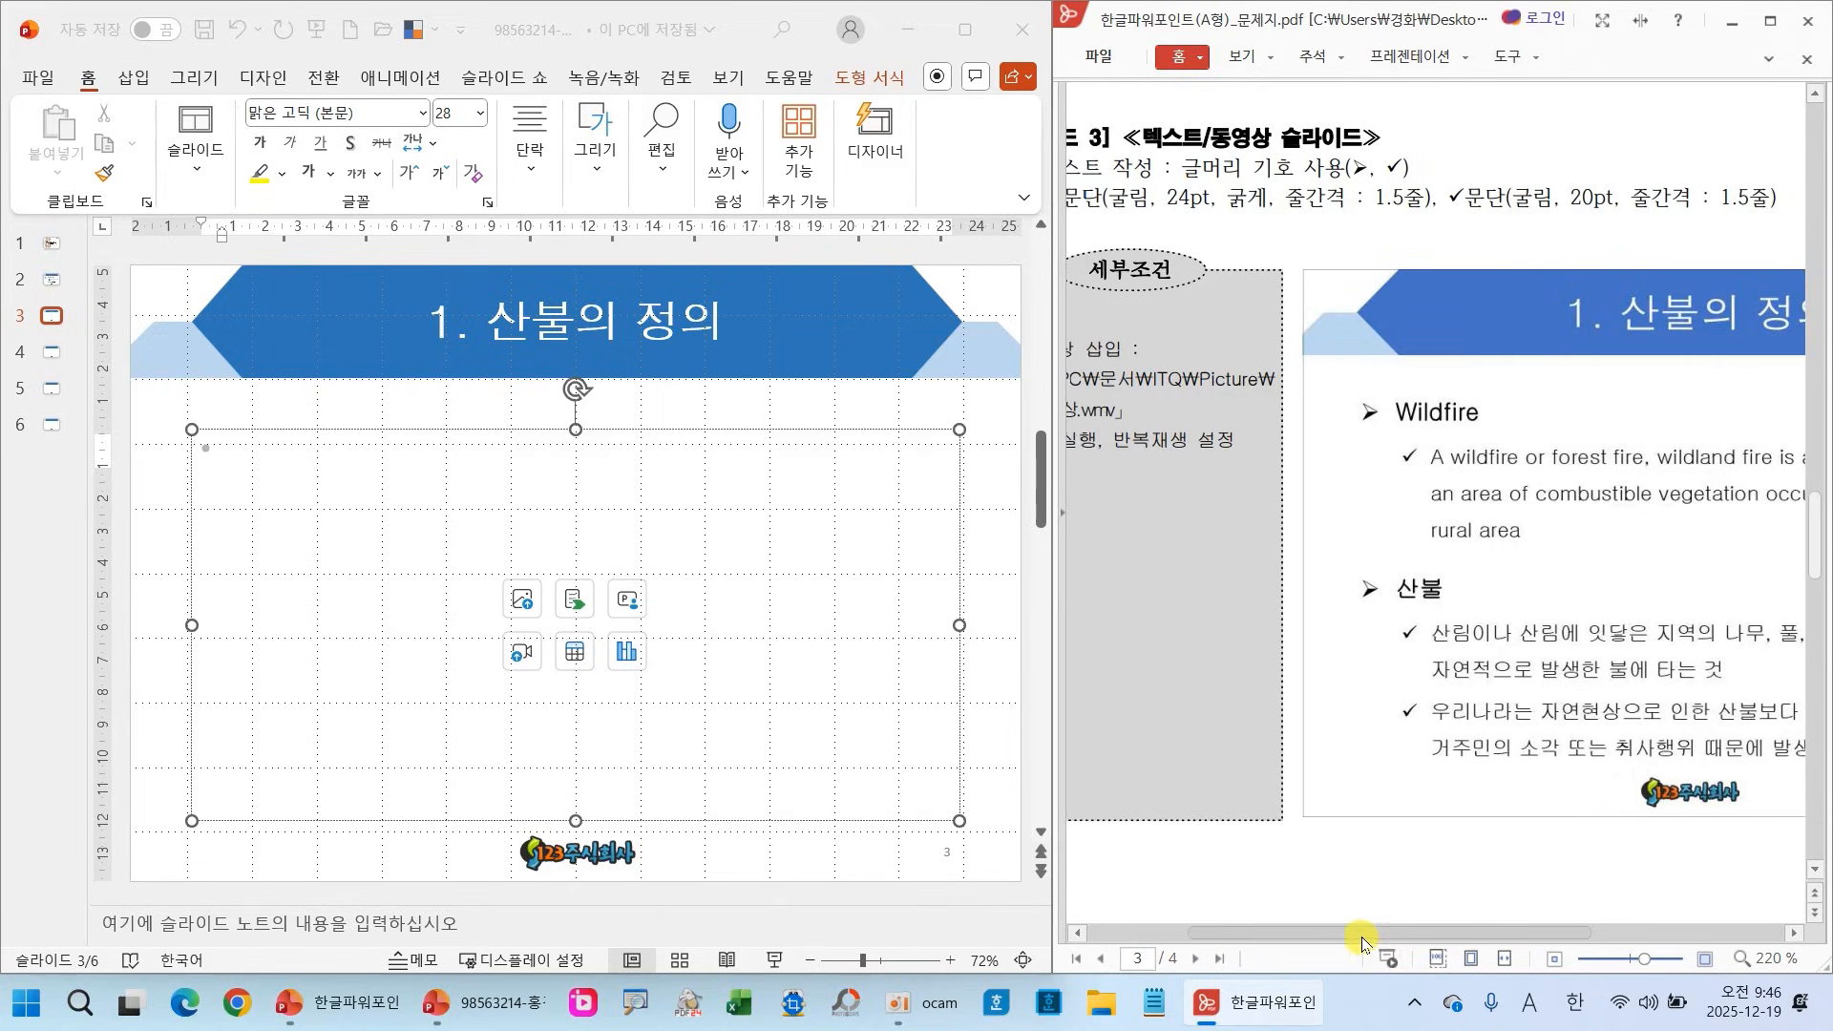
mouse_move(1386, 438)
mouse_down()
mouse_move(1336, 425)
mouse_move(1403, 420)
mouse_move(1403, 482)
mouse_move(1435, 498)
mouse_up()
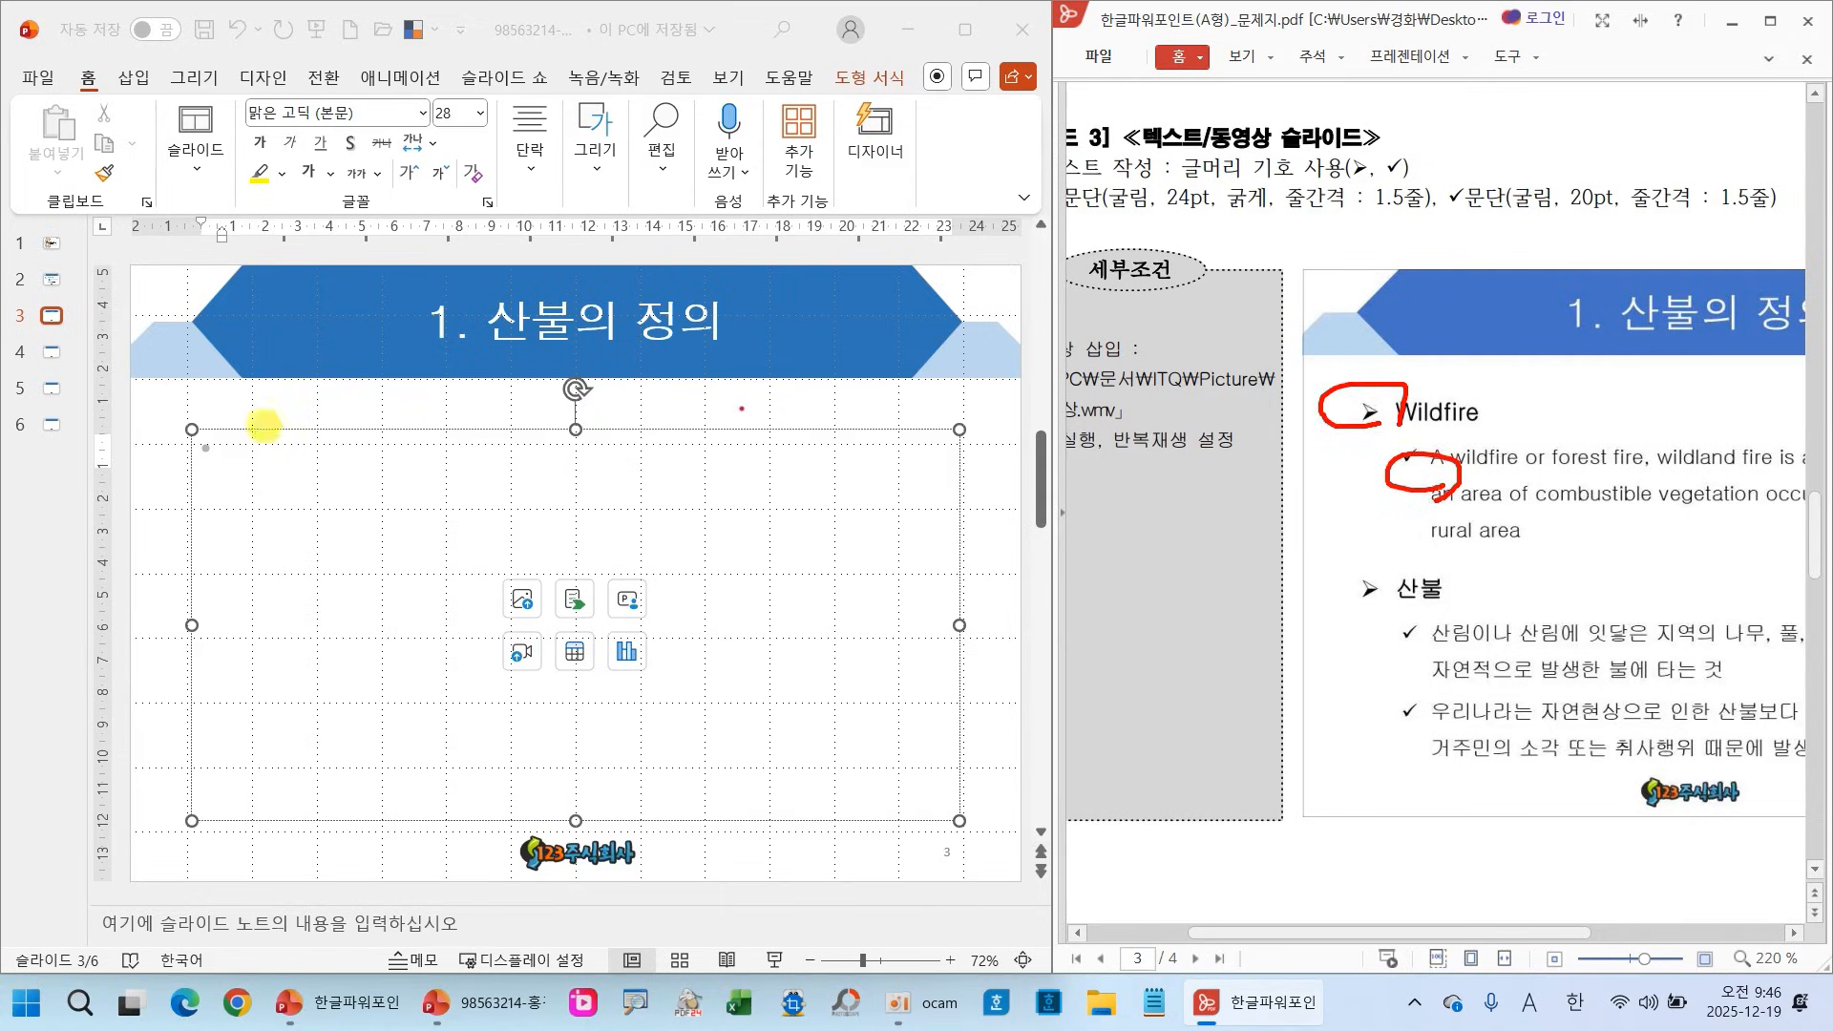
click(526, 173)
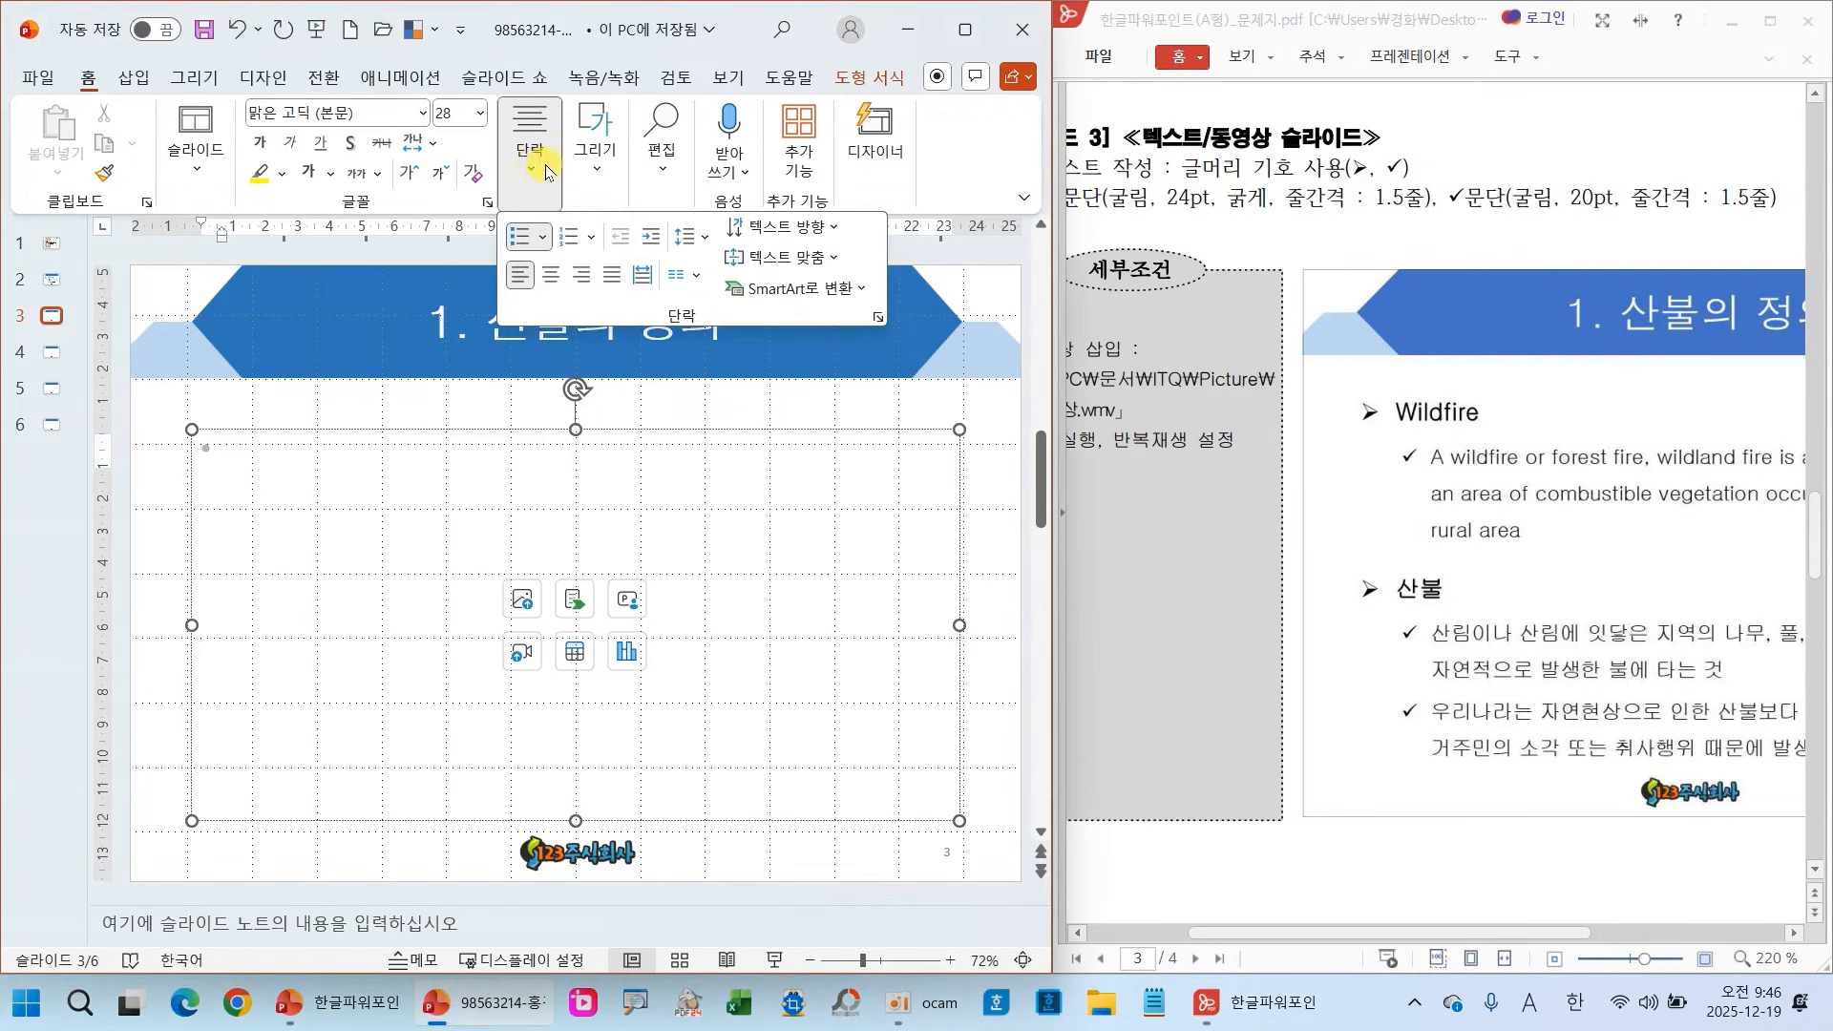
click(541, 236)
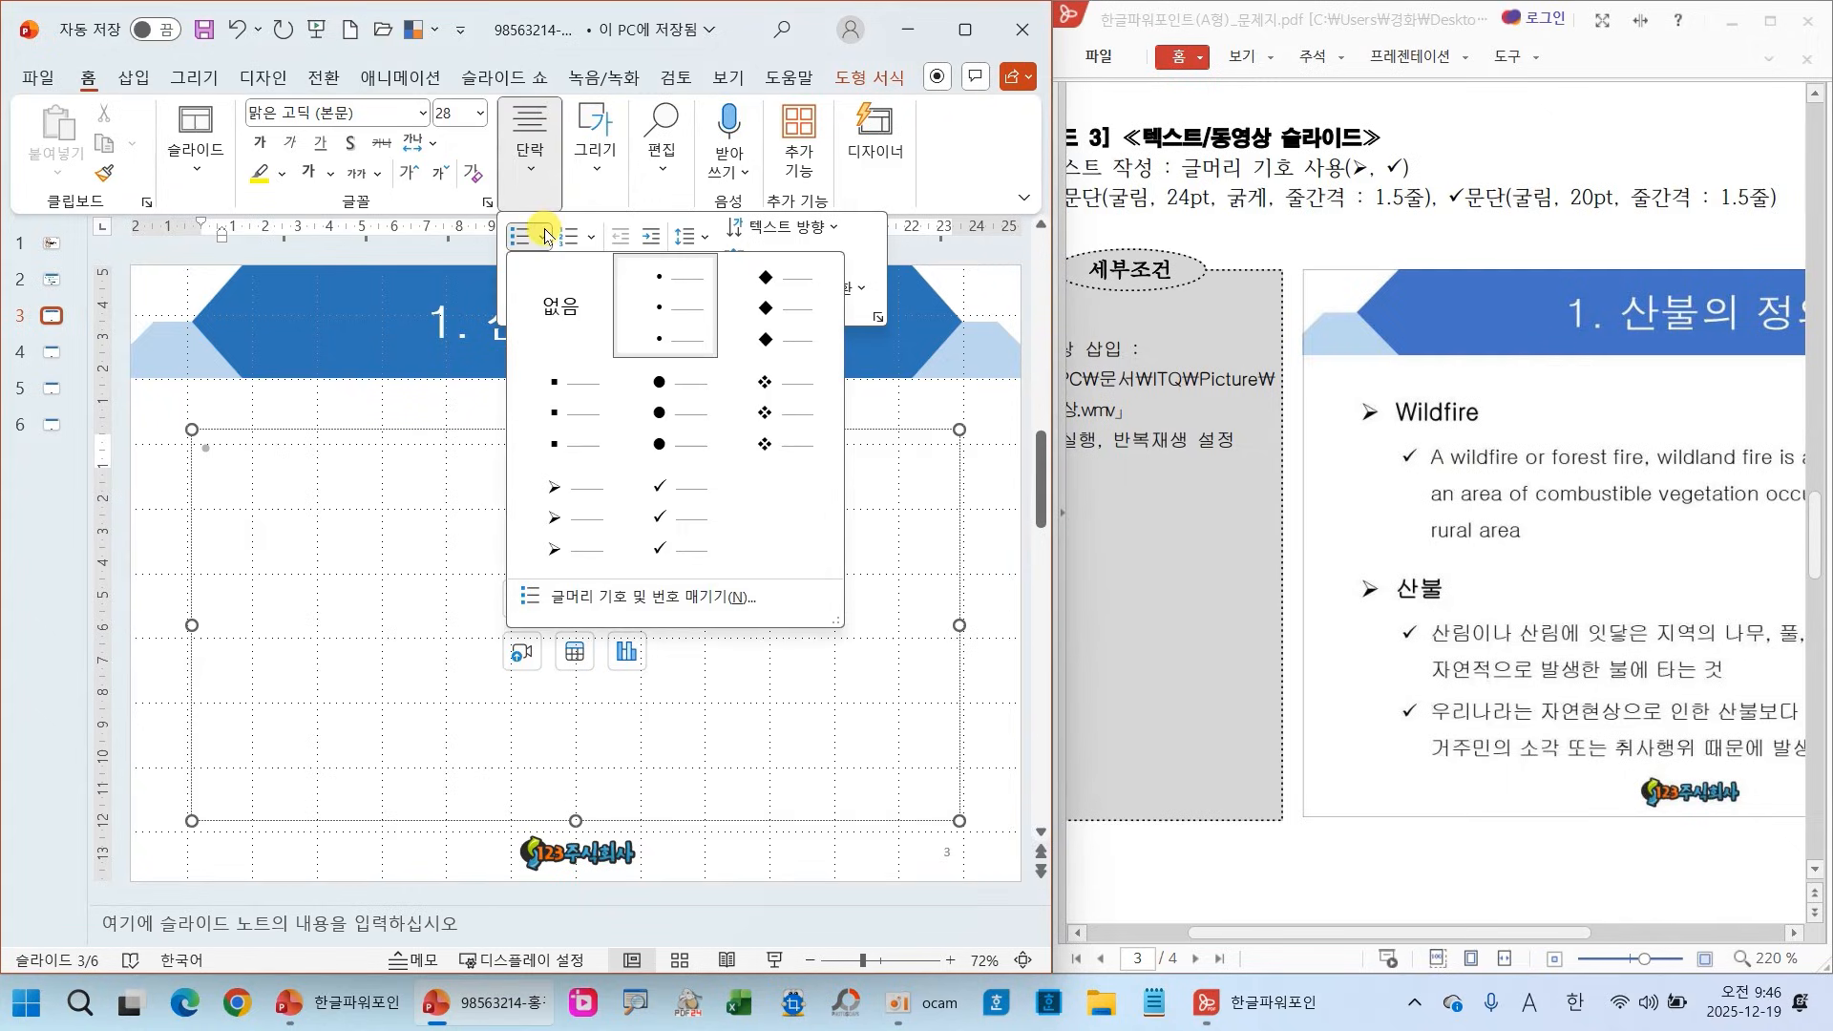
click(566, 514)
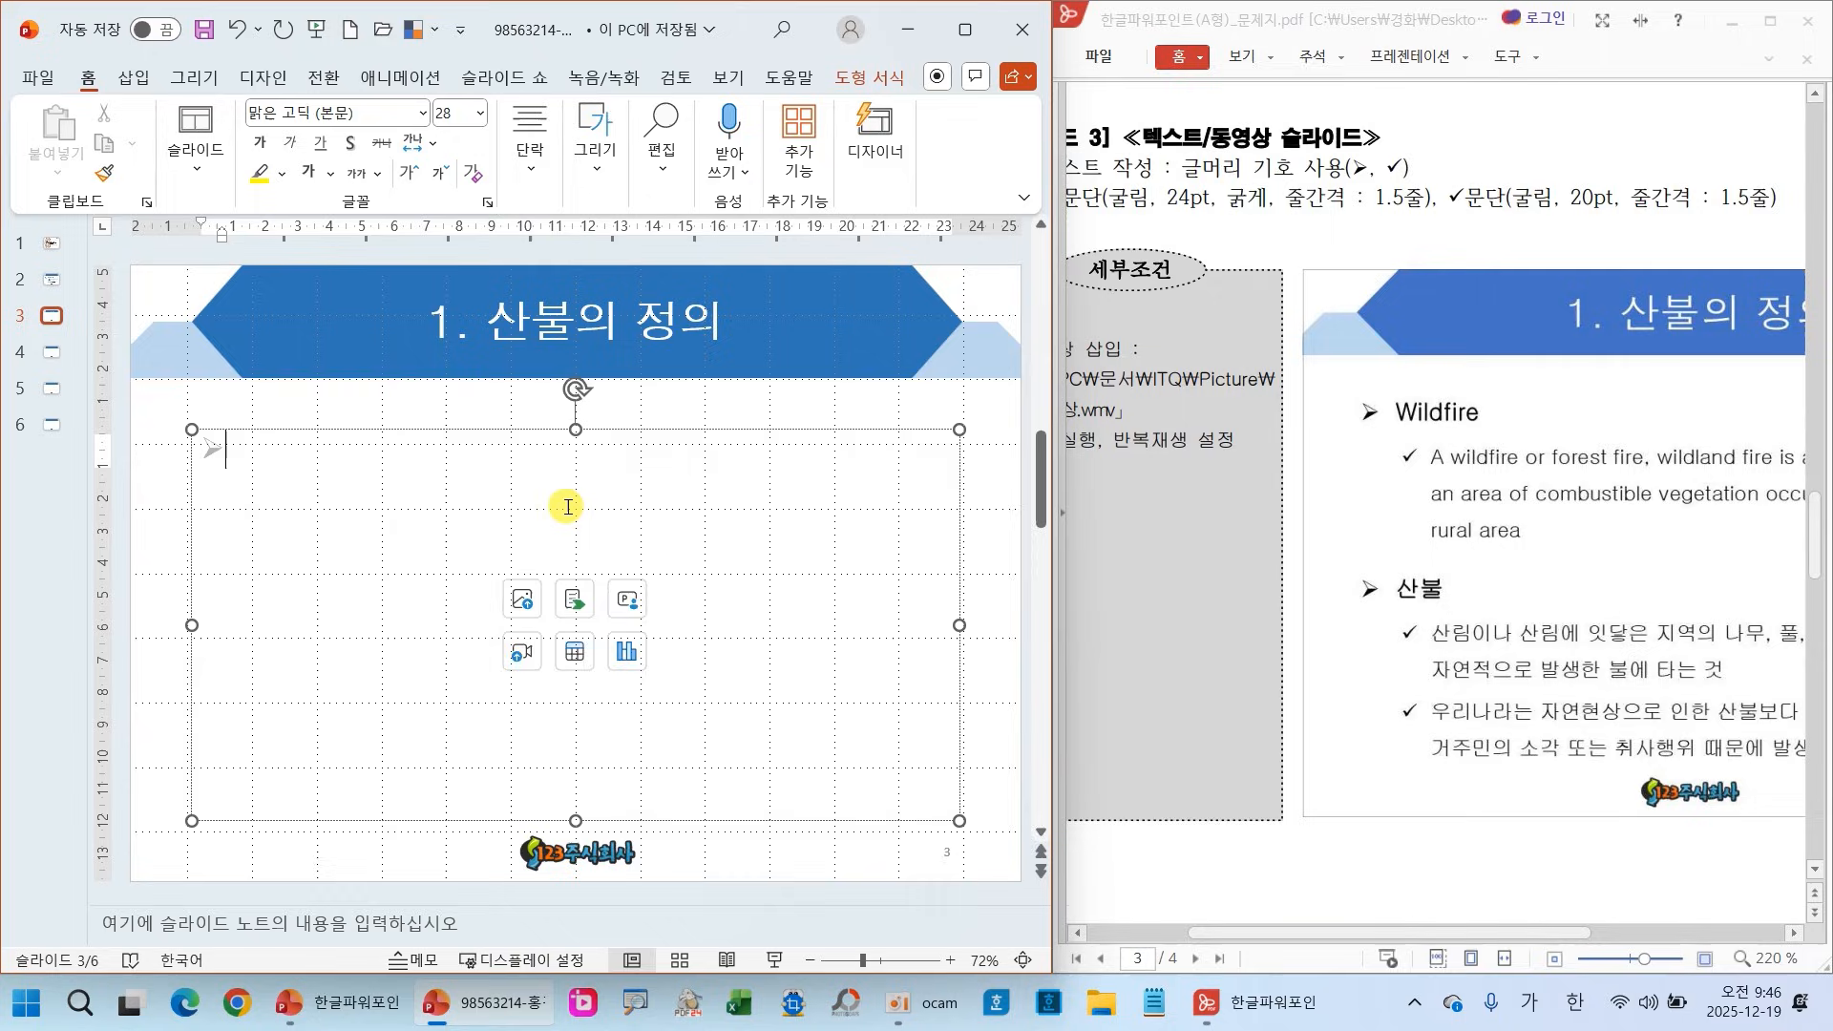
text(ㅉ)
key(BackSpace)
text(Wildfire)
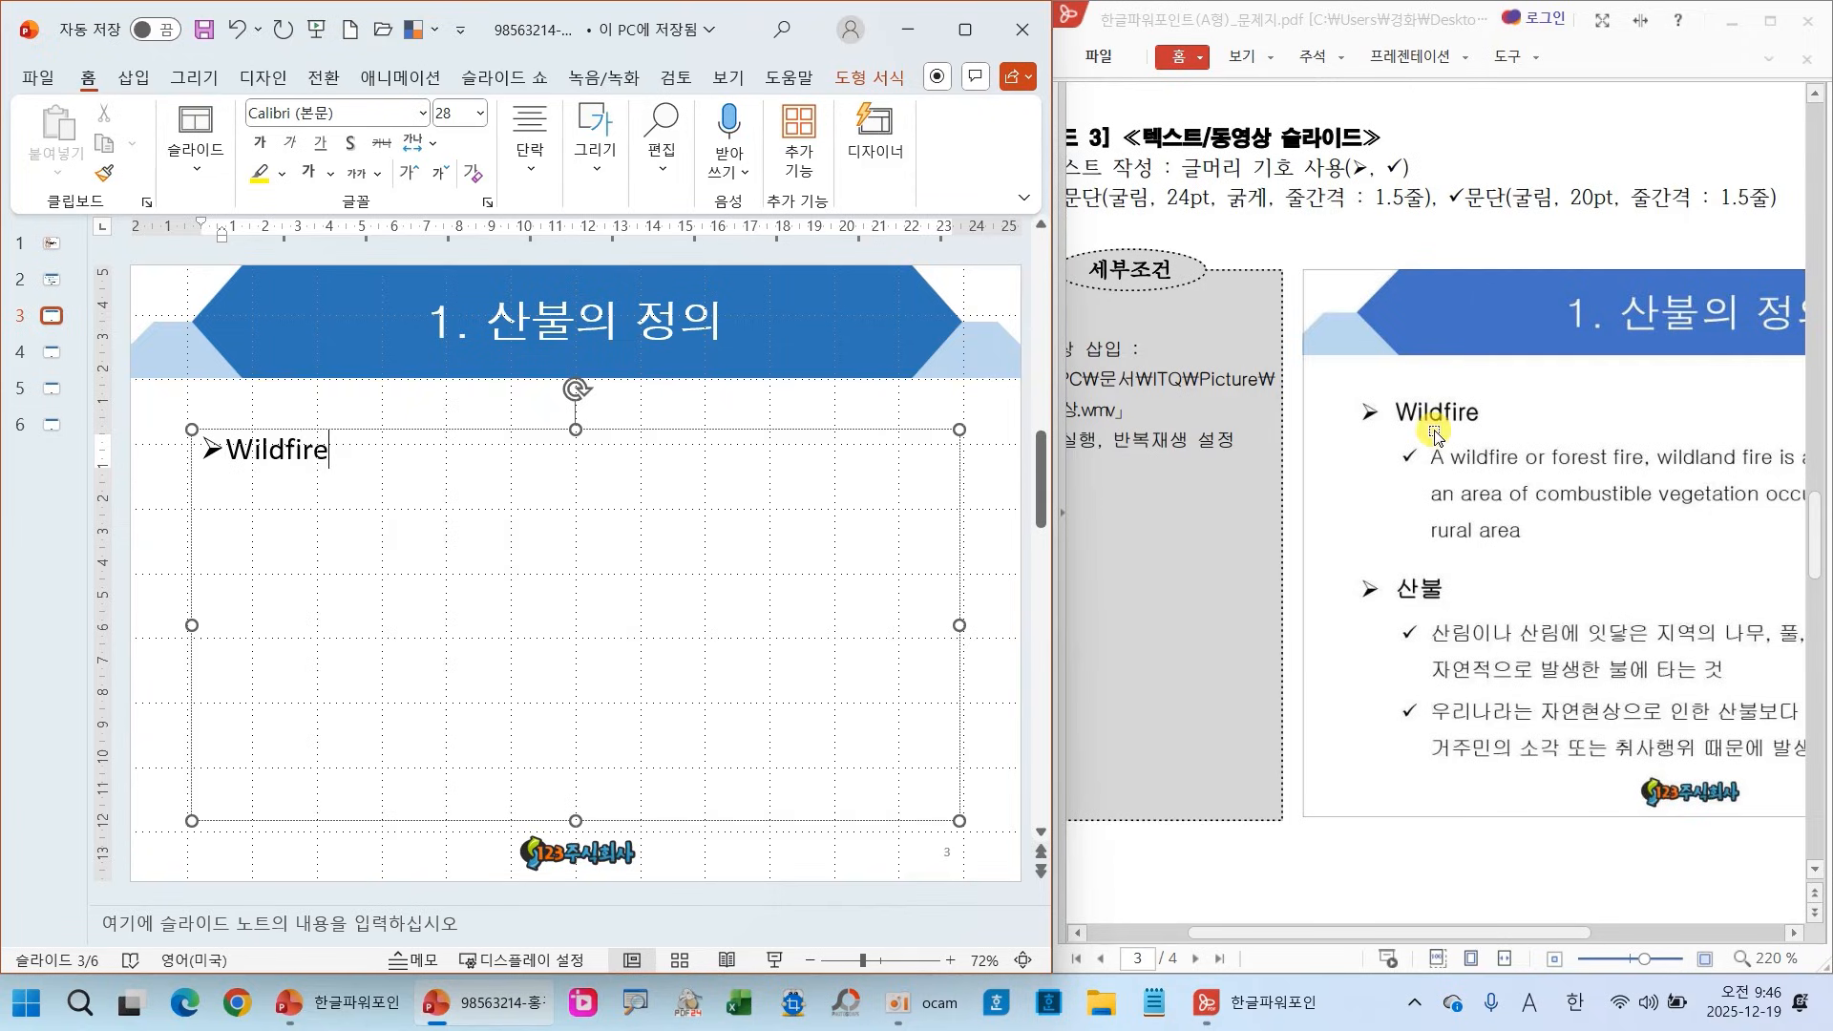
Add a new paragraph below Wildfire and indent it one level as a sub-item
drag(1365, 387, 1404, 355)
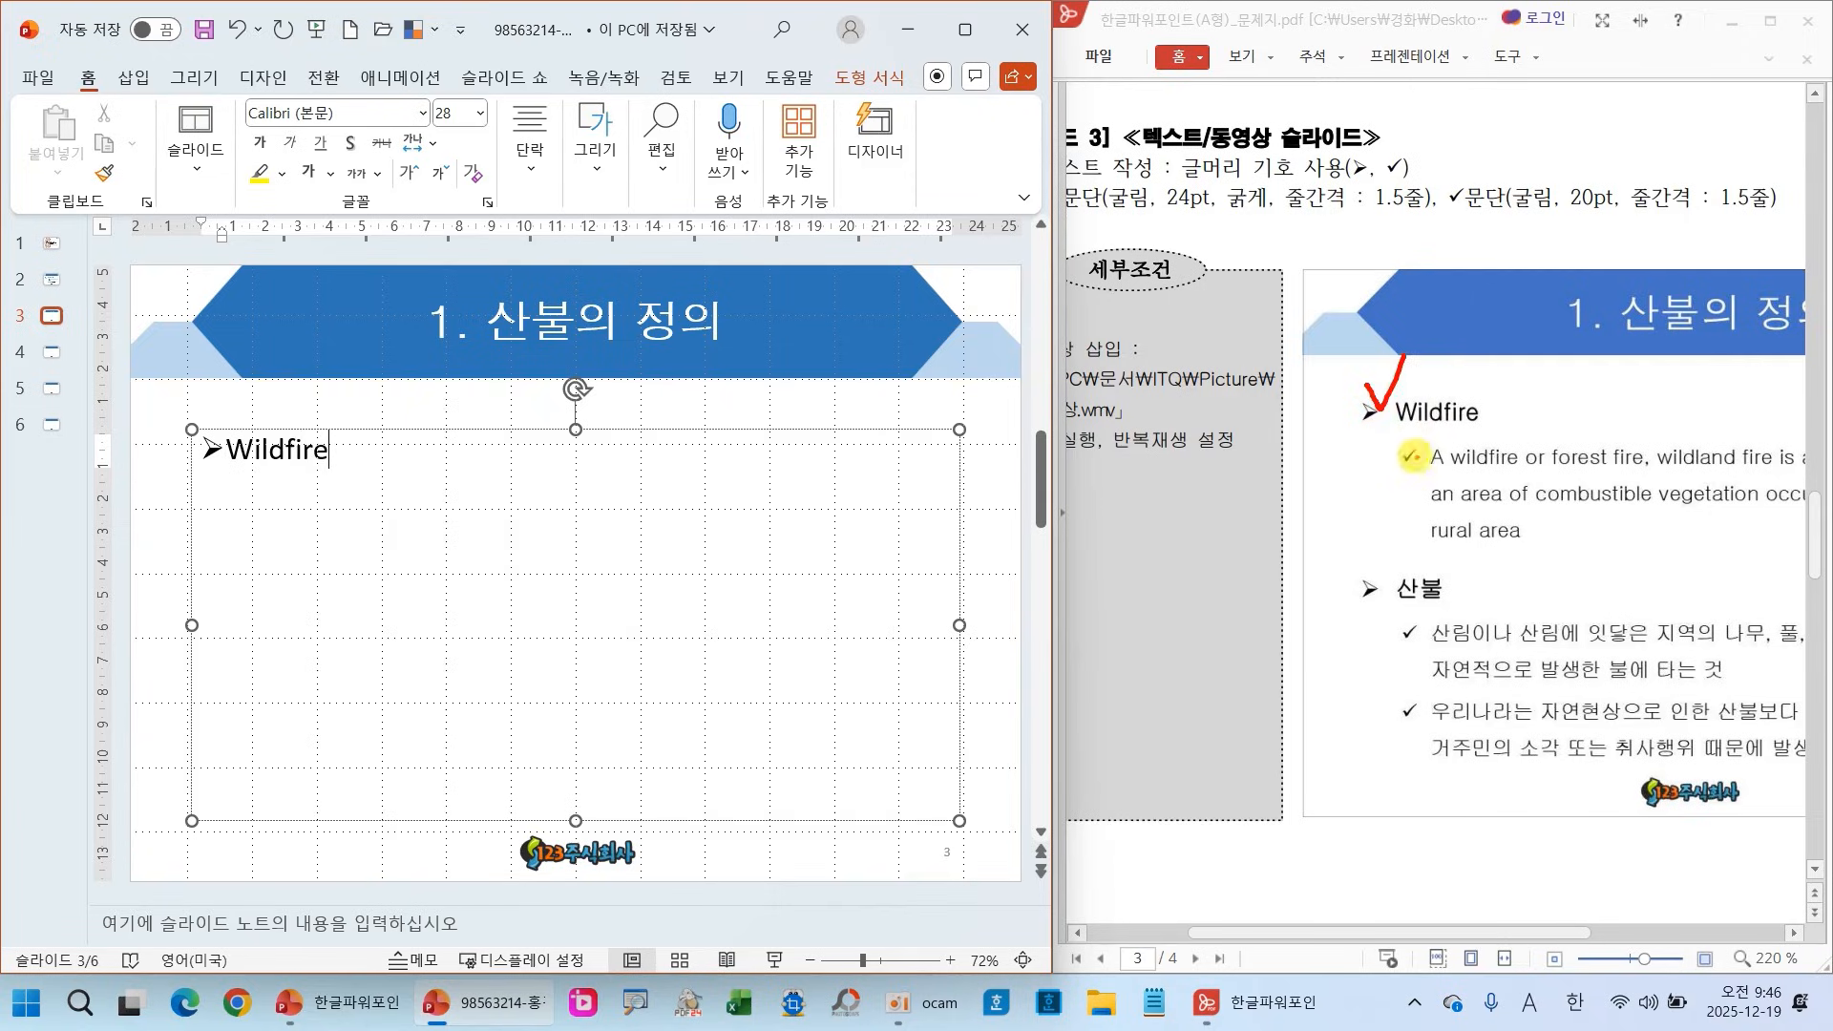
drag(1417, 440, 1473, 410)
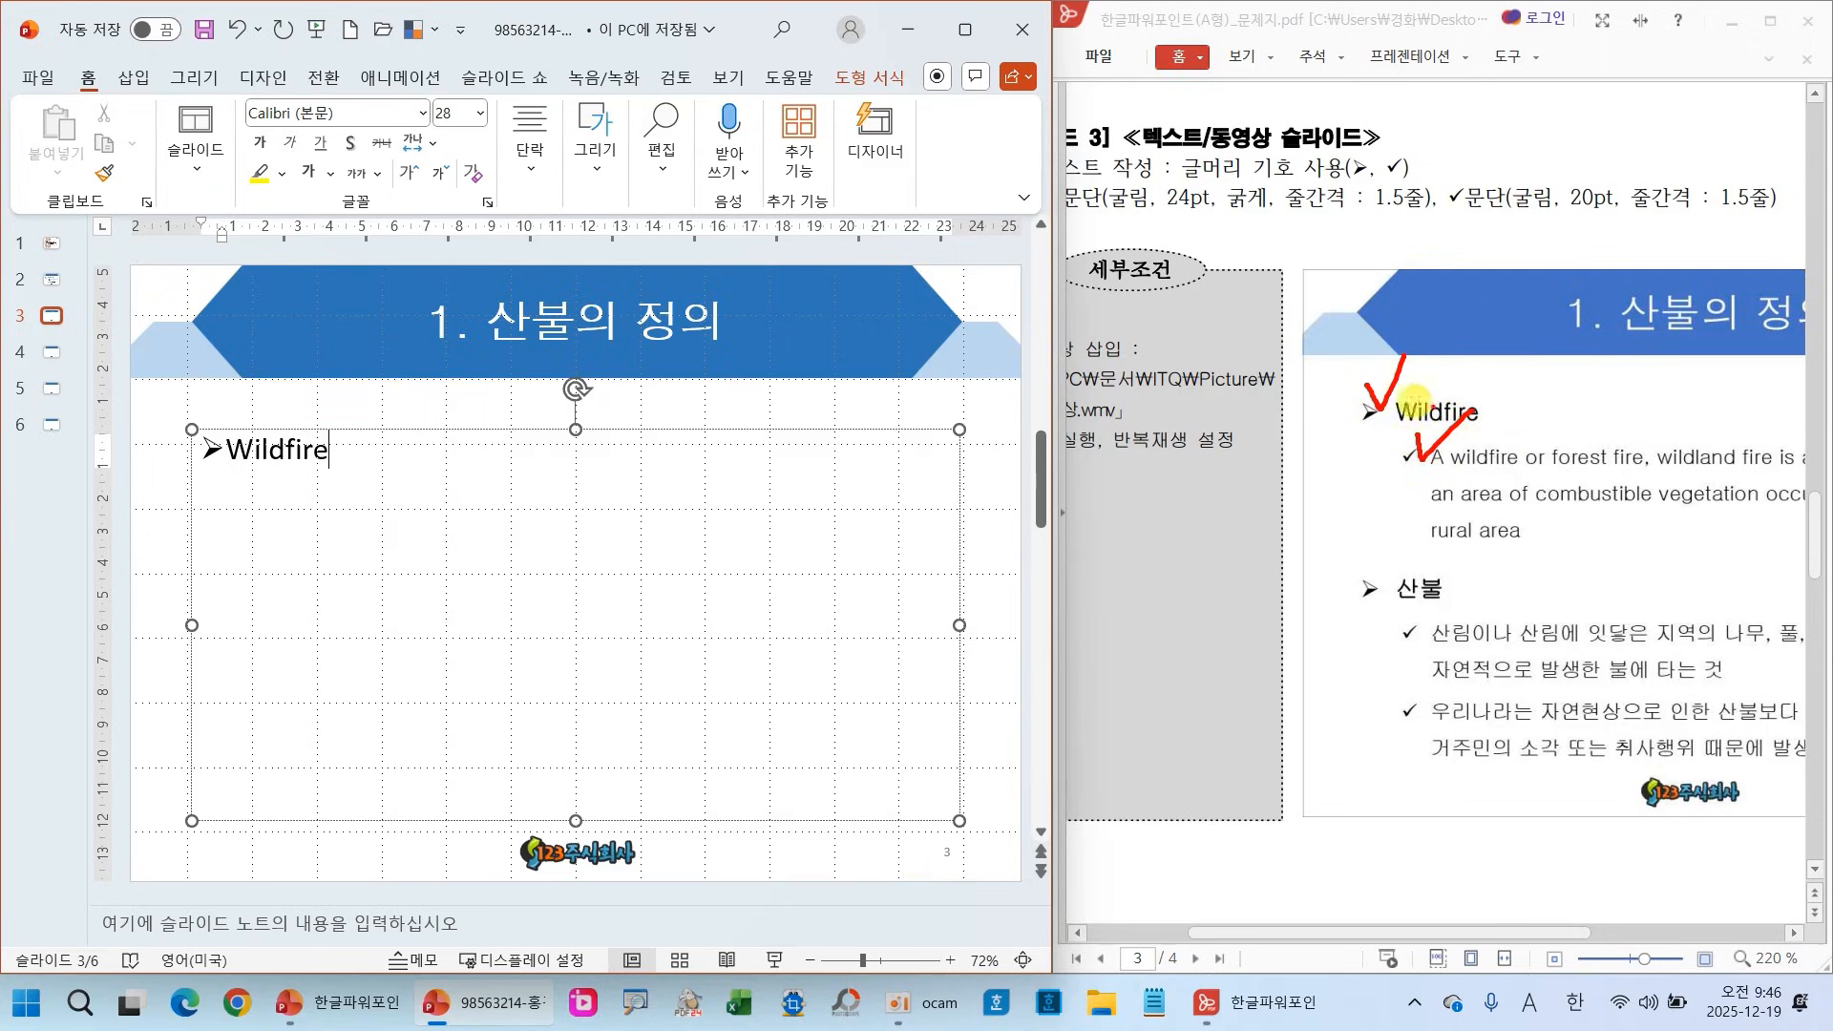
drag(1283, 222, 1438, 221)
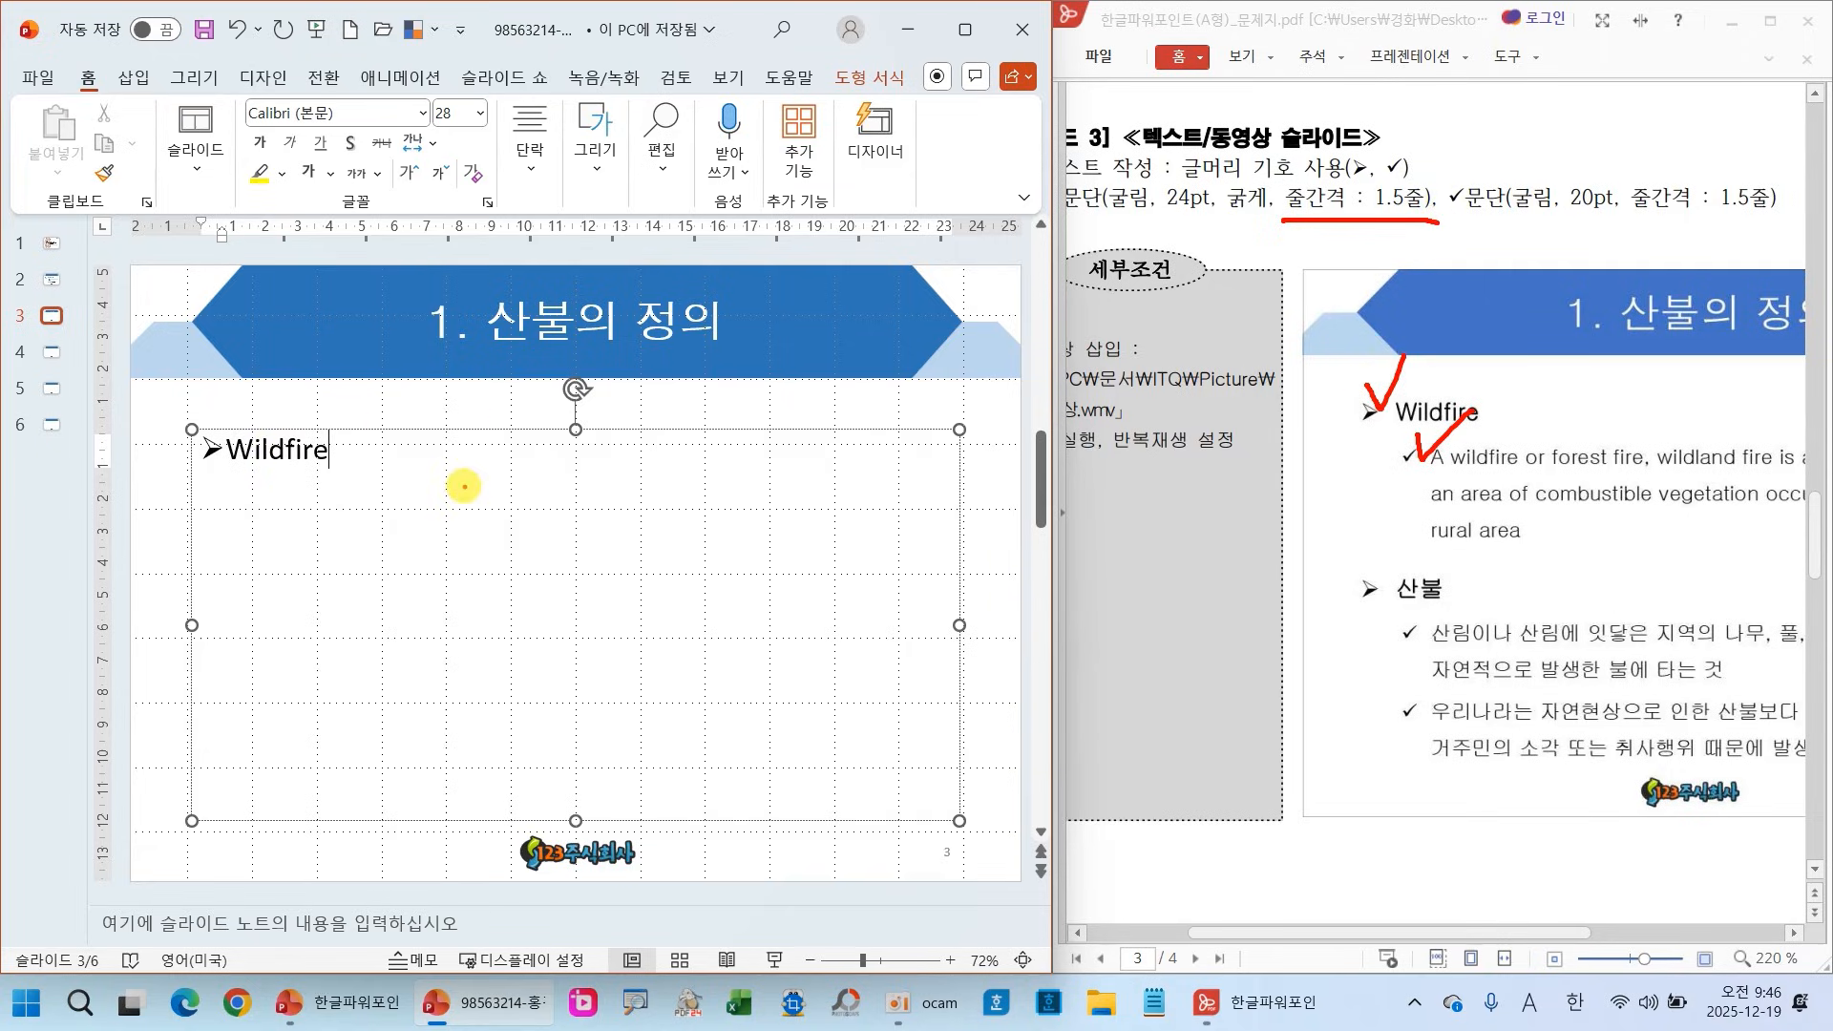
key(Return)
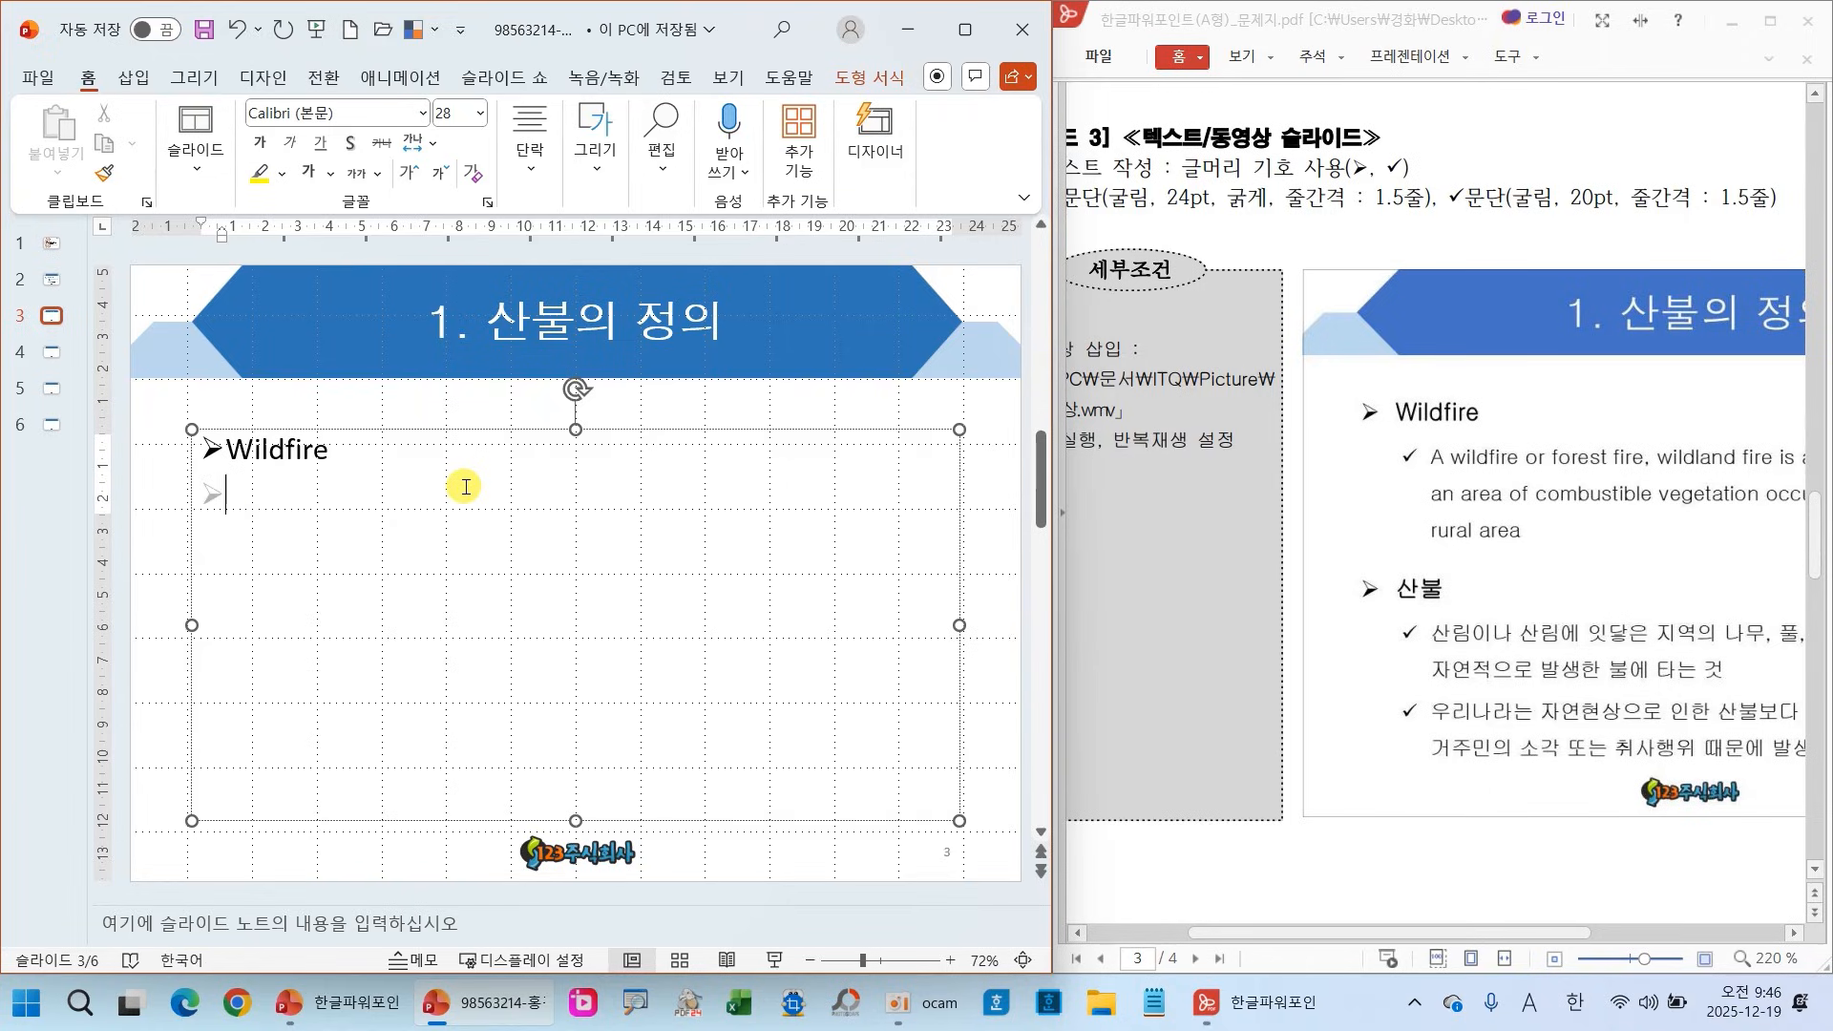
mouse_move(269, 556)
mouse_down()
mouse_move(327, 522)
mouse_move(306, 601)
mouse_move(393, 604)
mouse_up()
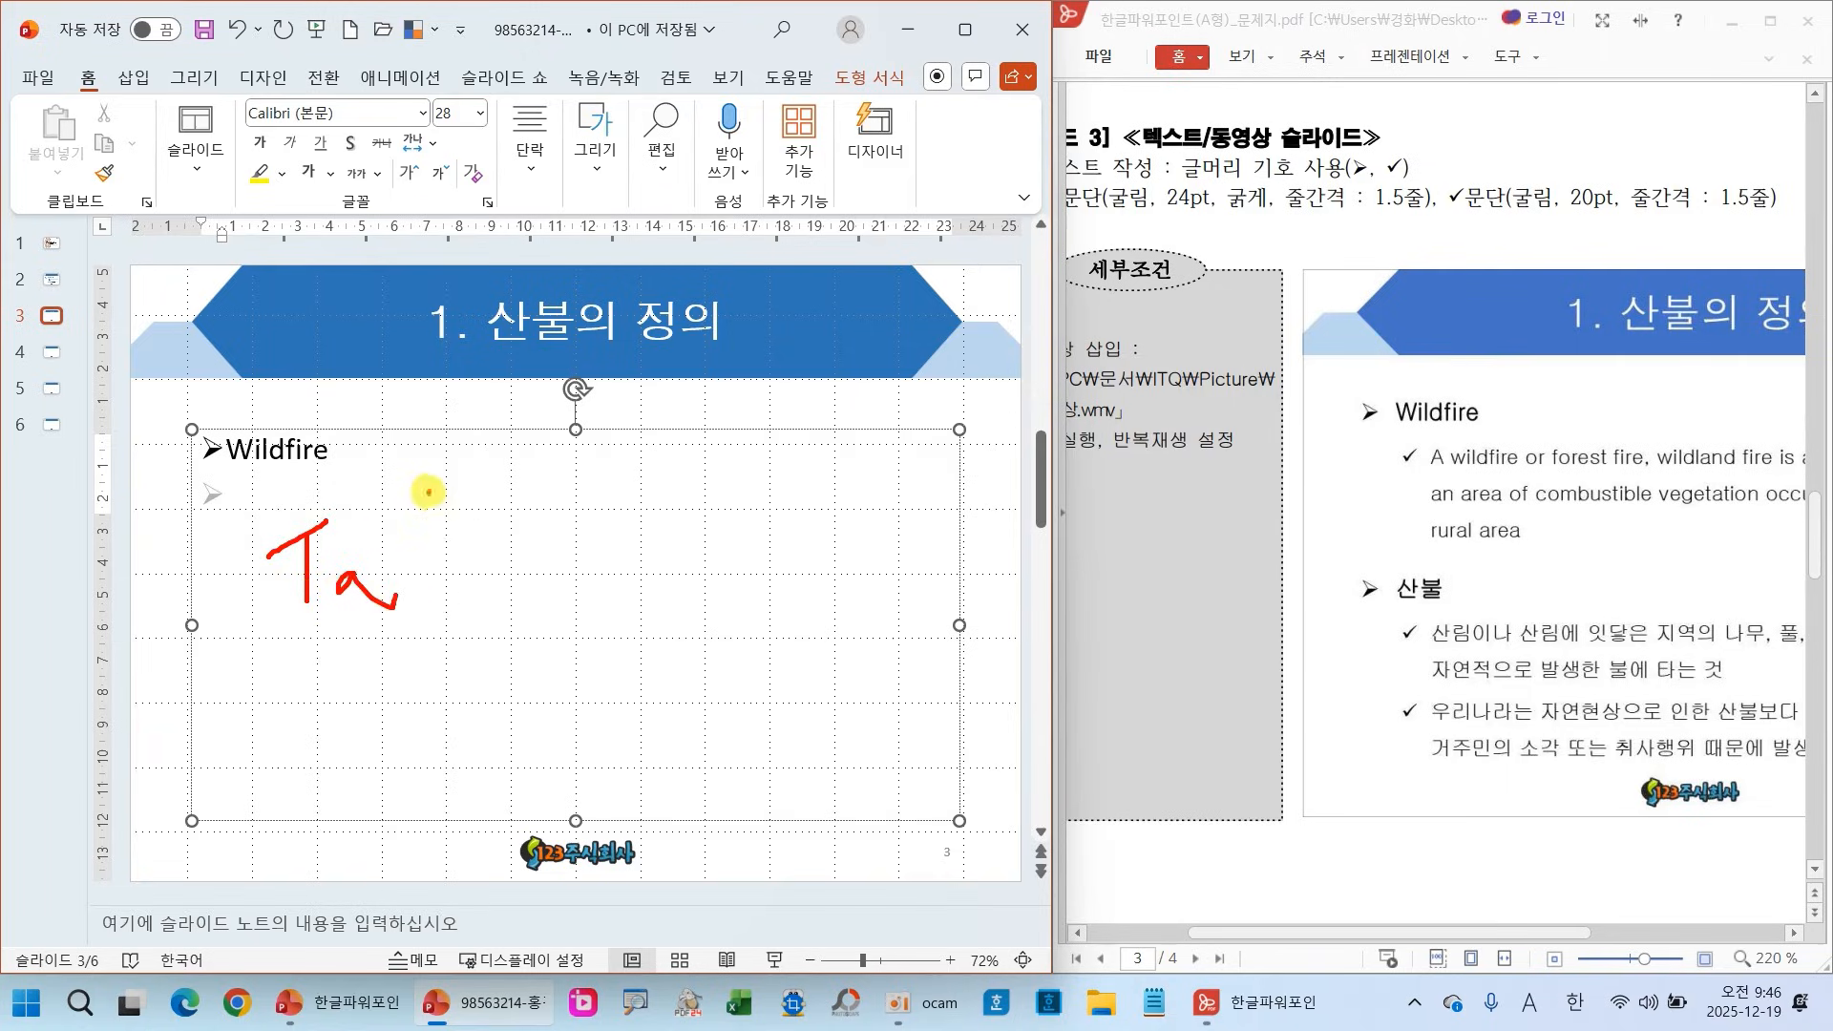
drag(428, 492, 405, 590)
key(Tab)
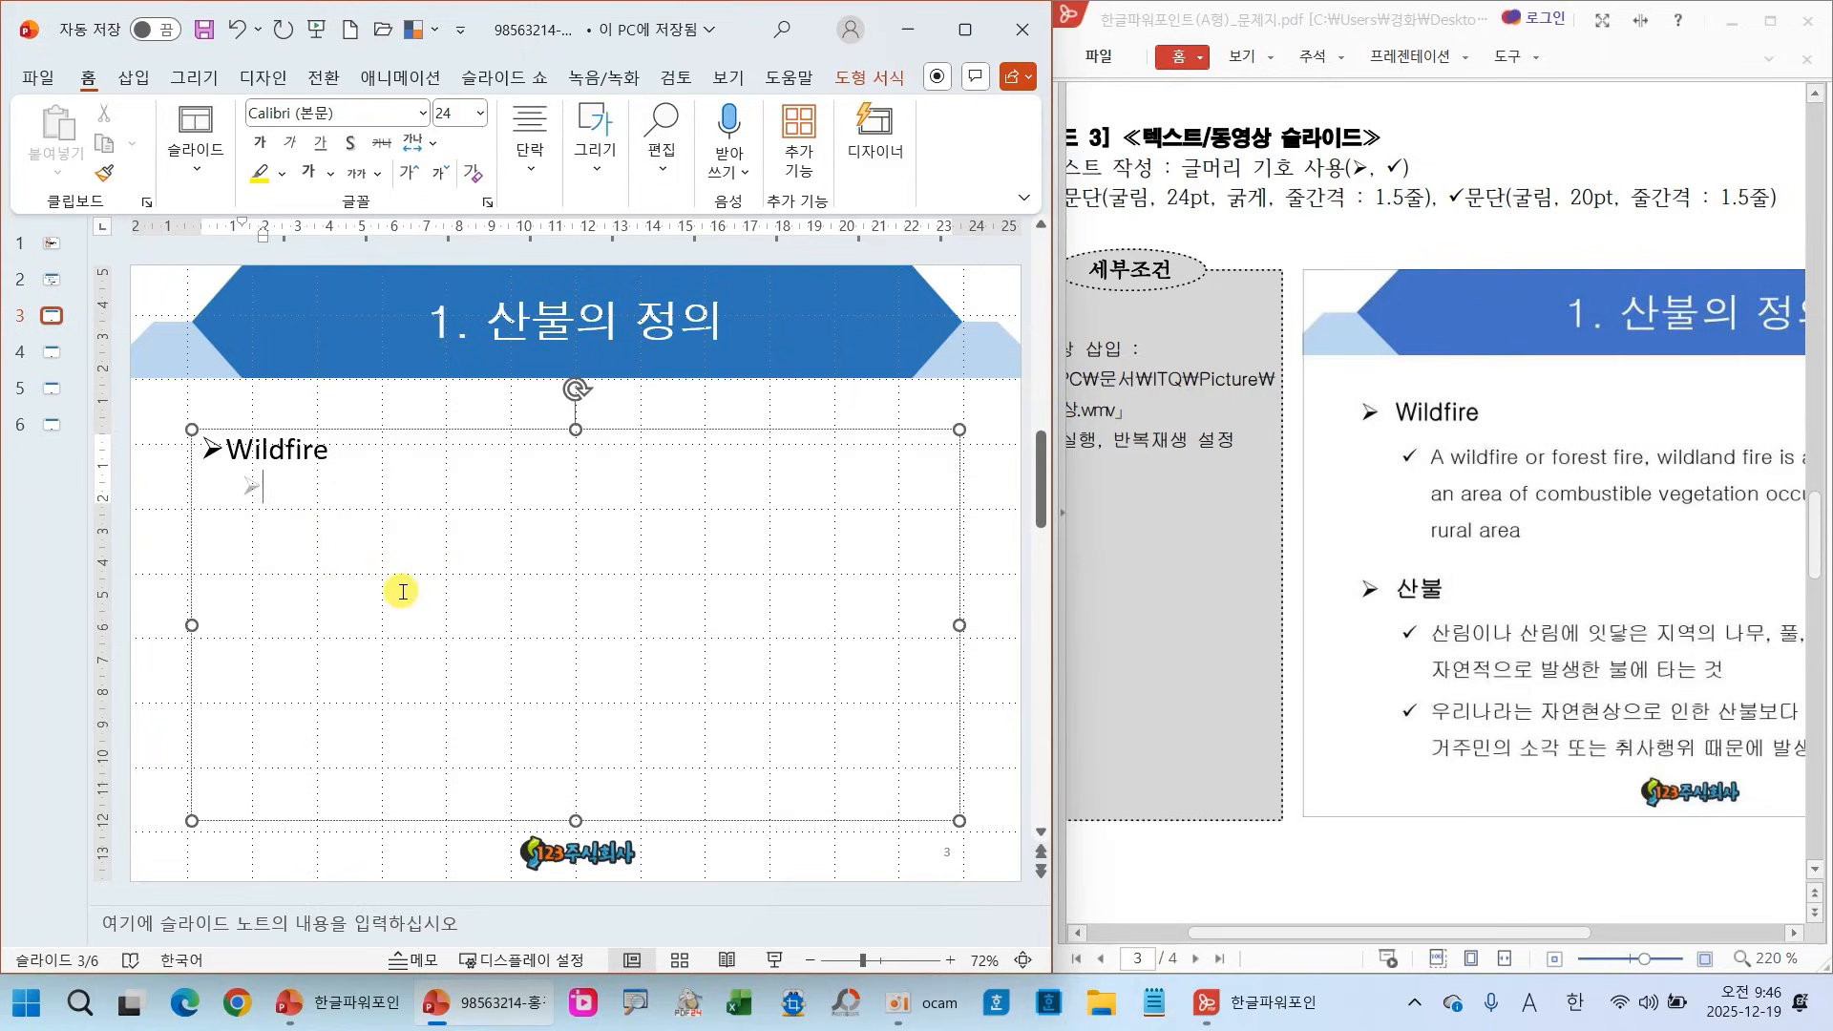
key(shift+Tab)
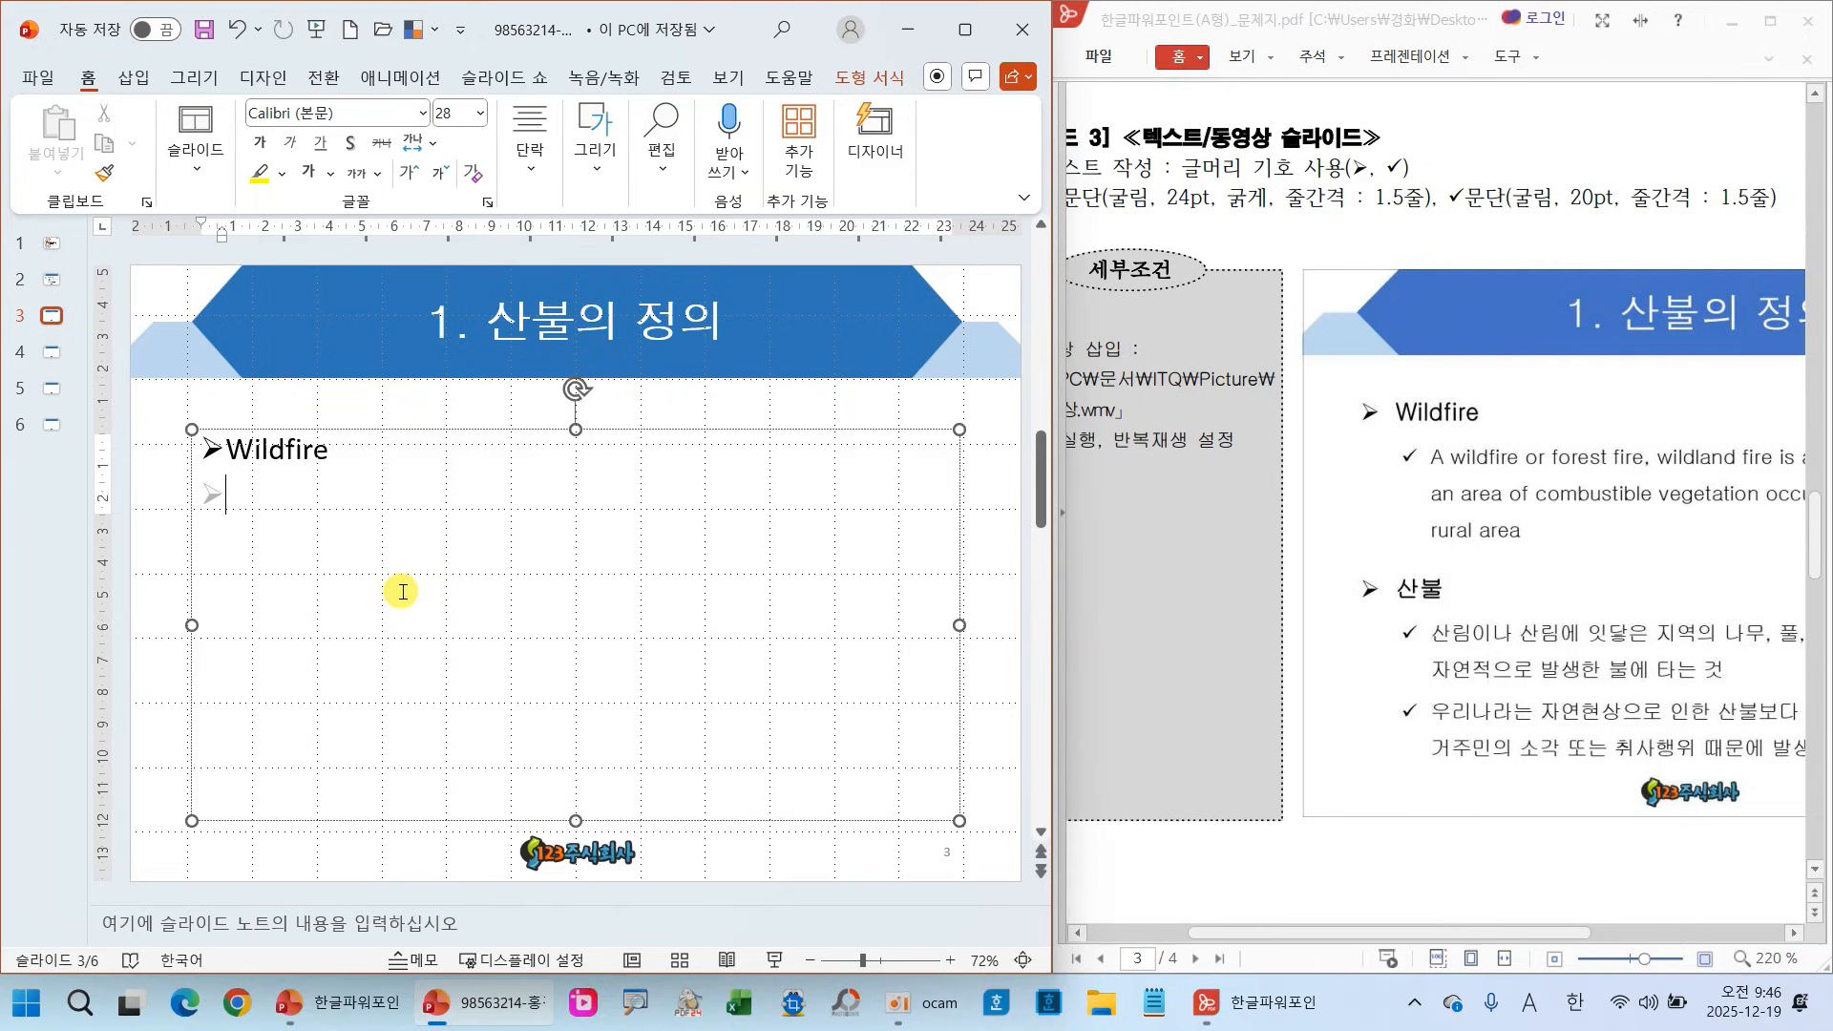
key(Tab)
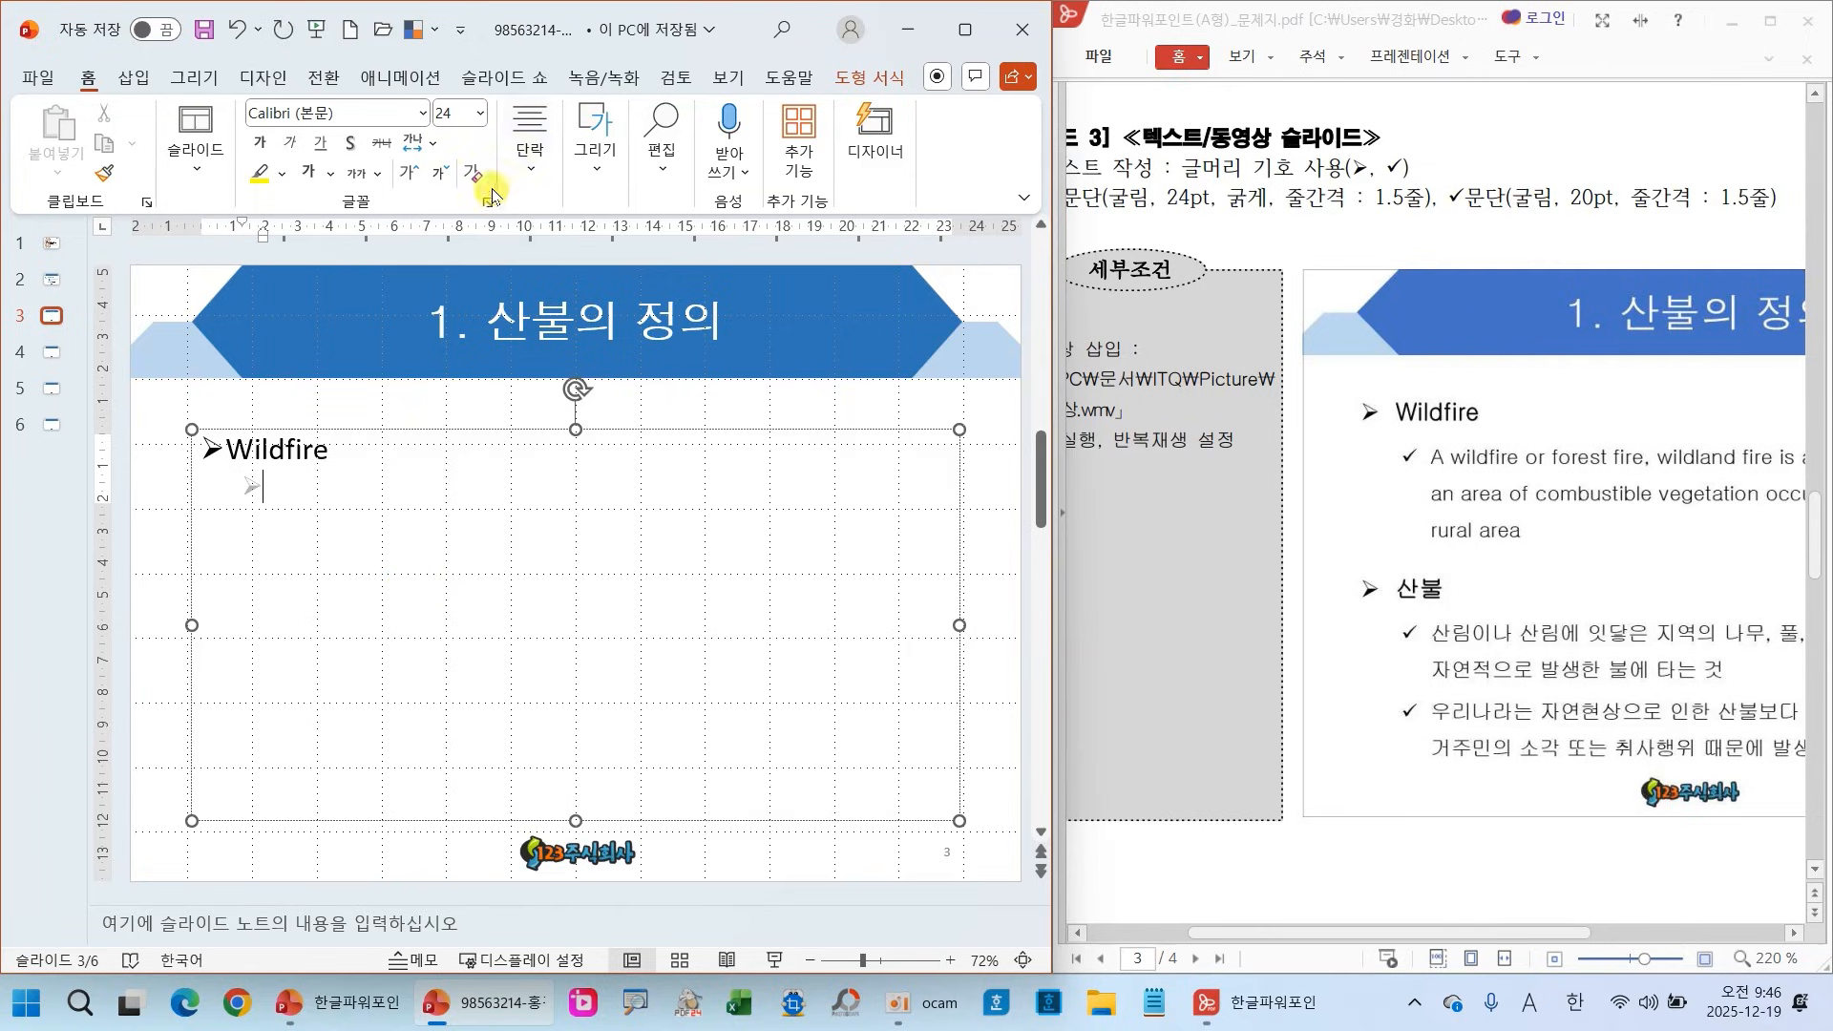
Give the sub-item a ✓ check mark bullet and enter the exam paper's full English sentence beginning "A wildfire or forest fire"
click(530, 167)
click(541, 237)
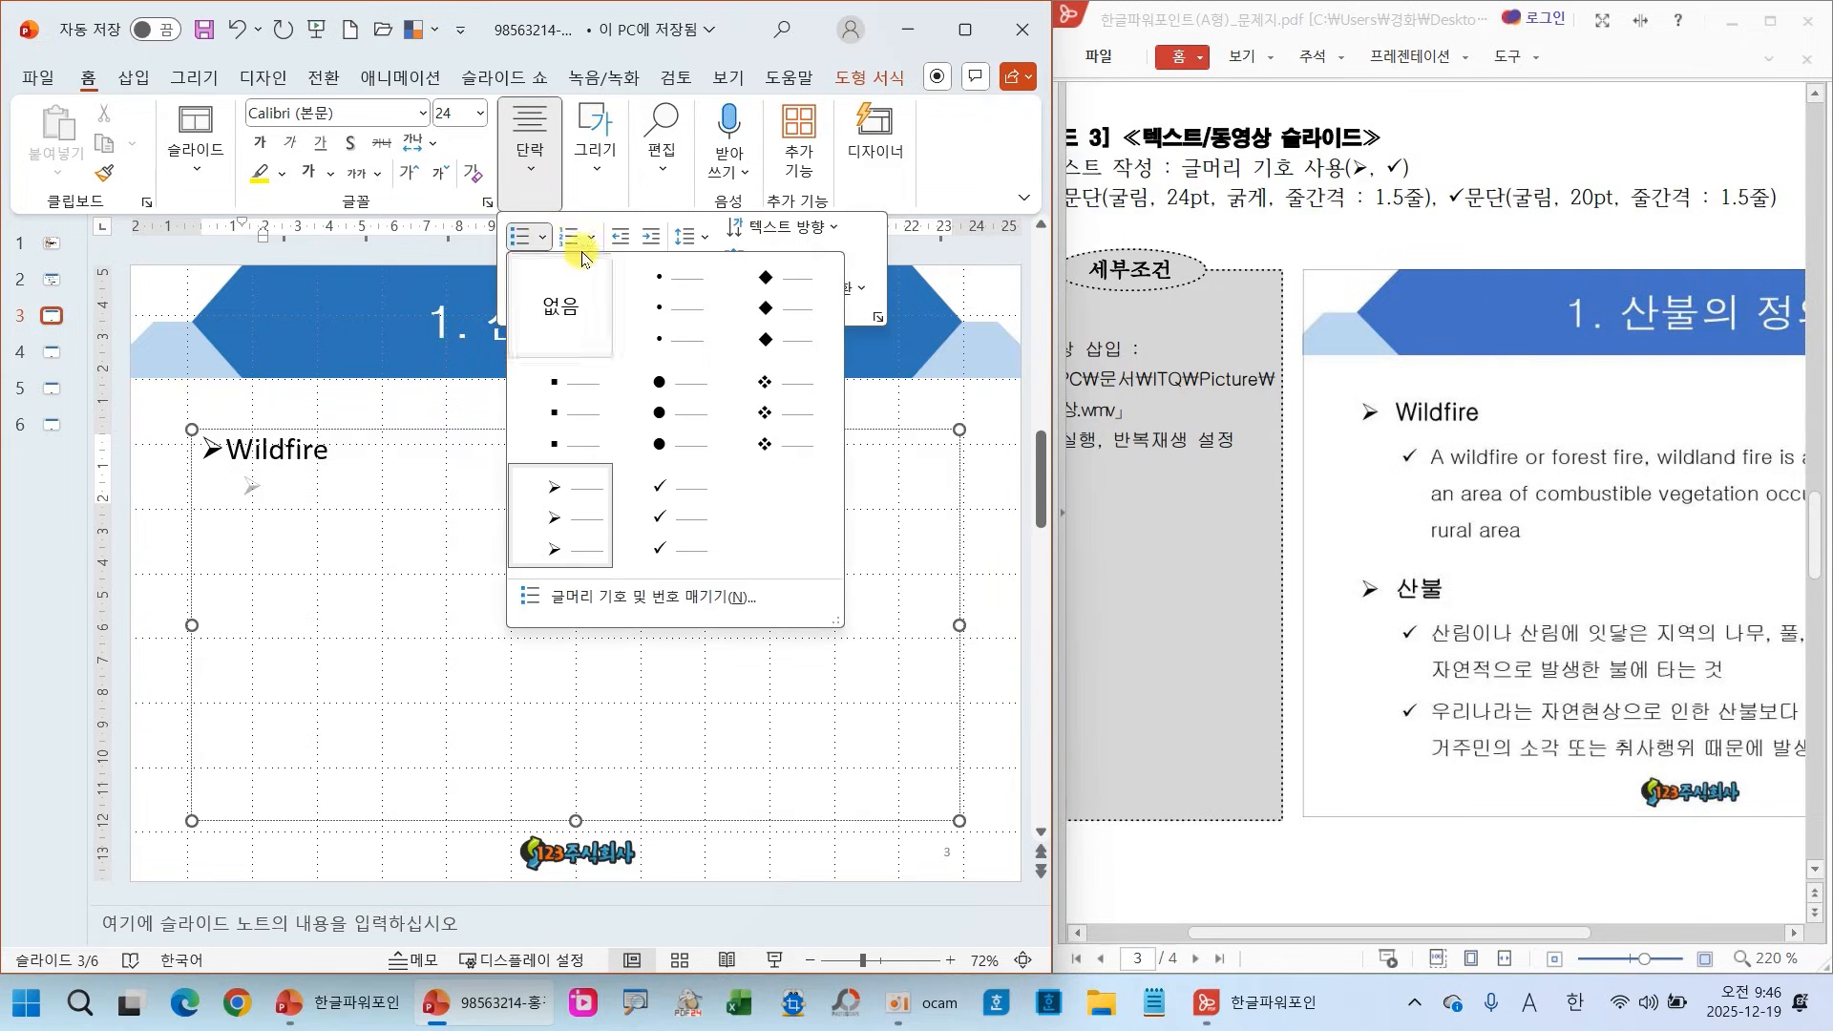
click(655, 491)
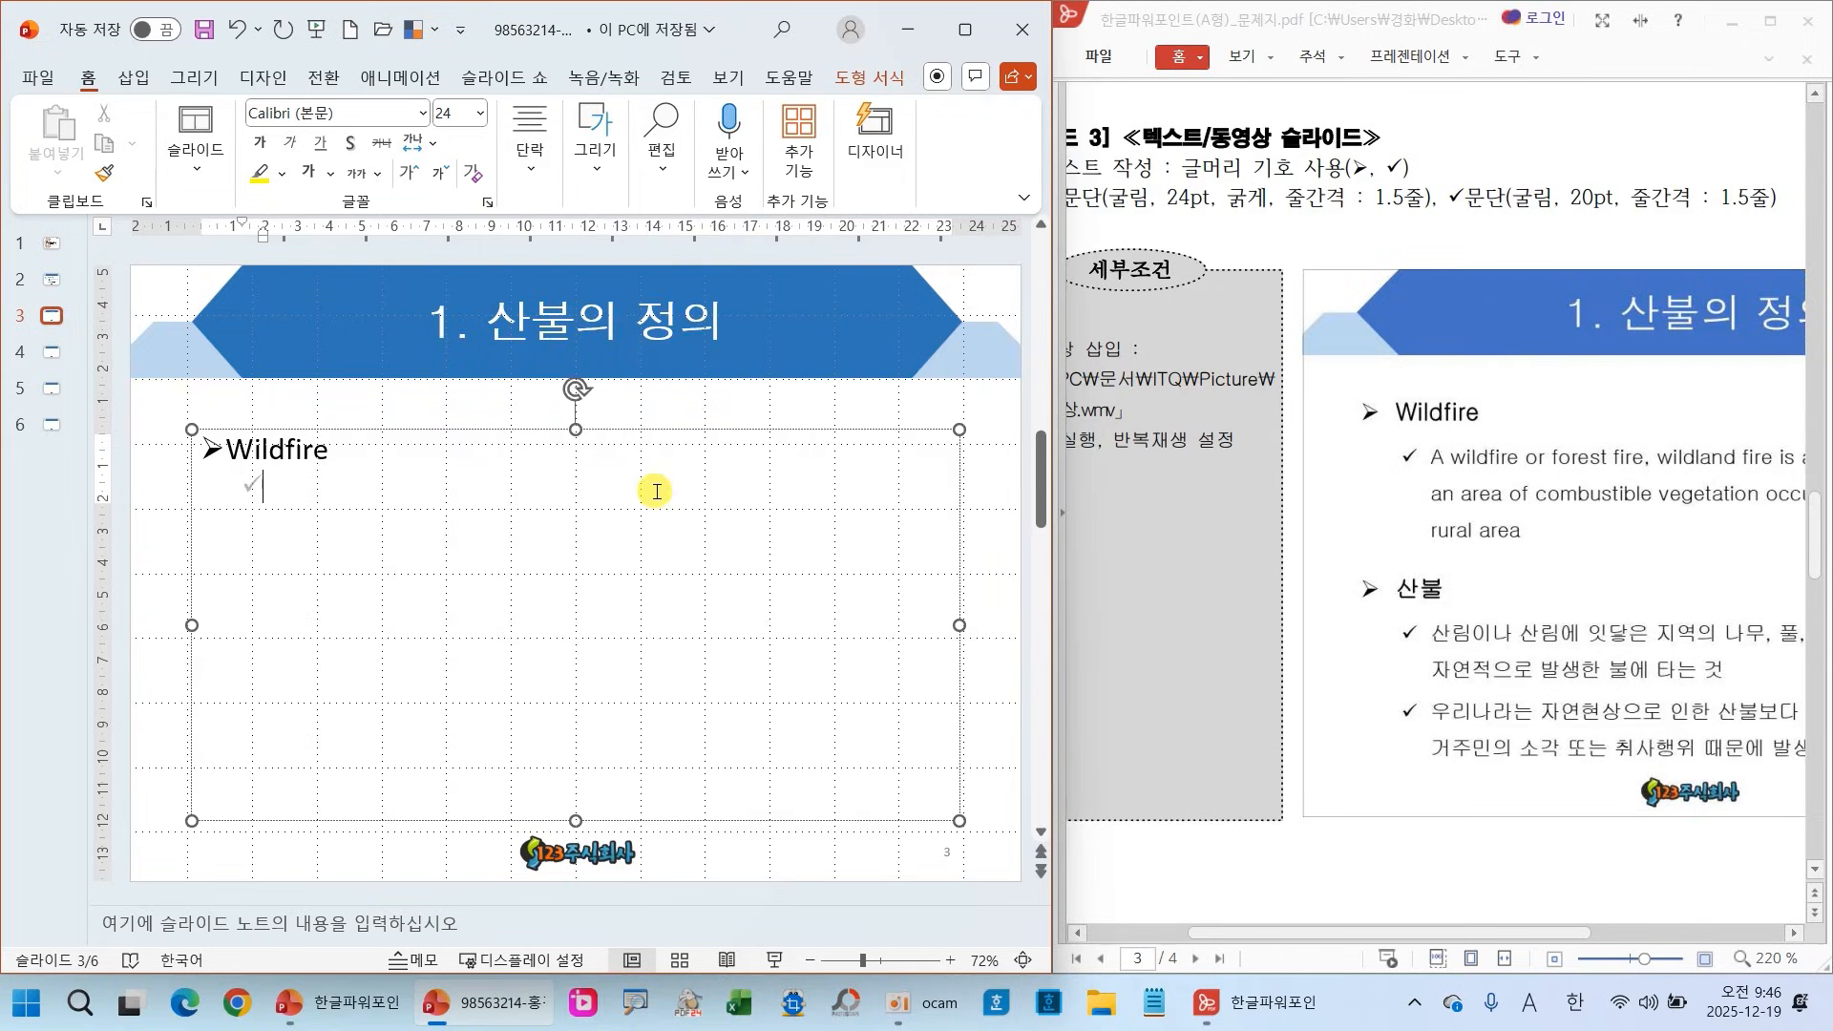
text(A)
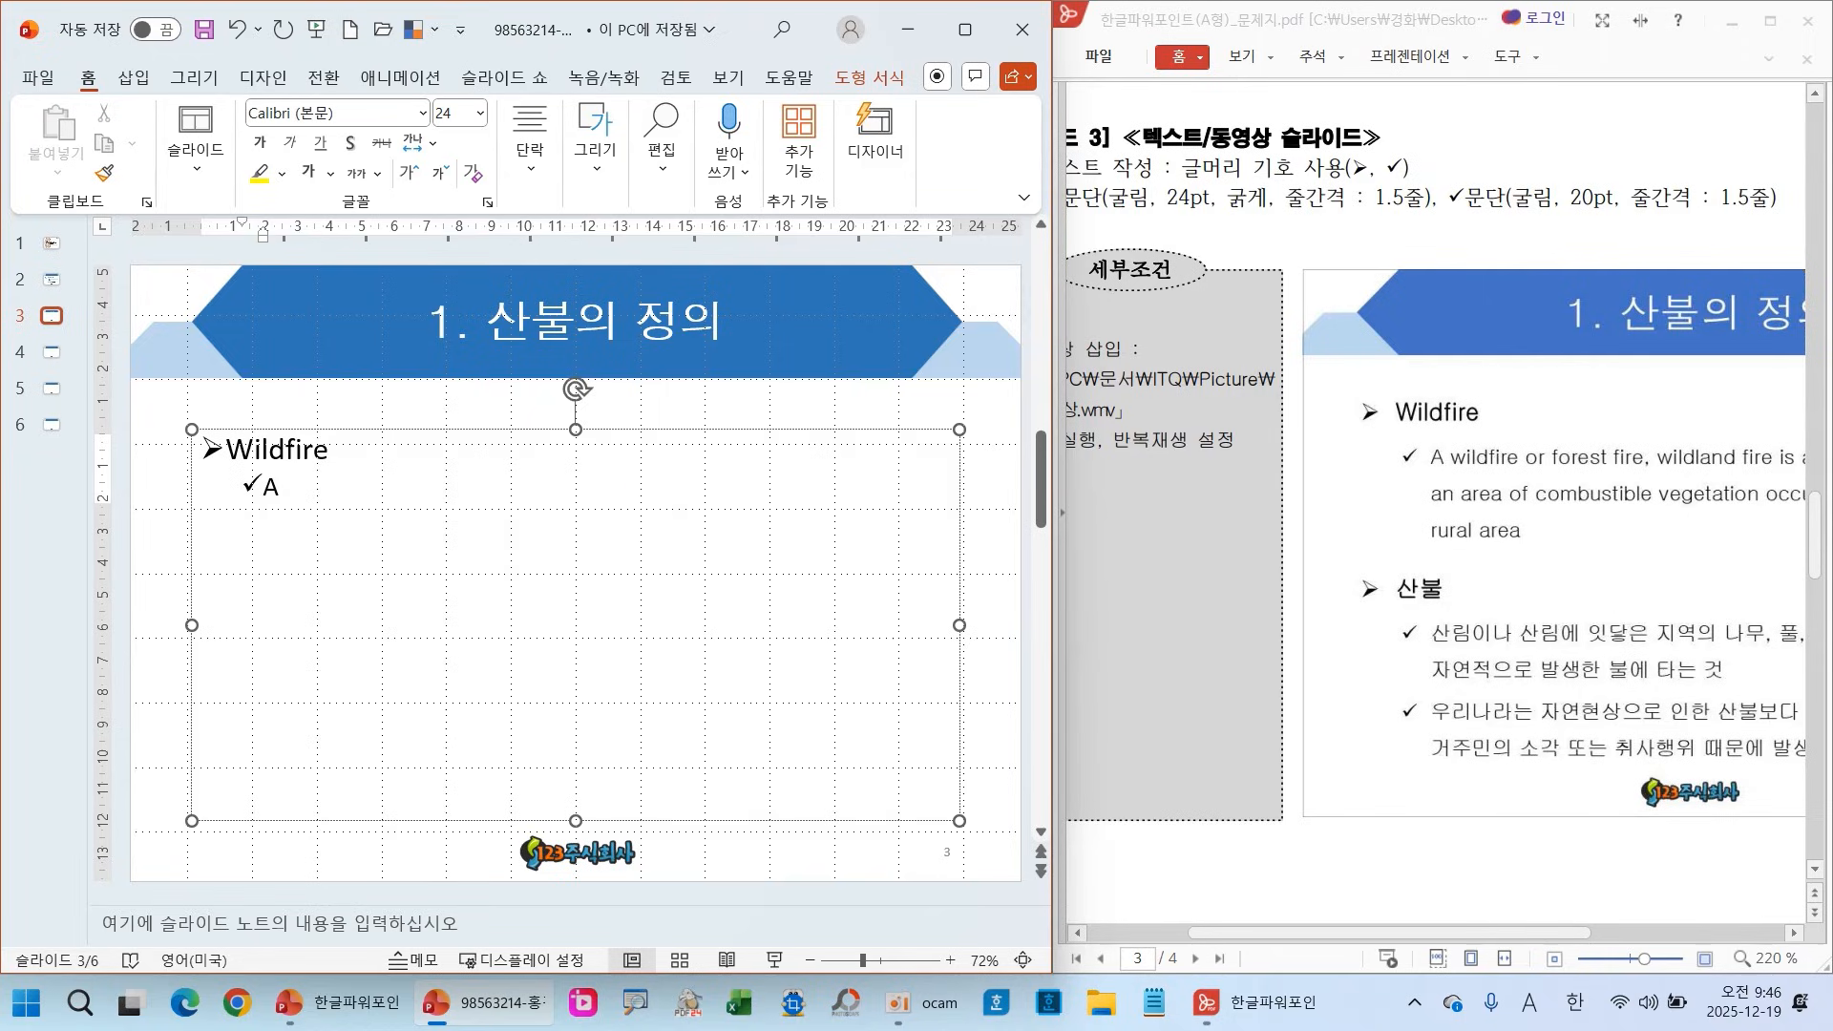
text(wildfire or forest fire, wildland fire is a fire in an area of combustible vegetation occurring in rural area)
Format the whole body text box on slide 3 in 굴림, 20 pt, with 1.5 line spacing
click(805, 430)
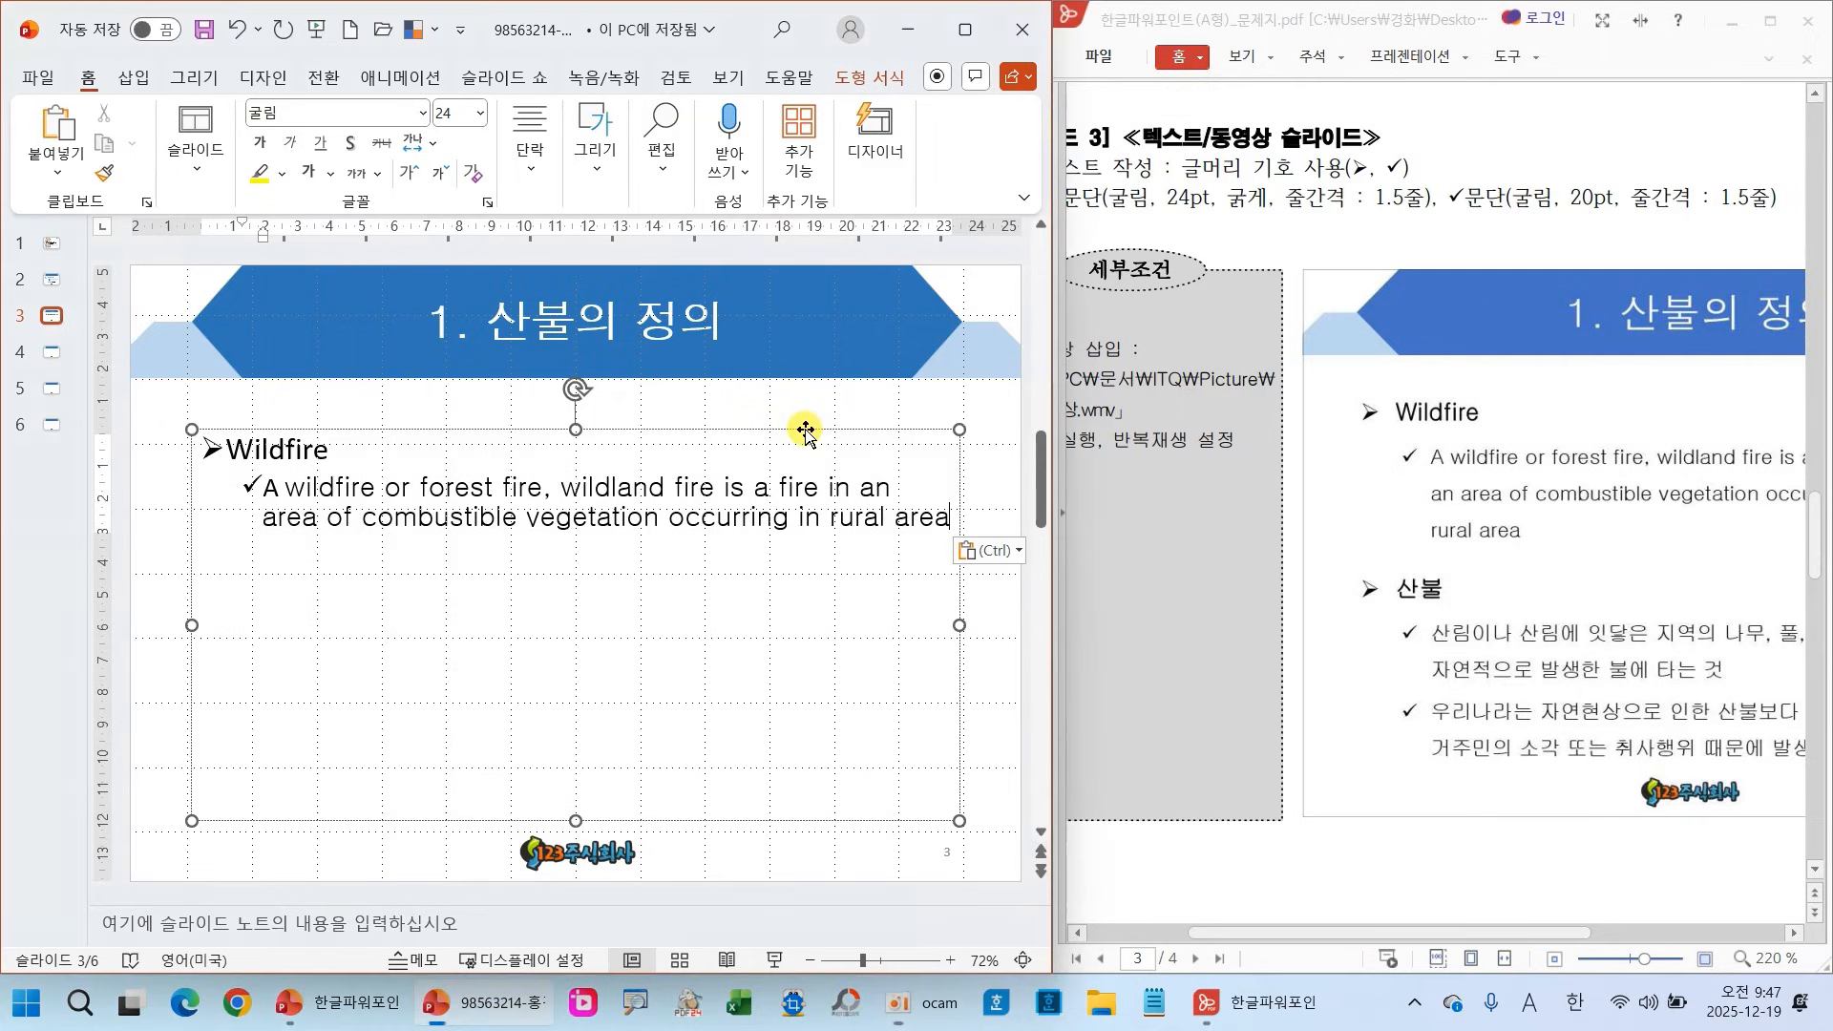
mouse_move(806, 429)
mouse_down()
mouse_move(754, 417)
mouse_move(785, 417)
mouse_up()
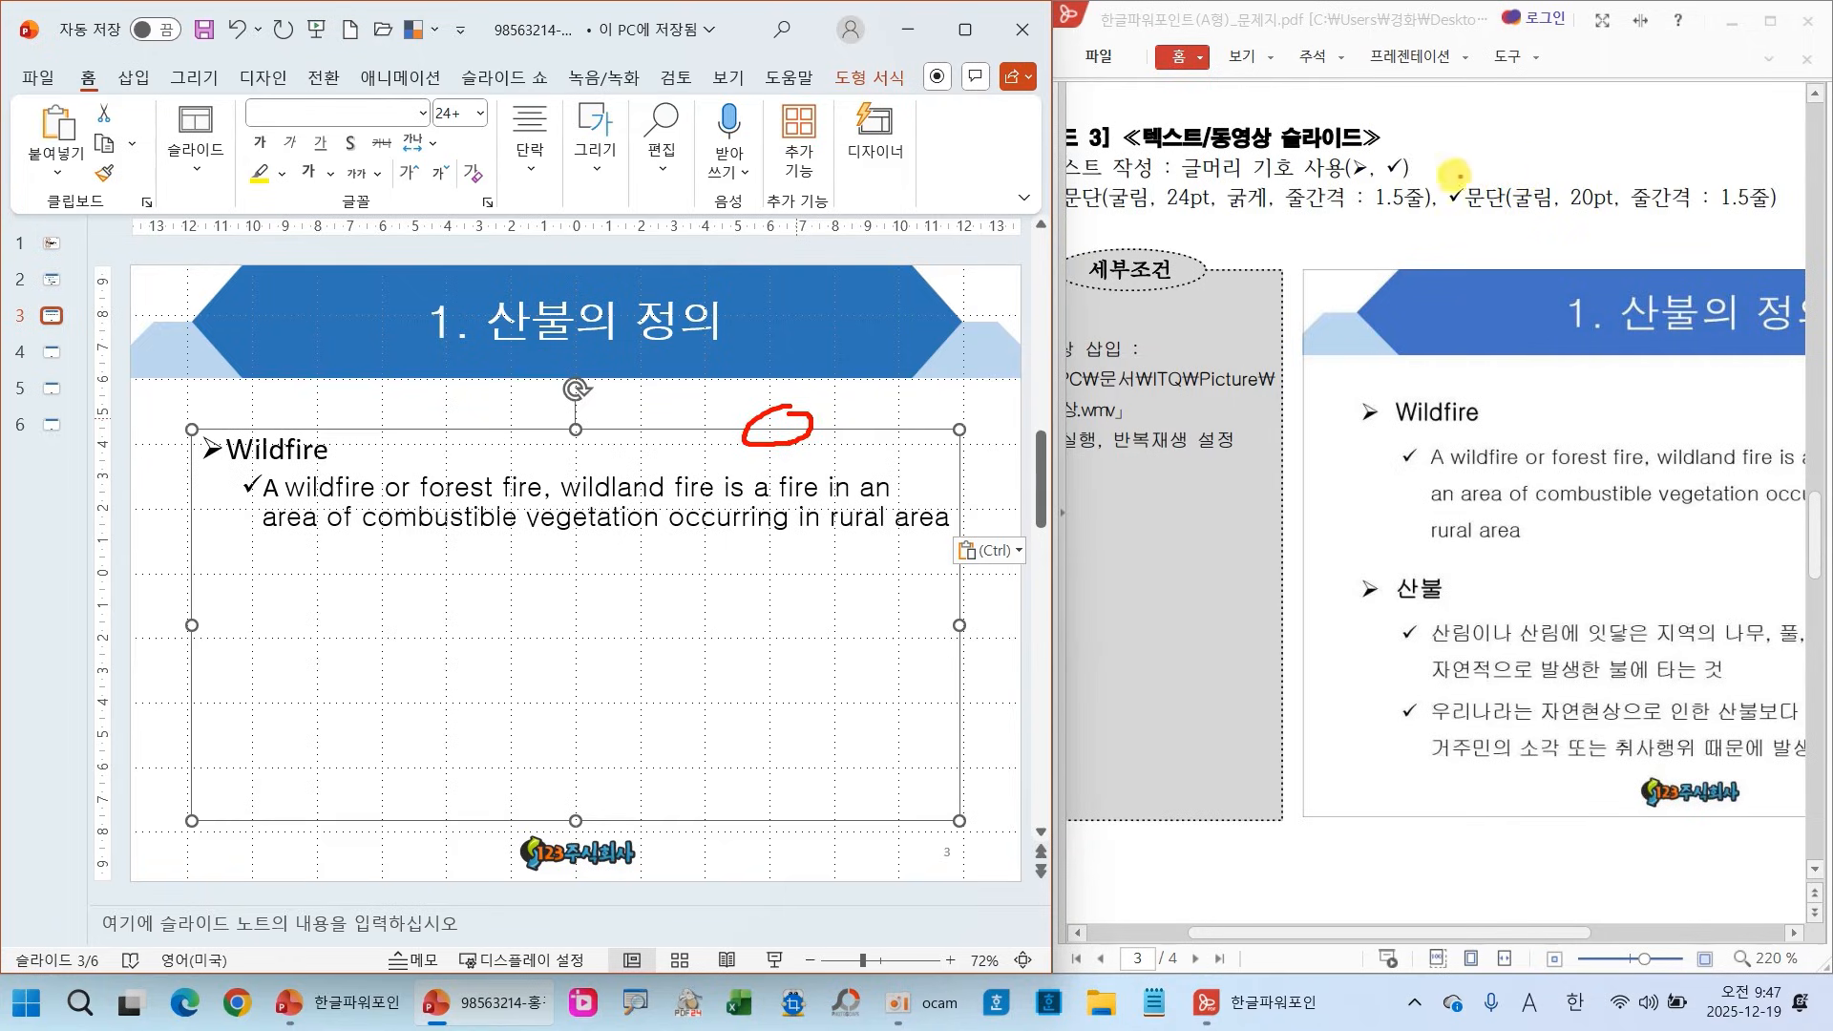
drag(1419, 175, 1798, 226)
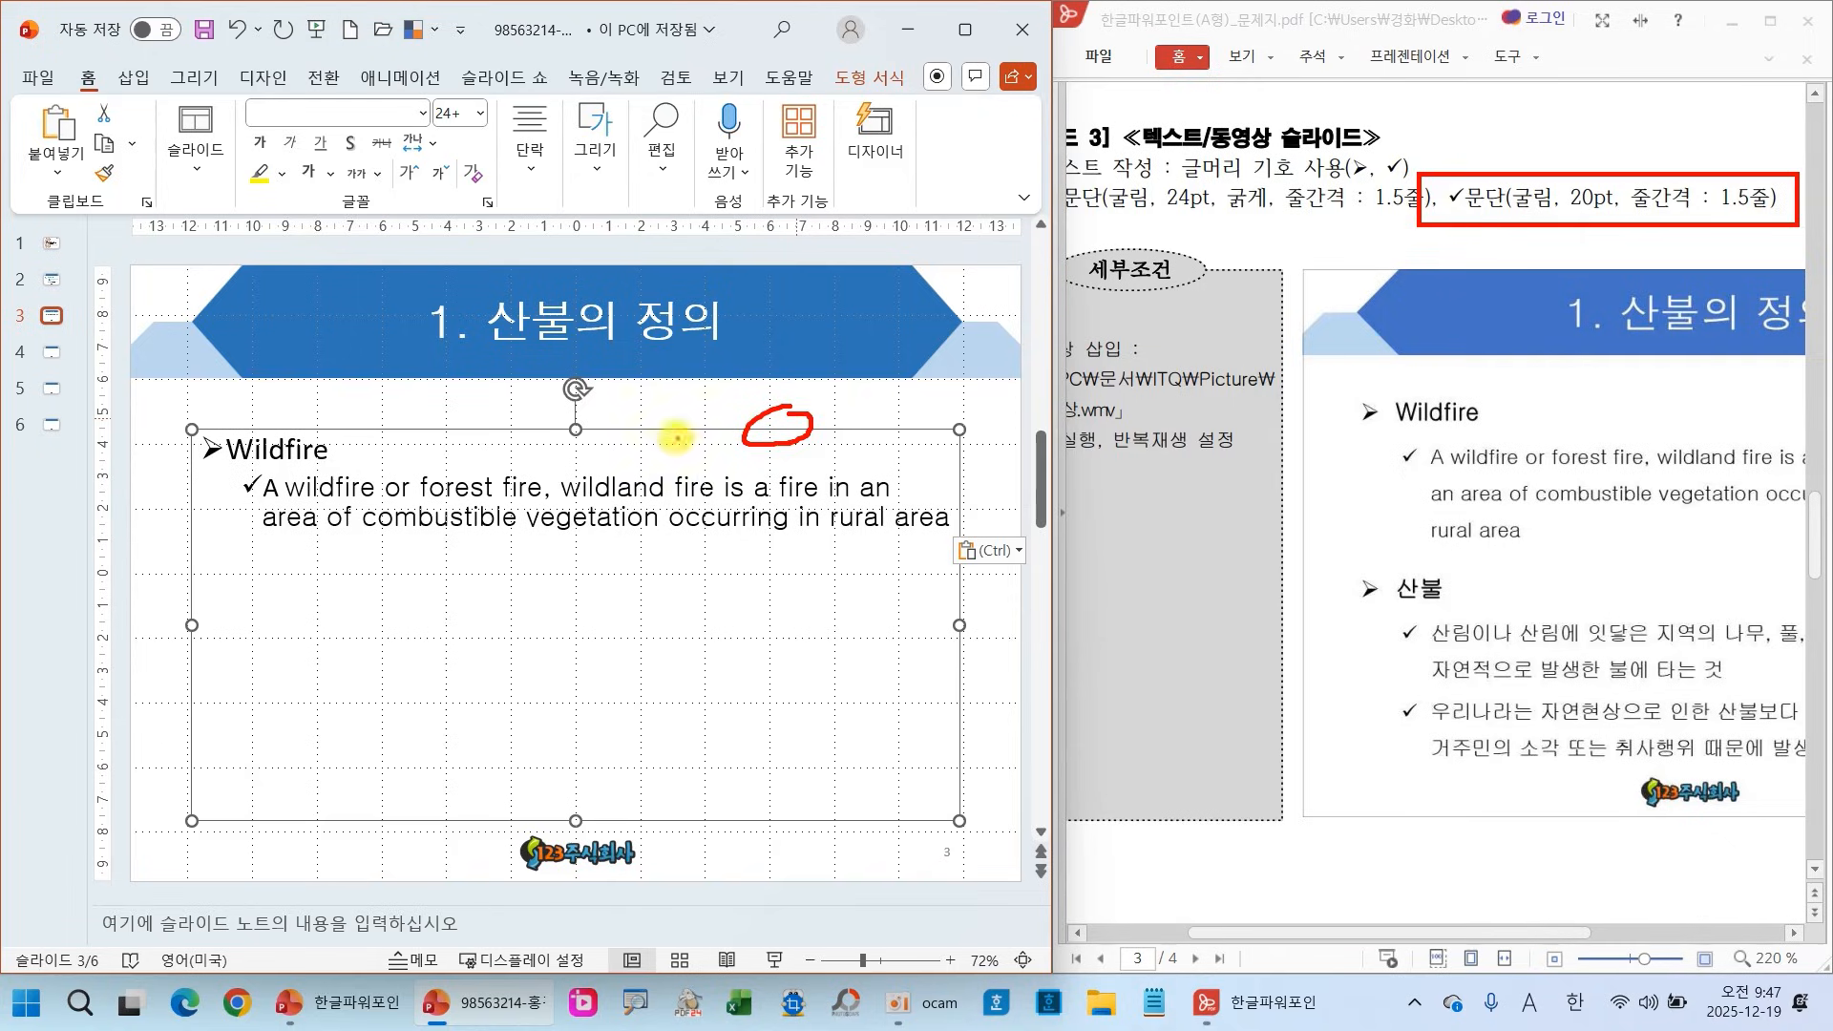
click(423, 114)
click(312, 371)
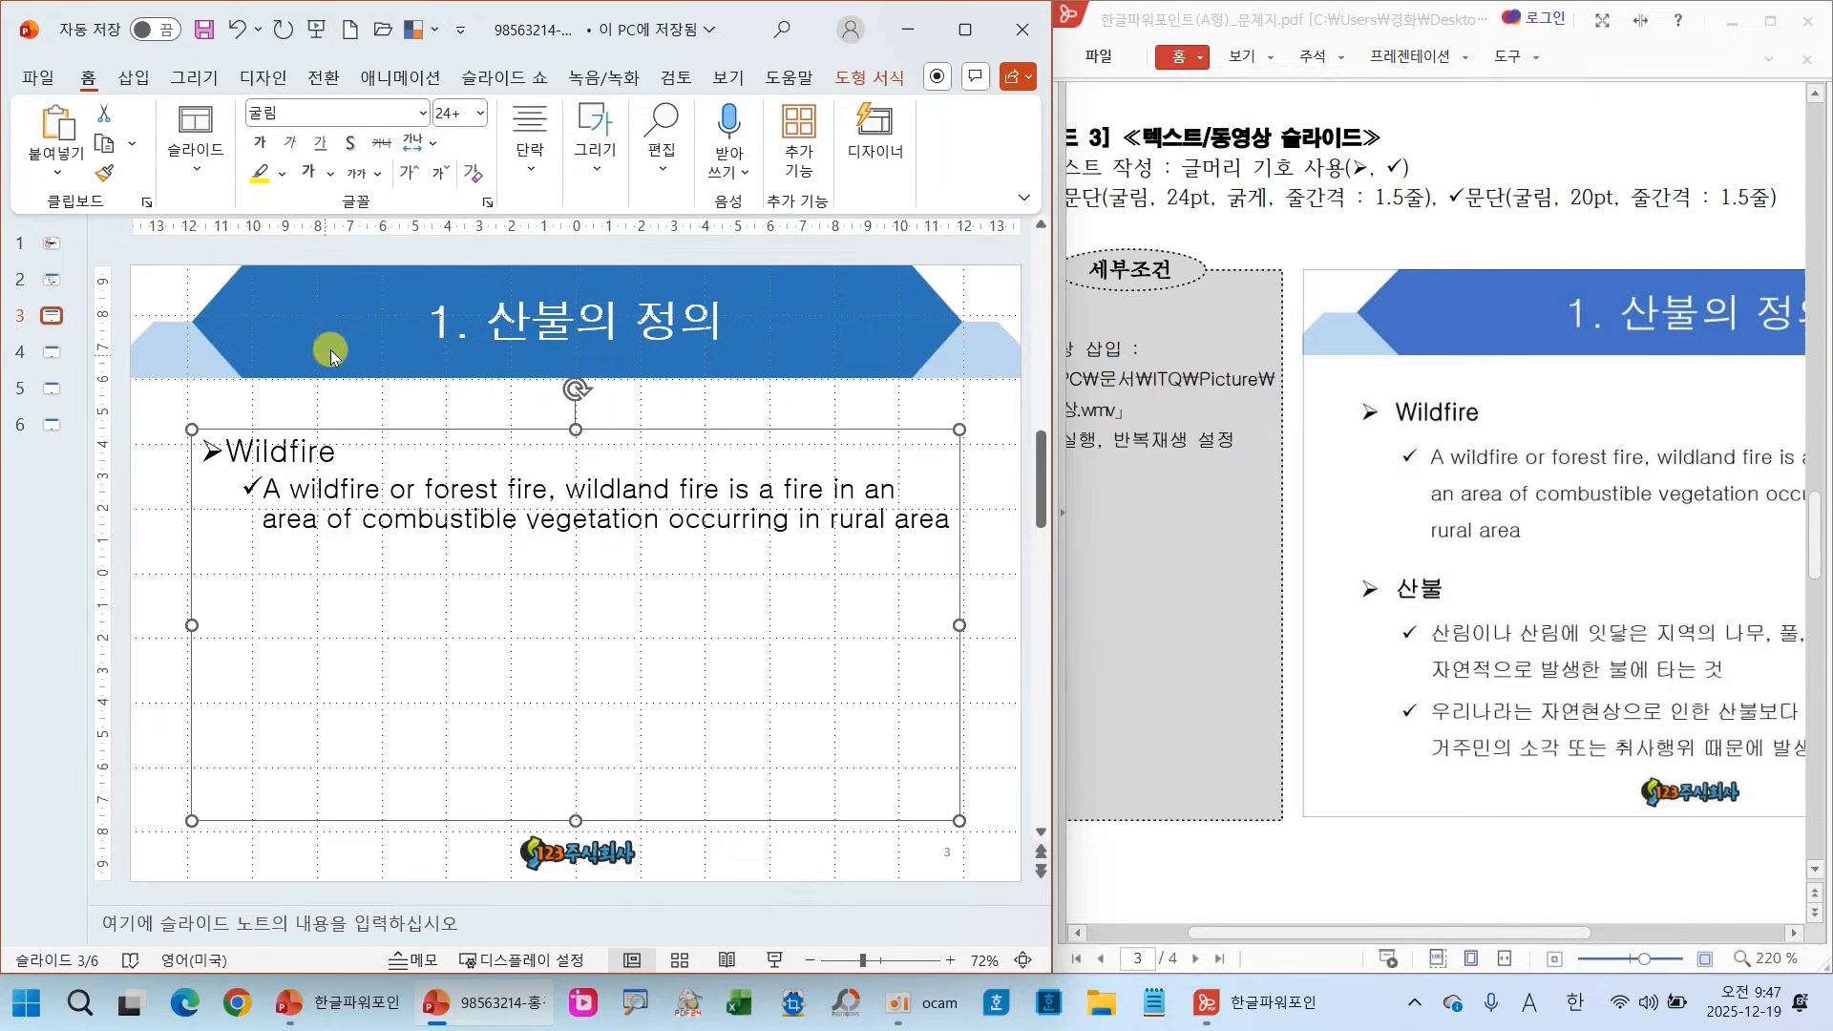
click(479, 114)
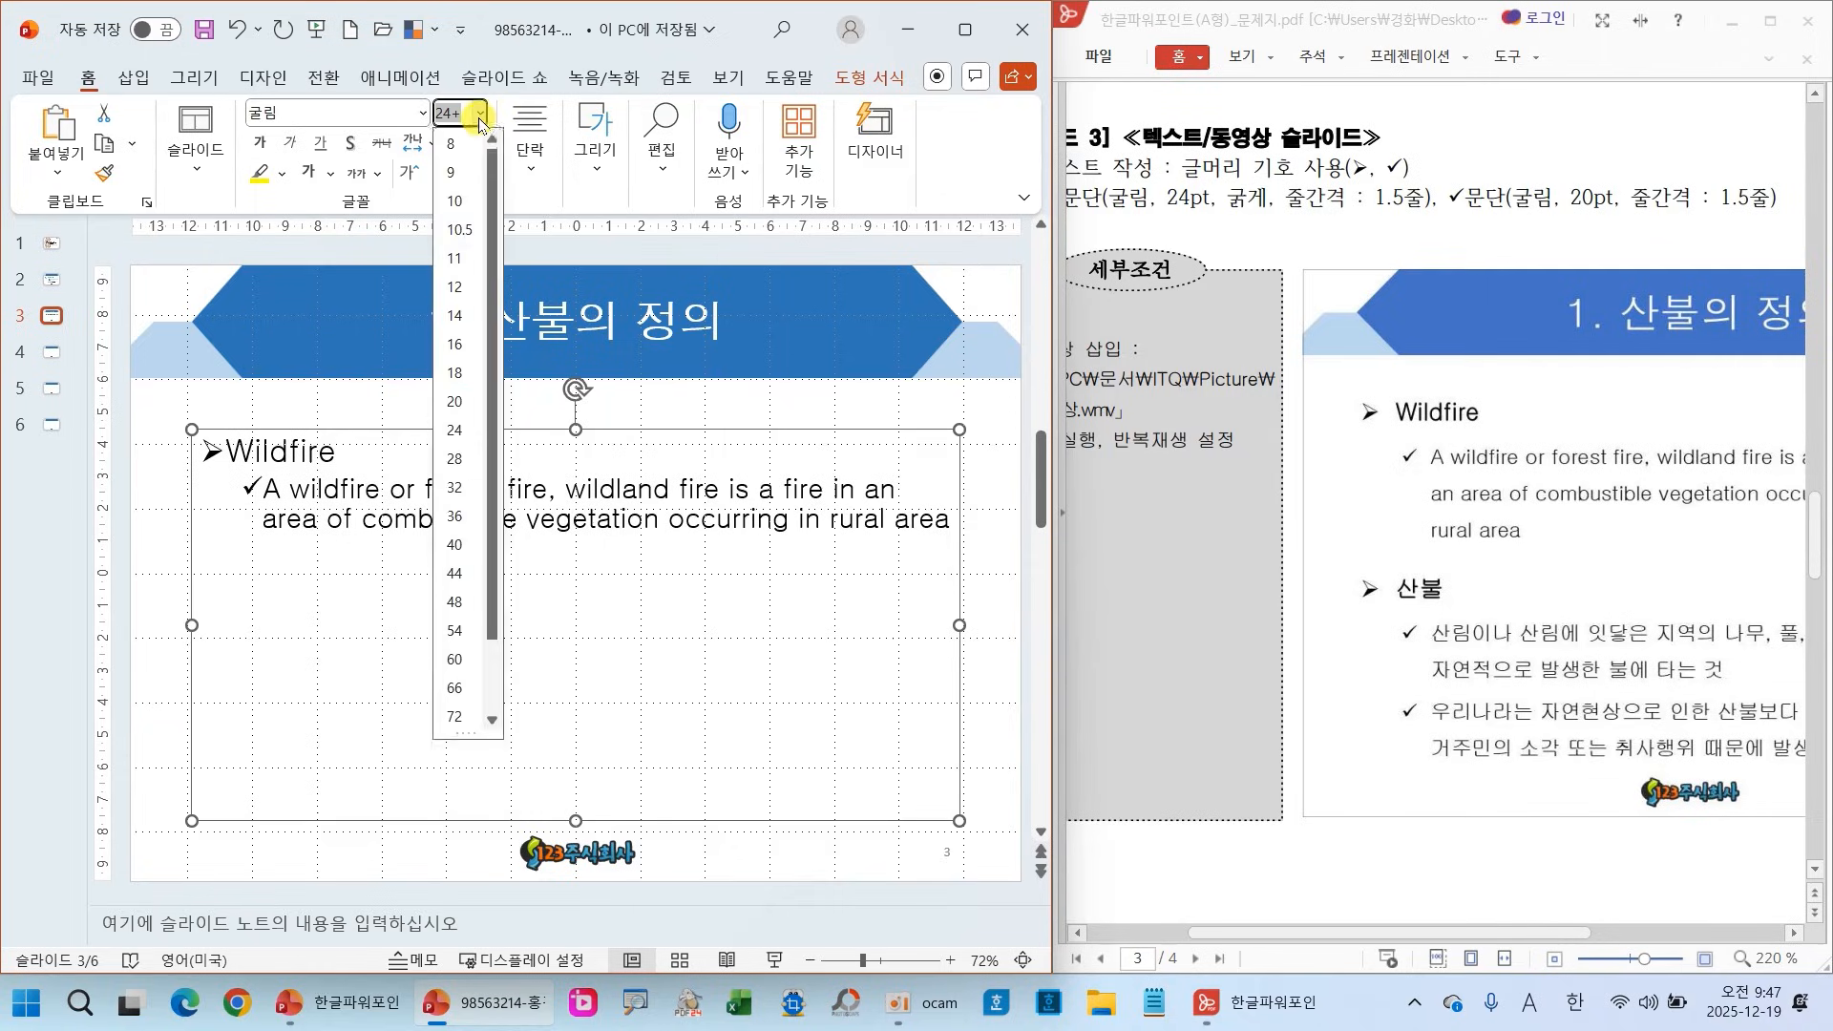
click(455, 402)
click(531, 151)
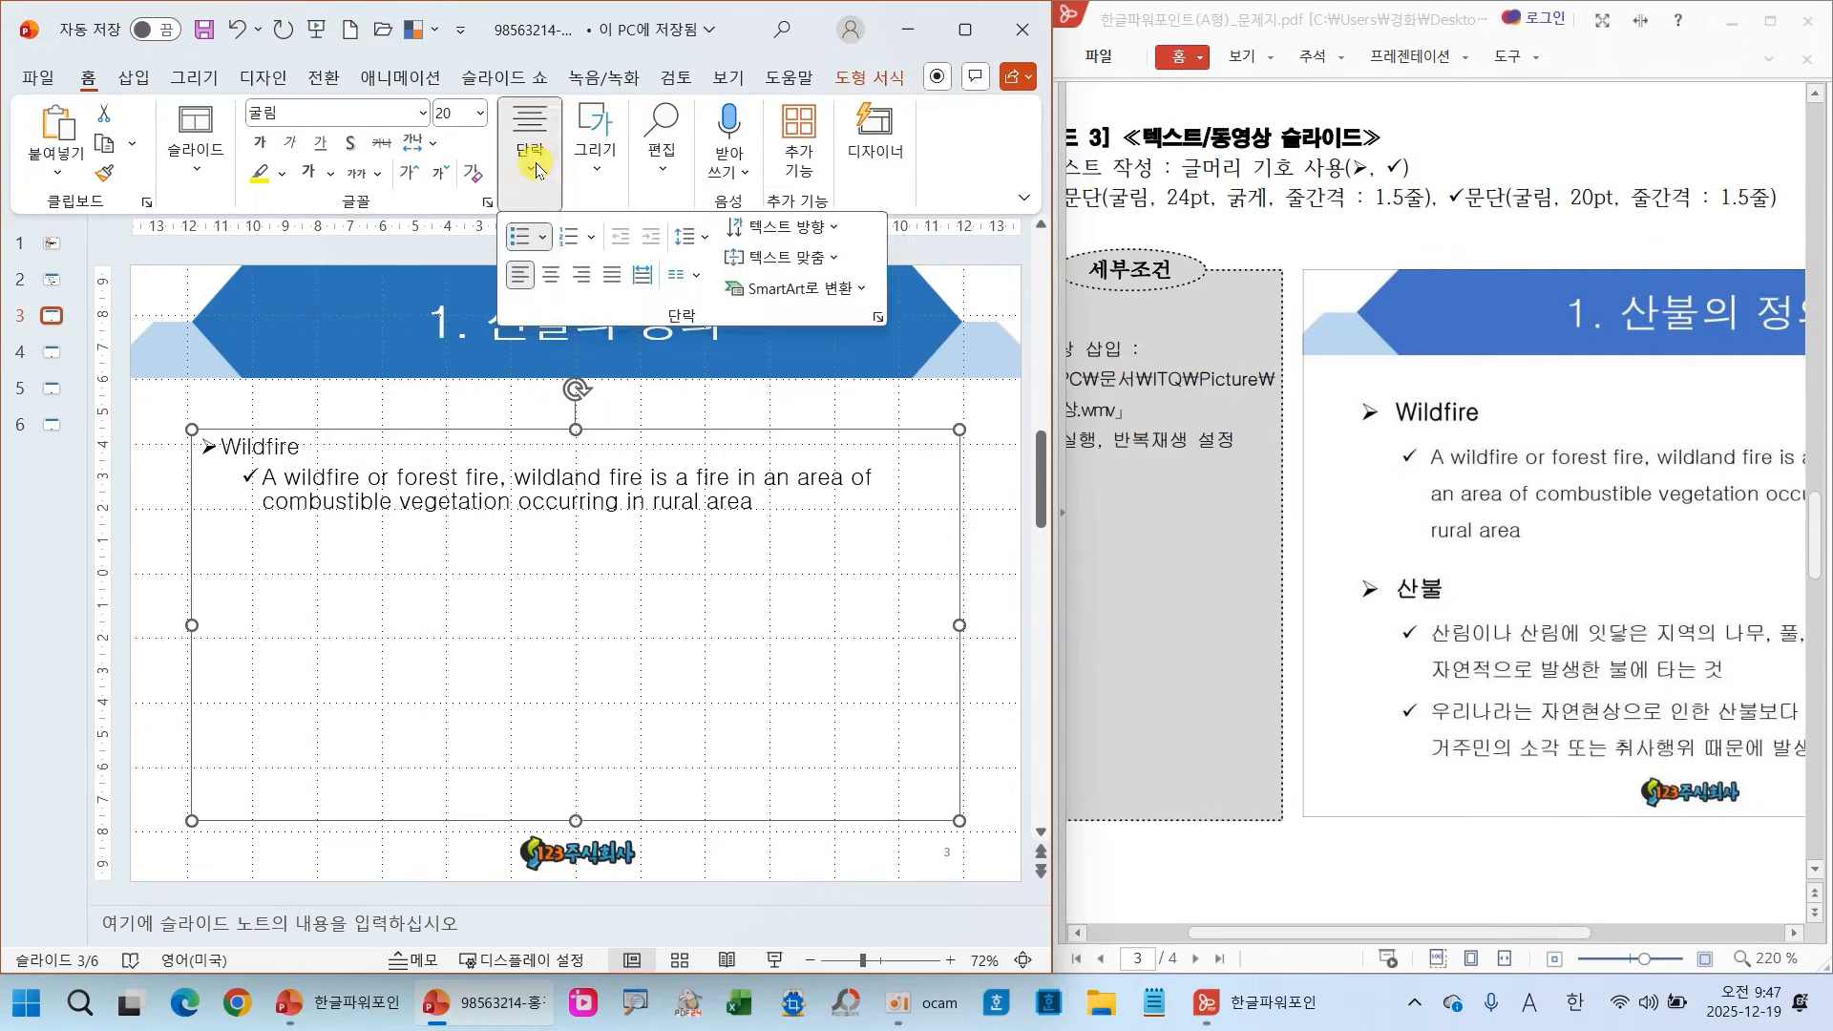
click(684, 239)
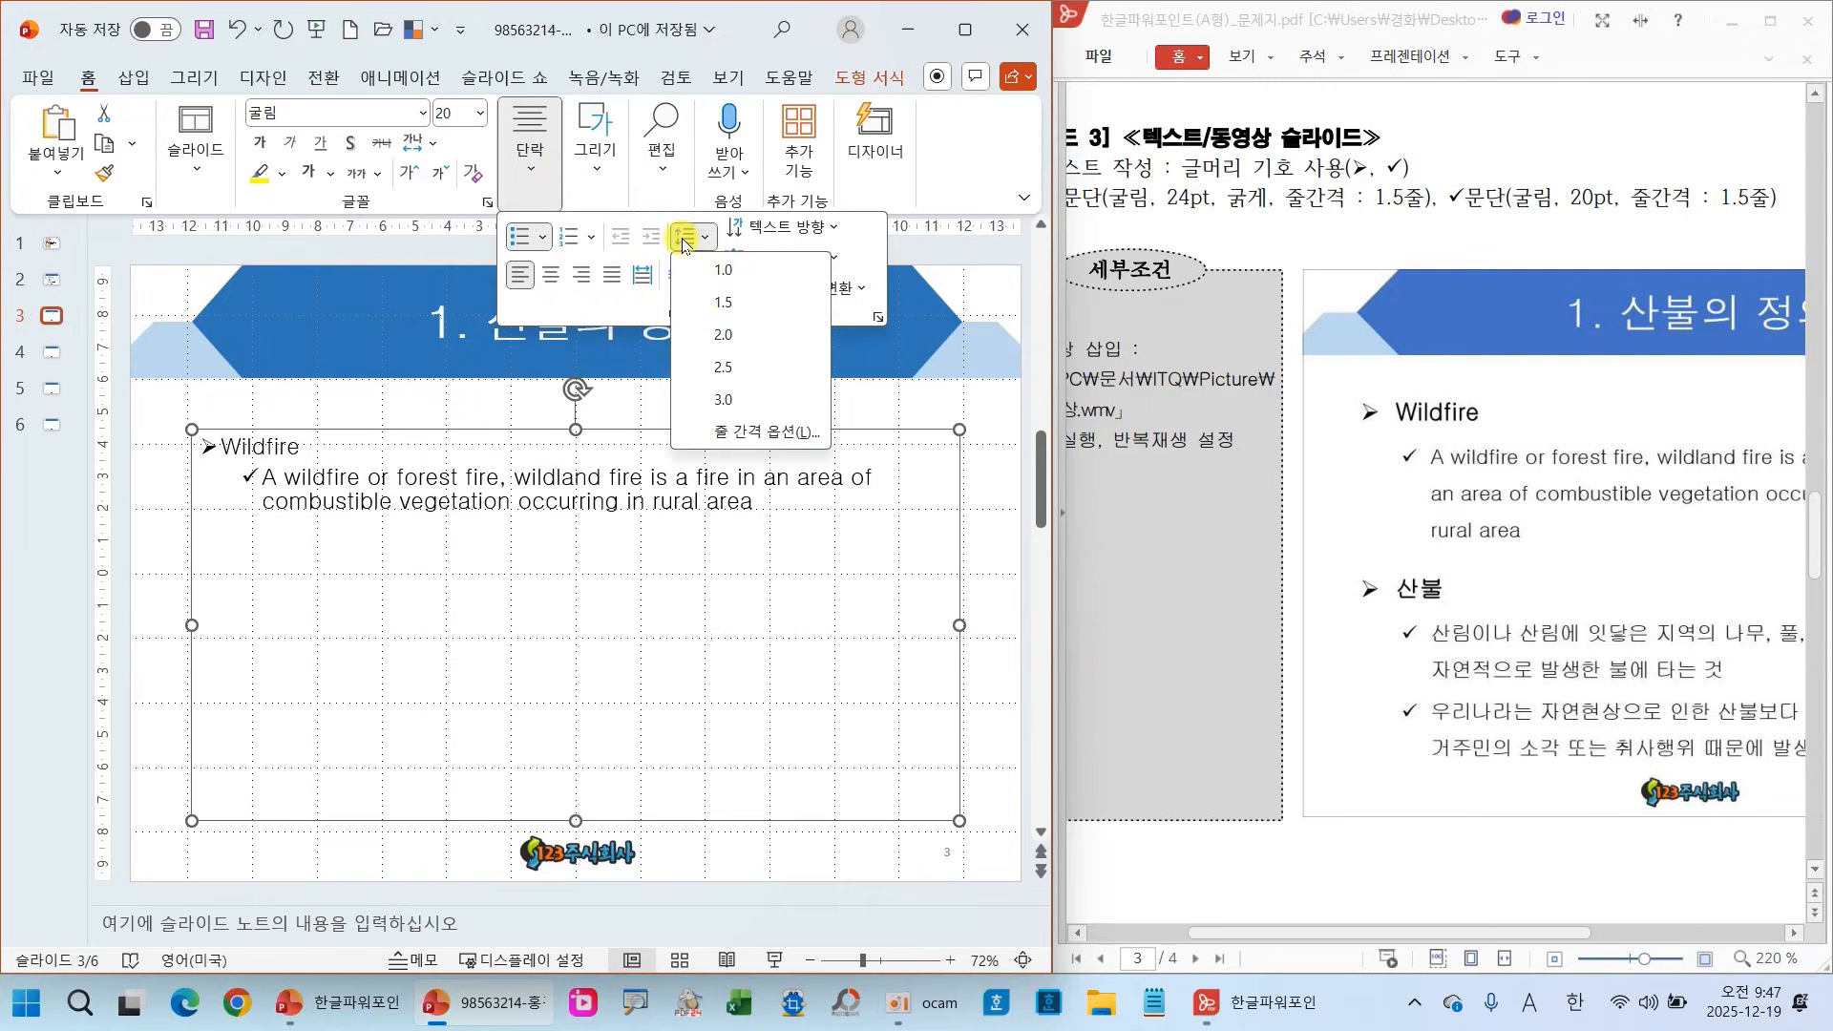
click(722, 302)
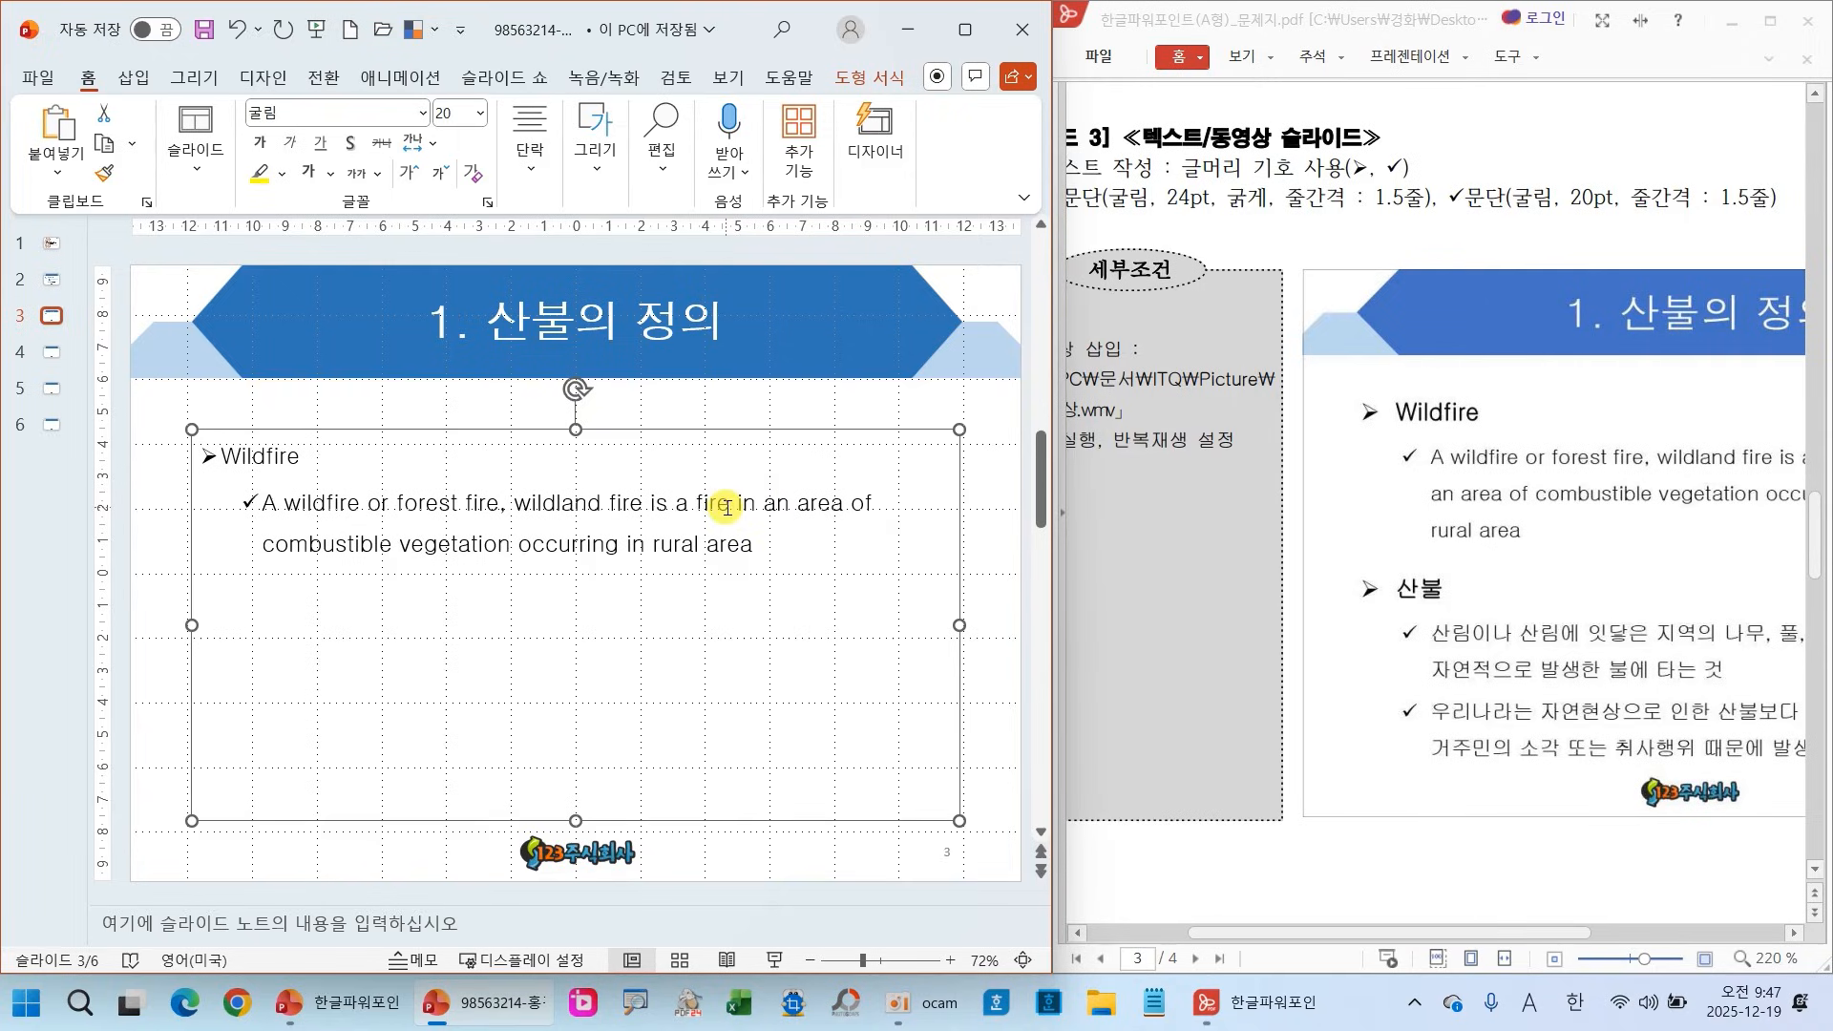
Make the Wildfire line 24 pt and bold, and widen the gap between its arrow bullet and the text
drag(308, 458, 201, 456)
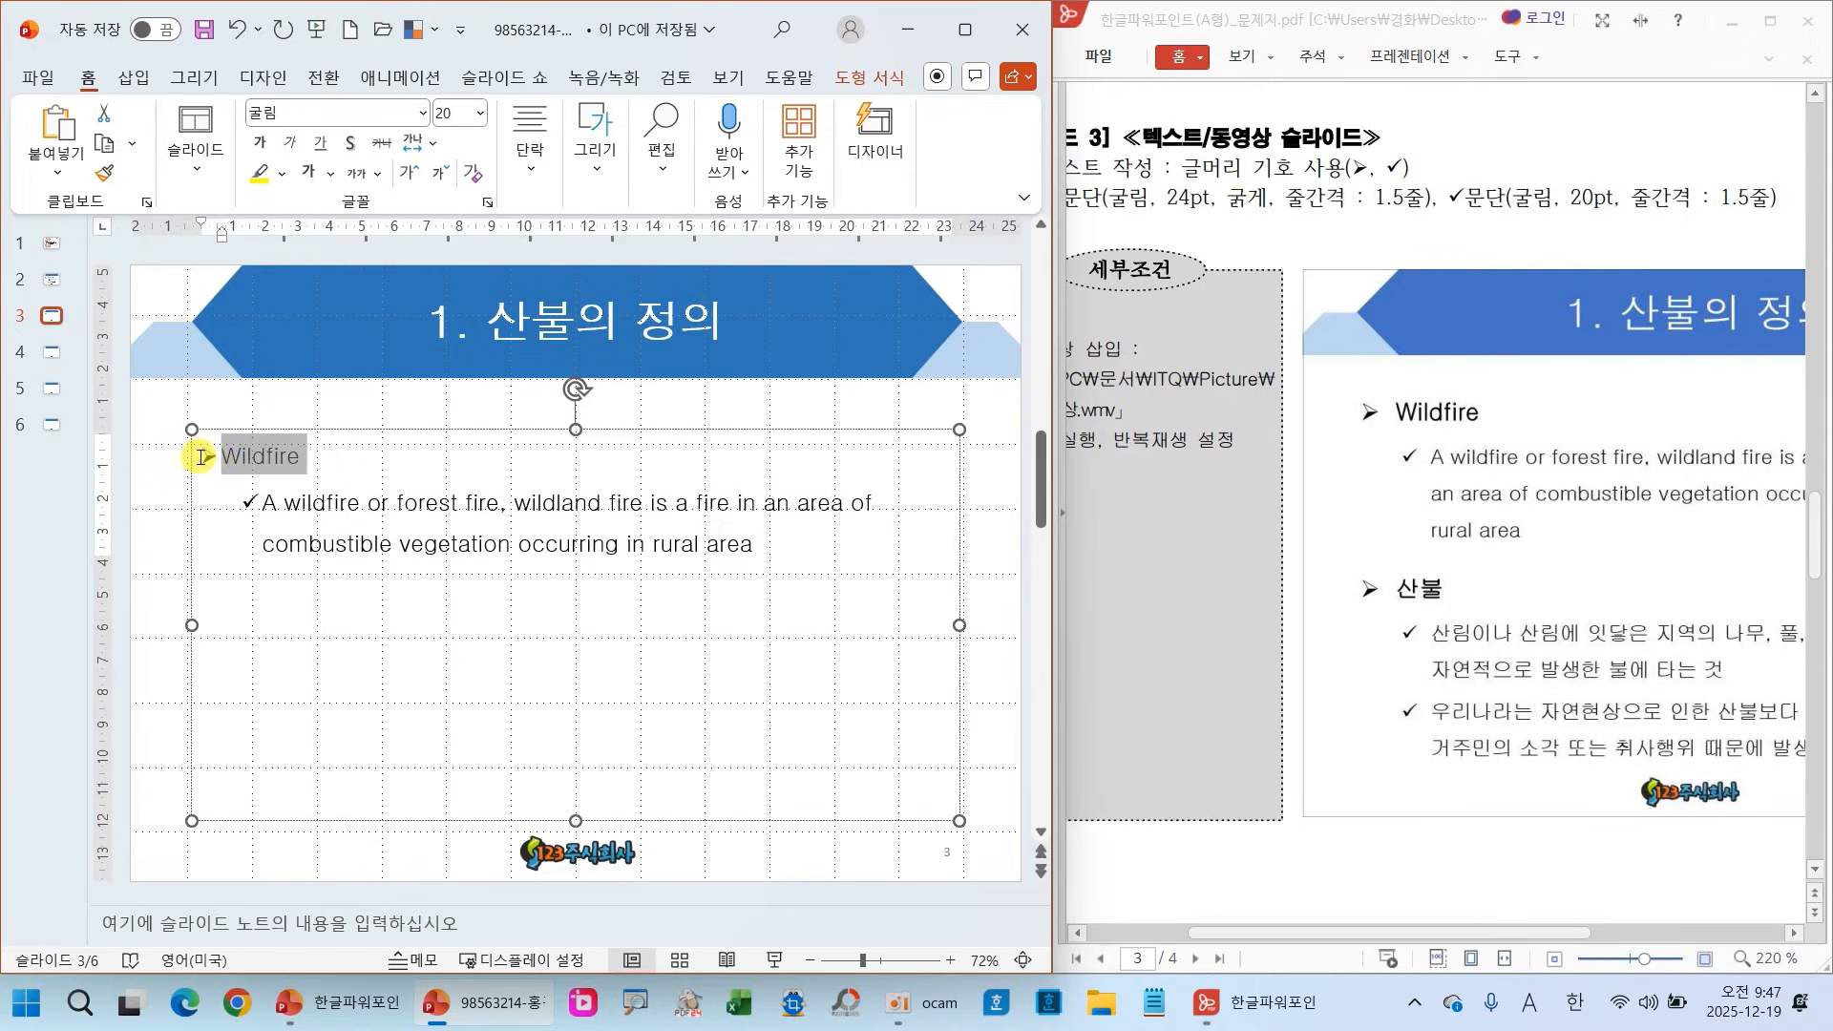
click(480, 114)
click(460, 427)
click(260, 142)
click(449, 500)
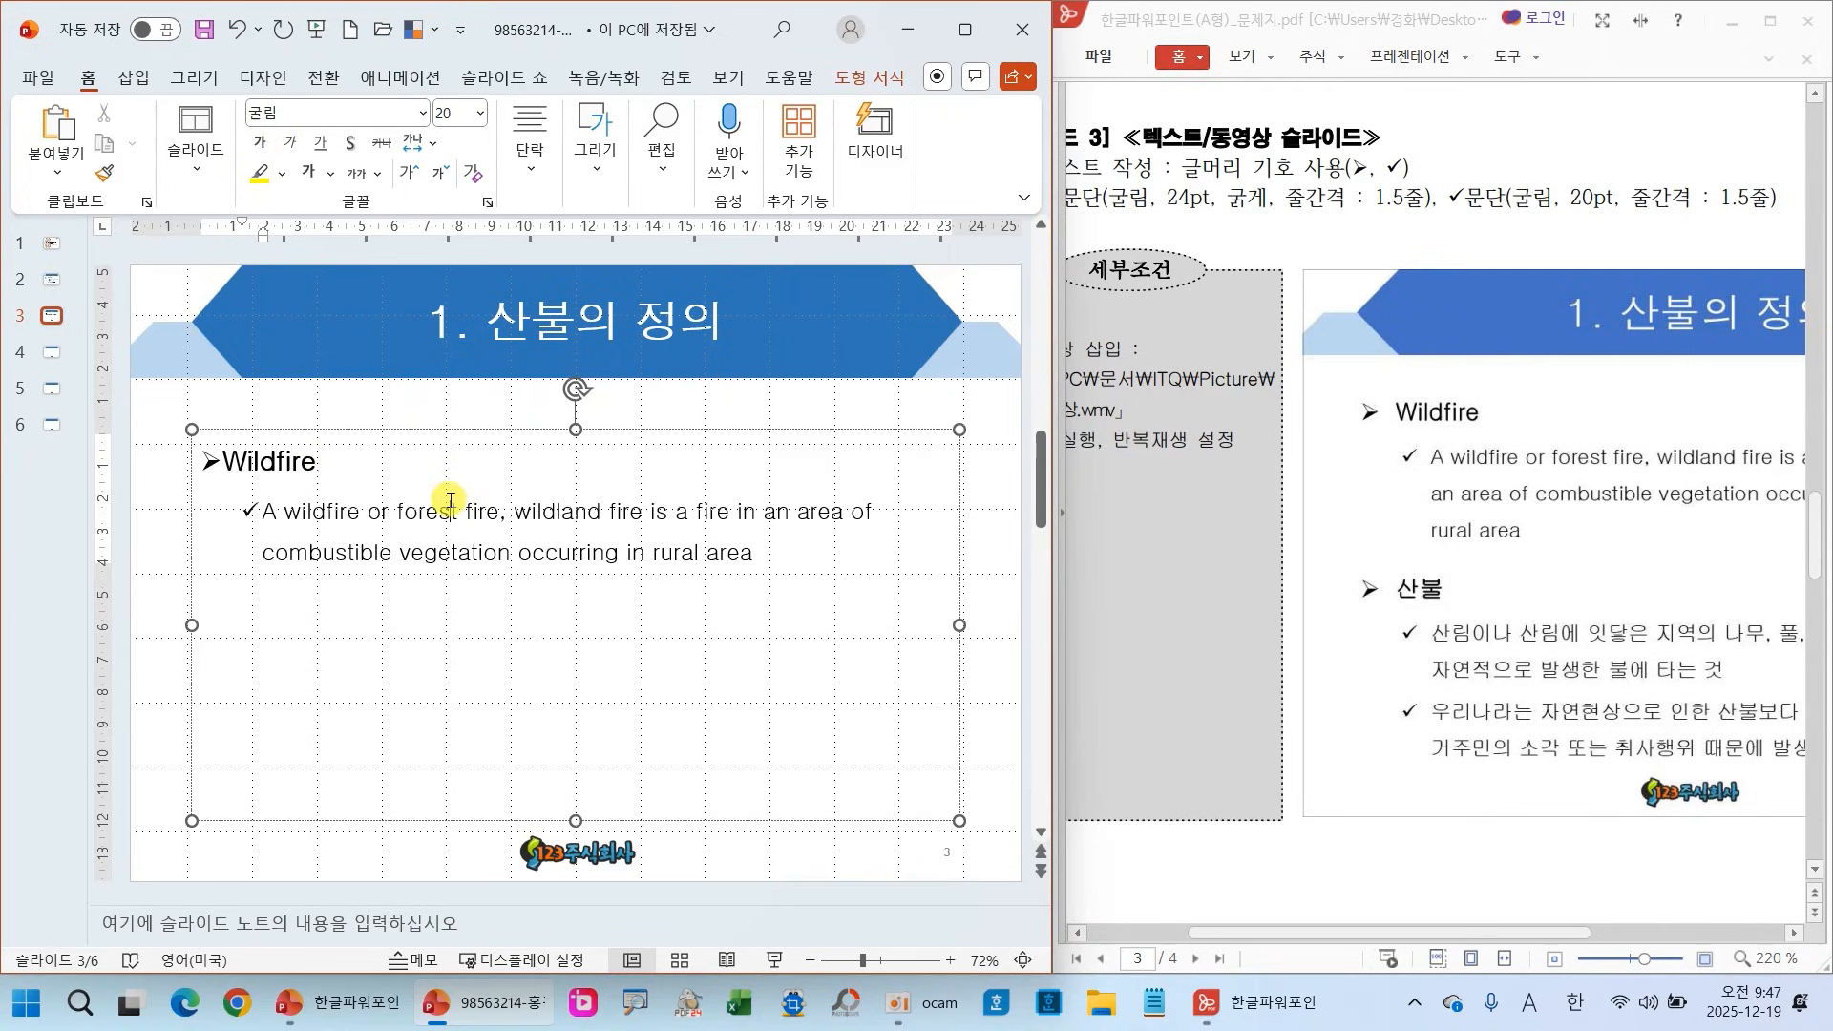
click(222, 462)
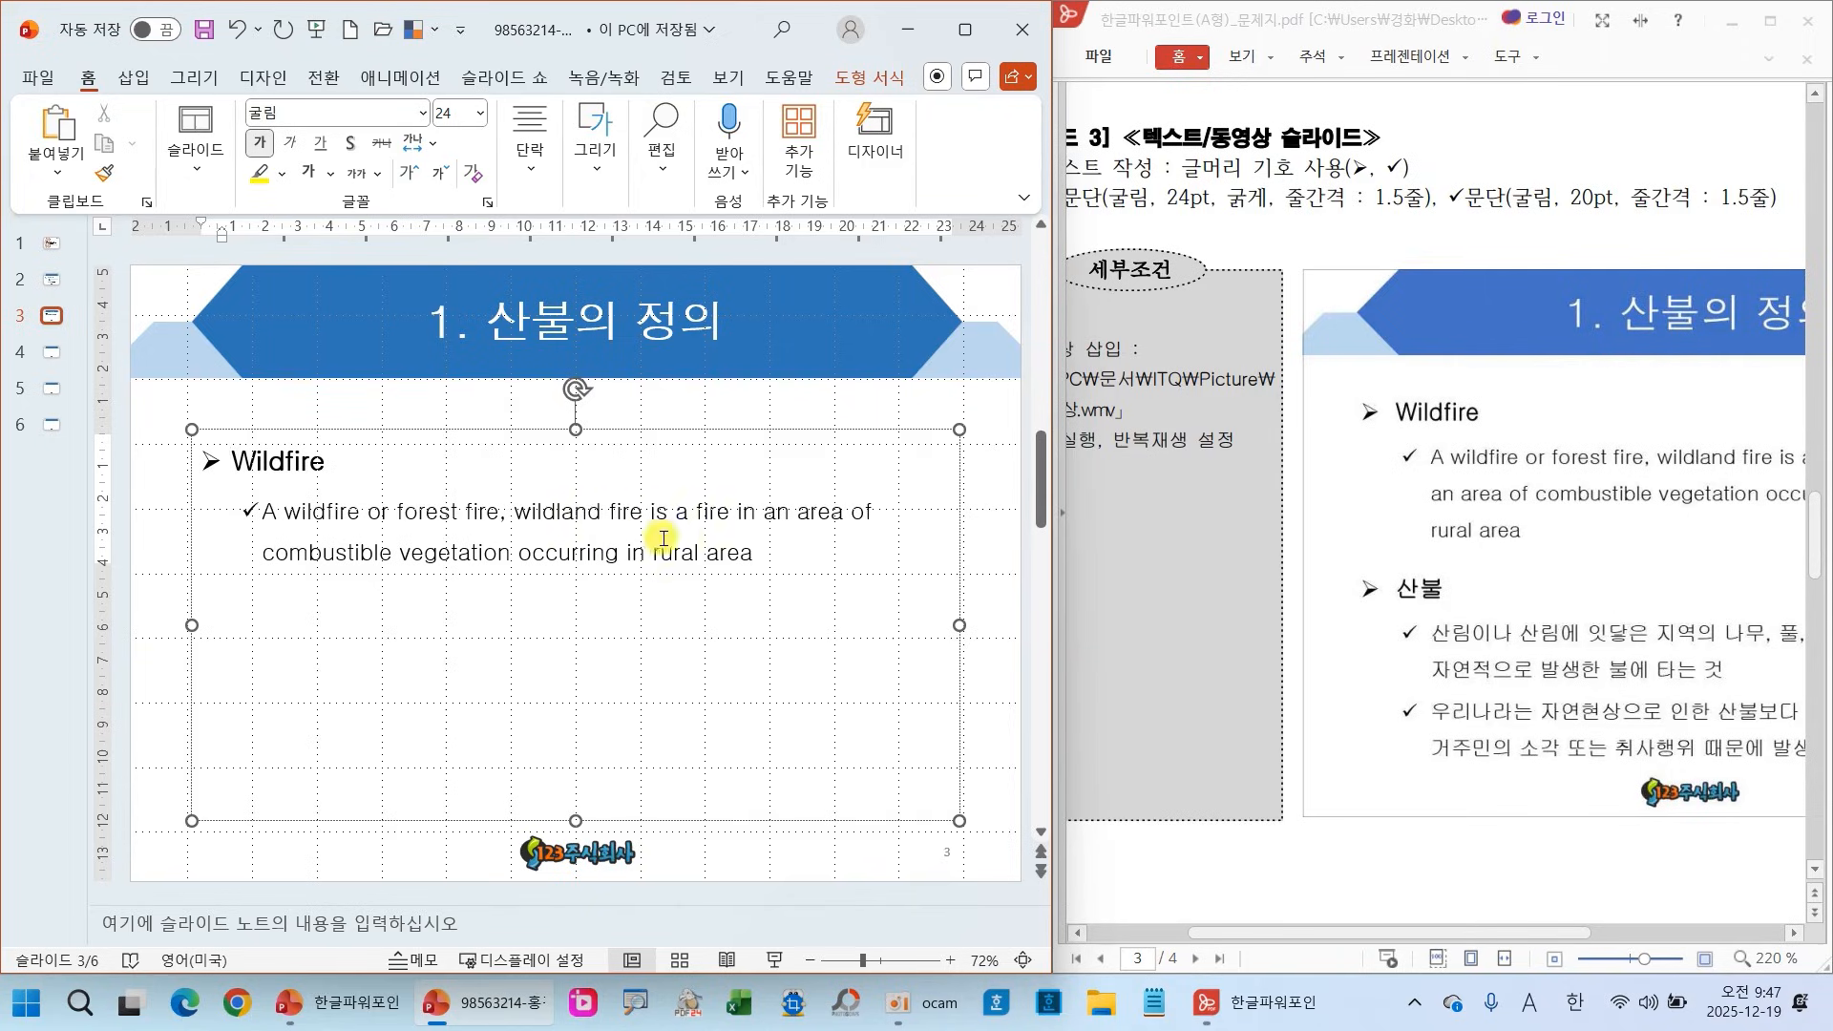
Narrow and shorten the Wildfire text box to wrap its sentence like the exam paper, and place a copy directly below it
drag(1366, 933, 1521, 924)
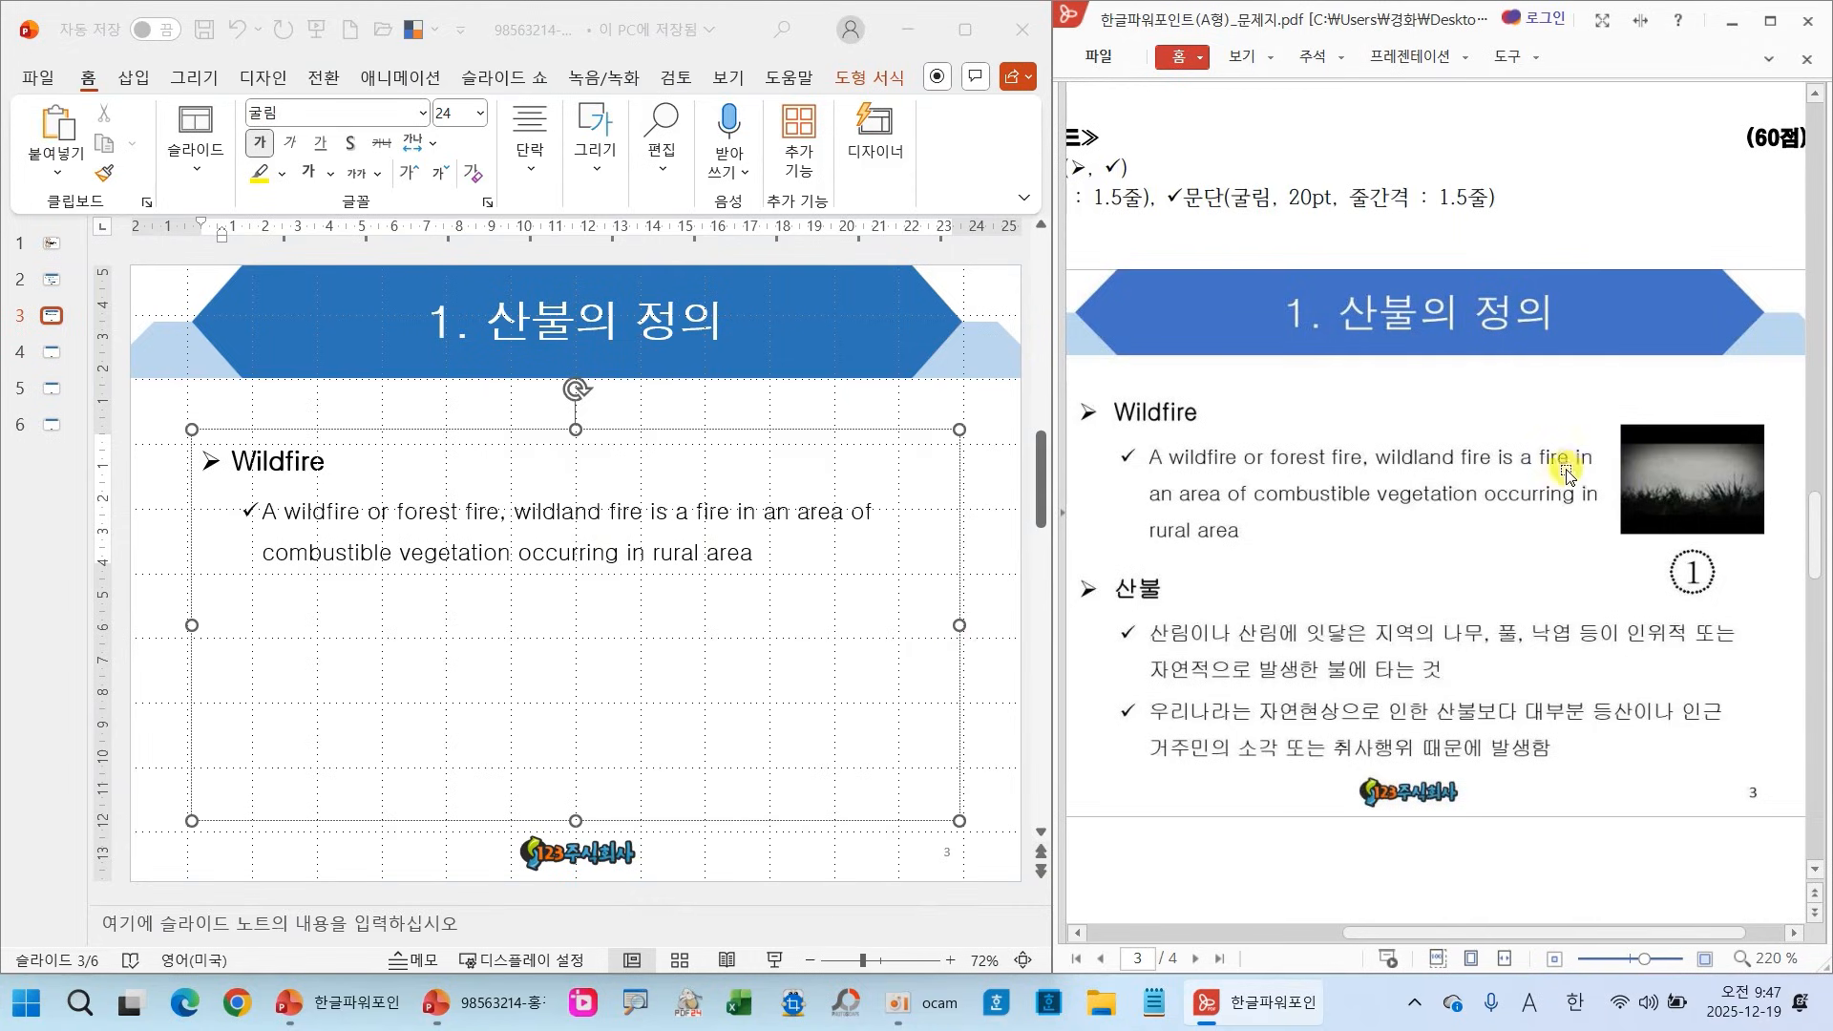
click(961, 626)
drag(961, 626, 779, 603)
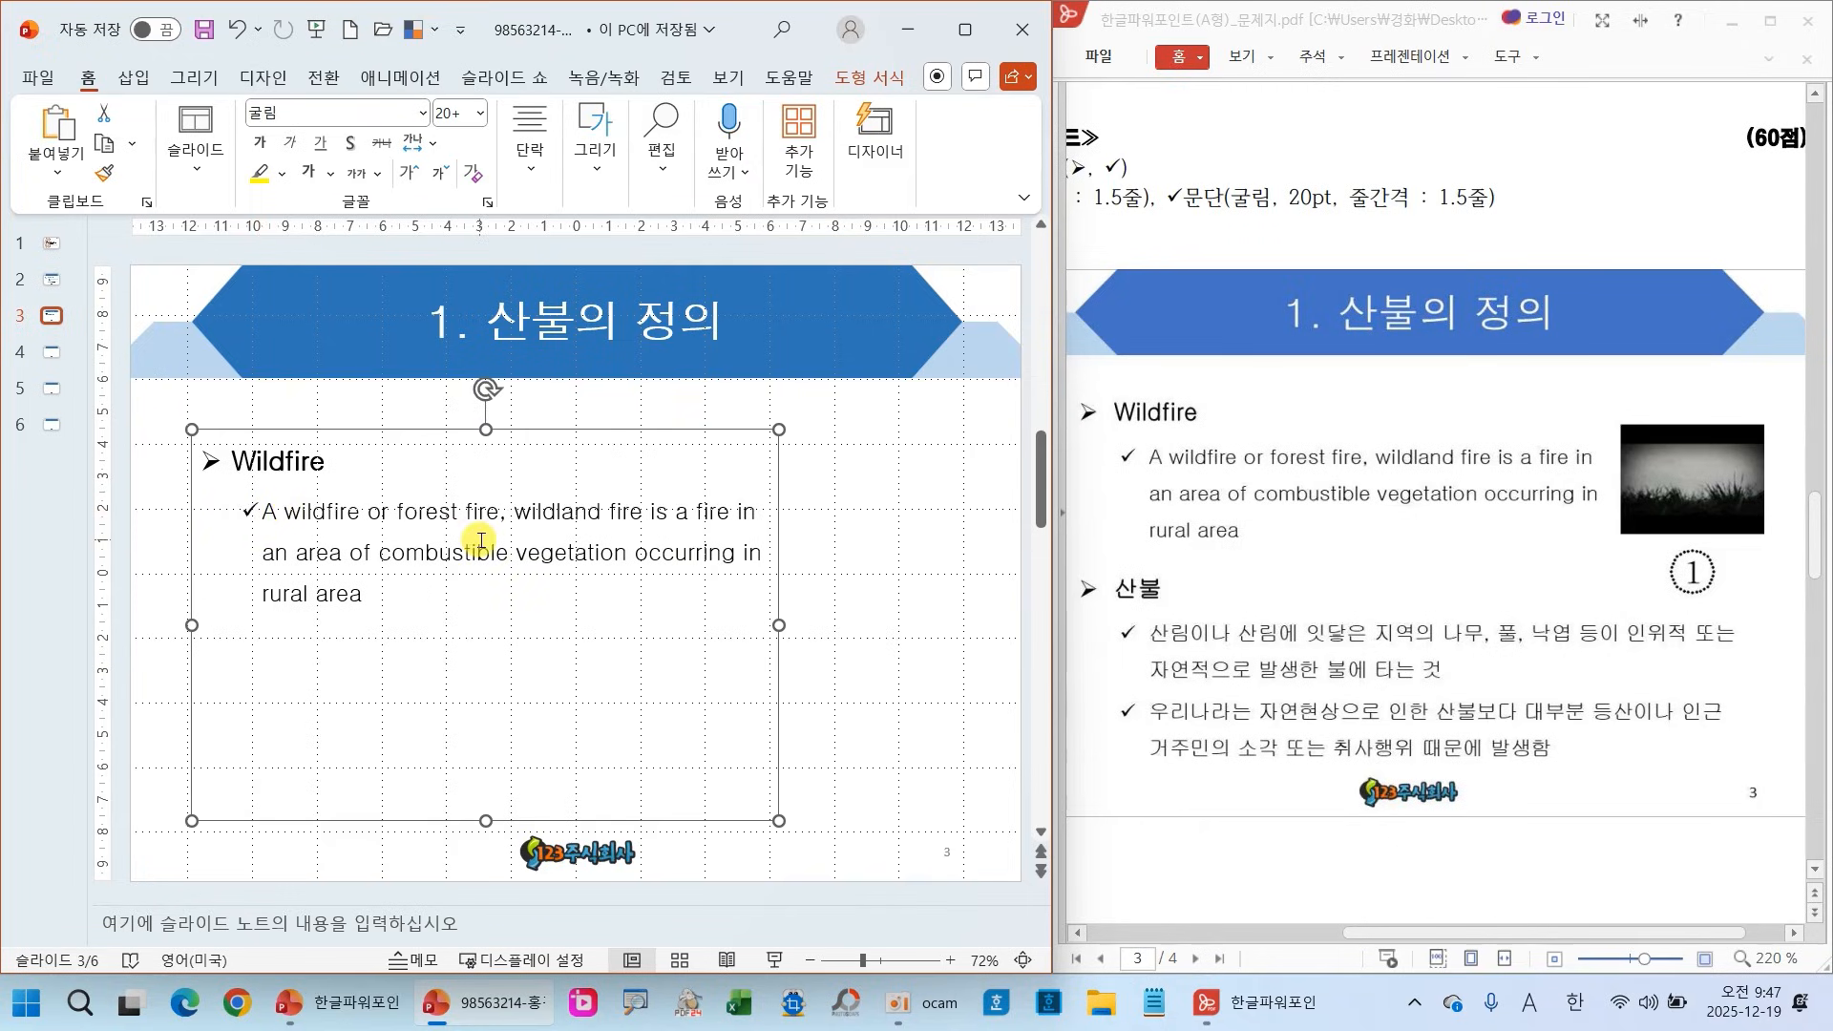
drag(486, 821, 565, 821)
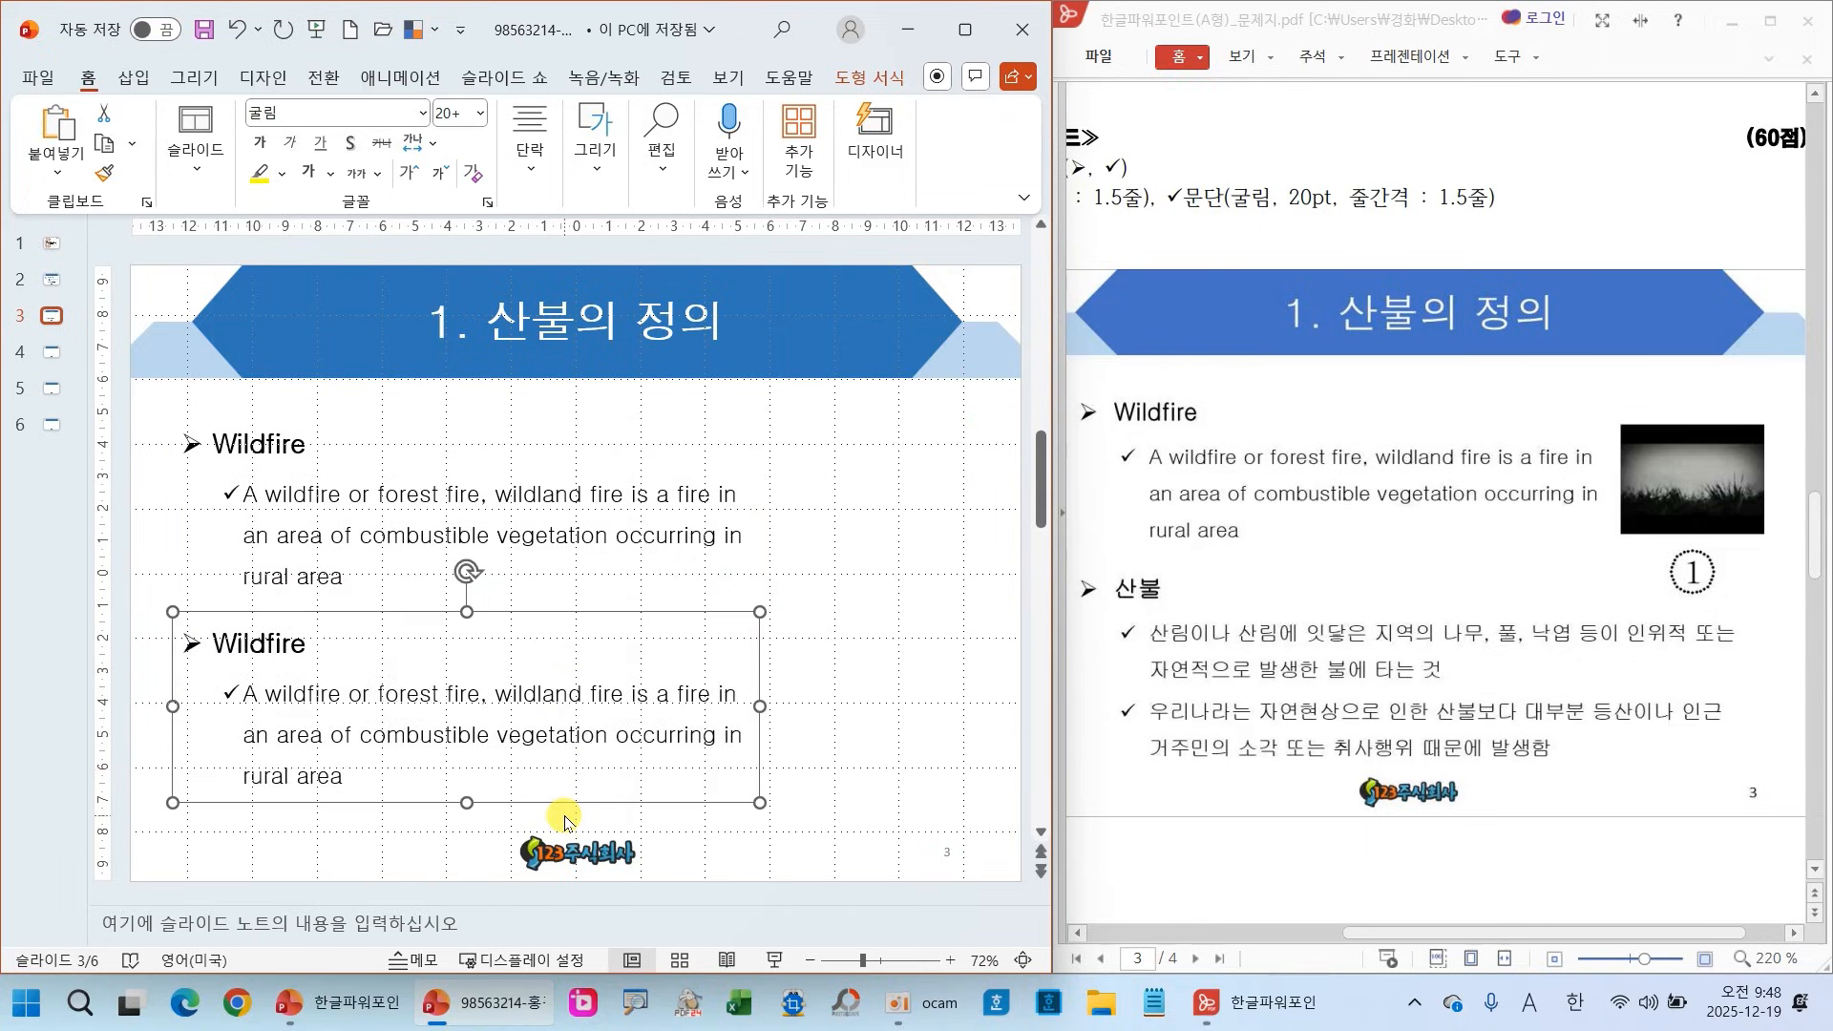
Replace the heading Wildfire in the copied text box with 산불
click(350, 645)
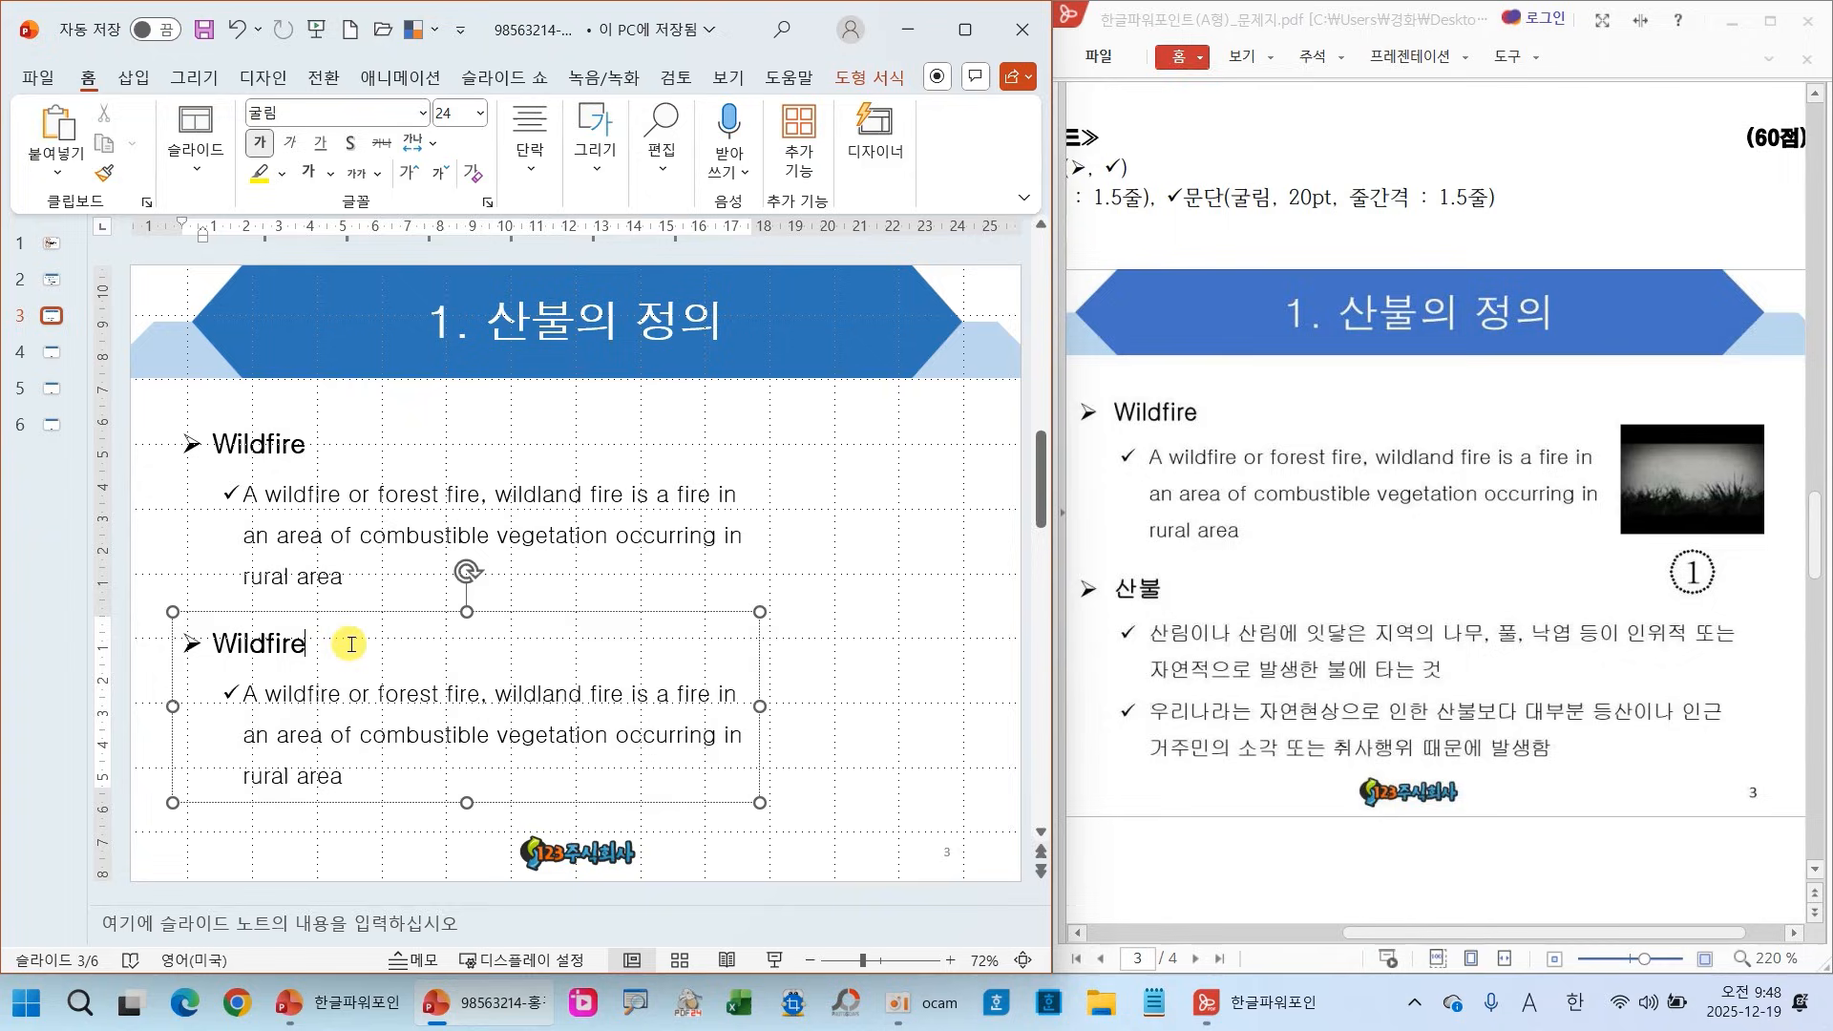
key(Hangul)
text(사)
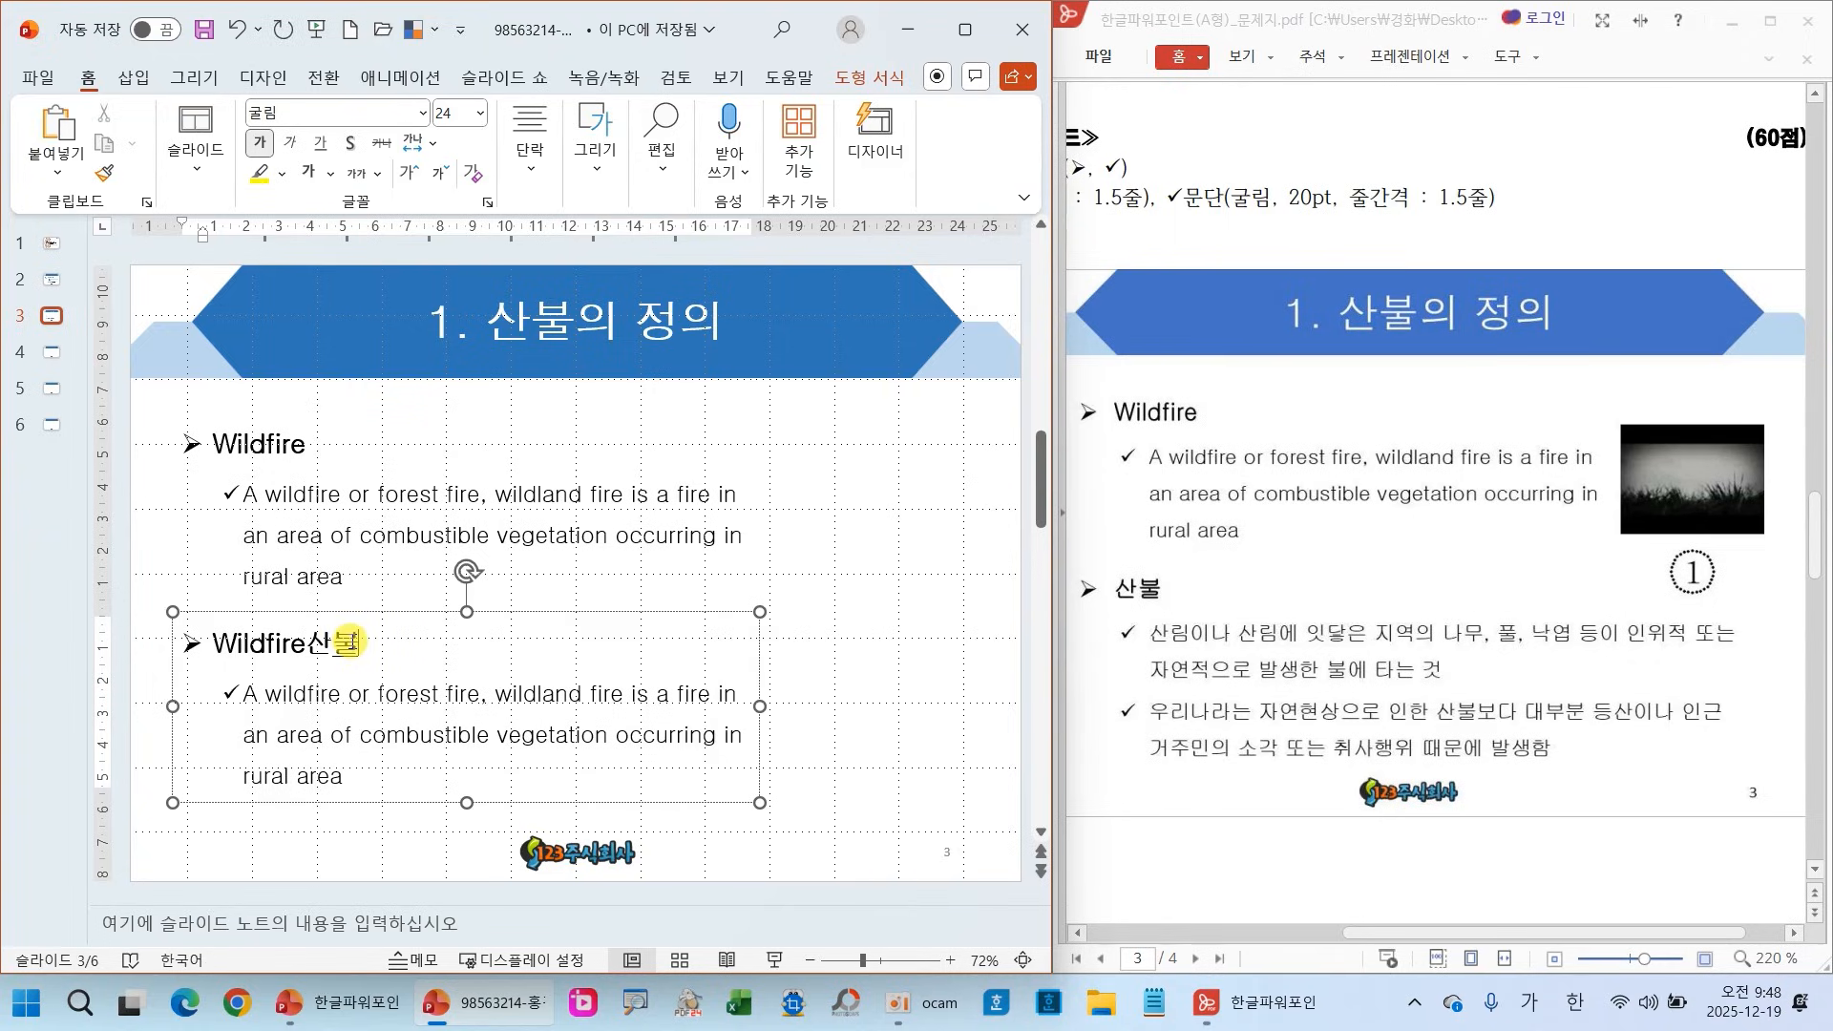
key(BackSpace)
key(BackSpace)
key(BackSpace)
key(BackSpace)
key(BackSpace)
key(BackSpace)
key(BackSpace)
key(BackSpace)
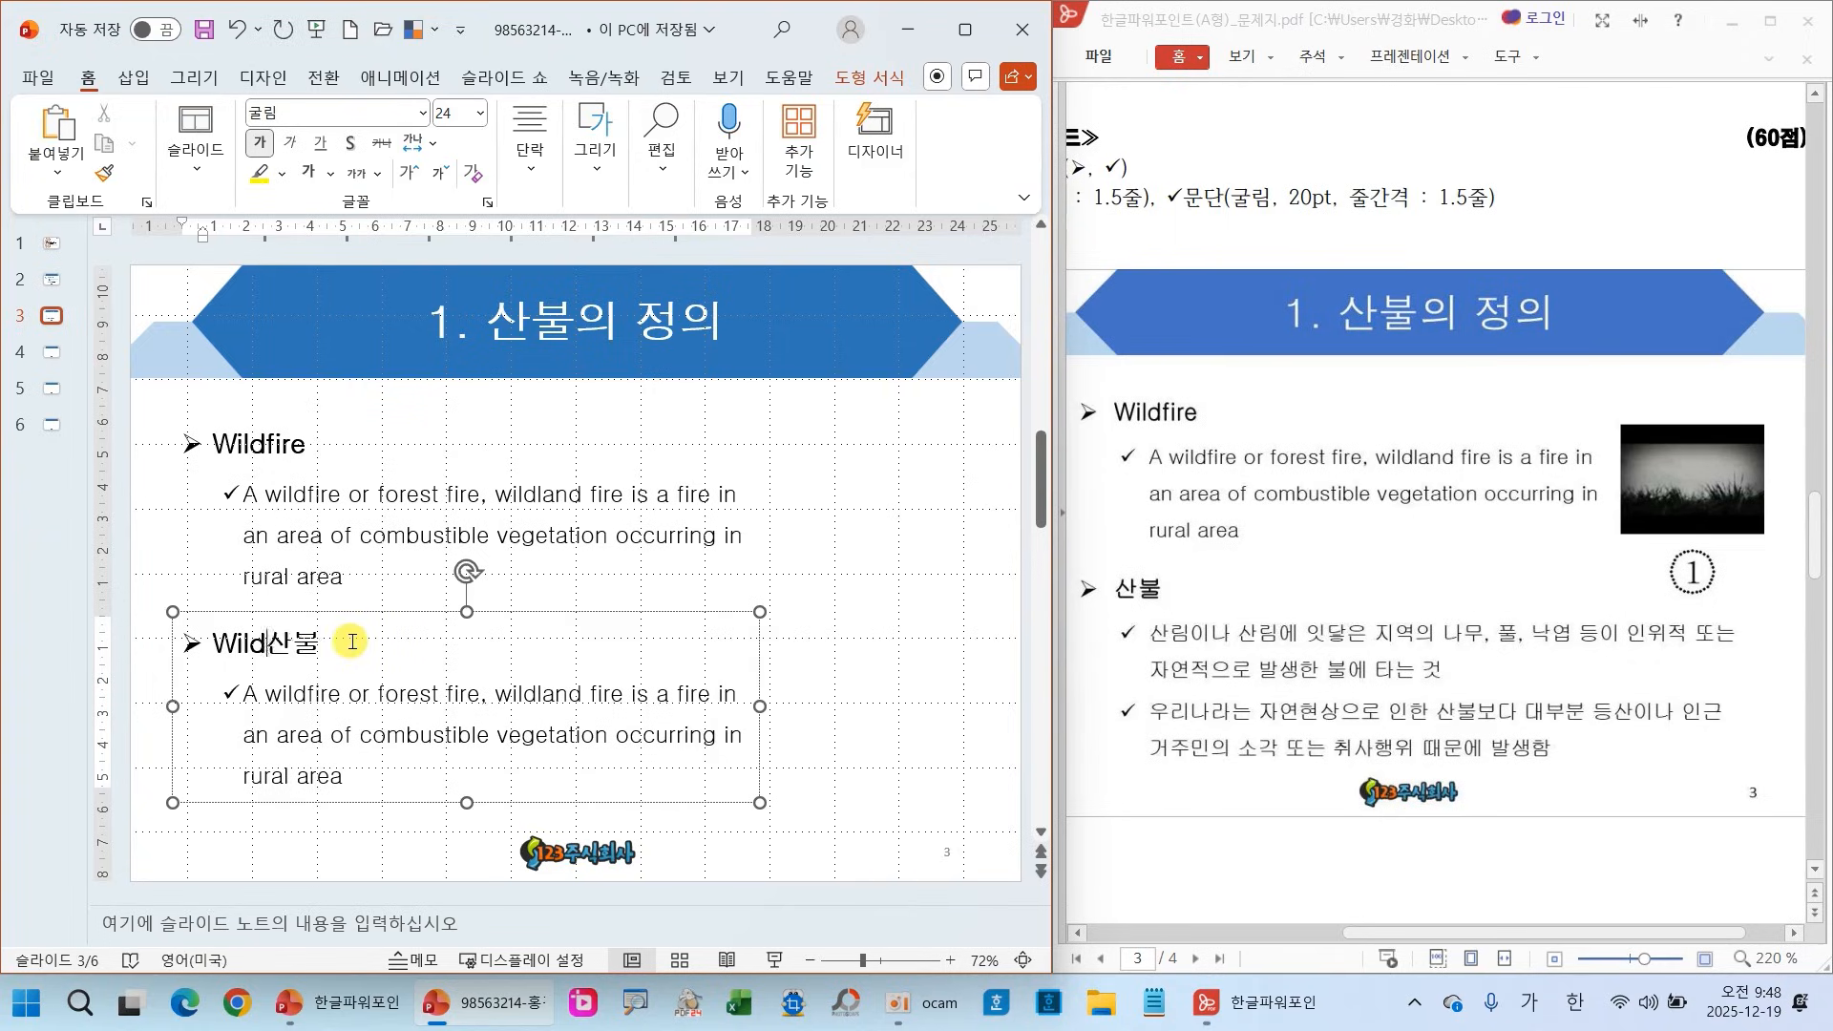
Replace the English sentence under 산불 with the exam paper's two ✓ items beginning "산림이나 산림에" and "우리나라는 자연현상으로"
click(242, 694)
text(산림이나)
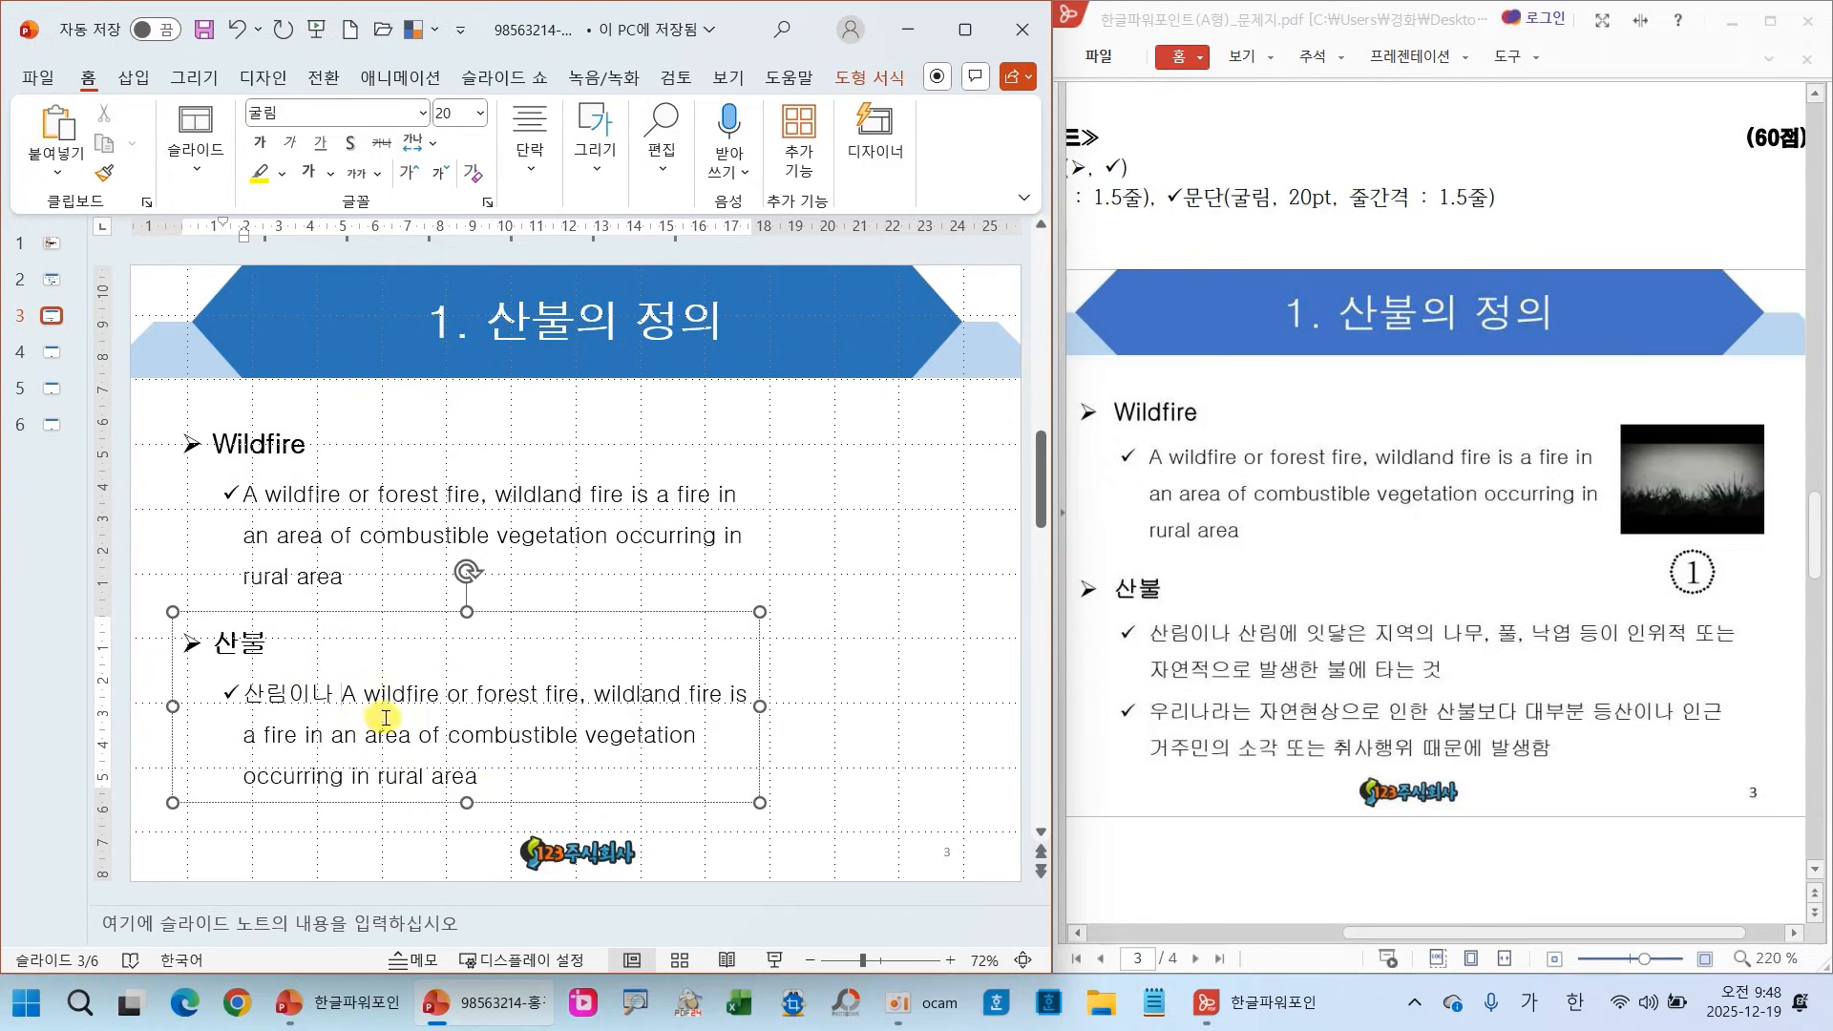
drag(342, 694, 538, 786)
key(BackSpace)
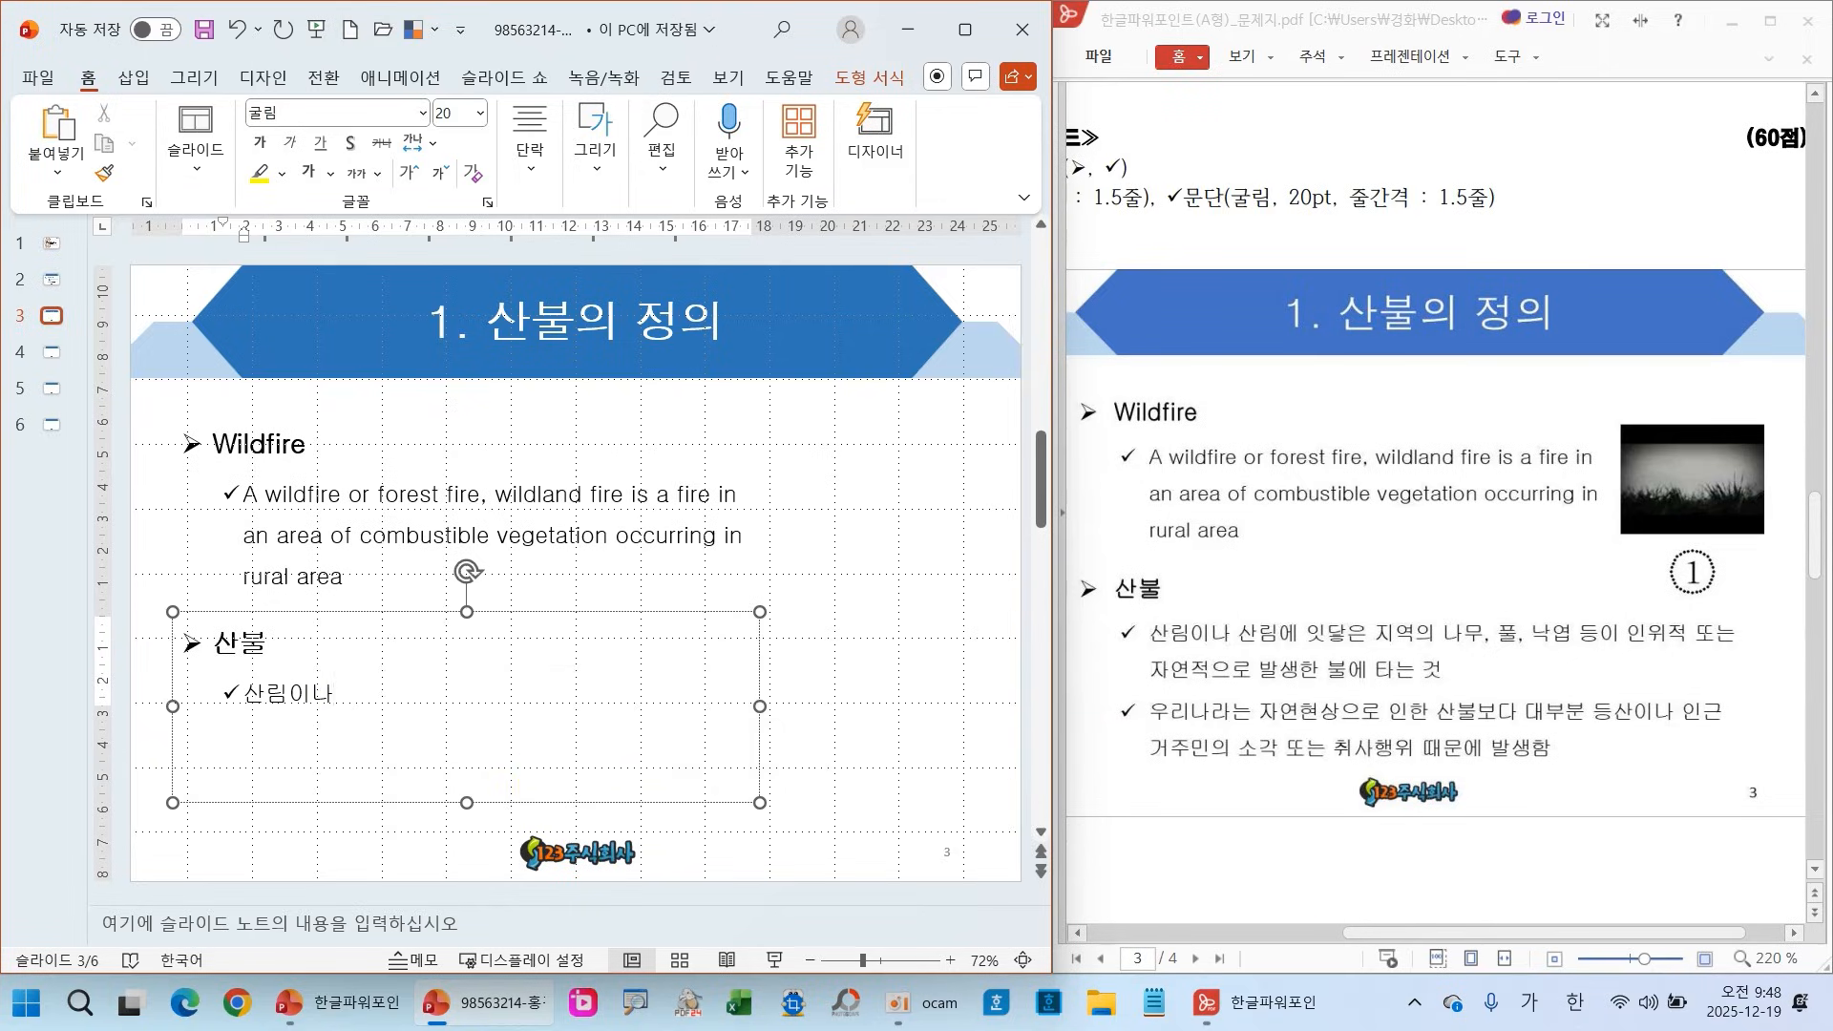
text(산림에 잇닿은 지역의 나무, 풀, 낙엽 등이 인위적 또는 자연적으로 발생한 불에 타는 것 우리나라는 자연현상으로 인한 산불보다 대부분 등산이나 인근 거주민의 소각 또는 취사행위 때문에 발생함)
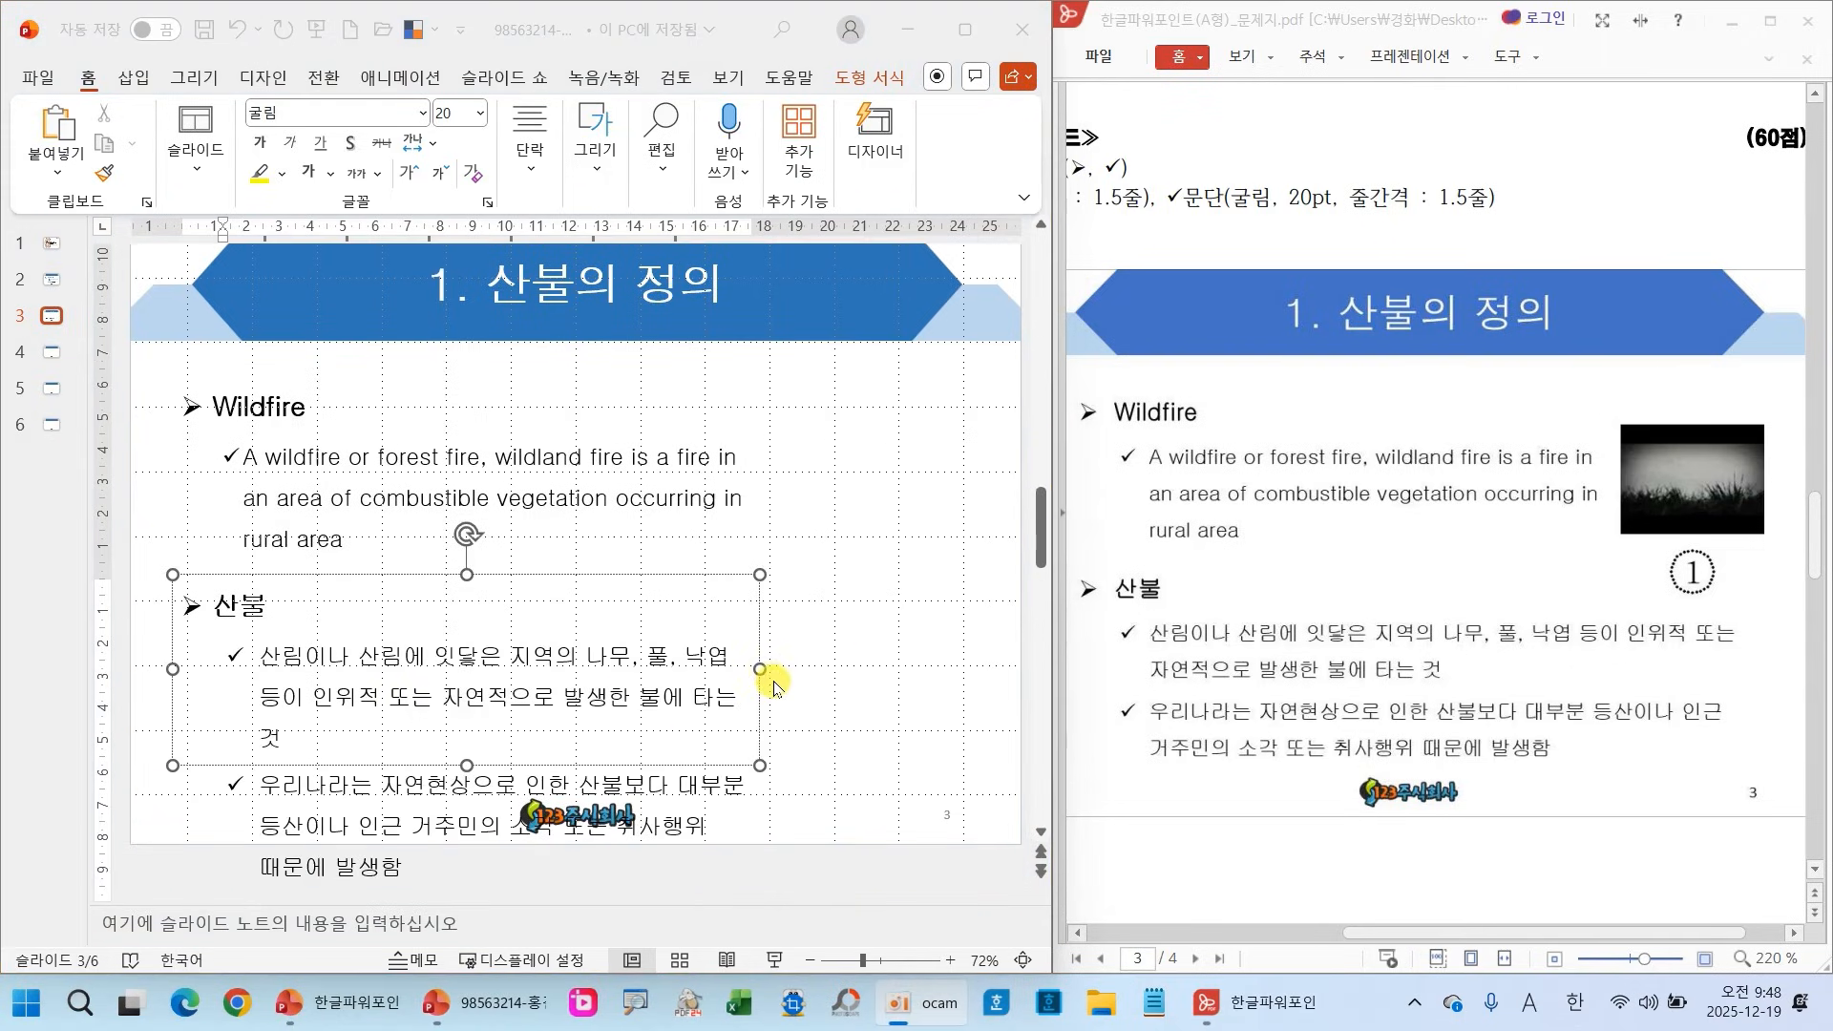
Widen the 산불 text box to match the exam paper's line breaks and extend its lower edge to enclose all the text
mouse_move(776, 685)
mouse_down()
mouse_move(756, 691)
mouse_move(789, 685)
mouse_move(759, 666)
mouse_move(959, 669)
mouse_up()
scroll(887, 725, up, 1)
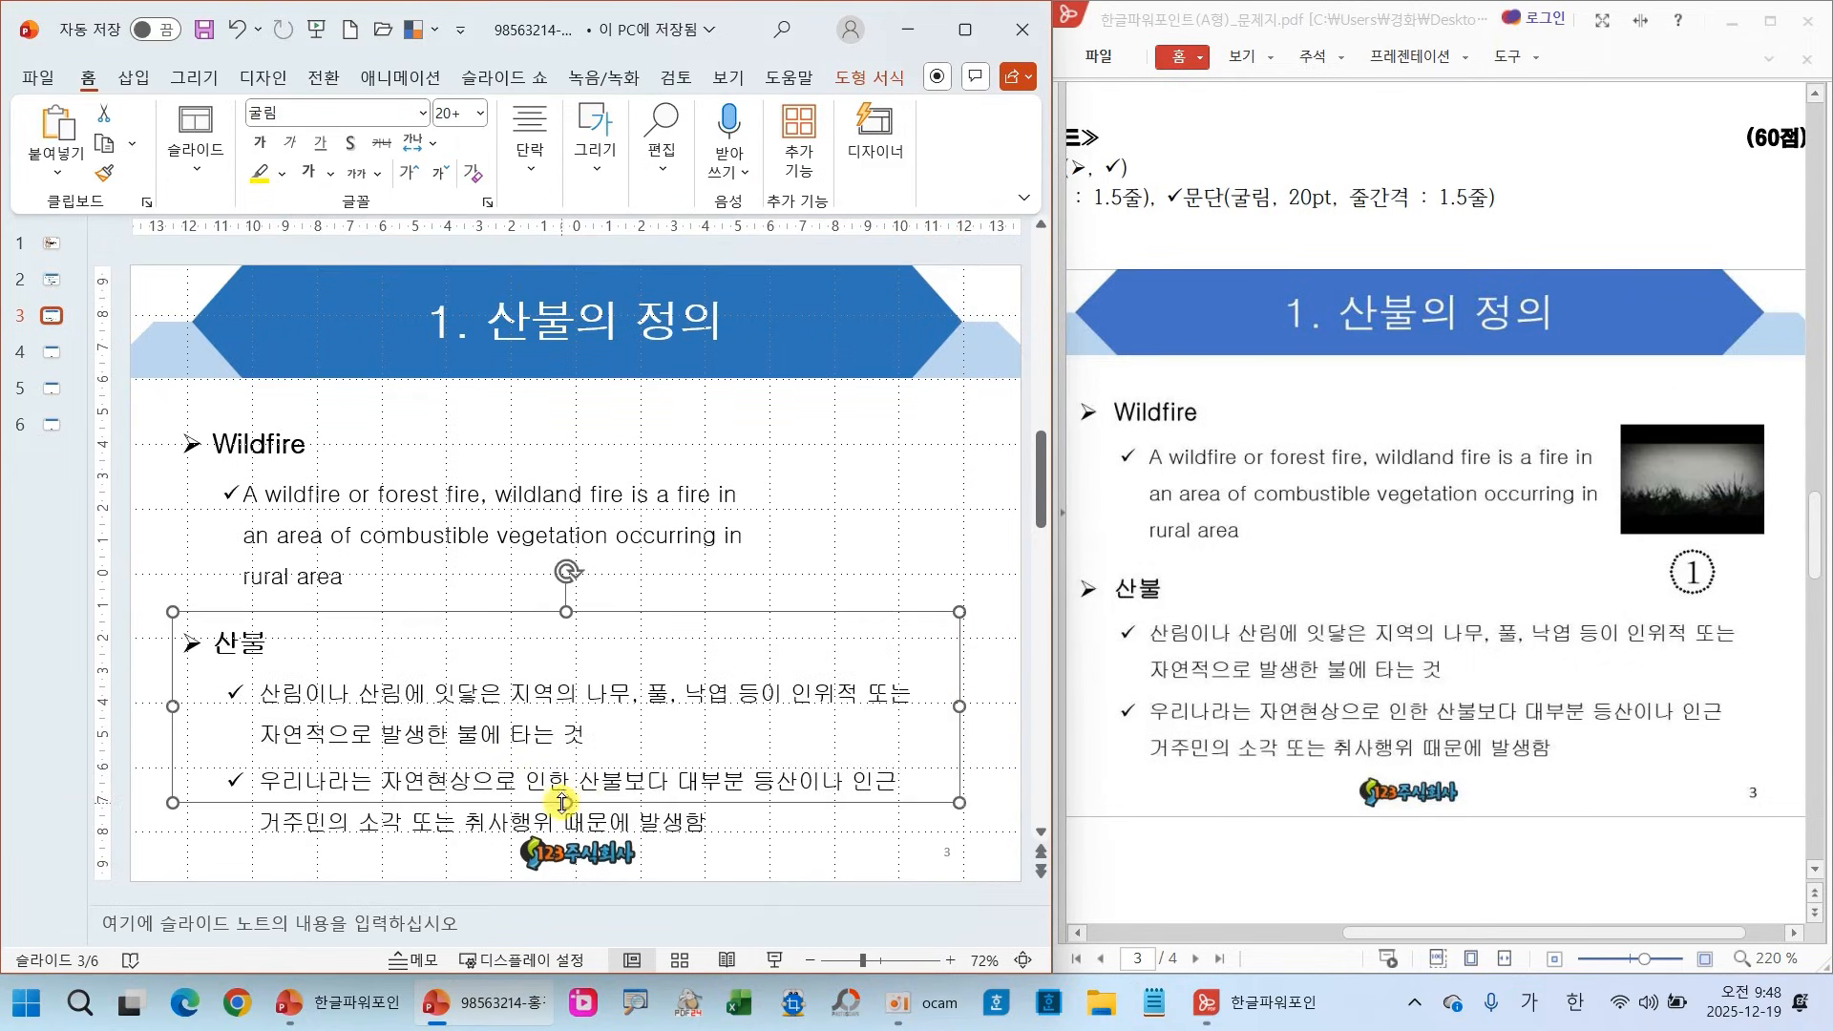
drag(566, 803, 565, 849)
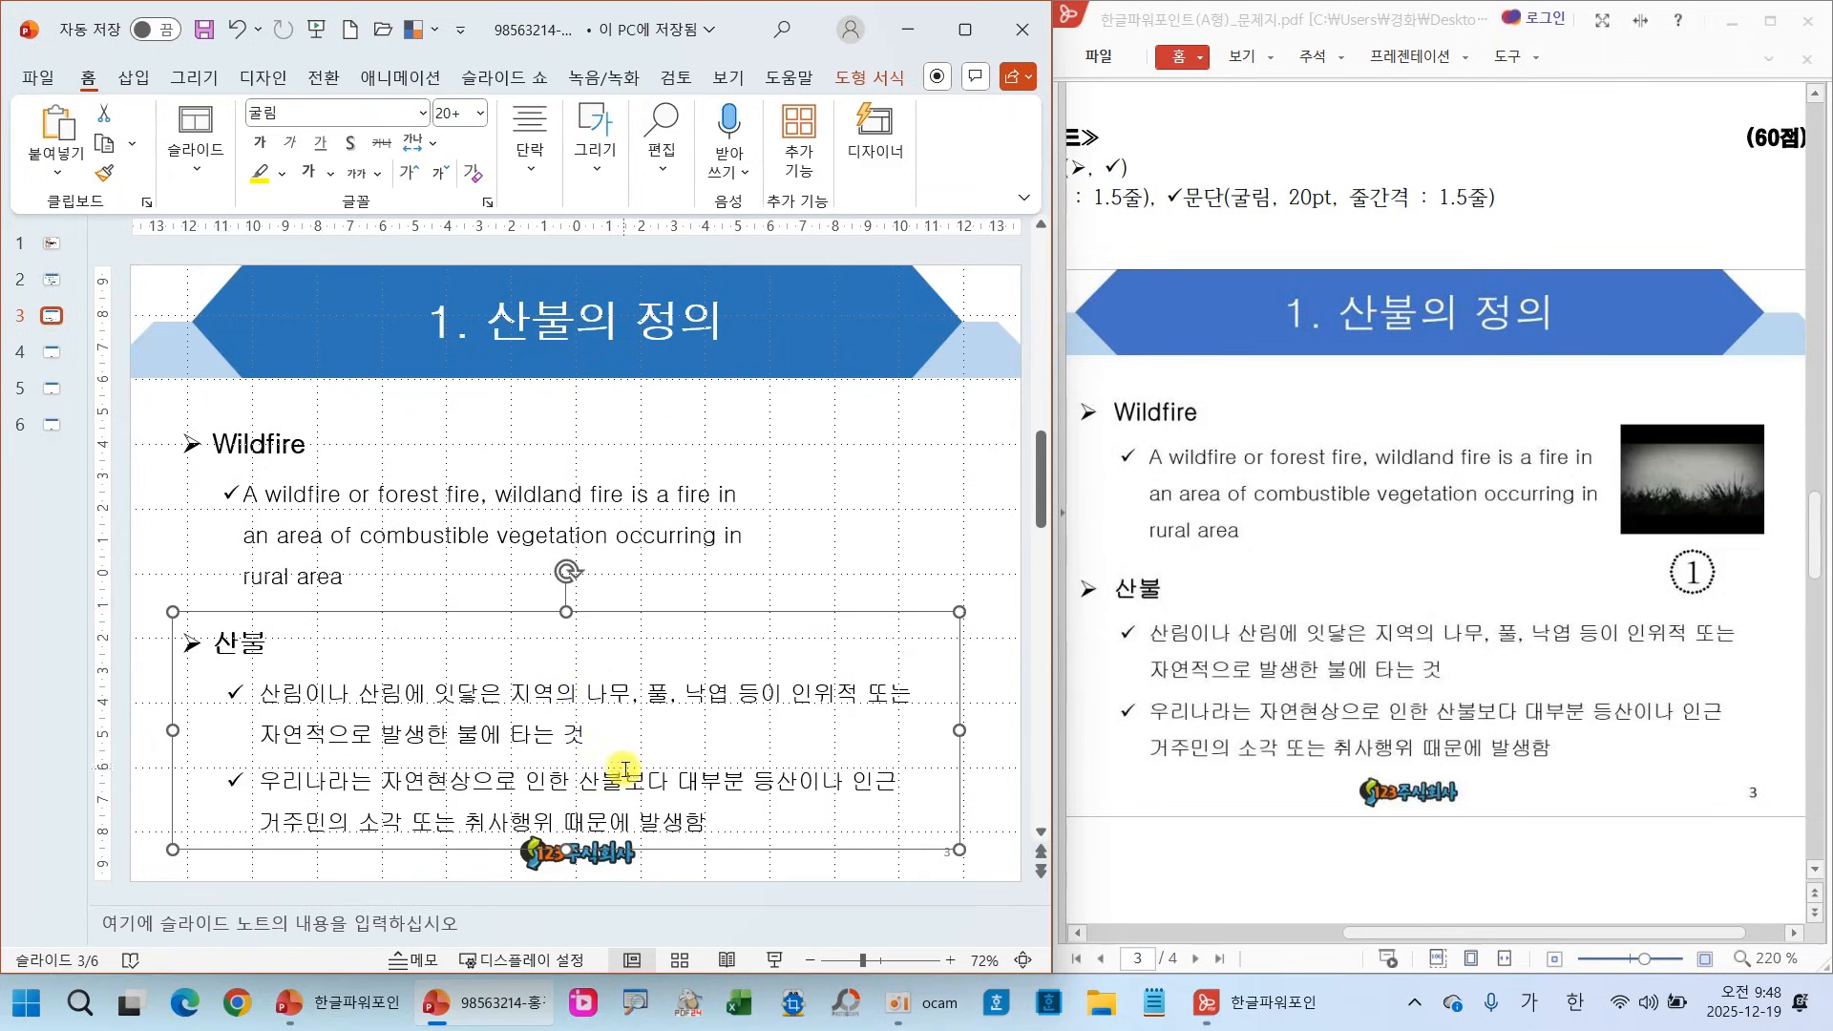
Select both text boxes and nudge them together up towards the title and slightly left to clear the logo
shift+click(444, 525)
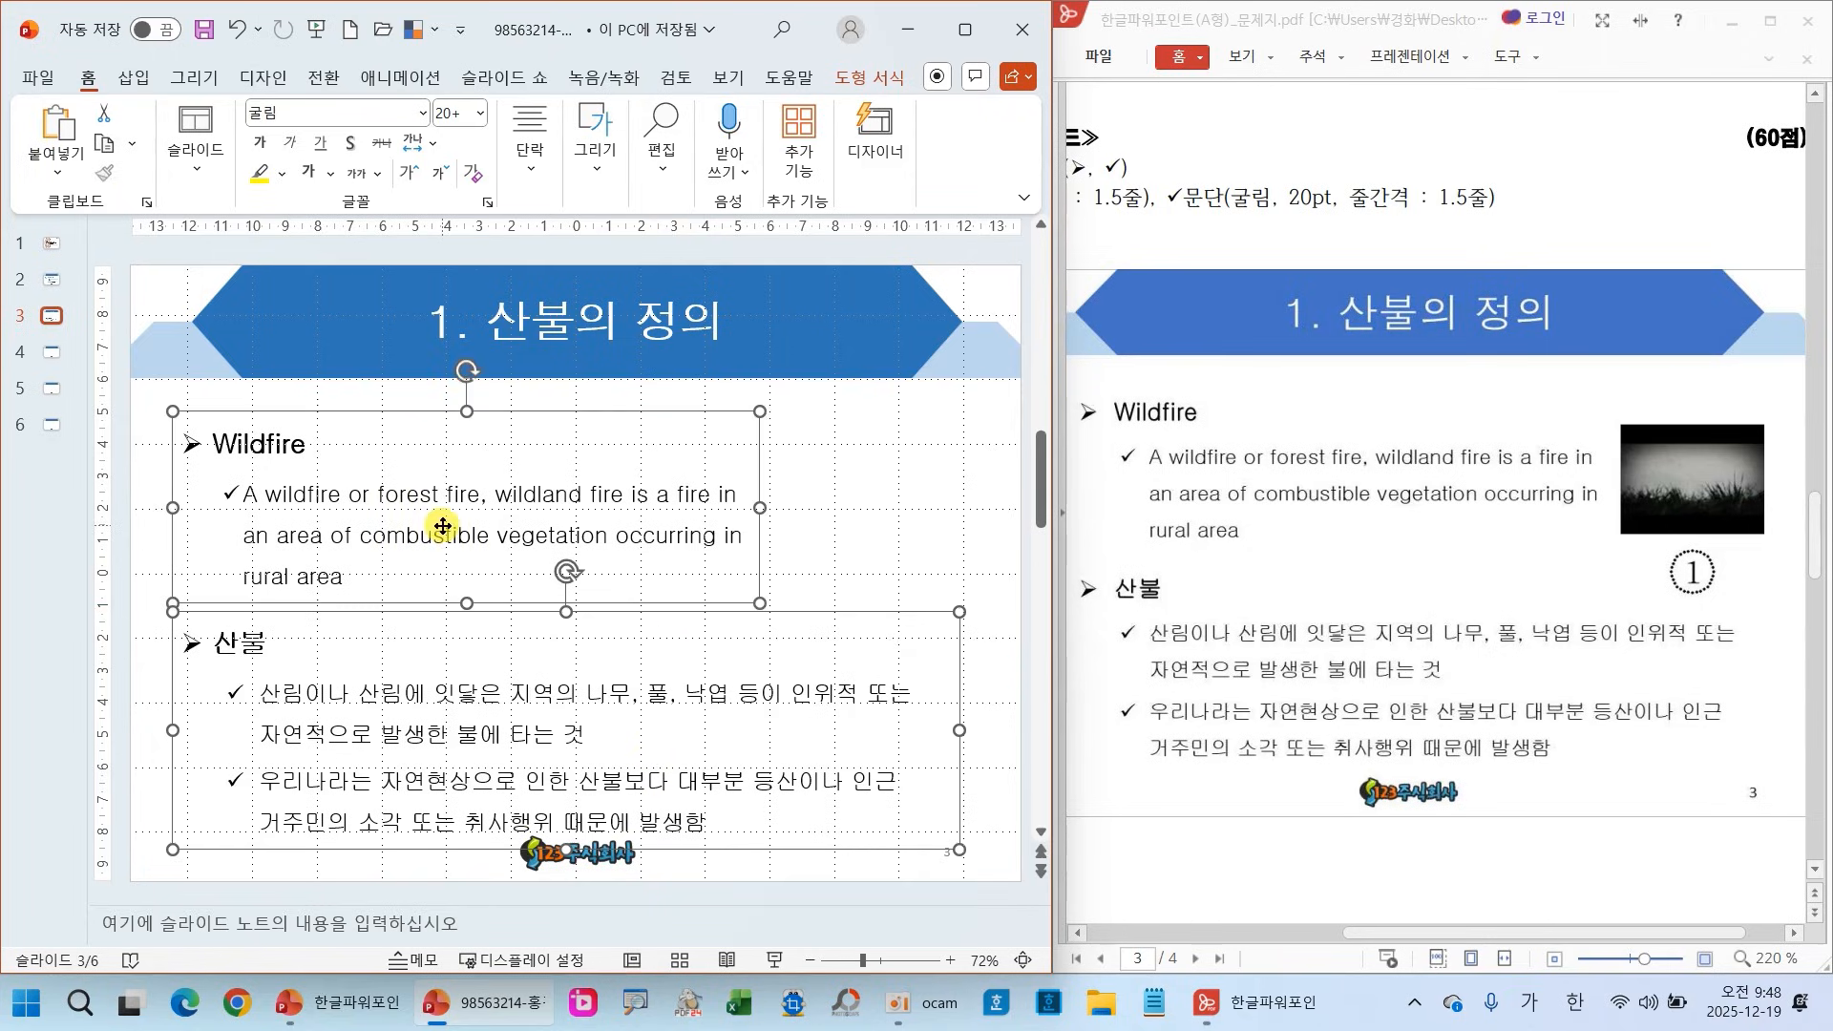
key(ctrl+Up)
key(ctrl+Up)
key(ctrl+Up)
key(ctrl+Up)
key(ctrl+Up)
key(ctrl+Up)
key(ctrl+Up)
key(ctrl+Up)
key(ctrl+Up)
key(ctrl+Up)
key(ctrl+Up)
key(ctrl+Up)
key(ctrl+Up)
key(ctrl+Up)
key(ctrl+Up)
key(ctrl+Up)
key(ctrl+Up)
key(ctrl+Up)
key(ctrl+Up)
key(ctrl+Left)
key(ctrl+Left)
key(ctrl+Left)
key(ctrl+Left)
key(ctrl+Right)
key(ctrl+Right)
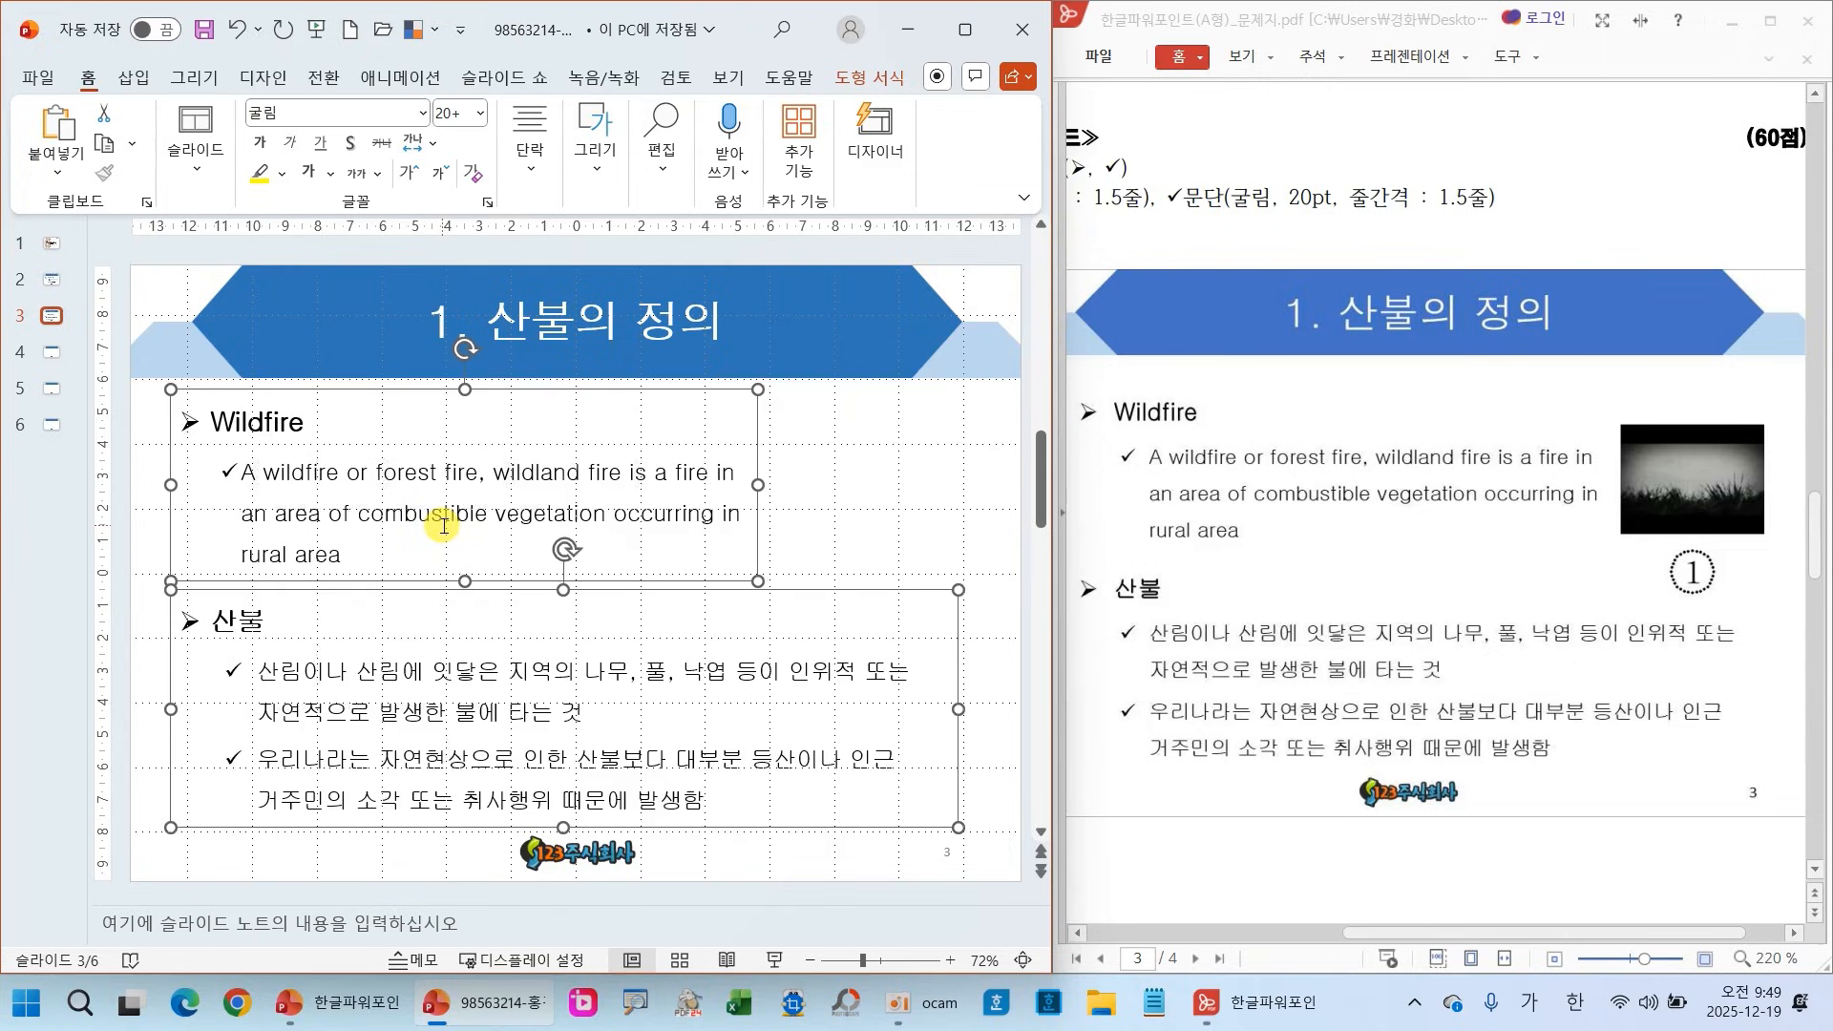
click(888, 504)
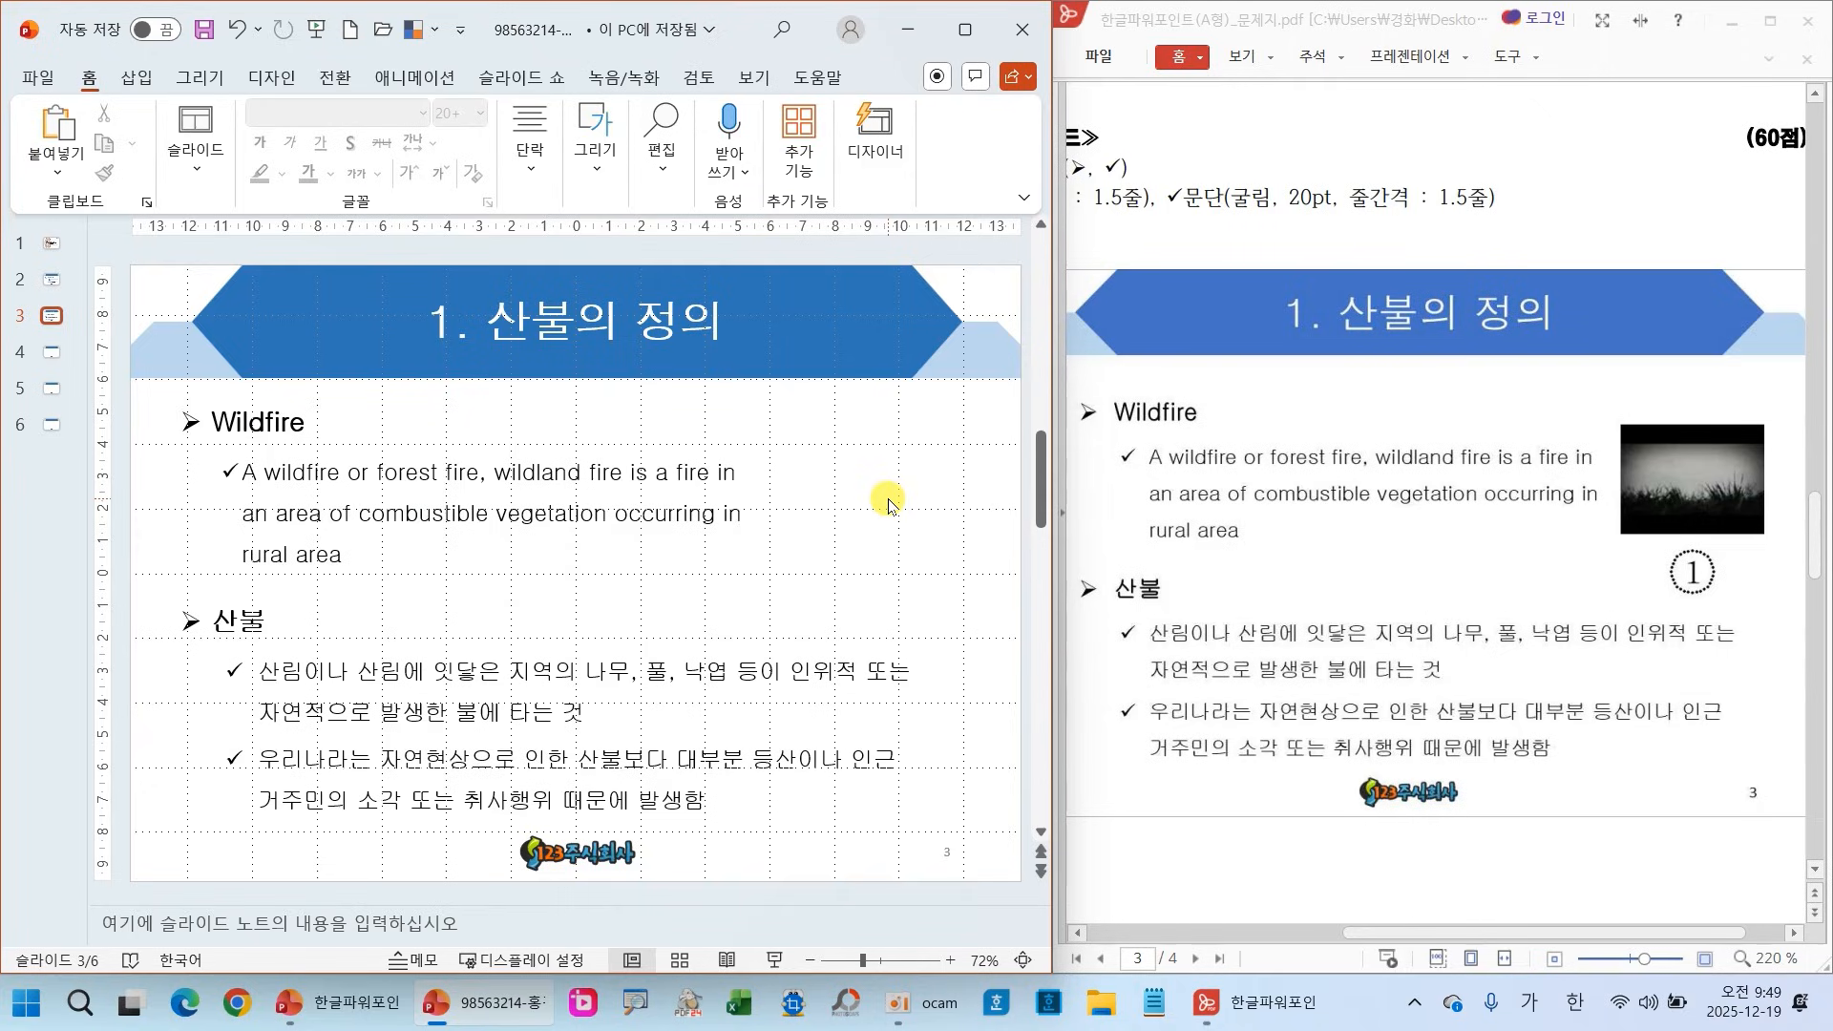
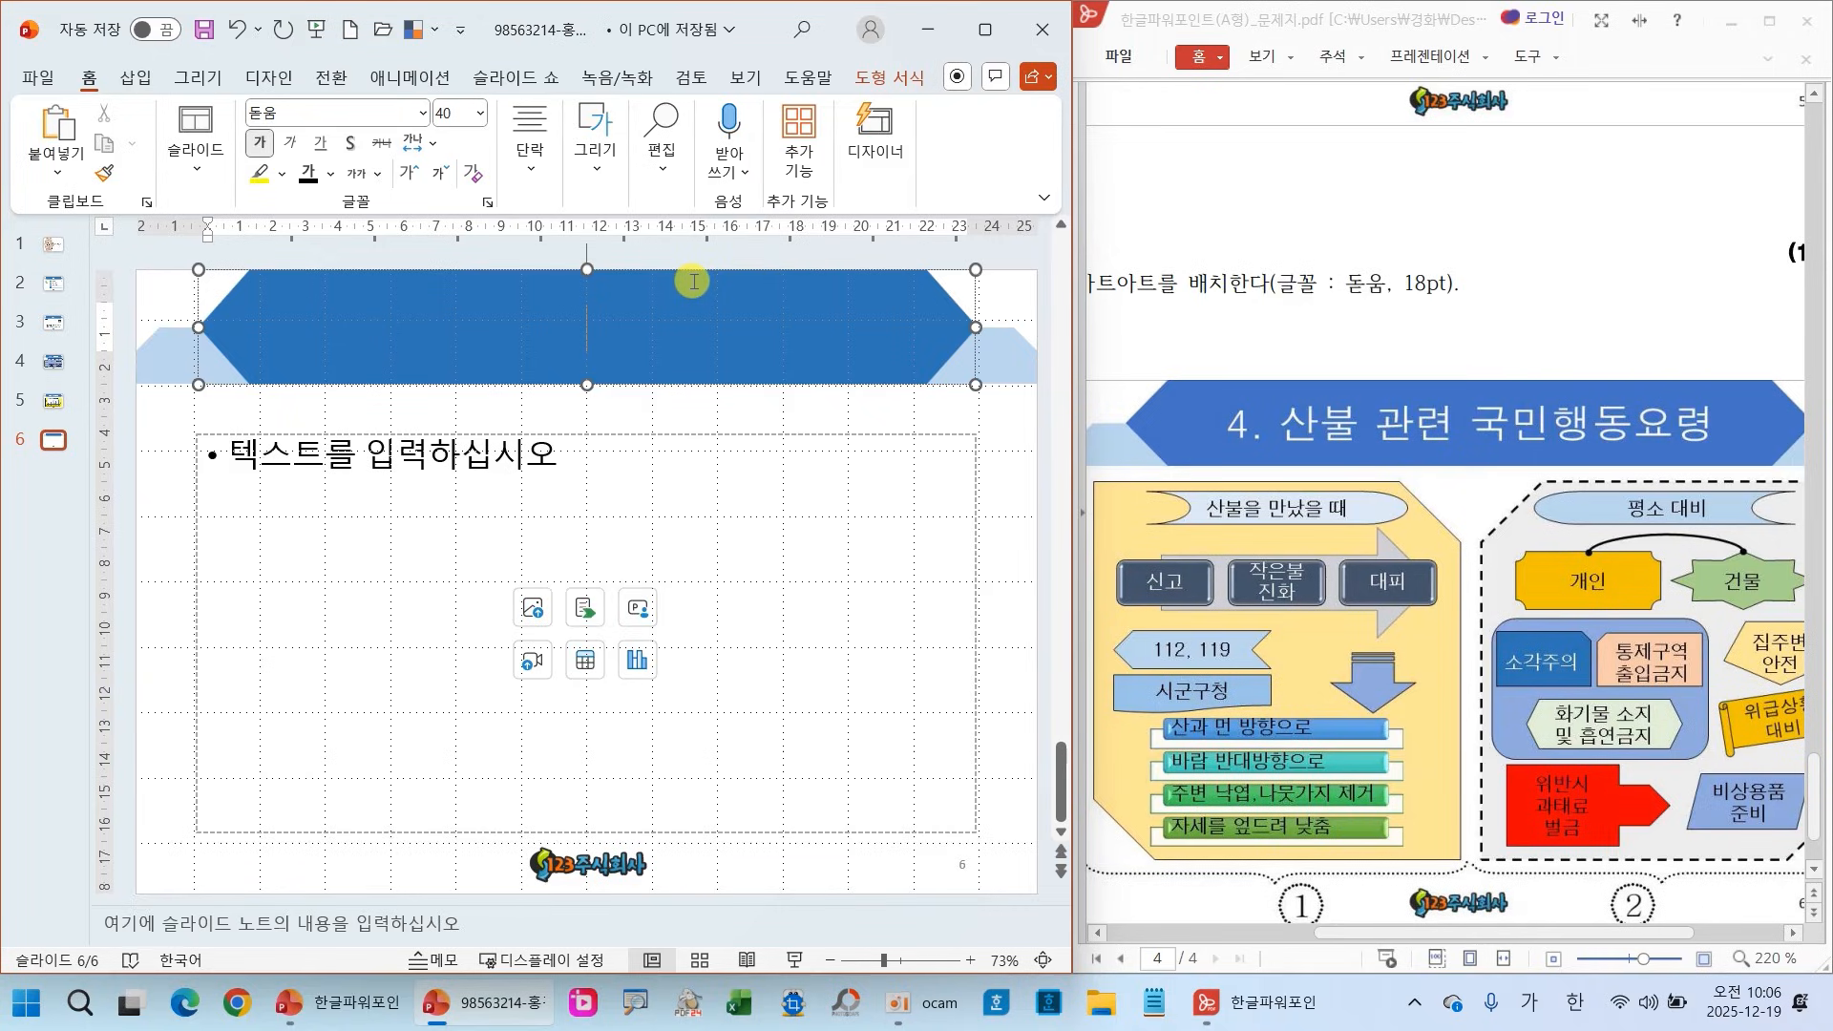
Enter "4. 산불 관련 국민행동요령" as the title of slide 6
text(4.)
key(Hangul)
text(산불 관련 그)
text(국민행동욜)
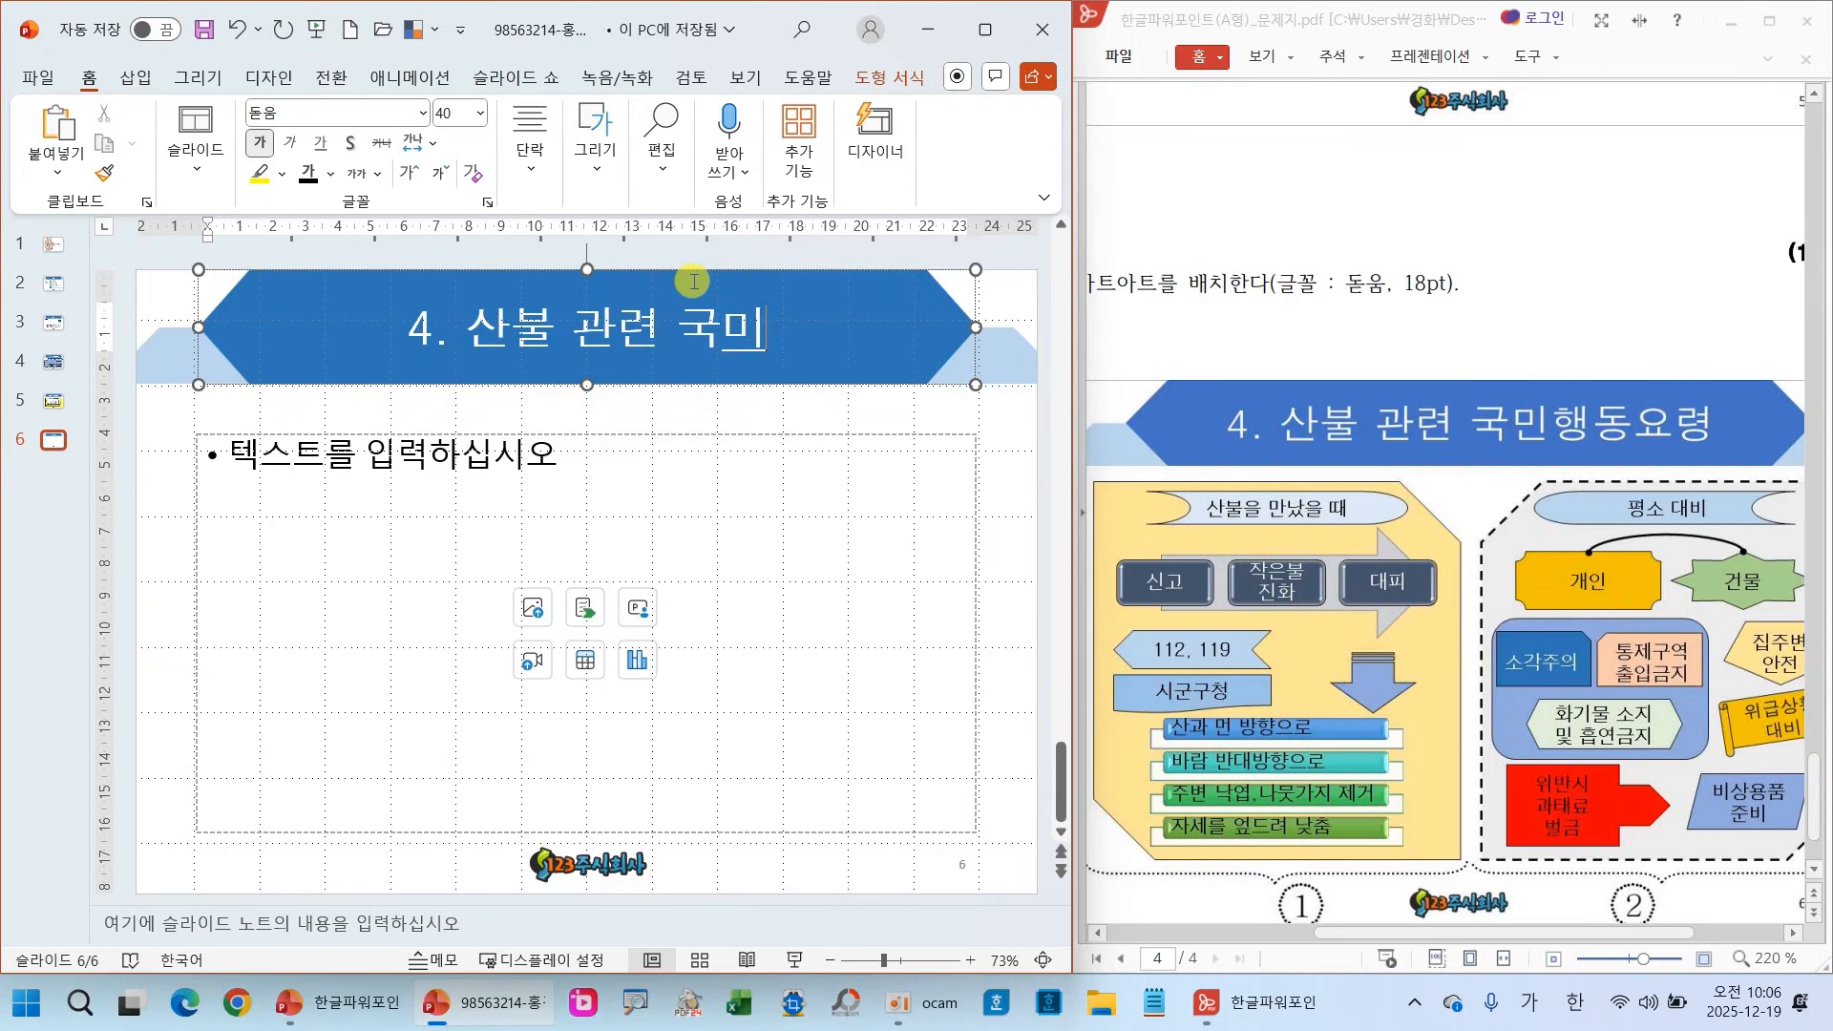
text(령)
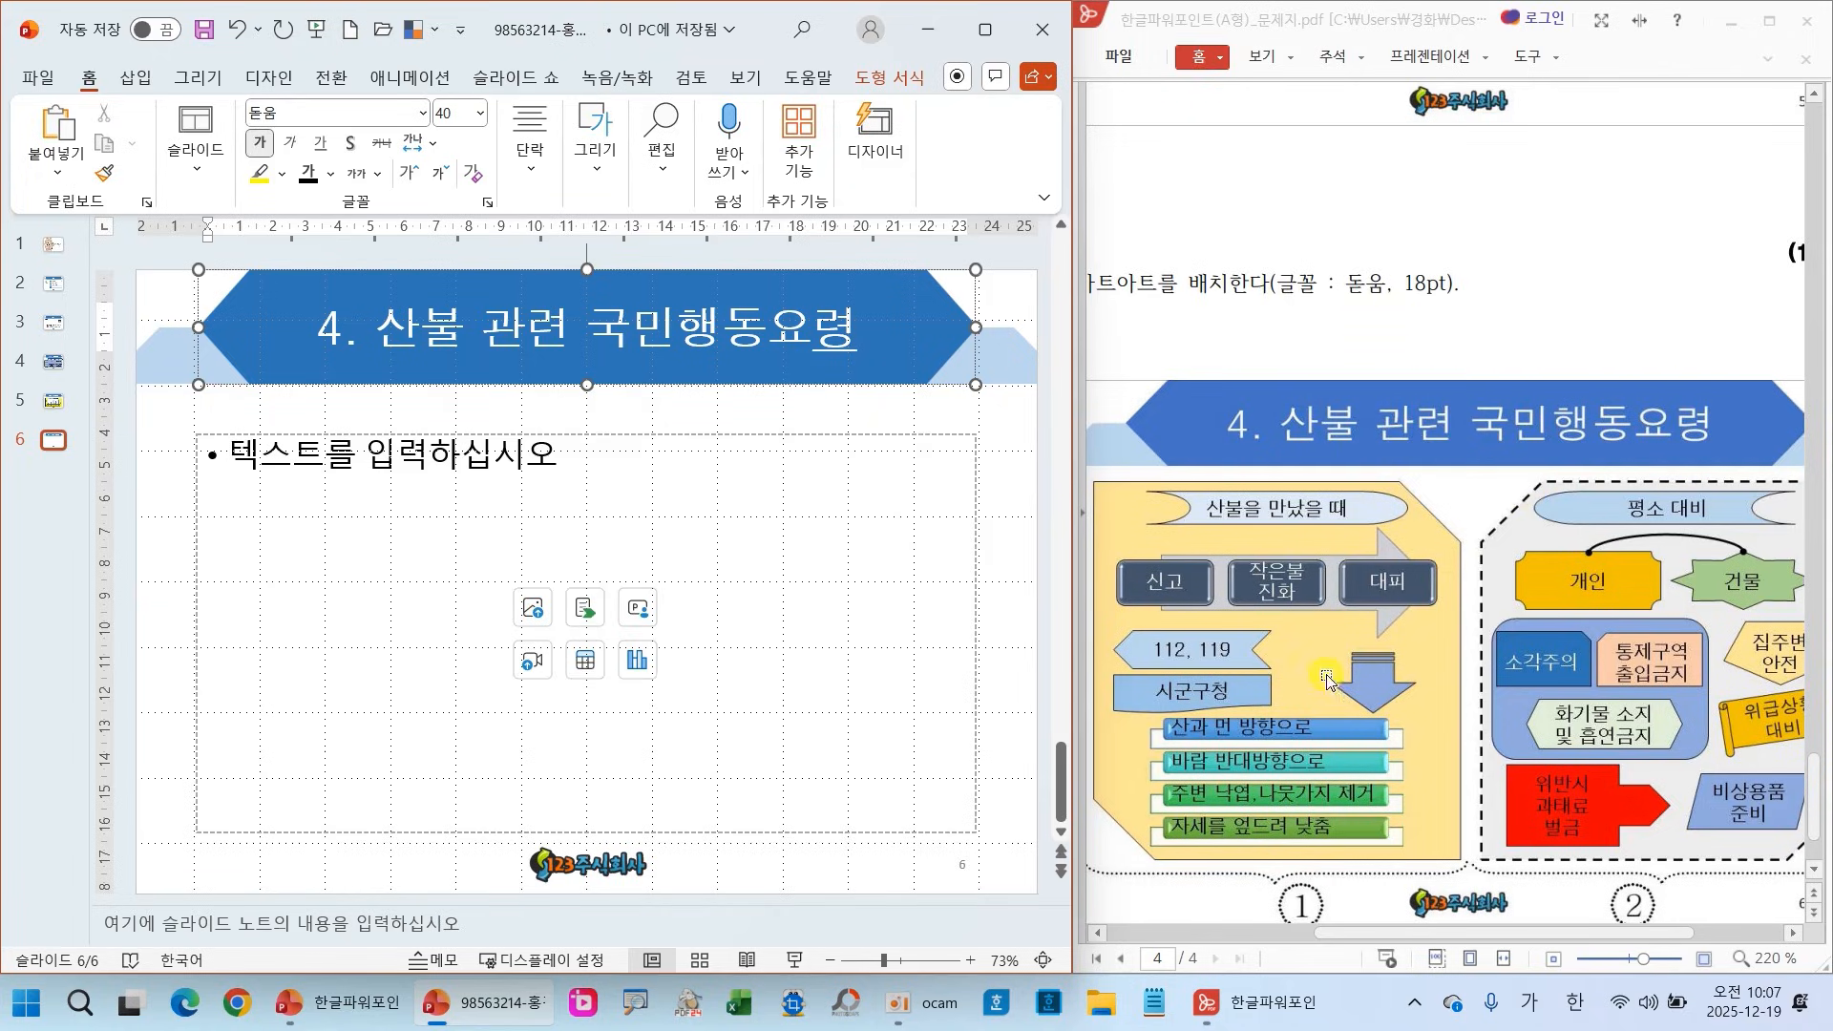
Examine the exam paper's slide 6 layout, including the shapes and SmartArt in groups ① and ②
scroll(1556, 744, down, 3)
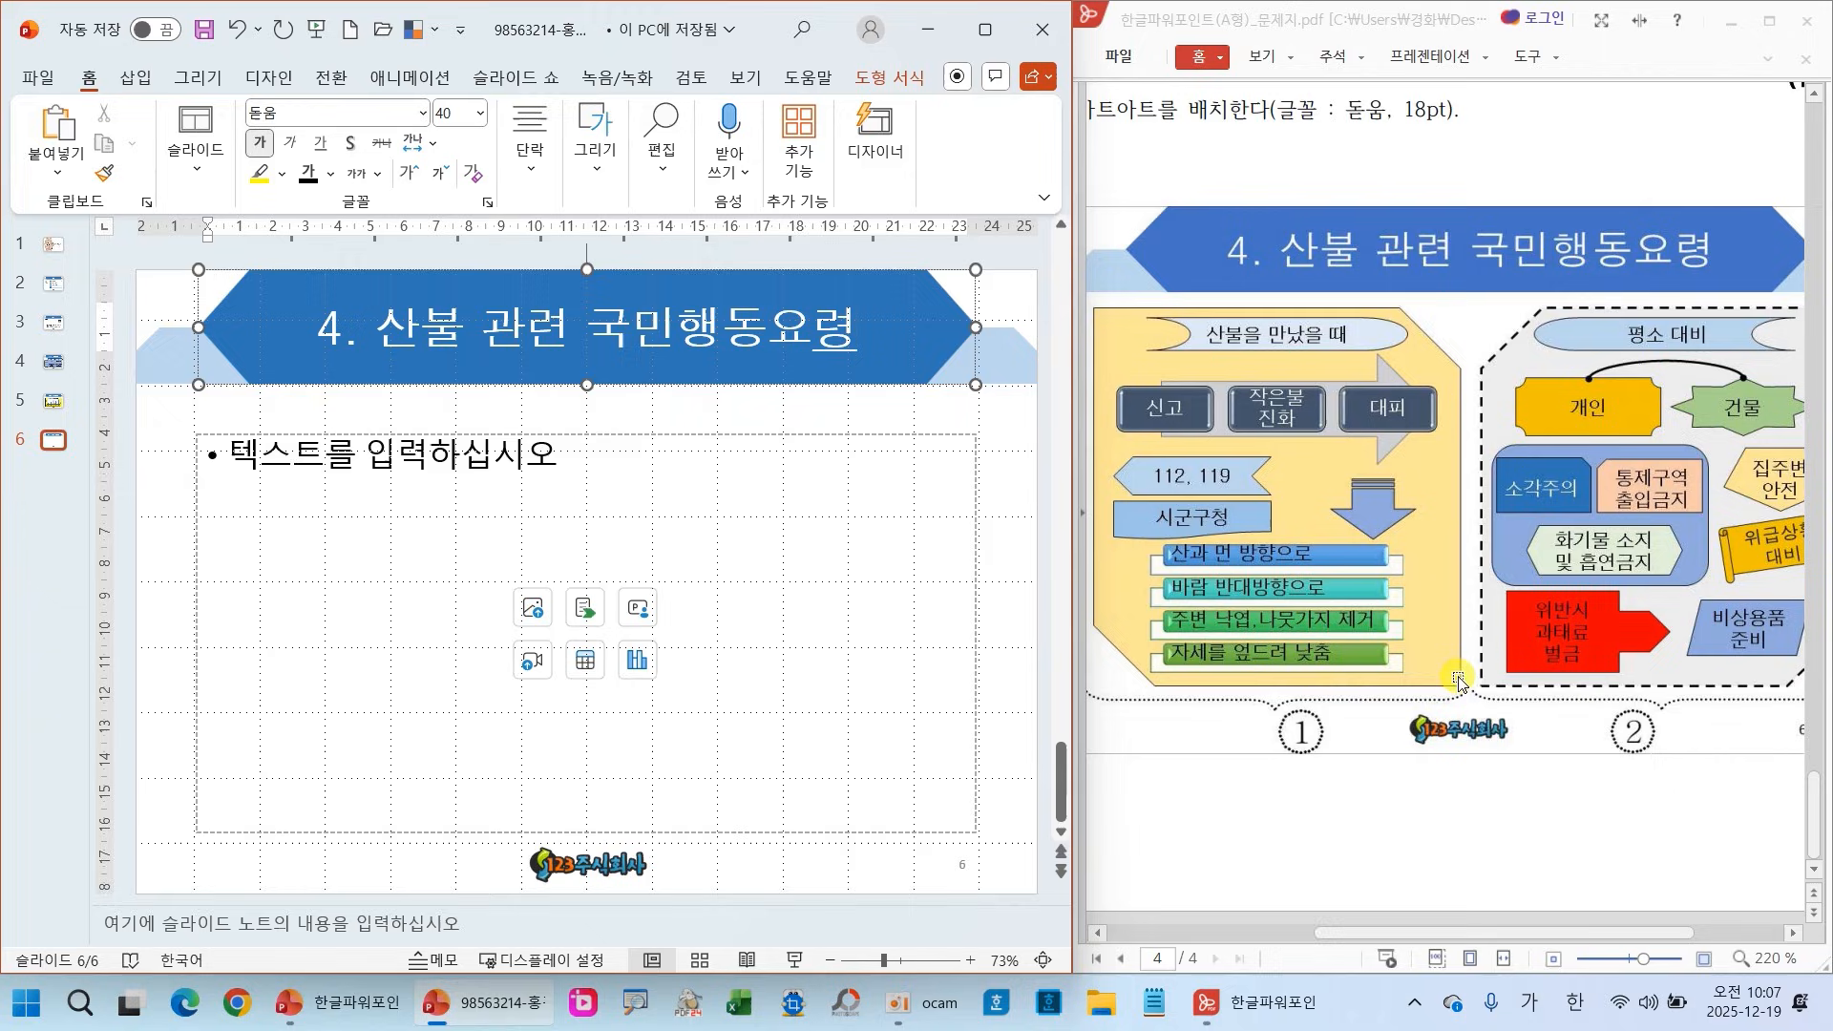
mouse_move(1434, 928)
mouse_down()
mouse_move(1310, 922)
mouse_move(1508, 924)
mouse_move(1461, 928)
mouse_up()
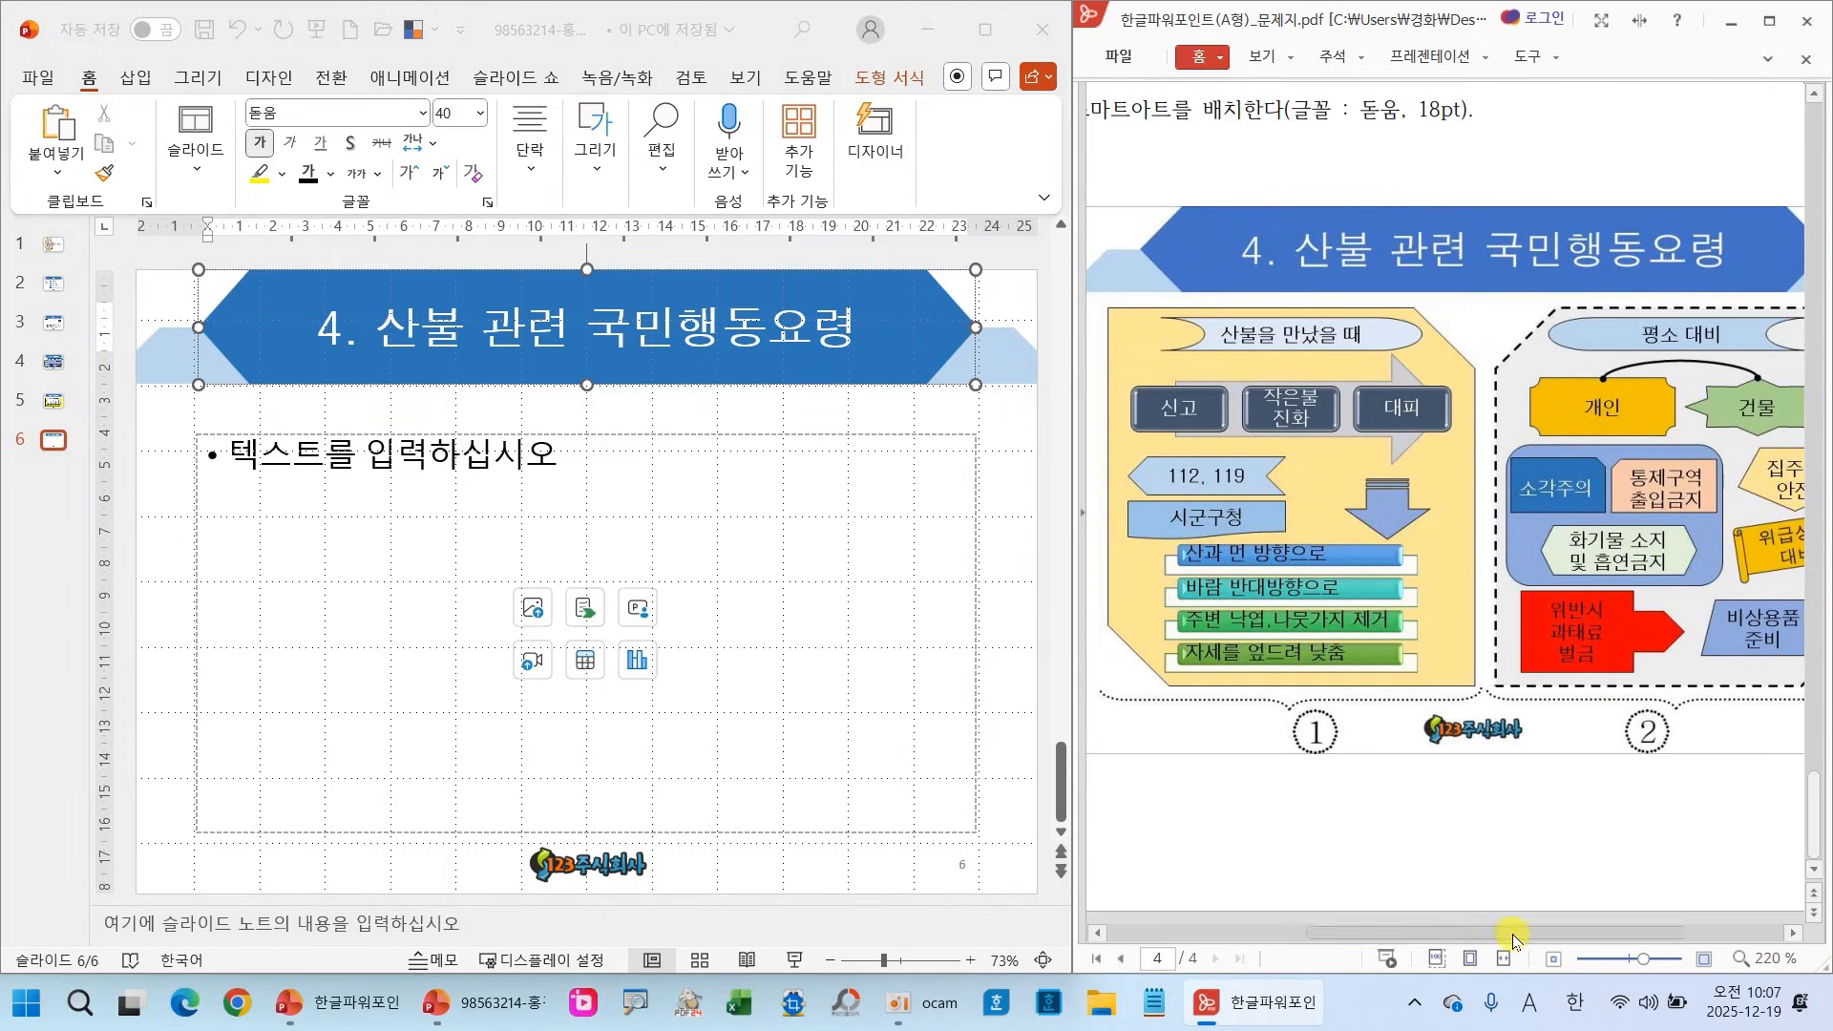
drag(1514, 933, 1554, 933)
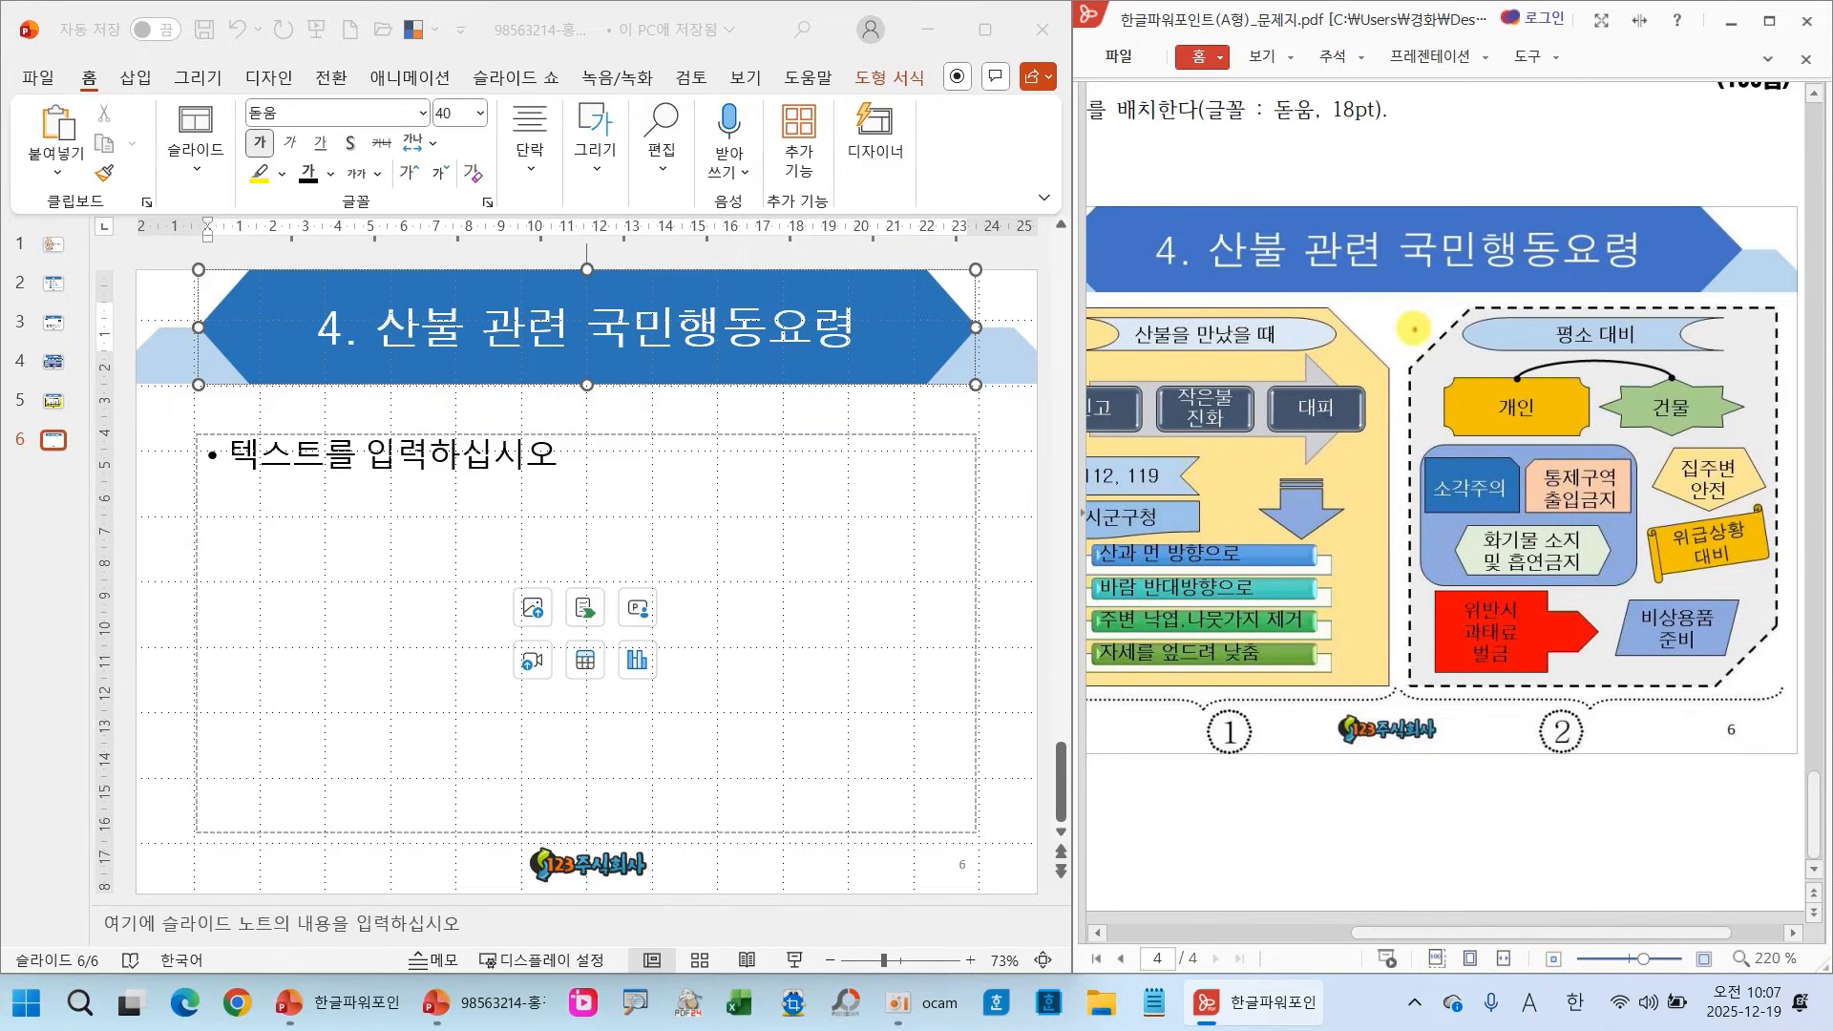
mouse_move(1414, 329)
mouse_down()
mouse_move(1443, 372)
mouse_move(1458, 291)
mouse_up()
drag(1615, 341, 1698, 317)
drag(1465, 465, 1518, 433)
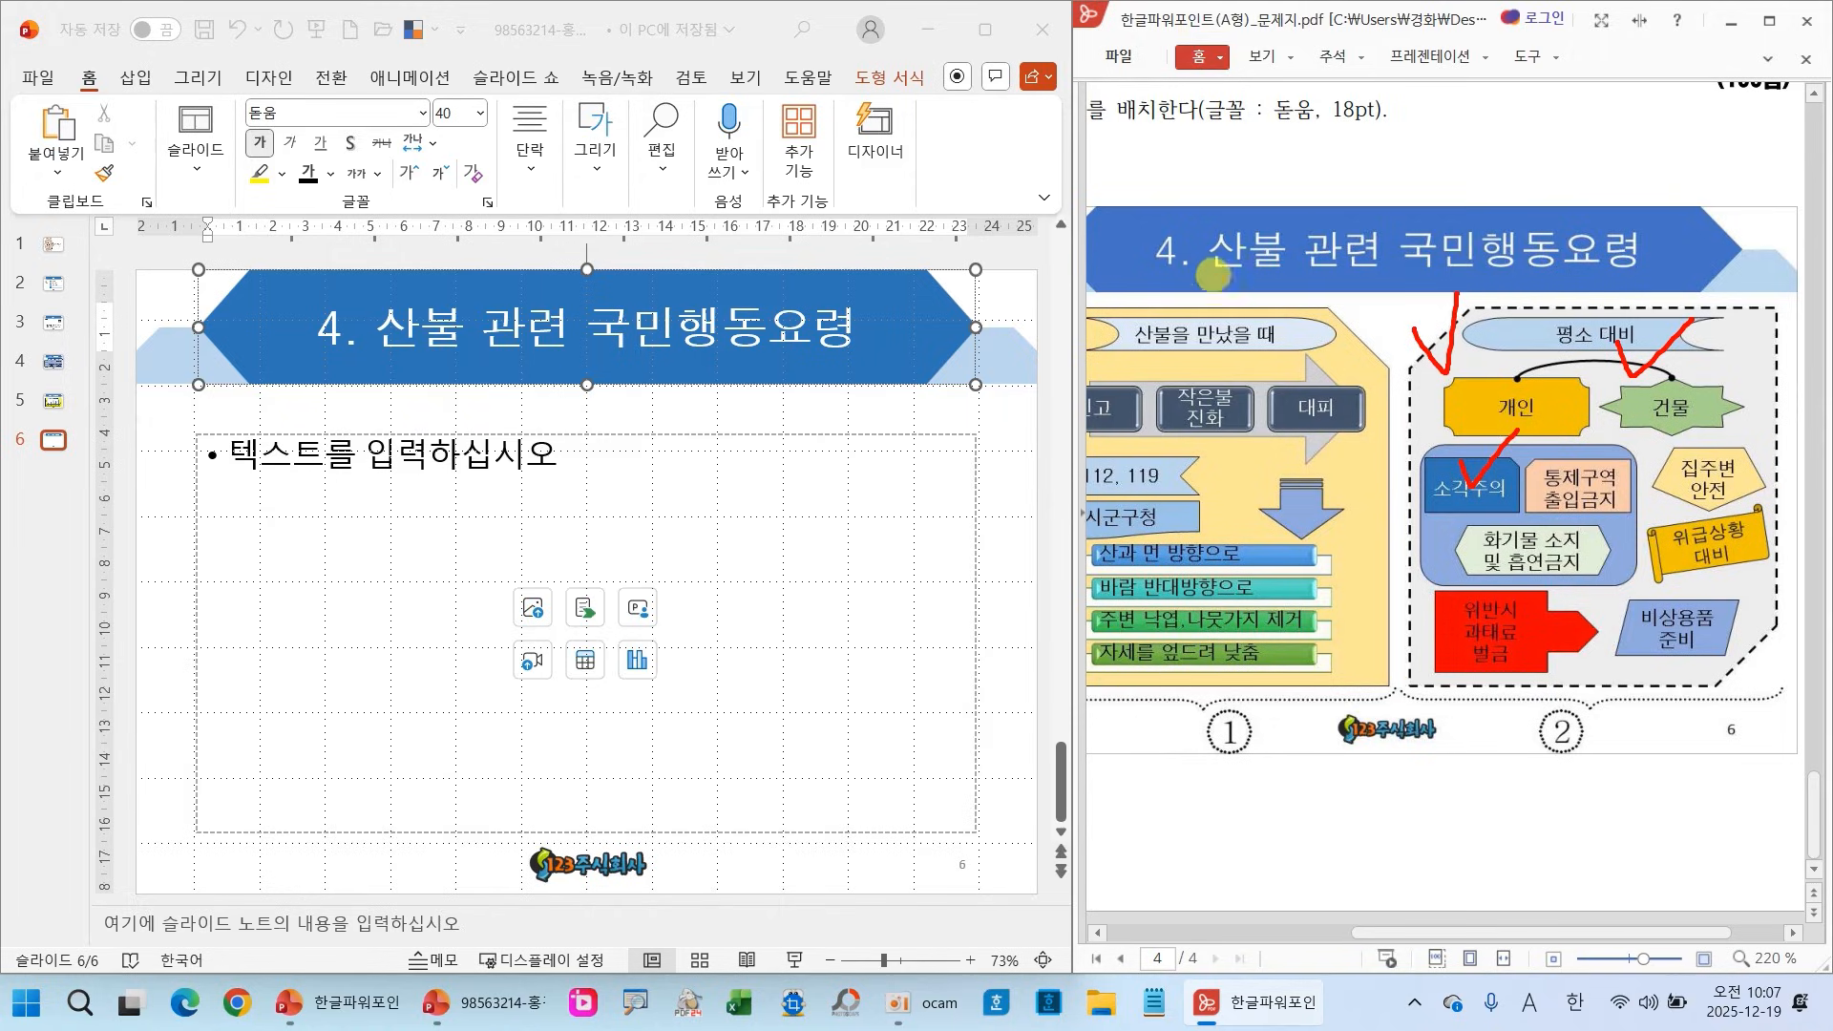
mouse_move(1194, 246)
mouse_down()
mouse_move(1206, 283)
mouse_move(1325, 142)
mouse_up()
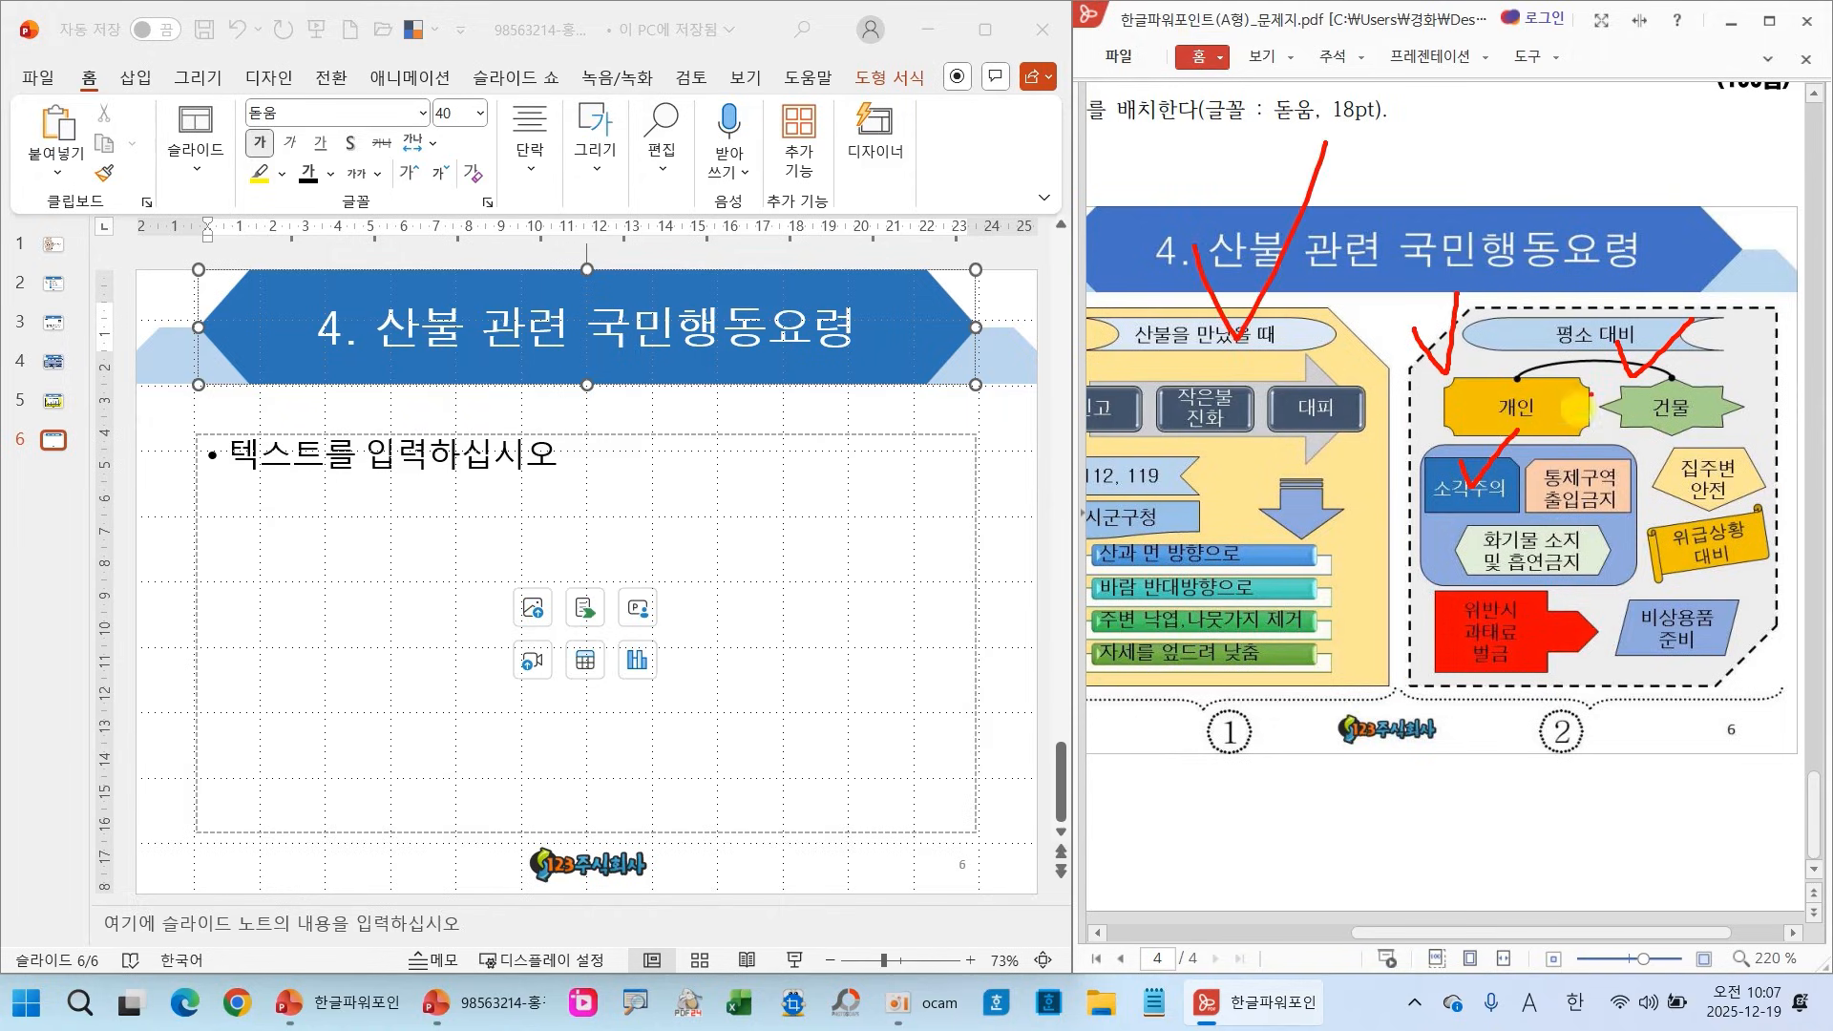
key(Escape)
drag(1547, 933, 1491, 934)
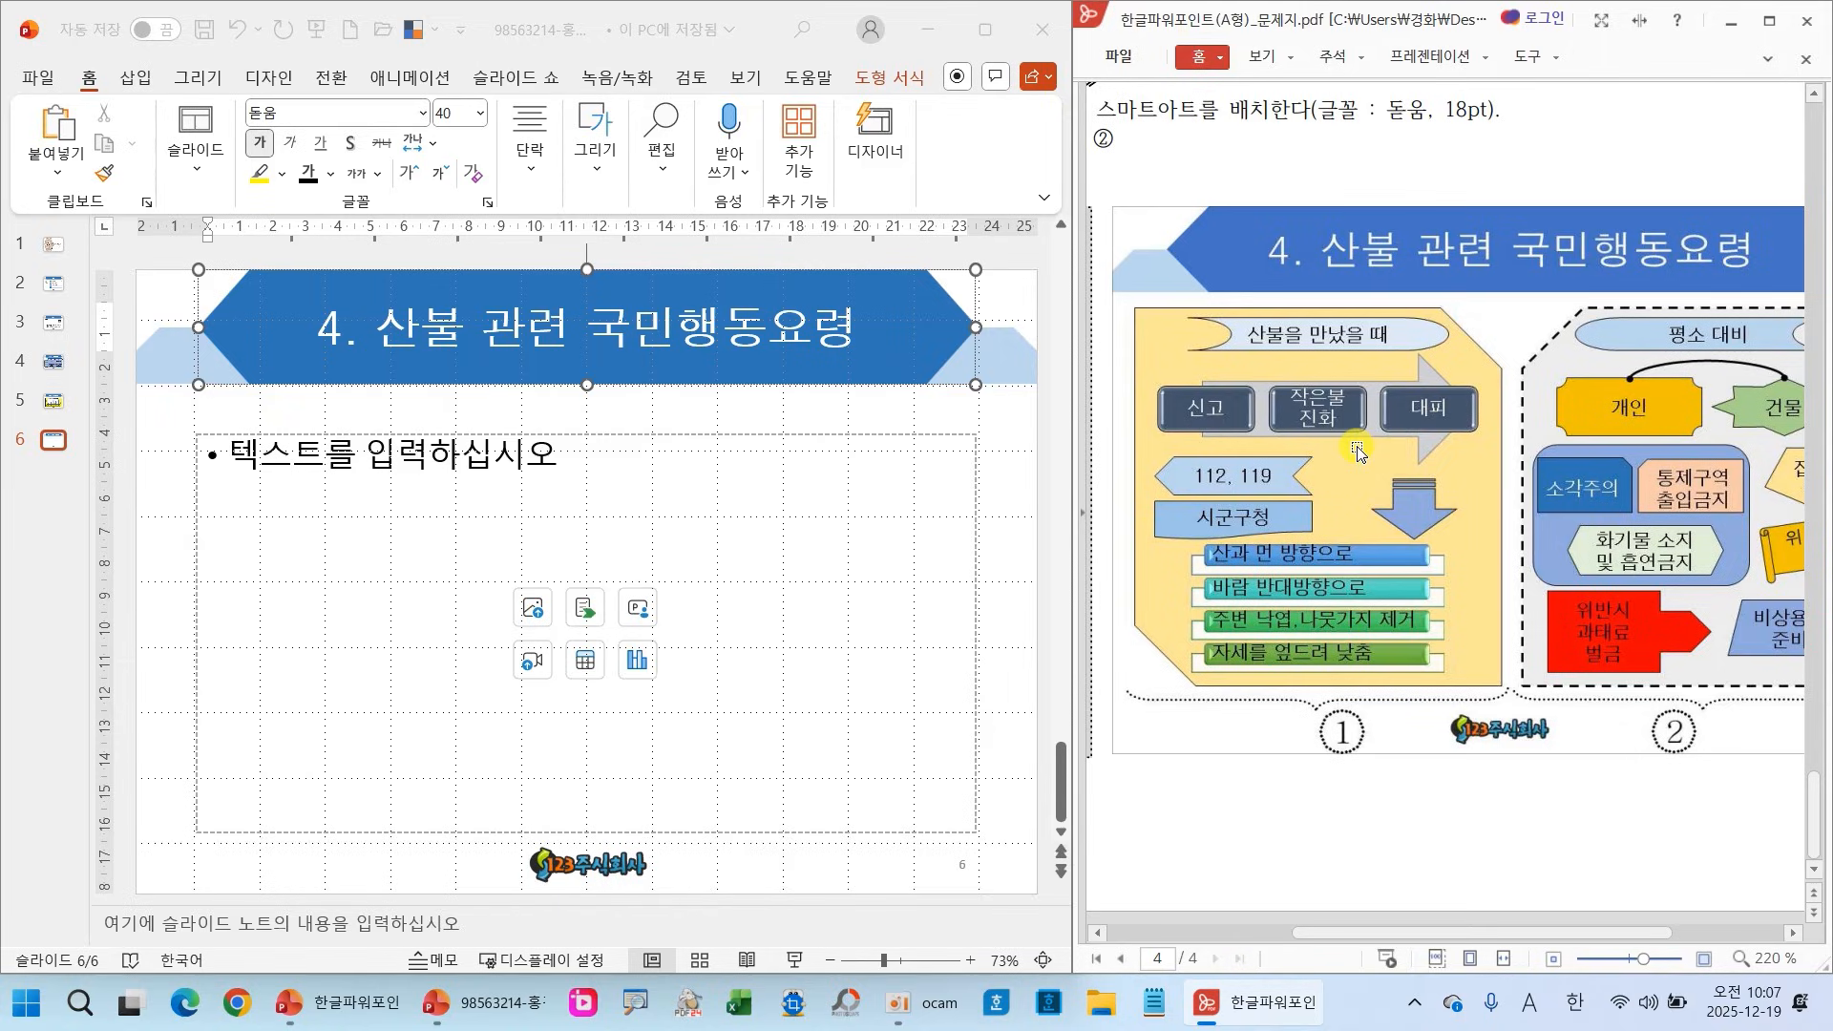
click(974, 616)
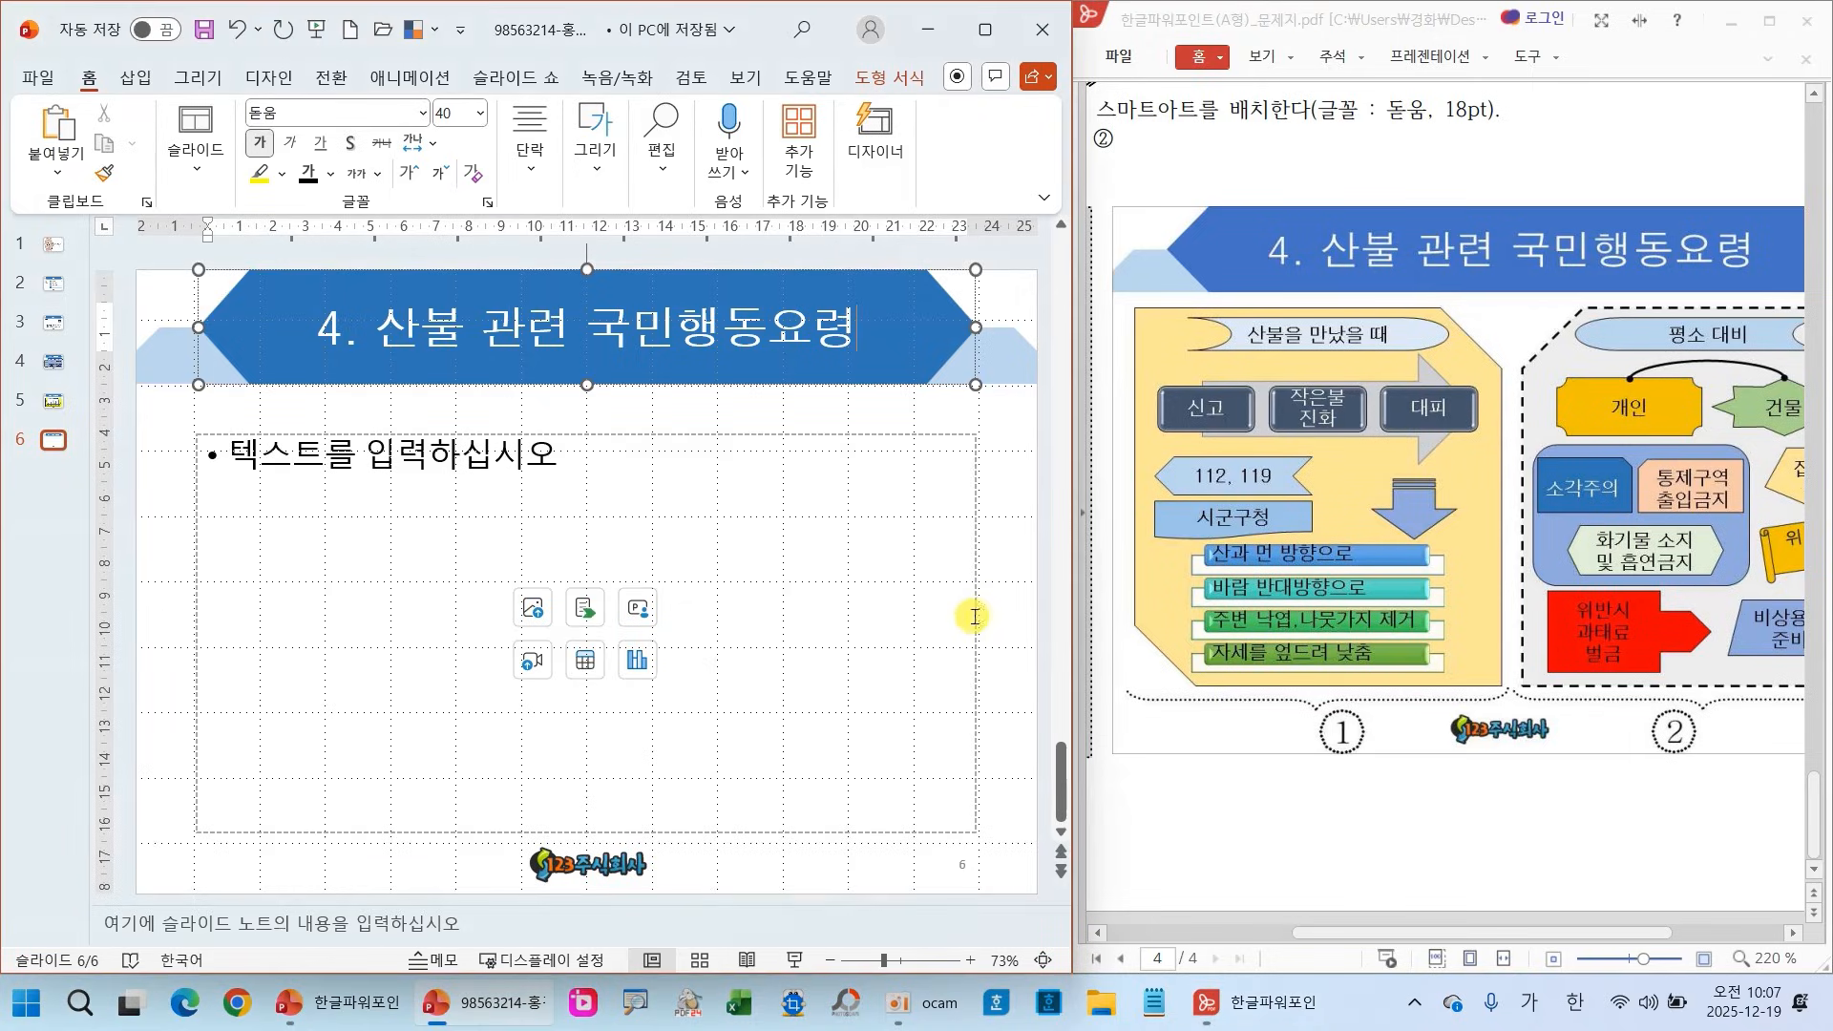
Delete the empty content placeholder below the title on slide 6
click(971, 617)
click(971, 618)
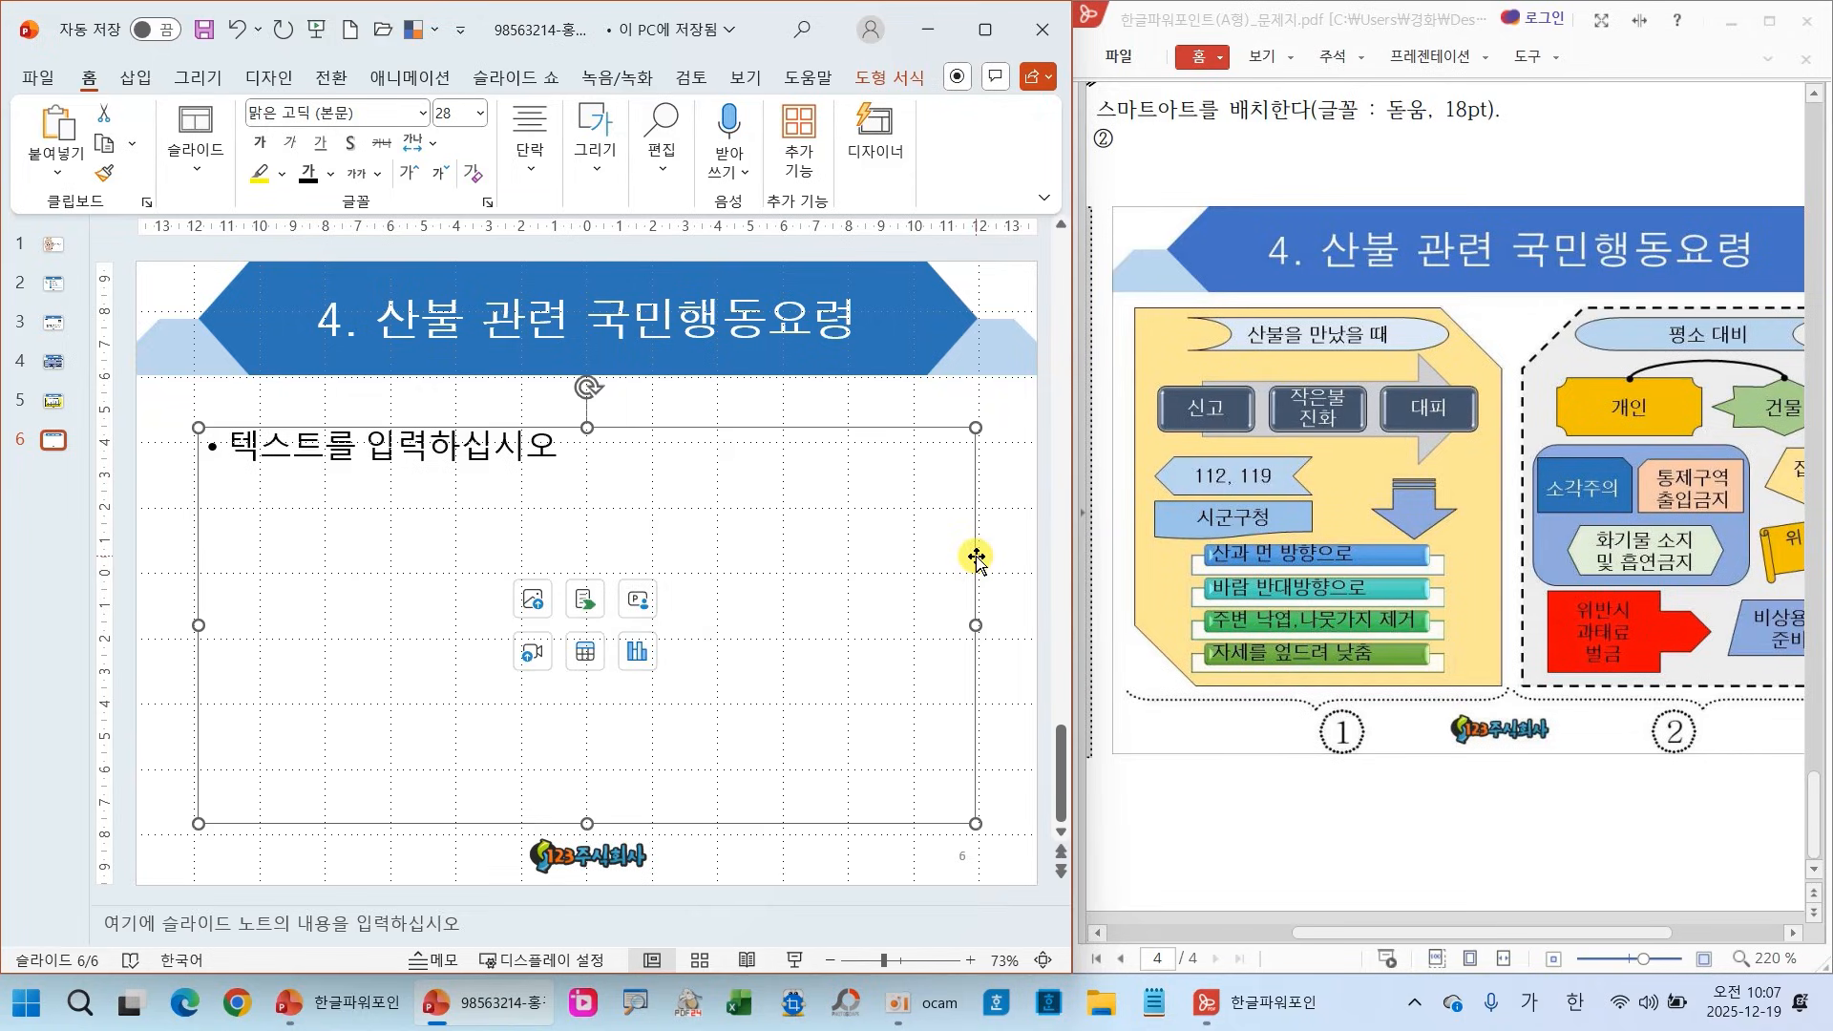
key(Delete)
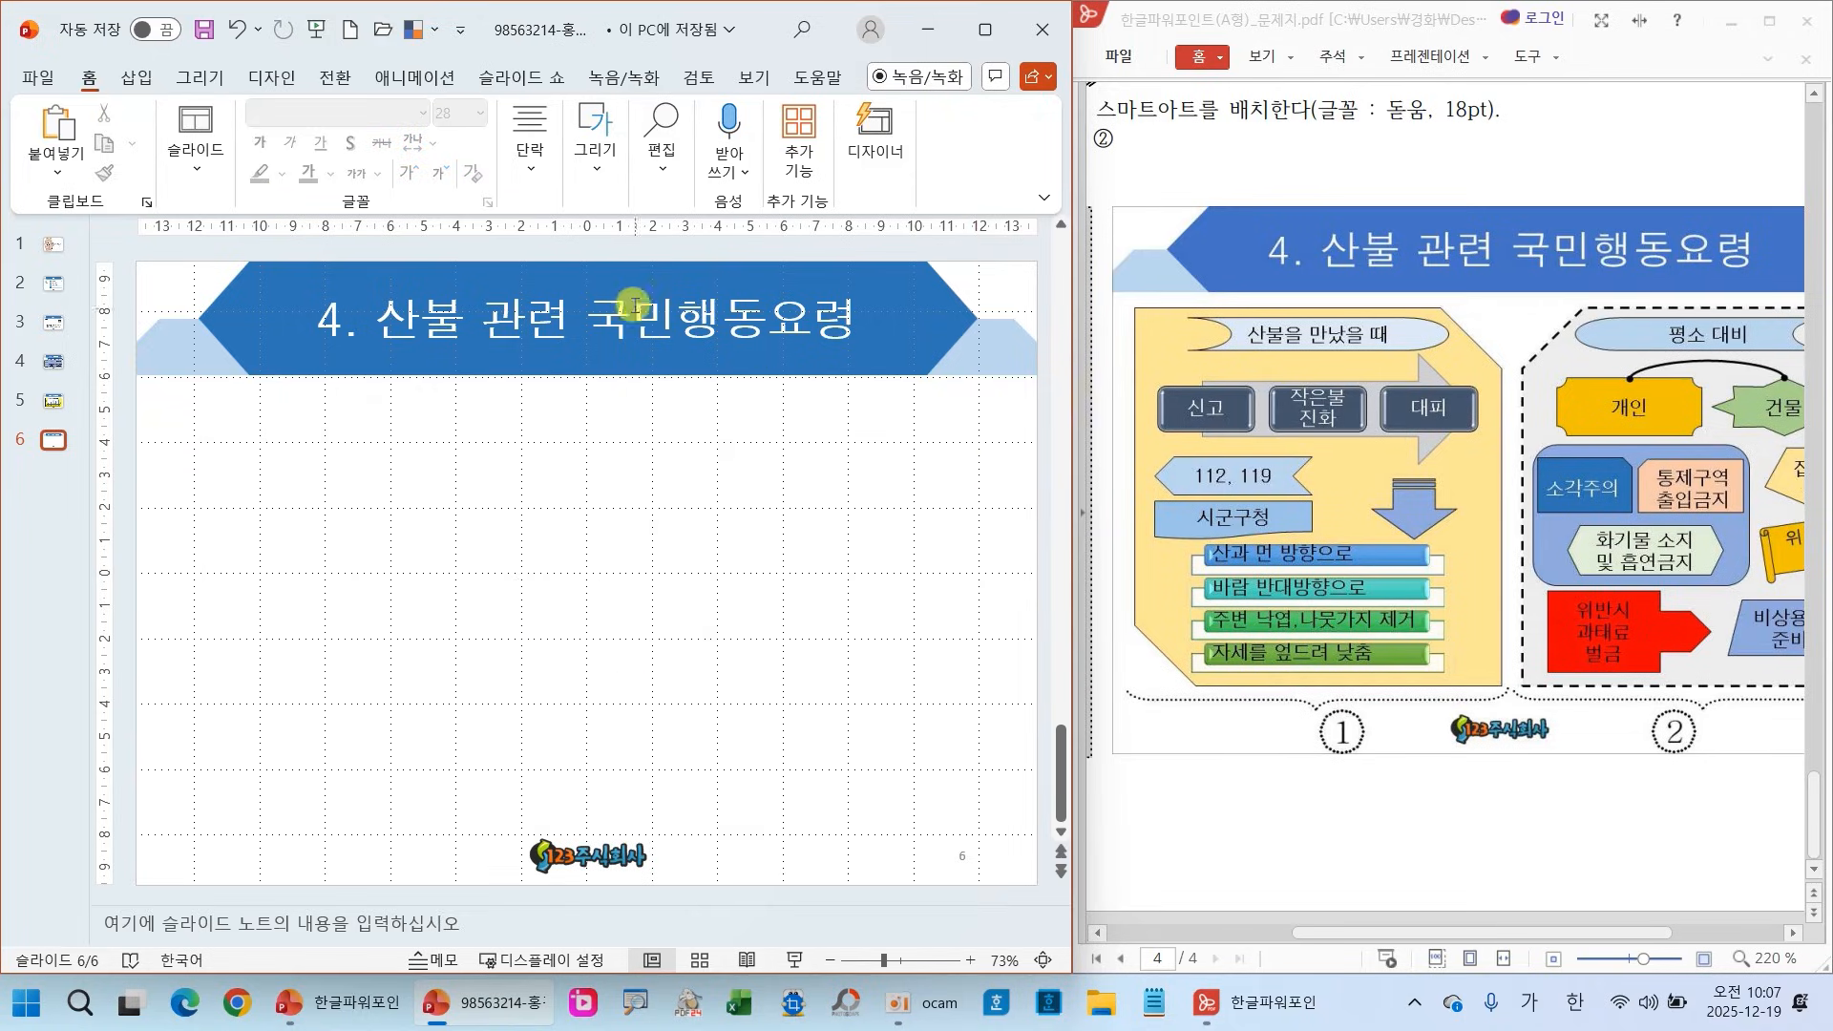
Draw a rectangle with diagonally snipped corners over the left half of slide 6 below the title and fill it with light gold
click(597, 157)
click(760, 259)
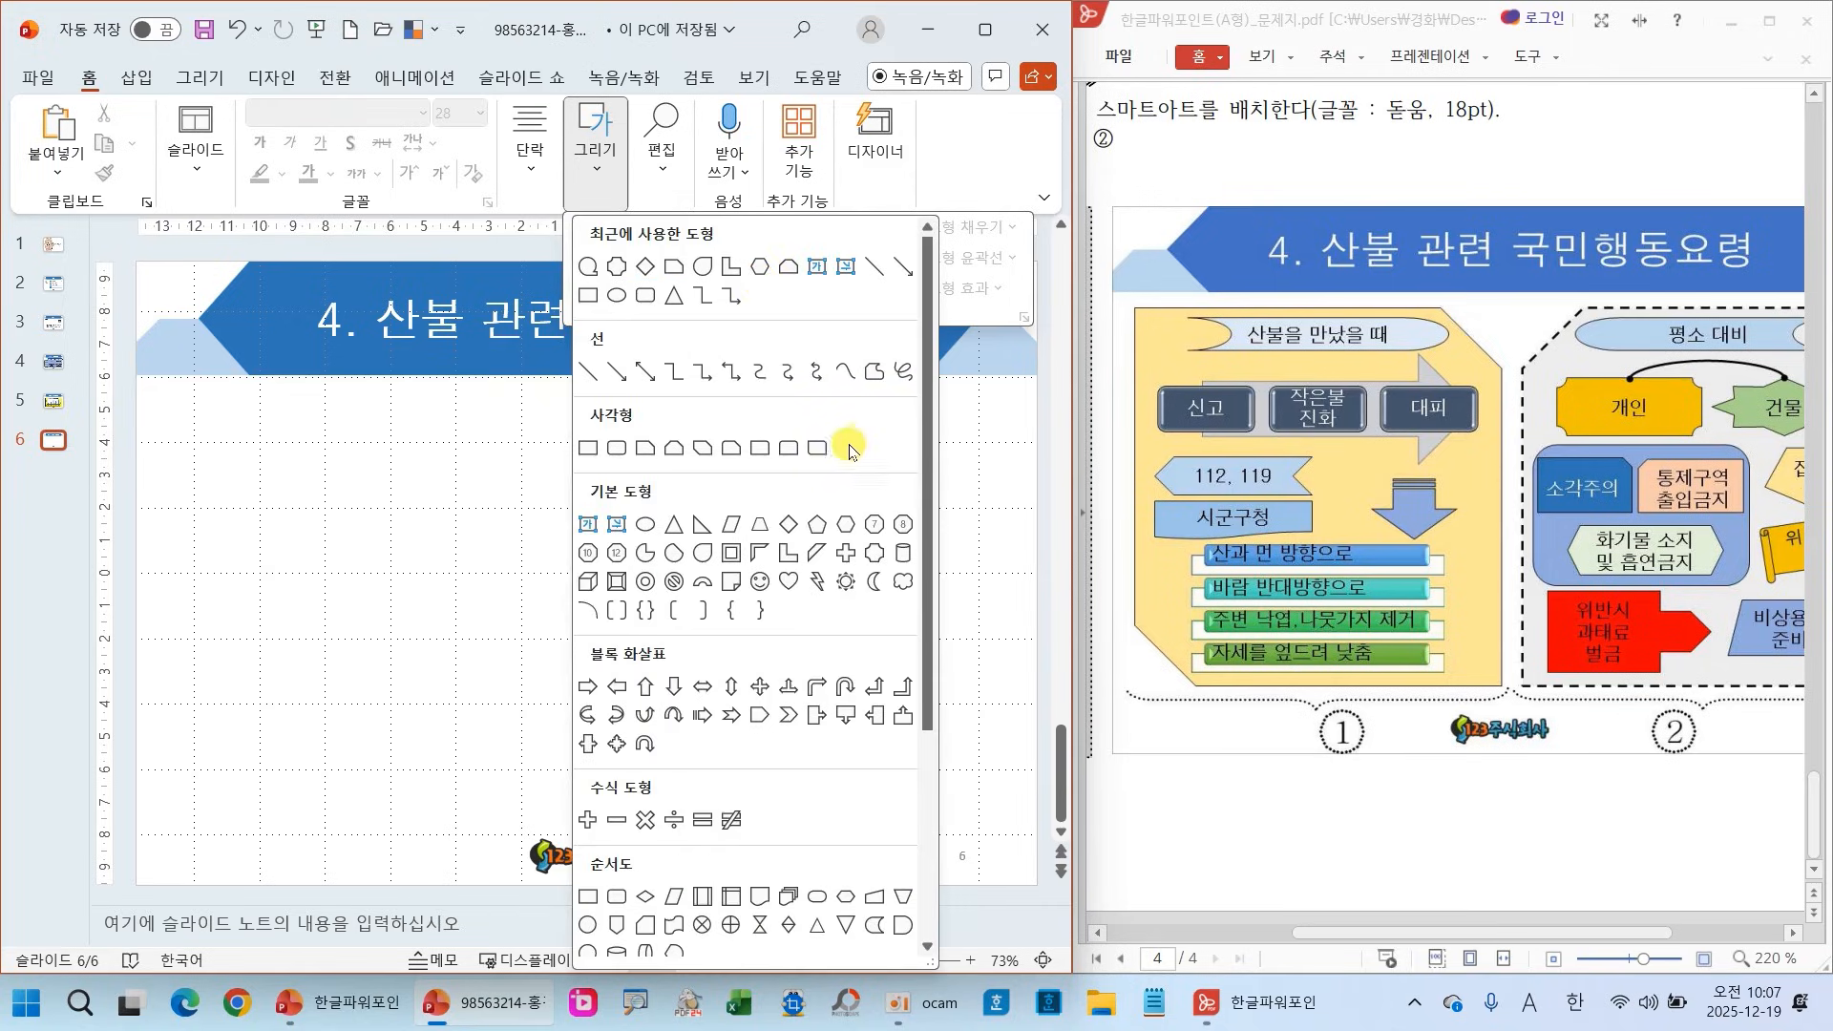
click(705, 448)
mouse_move(146, 395)
mouse_down()
mouse_move(581, 736)
mouse_move(576, 836)
mouse_up()
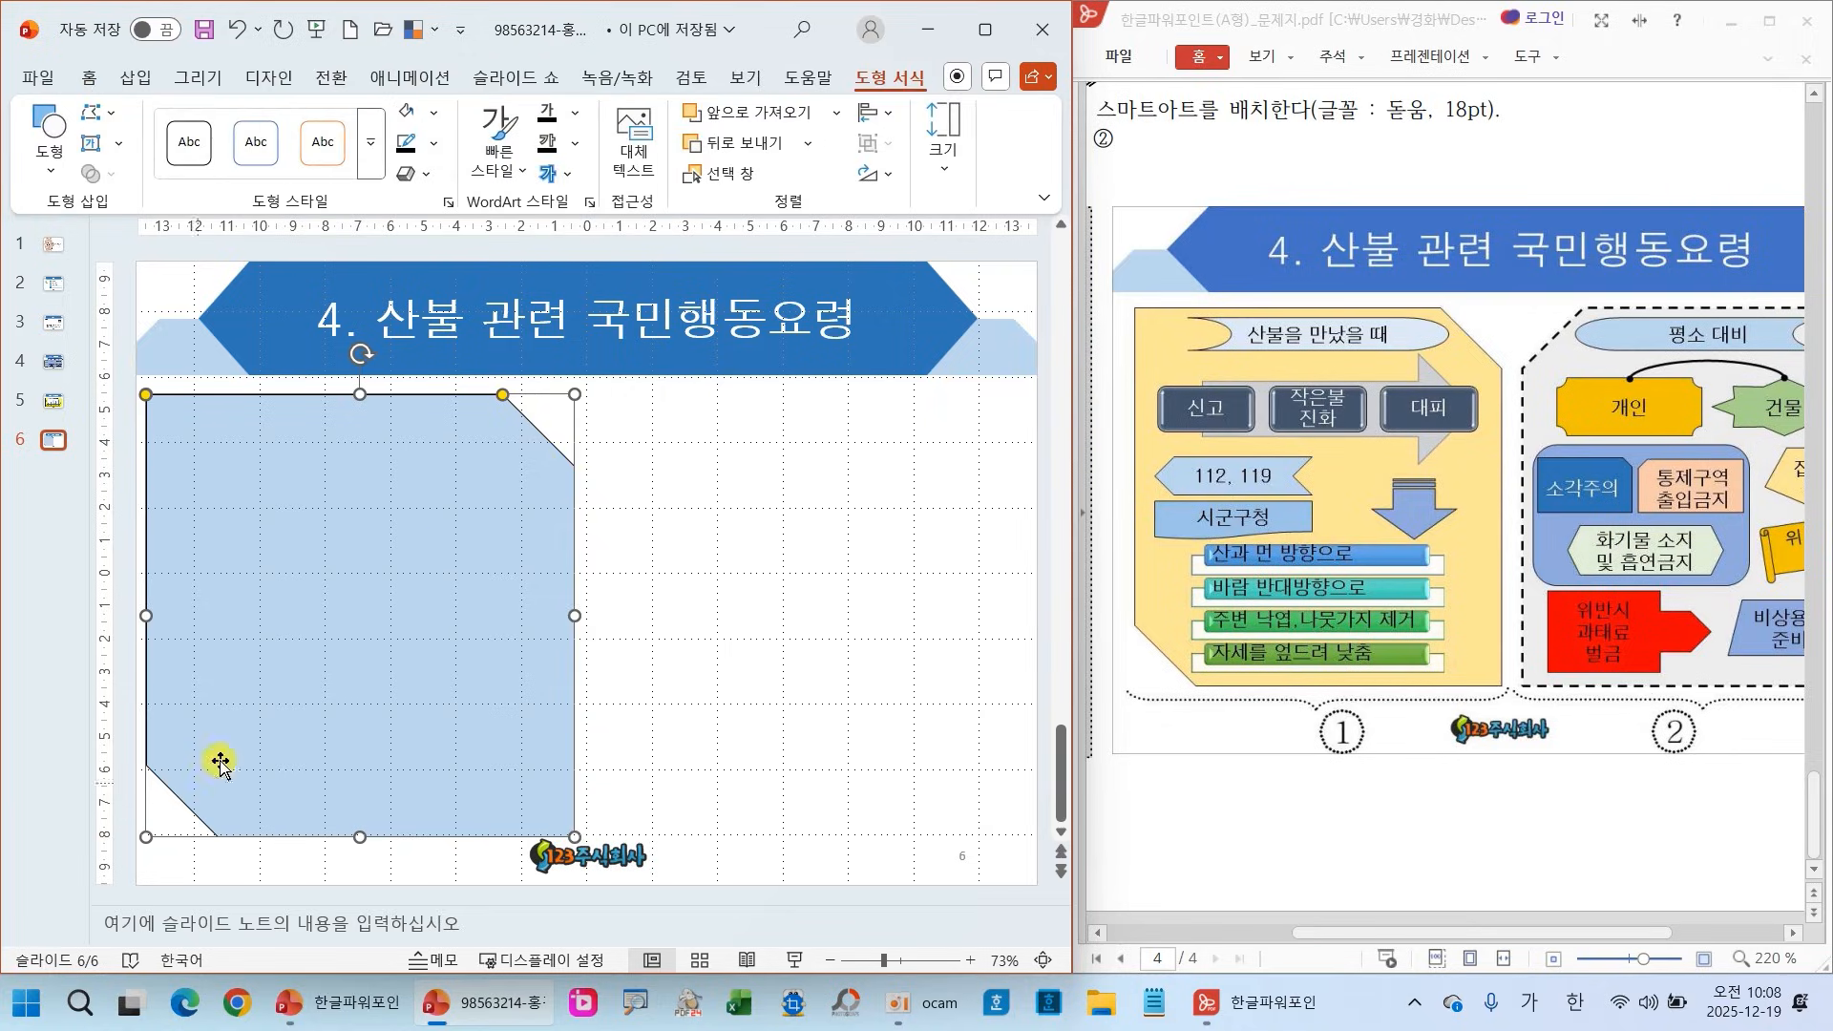
click(435, 115)
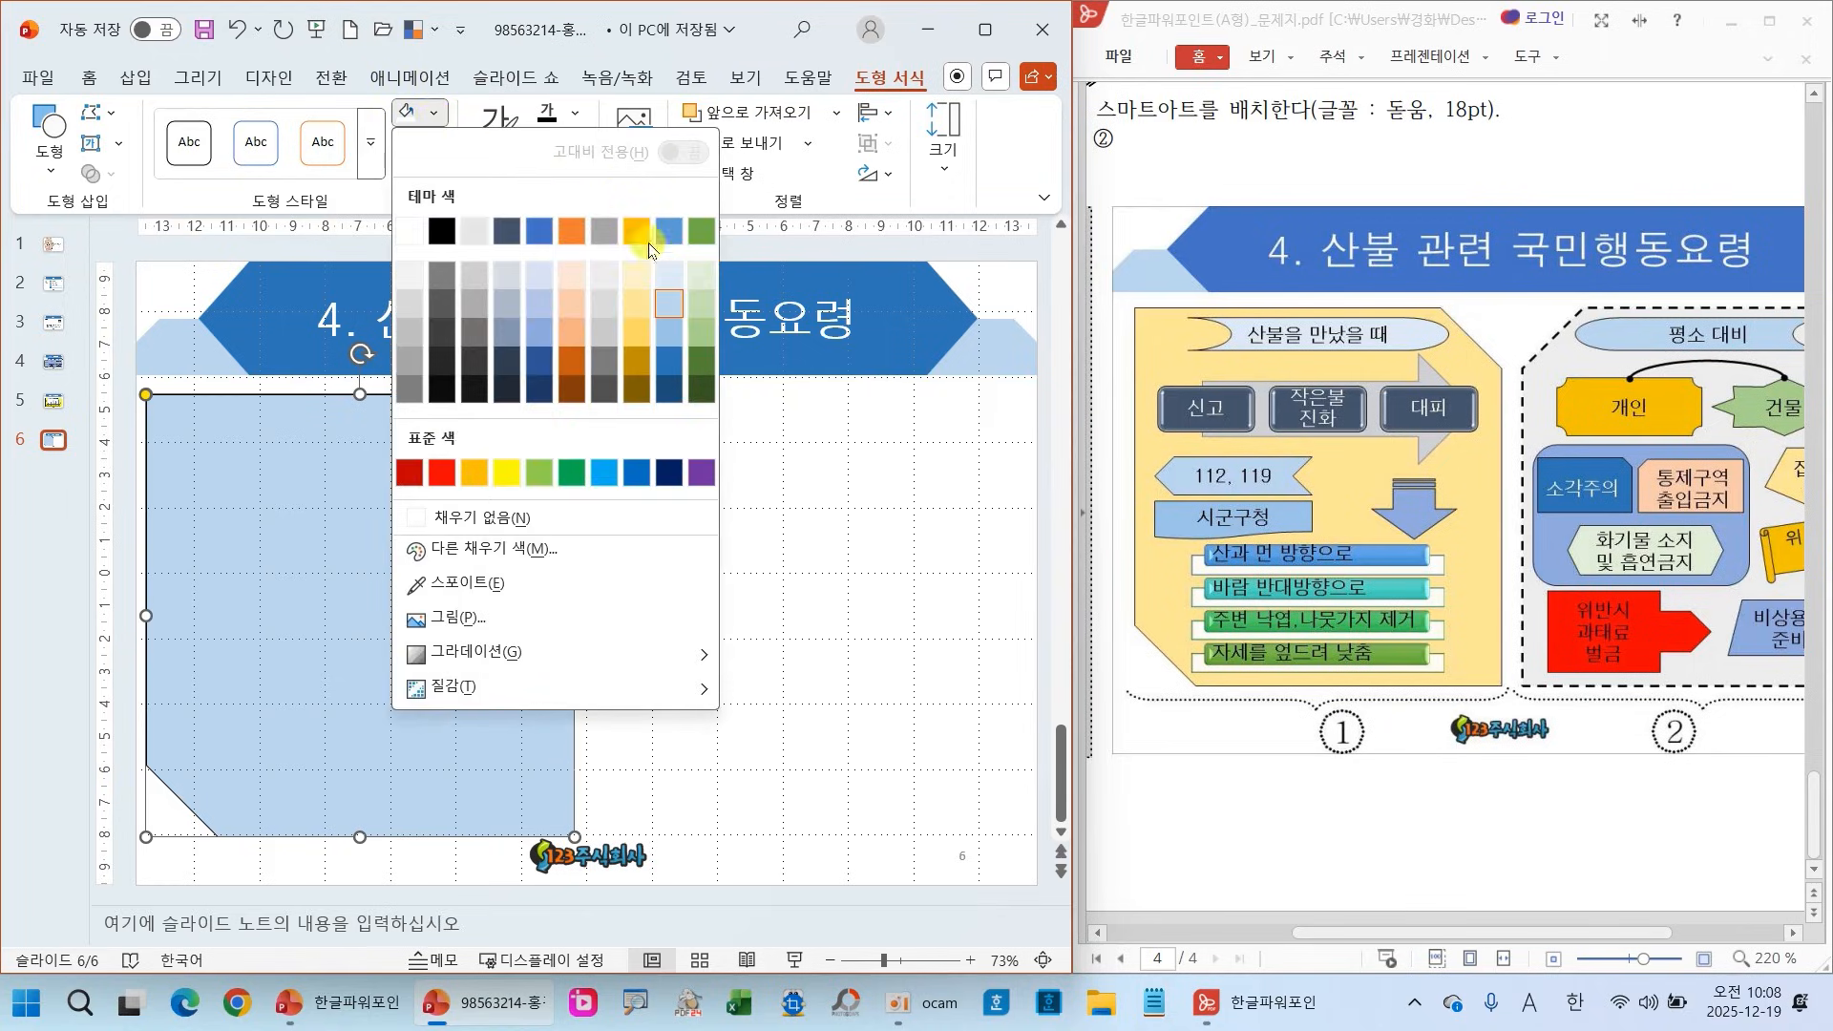
click(640, 282)
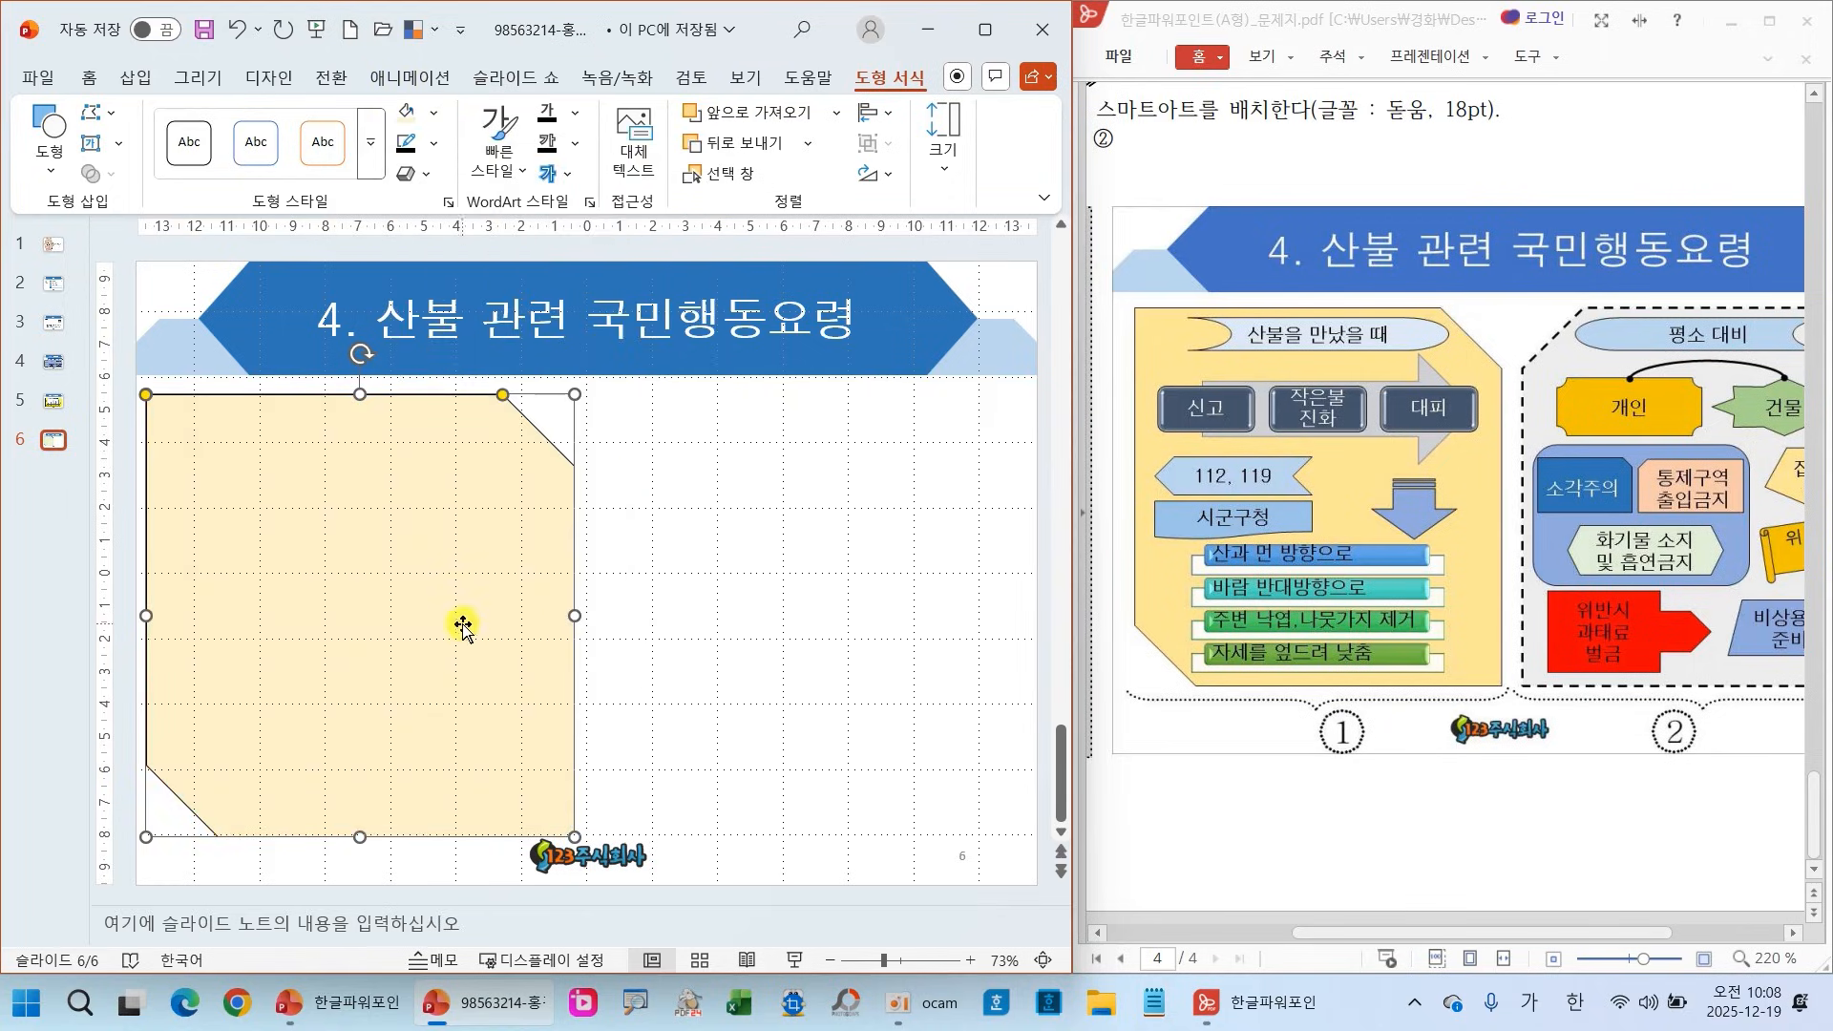
Duplicate the snipped-corner rectangle onto the right half of the slide and flip the copy horizontally
drag(377, 626, 823, 625)
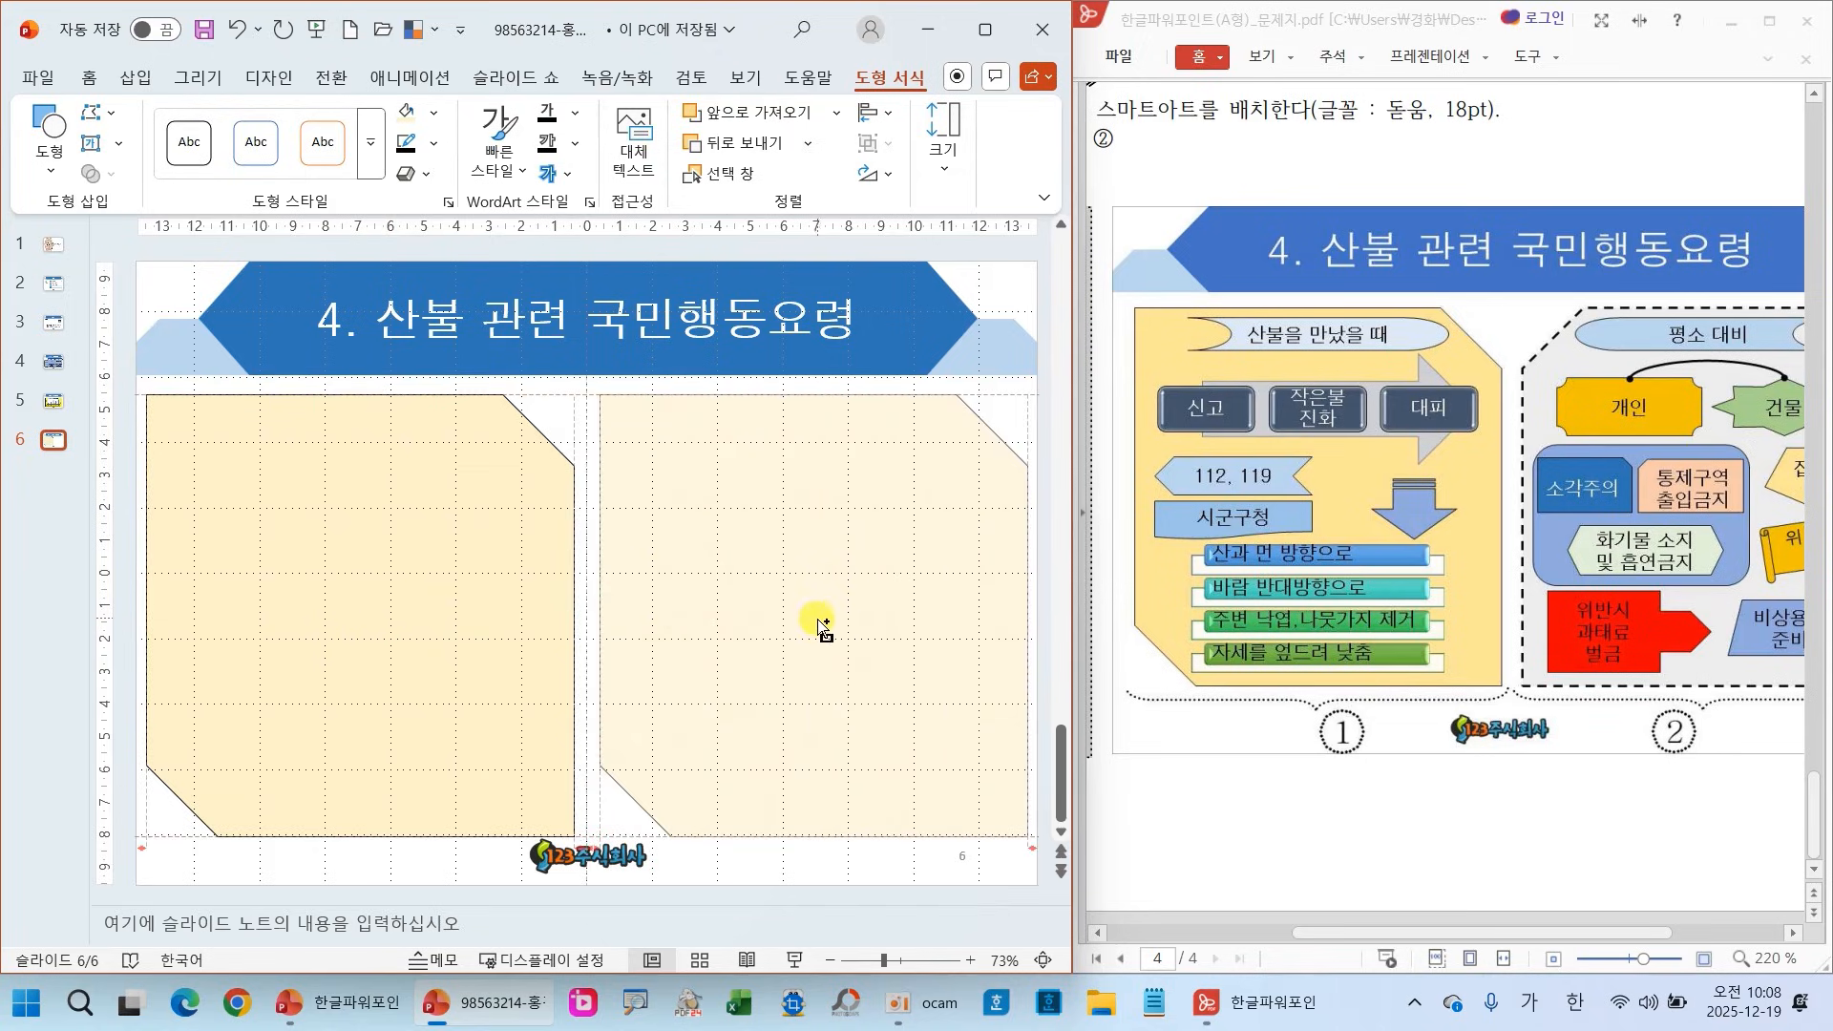
drag(819, 630, 821, 629)
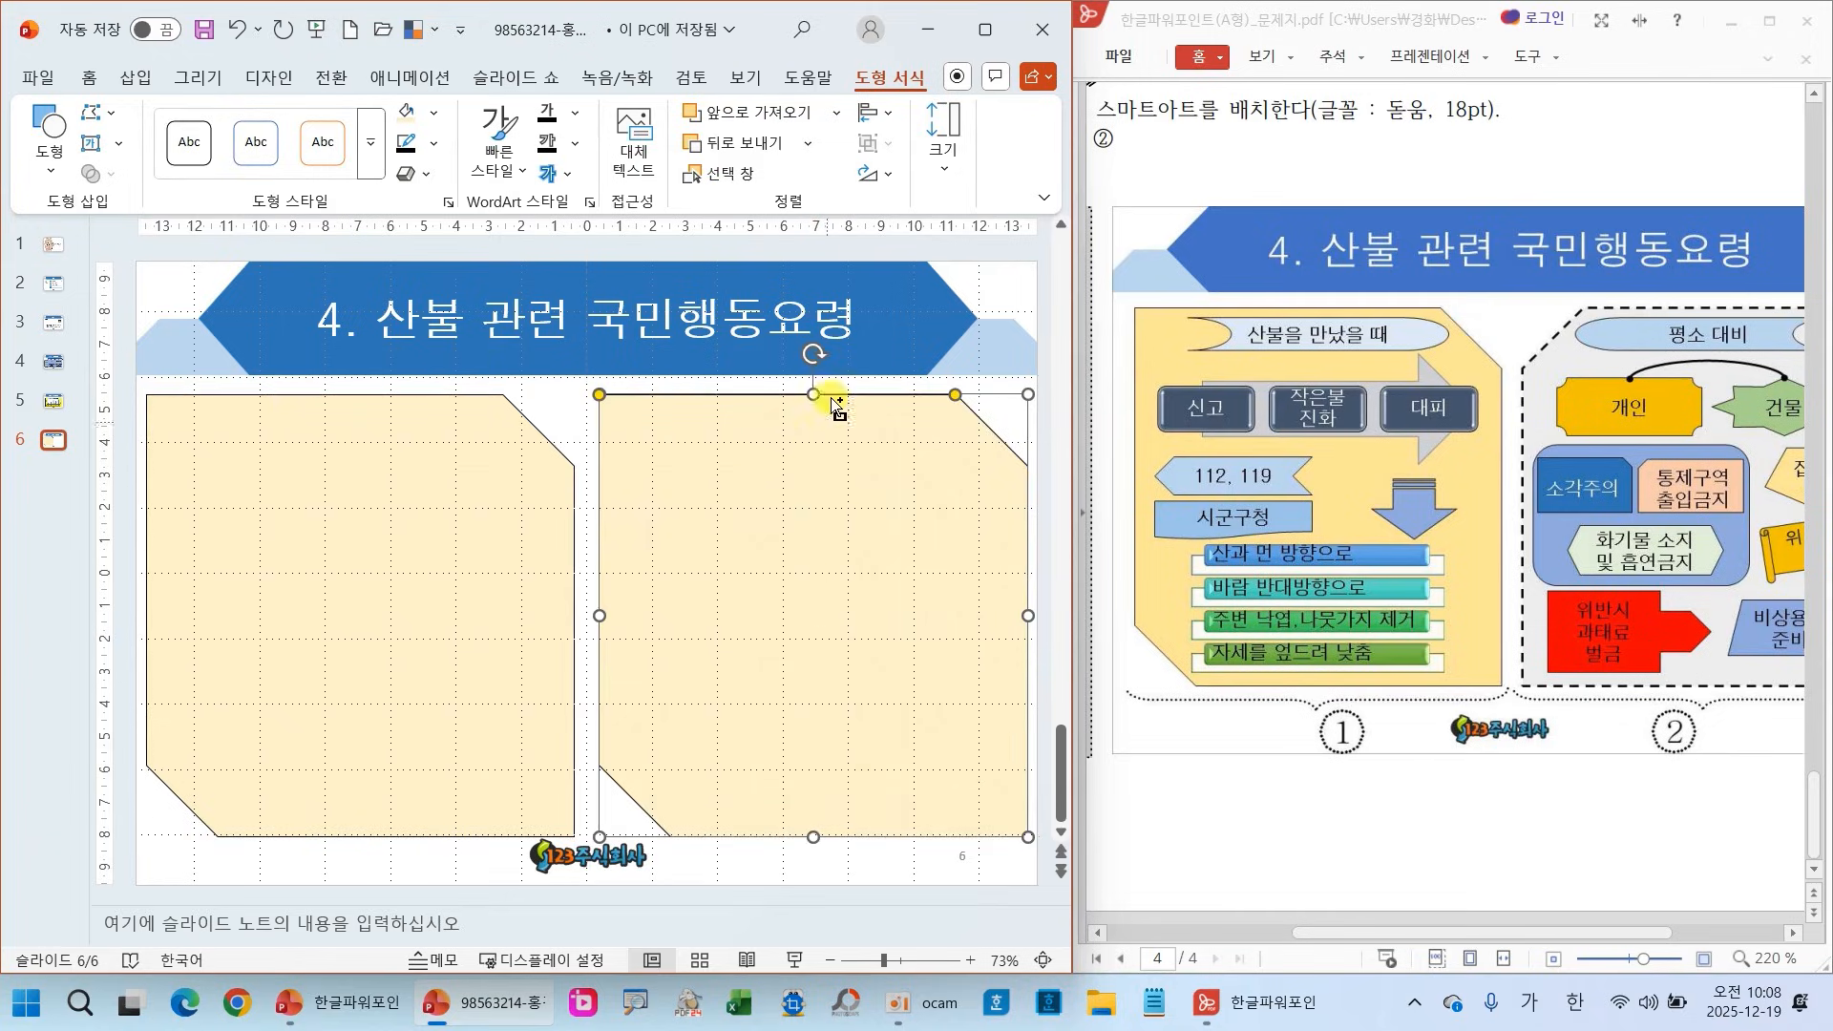
click(876, 174)
click(950, 304)
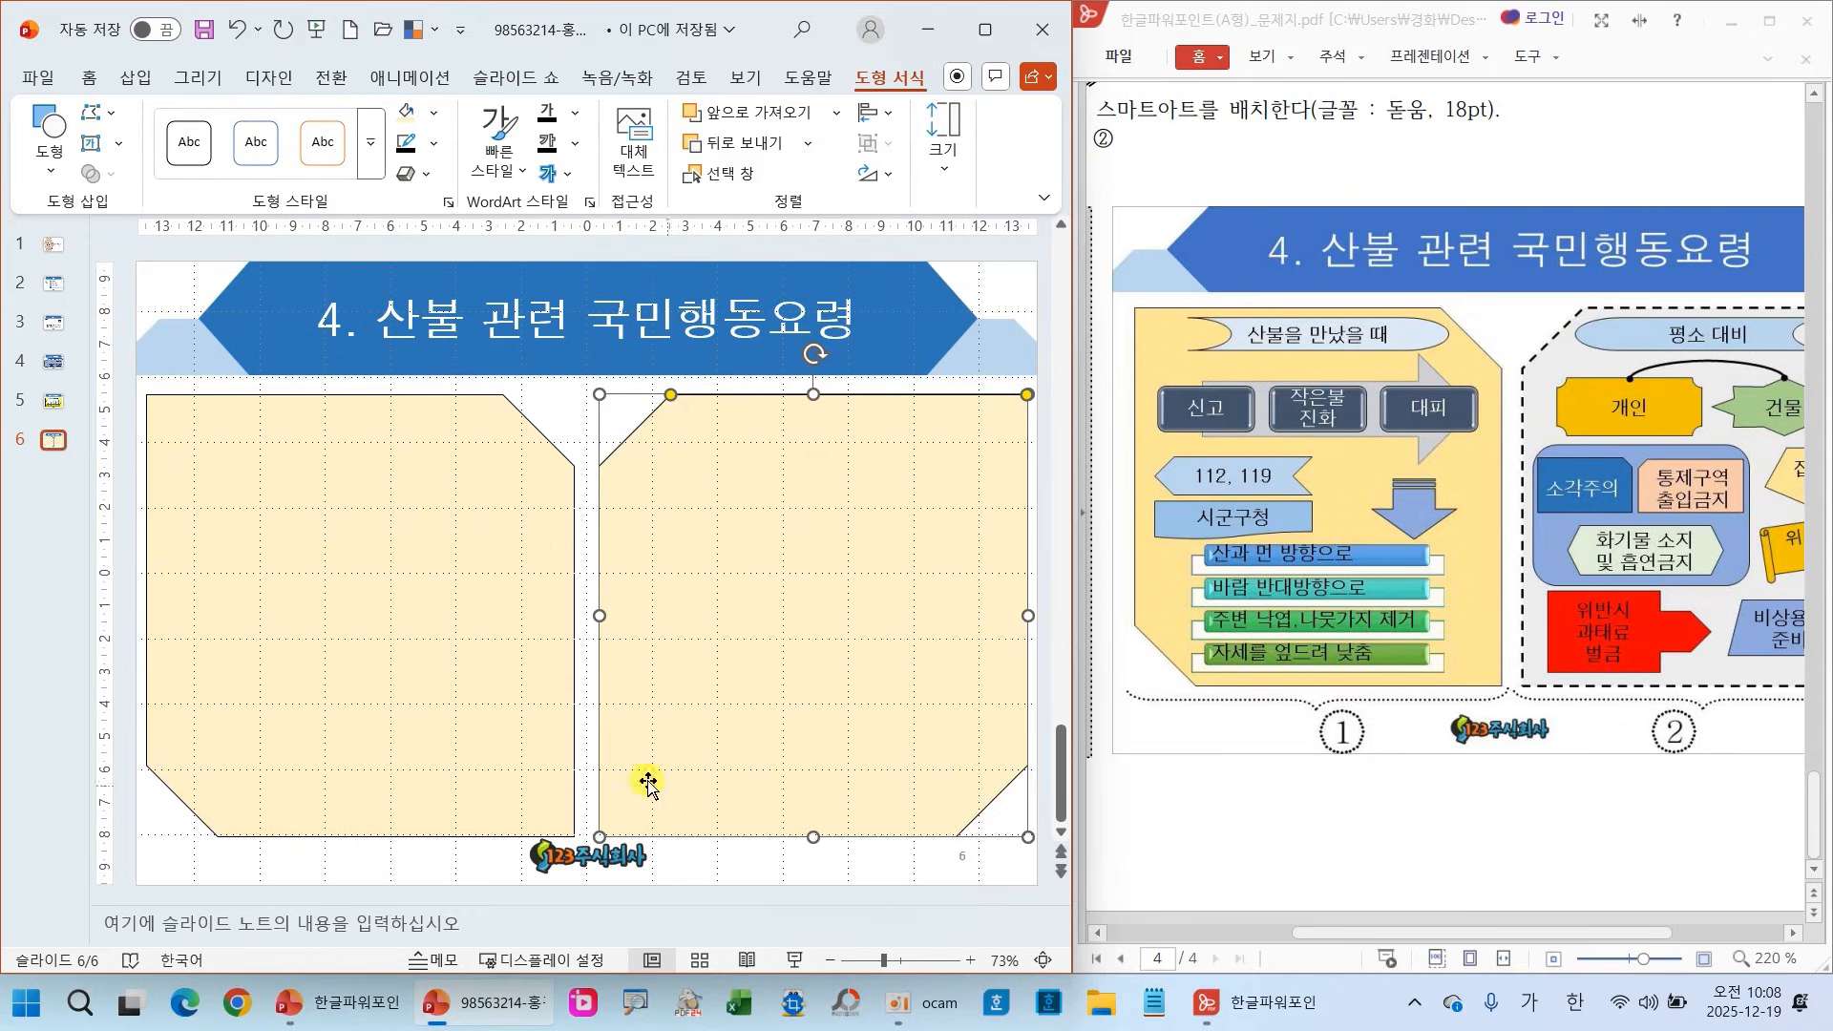
Shorten both background shapes together slightly by raising their lower edges above the logo
shift+click(431, 740)
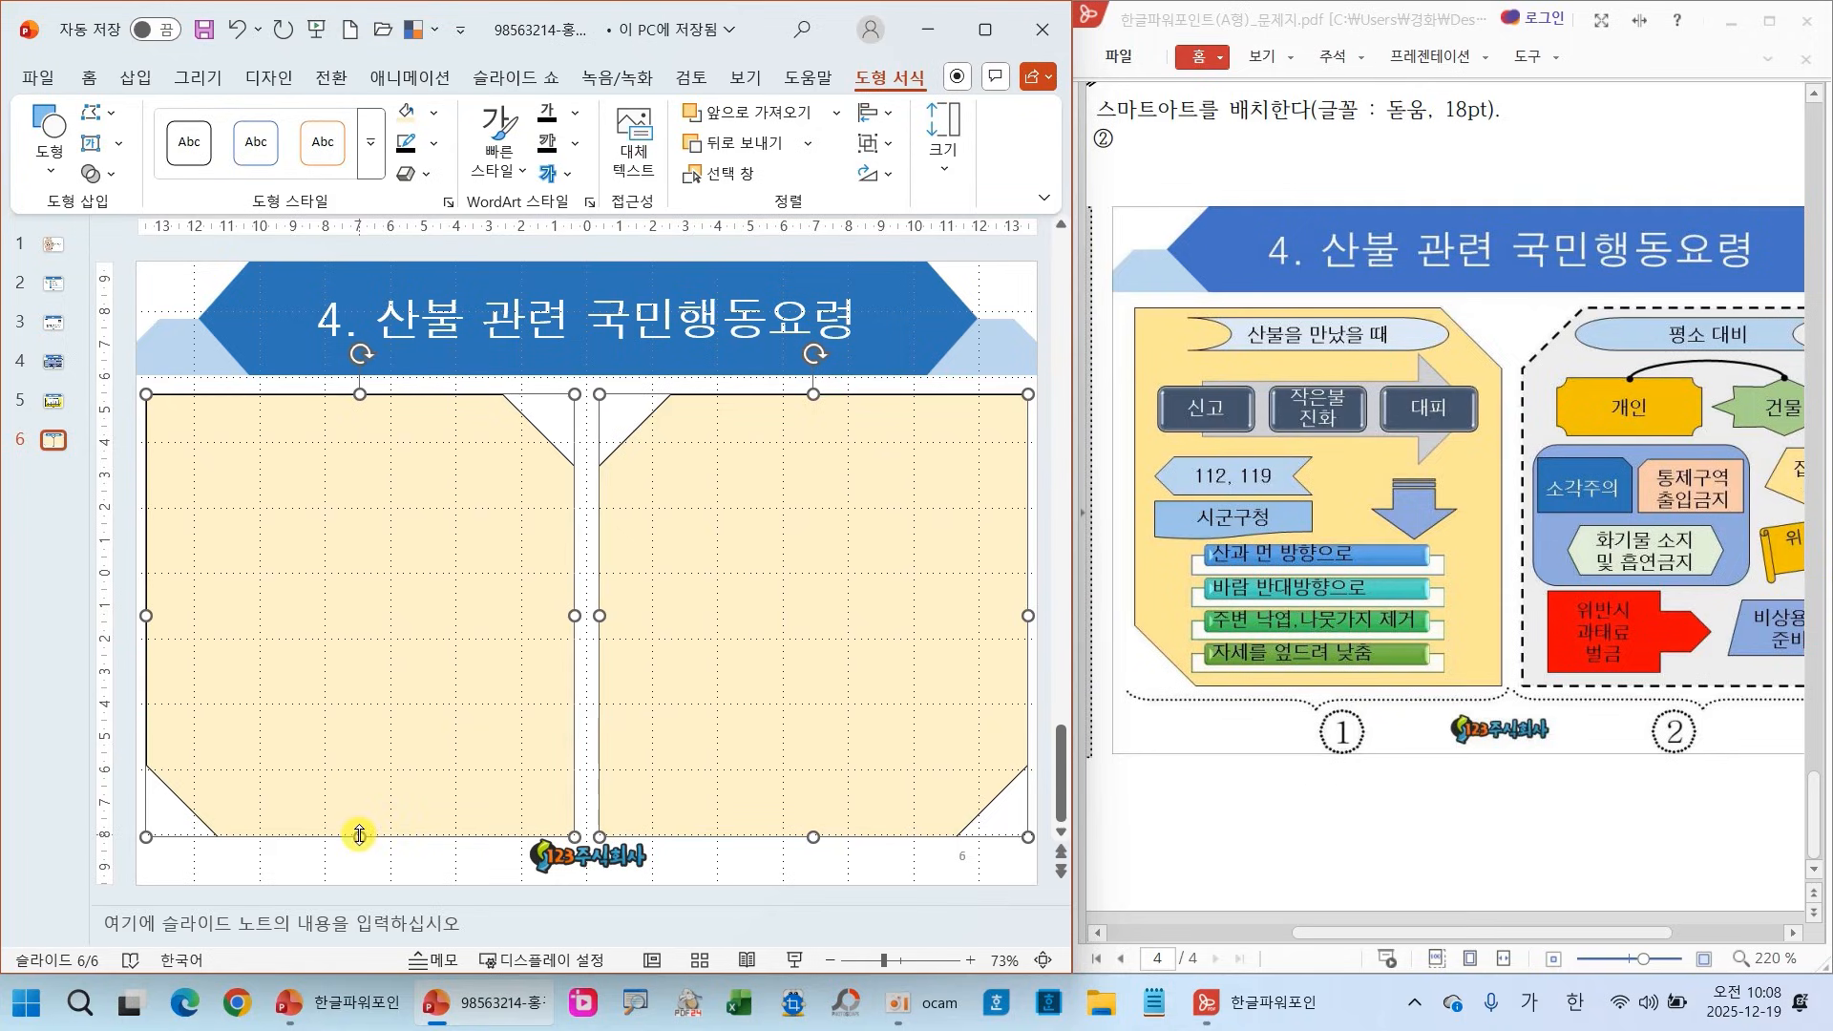
drag(359, 836, 363, 828)
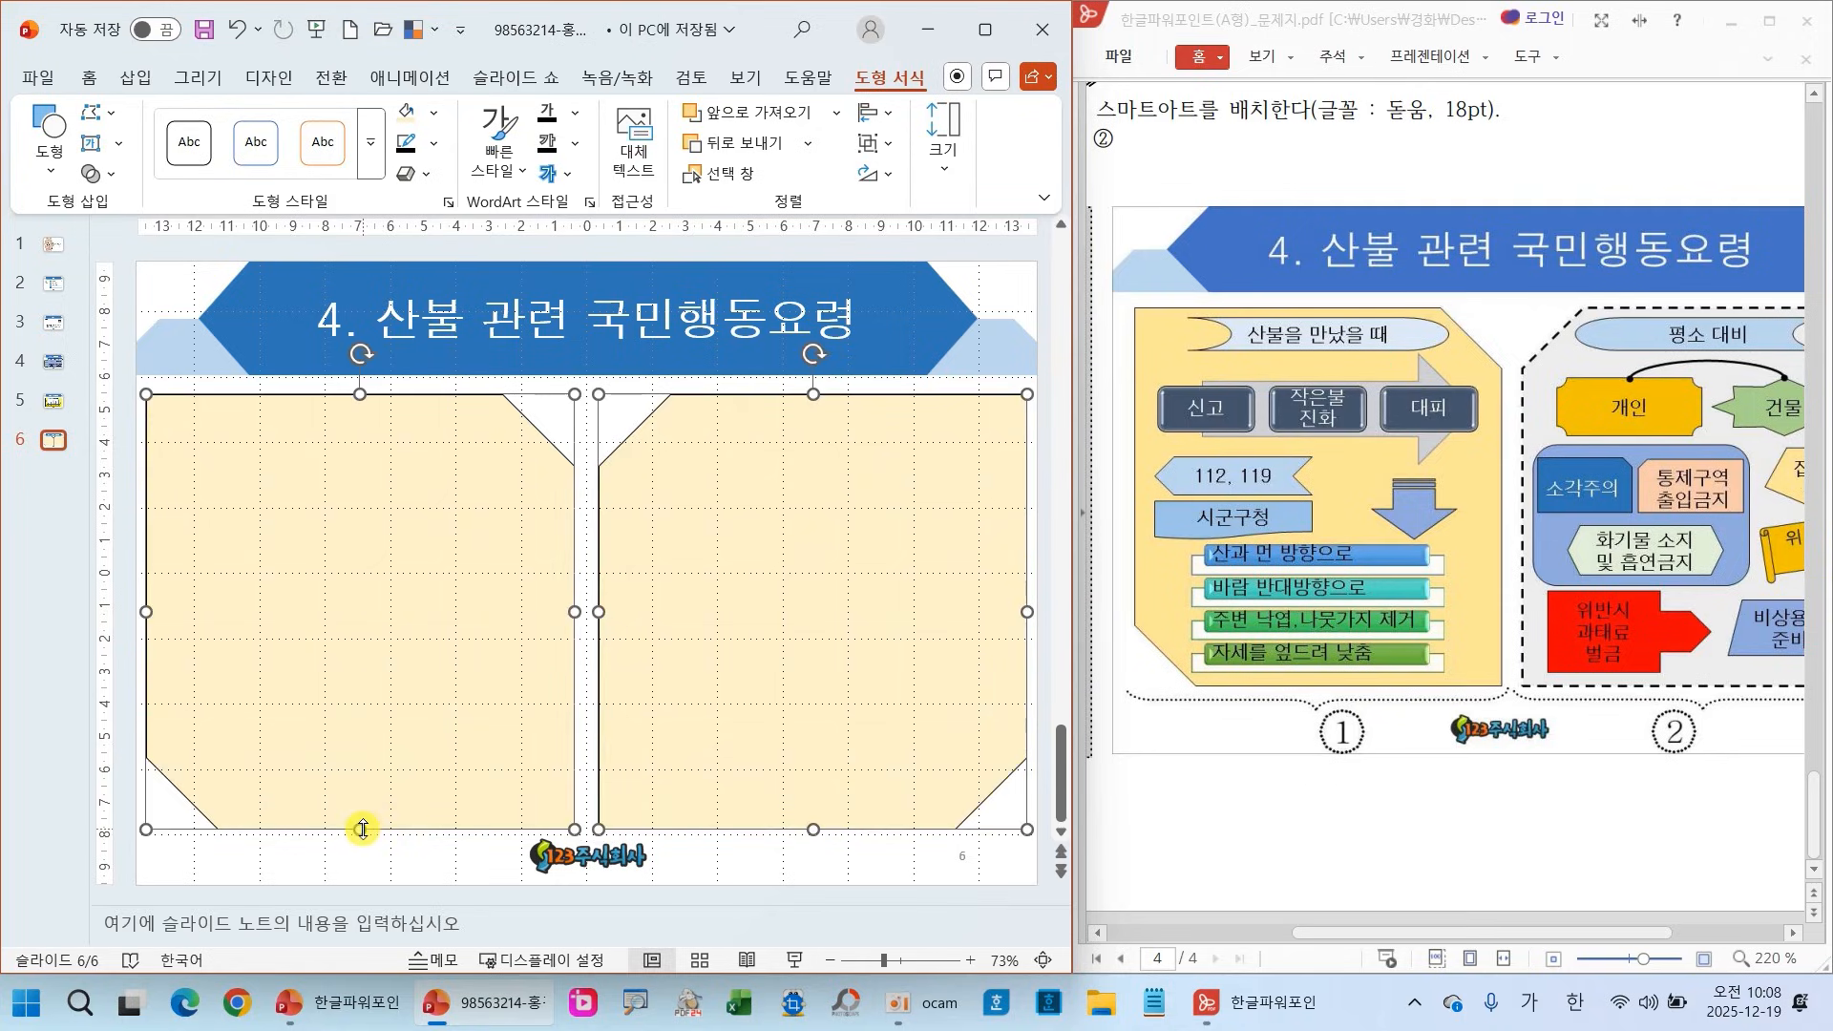
click(867, 848)
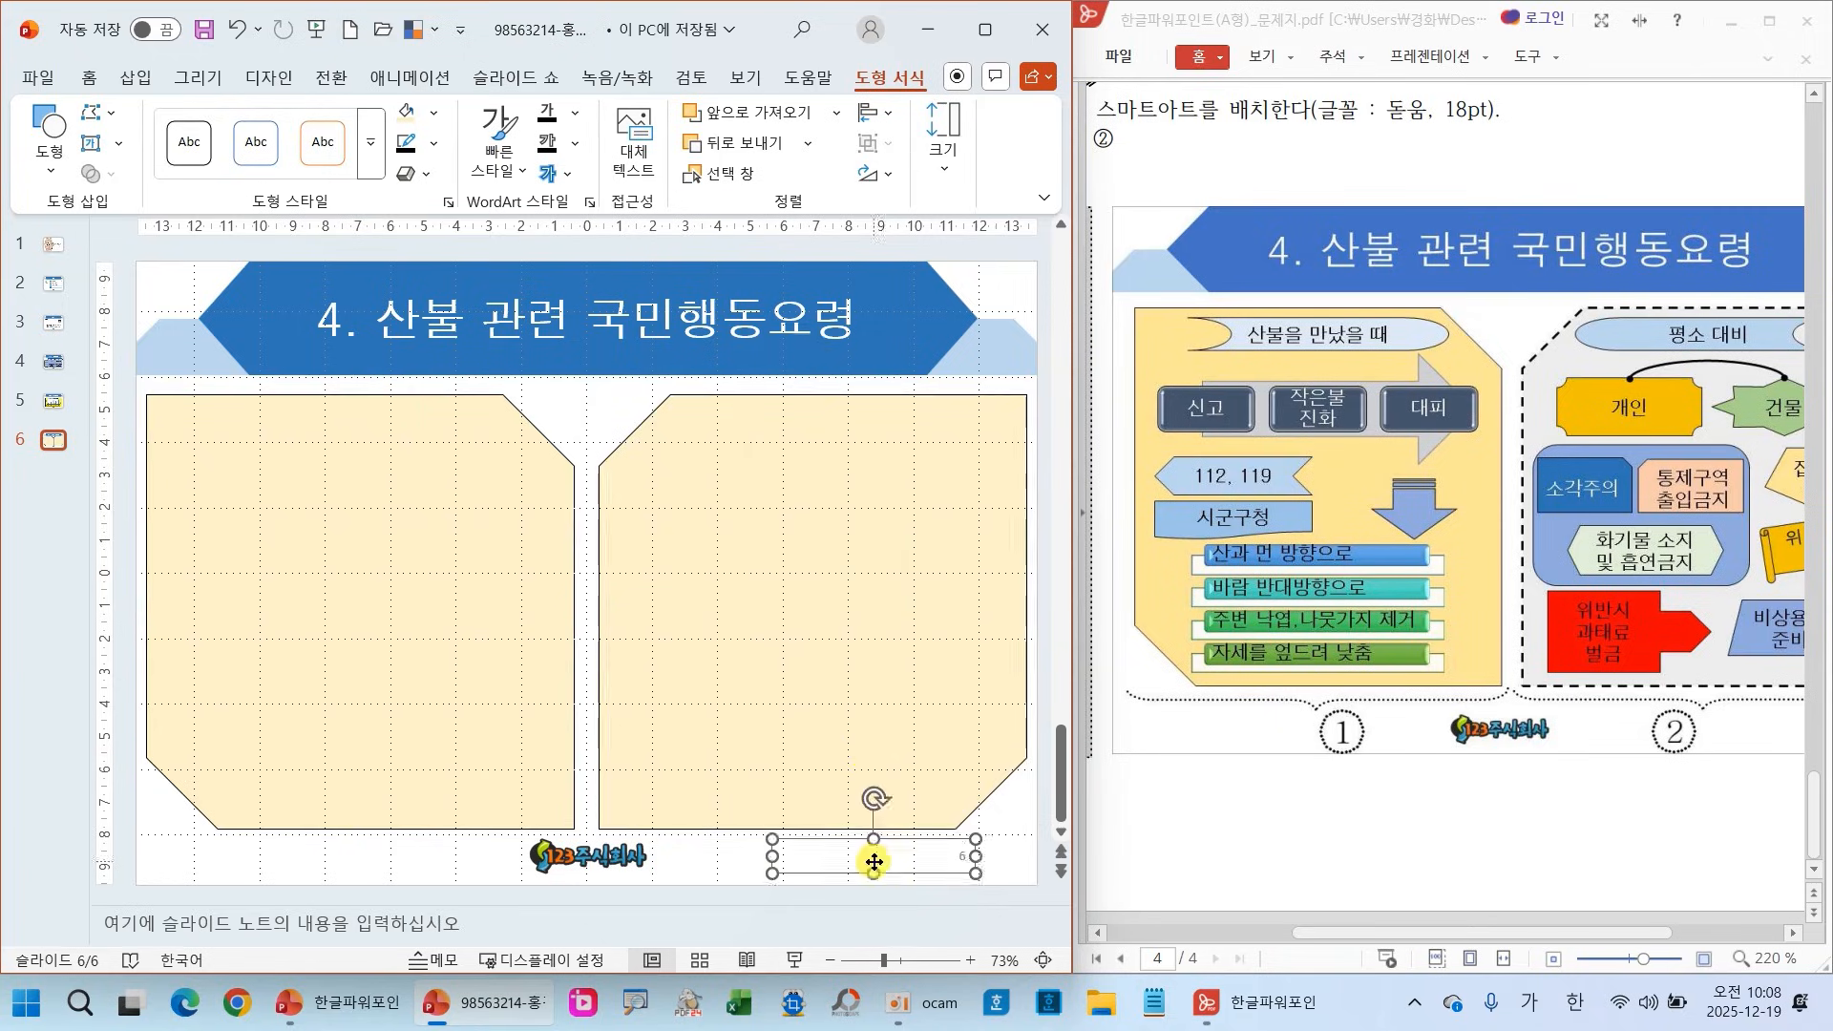
Fill the right background shape with light orange and give it a dashed outline 2¼ pt thick
click(871, 606)
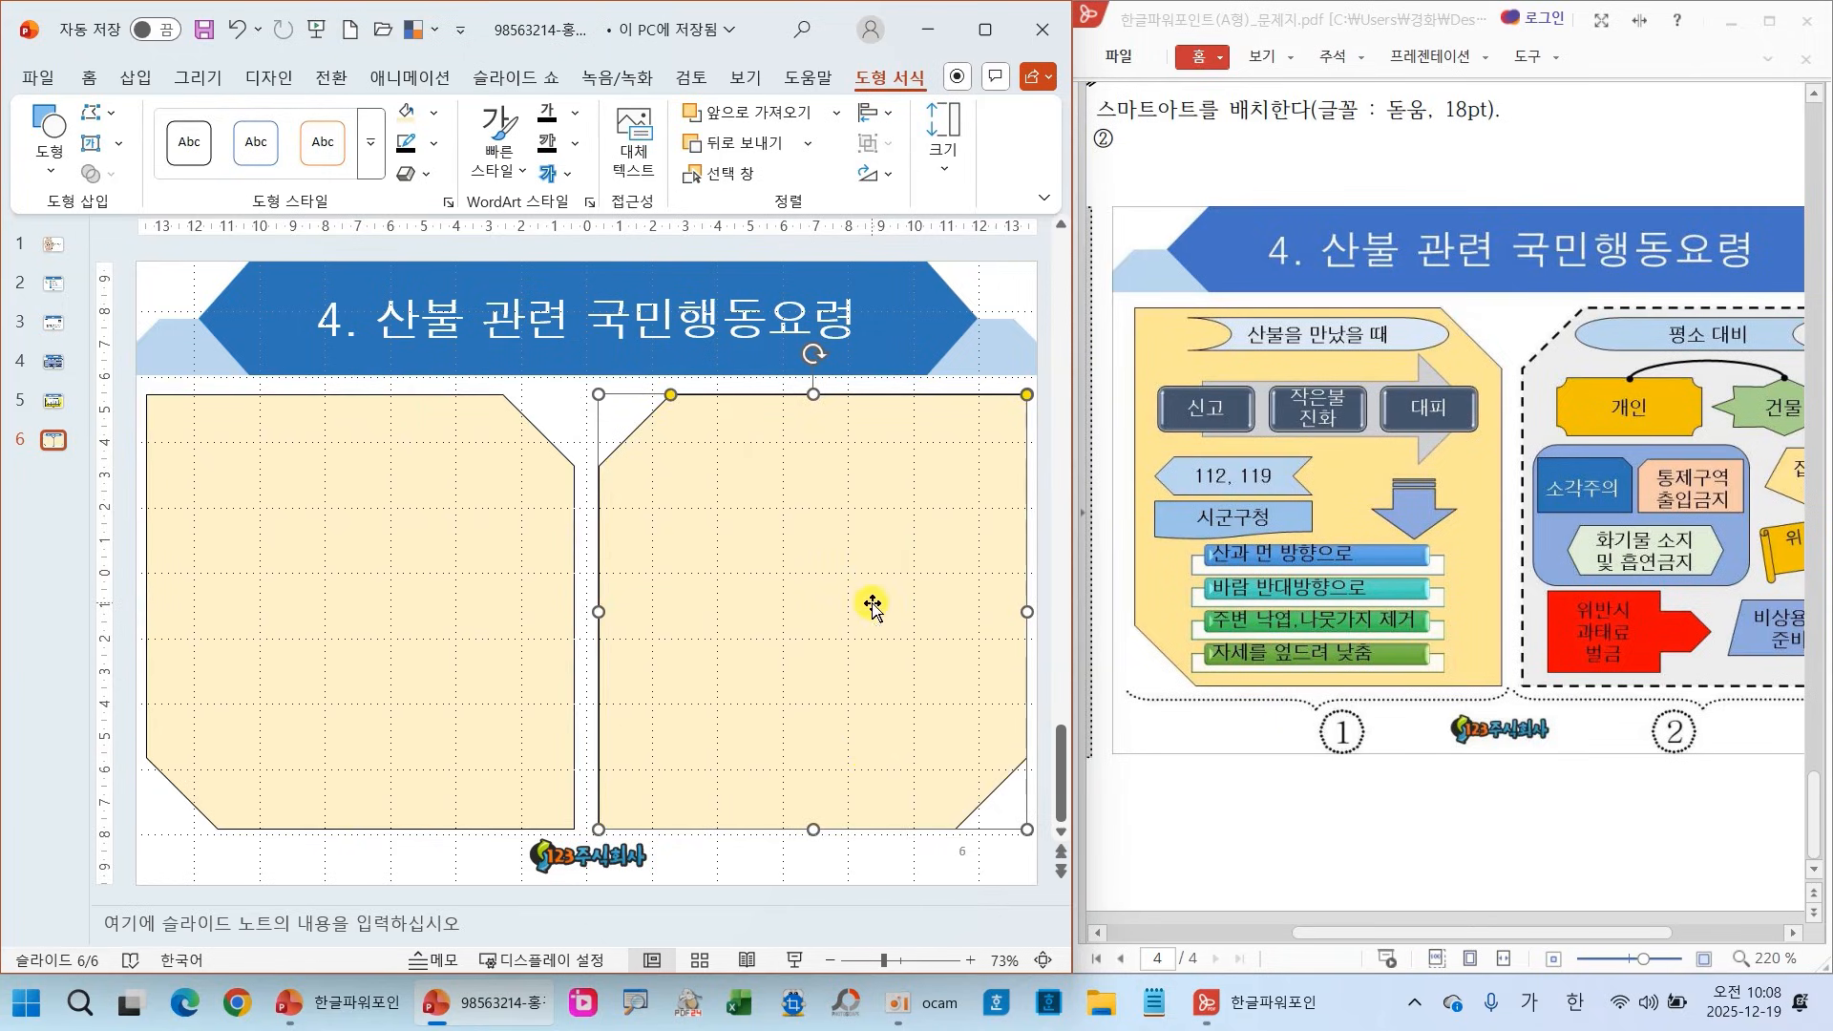
click(433, 112)
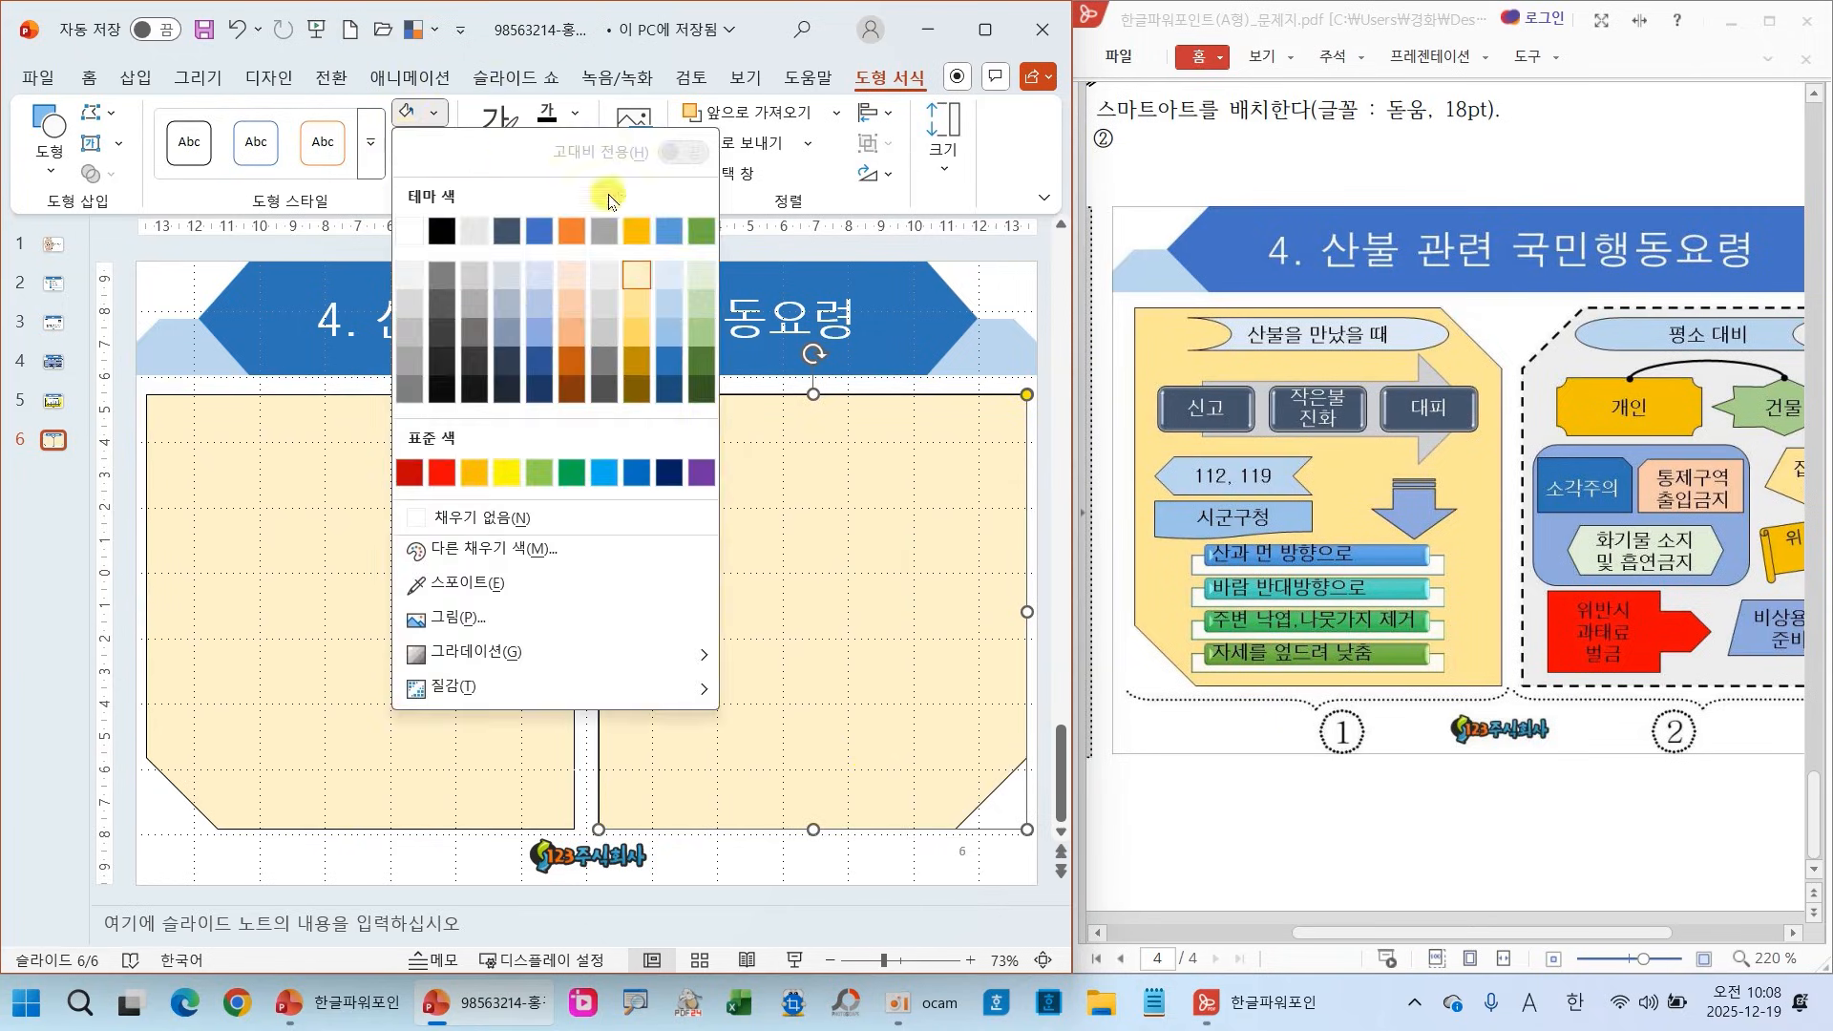
click(573, 277)
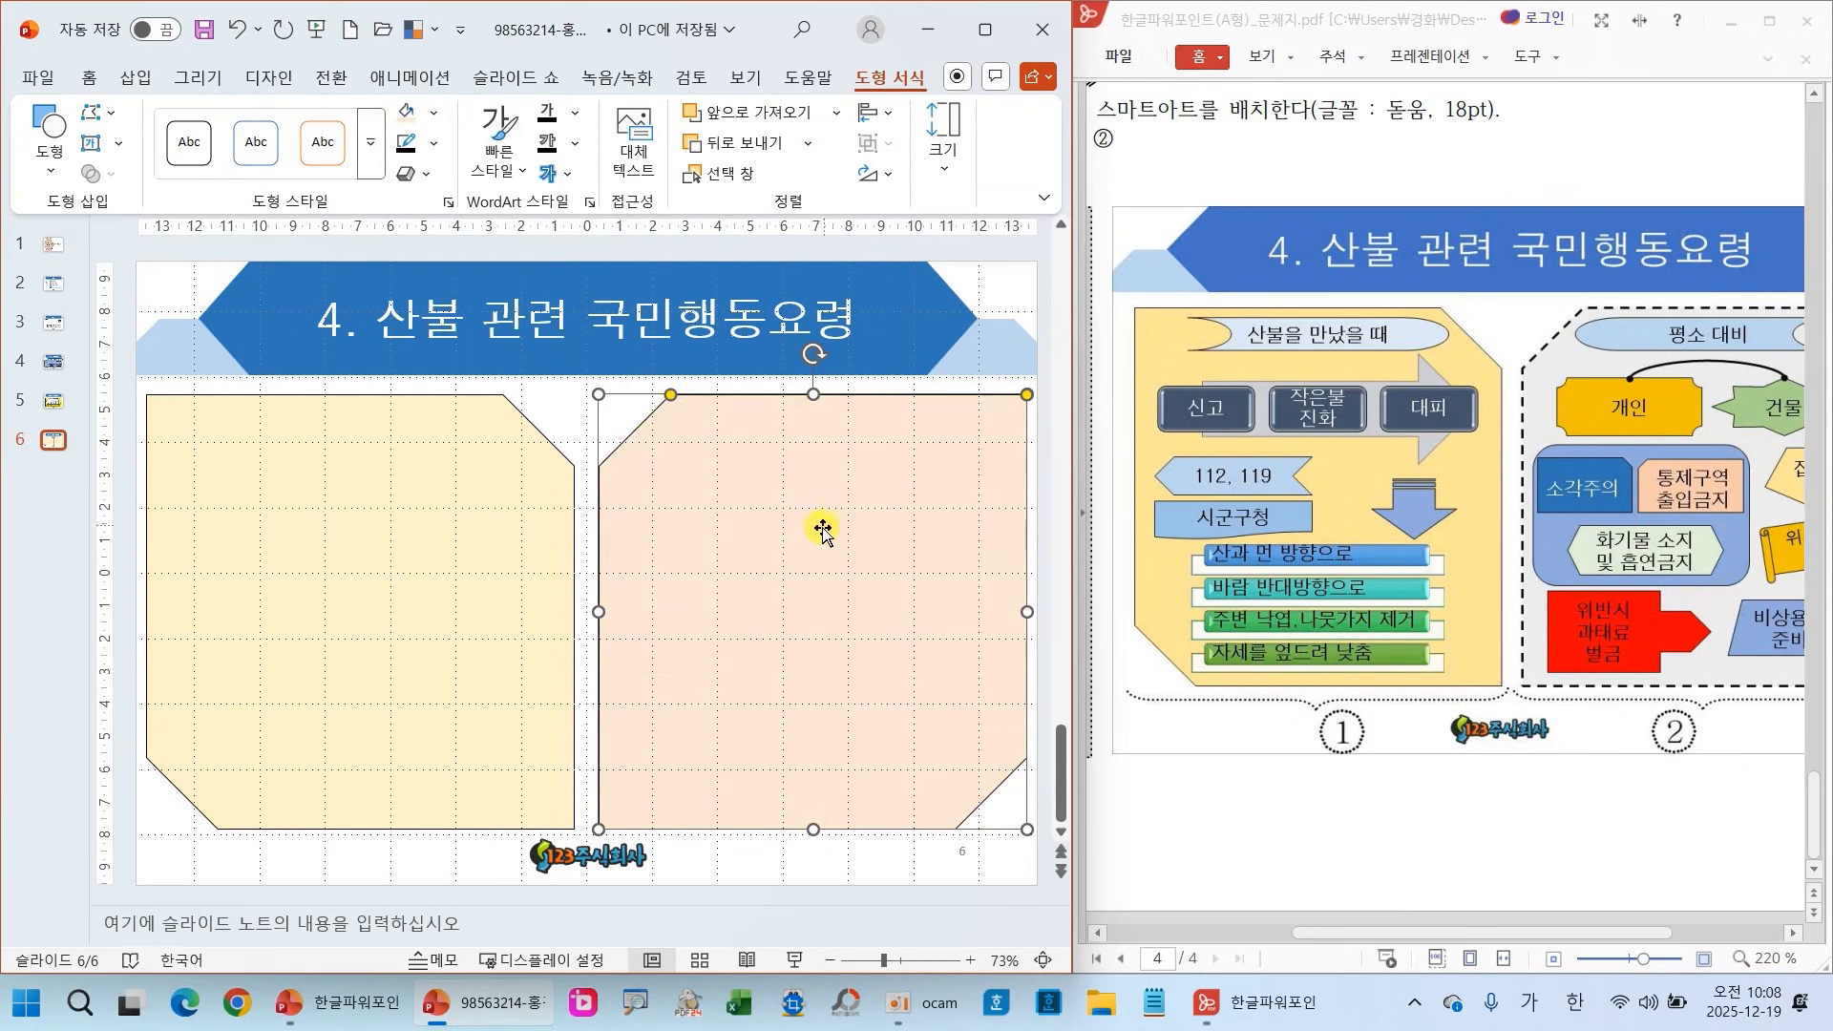
click(434, 148)
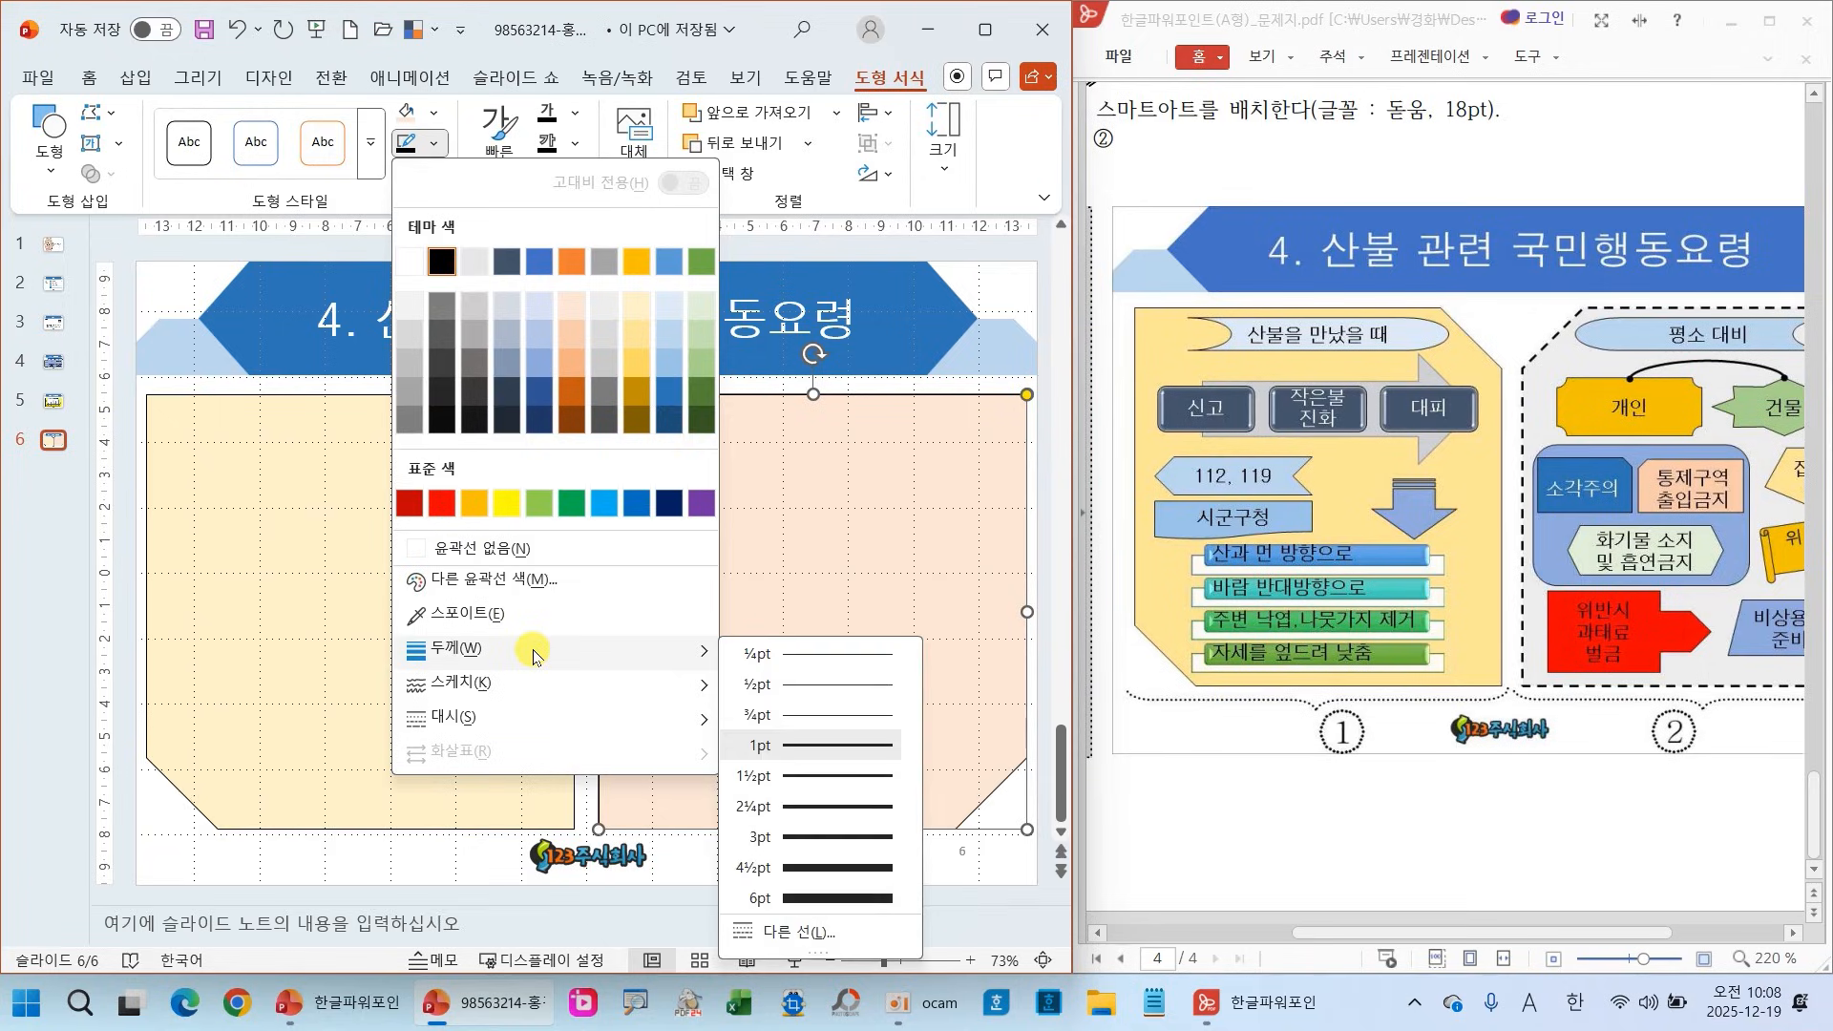
mouse_move(501, 716)
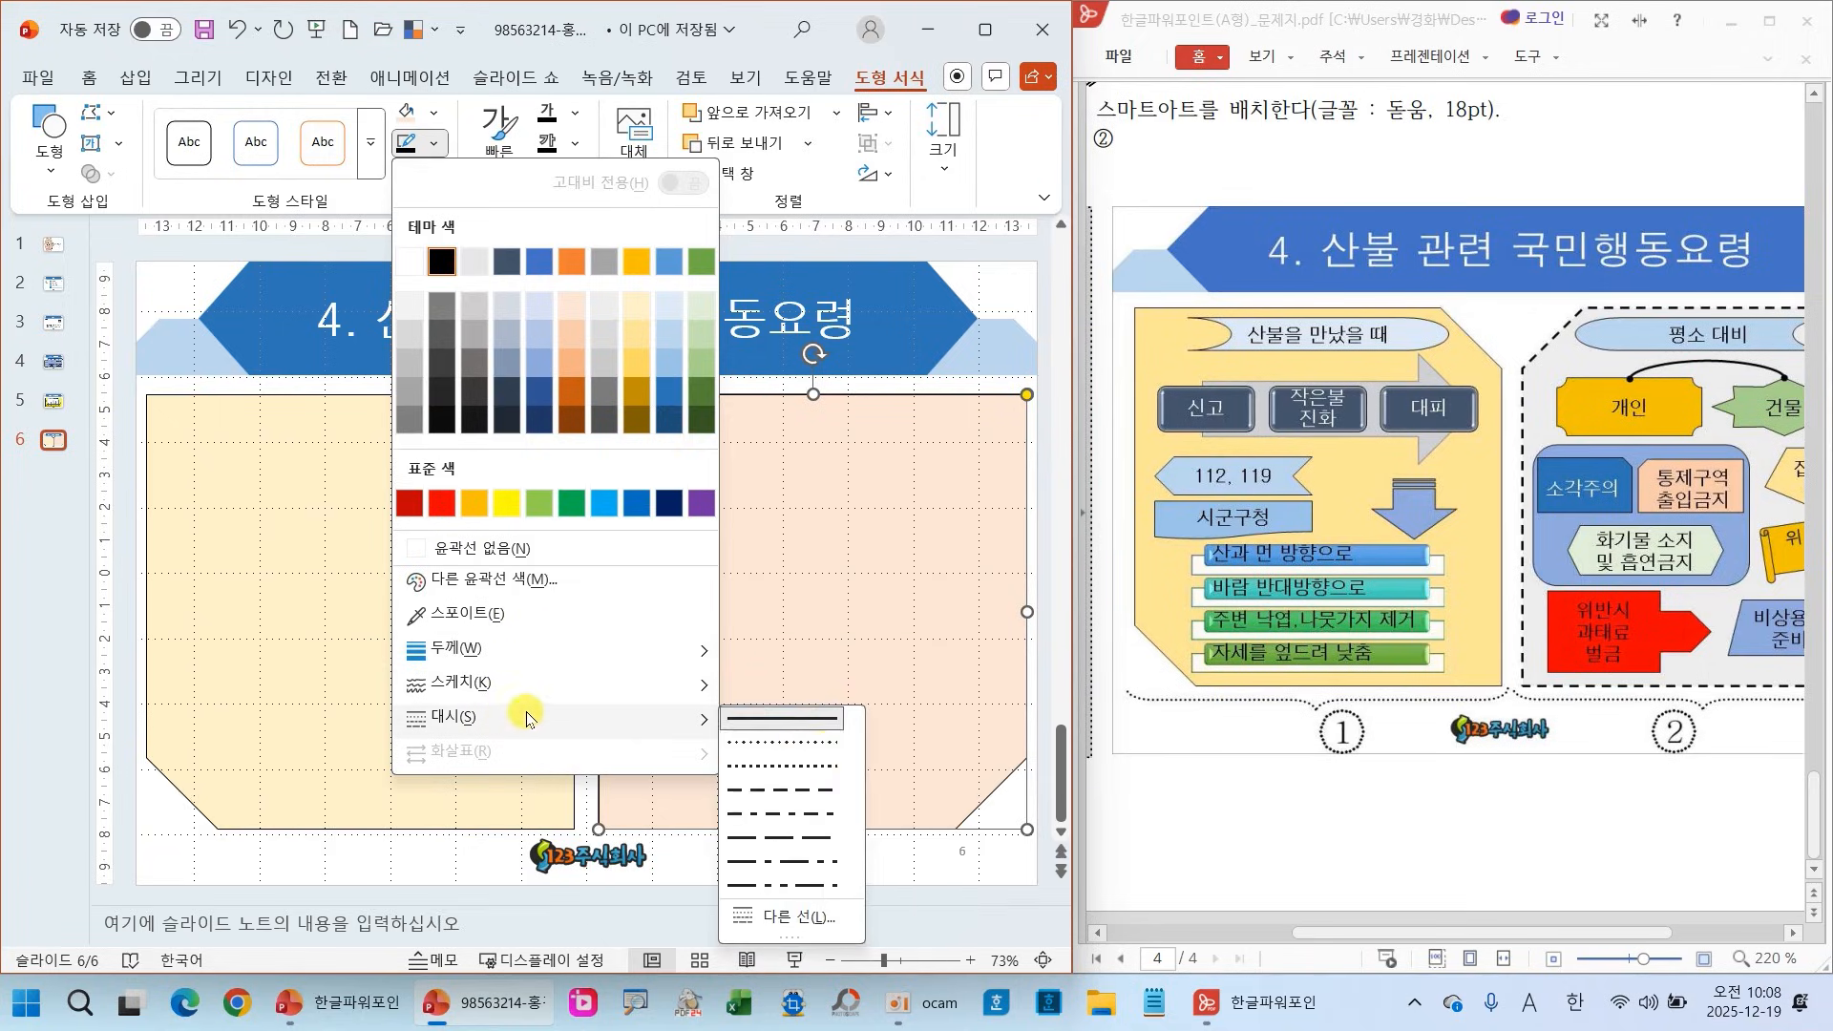
click(805, 792)
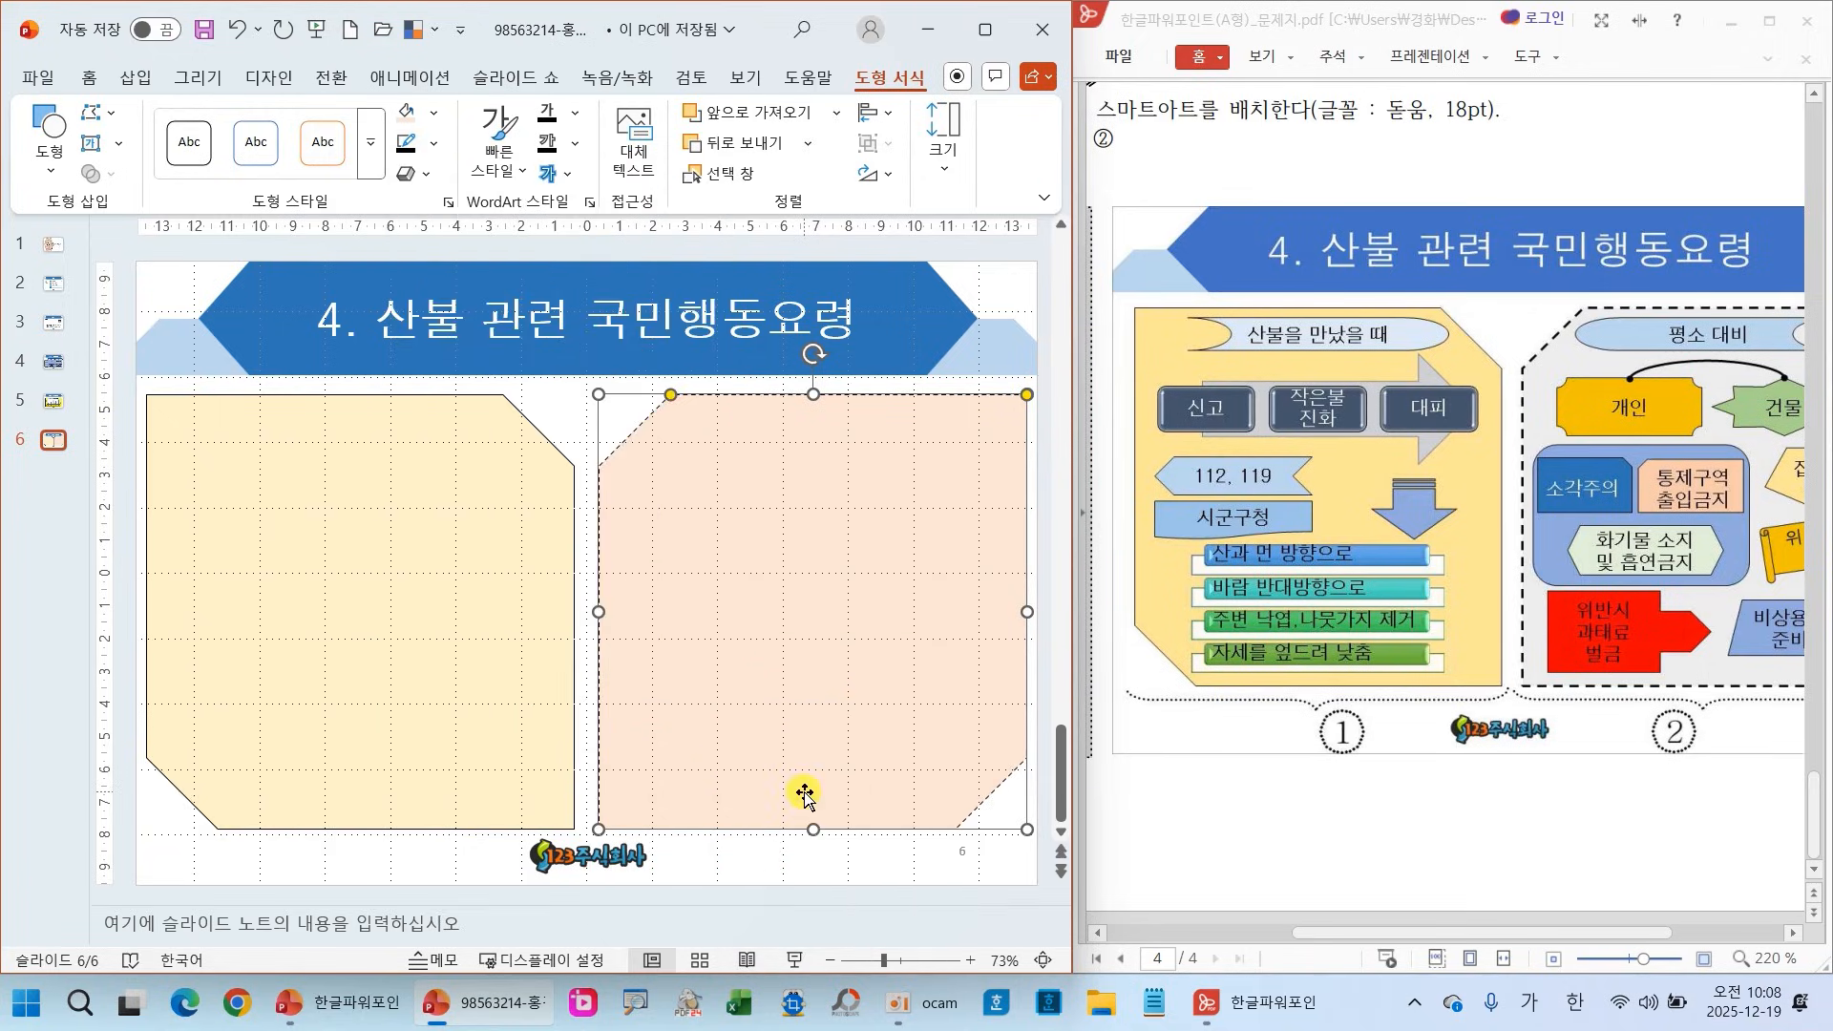
click(435, 145)
mouse_move(633, 665)
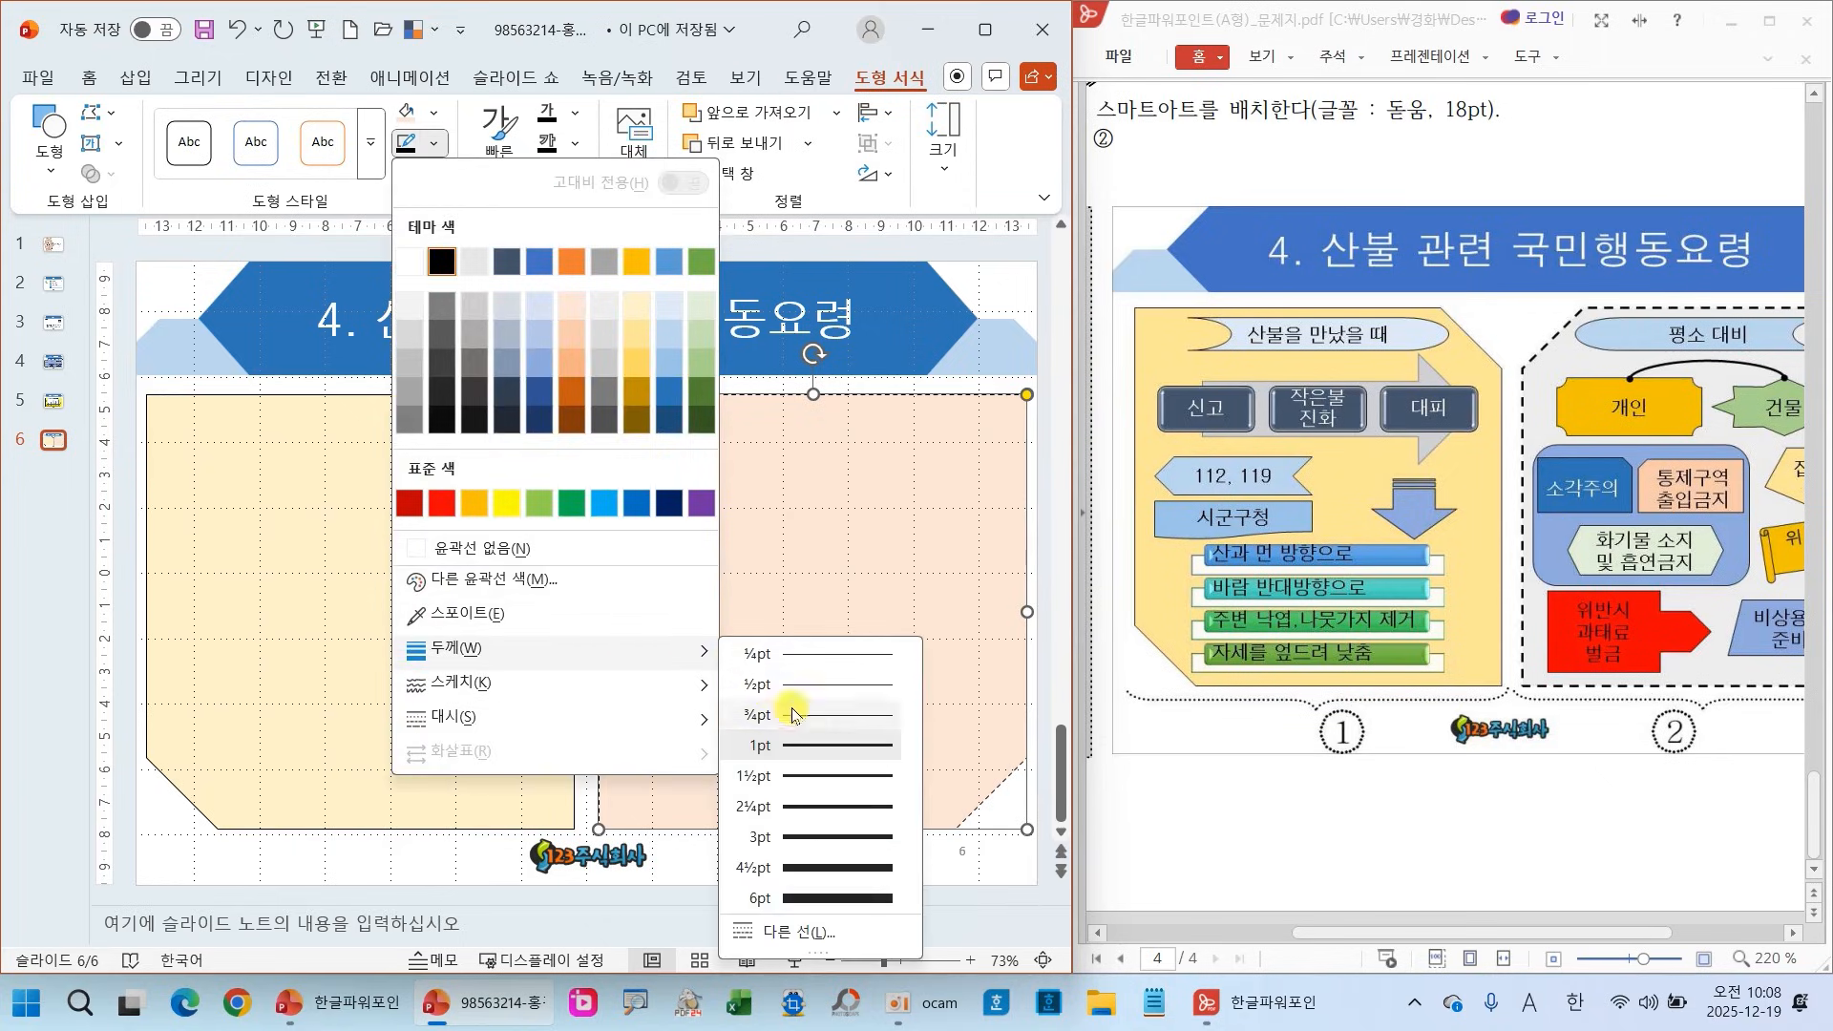
click(799, 802)
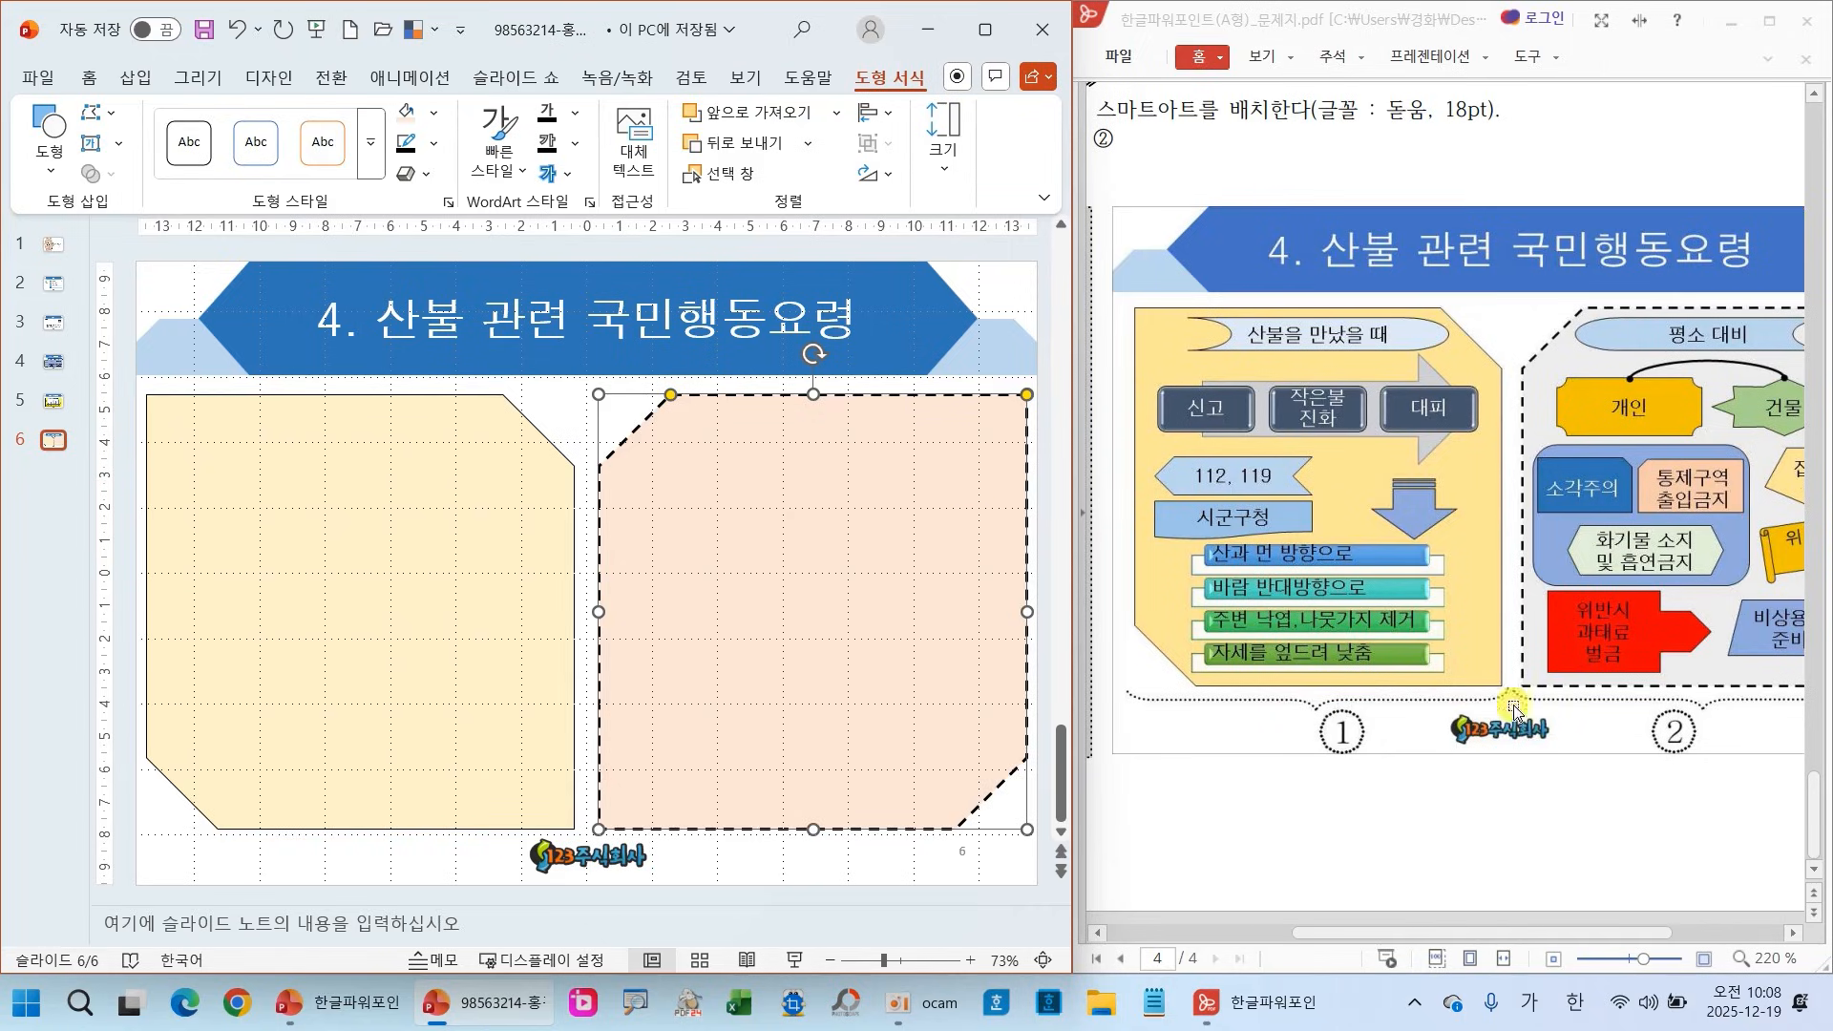
Enlarge the exam paper to 300% and draw a flowchart Stored Data shape as a banner along the top of the left background shape
click(1775, 955)
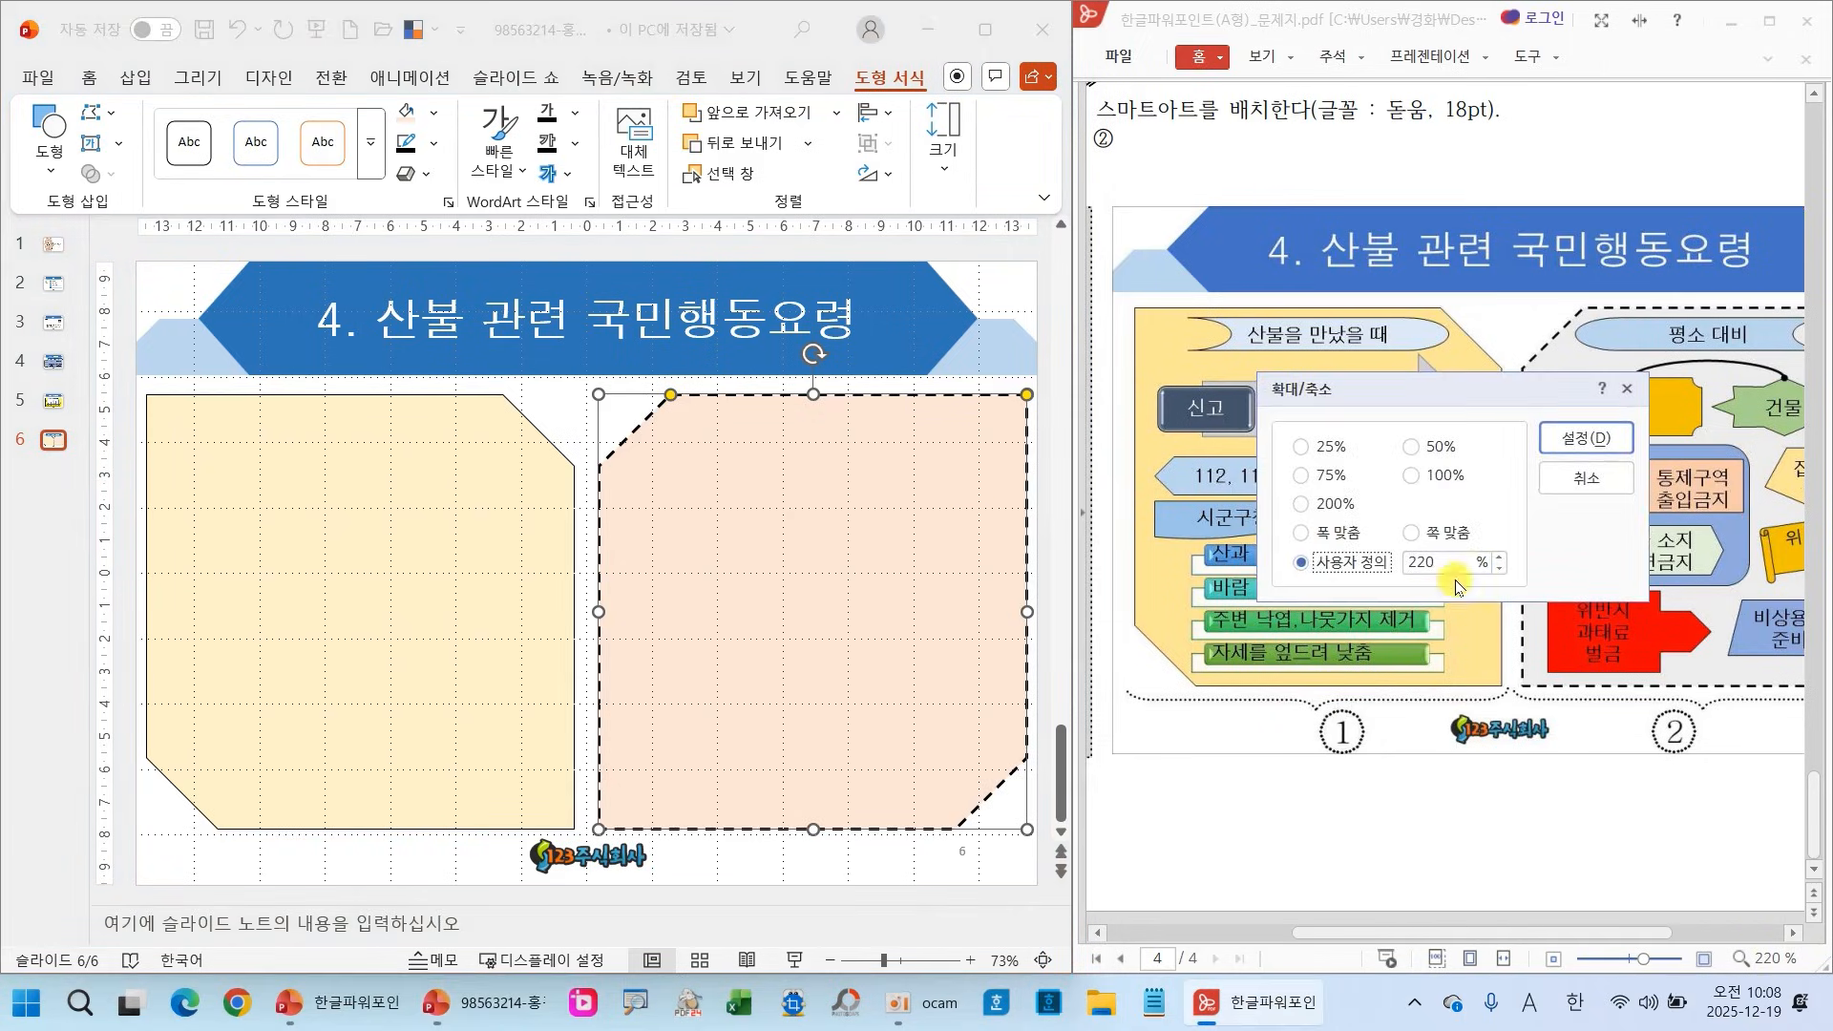
text(300)
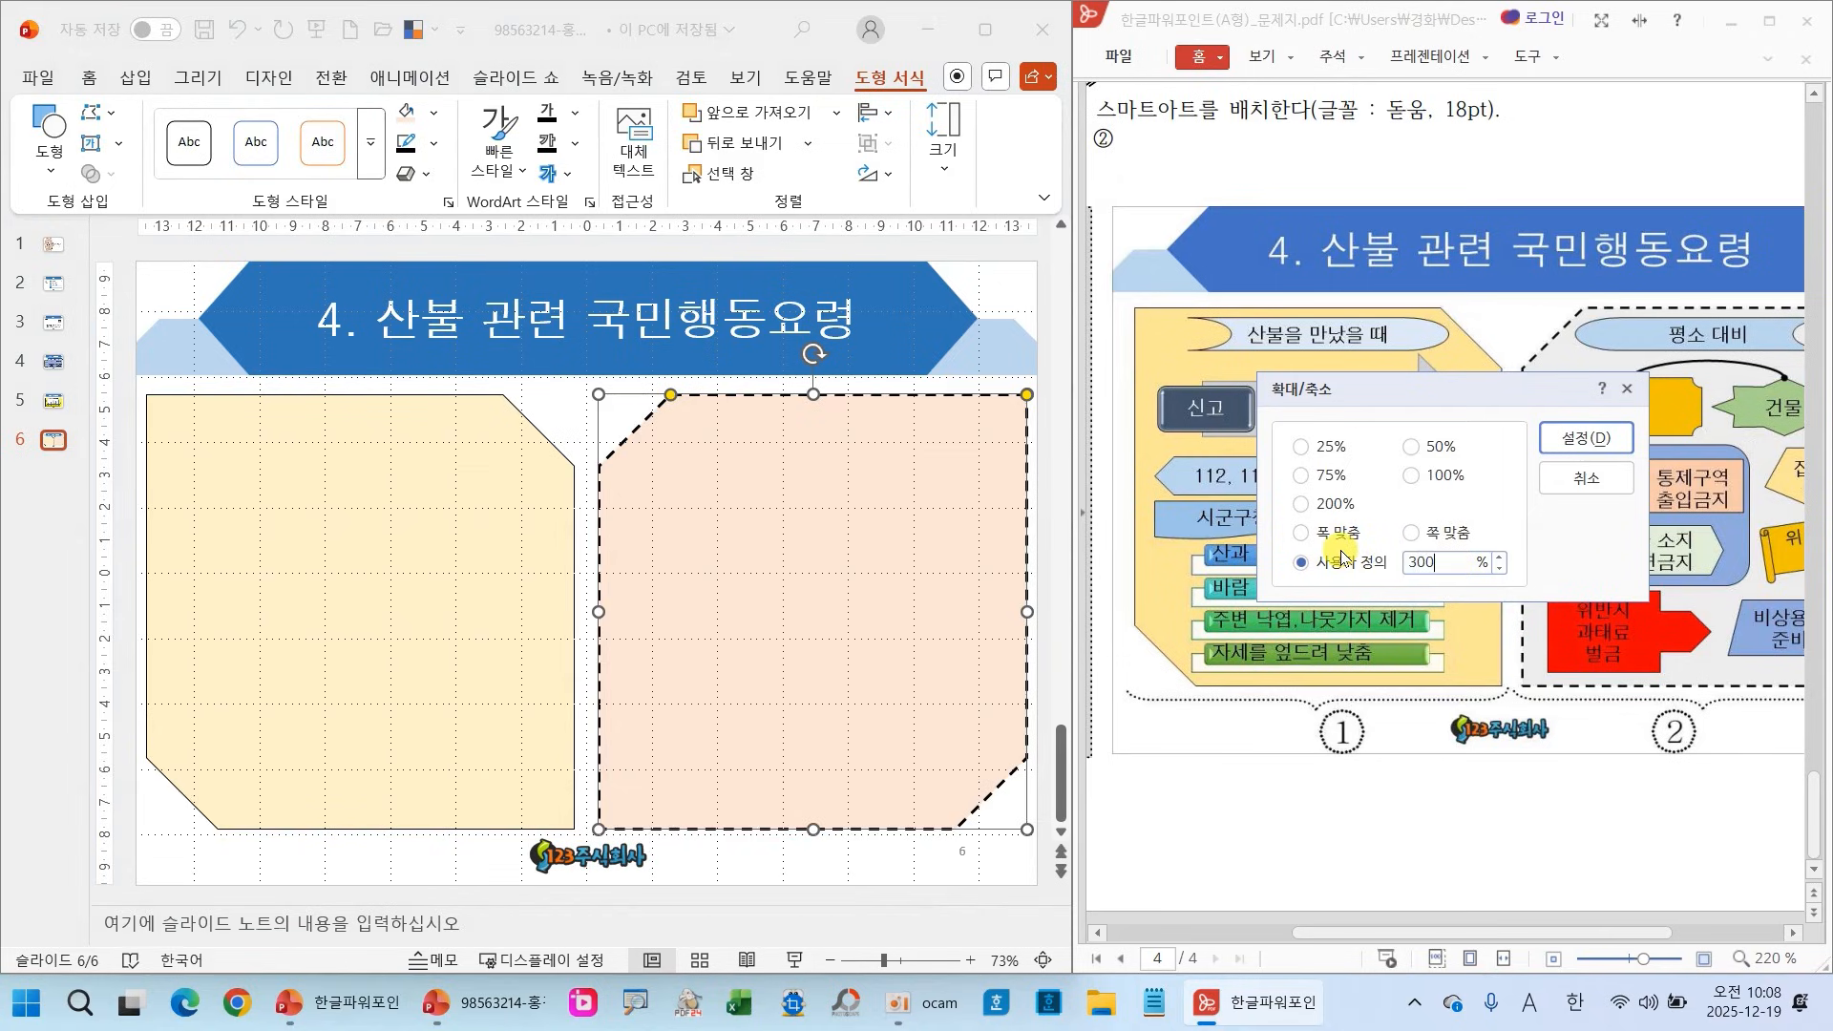
key(Return)
scroll(1341, 554, down, 1)
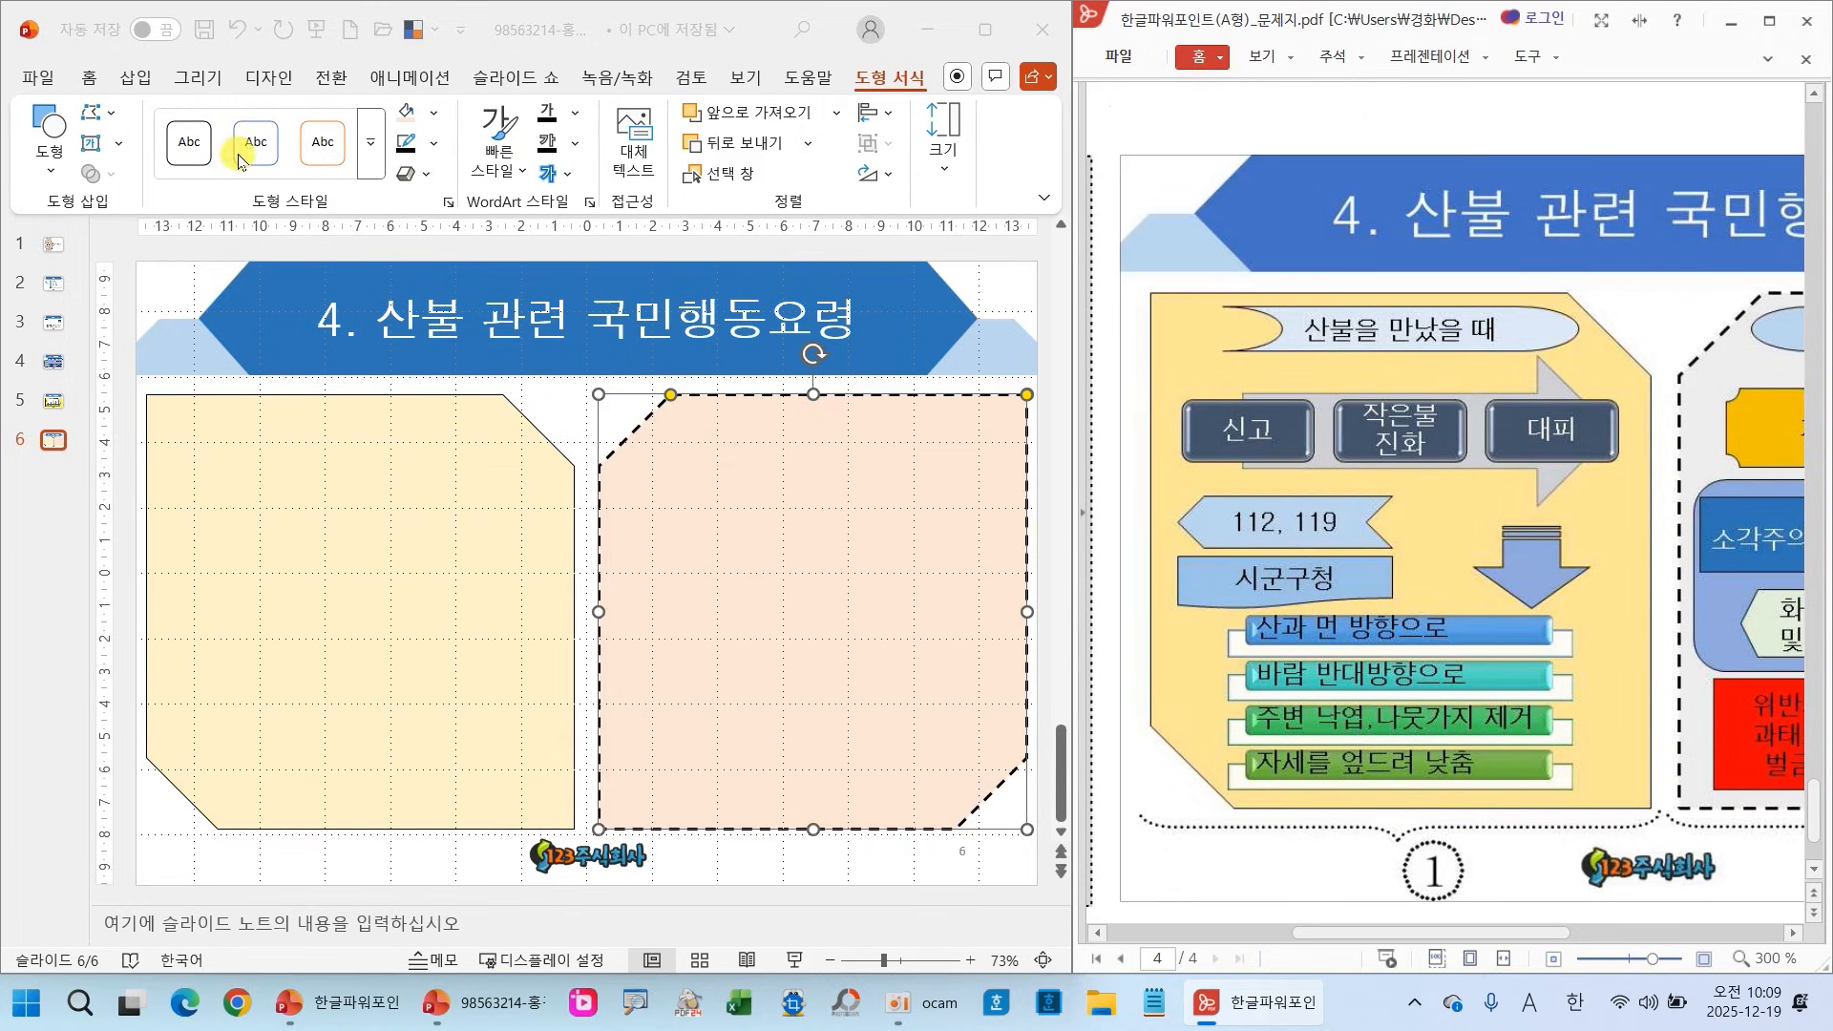
click(50, 170)
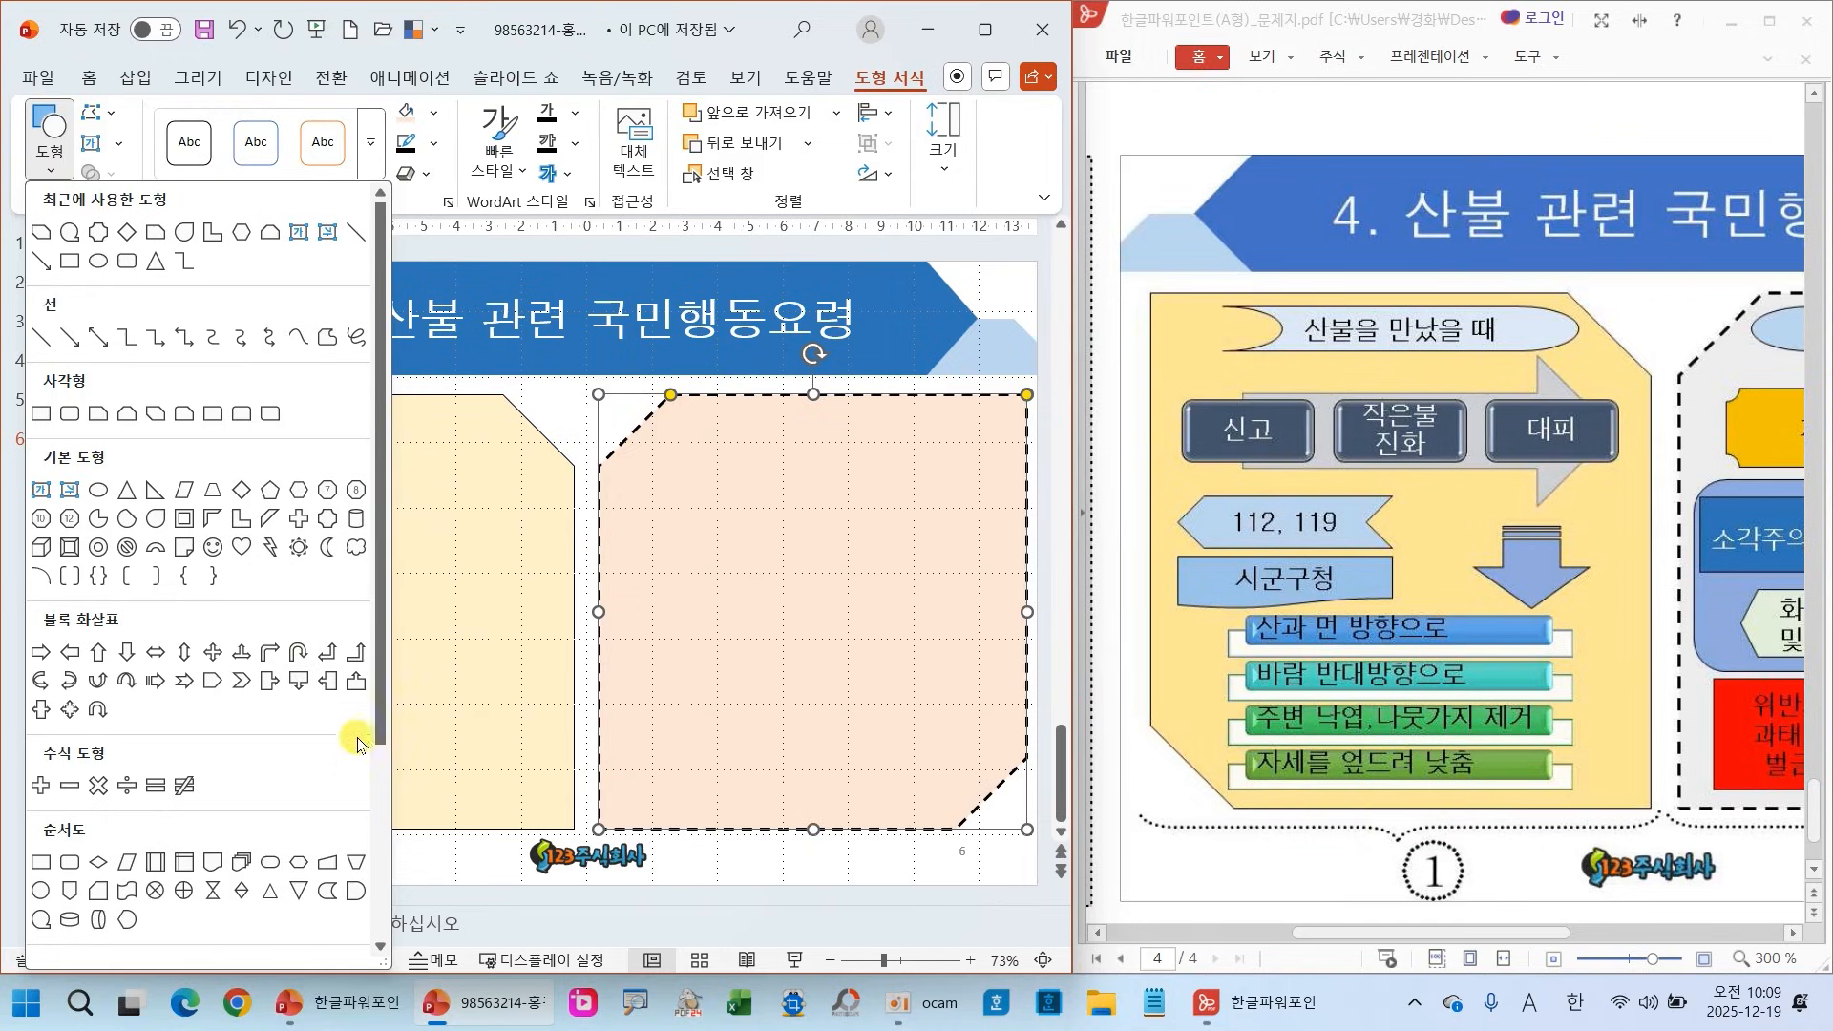
drag(380, 668, 378, 771)
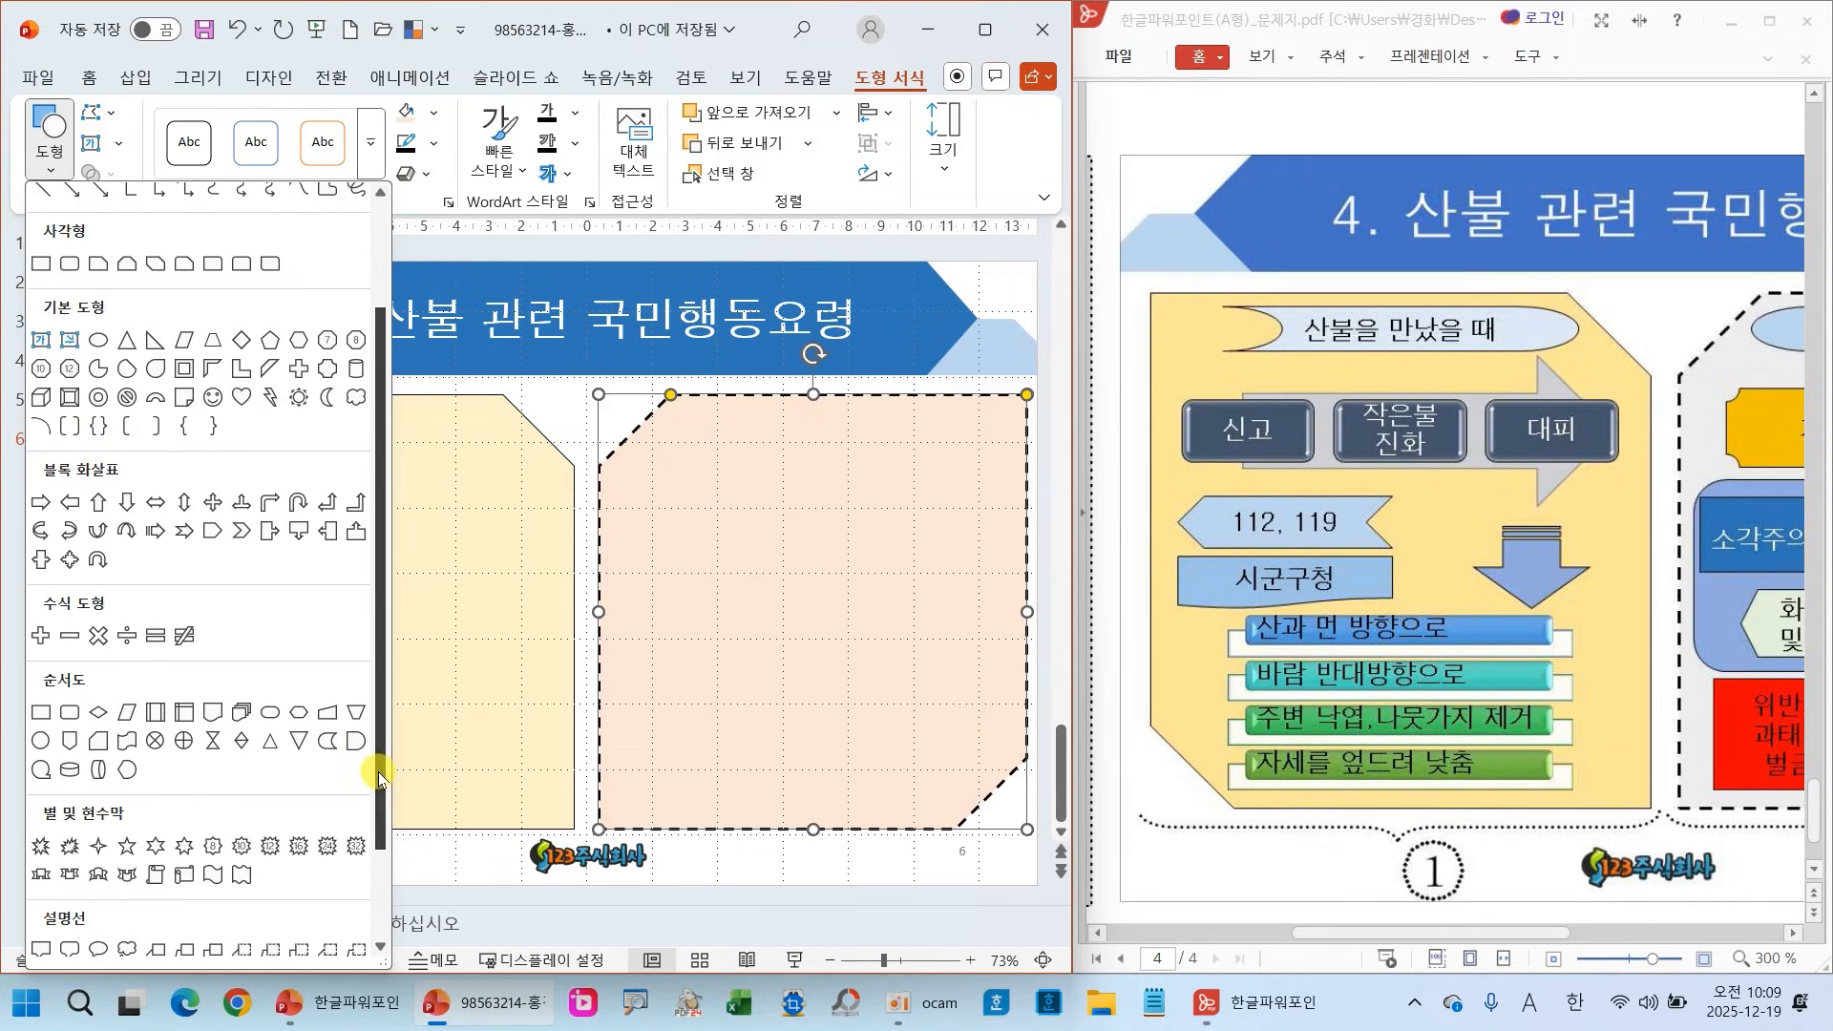
click(325, 742)
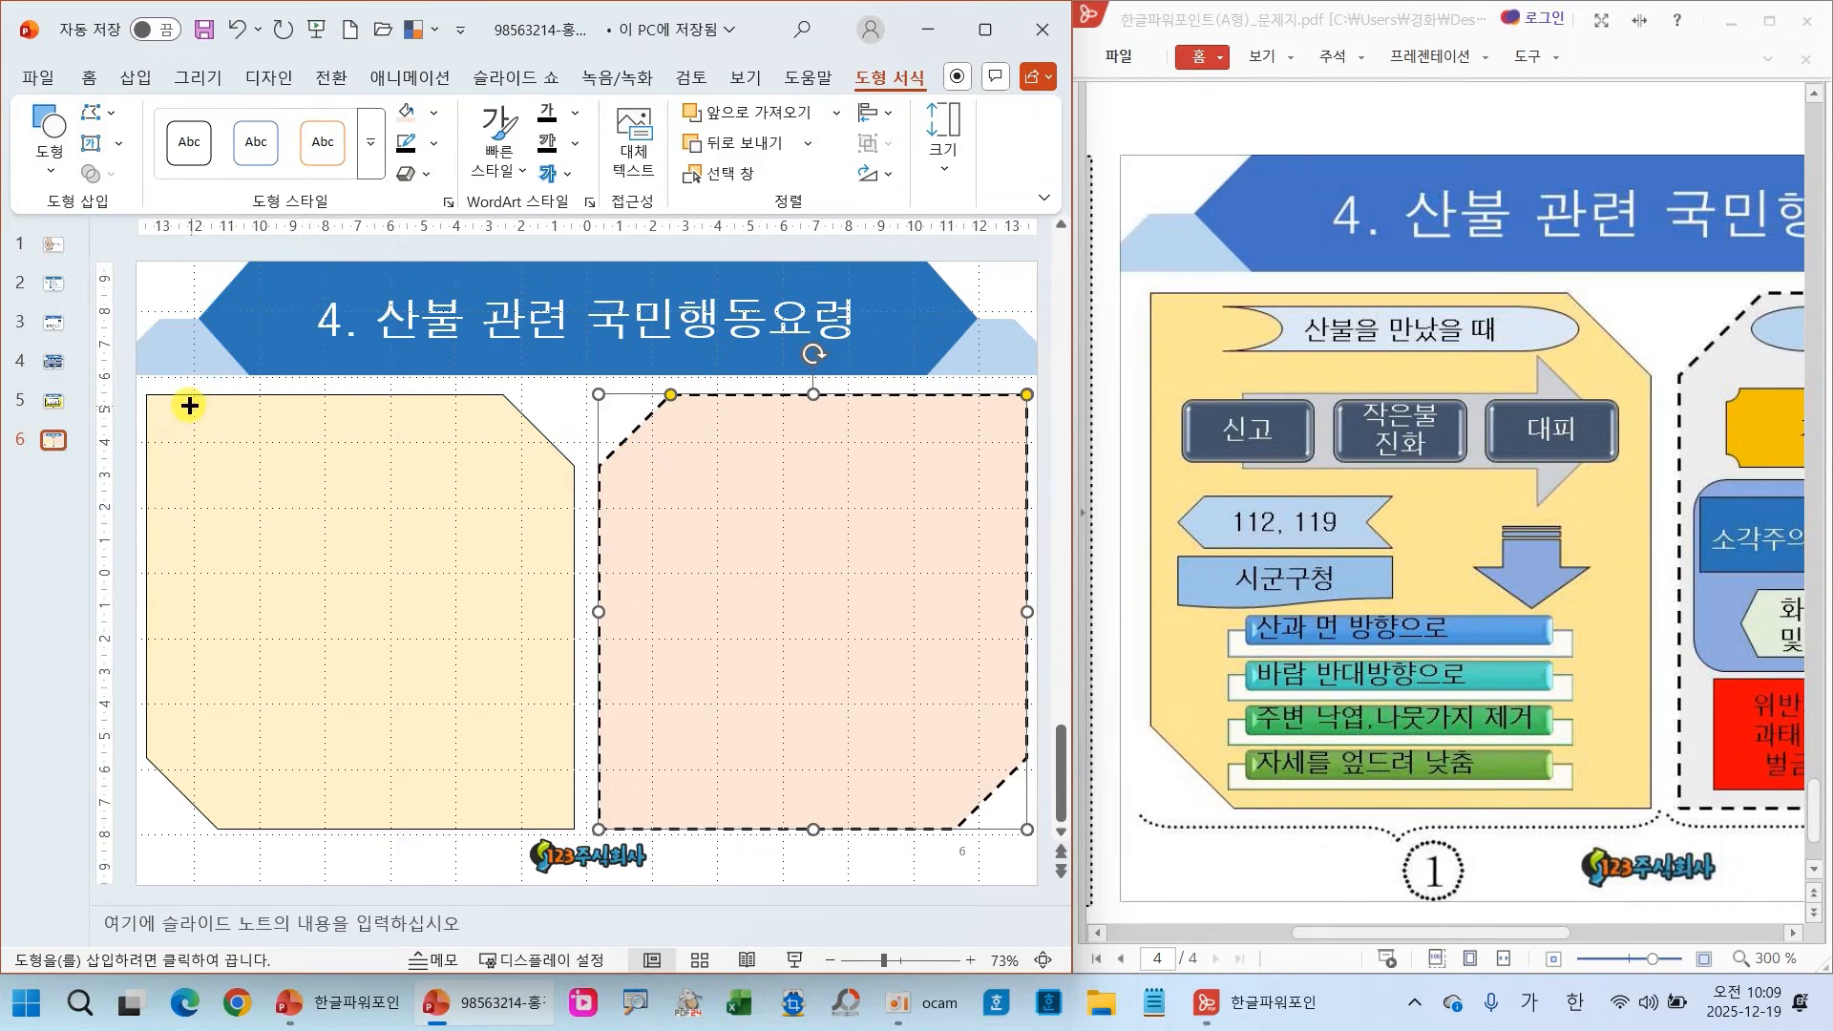
mouse_move(189, 406)
mouse_down()
mouse_move(495, 455)
mouse_move(327, 438)
mouse_up()
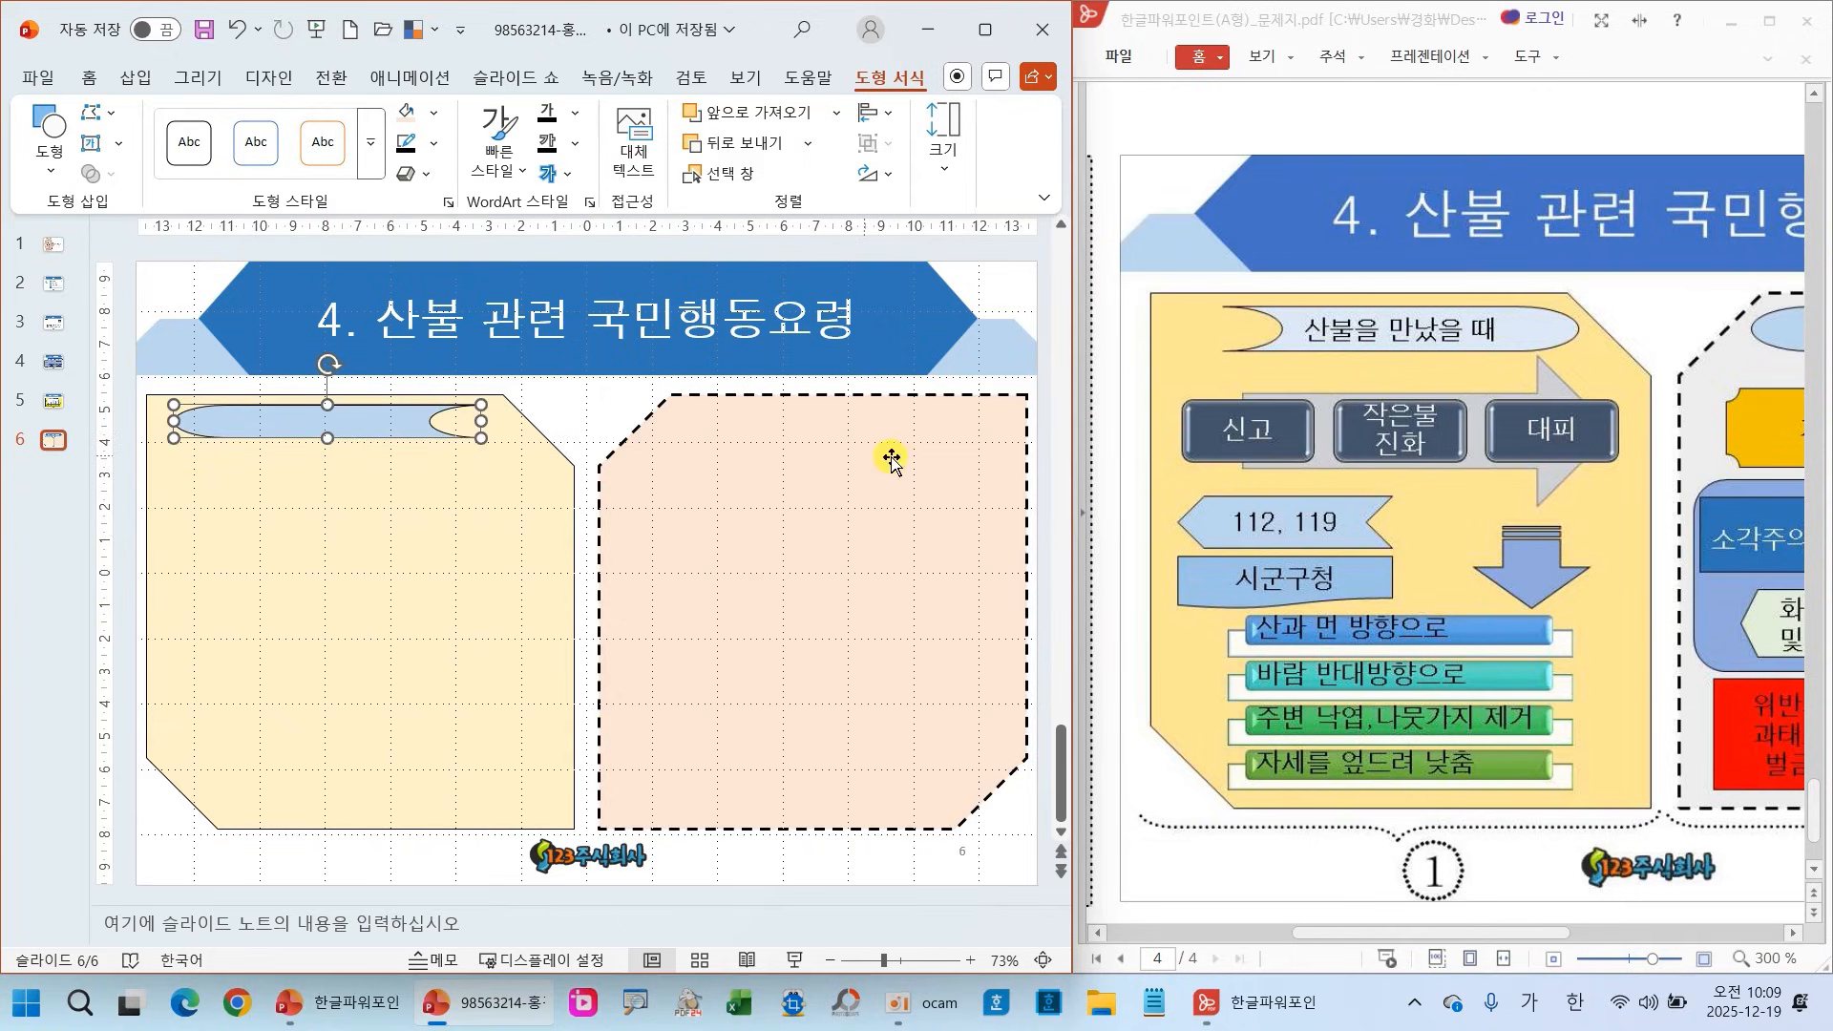
Make the banner slightly taller and duplicate it to the top of the right background shape
mouse_move(1481, 933)
mouse_down()
mouse_move(1669, 928)
mouse_move(1452, 935)
mouse_up()
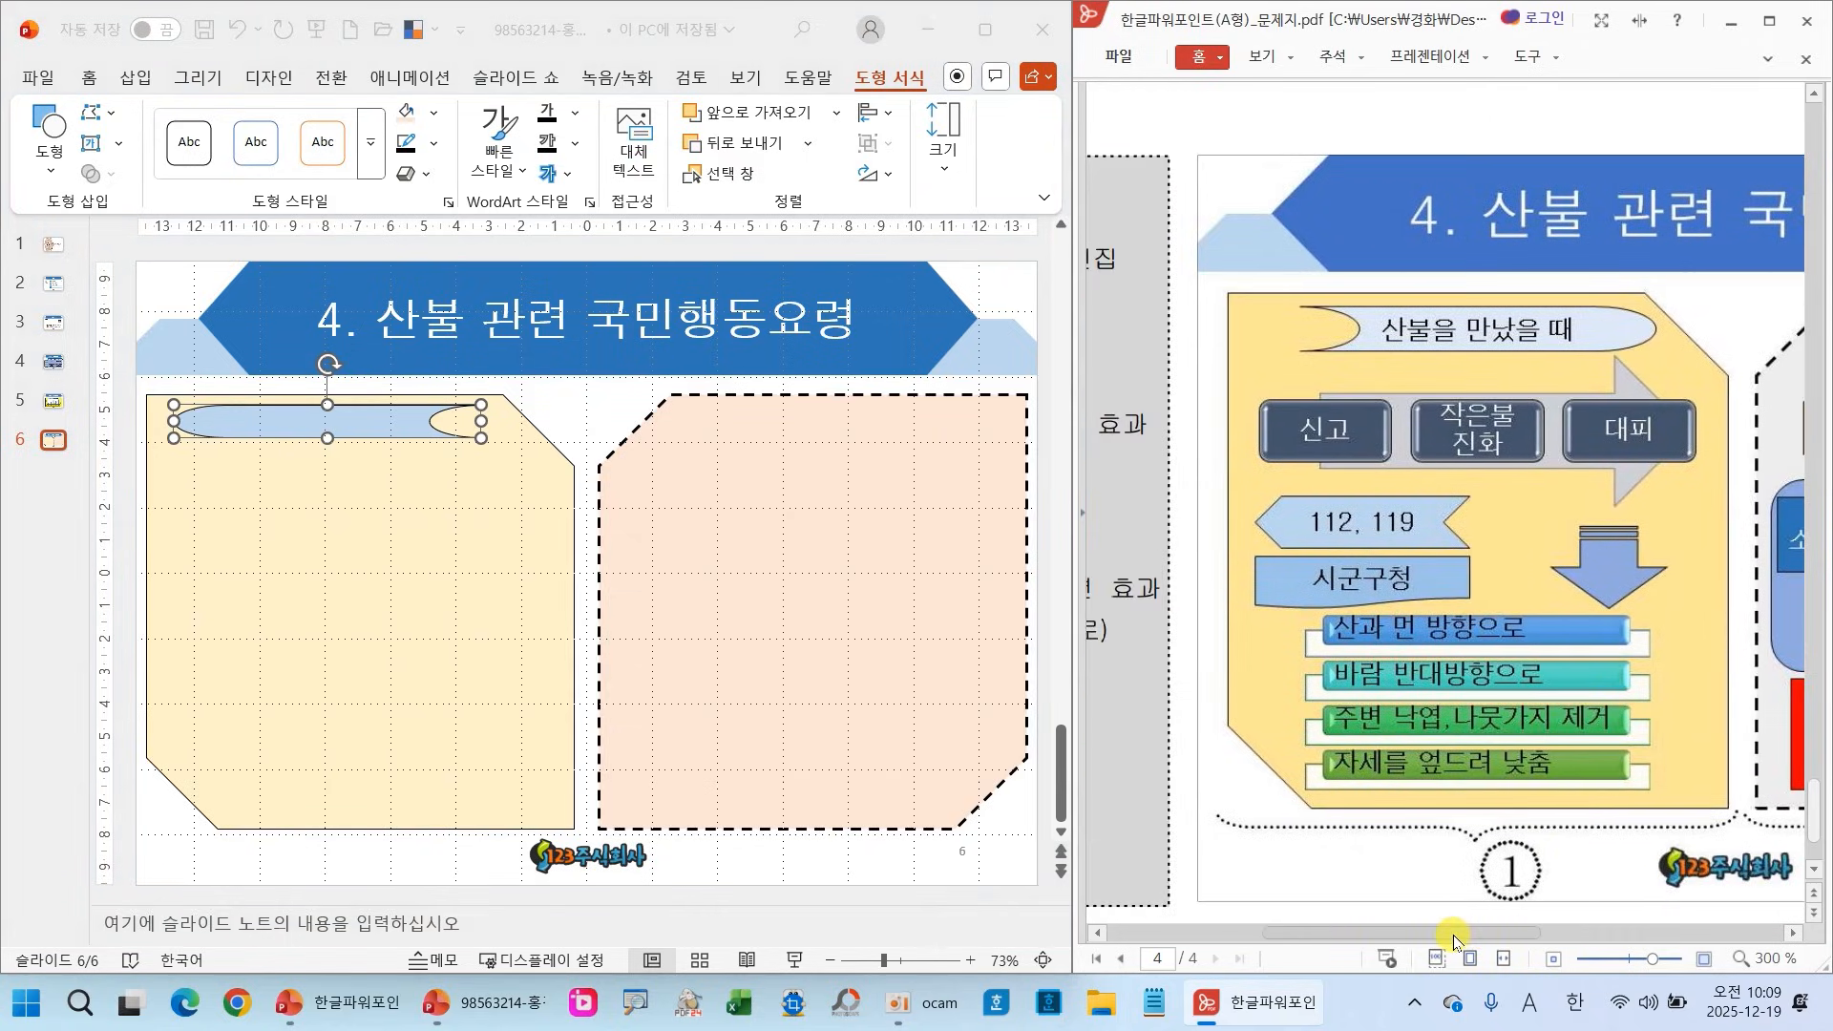
click(328, 438)
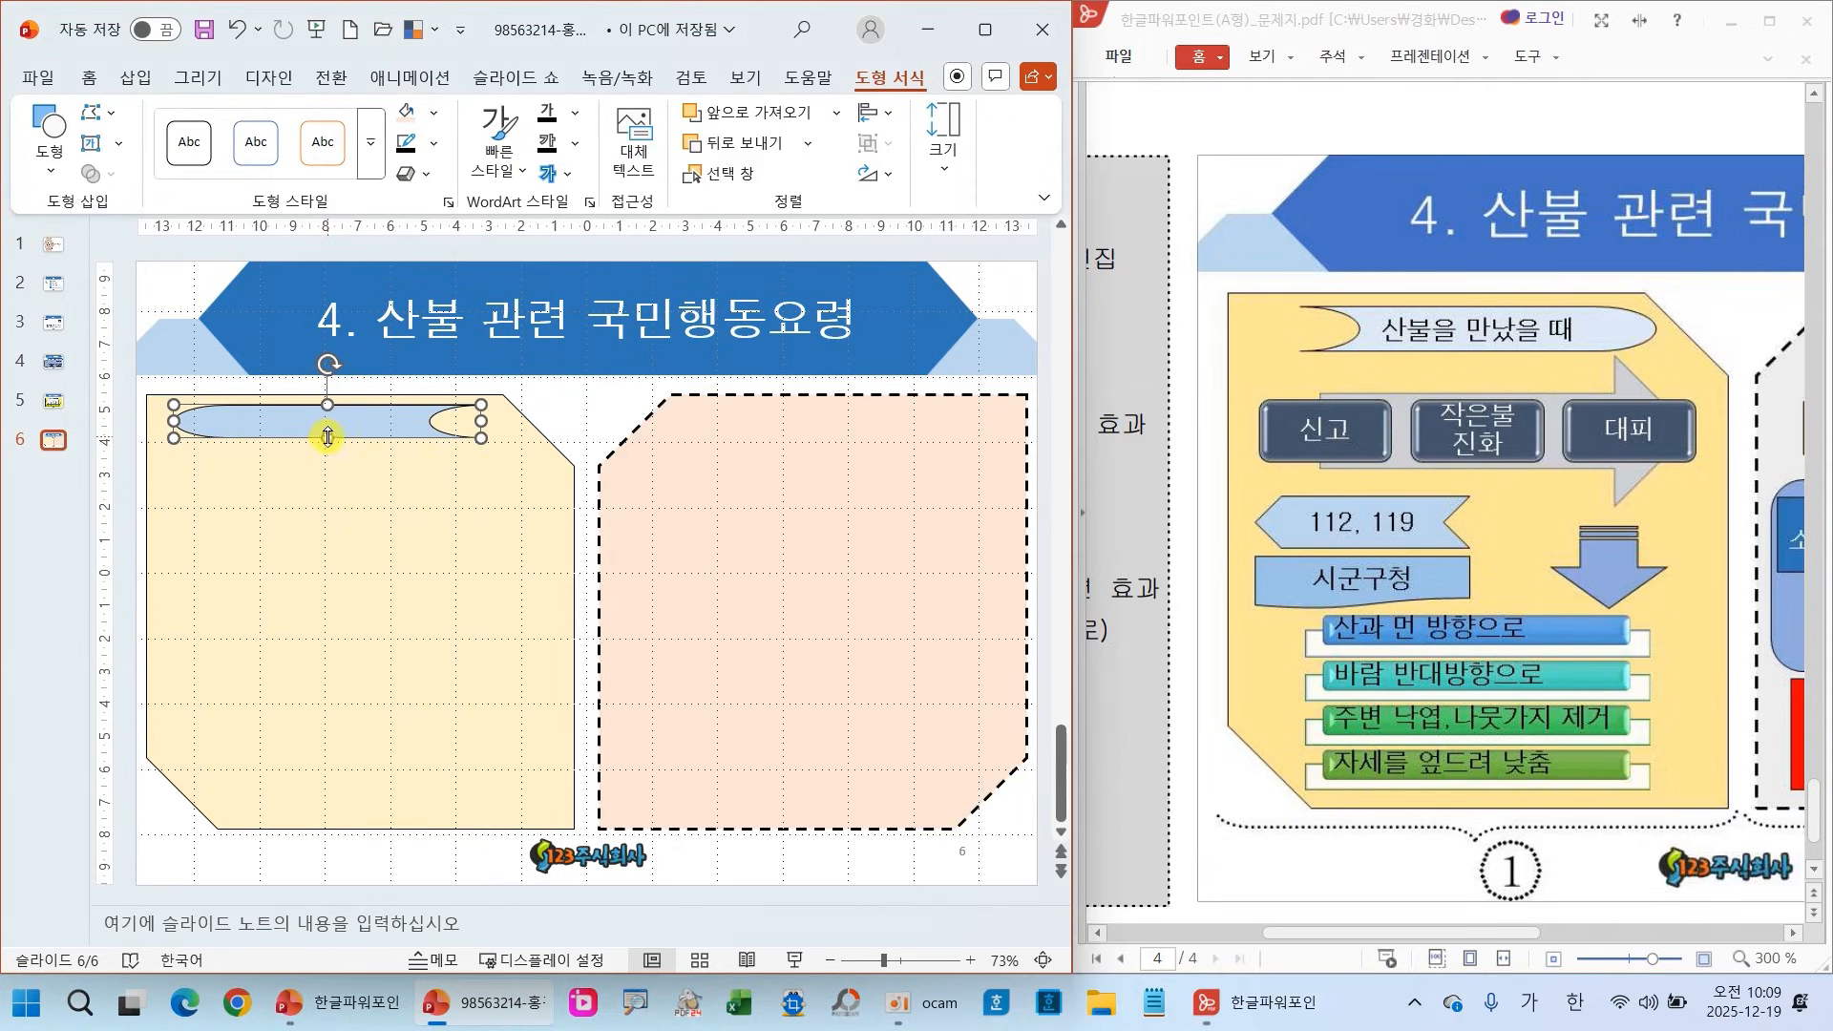
drag(328, 438, 836, 437)
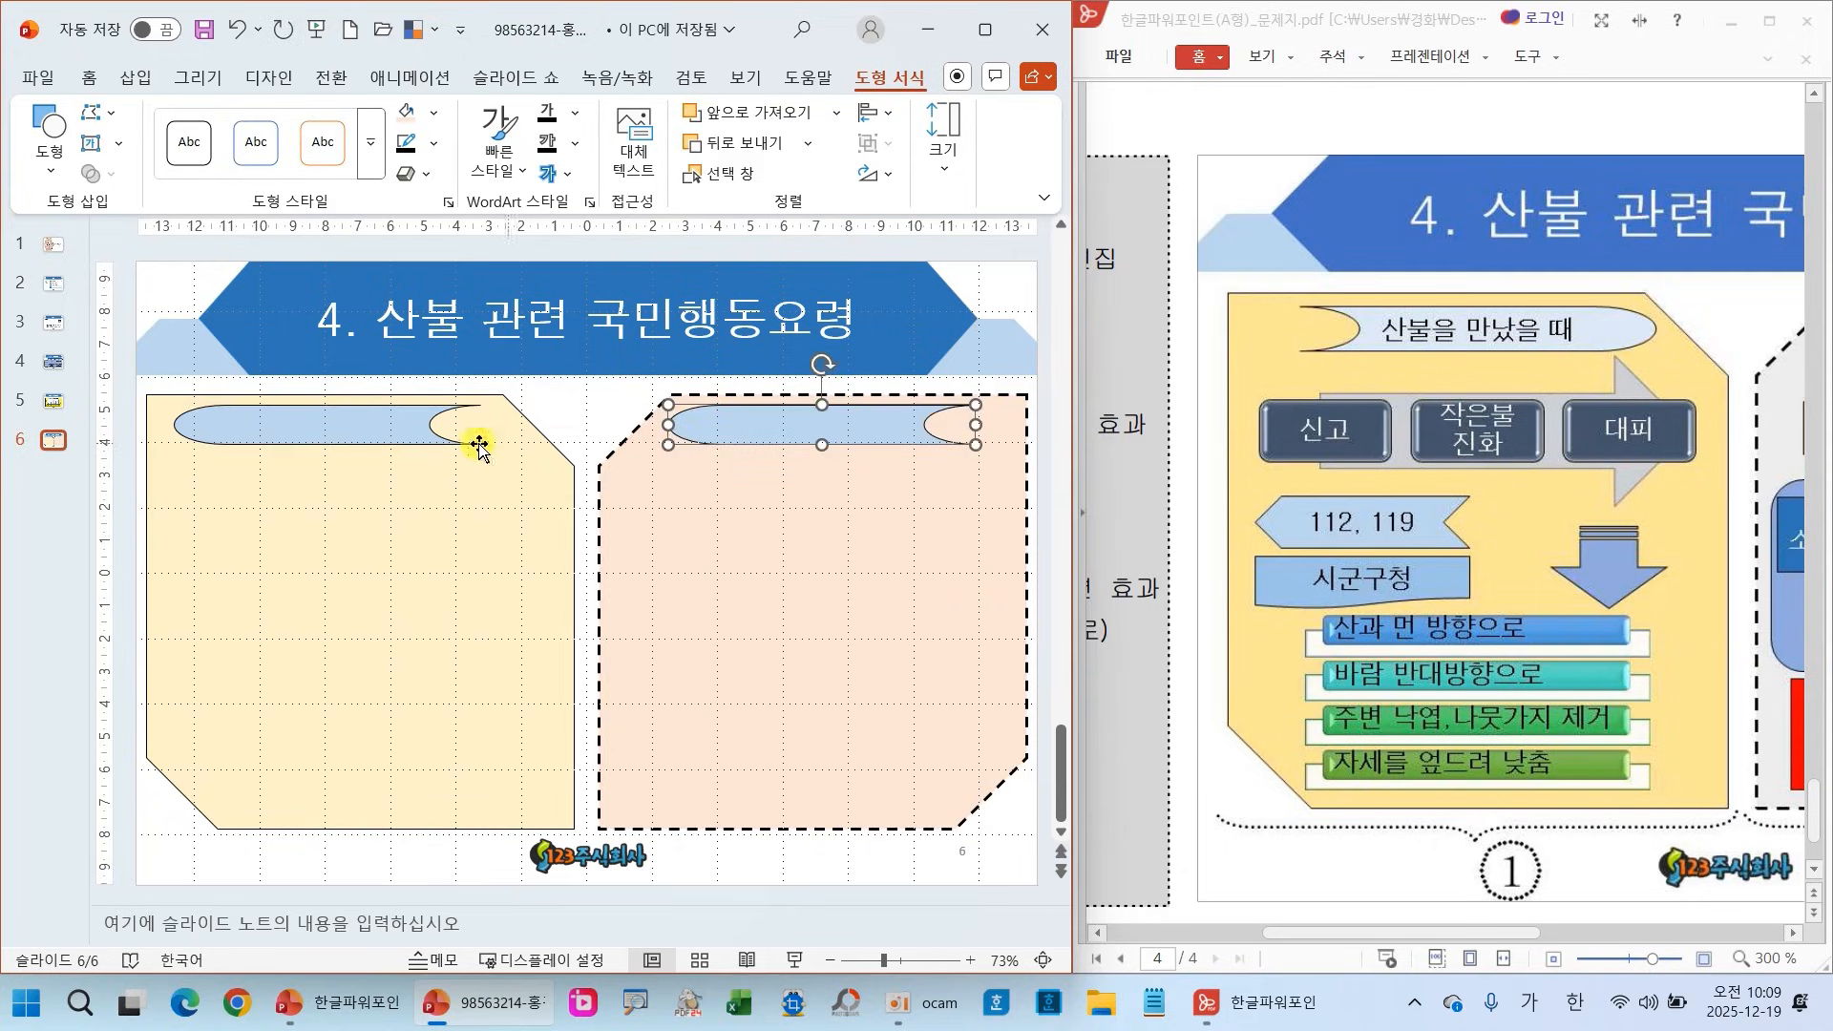
Flip the left banner horizontally and enter "산불을 만났을 때" in it
click(388, 448)
click(388, 421)
click(875, 174)
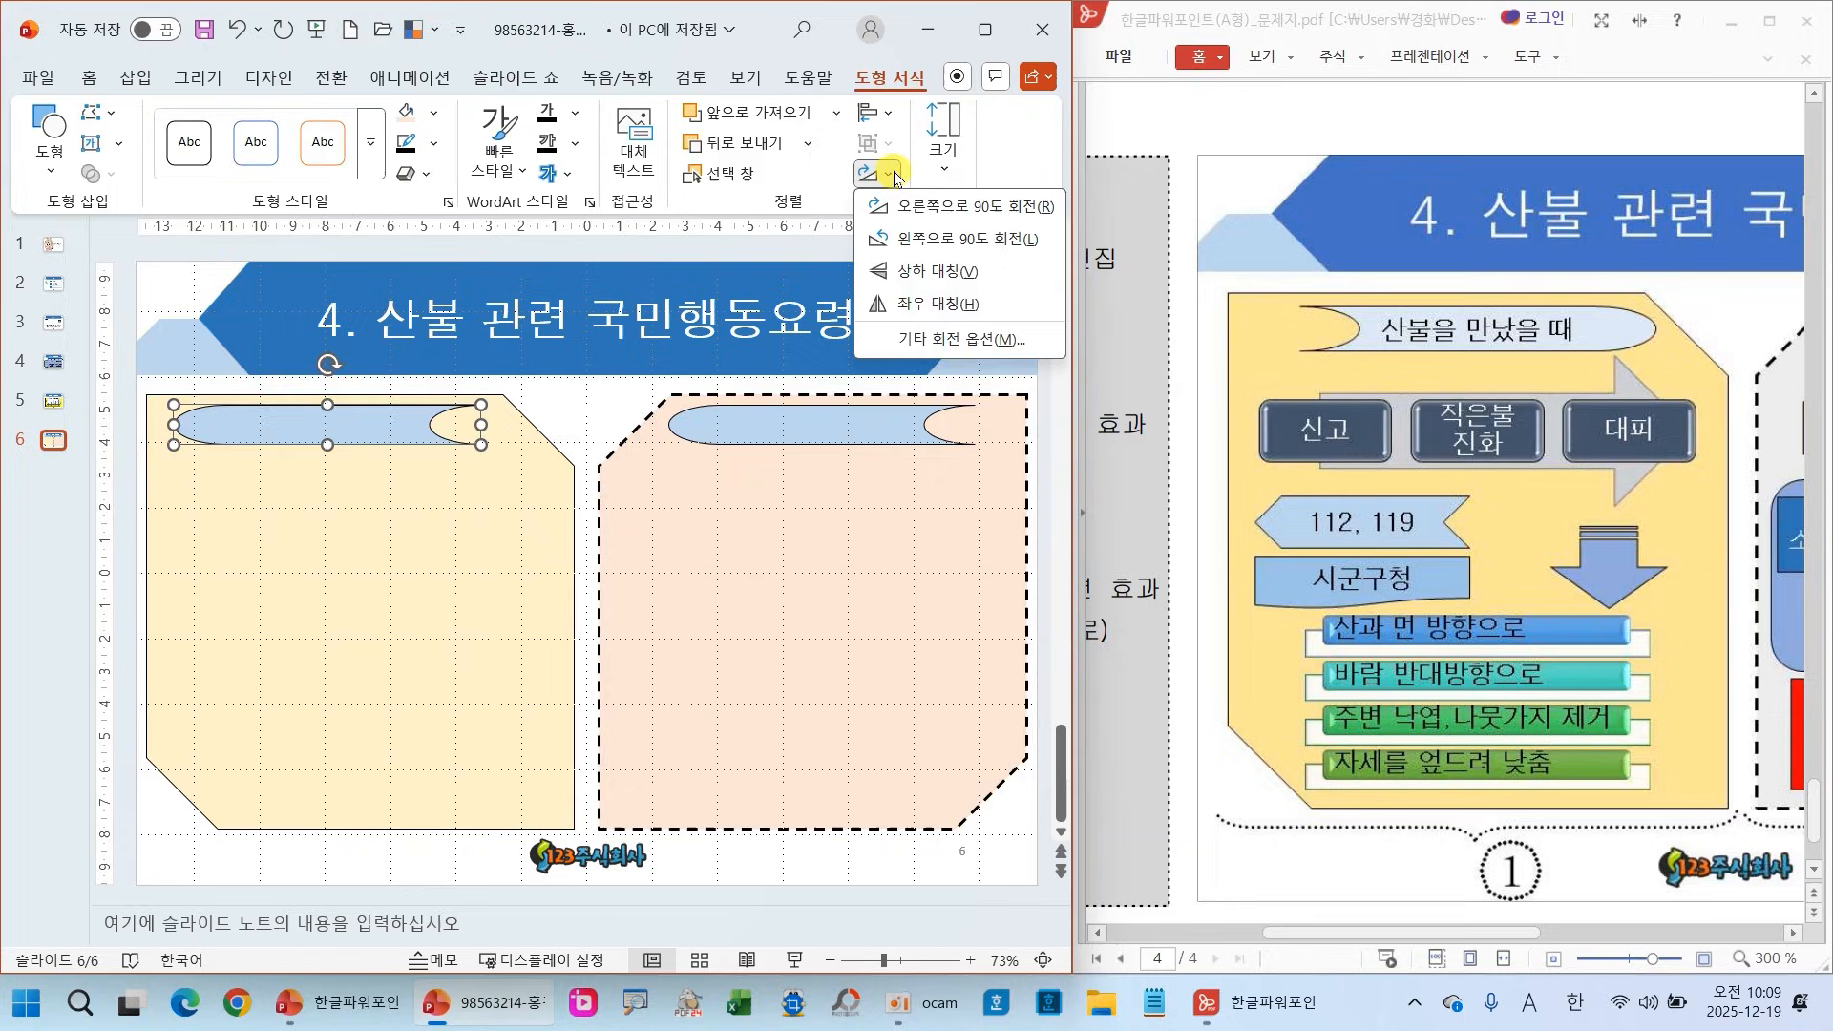
click(945, 299)
text(조)
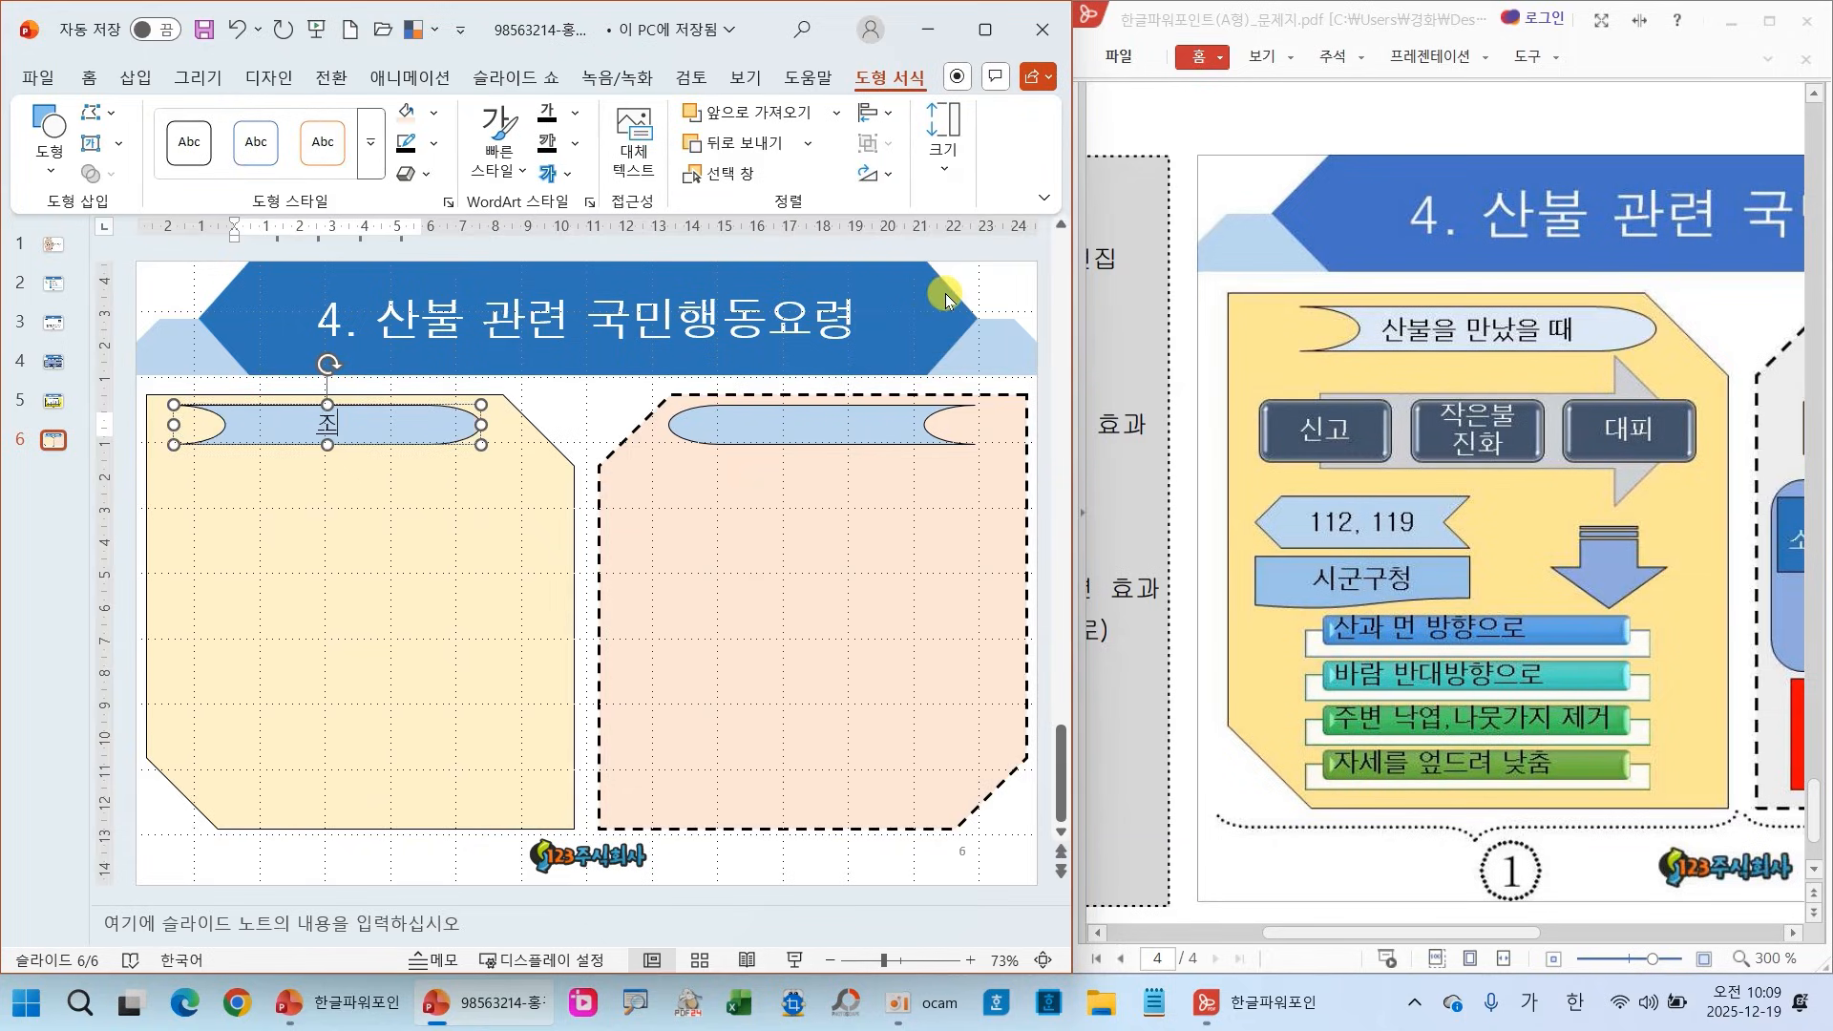
text(불을 만났을 때)
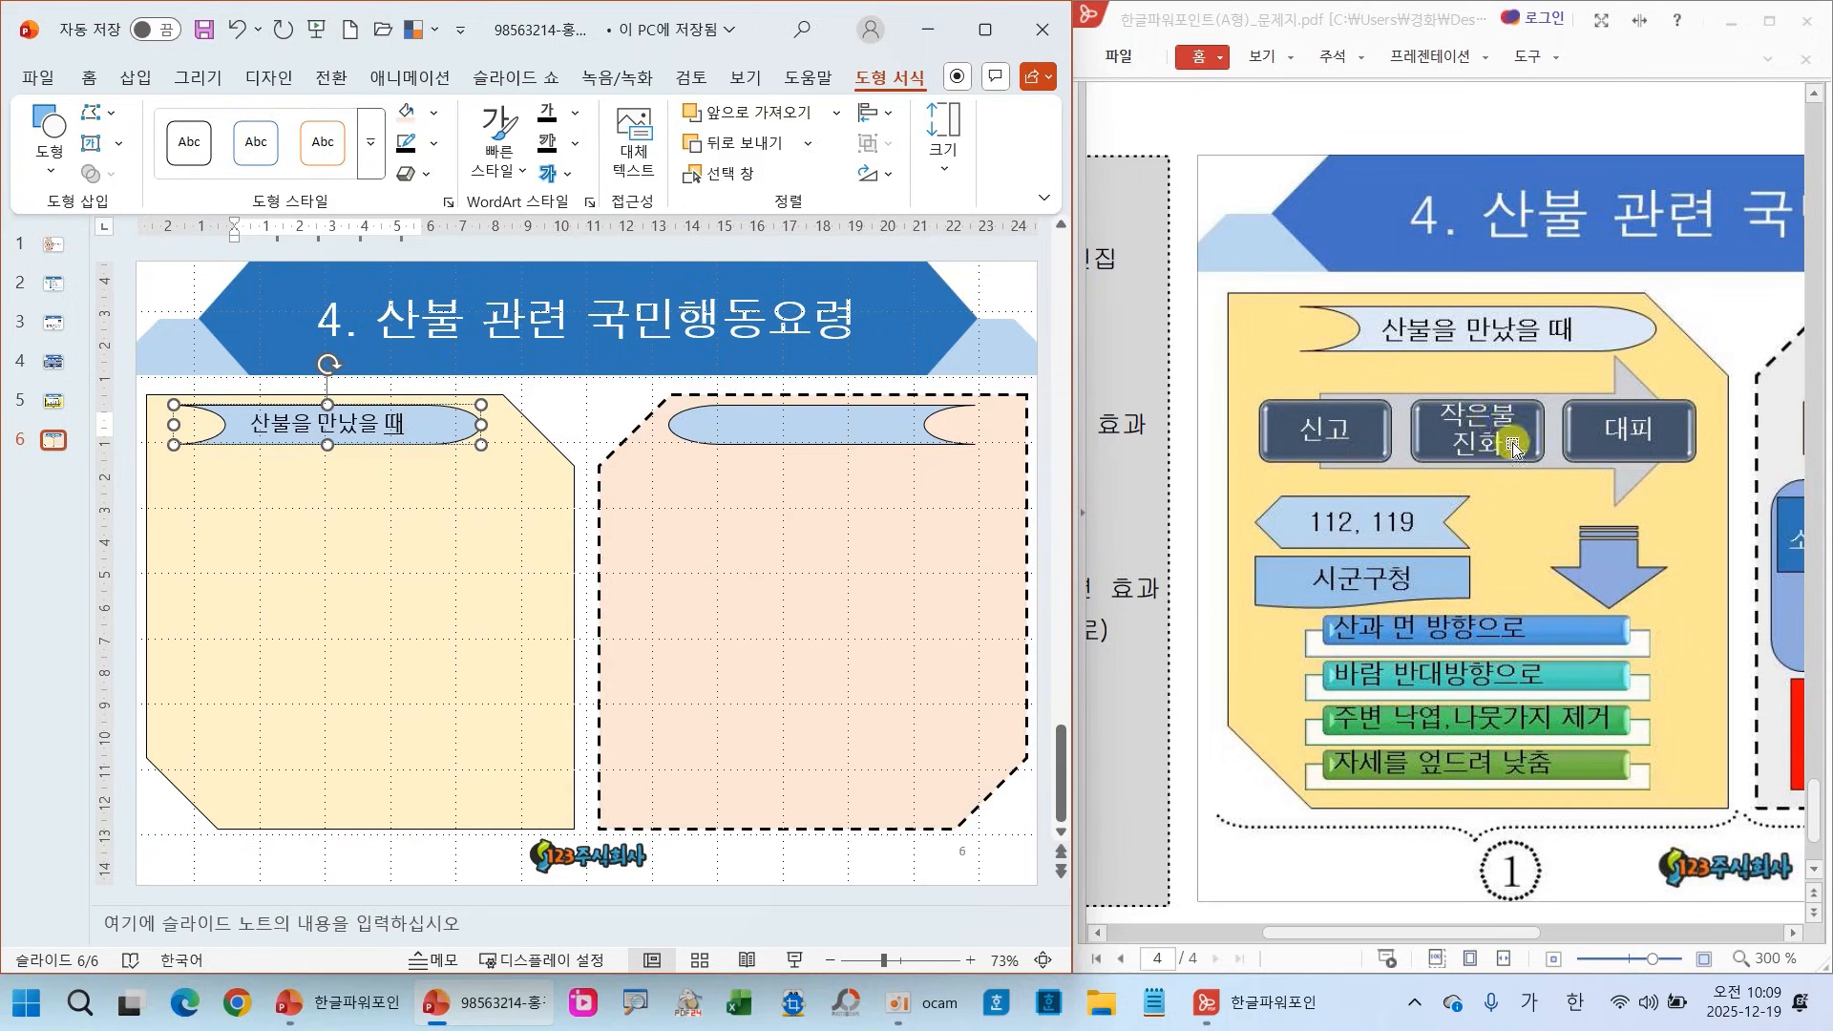
mouse_move(1463, 368)
mouse_down()
mouse_move(1486, 445)
mouse_move(1546, 372)
mouse_up()
drag(1450, 678, 1586, 645)
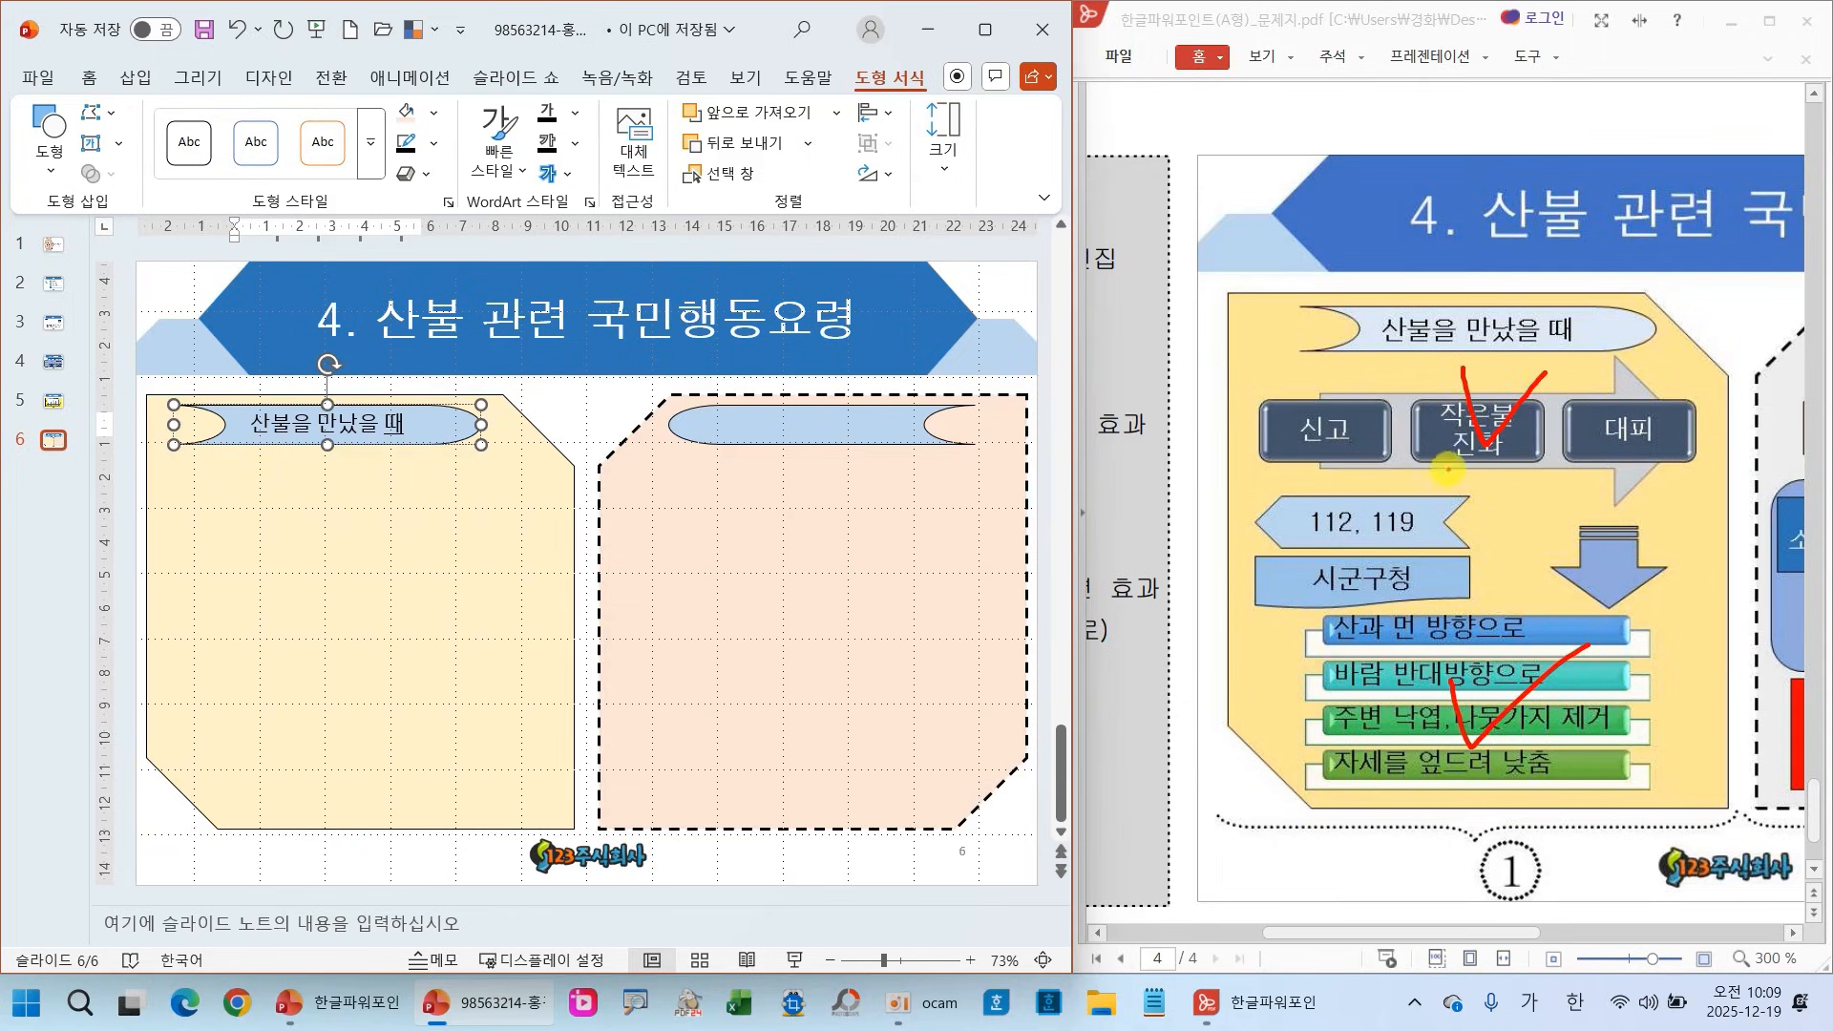
key(Escape)
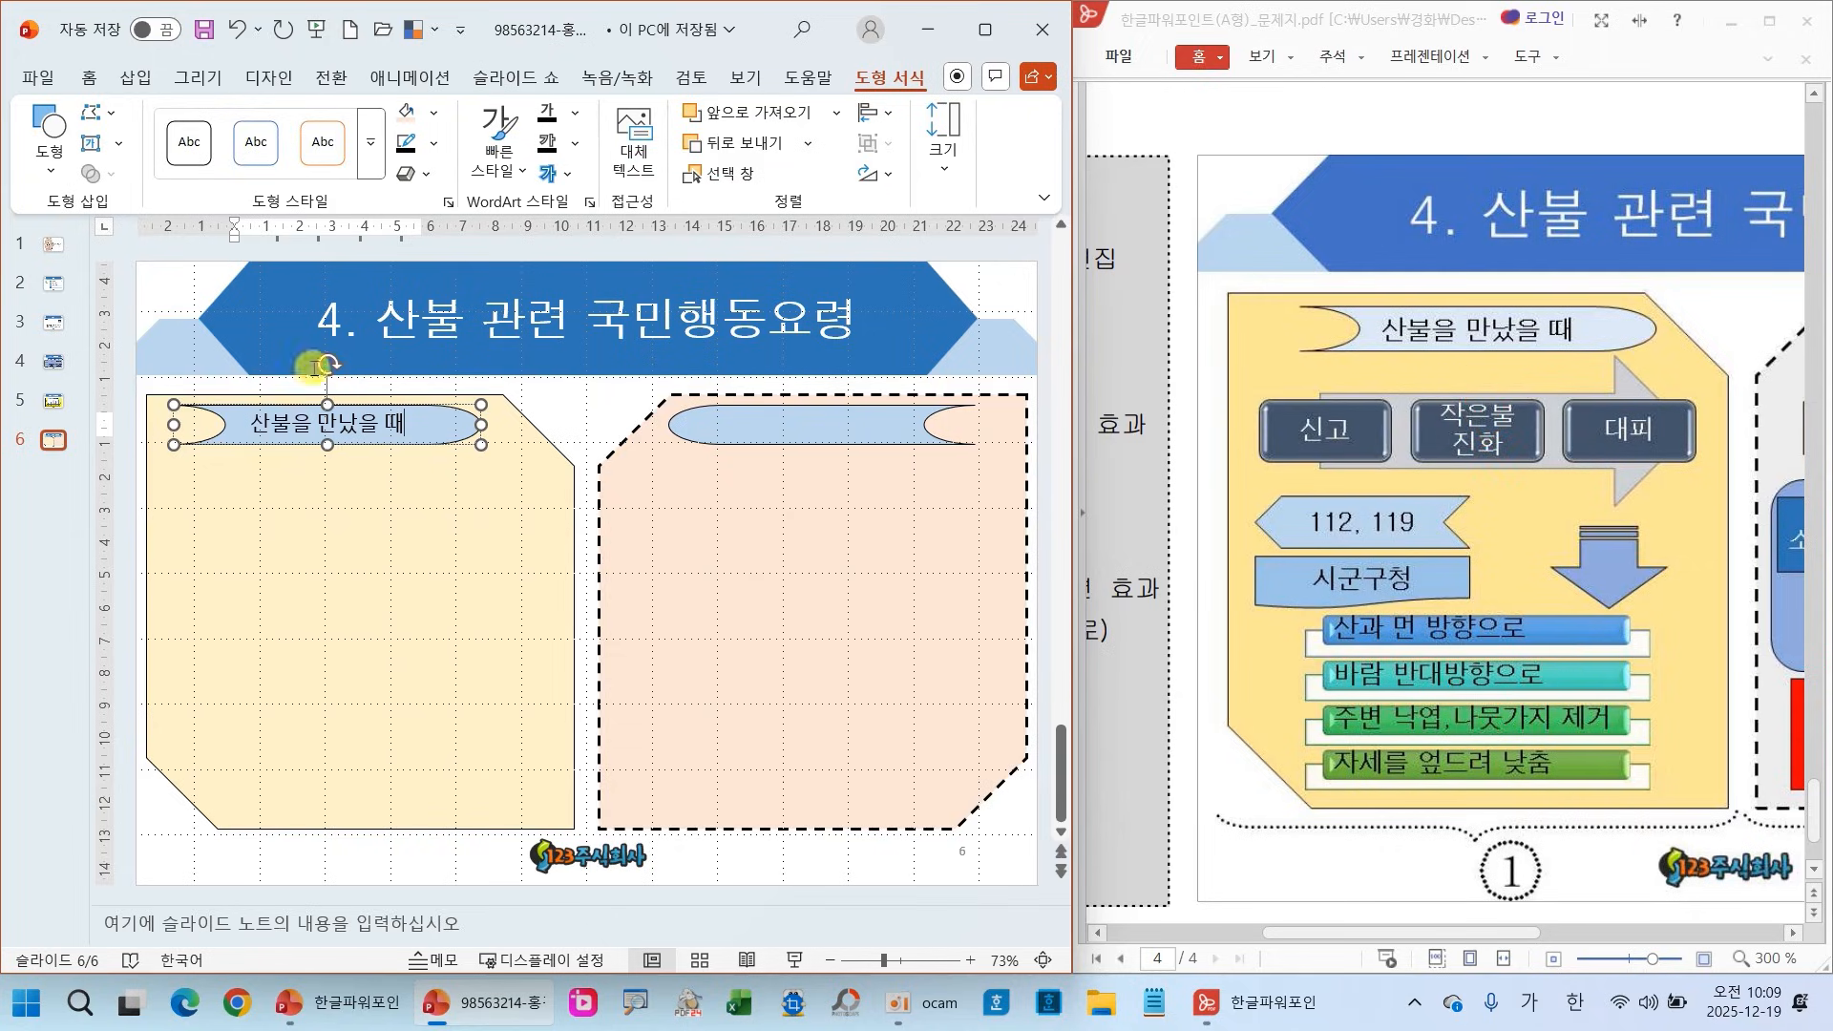
Start inserting a SmartArt graphic for group ① on slide 6
click(135, 76)
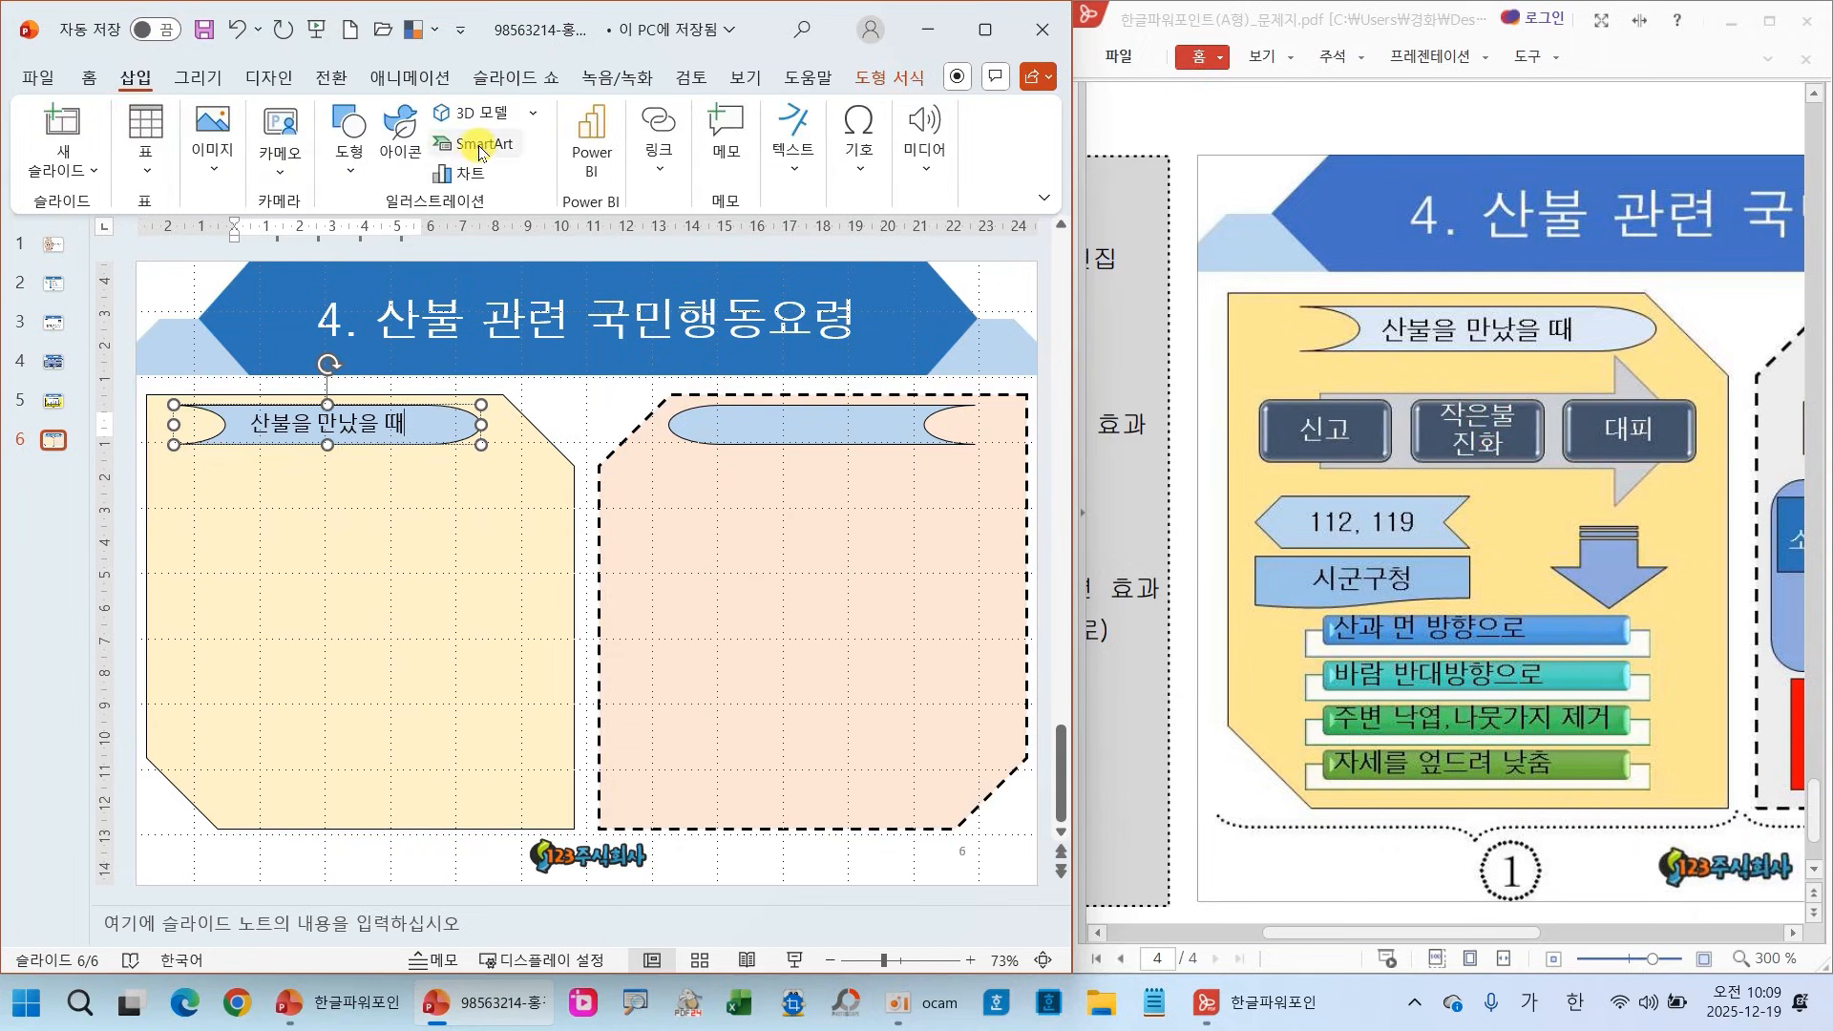